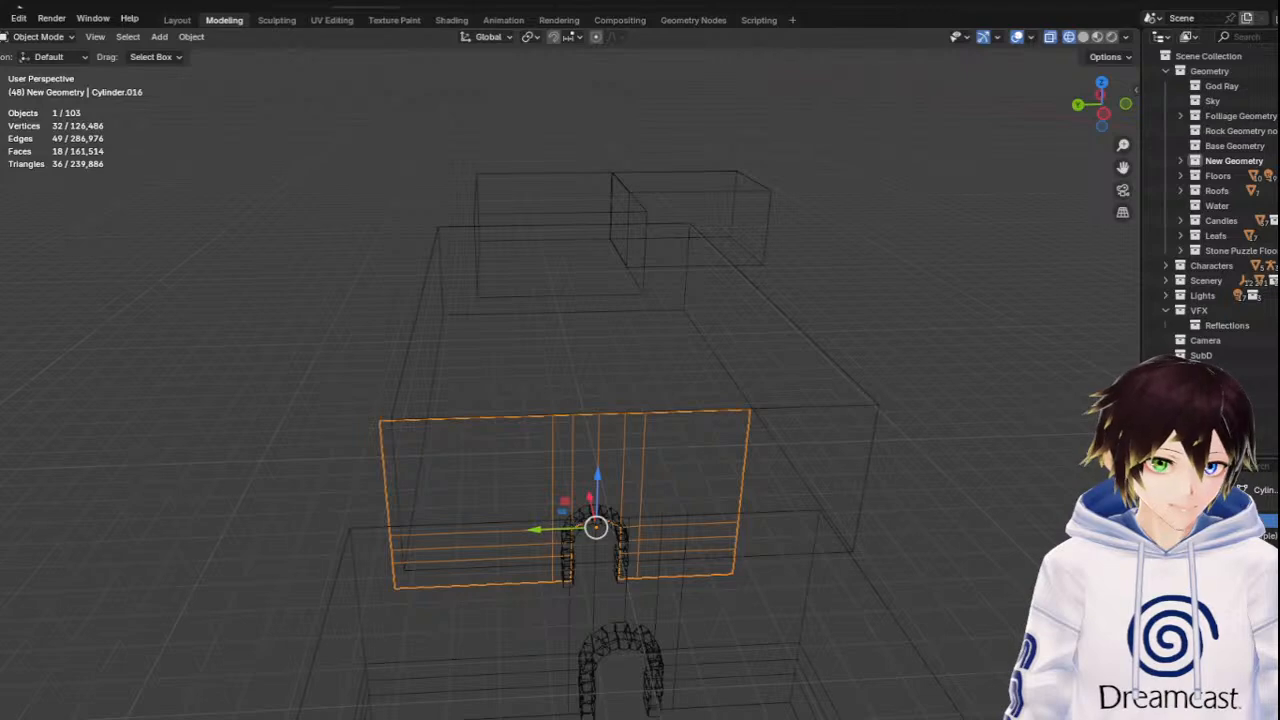
Move the vertices at both ends of the selected doorway wall along Y to match the width of the room's blockout box
middle_click_drag(545, 433, 511, 451)
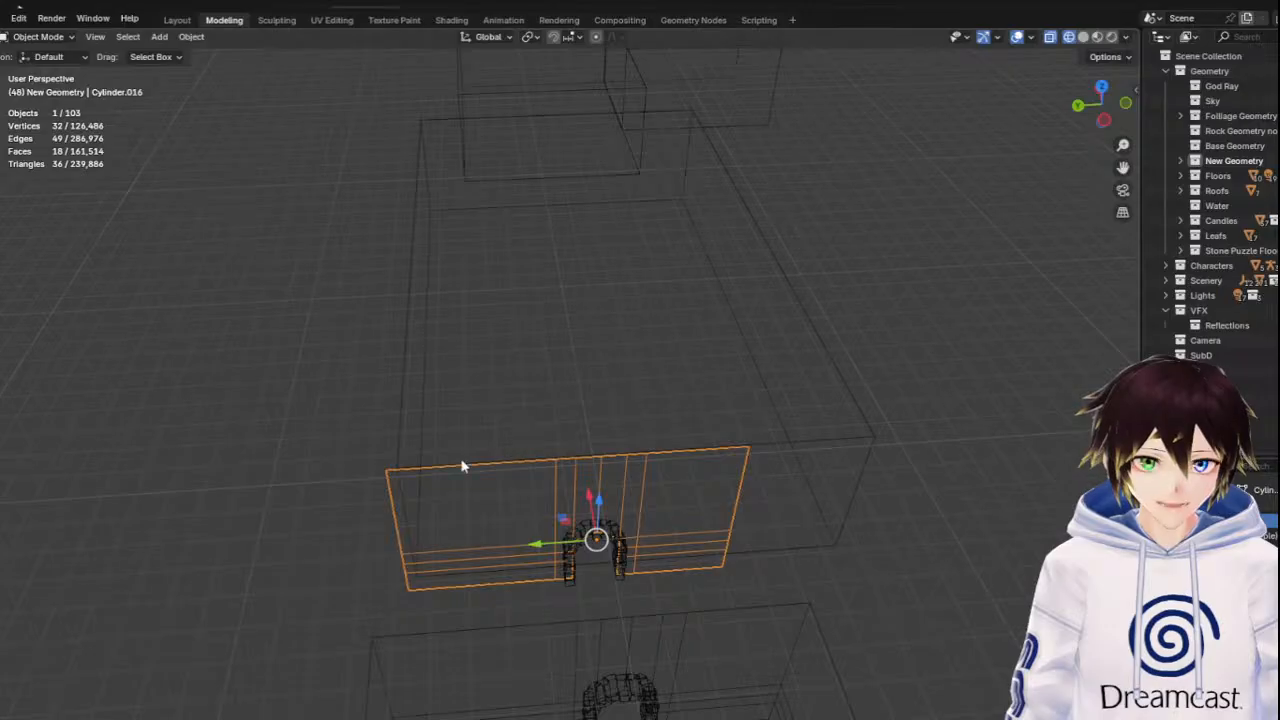
left_click(38, 36)
left_click(35, 70)
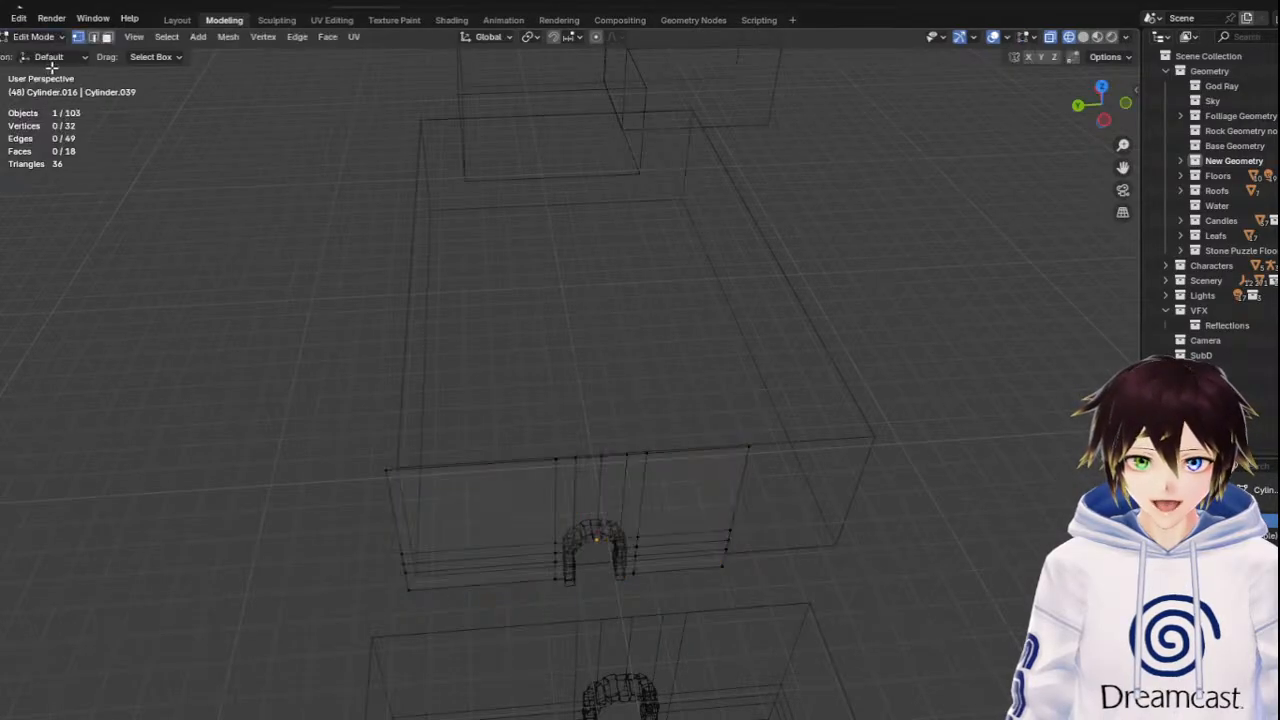
left_click_drag(342, 403, 465, 652)
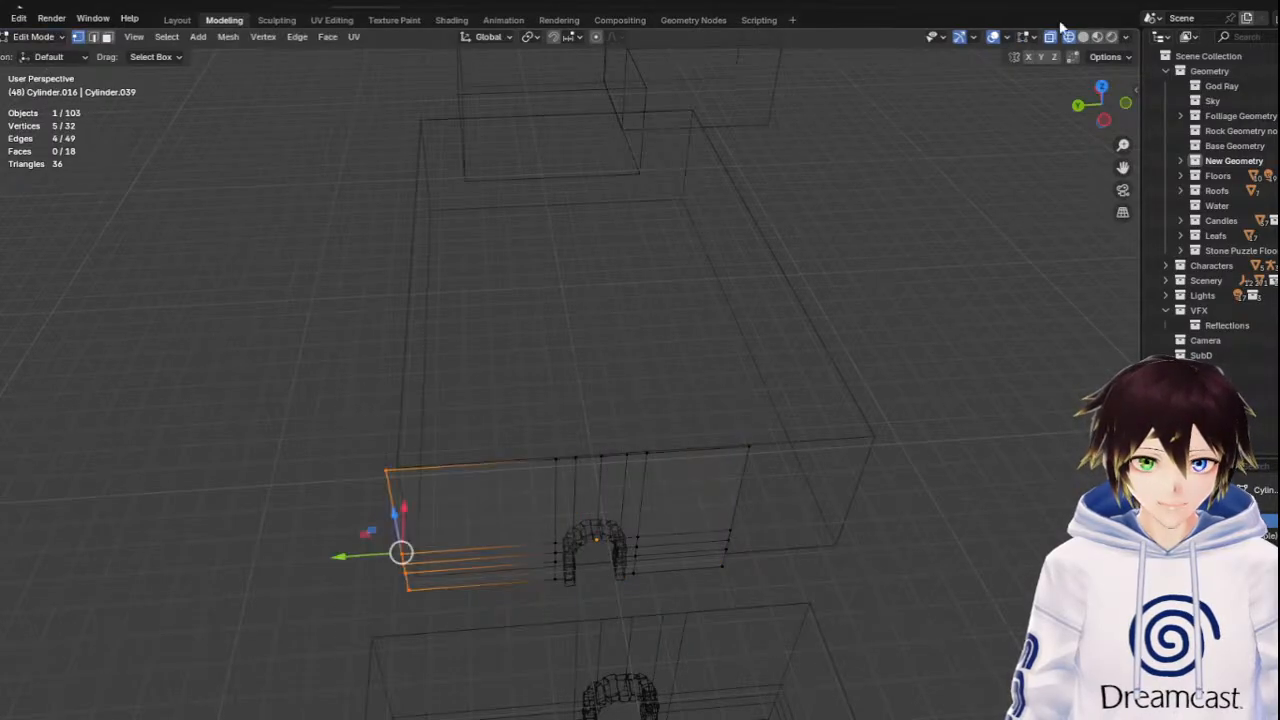
left_click(1105, 120)
left_click(1101, 86)
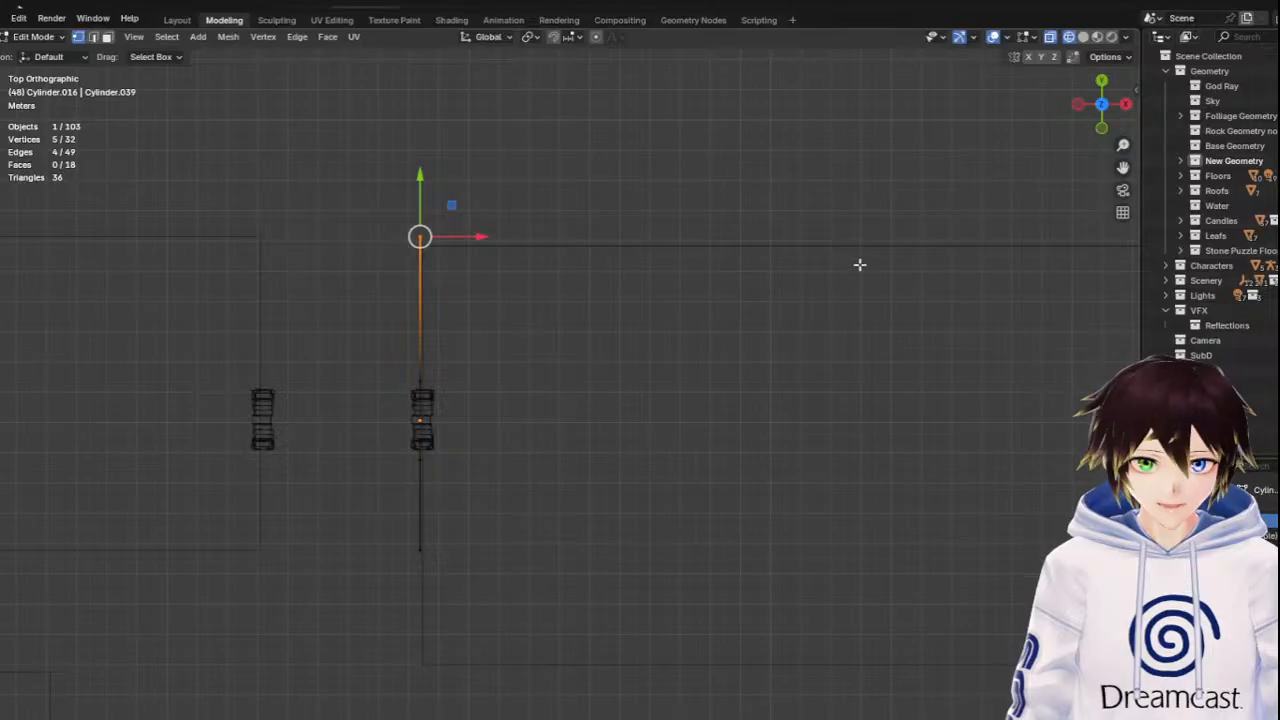
left_click_drag(425, 200, 426, 204)
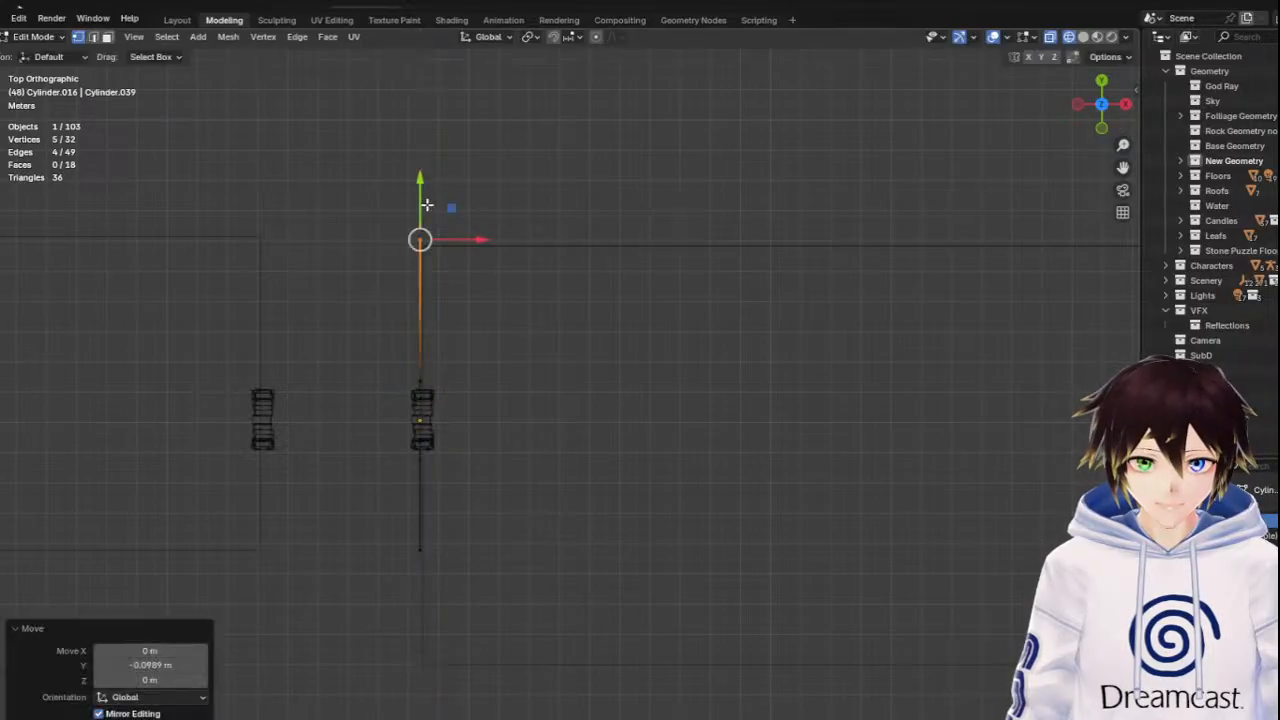
left_click_drag(506, 610, 343, 517)
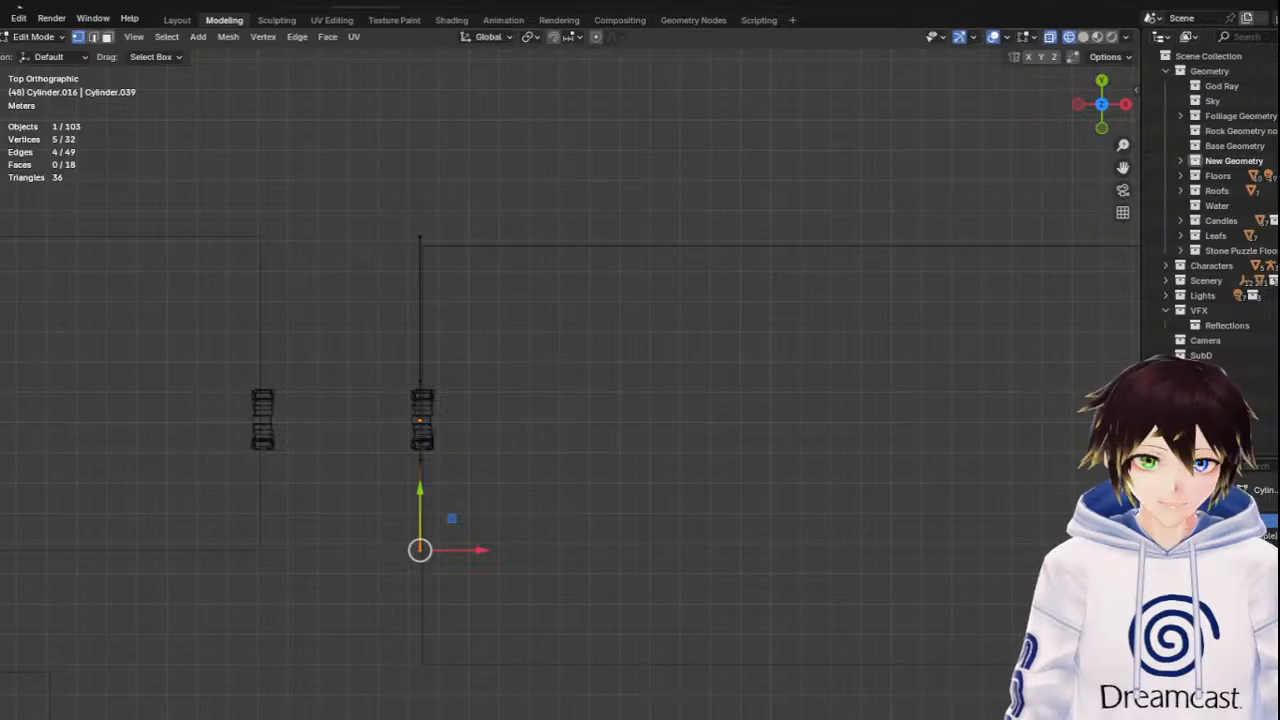
left_click_drag(420, 490, 416, 605)
Extrude the vertical edges at both ends of the doorway wall 13.826 m along X to form two side walls
middle_click_drag(583, 383, 500, 437)
left_click(92, 36)
left_click(386, 430)
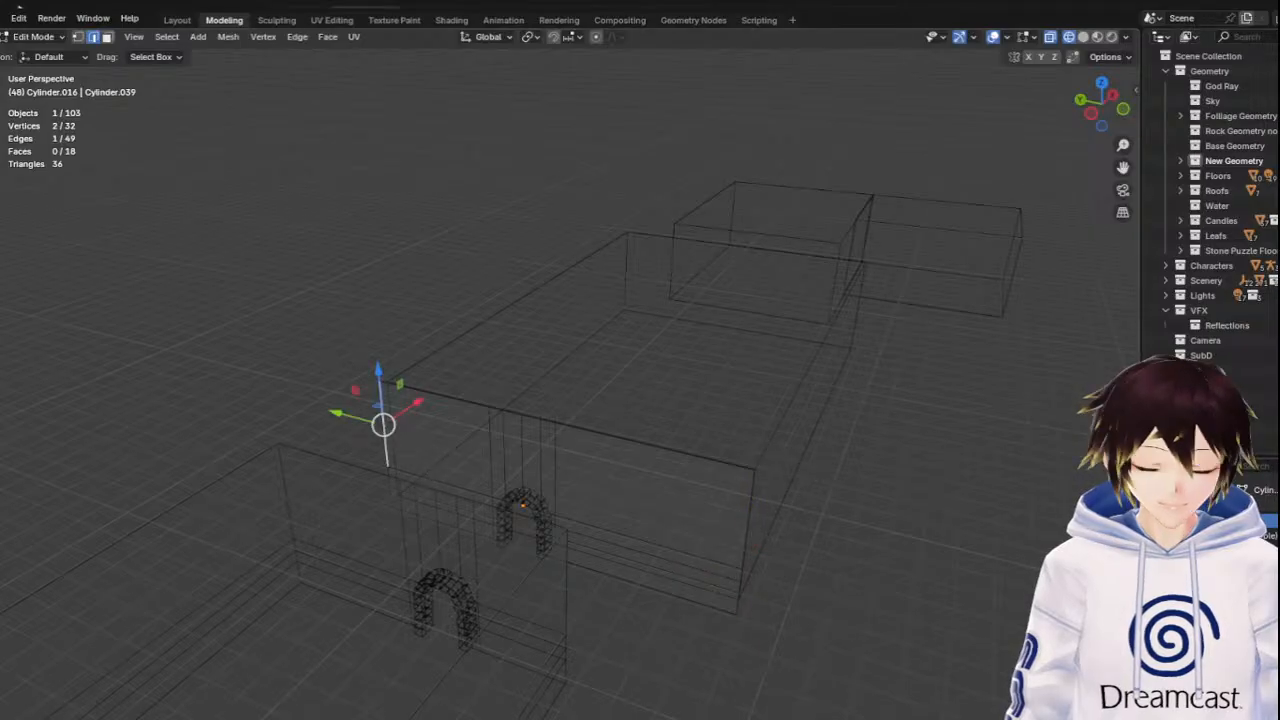
left_click(400, 507, "ctrl")
middle_click_drag(444, 509, 479, 503)
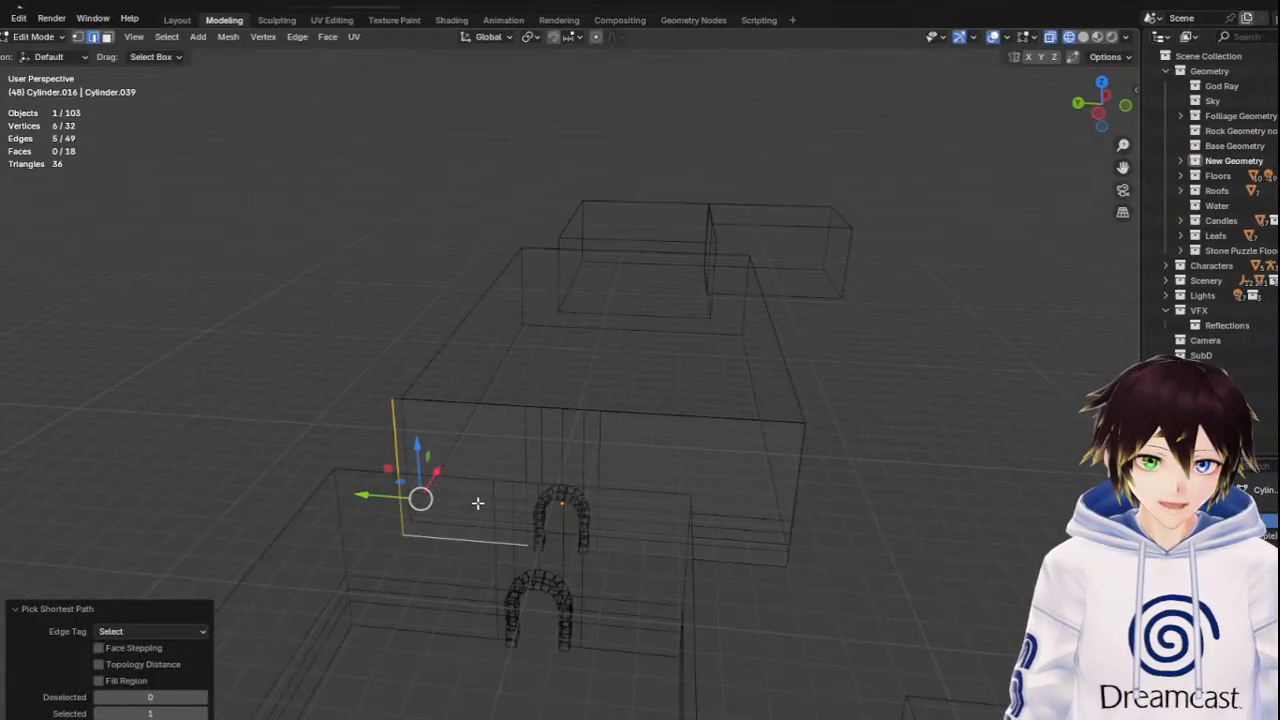
left_click(471, 543, "shift")
middle_click_drag(443, 575, 412, 563)
left_click(771, 452, "shift")
left_click(766, 578, "ctrl")
middle_click_drag(780, 461, 626, 489)
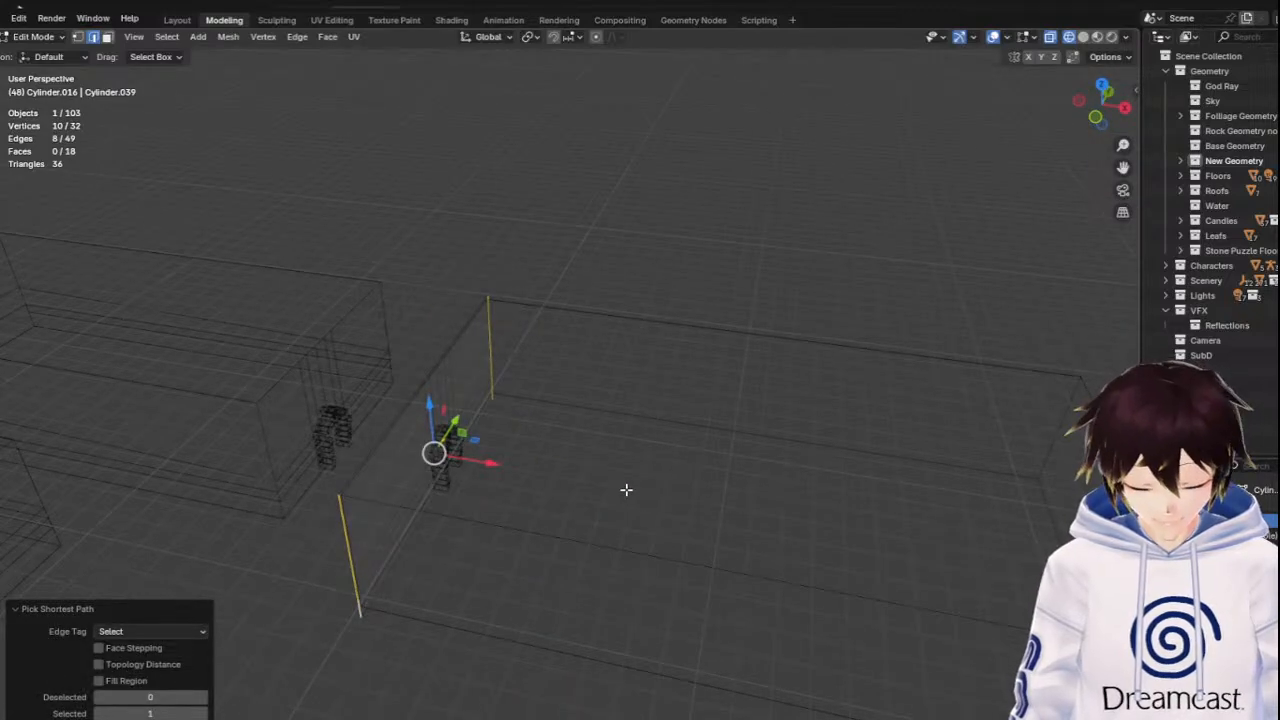
key("e")
key("x")
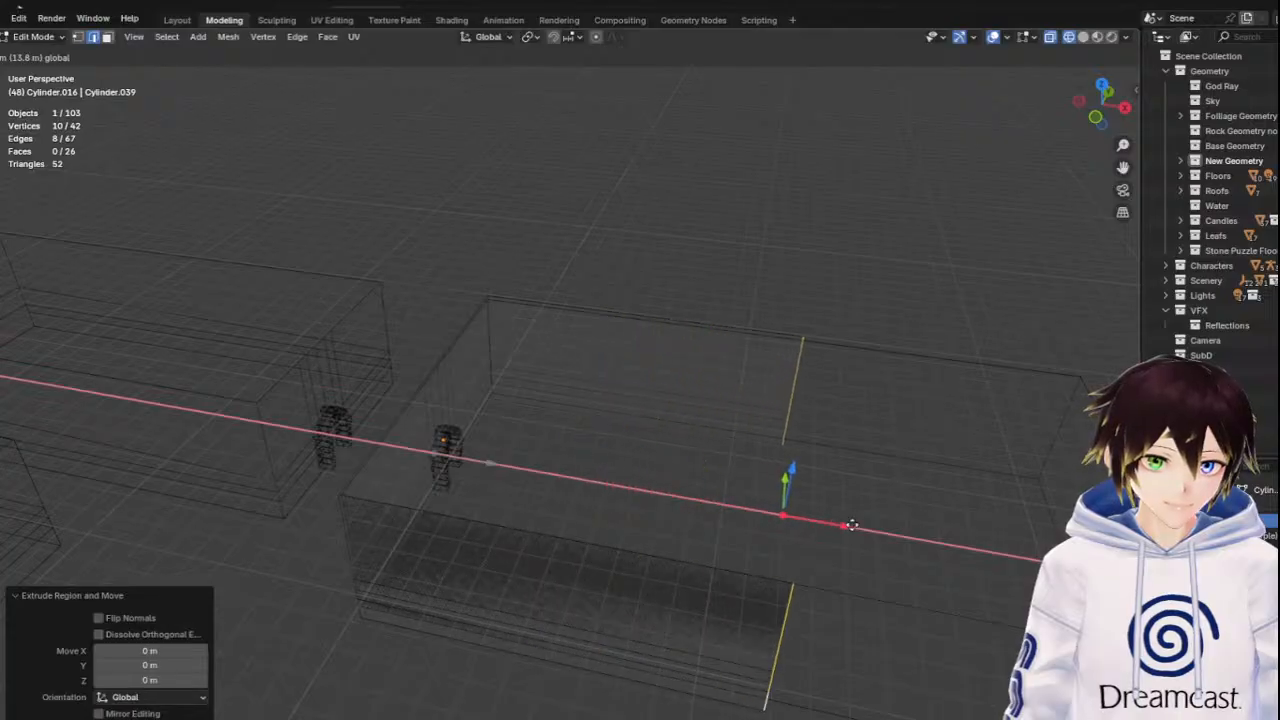
left_click(850, 525)
middle_click_drag(644, 463, 720, 461)
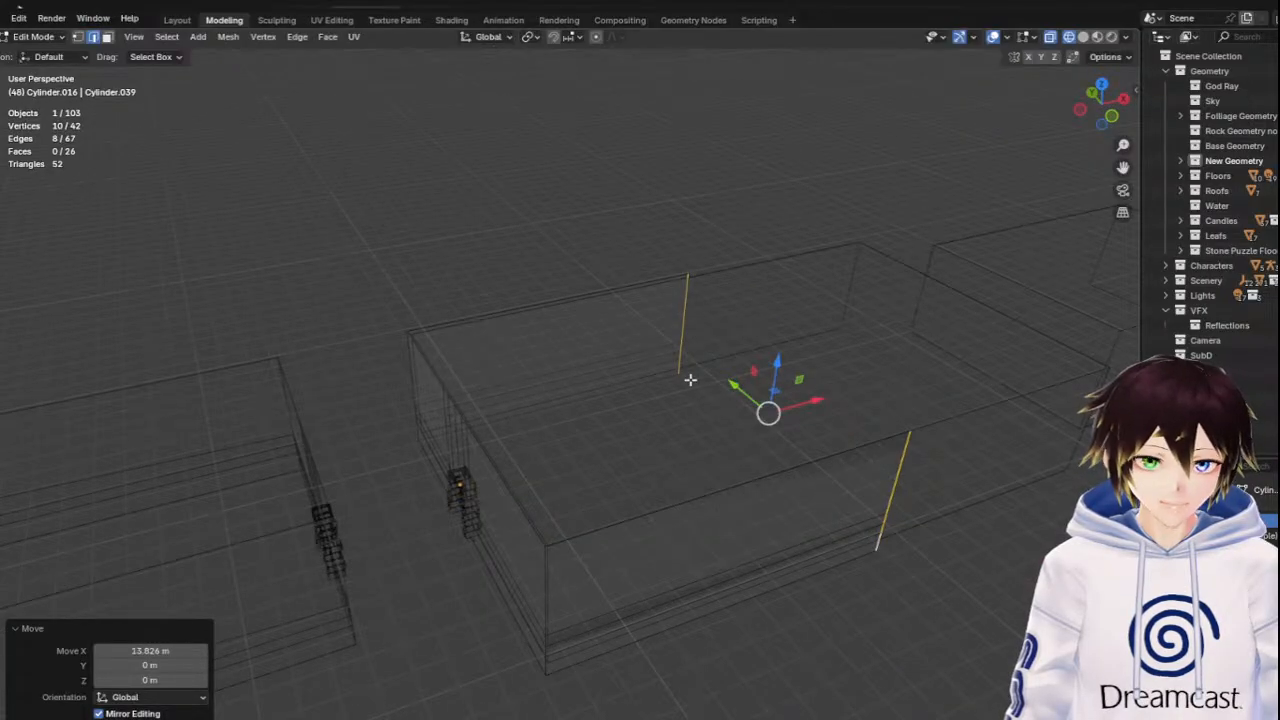
left_click(33, 36)
left_click(45, 50)
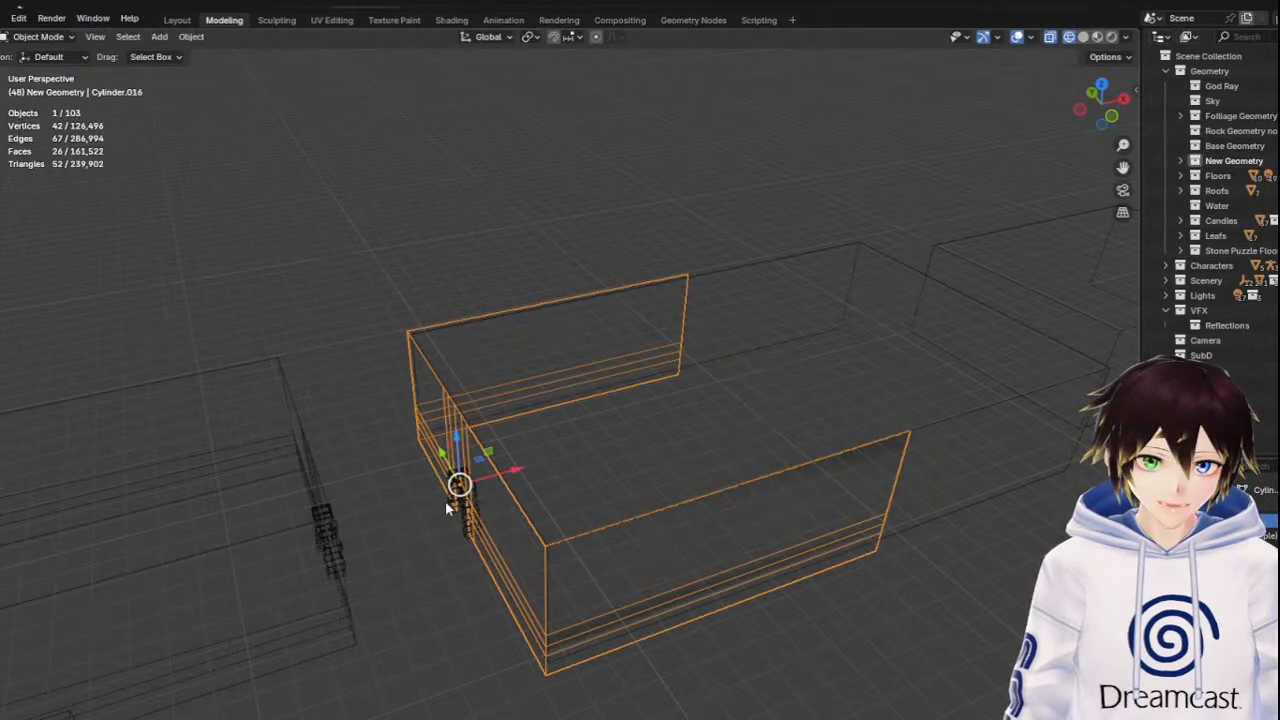
Duplicate the doorway wall with its side walls and move the copy 17.596 m along X
middle_click_drag(455, 470, 422, 383)
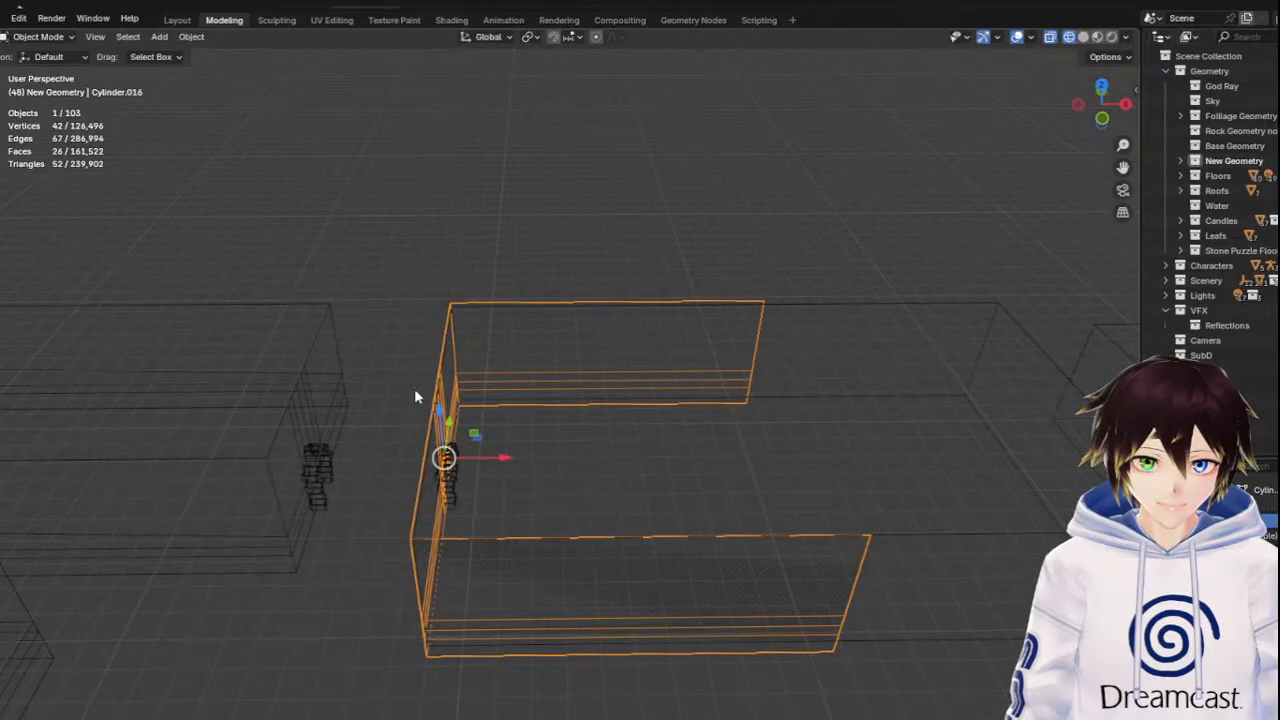
left_click(345, 441)
left_click(452, 426)
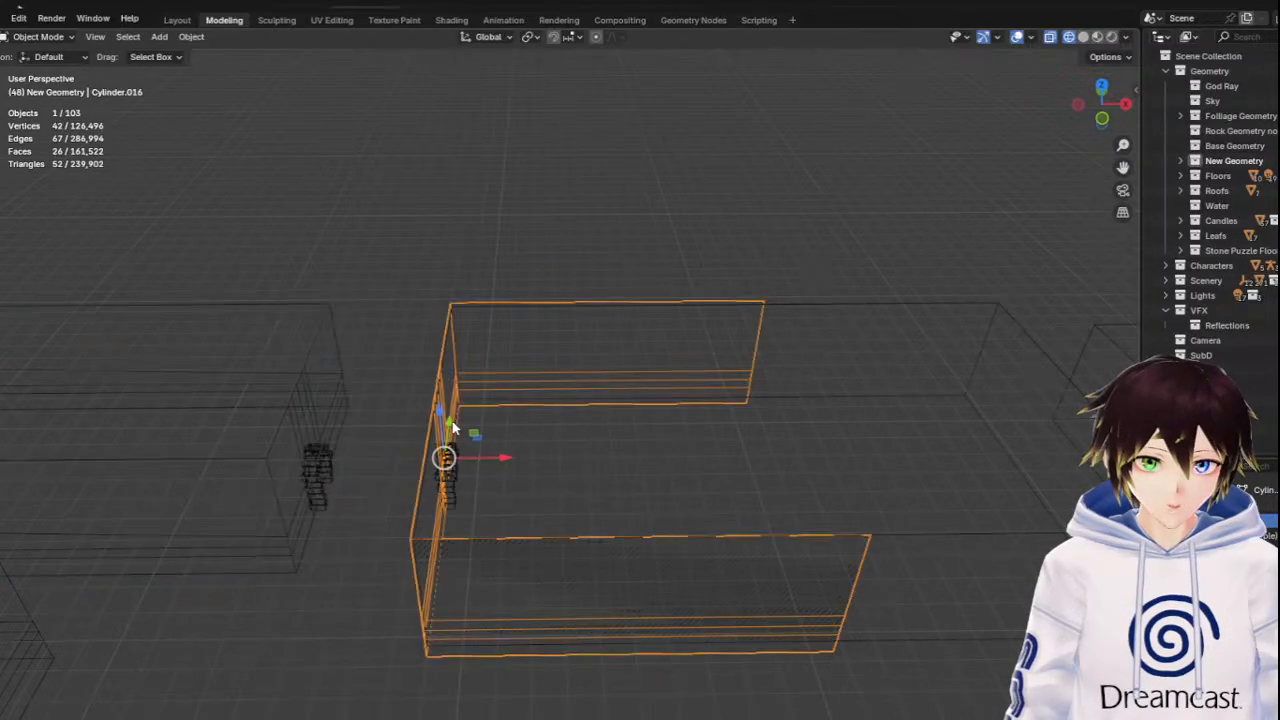
right_click(600, 405)
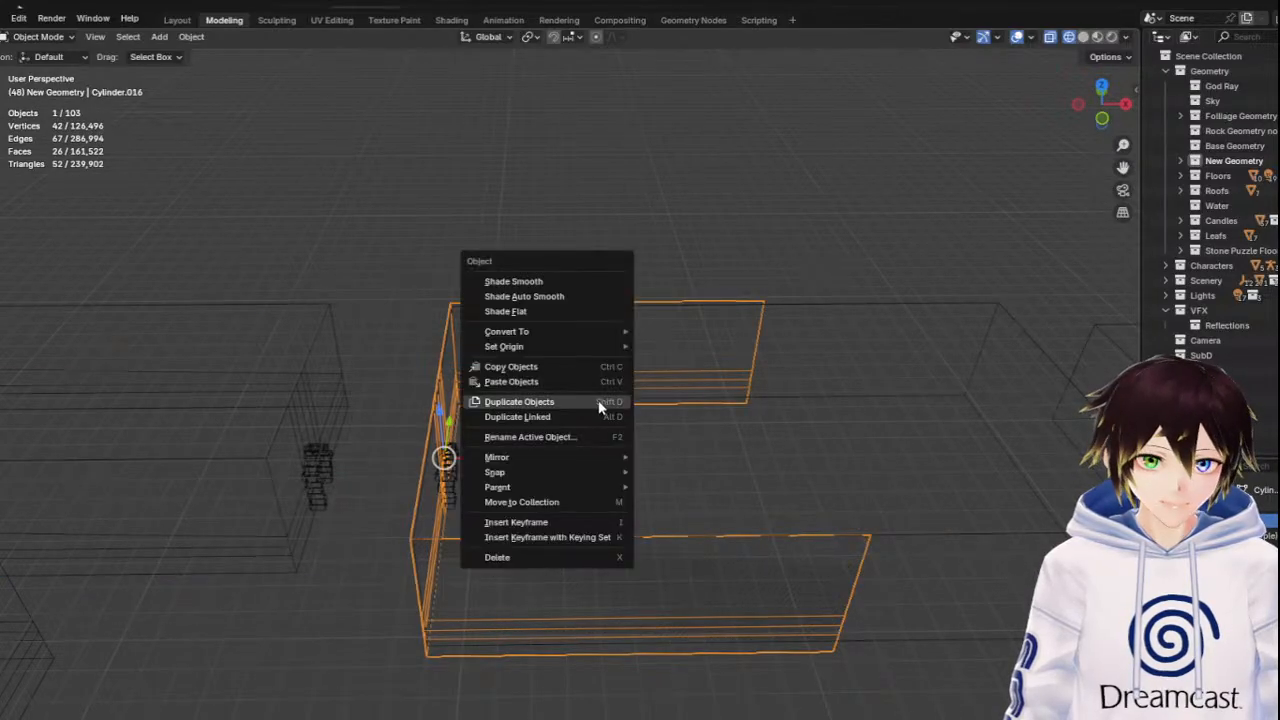
left_click(598, 405)
key("x")
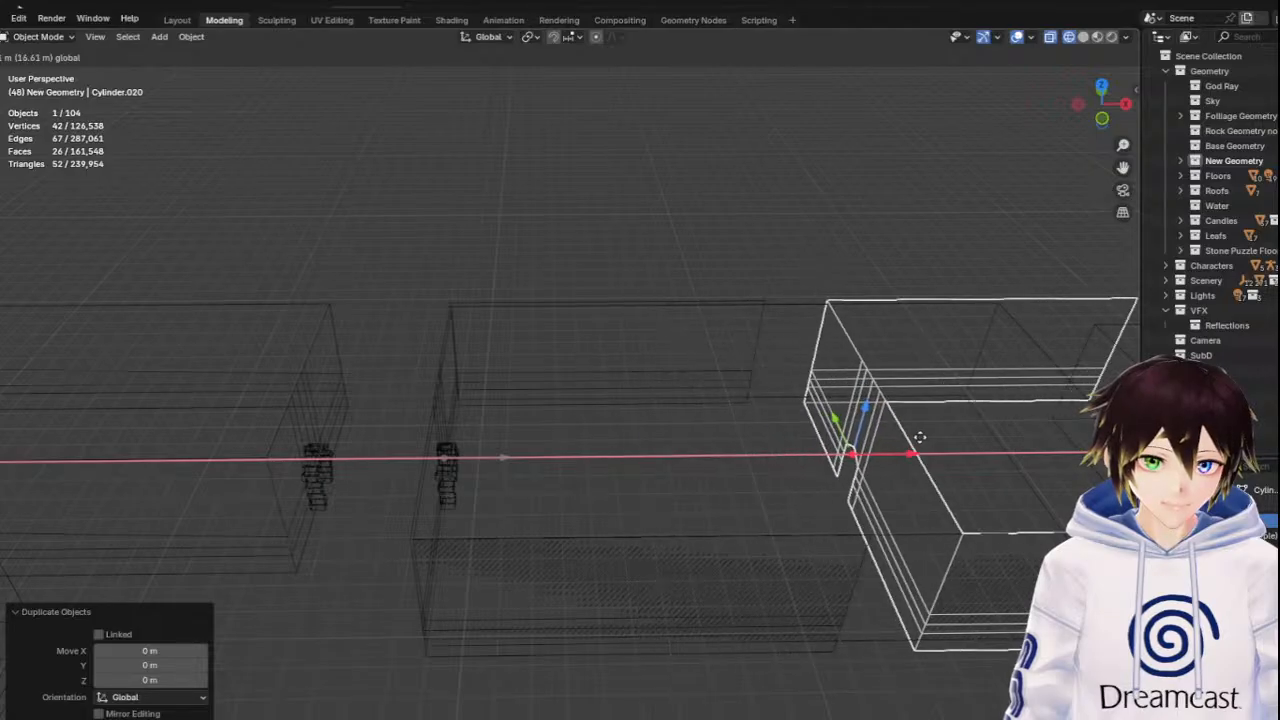
left_click(935, 443)
left_click_drag(1123, 168, 695, 171)
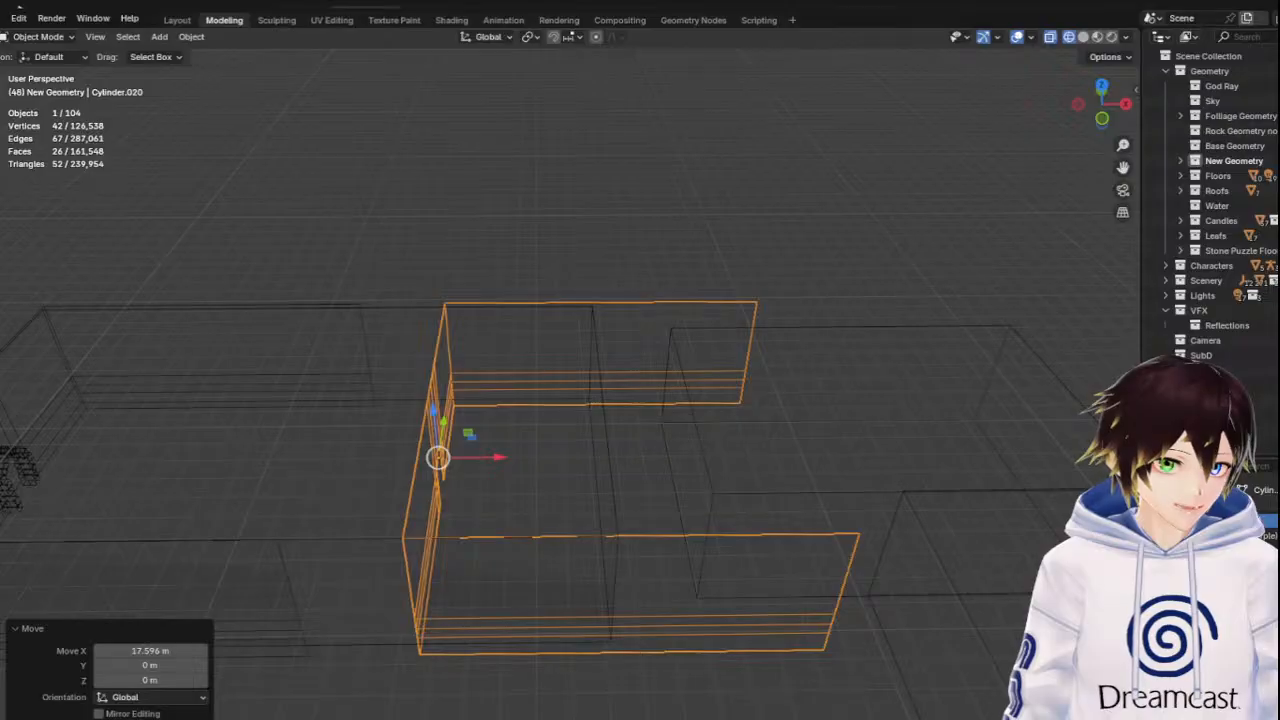
Move the vertices around the copy's doorway opening -1.9879 m along Y to shift the doorway off-centre
middle_click_drag(600, 430, 473, 241)
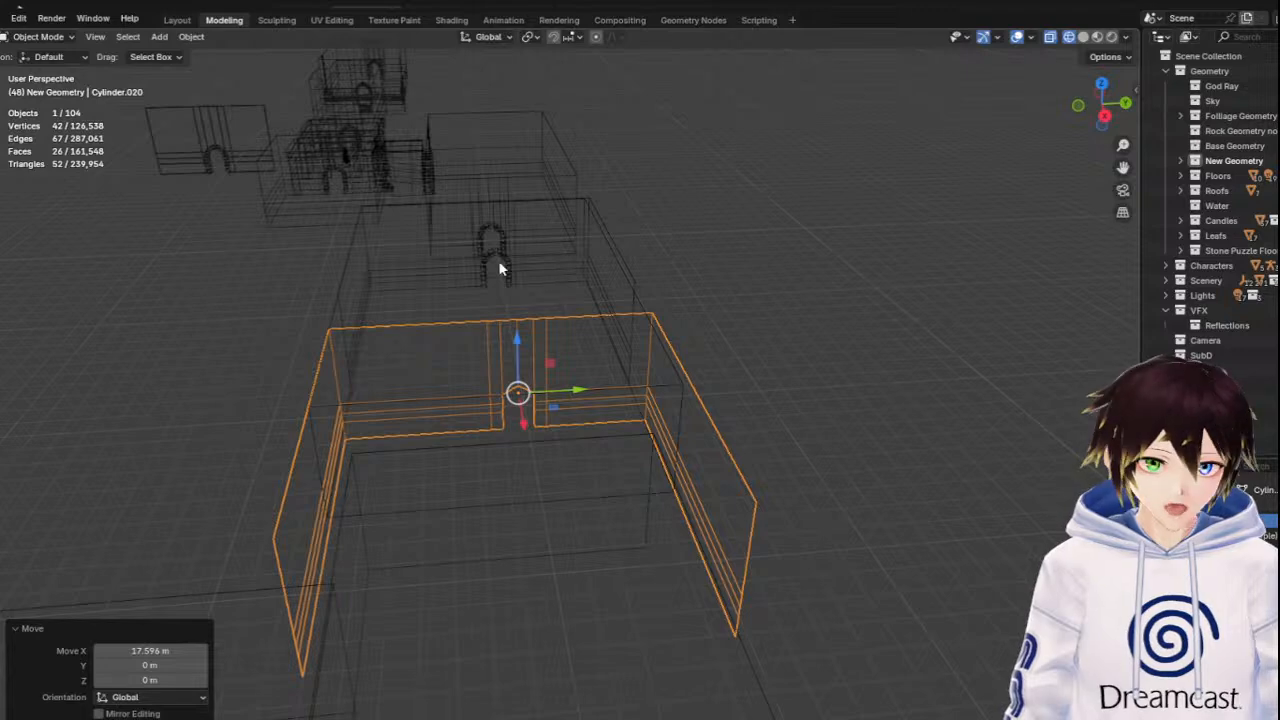
left_click(38, 36)
left_click(60, 68)
key("1")
left_click_drag(433, 283, 608, 466)
left_click(1105, 118)
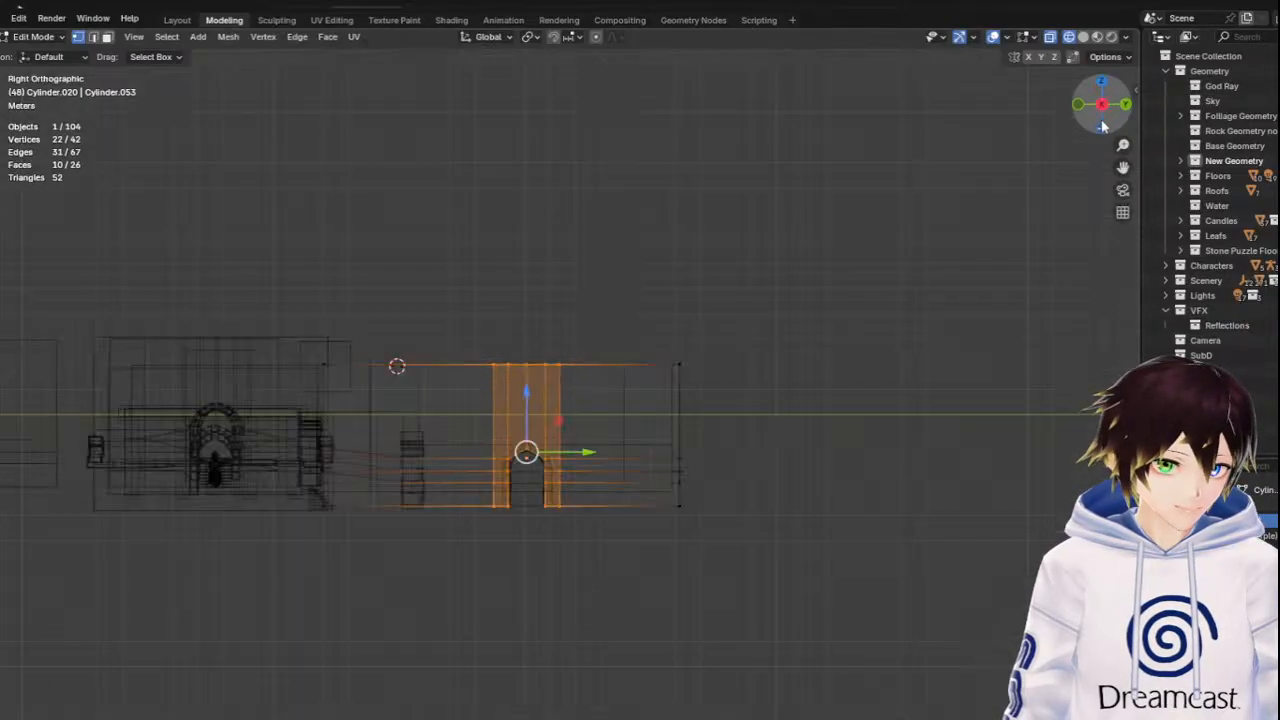
left_click_drag(586, 458, 534, 463)
middle_click_drag(534, 463, 777, 452)
scroll(777, 454, "down", 3)
middle_click_drag(651, 433, 663, 403)
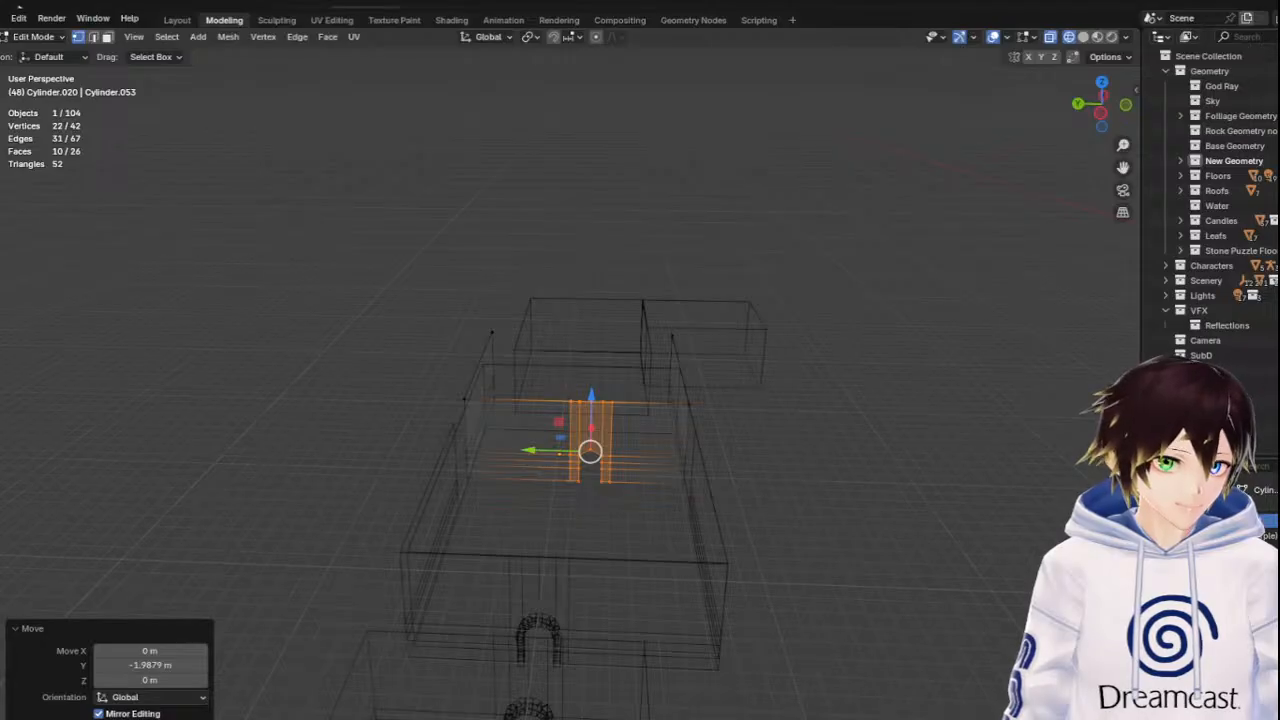
Move the open-end vertices of the copy across to the other side of its doorway wall along X, leaving short side walls
middle_click_drag(700, 345, 574, 346)
left_click_drag(818, 562, 606, 262)
left_click_drag(728, 411, 474, 461)
left_click(55, 38)
left_click(42, 54)
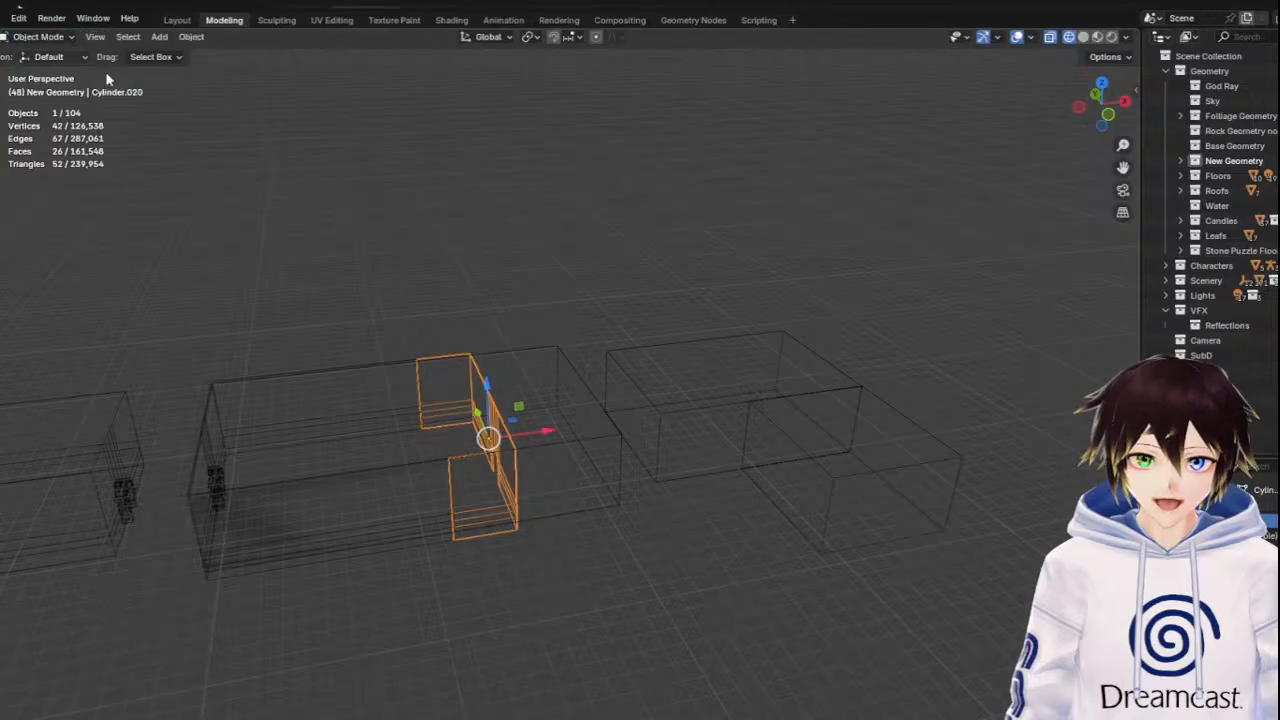
Move the copied wall 5.9525 m and a further 0.52942 m along X to meet the far end of the room's blockout box
key("g")
key("x")
left_click_drag(636, 417, 637, 417)
scroll(650, 411, "up", 4)
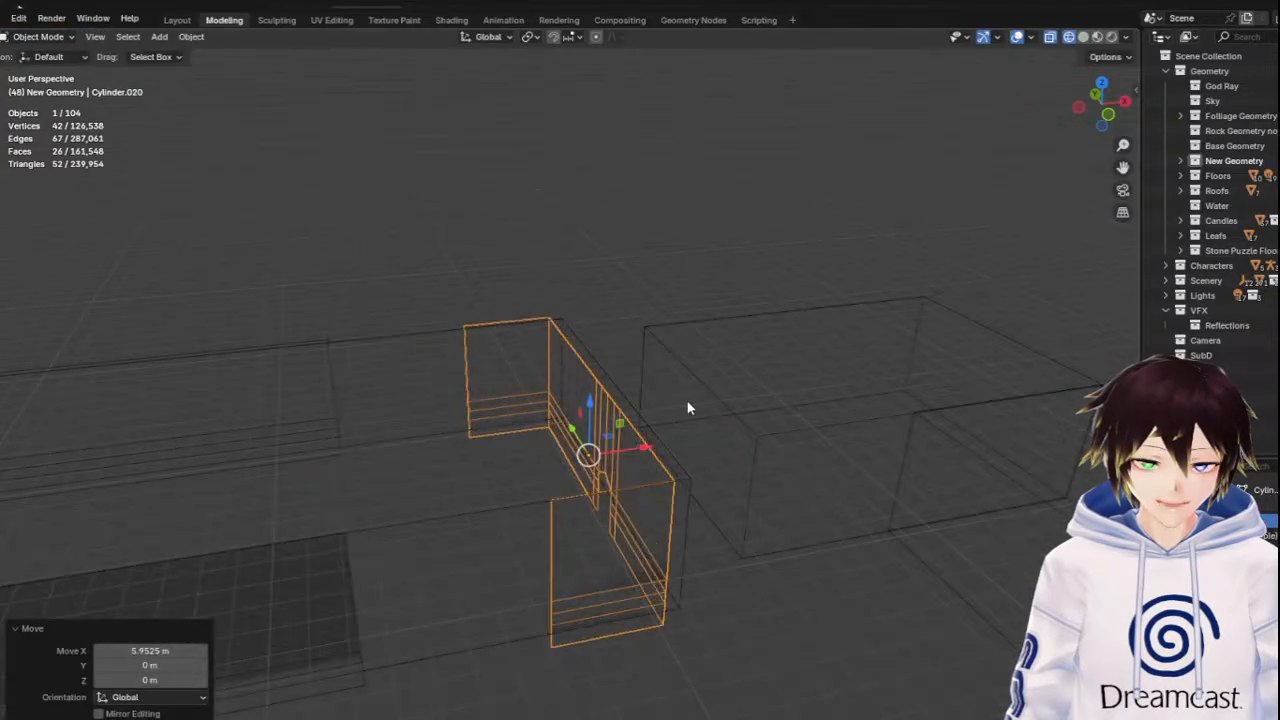
left_click(1108, 118)
scroll(657, 548, "up", 4)
left_click_drag(681, 536, 711, 531)
scroll(597, 487, "down", 4)
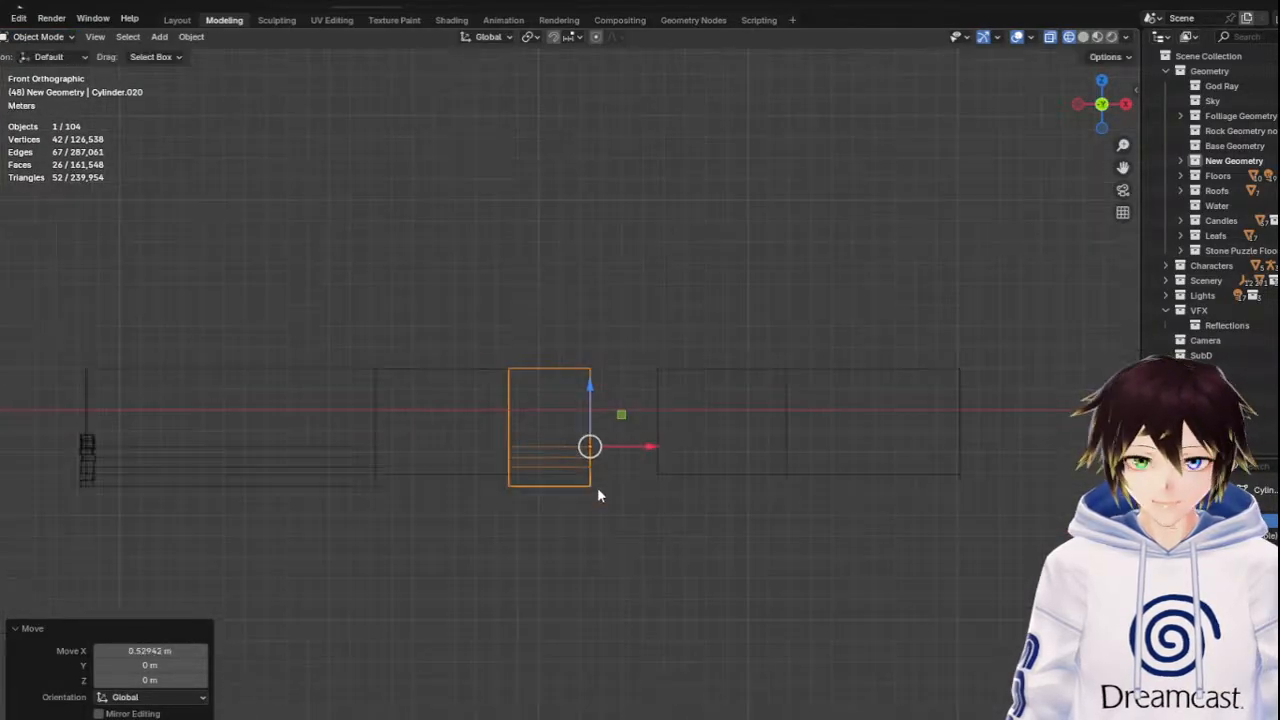
Join the copied end wall and the original doorway wall into one object
left_click(372, 458, "shift")
right_click(372, 458)
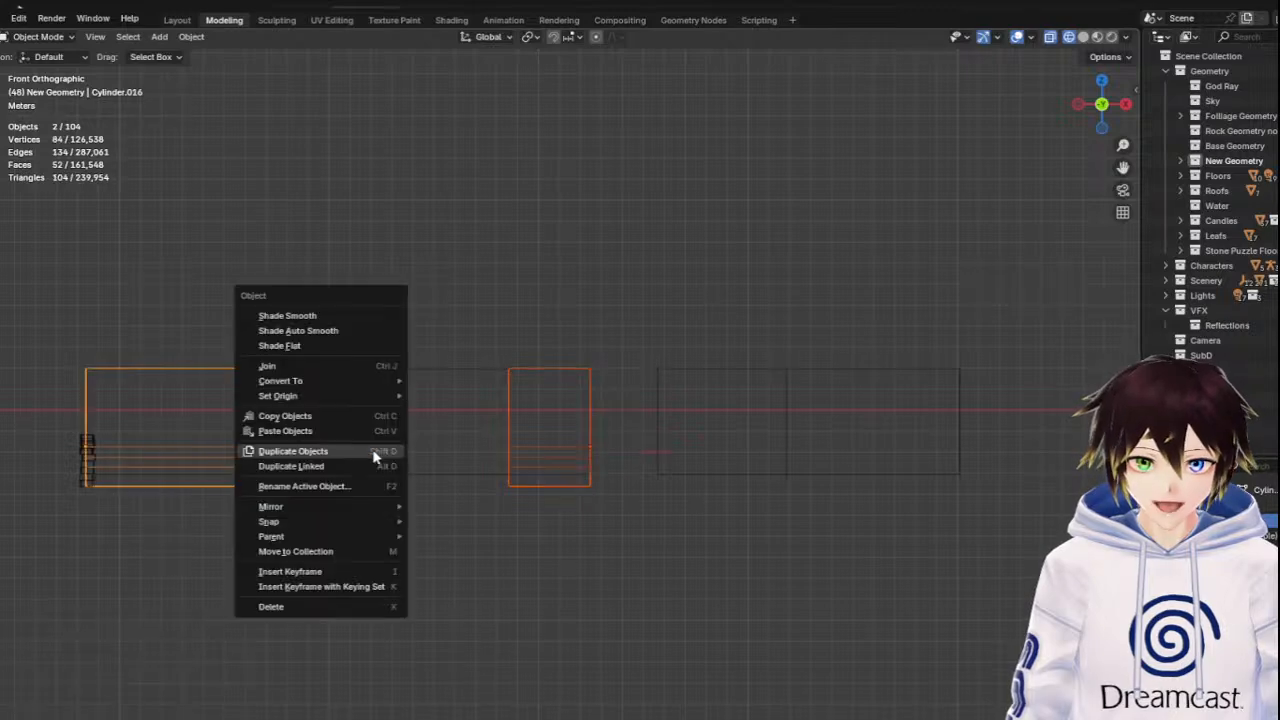
left_click(305, 366)
Delete the open-end vertices of the partial side walls in the joined mesh, leaving only the two end walls
middle_click_drag(277, 295, 300, 338)
left_click(38, 36)
left_click(40, 71)
key("x")
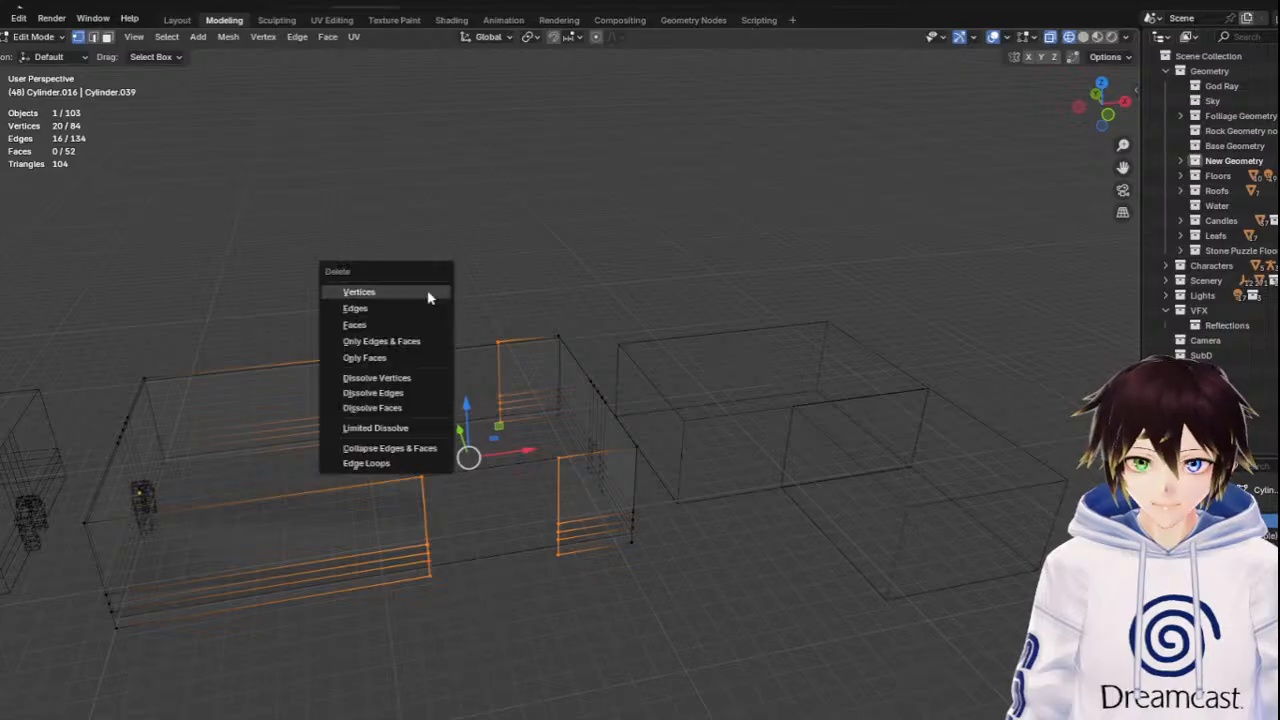
left_click(428, 297)
Bridge the vertical corner edges of the two end walls on the room's +Y side to form a side wall
left_click(92, 36)
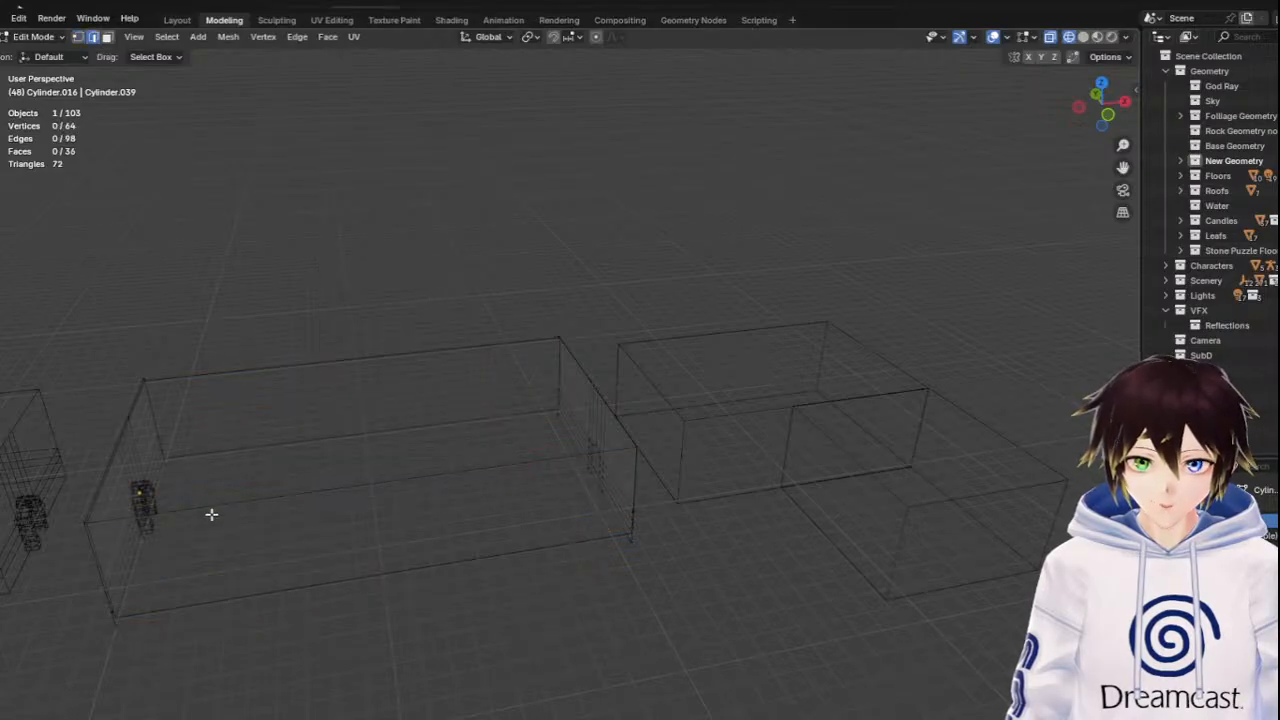
left_click(150, 397)
left_click(172, 449, "ctrl")
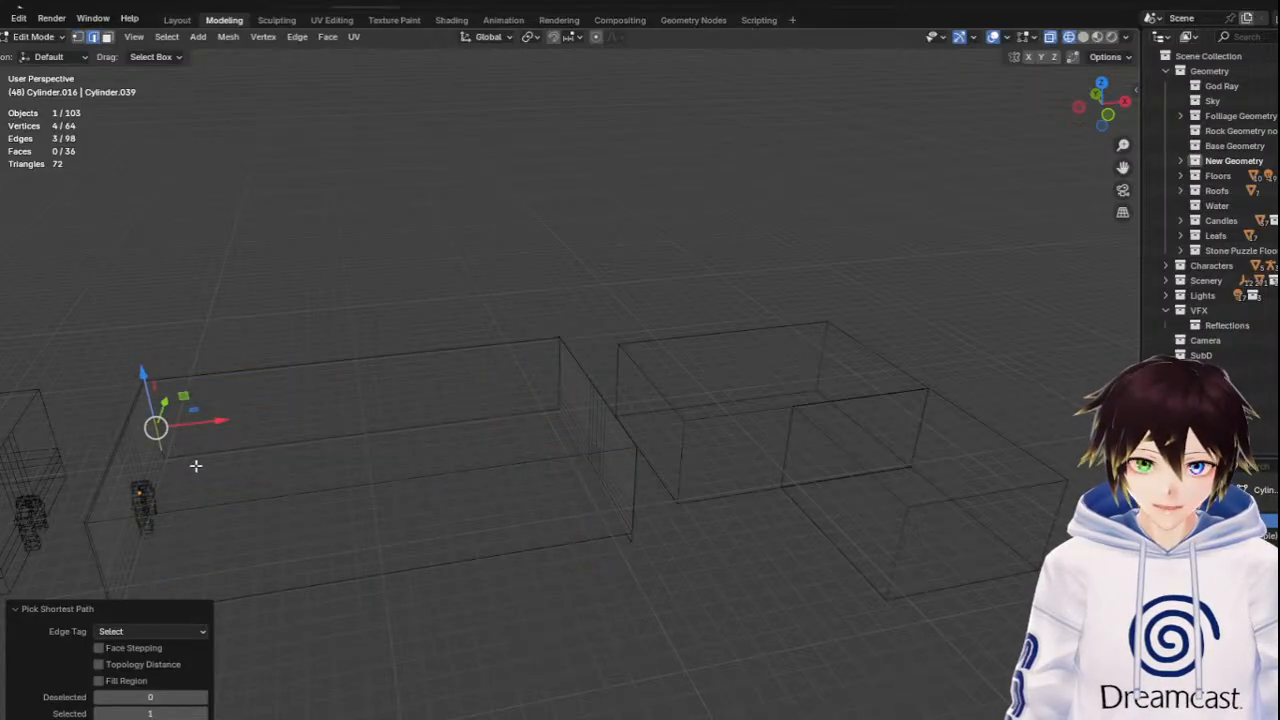
scroll(194, 466, "up", 2)
left_click(50, 455, "shift")
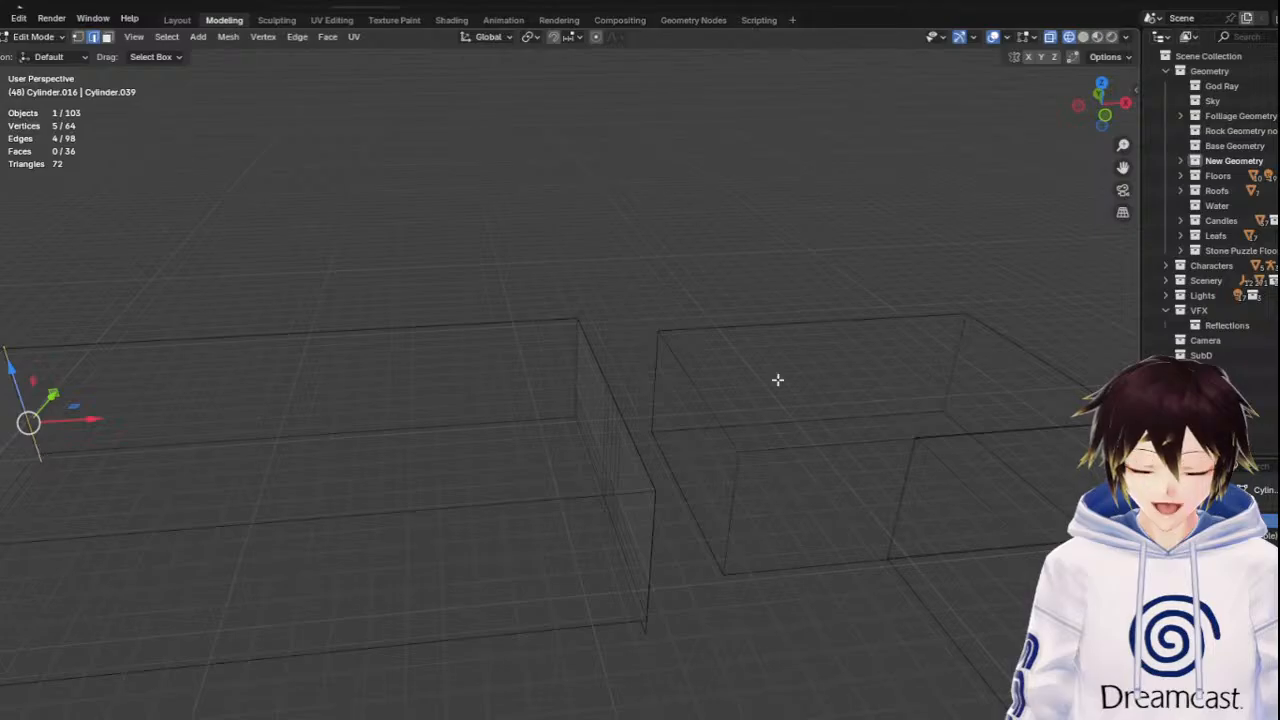
left_click(577, 345, "shift")
left_click(566, 417, "ctrl")
middle_click_drag(477, 440, 457, 413)
right_click(457, 413)
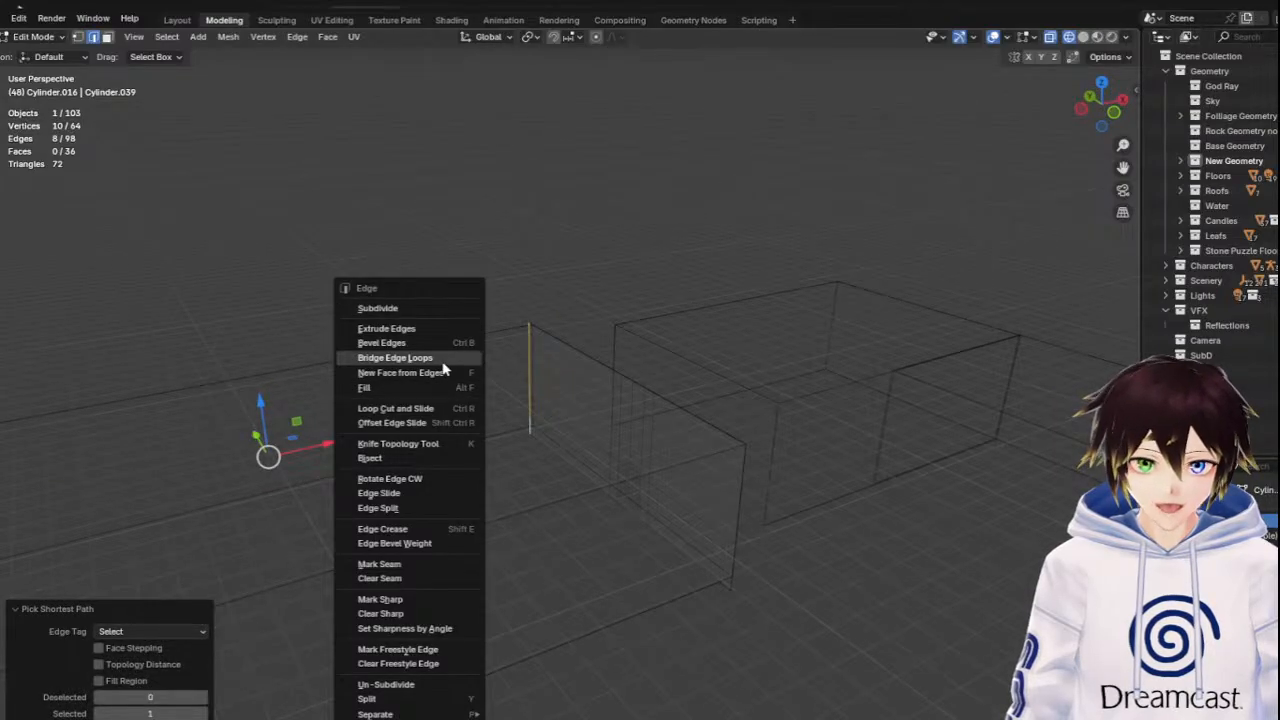
left_click(447, 360)
Bridge the vertical corner edges of the two end walls on the room's -Y side, and return to Object Mode with nothing selected
scroll(522, 407, "down", 1)
scroll(523, 407, "down", 1)
left_click(680, 455)
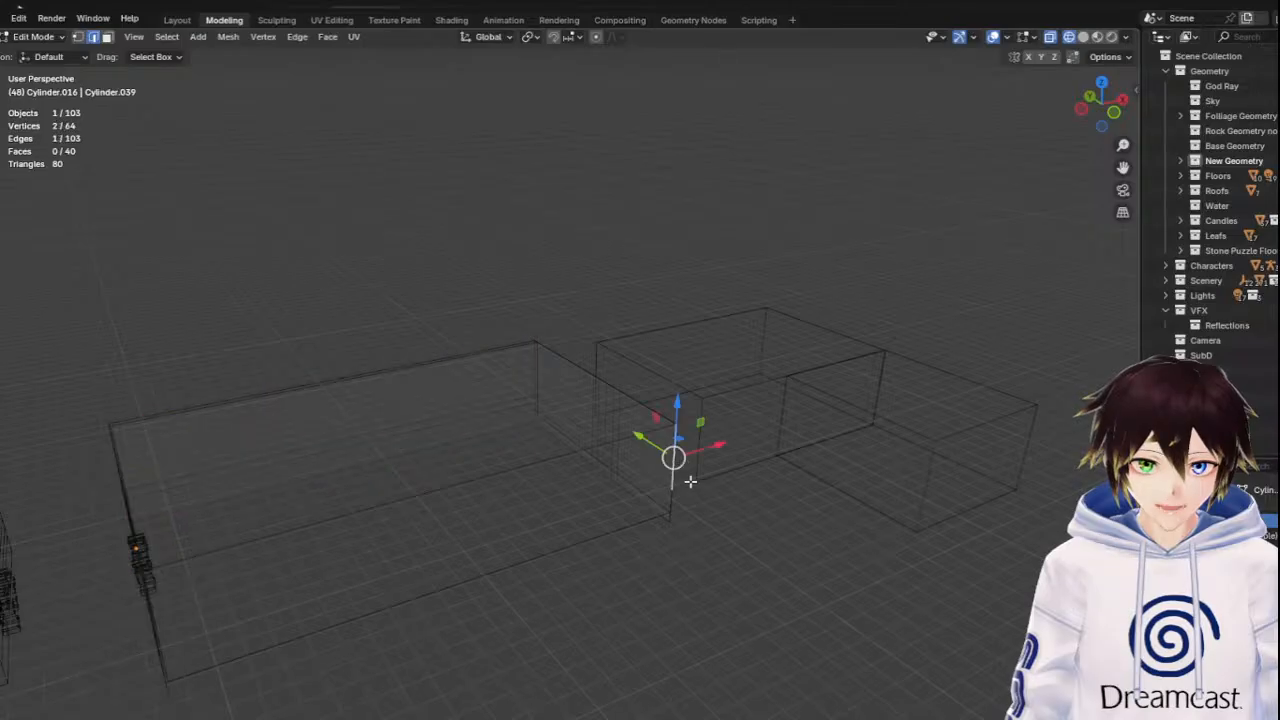
scroll(698, 487, "up", 1)
left_click(688, 505, "ctrl")
middle_click_drag(470, 570, 543, 544)
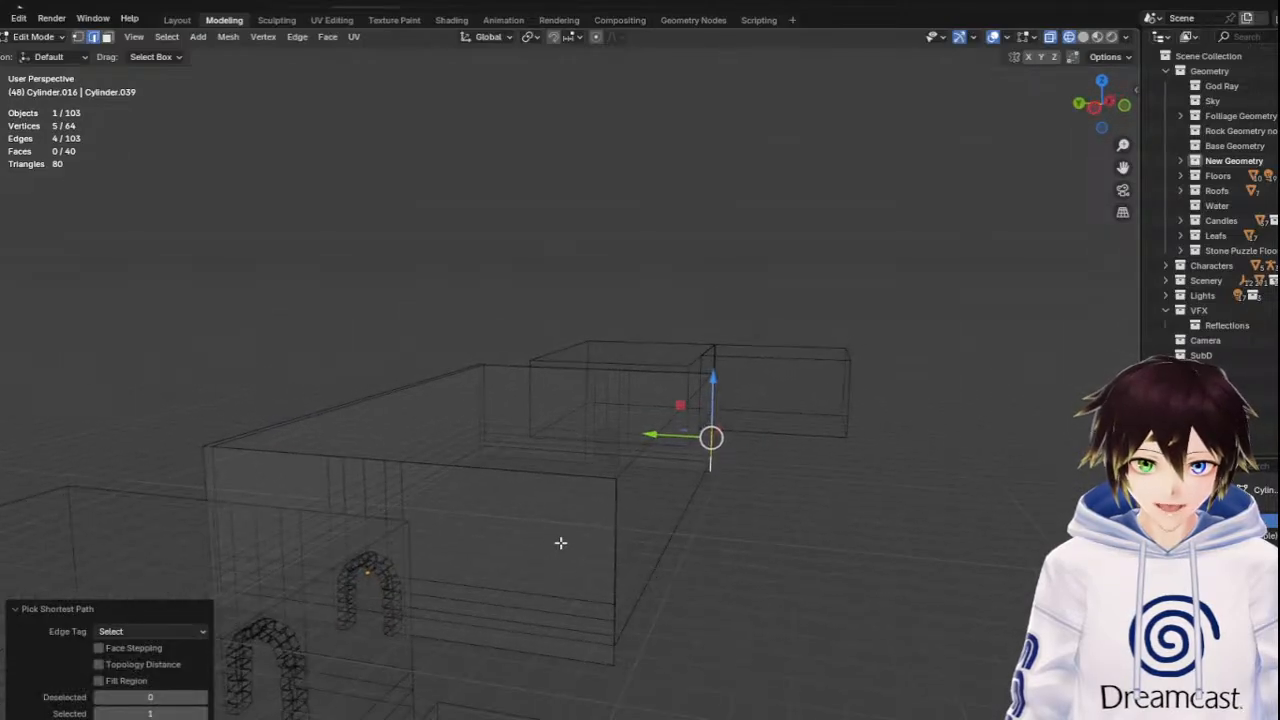
left_click(614, 513, "shift")
left_click(615, 656, "ctrl")
right_click(668, 488)
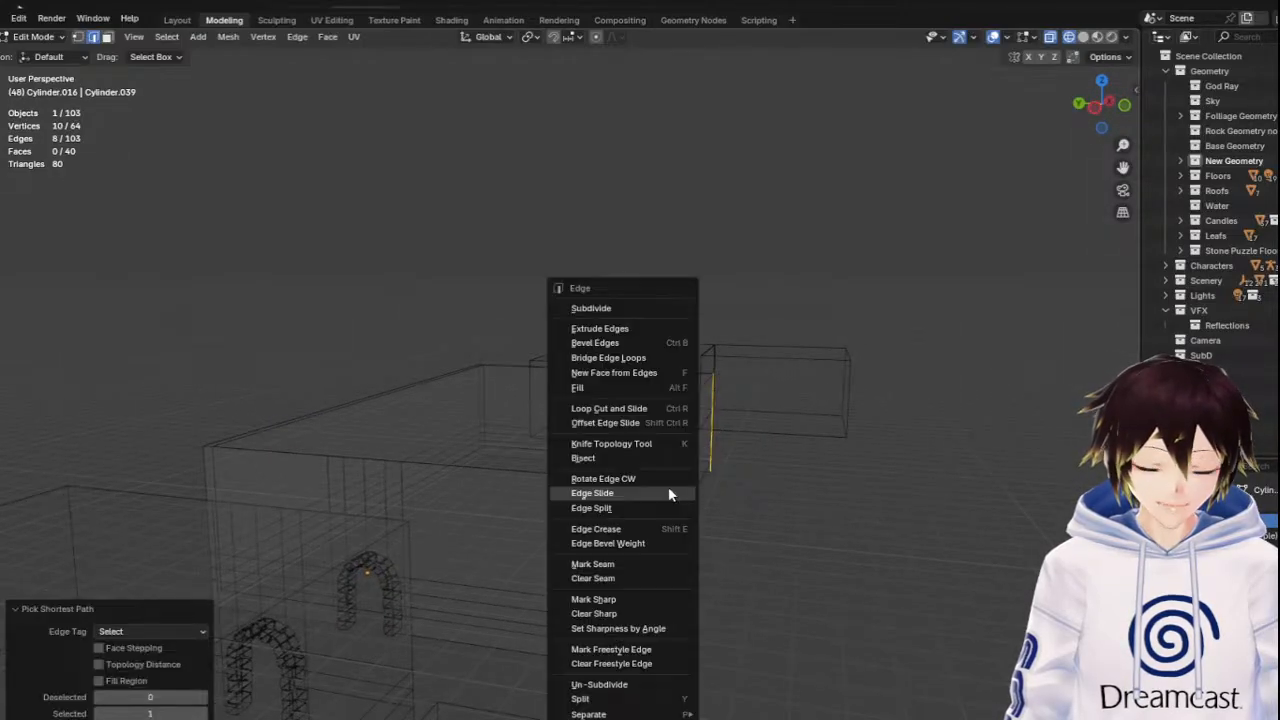
left_click(645, 360)
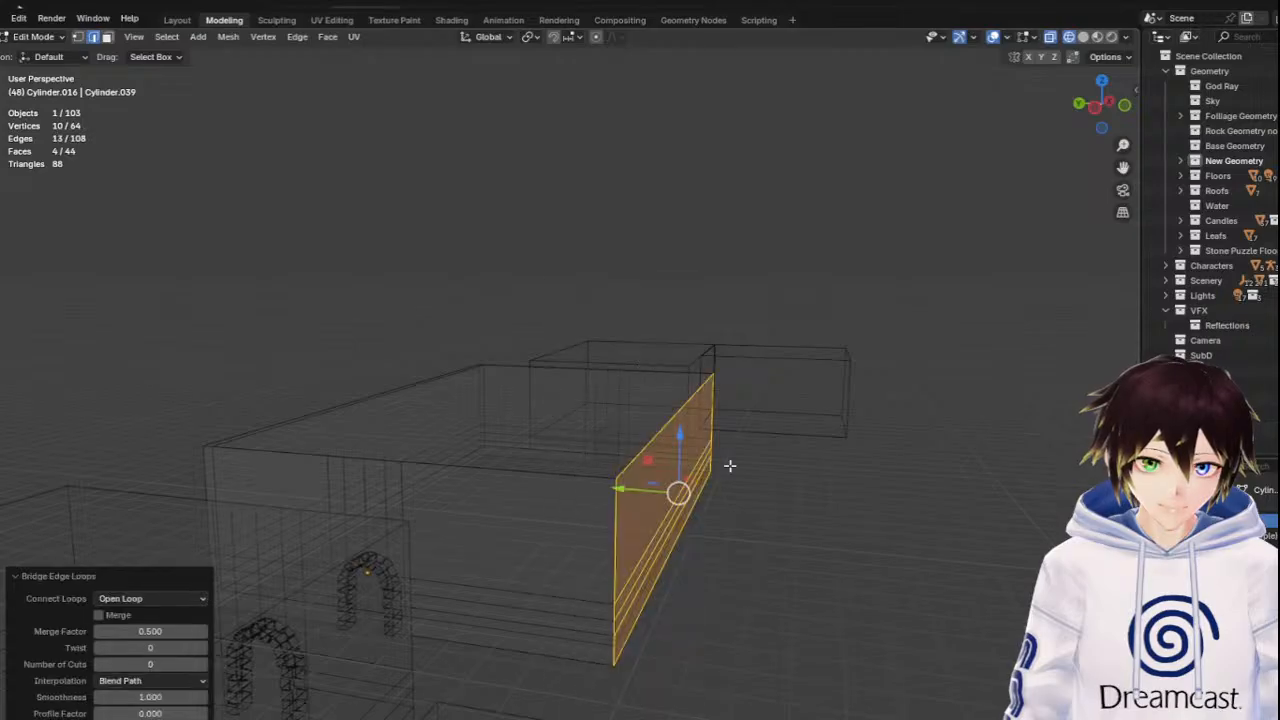
left_click(790, 538)
middle_click_drag(623, 443, 514, 463)
left_click(45, 37)
left_click(43, 54)
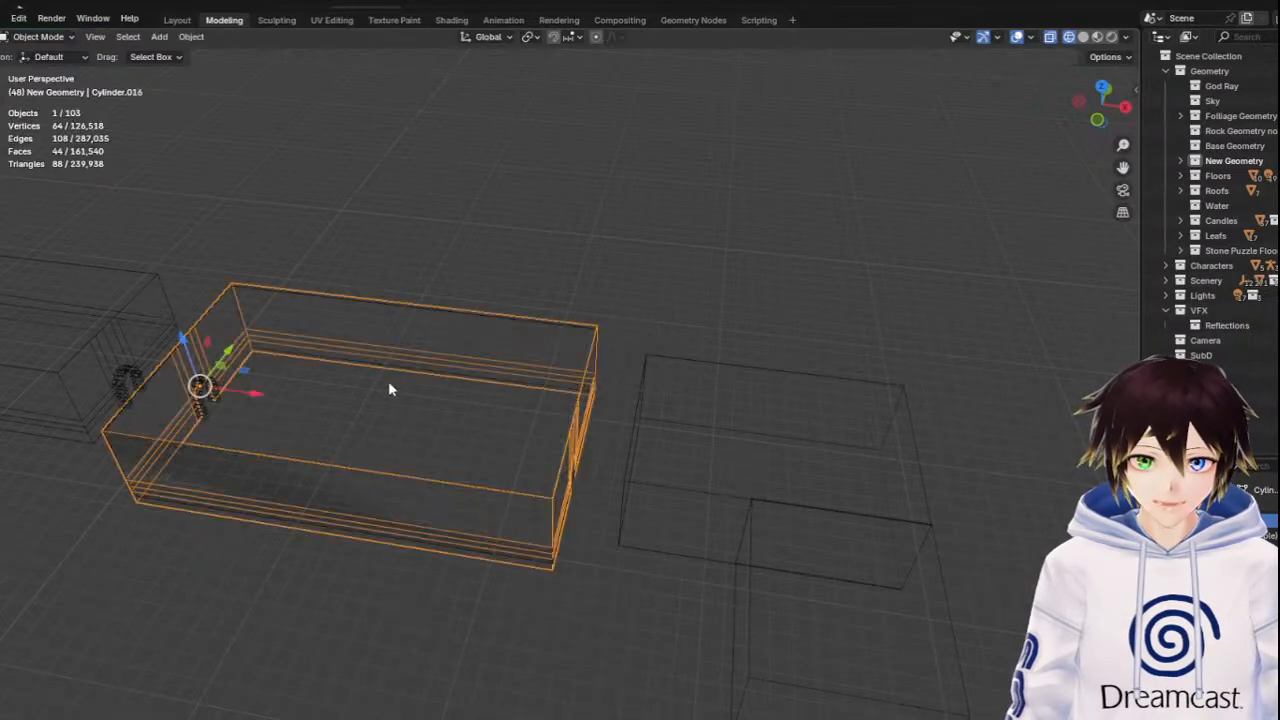
left_click(388, 381)
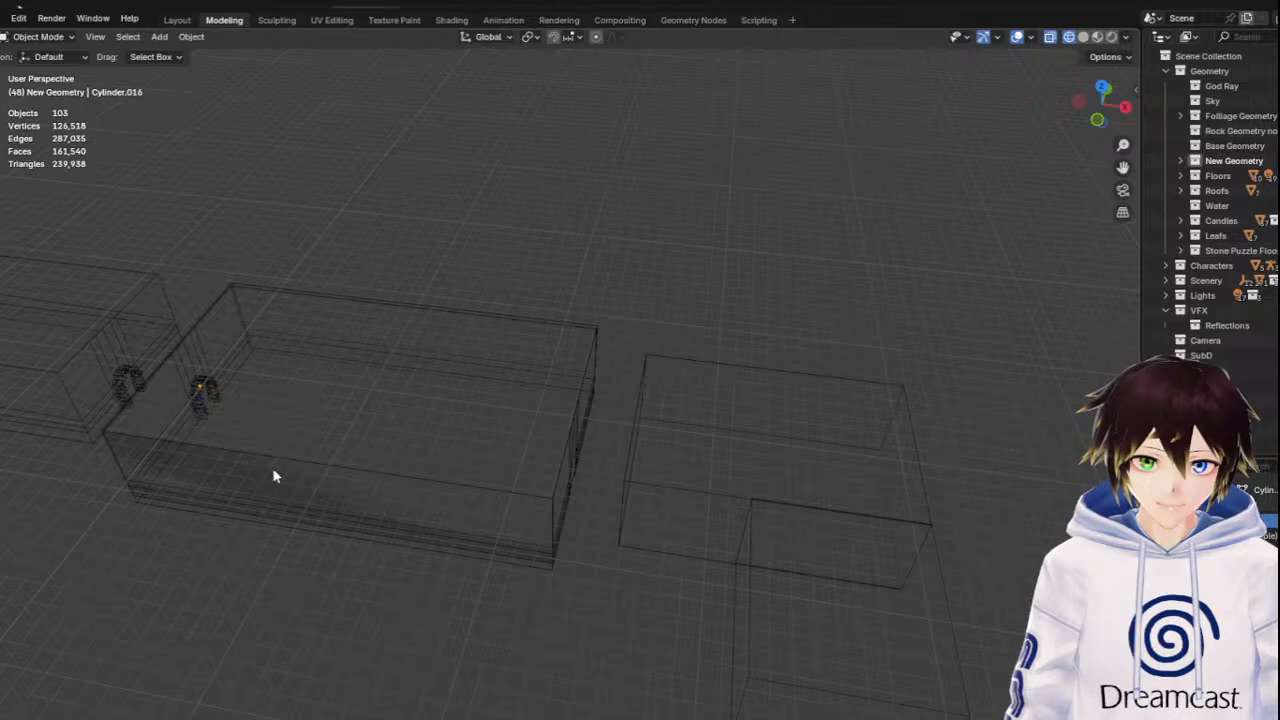
Delete the blockout box enclosed by the newly bridged room walls
left_click(253, 362)
middle_click_drag(253, 362, 256, 372)
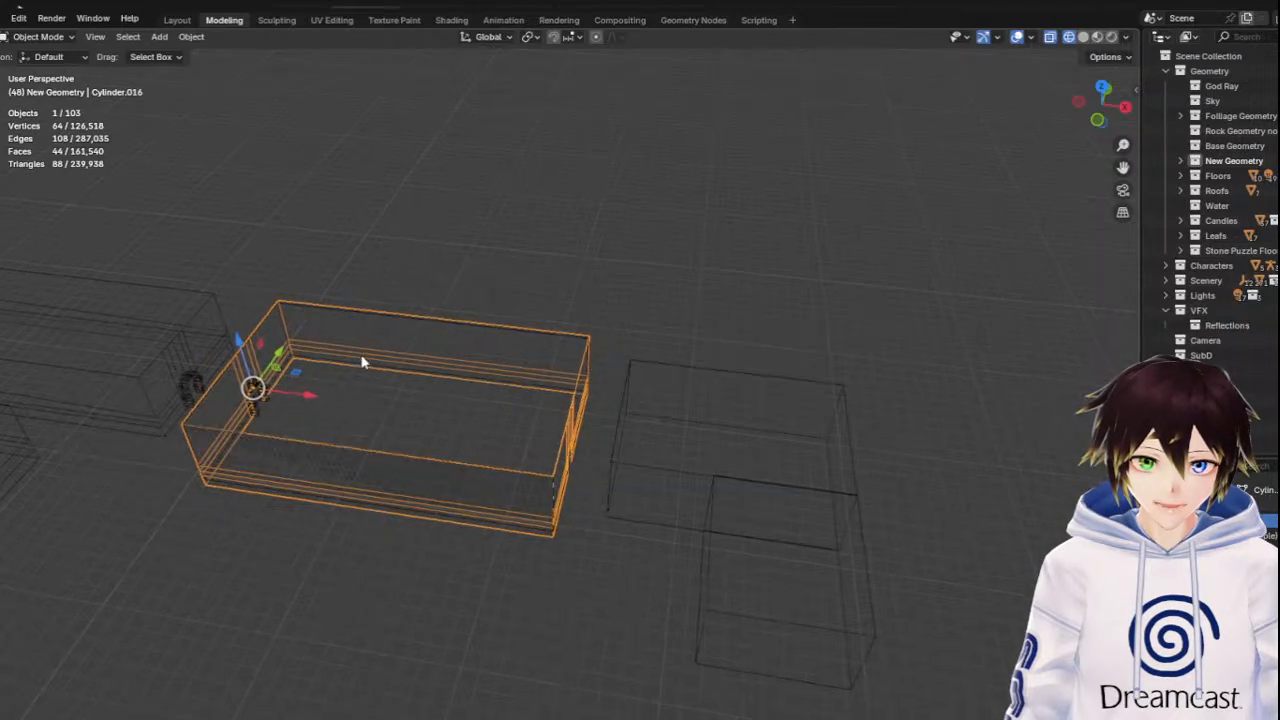
middle_click_drag(356, 360, 441, 359)
left_click(443, 362)
left_click(445, 356)
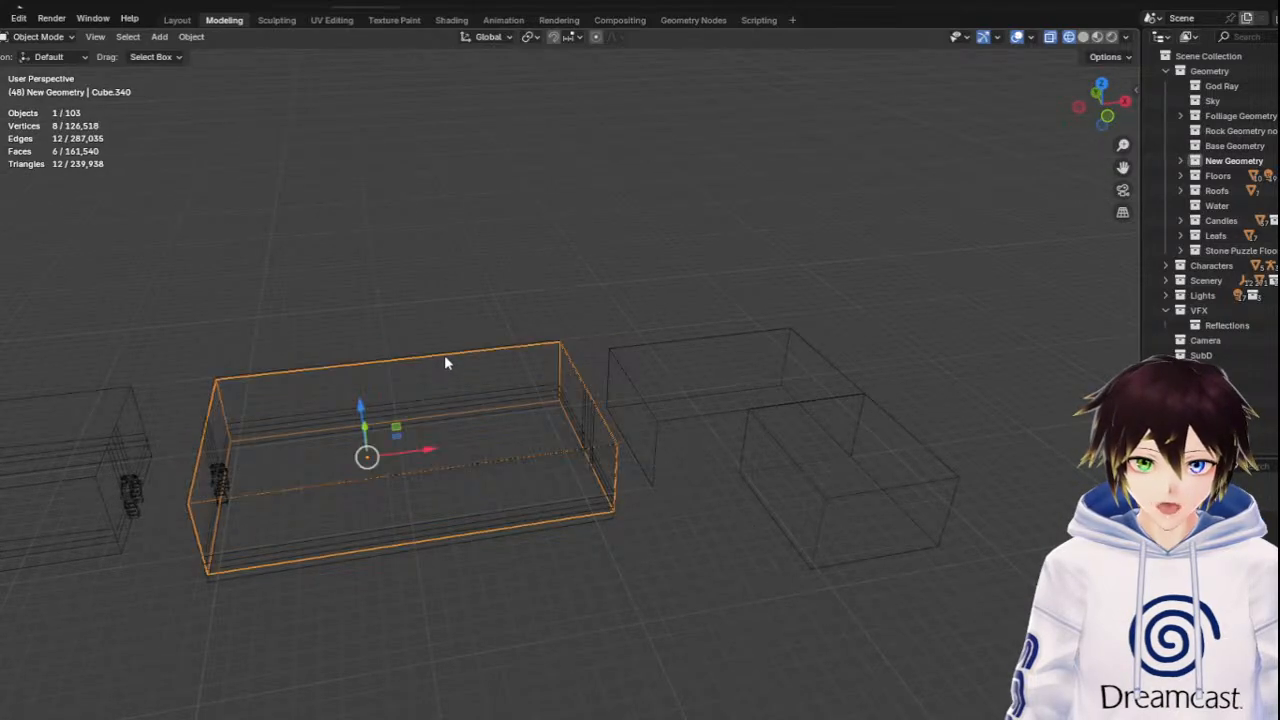
key("Delete")
Duplicate the room's stone doorway arch and move the copy 23.994 m along X to the opposite end wall
left_click_drag(1123, 167, 1279, 130)
scroll(576, 458, "up", 3)
middle_click_drag(576, 458, 583, 486)
left_click(570, 503)
right_click(570, 503)
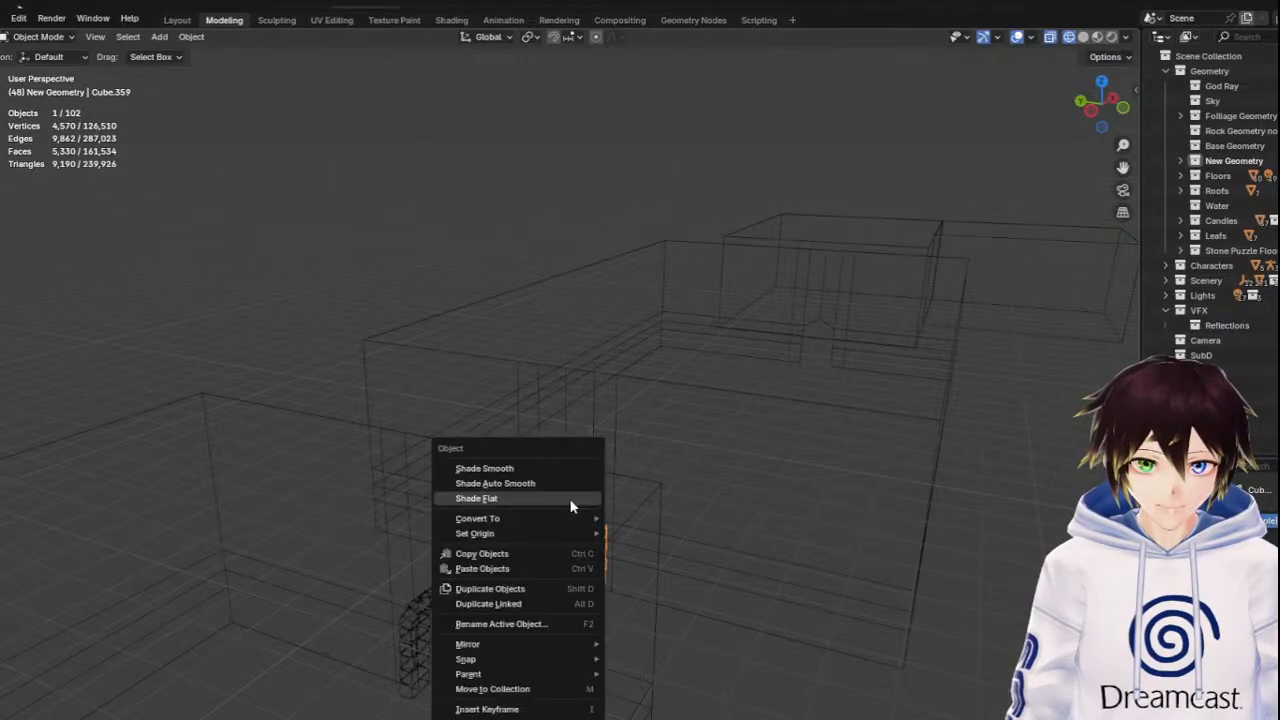
left_click(555, 588)
key("Escape")
left_click(1101, 83)
left_click_drag(526, 445, 879, 397)
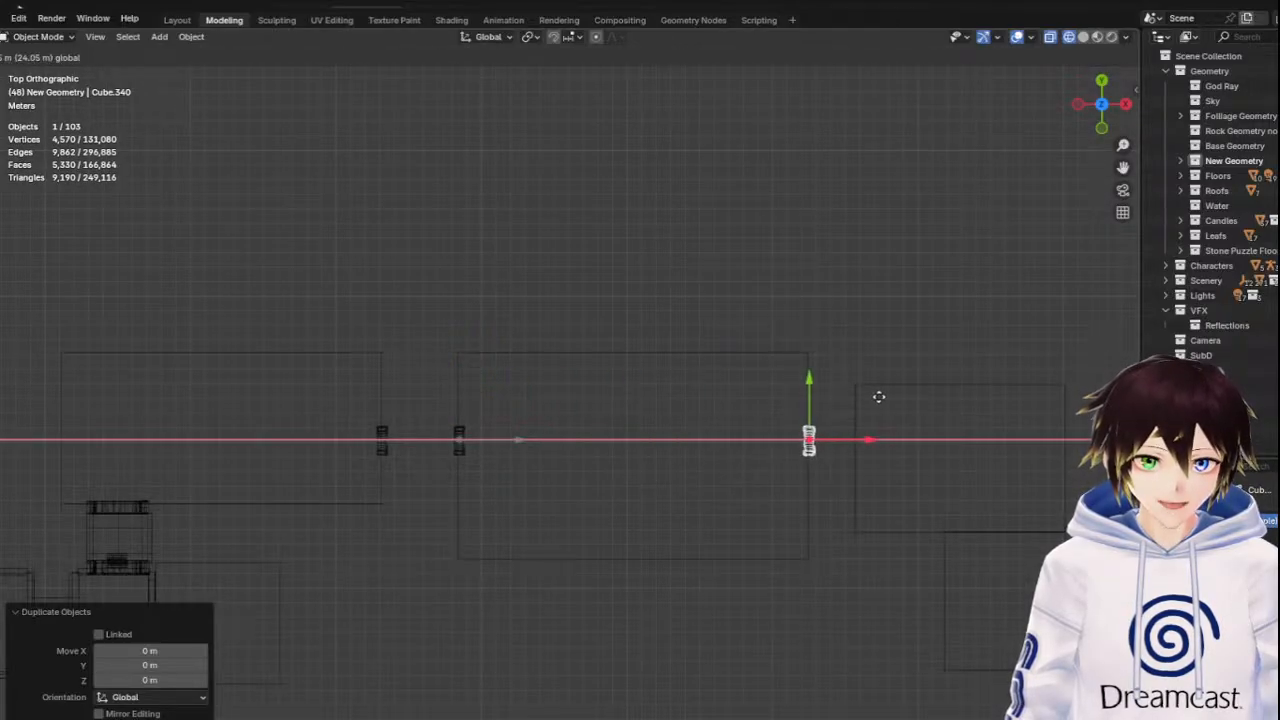
left_click(879, 397)
Move the copied arch -2.0171 m along Y to line it up with the doorway opening in the end wall
left_click(1076, 105)
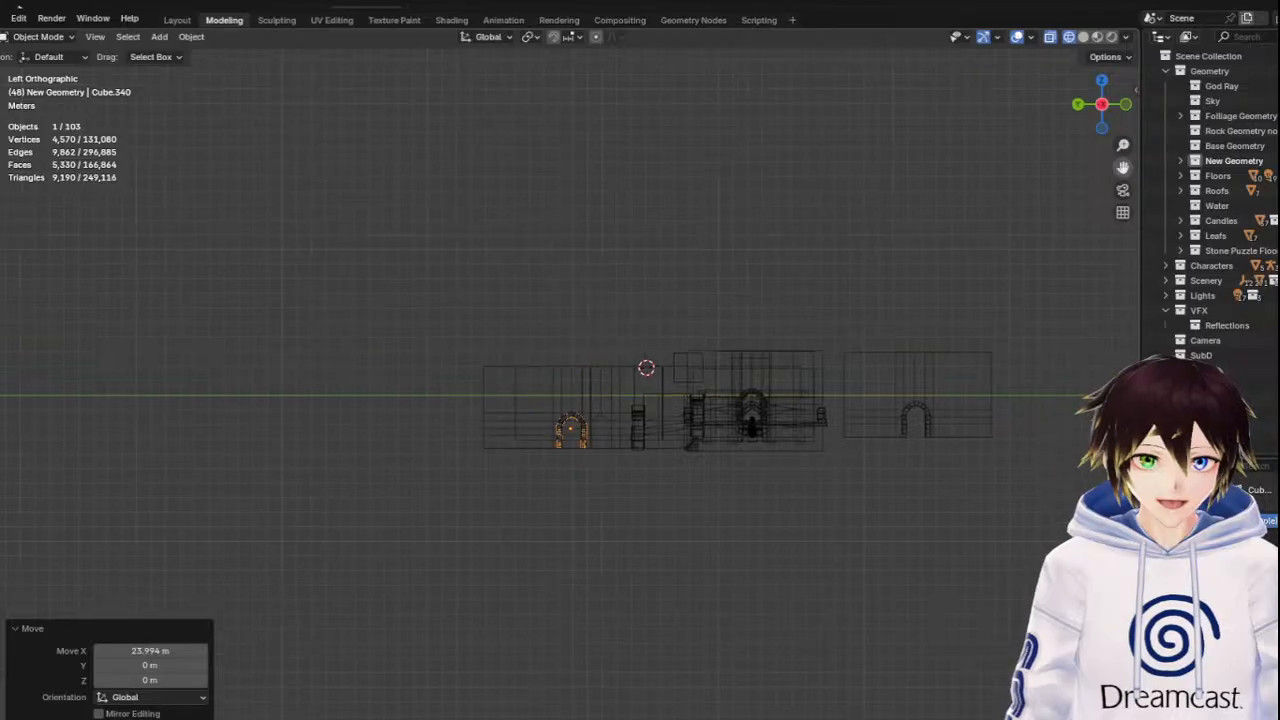
scroll(701, 473, "up", 6)
key("shift+d")
key("y")
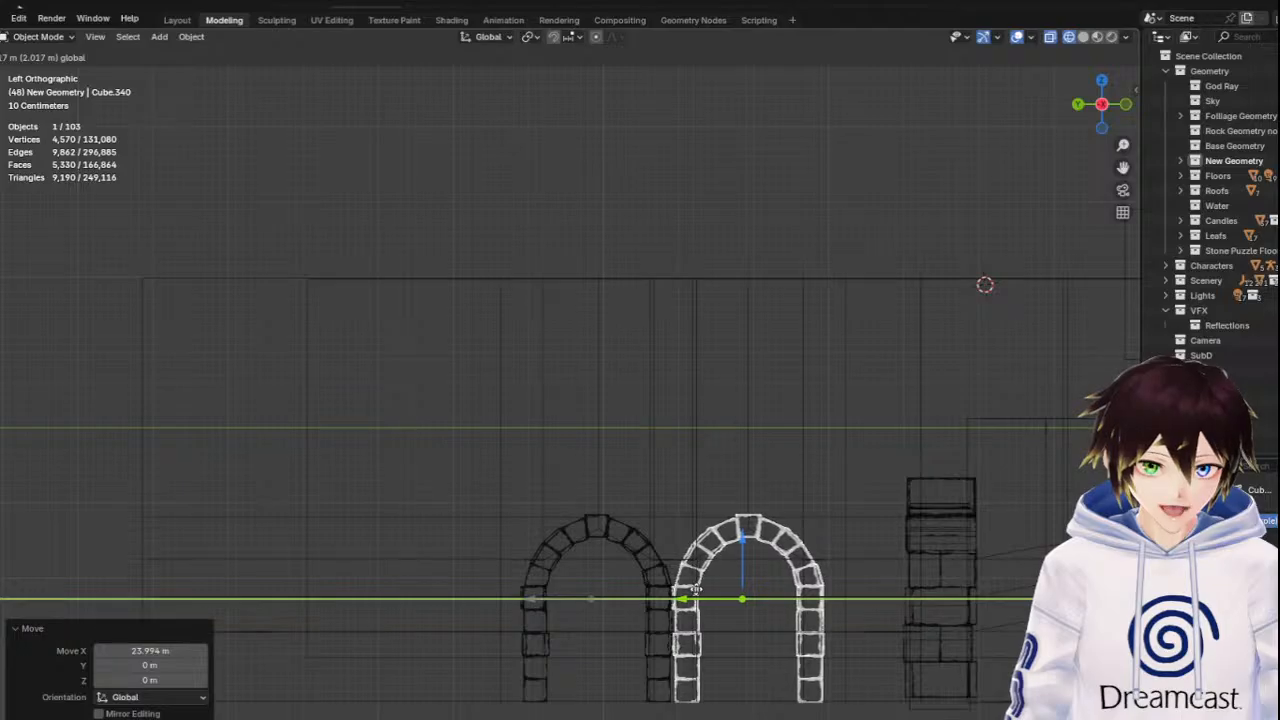
left_click(695, 590)
middle_click_drag(695, 590, 712, 563)
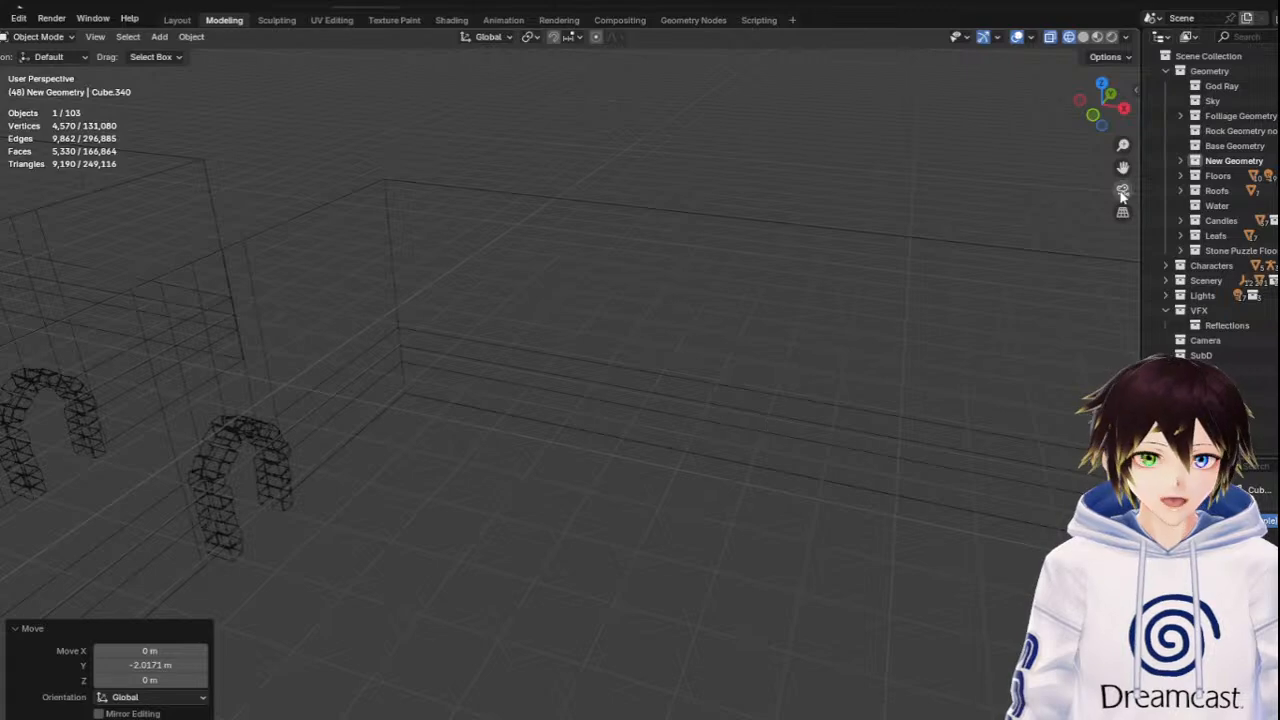
left_click_drag(1123, 168, 462, 80)
mouse_move(706, 458)
middle_mouse_down()
mouse_move(811, 446)
mouse_move(928, 406)
middle_mouse_up()
Switch to solid shading and nudge the copied arch along X so it sits in the end wall's doorway
left_click(1083, 36)
scroll(928, 406, "up", 1)
left_click_drag(1123, 168, 750, 130)
middle_click_drag(643, 535, 605, 533, "shift")
scroll(540, 543, "up", 4)
left_click(640, 652)
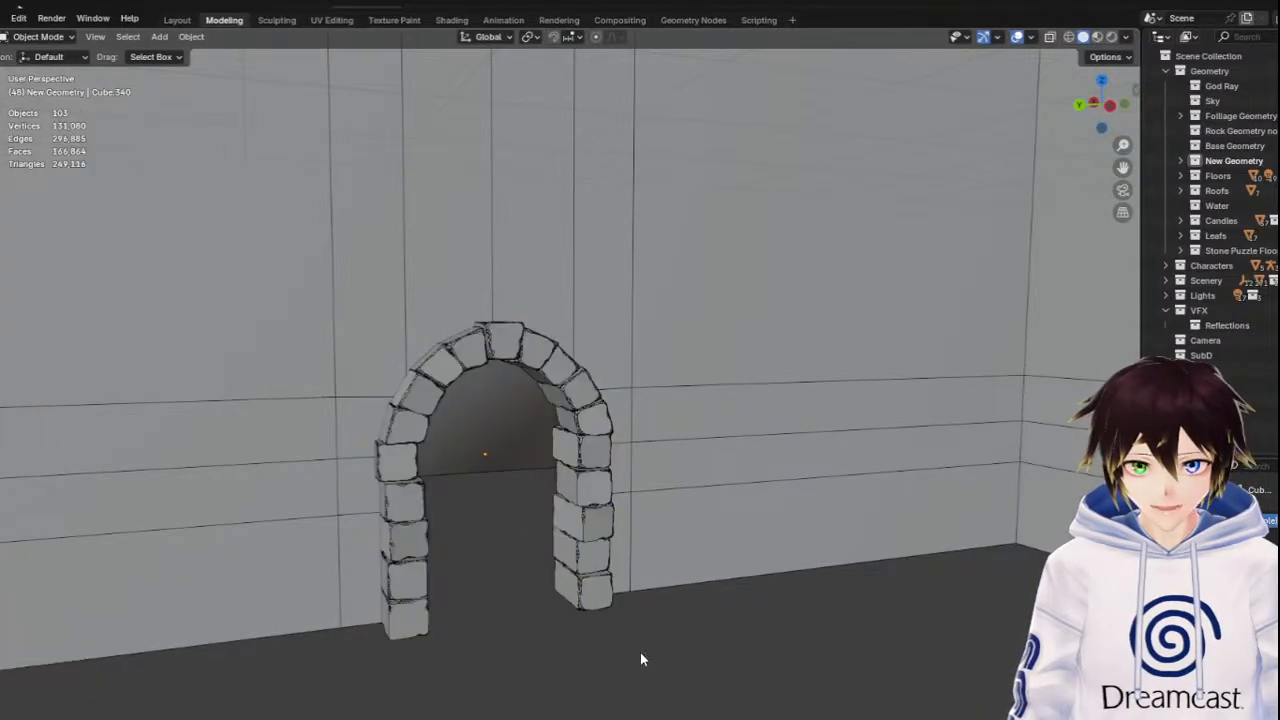
middle_click_drag(603, 612, 273, 467)
left_click(340, 333)
key("g")
key("x")
left_click_drag(246, 461, 251, 462)
left_click(610, 534)
scroll(597, 532, "down", 8)
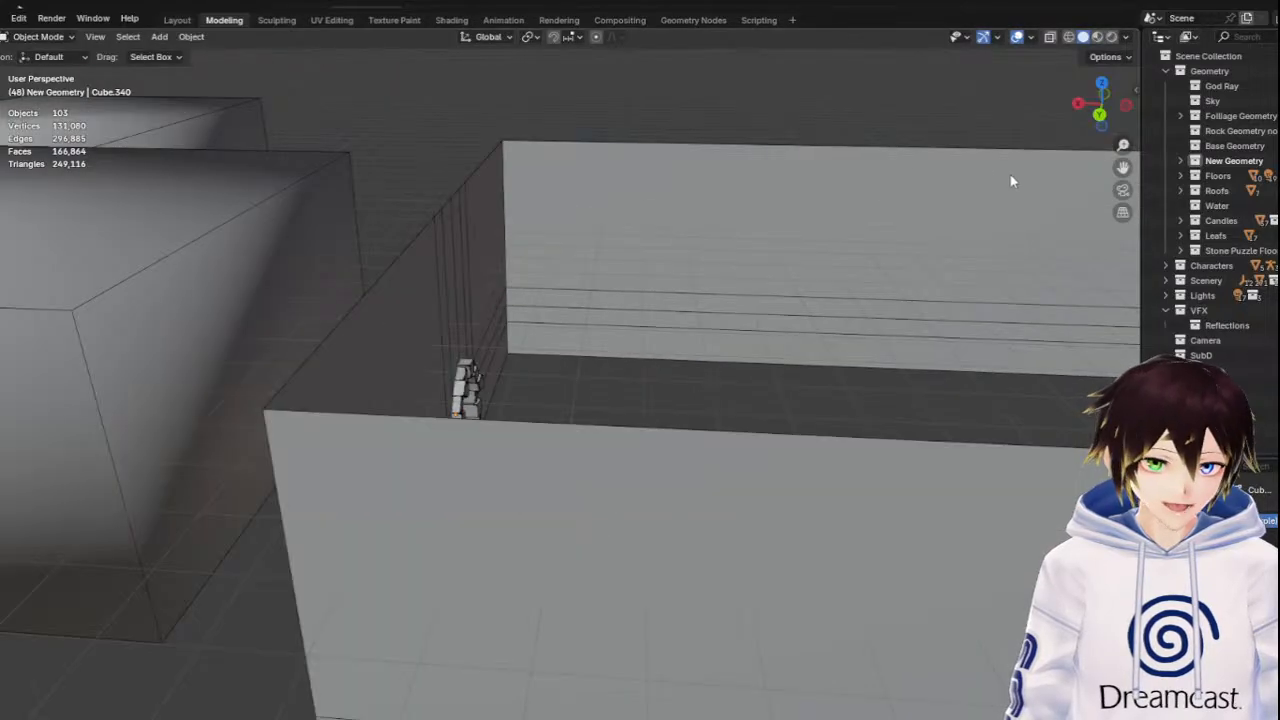
Nudge the original stone arch at the room's other end along X to seat it in its doorway wall
left_click_drag(1121, 168, 138, 182)
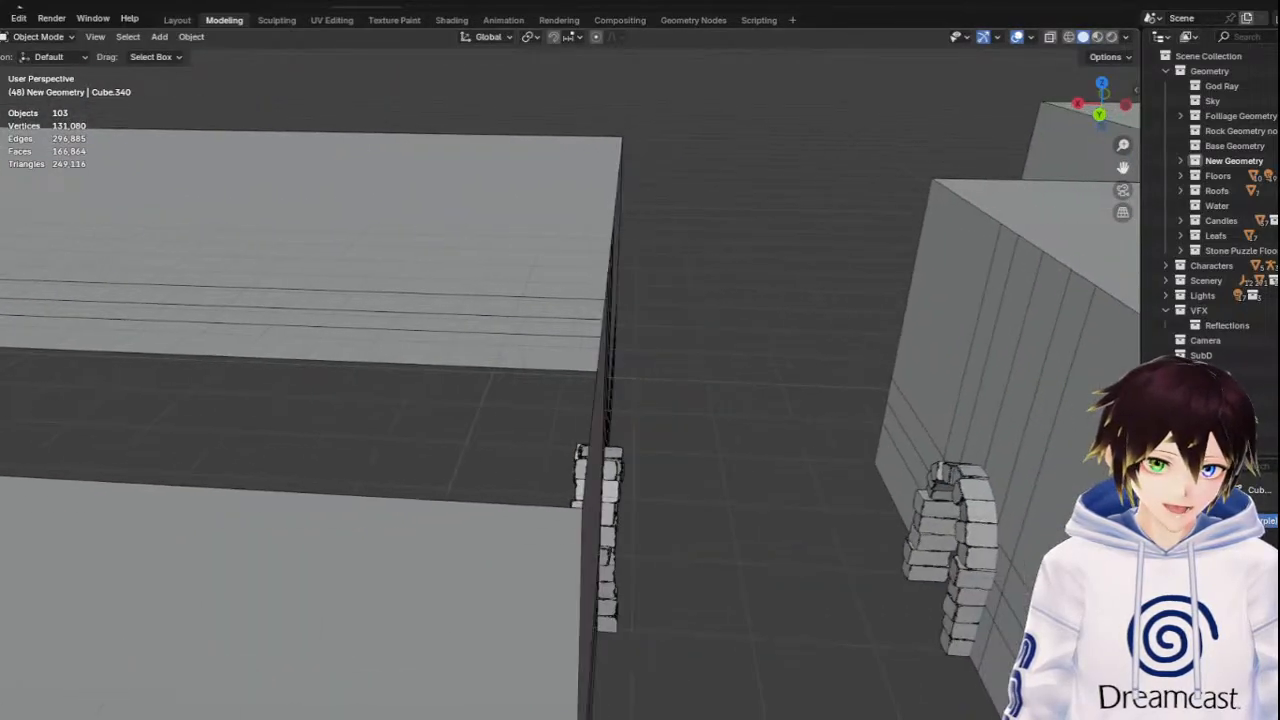
scroll(746, 423, "up", 2)
middle_click_drag(455, 425, 503, 433)
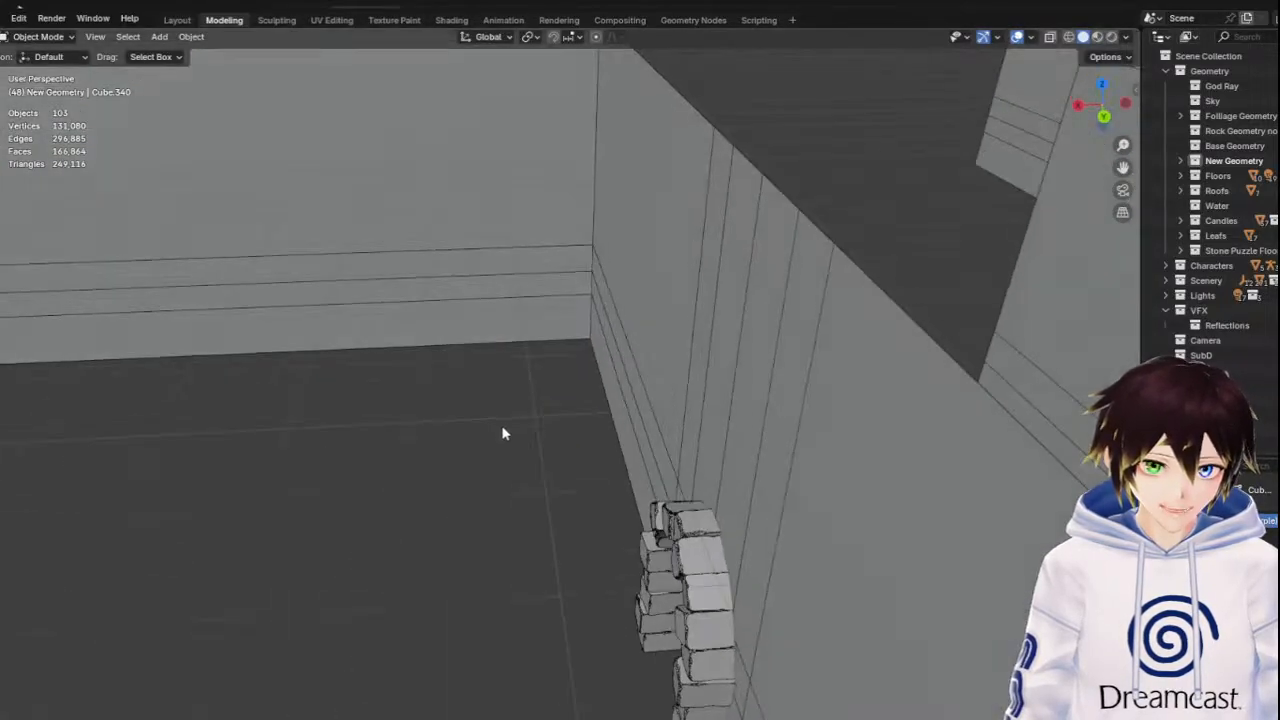
left_click(698, 591)
middle_click_drag(698, 591, 699, 598)
left_click_drag(618, 573, 634, 573)
left_click(847, 263)
left_click_drag(1122, 168, 1270, 225)
scroll(920, 312, "down", 4)
middle_click_drag(755, 341, 721, 346)
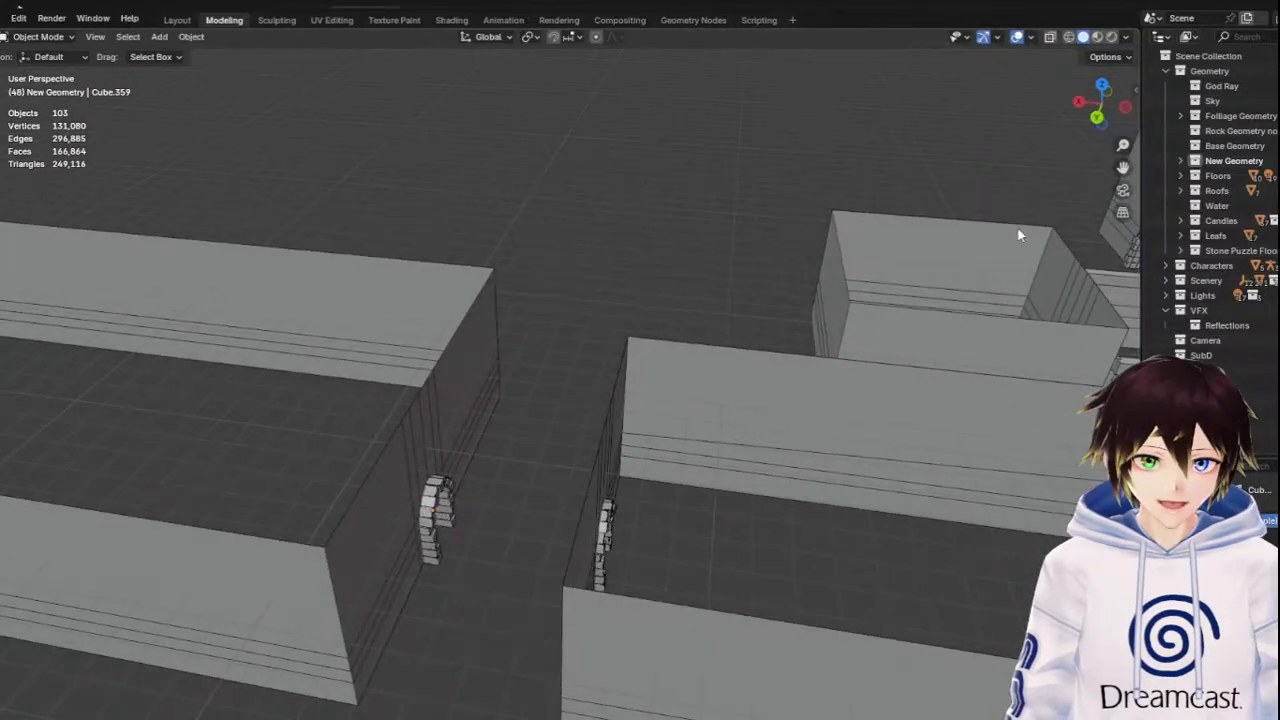
Duplicate the room's wall object and move the copy along X to surround the next blockout box
mouse_move(1124, 166)
left_mouse_down()
mouse_move(1260, 182)
mouse_move(1279, 264)
left_mouse_up()
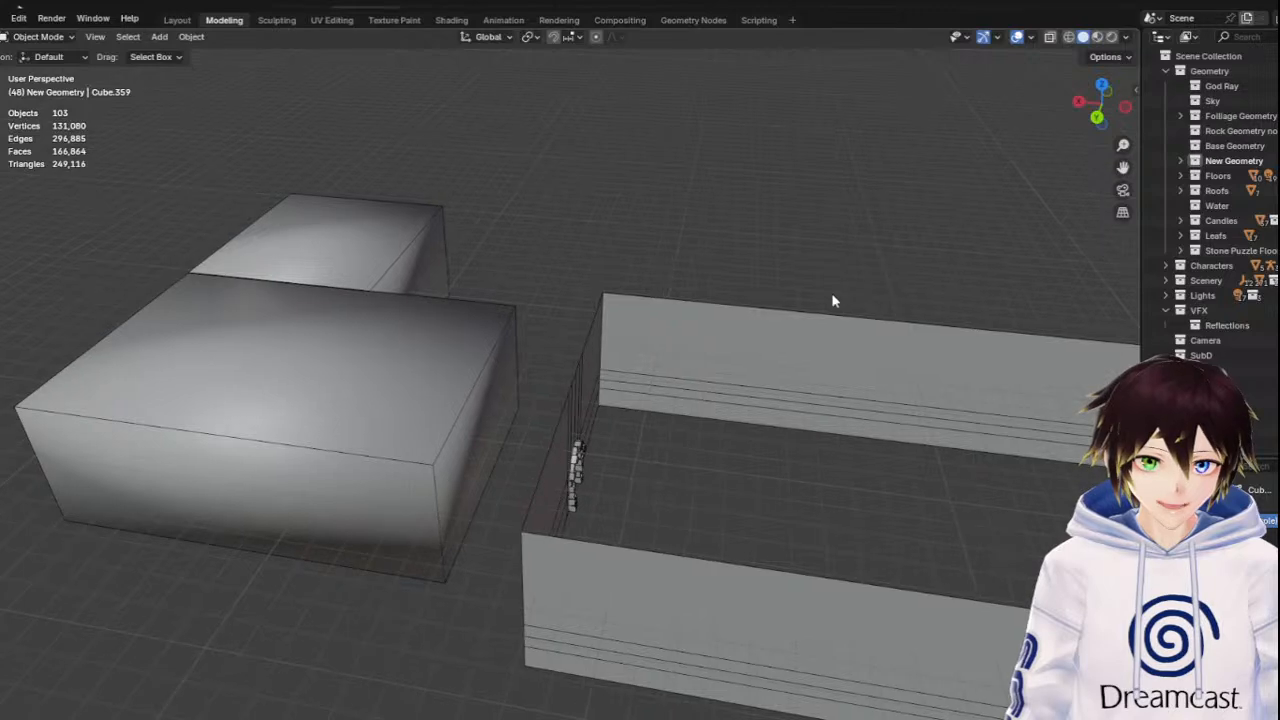
scroll(680, 380, "up", 3)
middle_click_drag(621, 453, 614, 377)
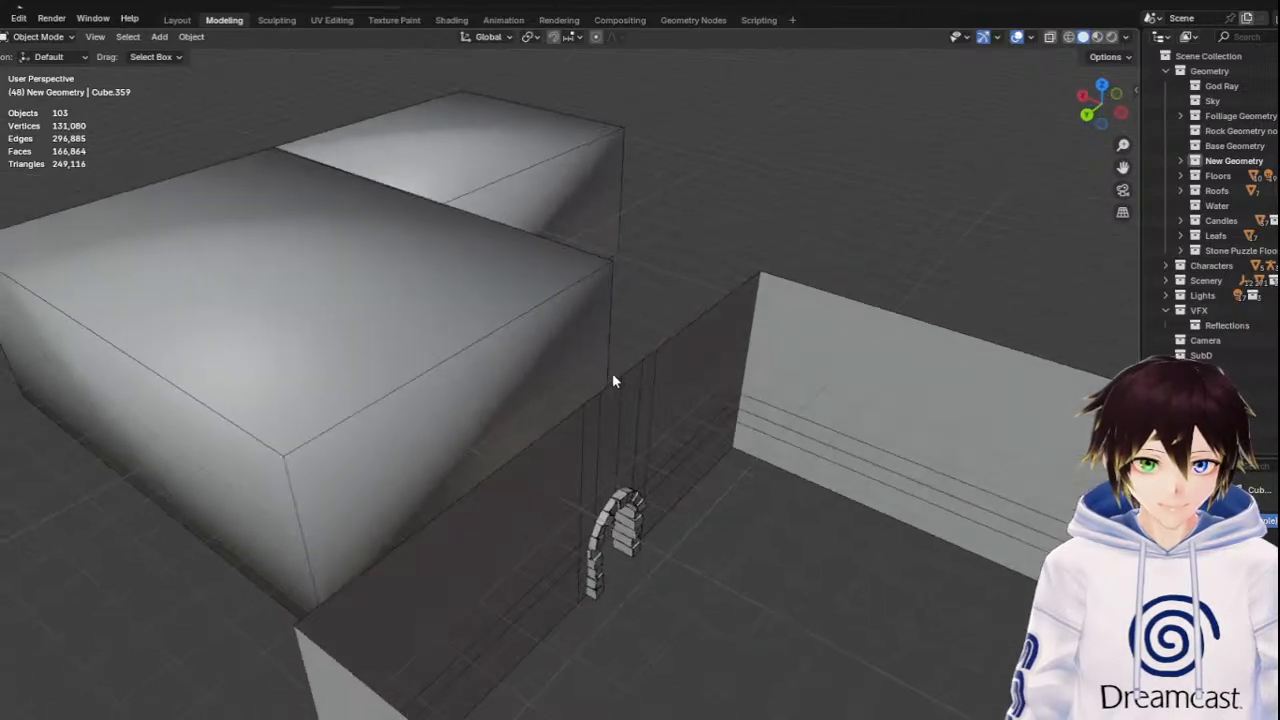
left_click(621, 448)
right_click(623, 460)
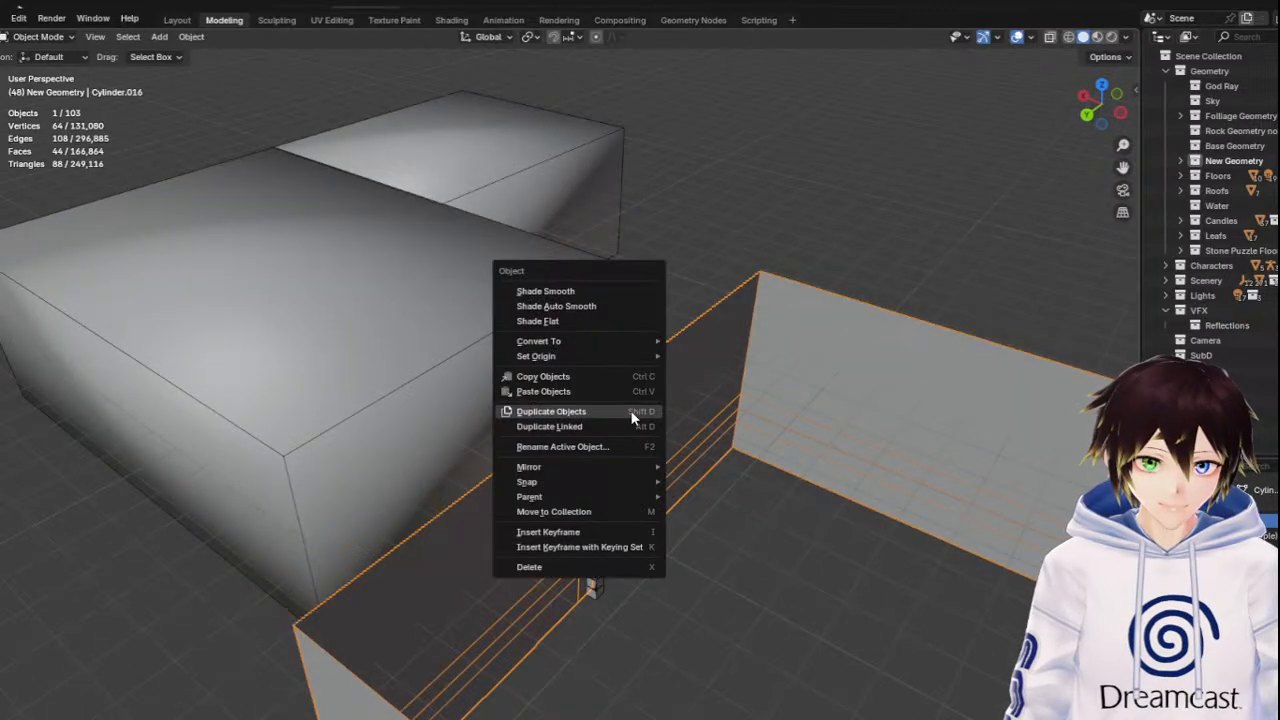
left_click(634, 417)
right_click(630, 410)
scroll(629, 402, "down", 3)
scroll(632, 413, "down", 3)
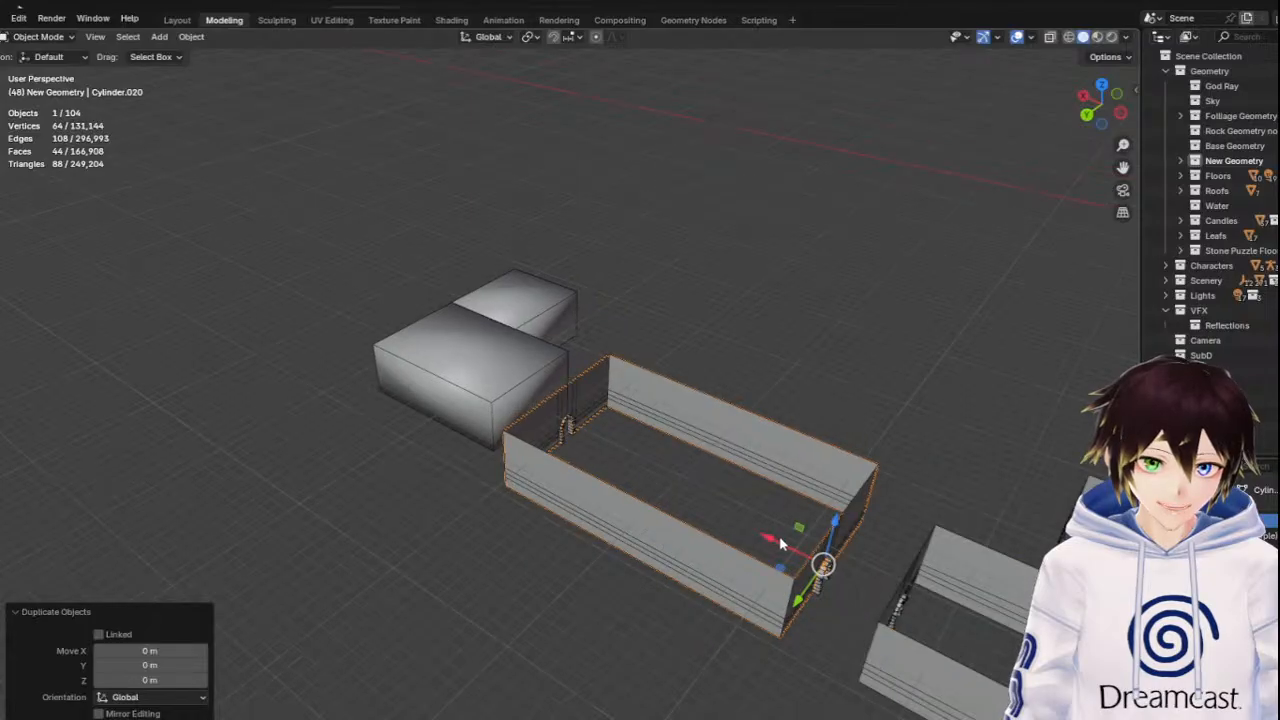
key("g")
key("x")
left_click(466, 437)
In Edit Mode, delete the faces of the copied walls' far end wall, leaving that end open
left_click(38, 37)
left_click(40, 38)
middle_click_drag(468, 287, 429, 285)
scroll(429, 285, "up", 2)
left_click(383, 233)
left_click(107, 38)
middle_click_drag(570, 132, 521, 158)
left_click_drag(428, 106, 680, 190)
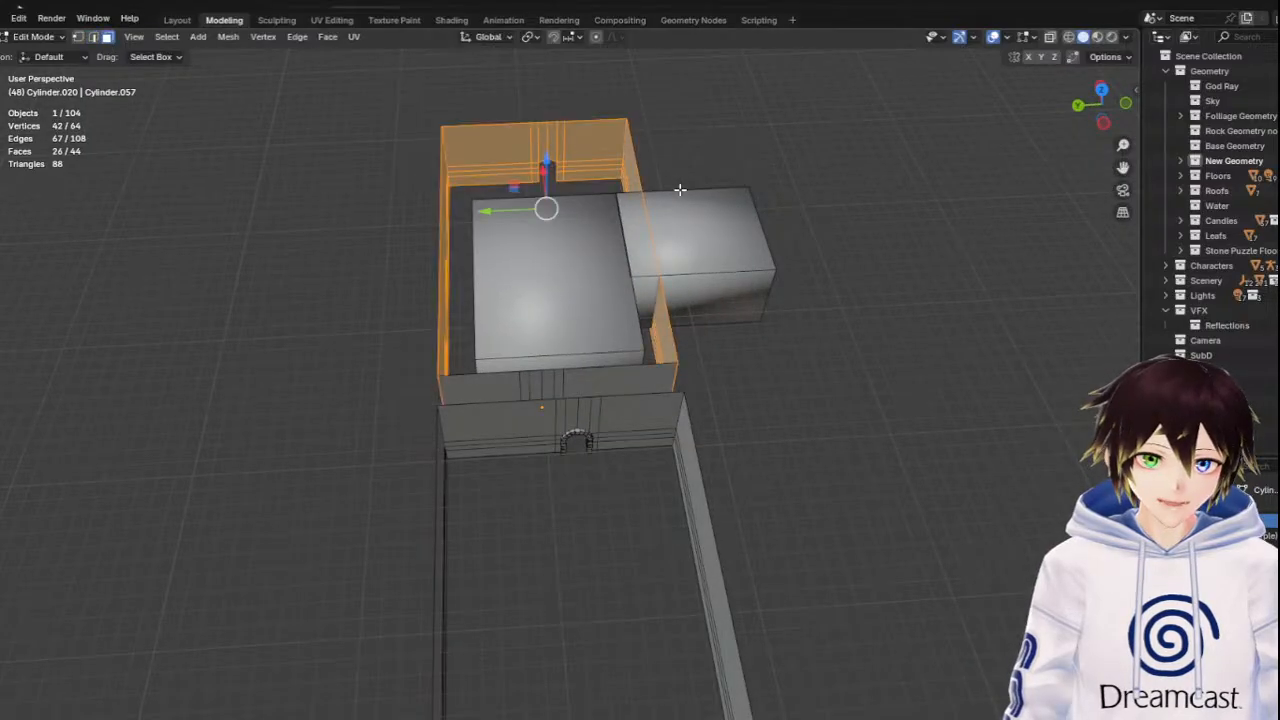
left_click_drag(612, 78, 493, 128)
key("x")
left_click(484, 224)
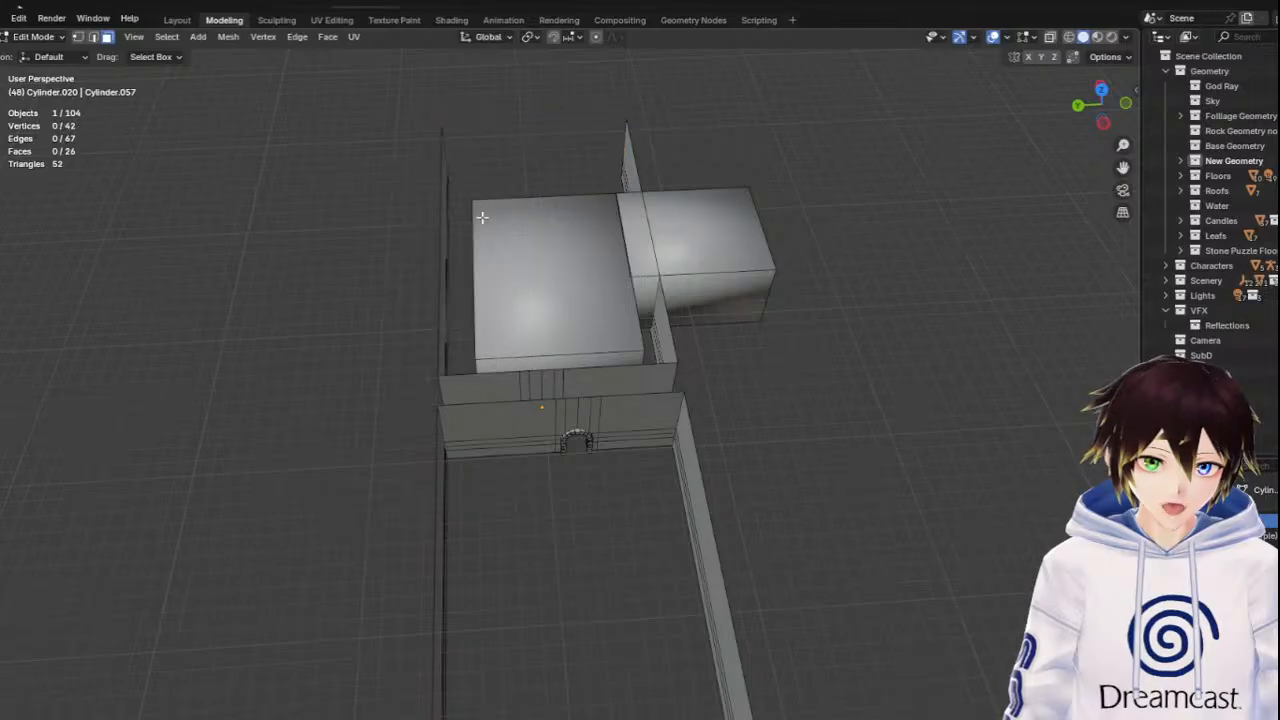
Move the doorway section vertices of the remaining end wall -1.9912 m along Y to match the neighbouring room's arch
middle_click_drag(691, 201, 640, 256)
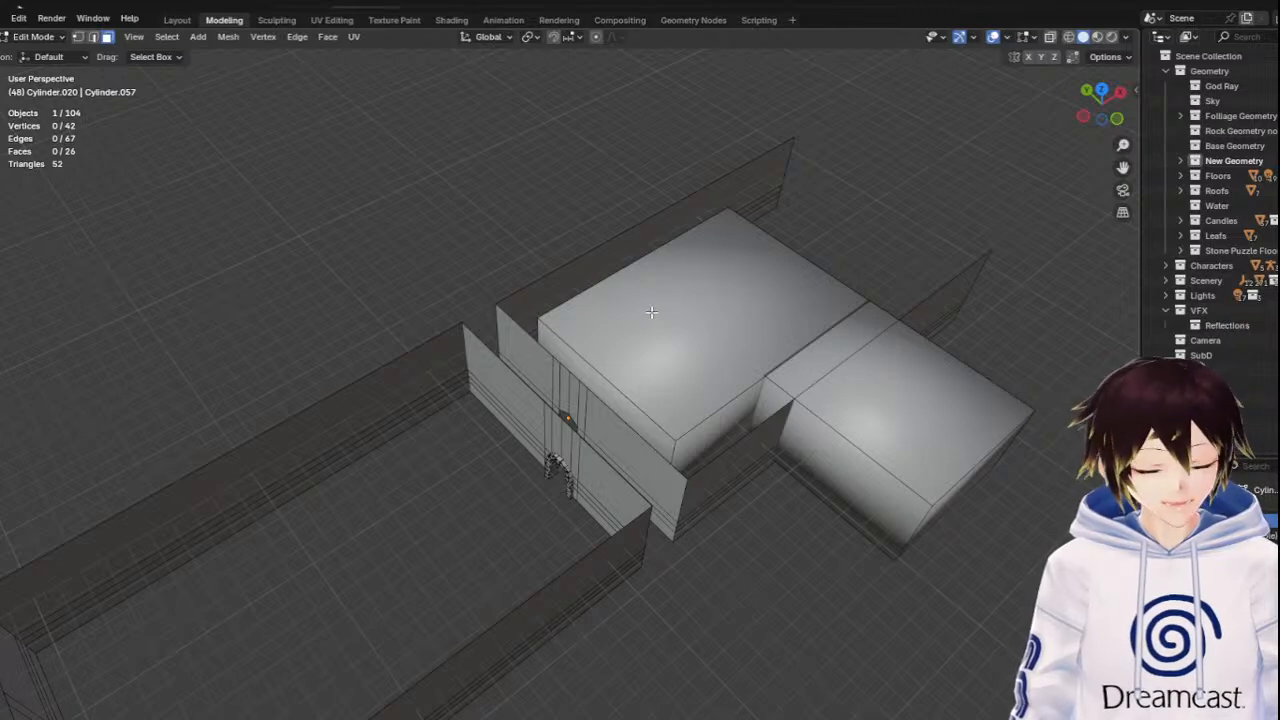
middle_click_drag(629, 334, 717, 357)
scroll(717, 357, "up", 2)
middle_click_drag(588, 185, 593, 245)
left_click(78, 36)
left_click_drag(464, 322, 574, 385)
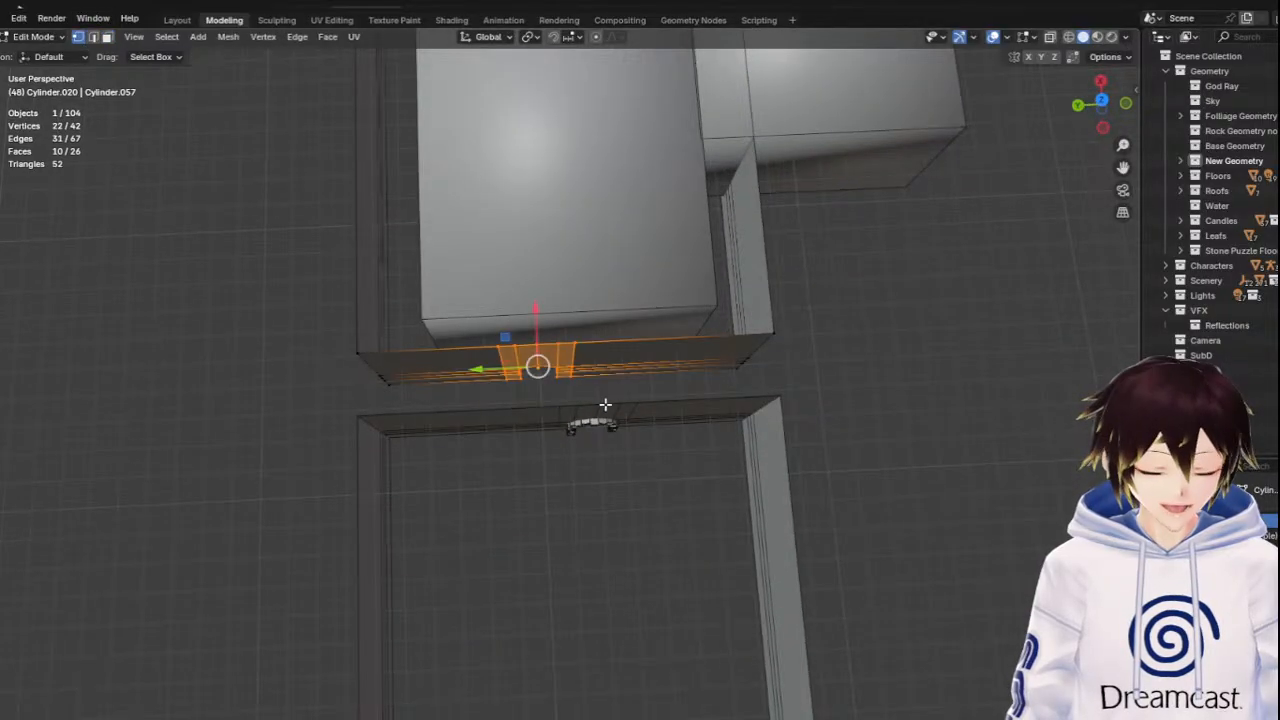
left_click(1103, 100)
scroll(744, 402, "up", 4)
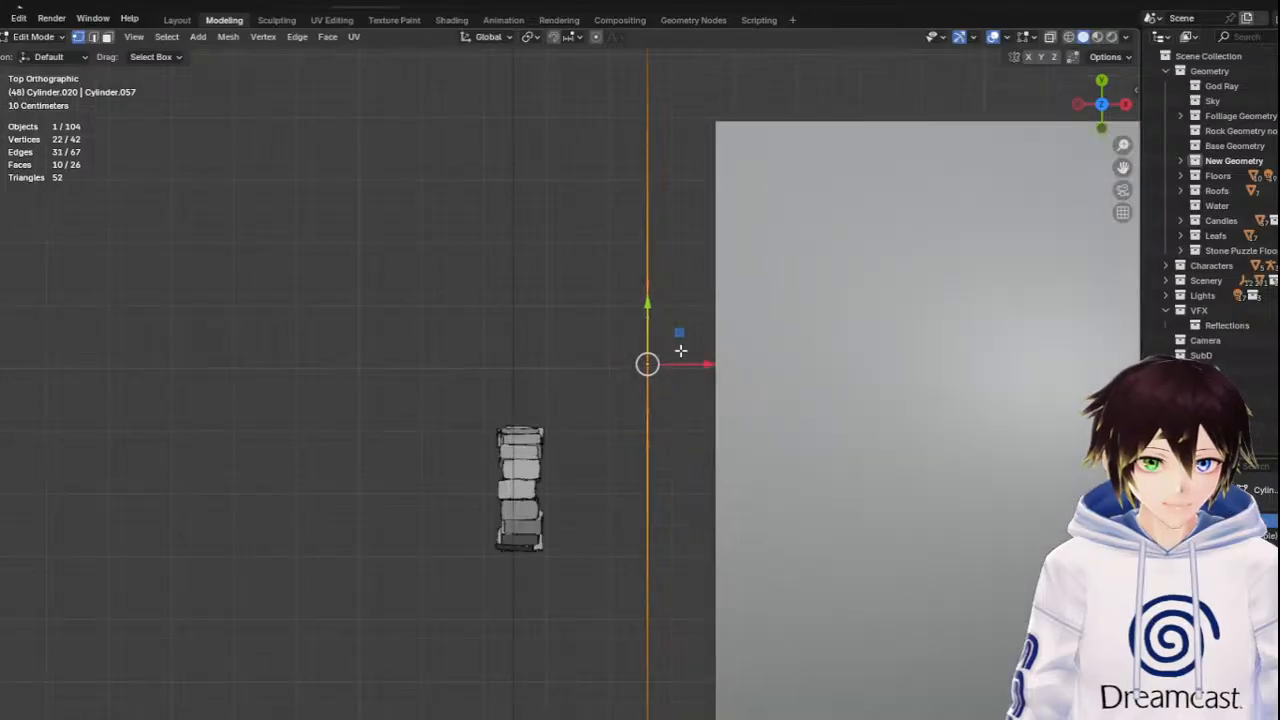
left_click(1127, 105)
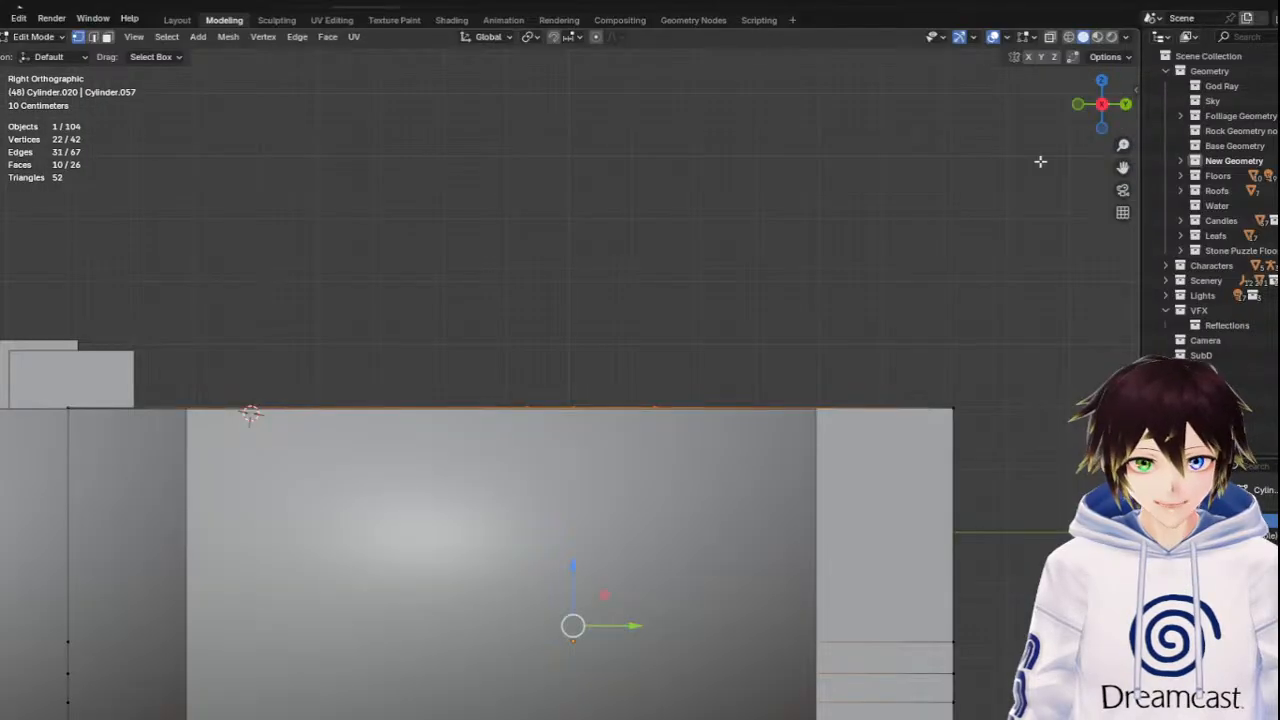
key("alt+z")
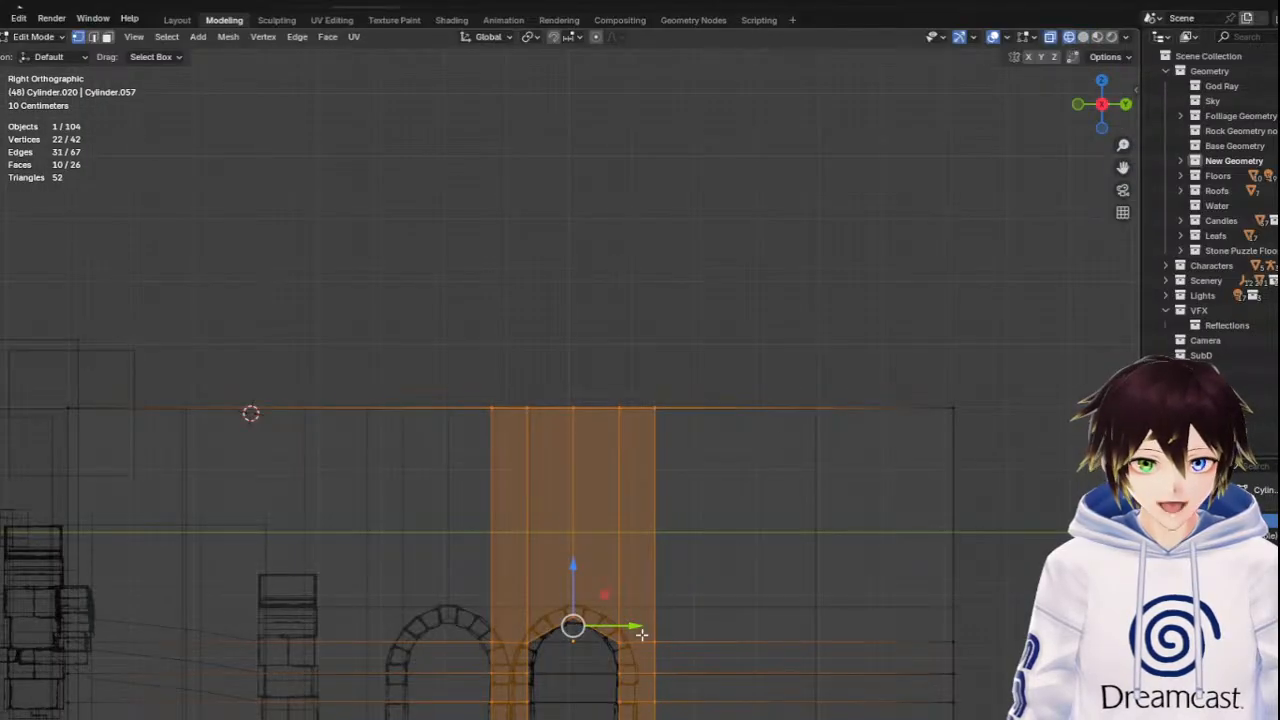
left_click_drag(635, 627, 508, 653)
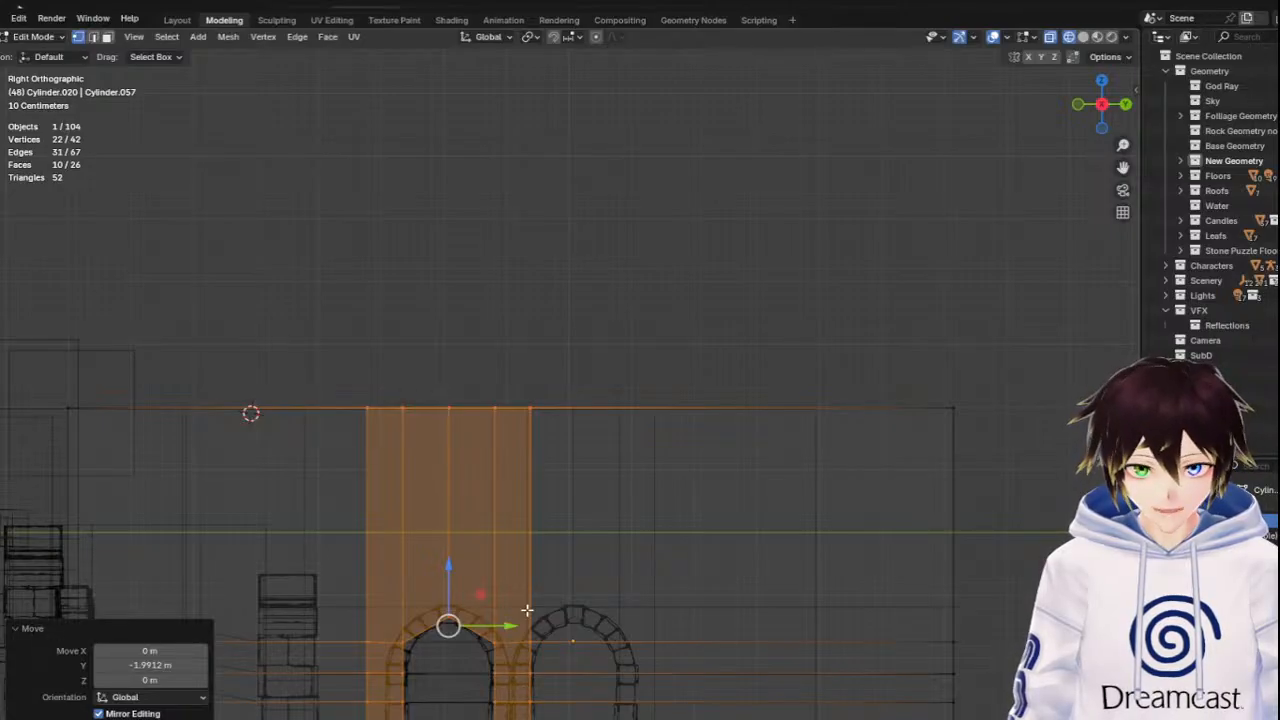
Fine-tune the doorway section's Y position against the stone arch
scroll(527, 610, "up", 1)
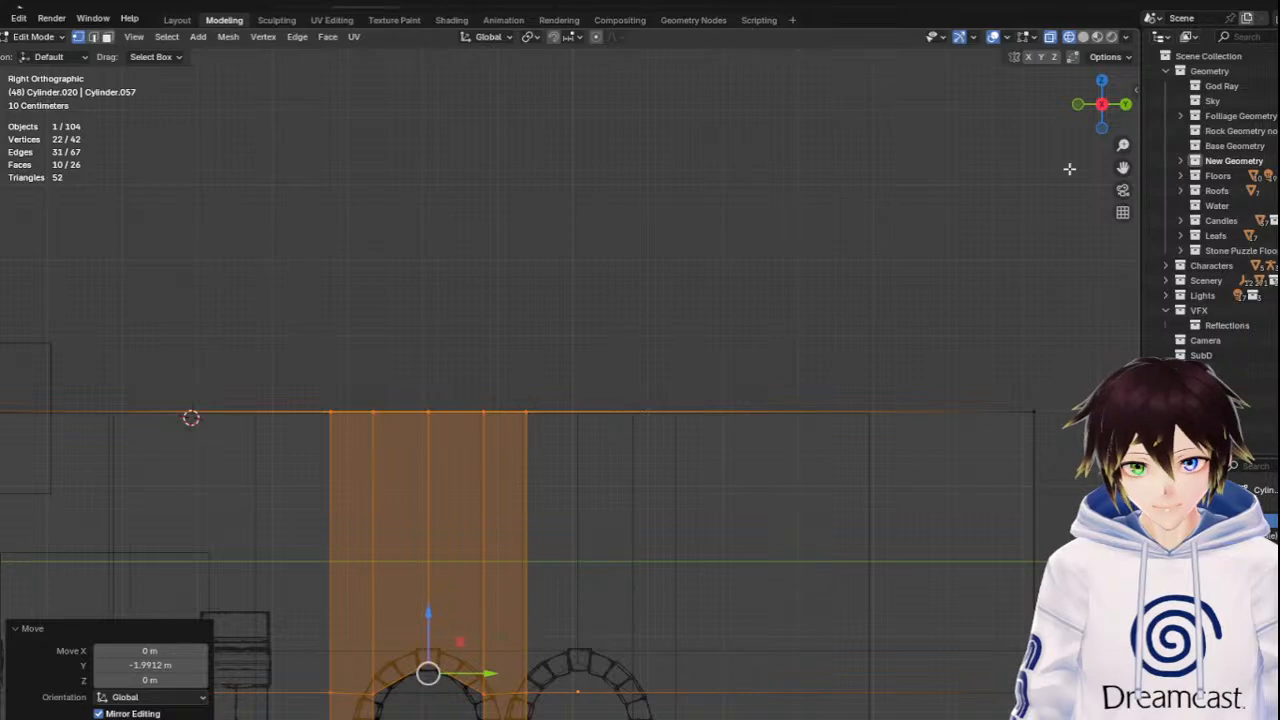
left_click_drag(1122, 167, 1229, 0)
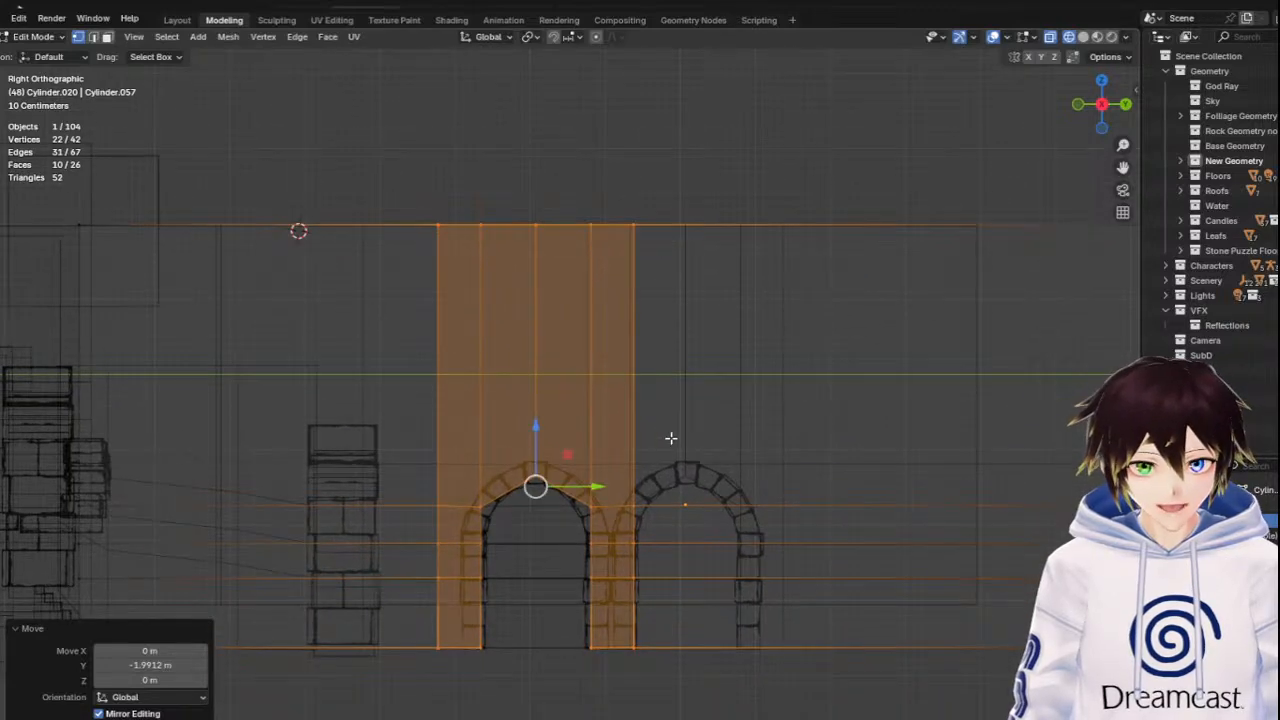
scroll(640, 464, "up", 1)
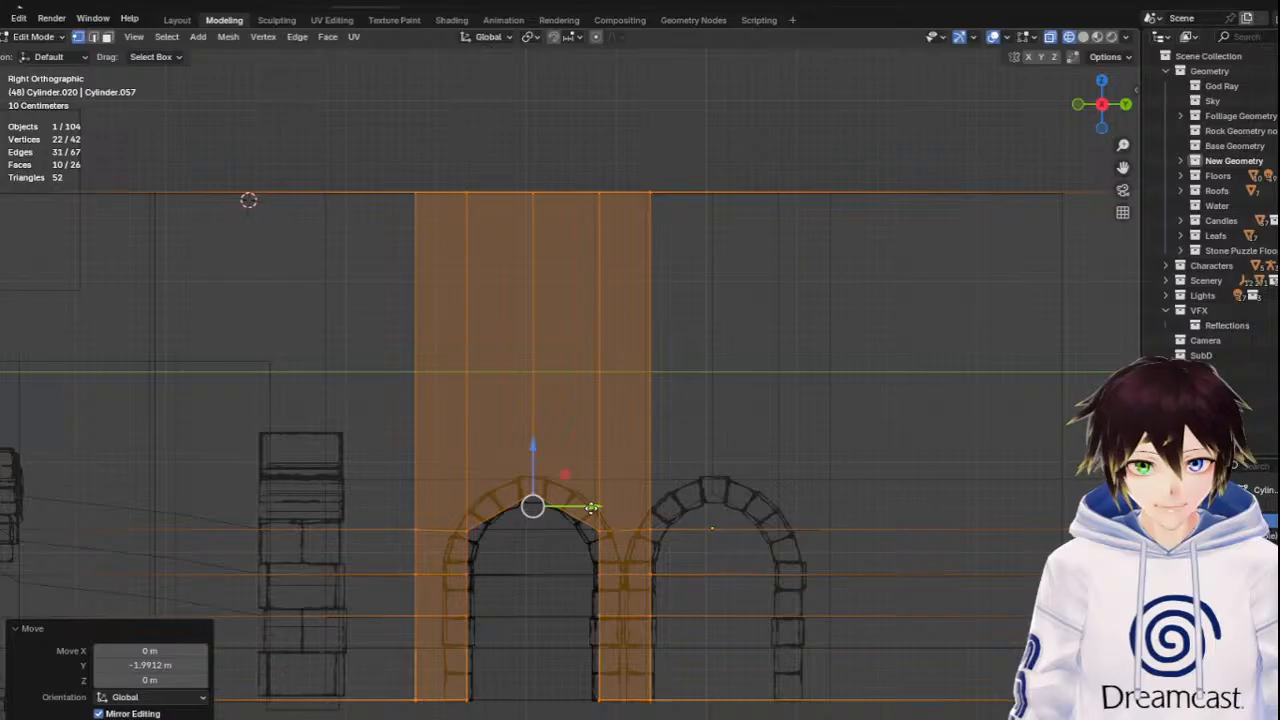
left_click_drag(592, 507, 590, 507)
Select all vertices of the doorway end wall and move them 0.44504 m along X toward the blockout box
middle_click_drag(590, 507, 509, 518)
left_click_drag(726, 677, 537, 163)
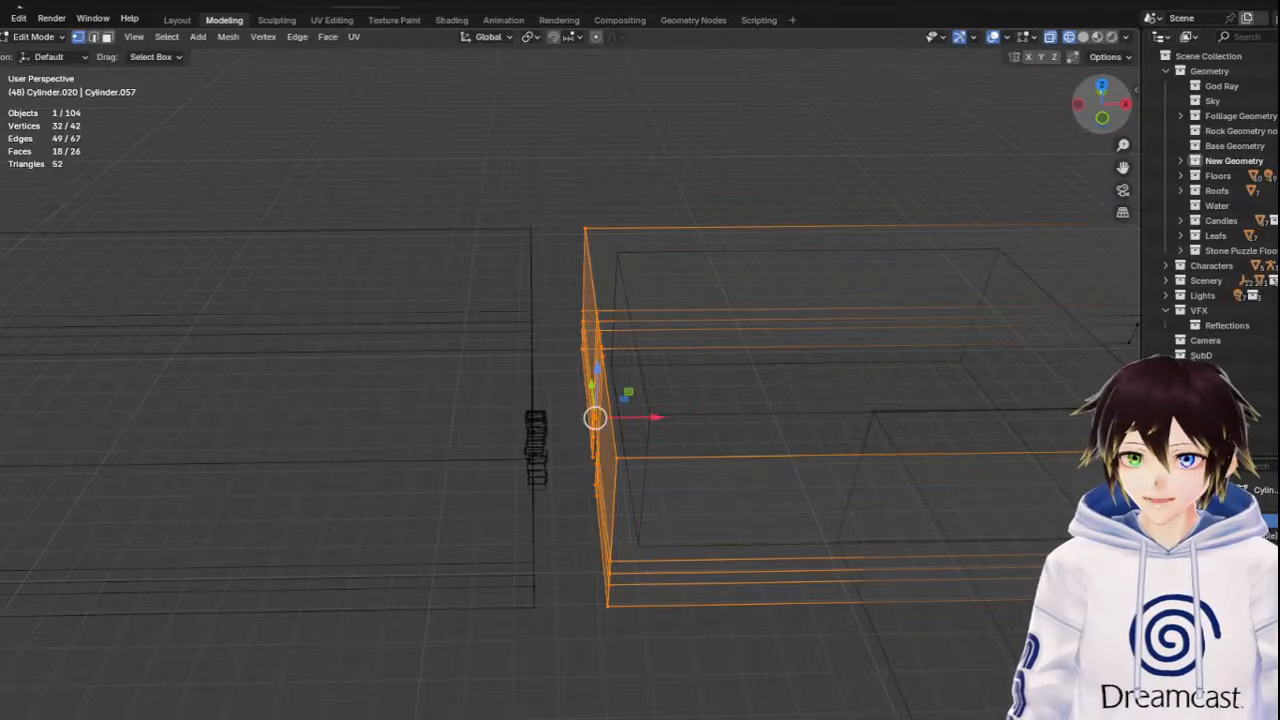
left_click(1101, 87)
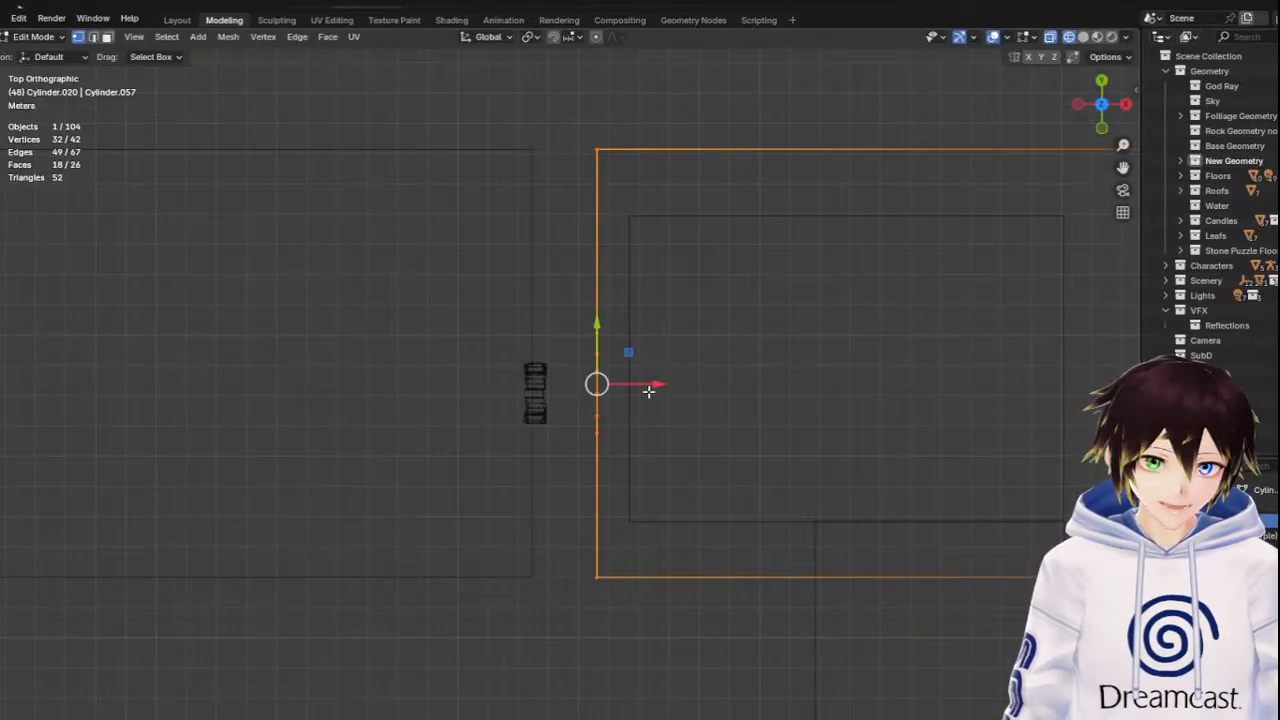
left_click_drag(648, 387, 660, 386)
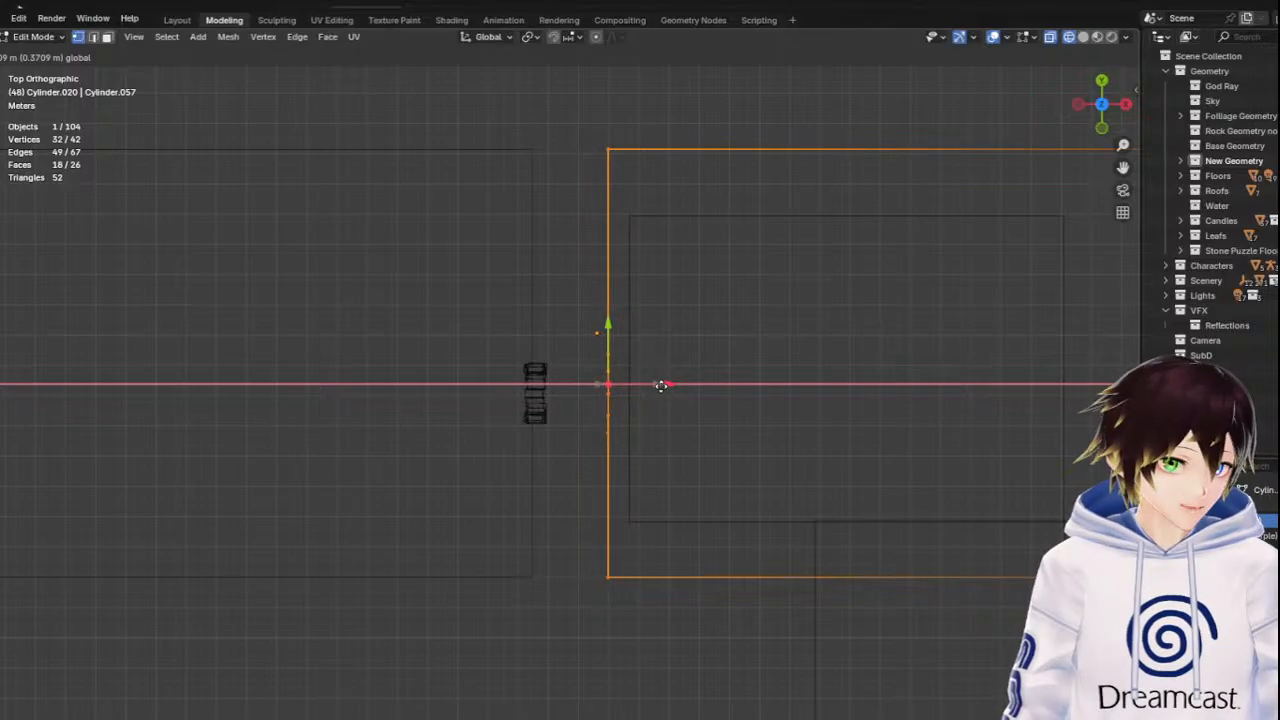
left_click_drag(661, 386, 663, 386)
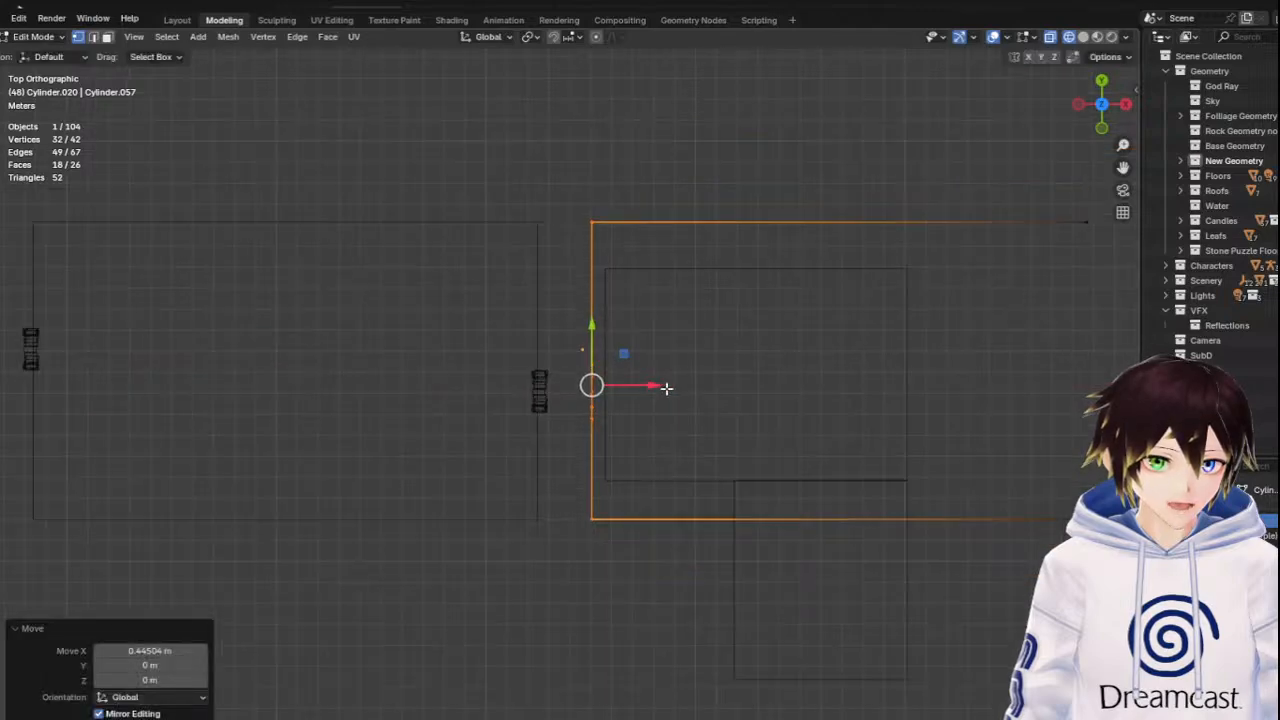
Bridge the vertical edges at the open ends of the two side walls to form a plain end wall
scroll(663, 386, "down", 4)
left_click_drag(959, 543, 837, 180)
middle_click_drag(837, 180, 803, 270)
left_click(93, 37)
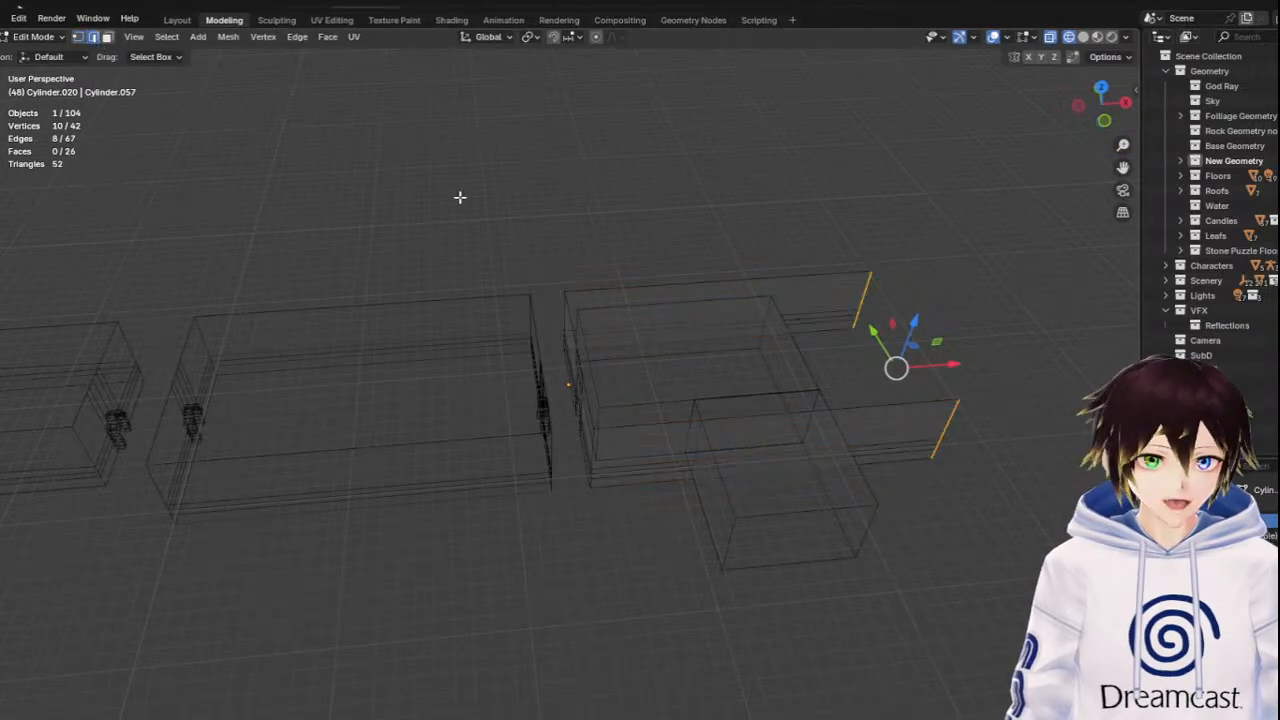
right_click(960, 334)
left_click(940, 358)
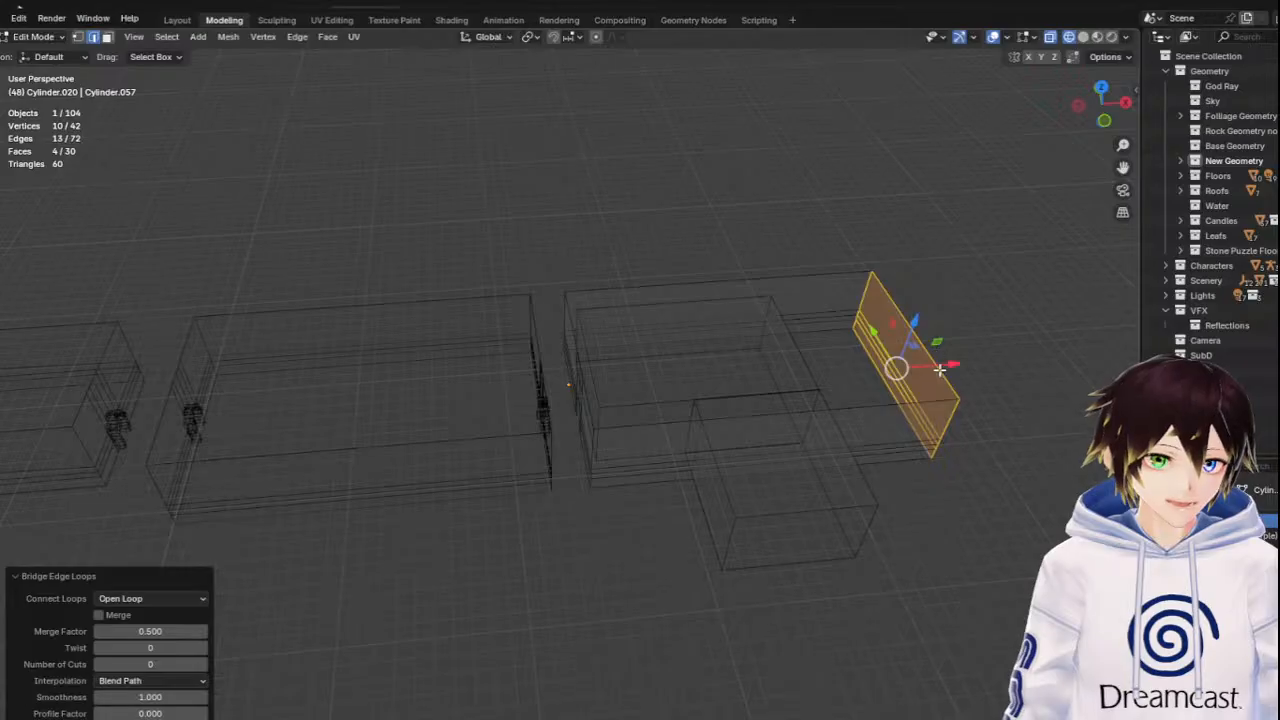
key("ctrl+z")
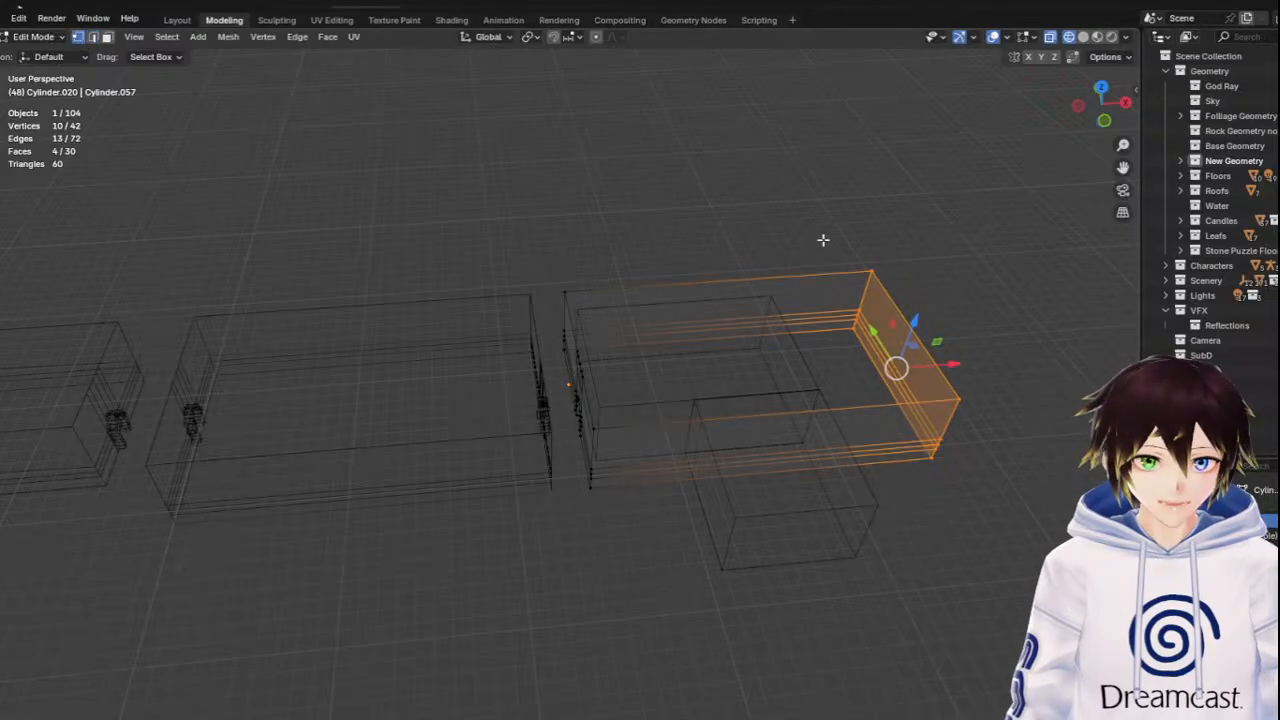
Move the +Y side wall's vertices -2.1718 m along Y to bring it in line with the blockout box
left_click(1101, 88)
left_click_drag(514, 222, 988, 290)
scroll(866, 270, "up", 2)
left_click_drag(847, 182, 849, 228)
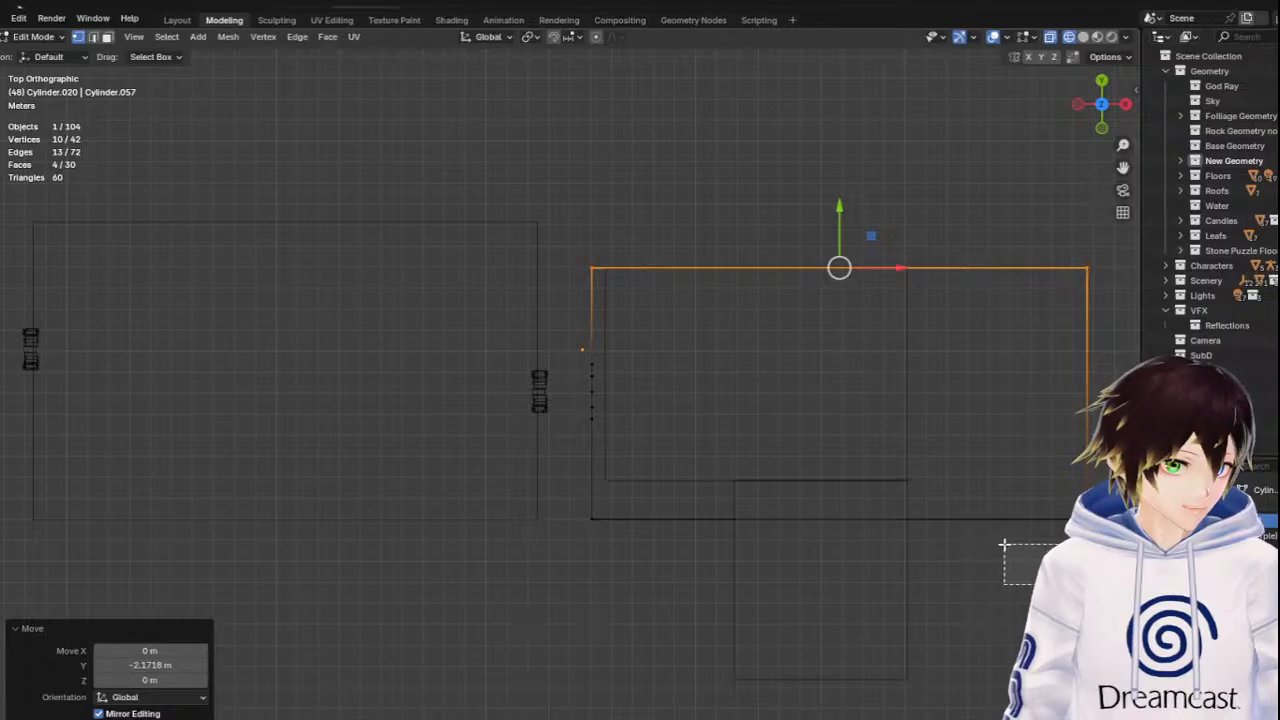
Move the room's -Y side wall along +Y and its +X end wall along -X to fit the blockout box
left_click_drag(993, 543, 562, 491)
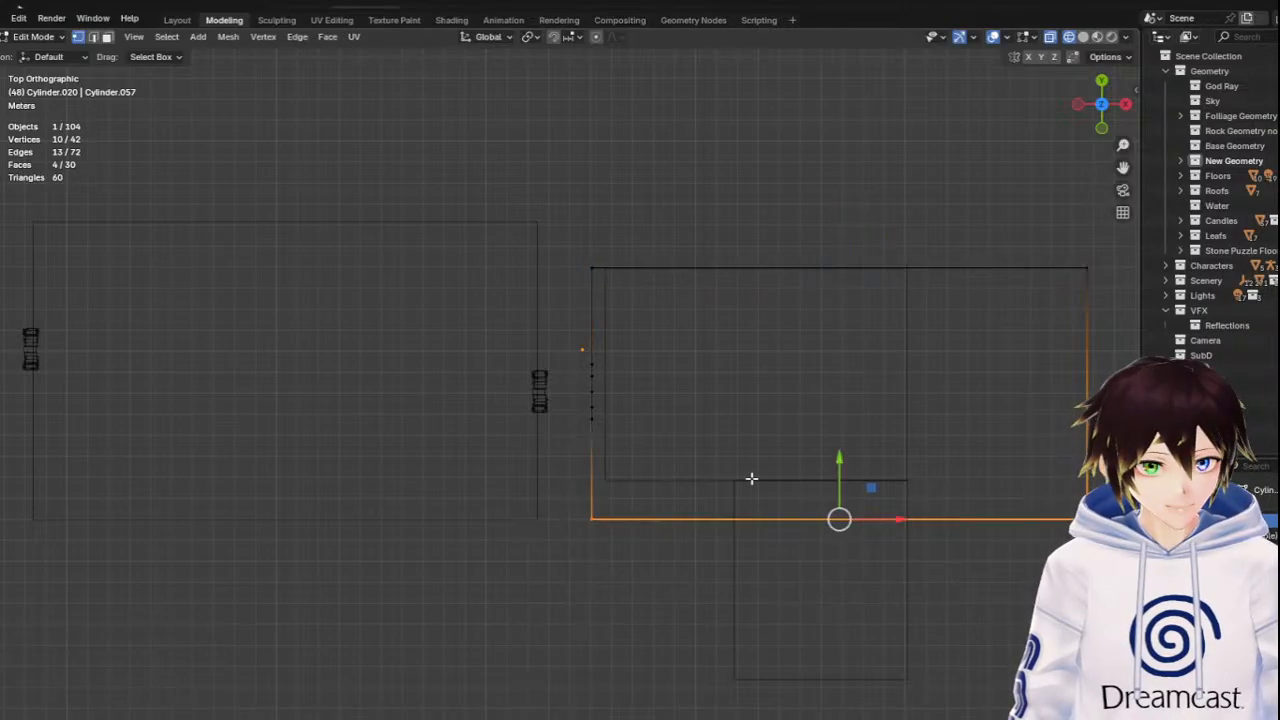
left_click_drag(839, 462, 852, 431)
left_click_drag(1114, 505, 1032, 281)
left_click_drag(1100, 375, 934, 377)
left_click(48, 38)
left_click(50, 54)
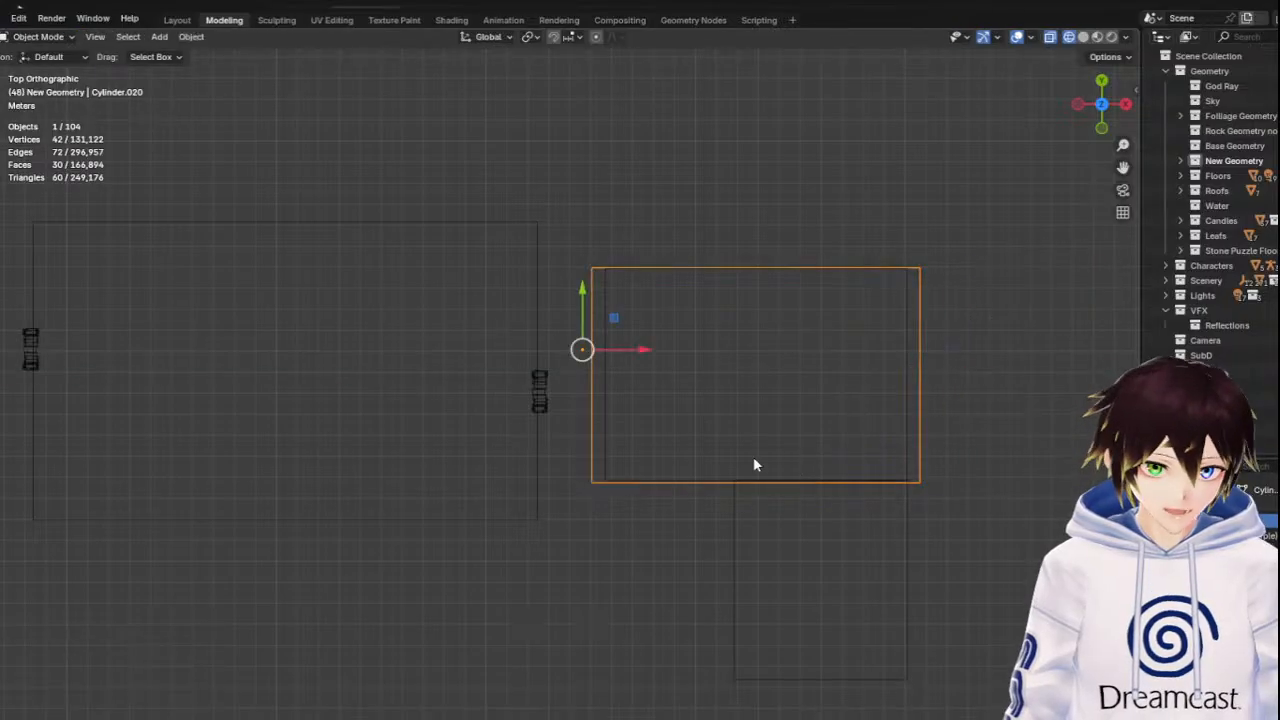
Shift both blockout boxes together along -X until they sit flush with the room's doorway end wall
left_click(608, 440)
left_click(741, 545, "shift")
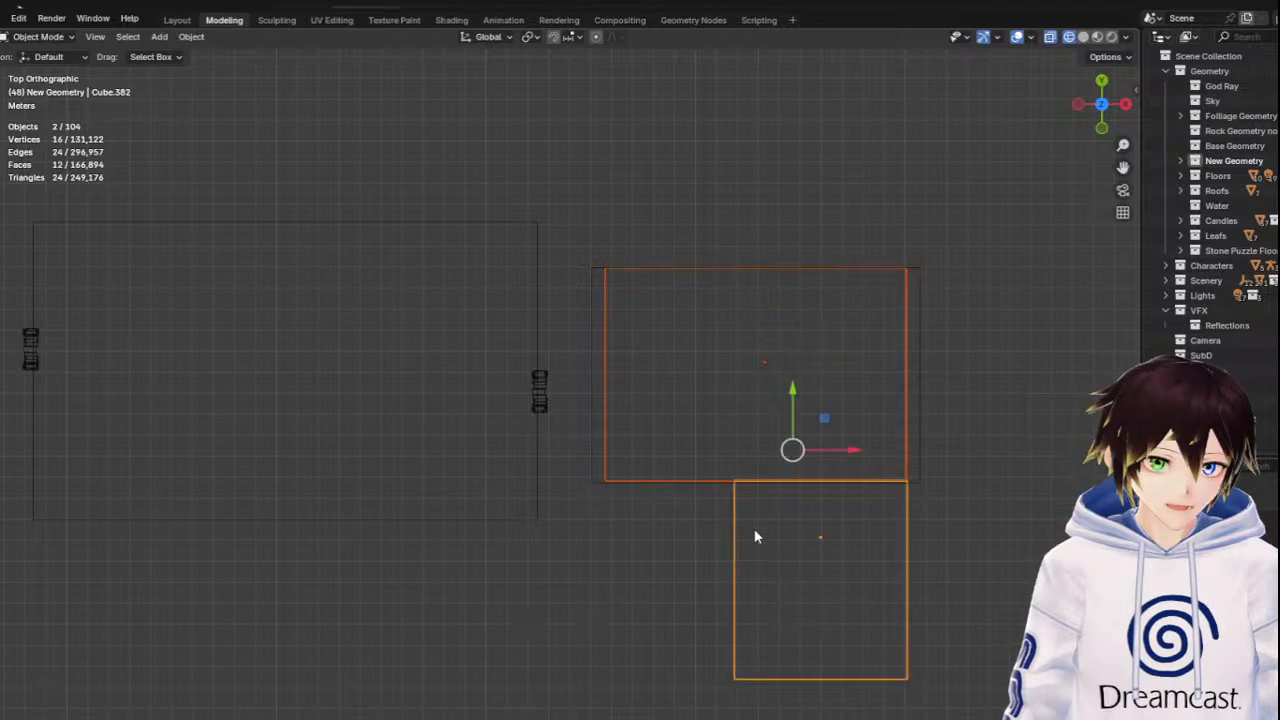
left_click_drag(855, 455, 840, 451)
Move the plain +X end wall's vertices -1.2165 m along X to line it up with the shifted blockout boxes
left_click(921, 347)
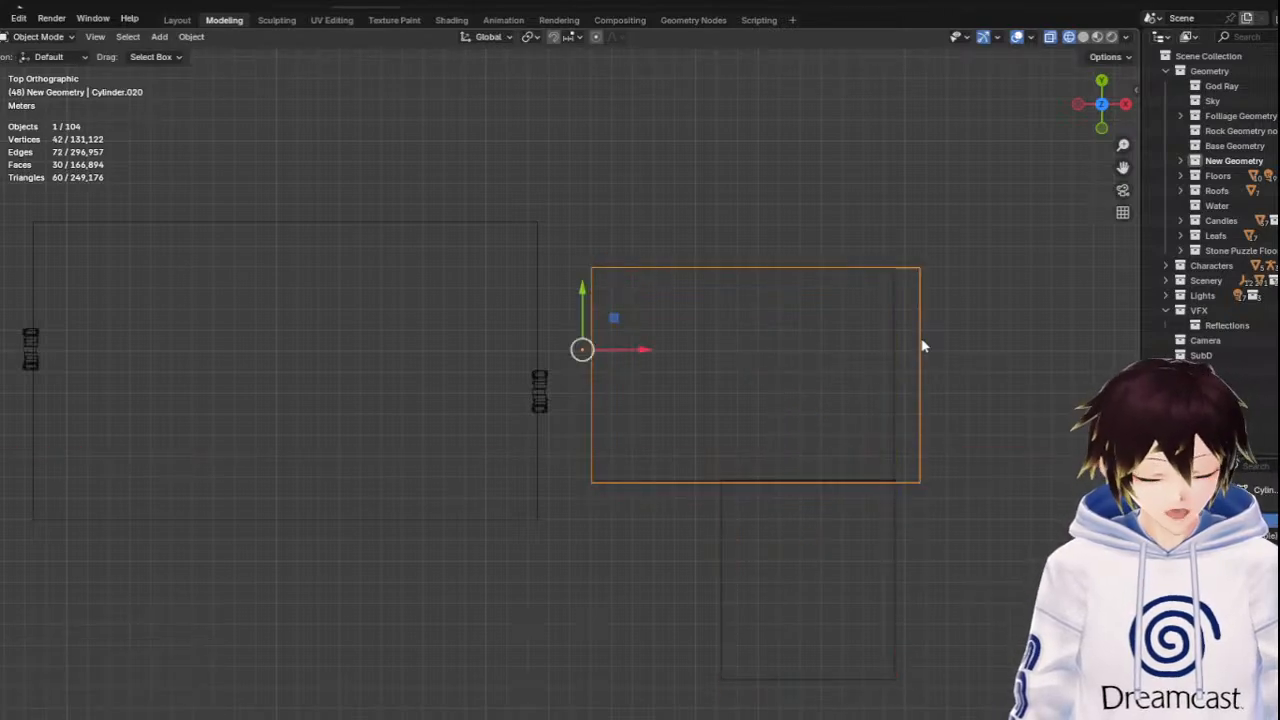
middle_click_drag(922, 346, 829, 357)
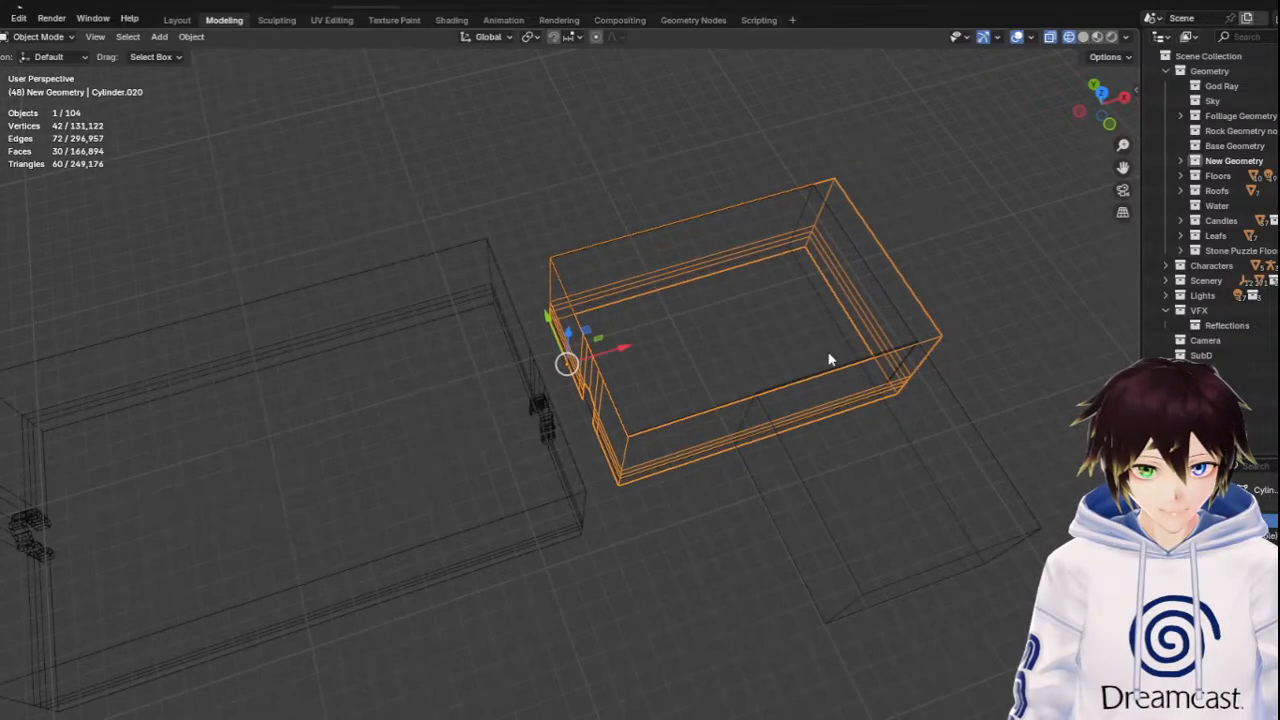
left_click(26, 38)
left_click(38, 70)
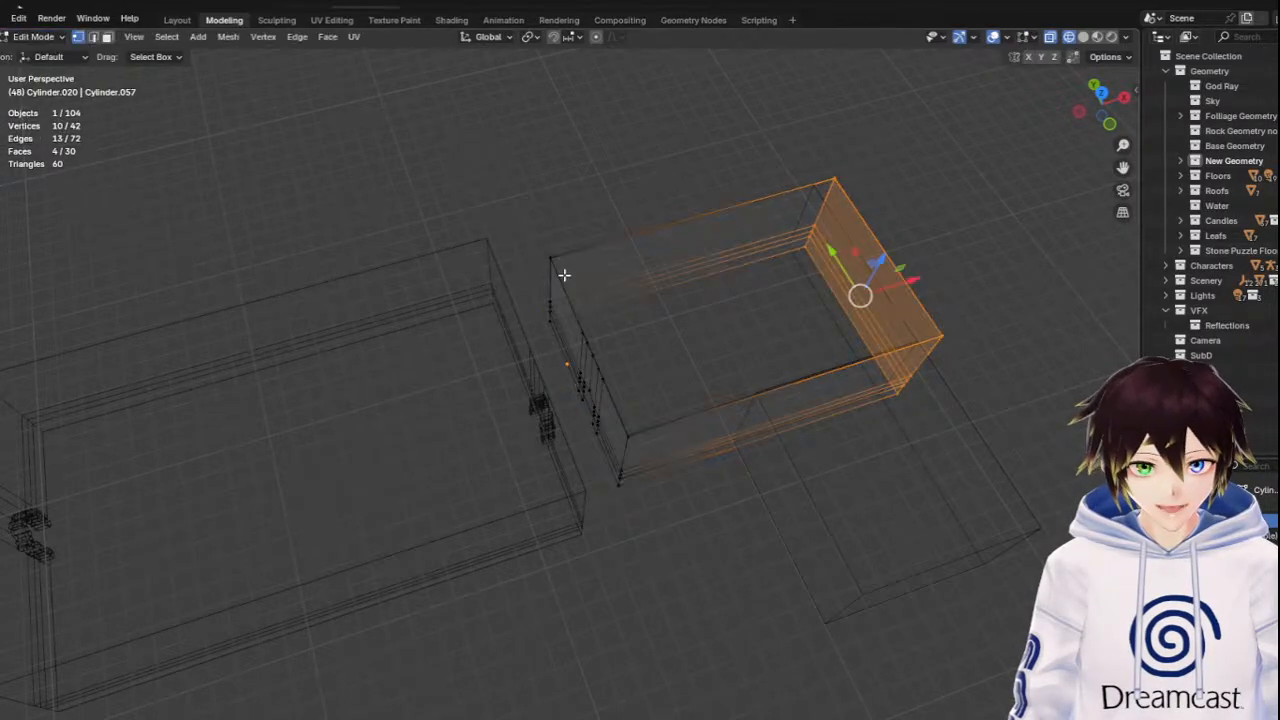
left_click(1104, 90)
scroll(860, 440, "up", 2)
scroll(1000, 405, "down", 1)
left_click_drag(1038, 378, 1010, 378)
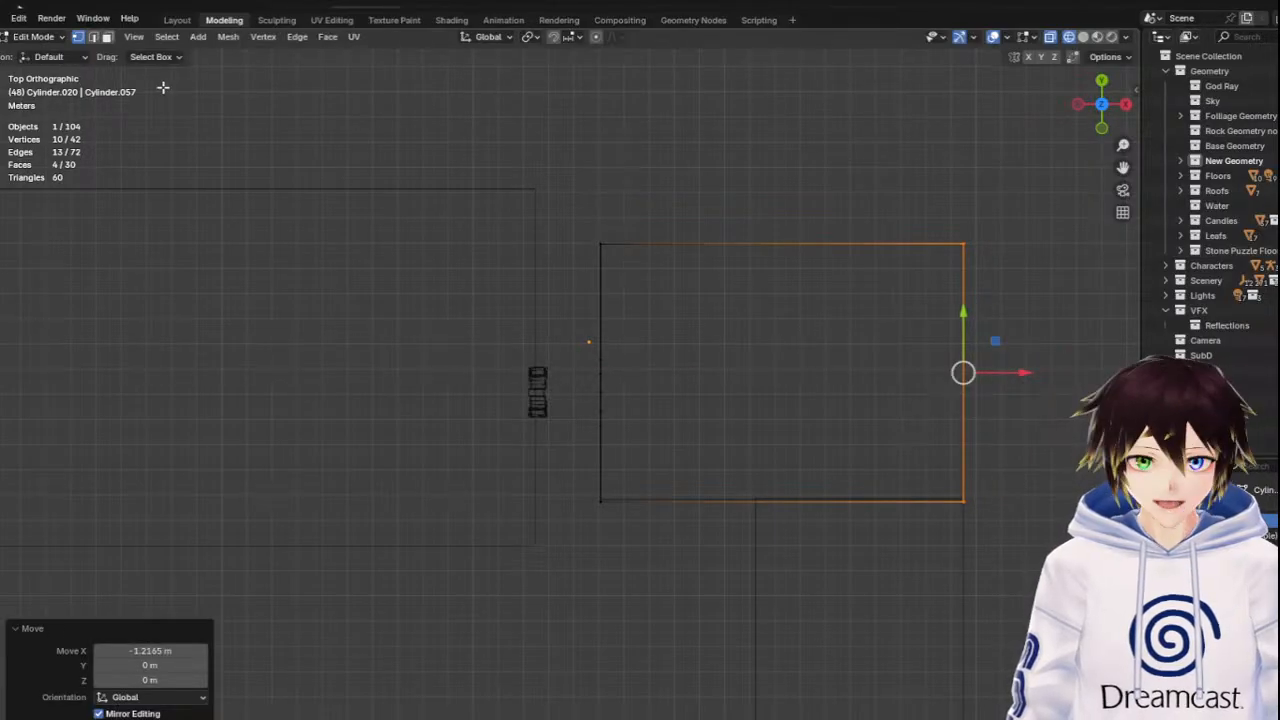
Add a single centred vertical loop cut to the room's -Y side wall
left_click(96, 37)
left_click(815, 501)
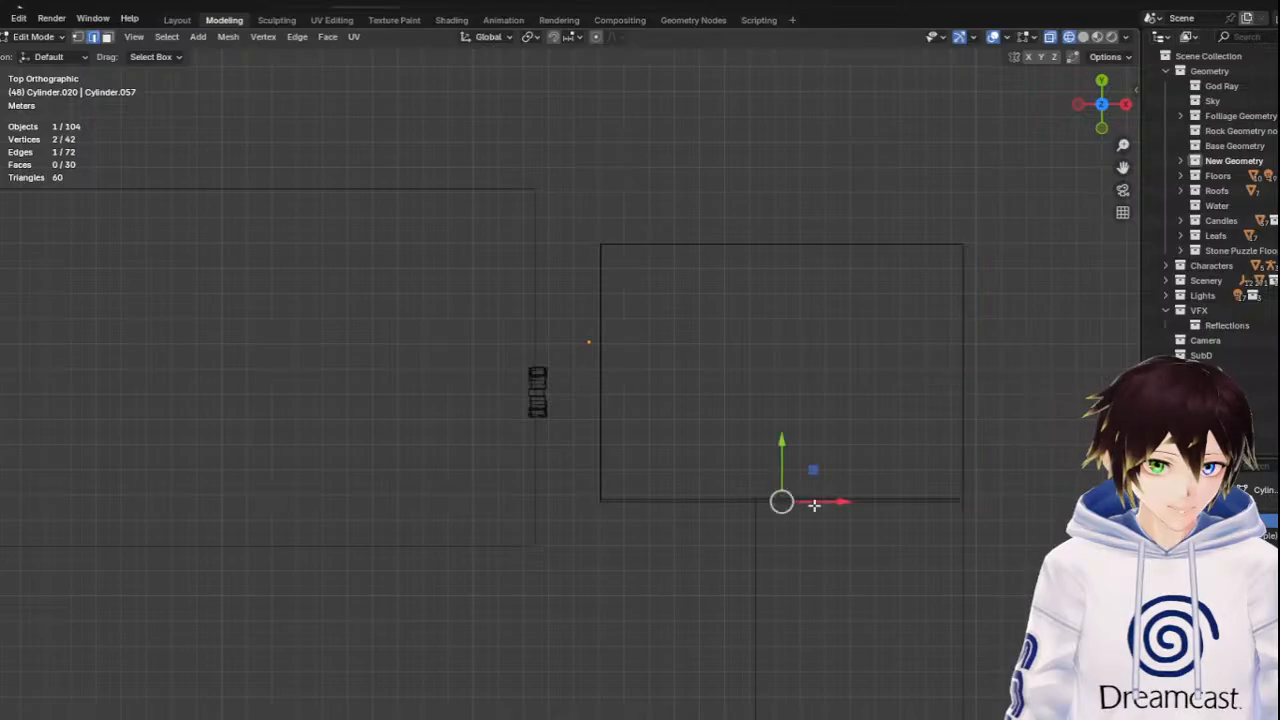
right_click(814, 505)
left_click(768, 413)
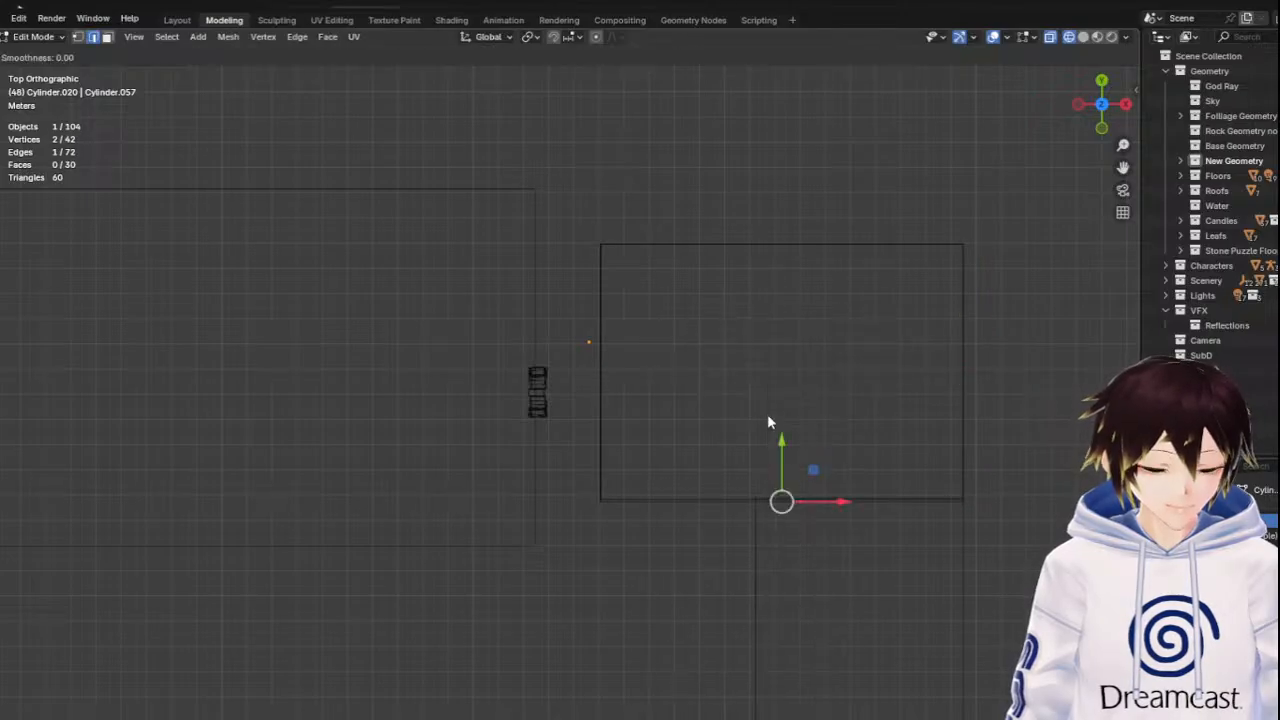
right_click(800, 97)
middle_click_drag(772, 513, 781, 434)
right_click(781, 438)
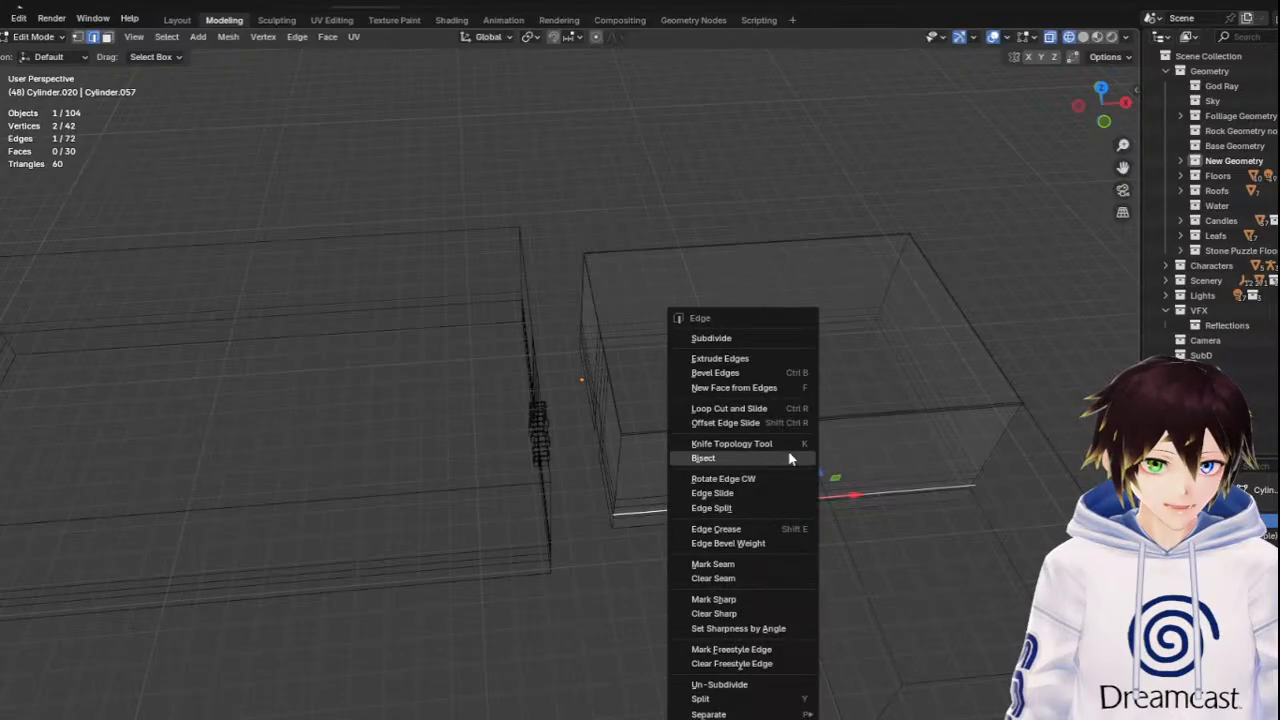
left_click(757, 413)
left_click(756, 471)
right_click(754, 465)
Move the new vertical loop -1.0508 m along X to match the -X edge of the second blockout box
middle_click_drag(730, 478, 728, 436)
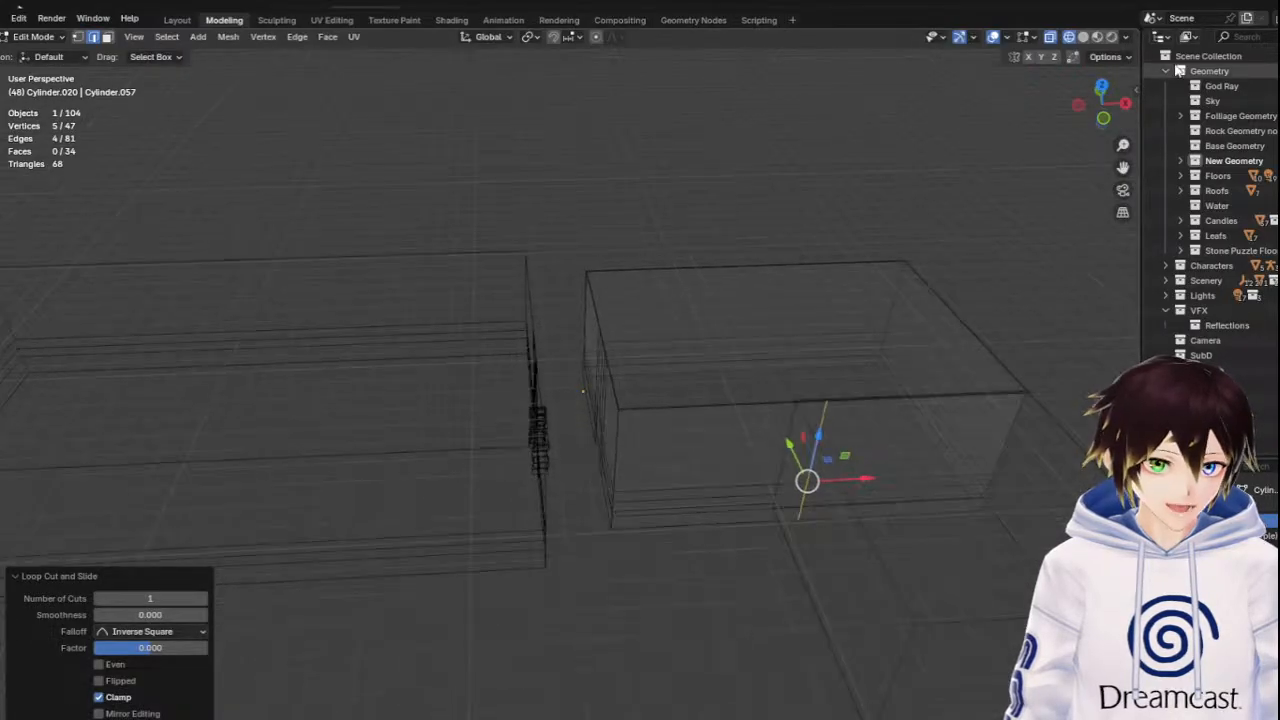
left_click(1105, 119)
scroll(934, 433, "up", 2)
left_click_drag(937, 441, 902, 442)
Extrude the side wall faces beside the second blockout box along -Y to its far edge, forming an L-shaped room
mouse_move(921, 394)
middle_mouse_down()
mouse_move(926, 366)
mouse_move(899, 407)
middle_mouse_up()
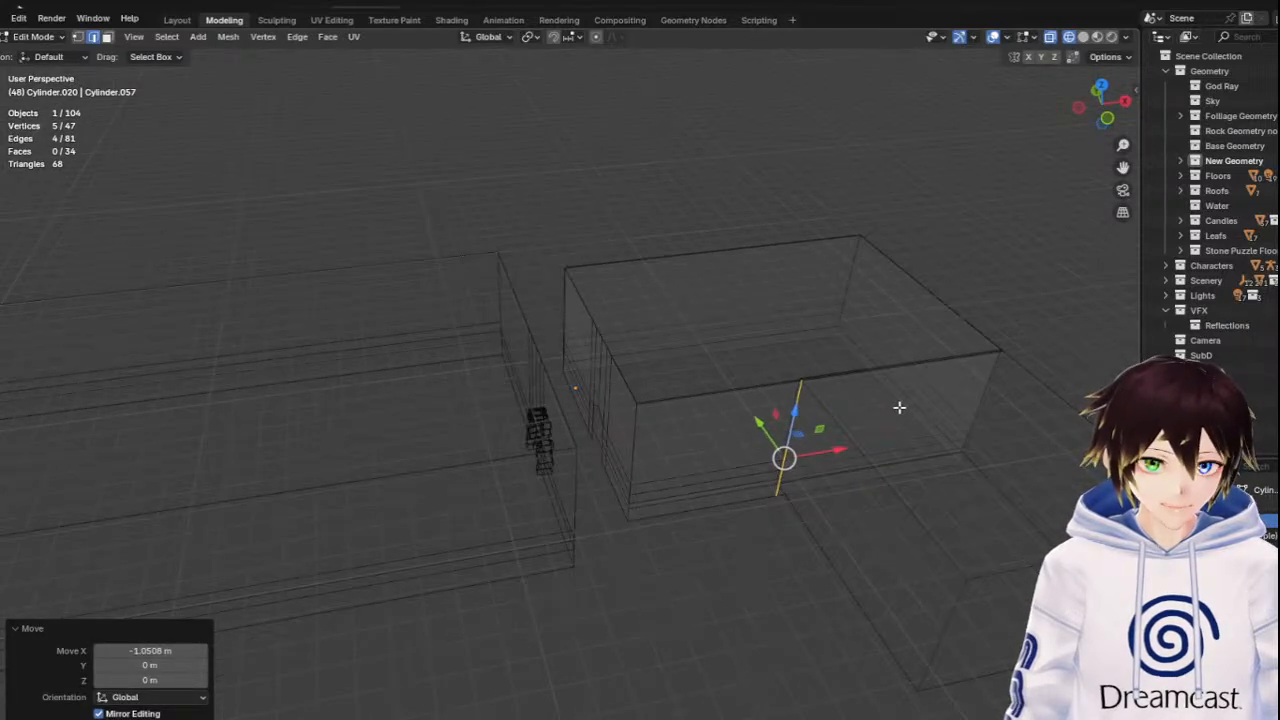
left_click(107, 36)
left_click(893, 383)
middle_click_drag(897, 423, 826, 510)
left_click_drag(766, 469, 837, 615)
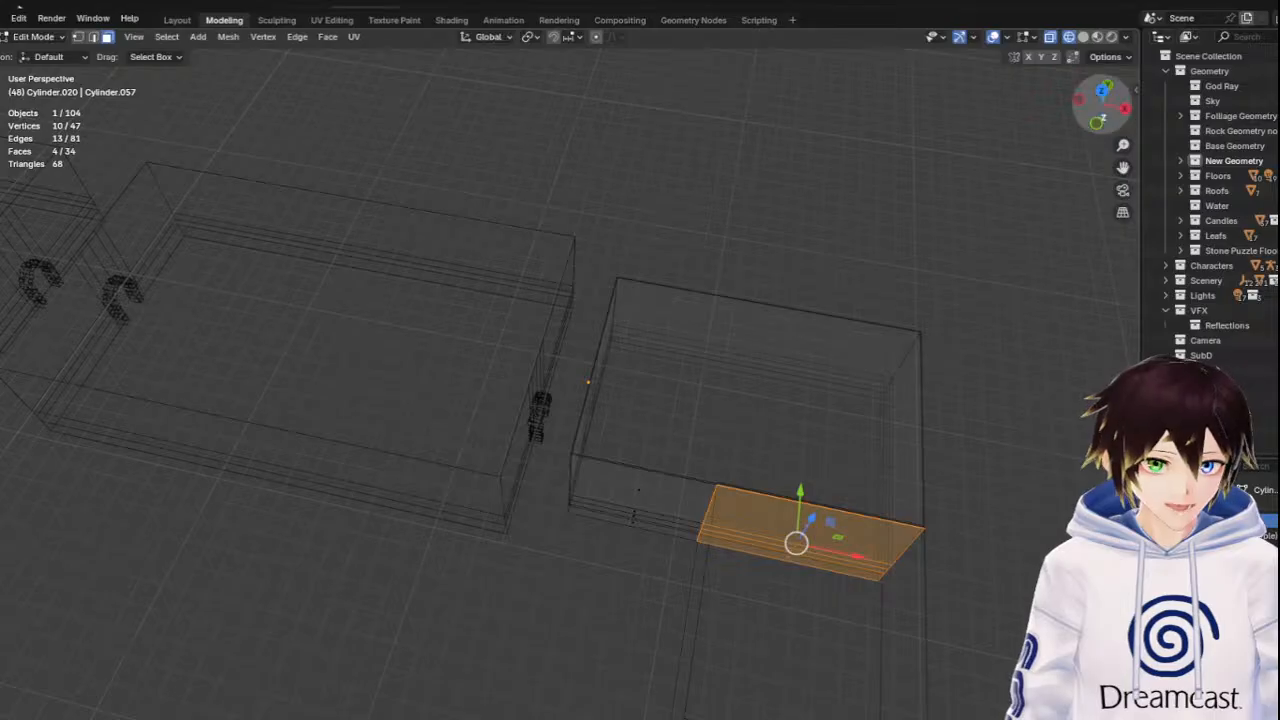
left_click(1101, 91)
middle_click_drag(812, 521, 708, 460, "shift")
key("e")
right_click(670, 485)
left_click_drag(703, 372, 714, 570)
middle_click_drag(714, 570, 727, 519)
Delete the top and bottom faces of the extruded wall section
left_click(727, 519)
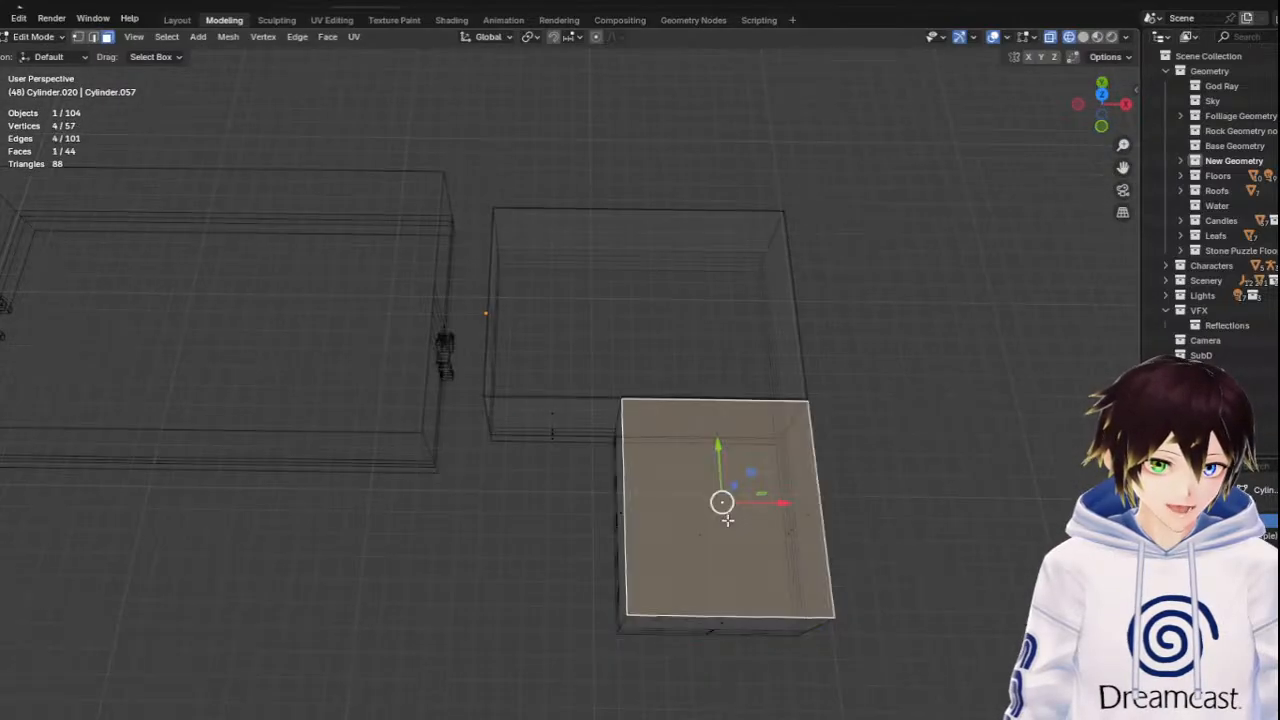
middle_click_drag(713, 408, 710, 434)
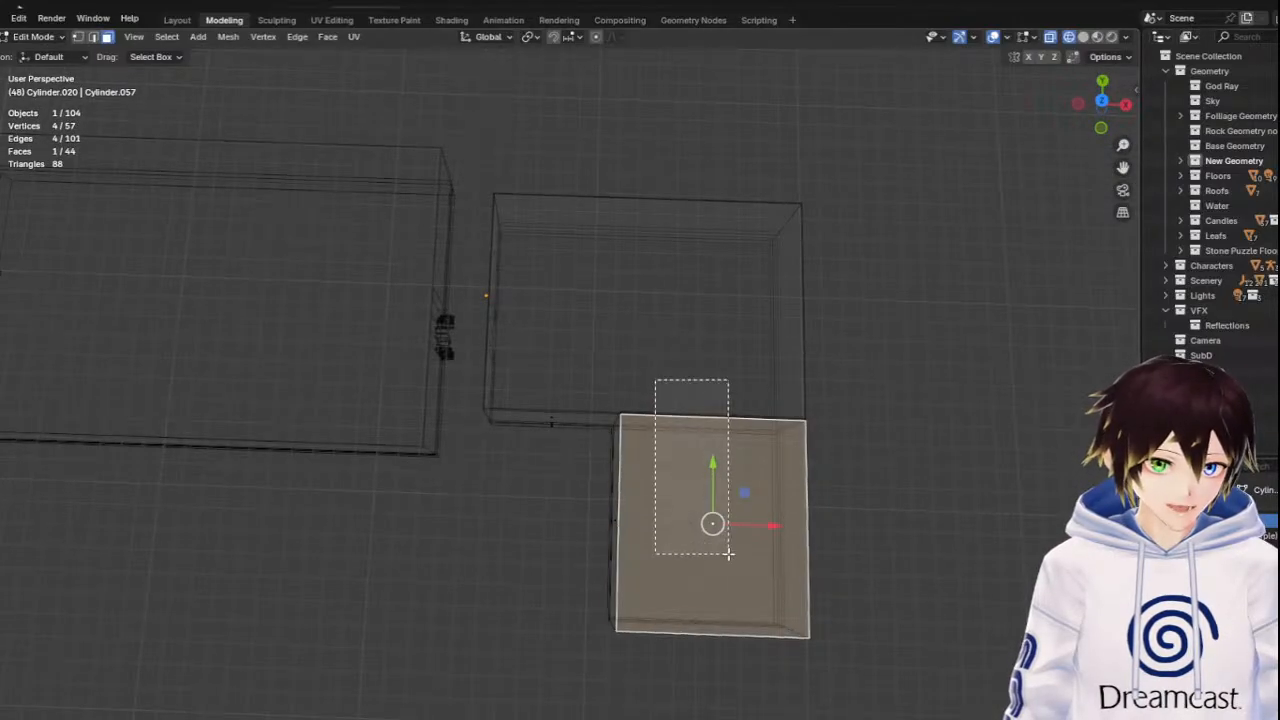
left_click(726, 552, "shift")
key("x")
left_click(728, 558)
Return to Object Mode and delete the two blockout boxes inside the L-shaped room
middle_click_drag(728, 558, 712, 474)
left_click(35, 36)
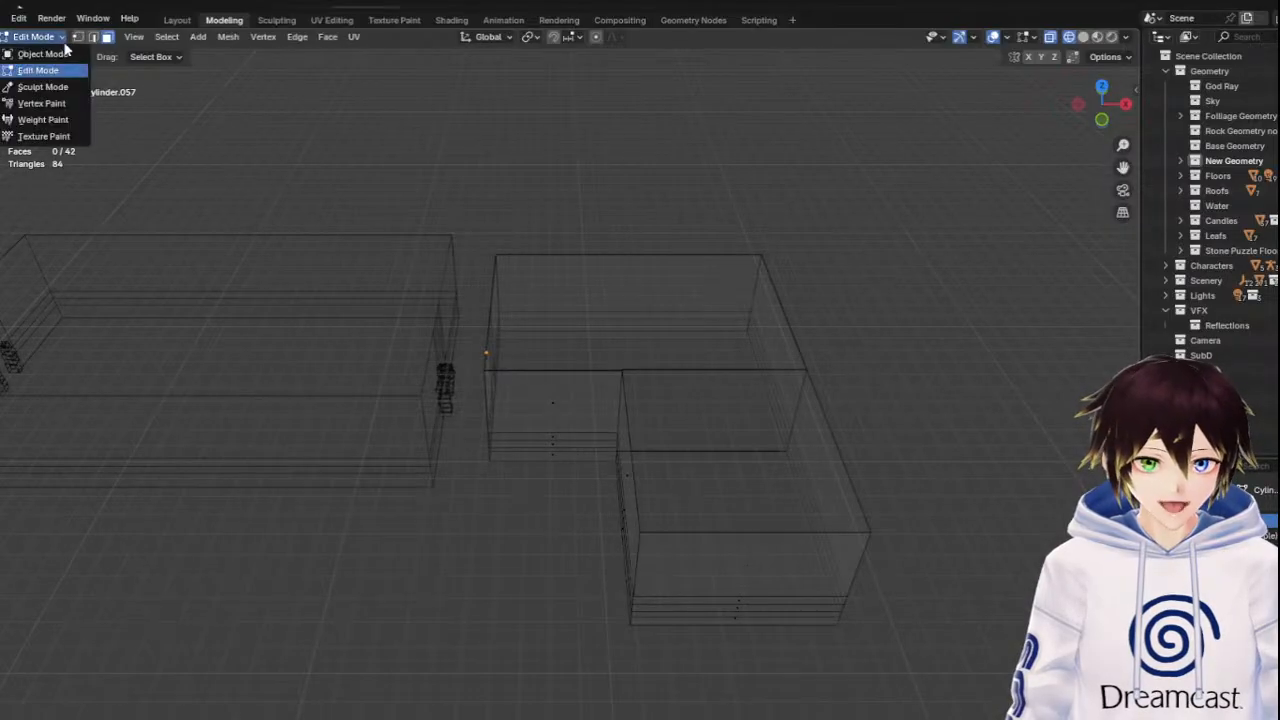
left_click(42, 54)
left_click(697, 369)
key("Delete")
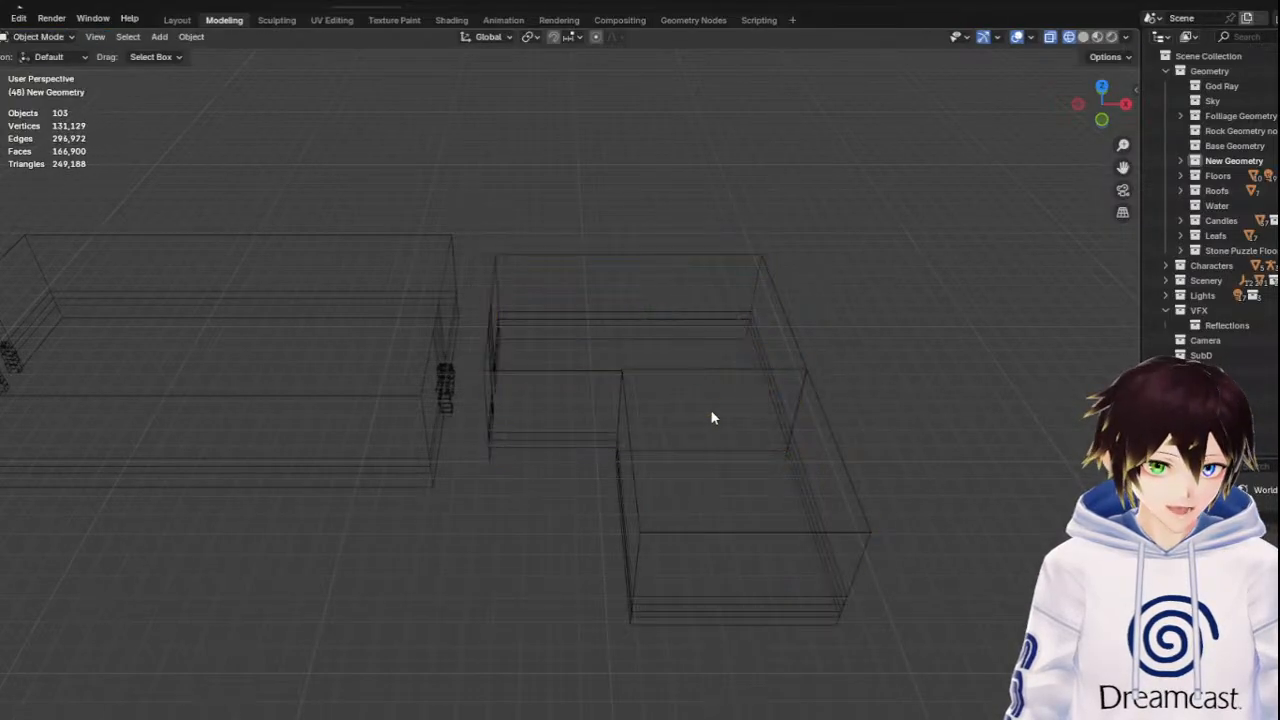
left_click(700, 368)
key("Delete")
Duplicate the stone arch at the neighbouring room's doorway in place
middle_click_drag(691, 354, 586, 351)
left_click(586, 351)
left_click(587, 350)
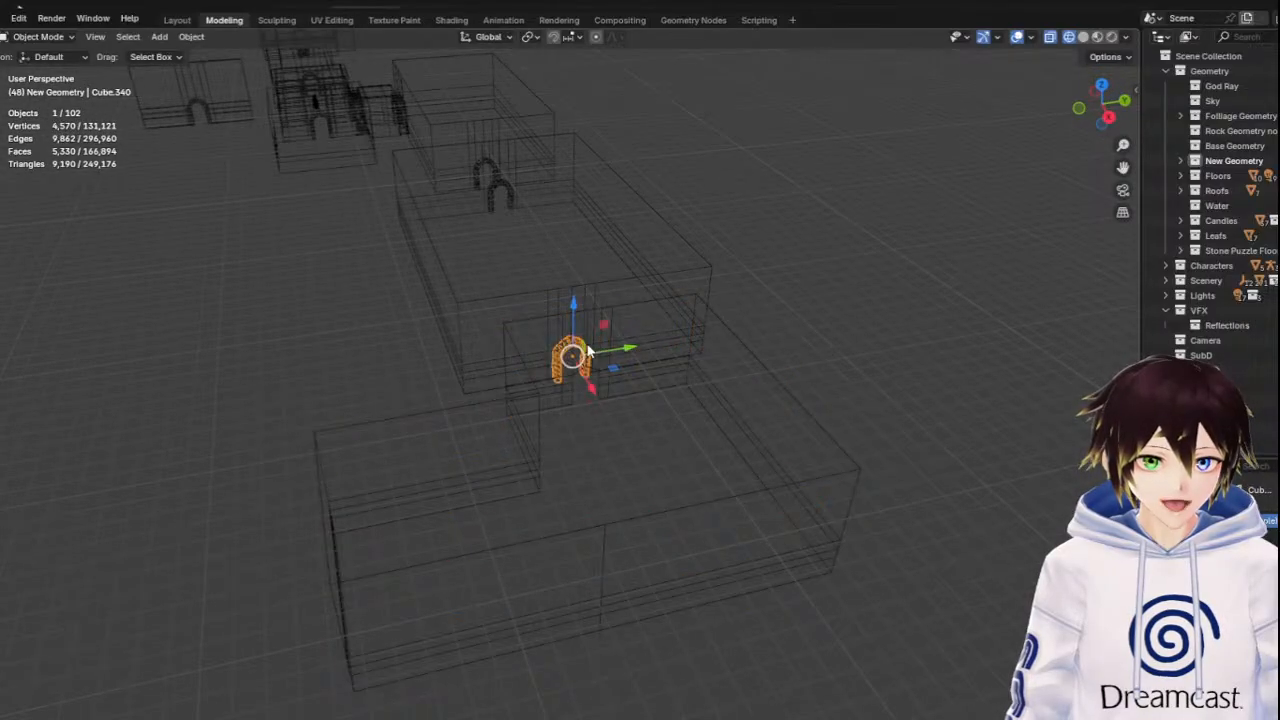
middle_click_drag(501, 340, 587, 406)
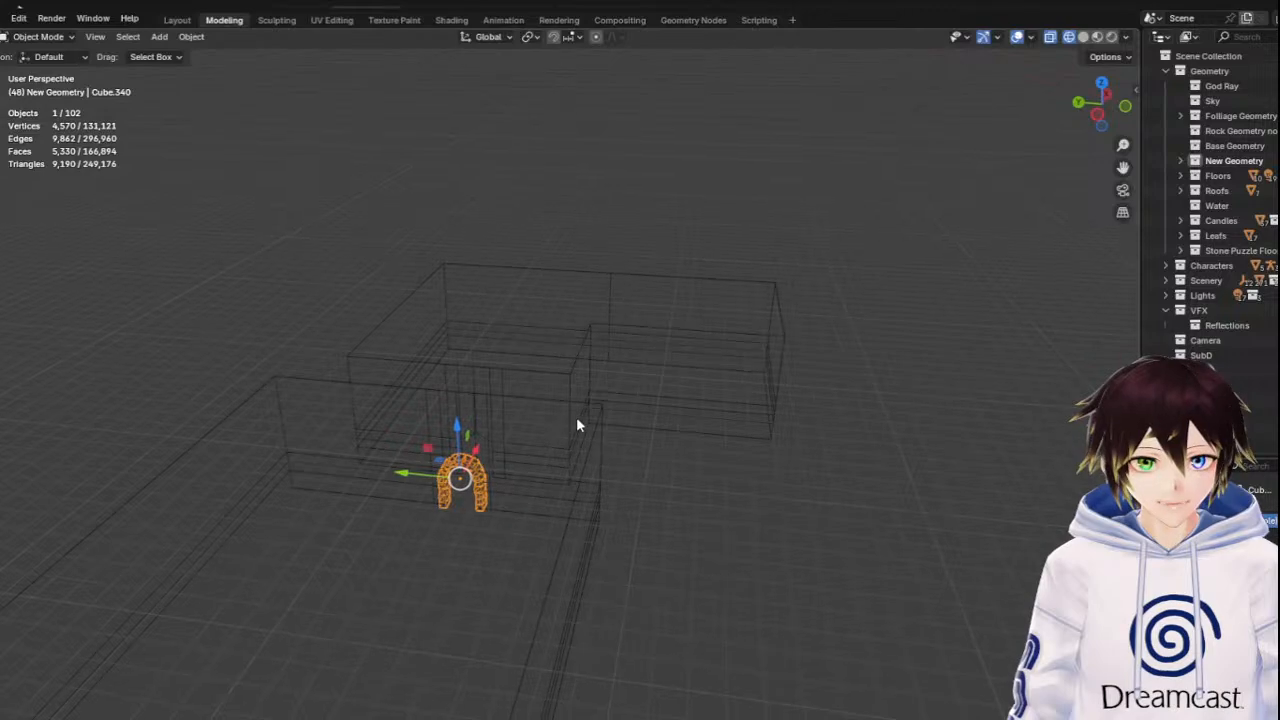
right_click(477, 480)
left_click(477, 478)
right_click(477, 480)
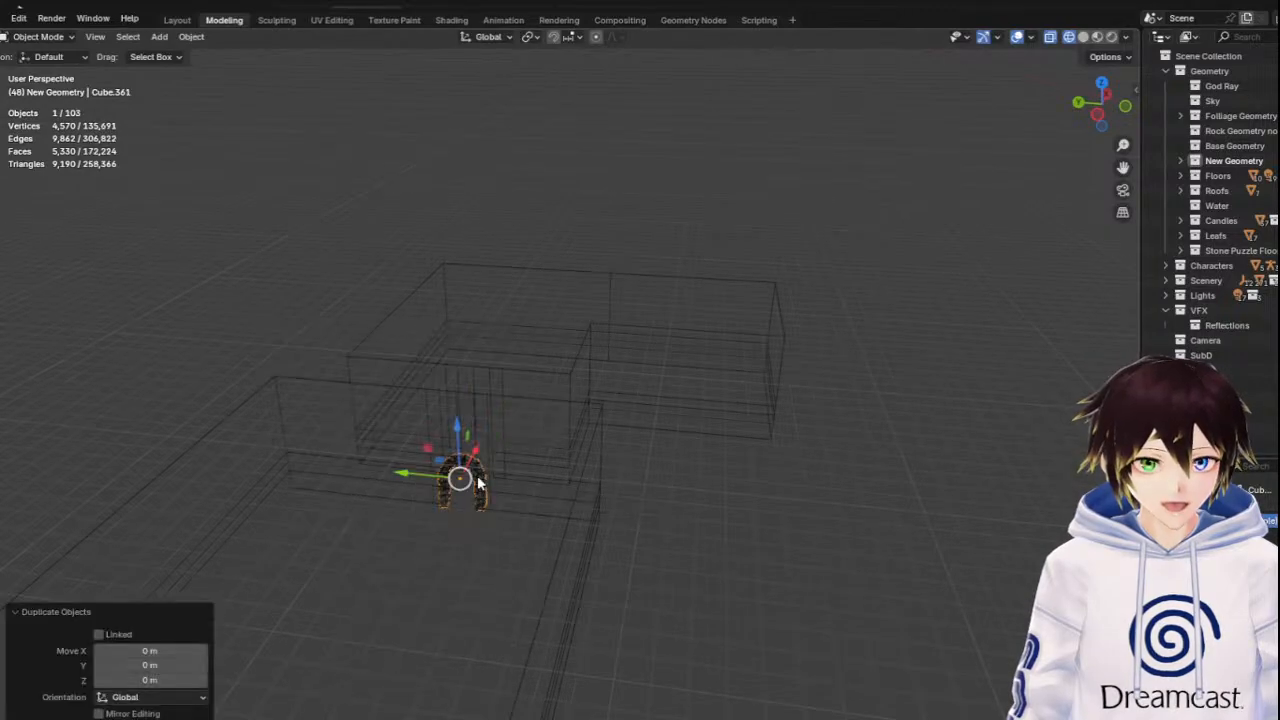
Move the arch copy 2.4107 m along X to the L-shaped room's doorway and nudge it into line with the wall
left_click(1102, 86)
scroll(672, 324, "up", 2)
left_click_drag(435, 295, 501, 273)
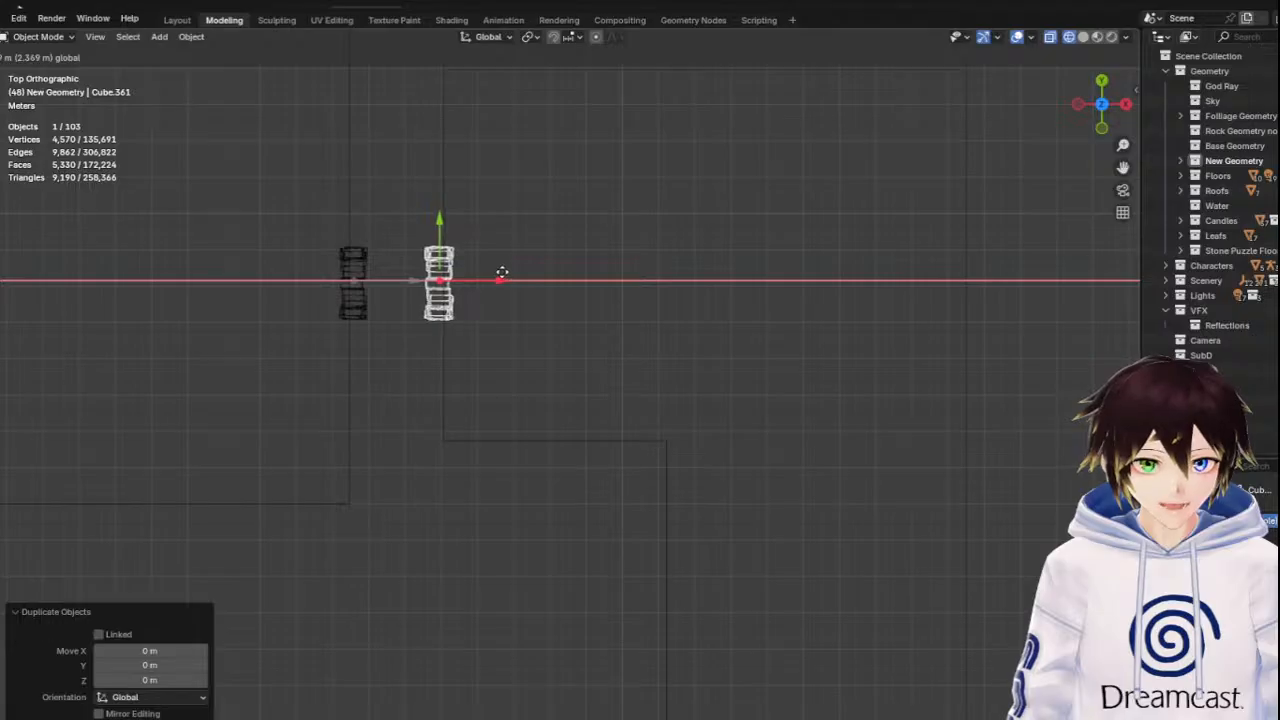
left_click(500, 277)
middle_click_drag(500, 277, 602, 392, "shift")
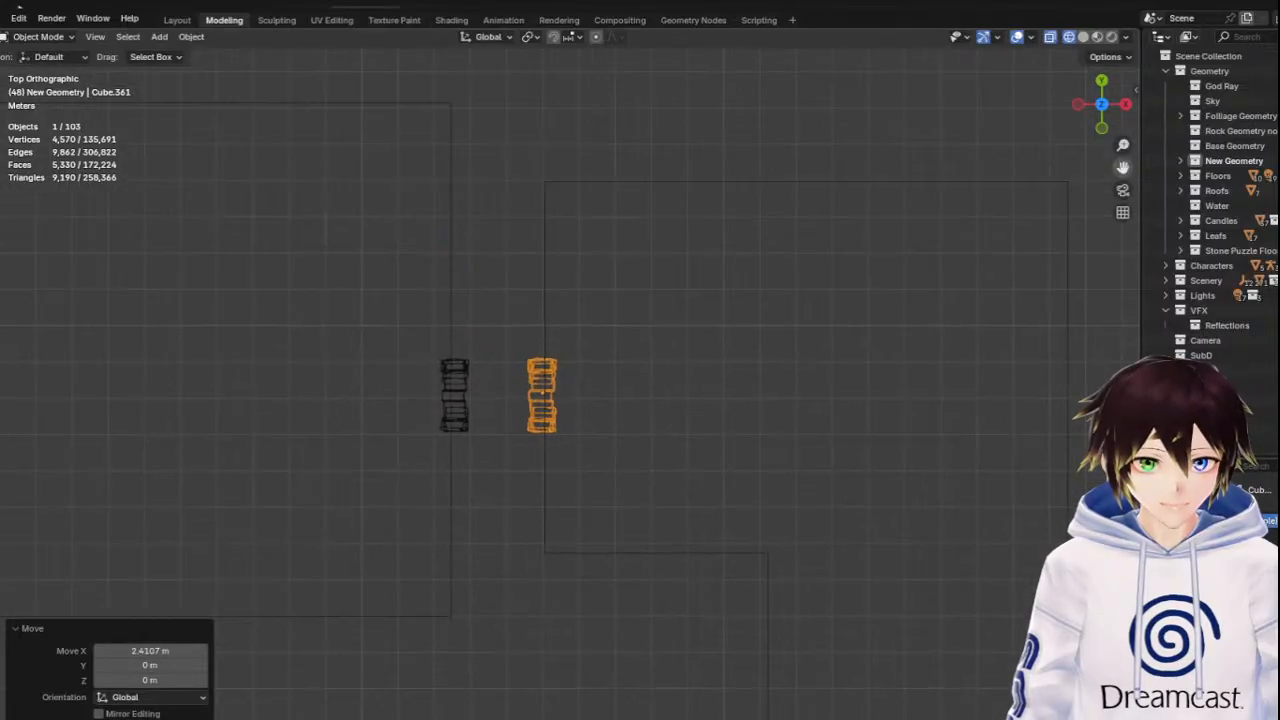
scroll(626, 403, "up", 4)
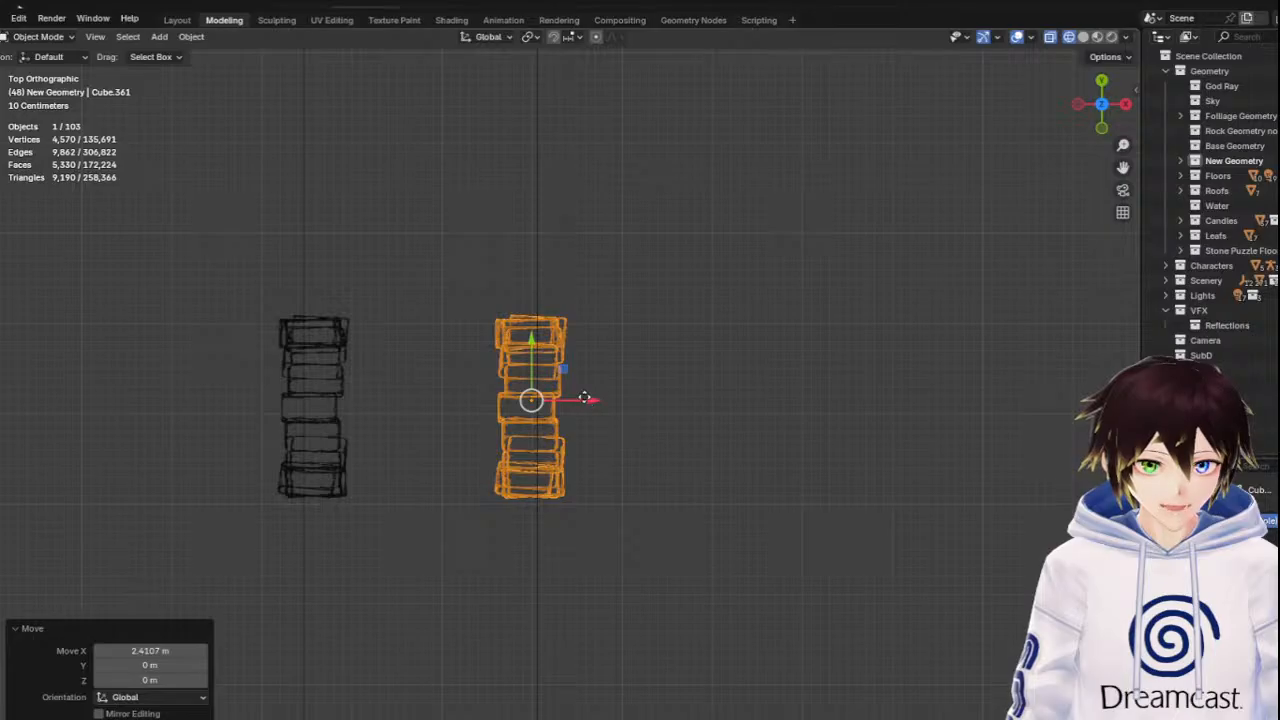
left_click_drag(584, 398, 580, 397)
left_click(371, 509)
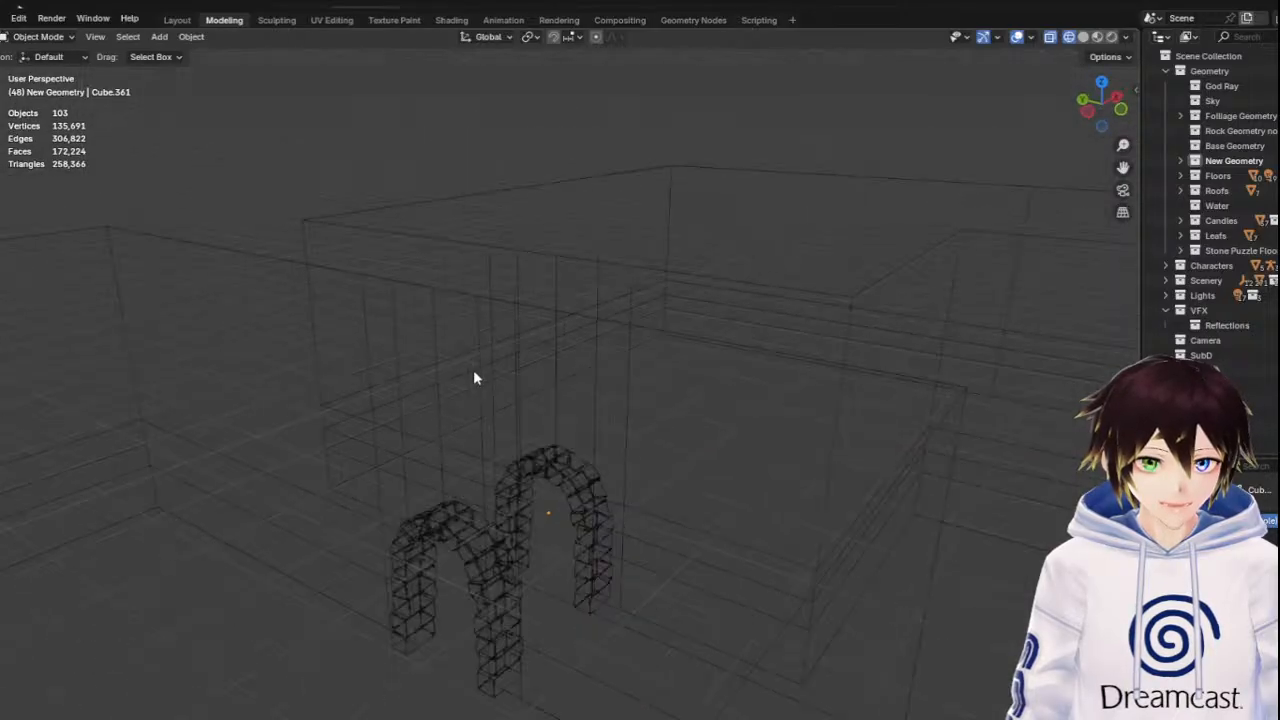
Box-select the leftover pieces beside the earlier rooms of the level and delete them
scroll(470, 378, "down", 4)
mouse_move(622, 326)
middle_mouse_down()
mouse_move(702, 296)
mouse_move(635, 337)
middle_mouse_up()
middle_click_drag(877, 284, 745, 298)
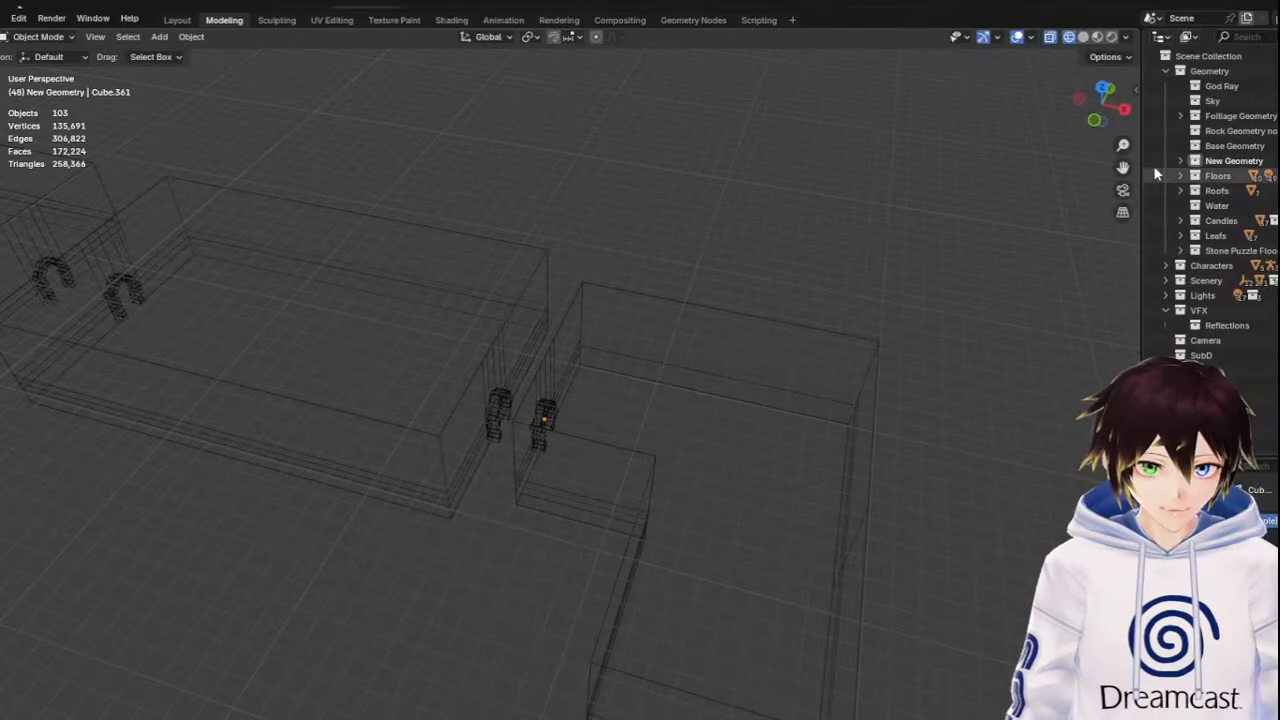
scroll(857, 282, "down", 5)
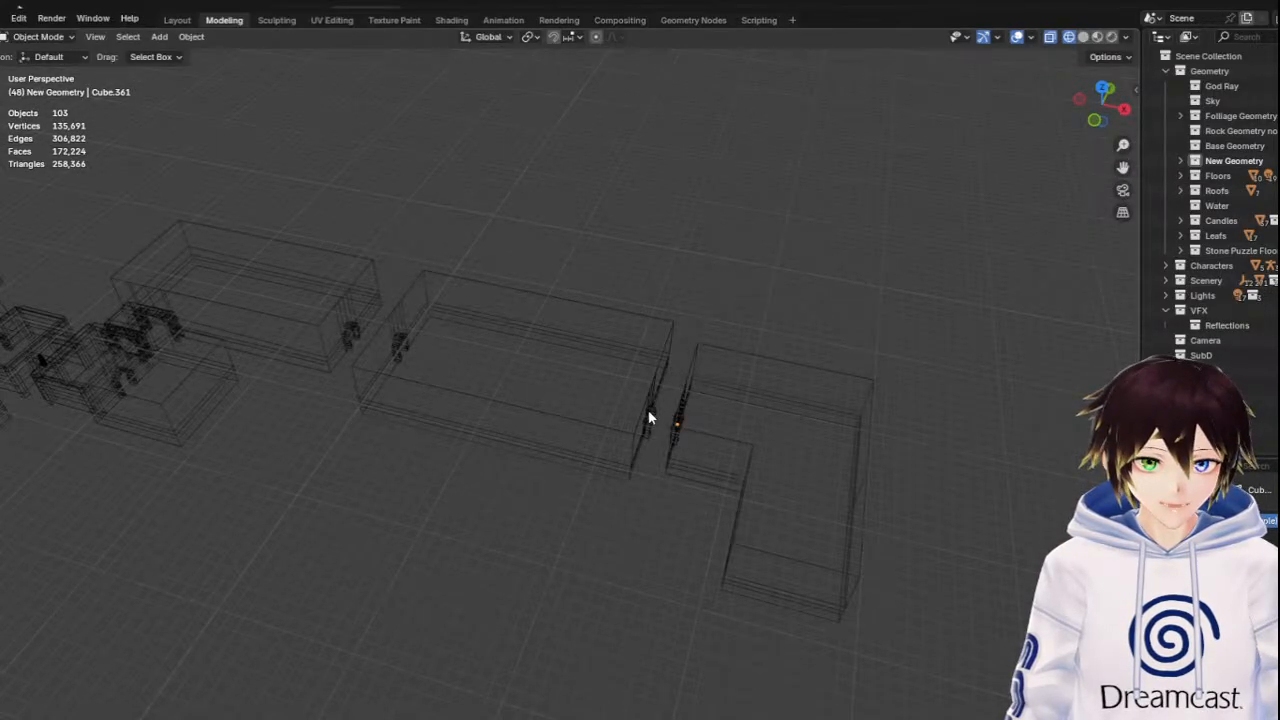
scroll(620, 428, "down", 3)
left_click_drag(185, 500, 76, 430)
key("Delete")
Switch the viewport to solid shading and delete the stray doorway wall panel in front of the arched end wall
middle_click_drag(78, 428, 154, 428)
left_click(1082, 37)
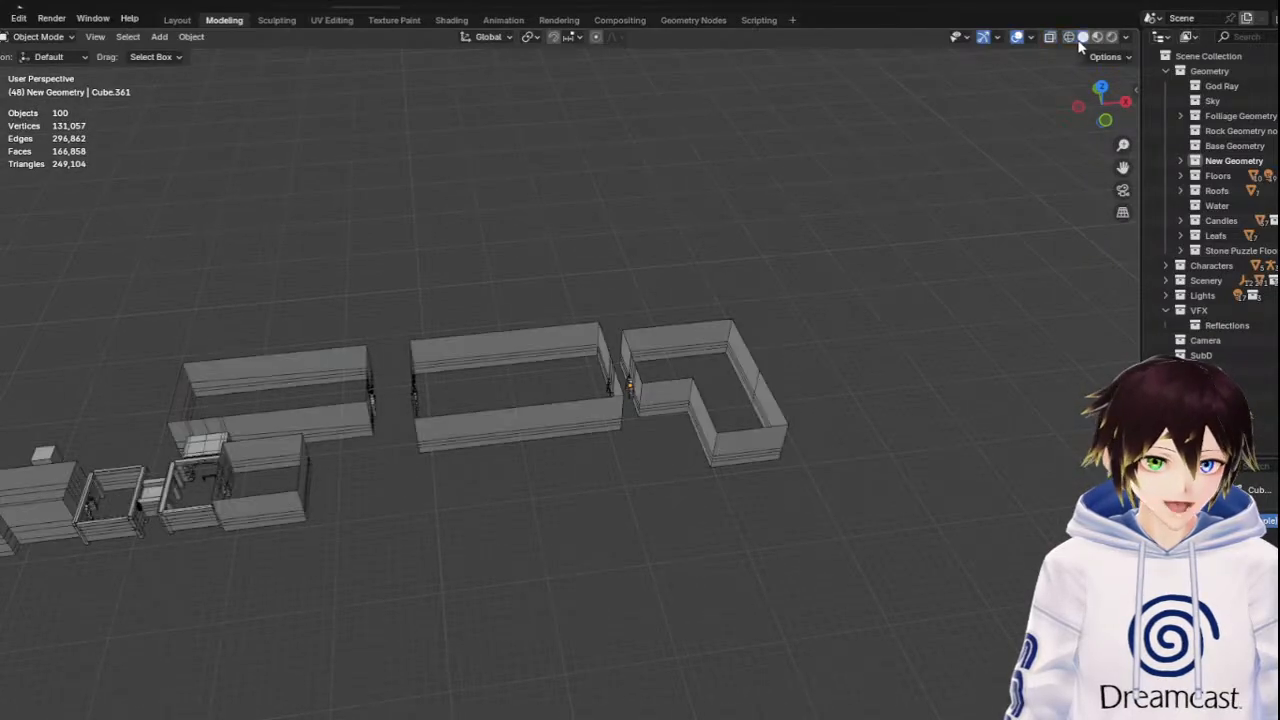
middle_click_drag(785, 392, 700, 328)
scroll(680, 370, "up", 6)
key("w")
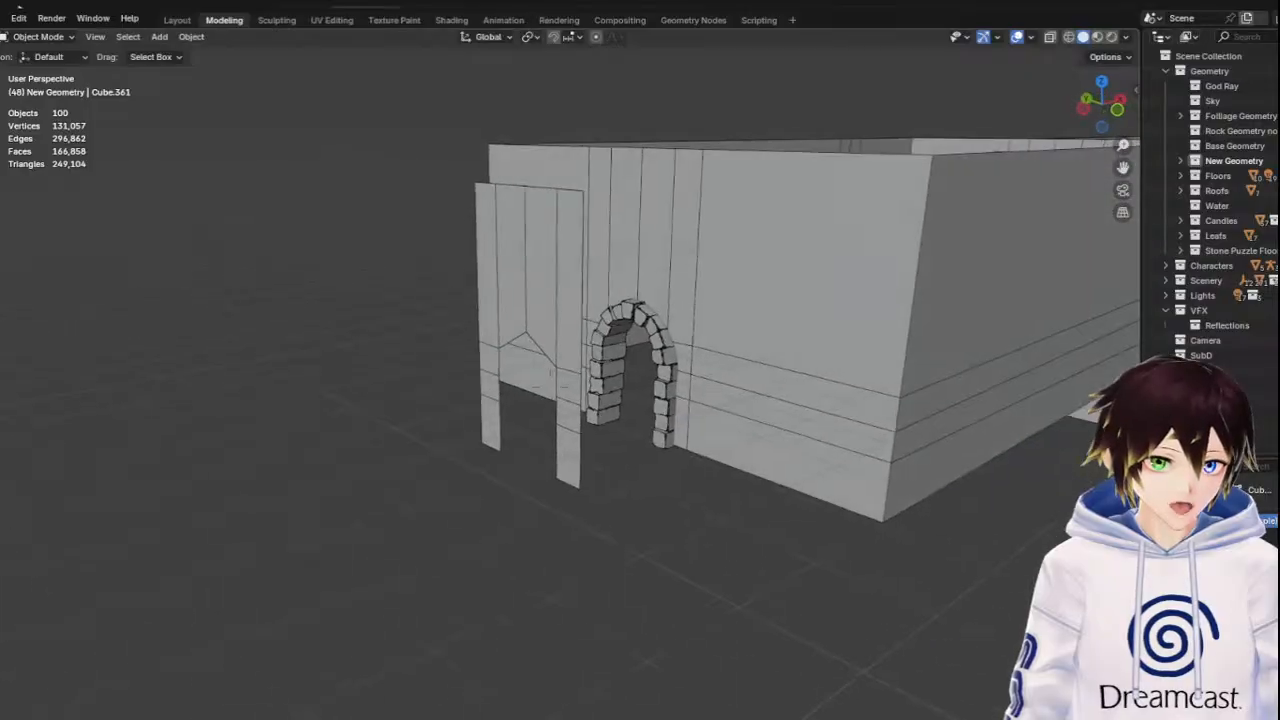
key("Escape")
left_click_drag(1125, 166, 1279, 130)
scroll(523, 381, "up", 5)
middle_click_drag(523, 387, 583, 352)
left_click(548, 358)
key("Delete")
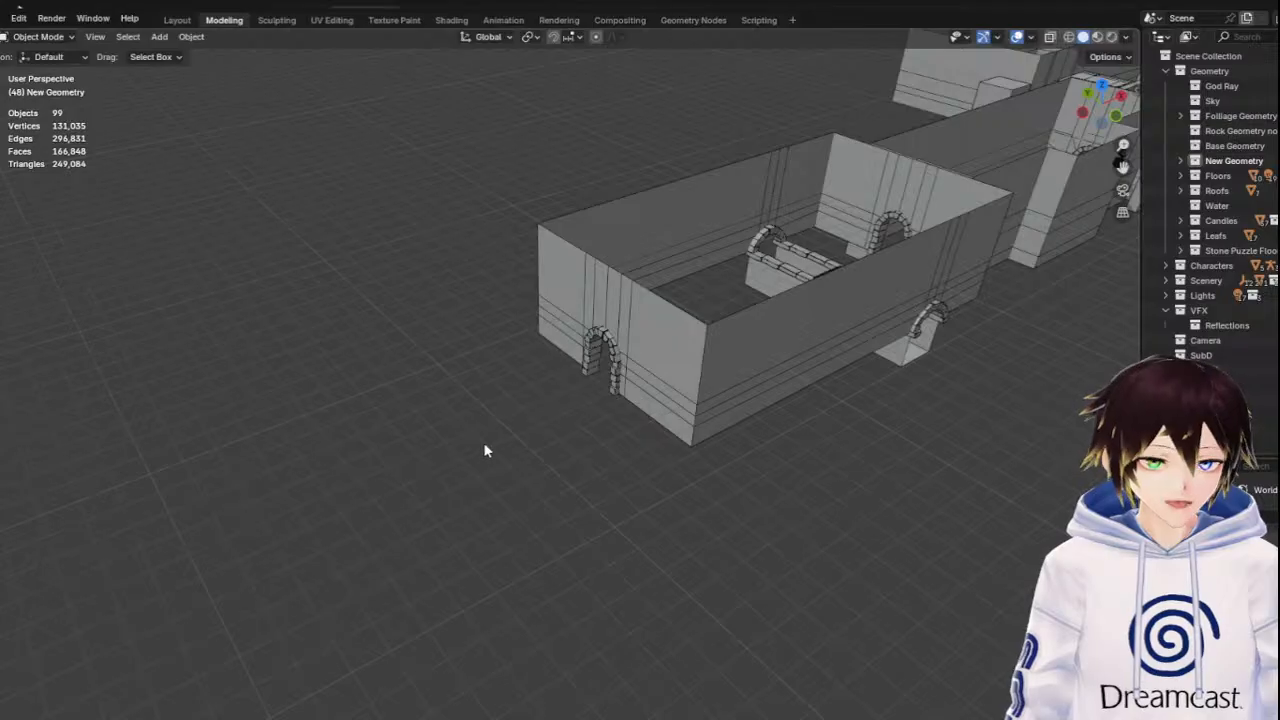
Fly through the arched doorways at floor level and examine the layout and scale of the connected rooms
middle_click_drag(510, 403, 502, 415)
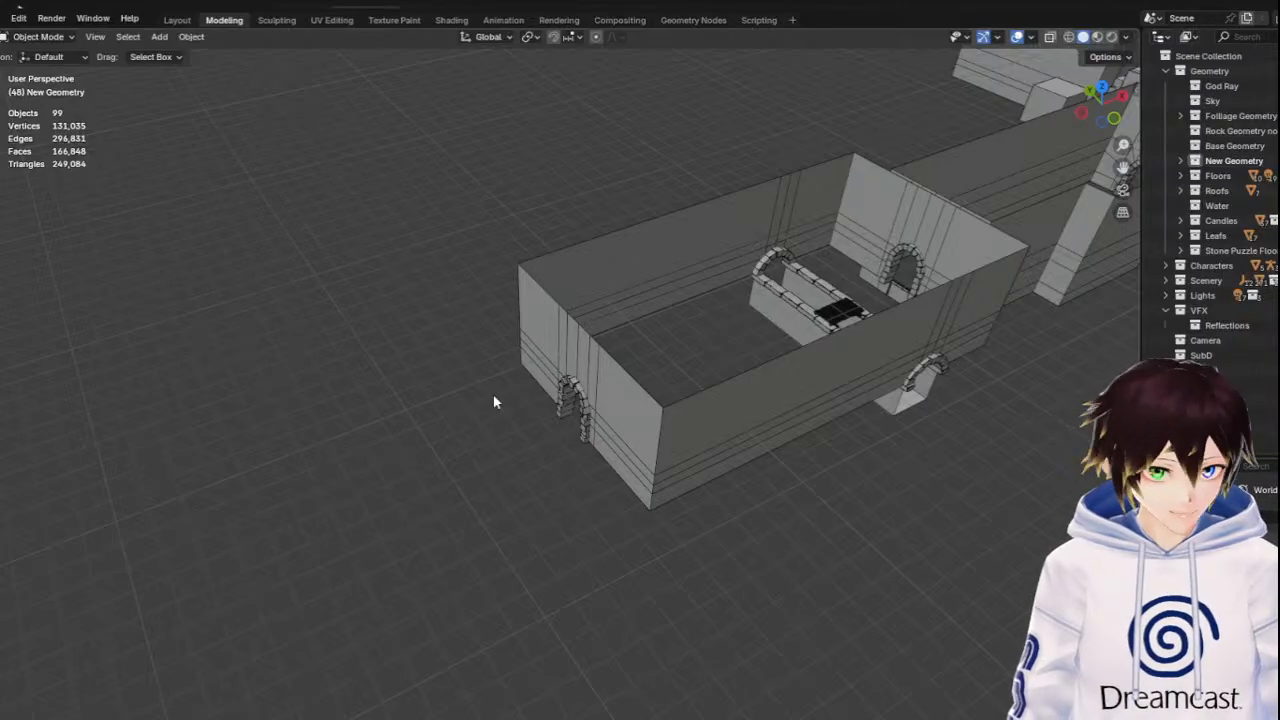
middle_click_drag(600, 400, 652, 268)
scroll(596, 414, "up", 1)
scroll(652, 268, "up", 2)
middle_click_drag(555, 388, 625, 355)
scroll(583, 374, "up", 2)
scroll(625, 355, "up", 2)
middle_click_drag(800, 310, 550, 387, "shift")
key("w")
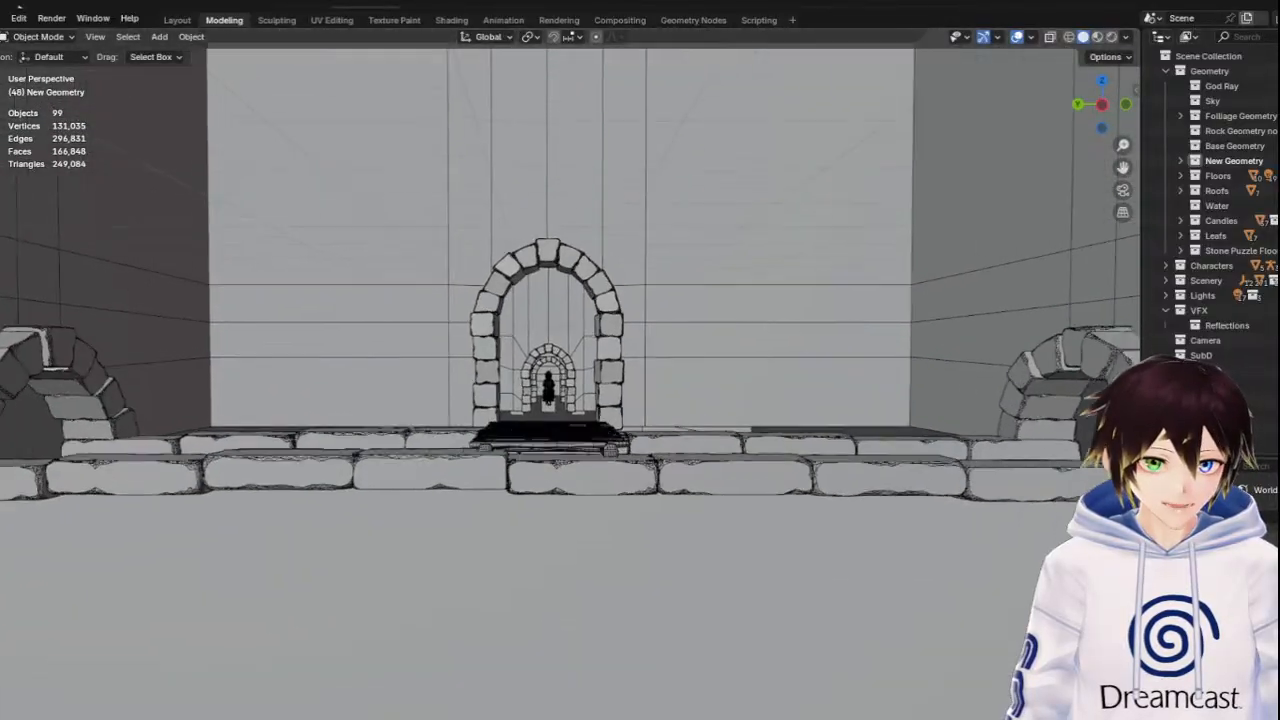
key("w")
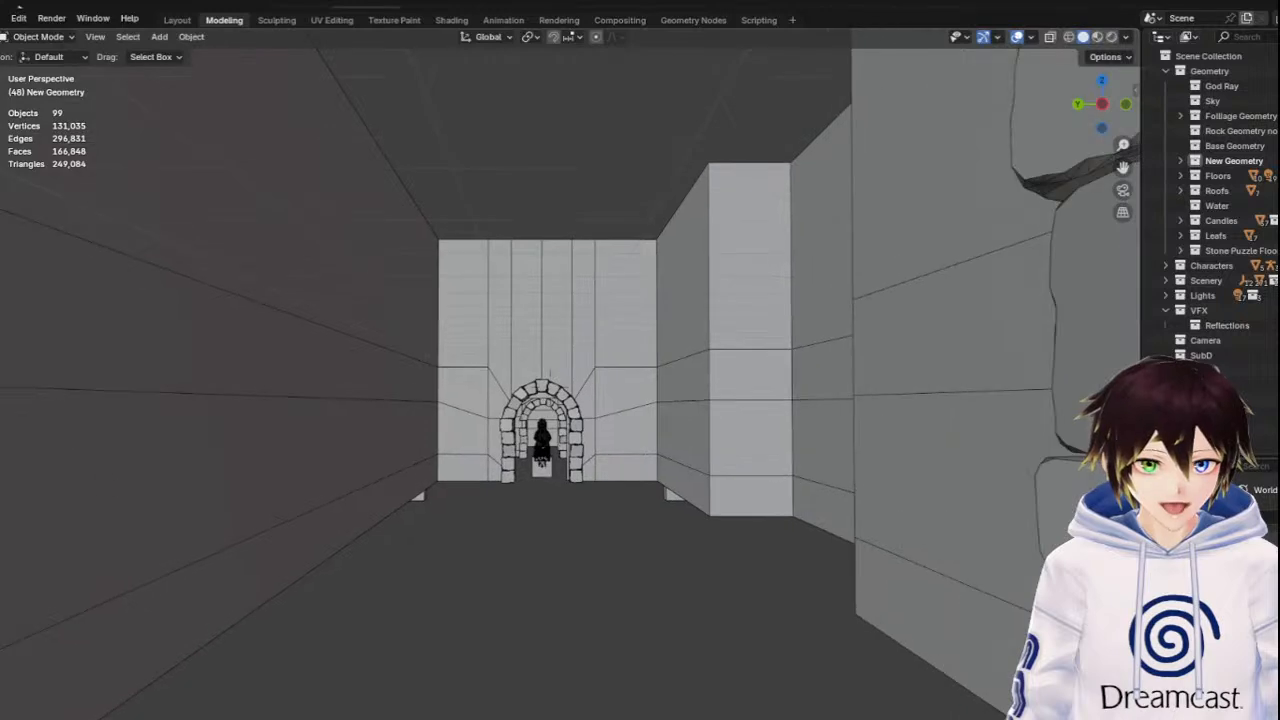
key("w")
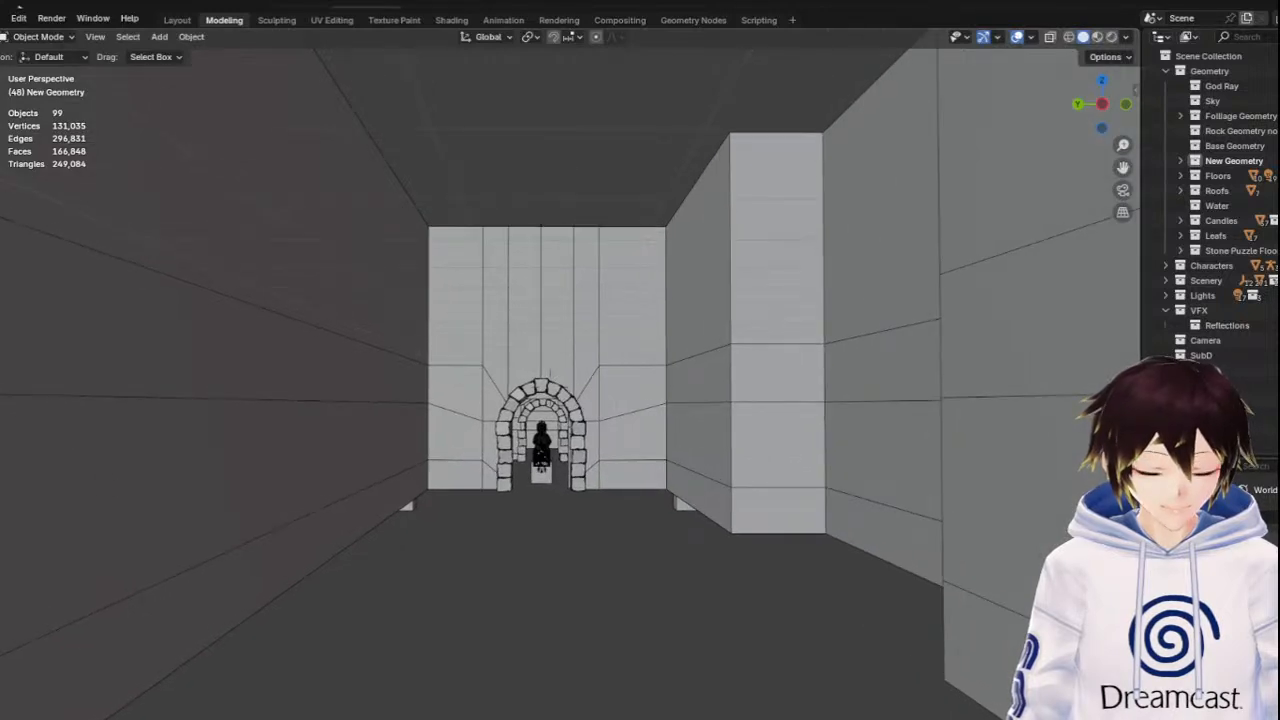
key("w")
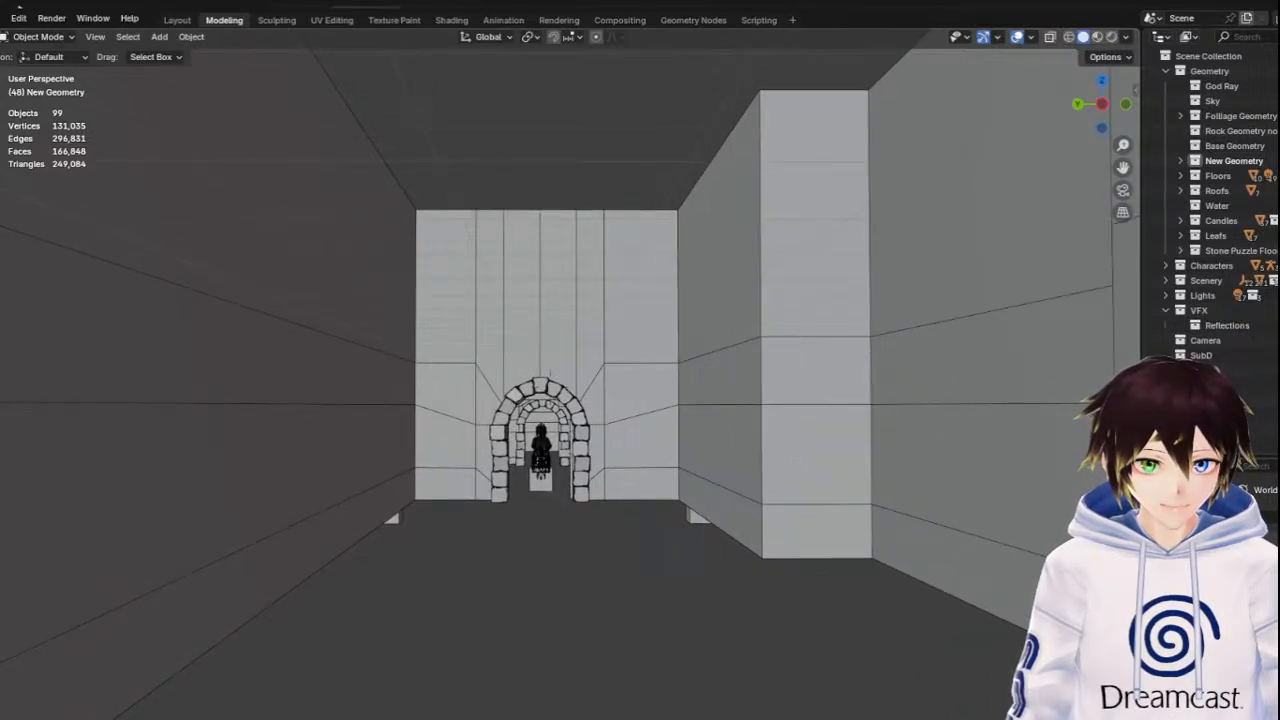
key("w")
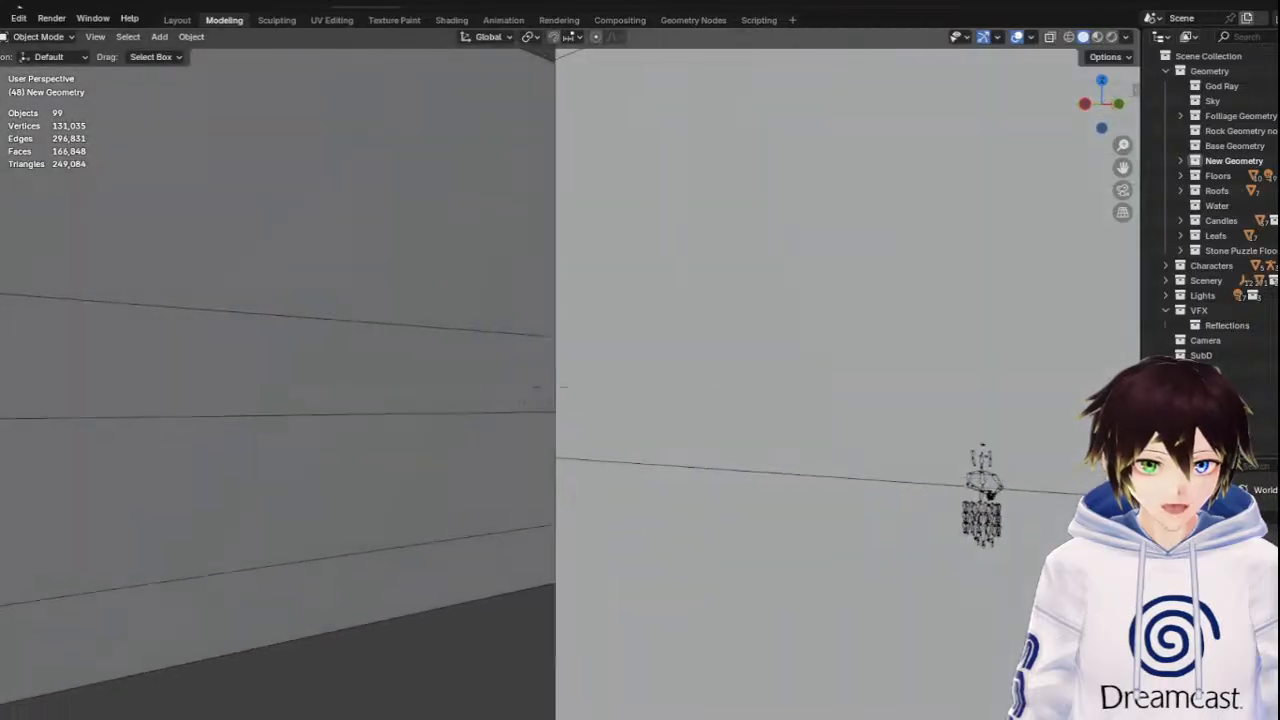
Fly through the long corridor room and the pillared statue room to the brick stairs, examining the scale of each space
key("s")
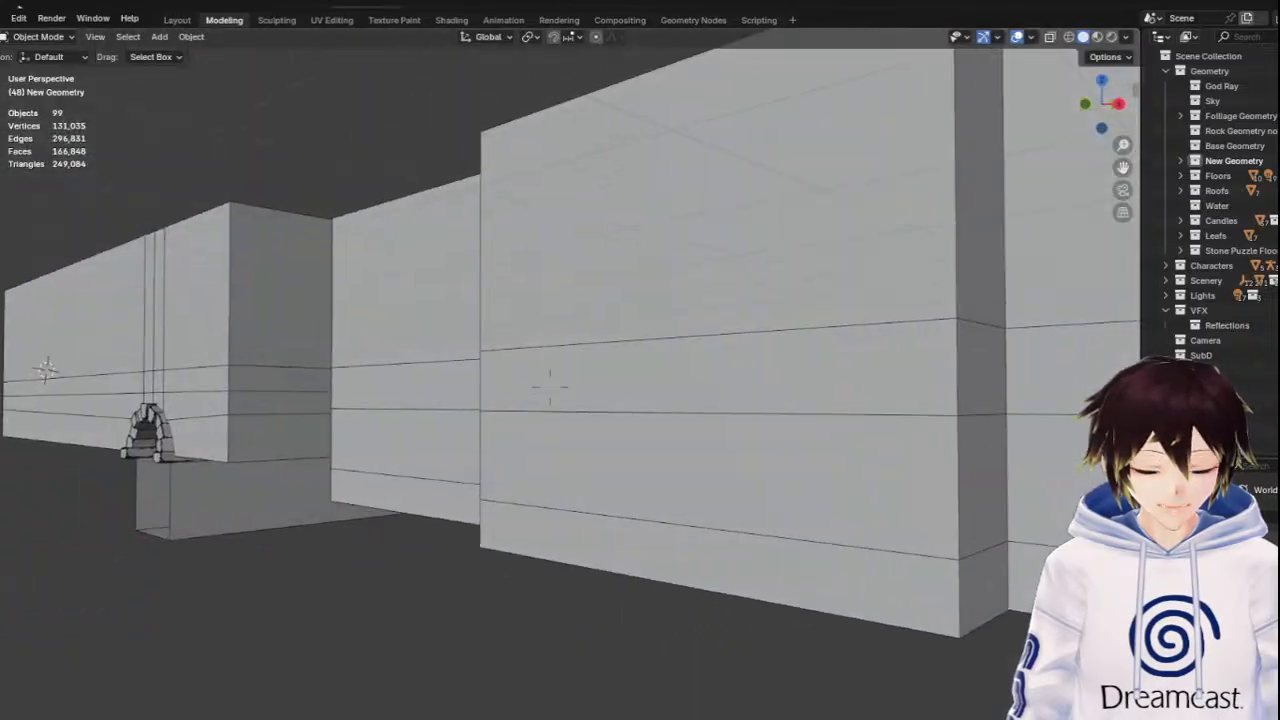
key("w")
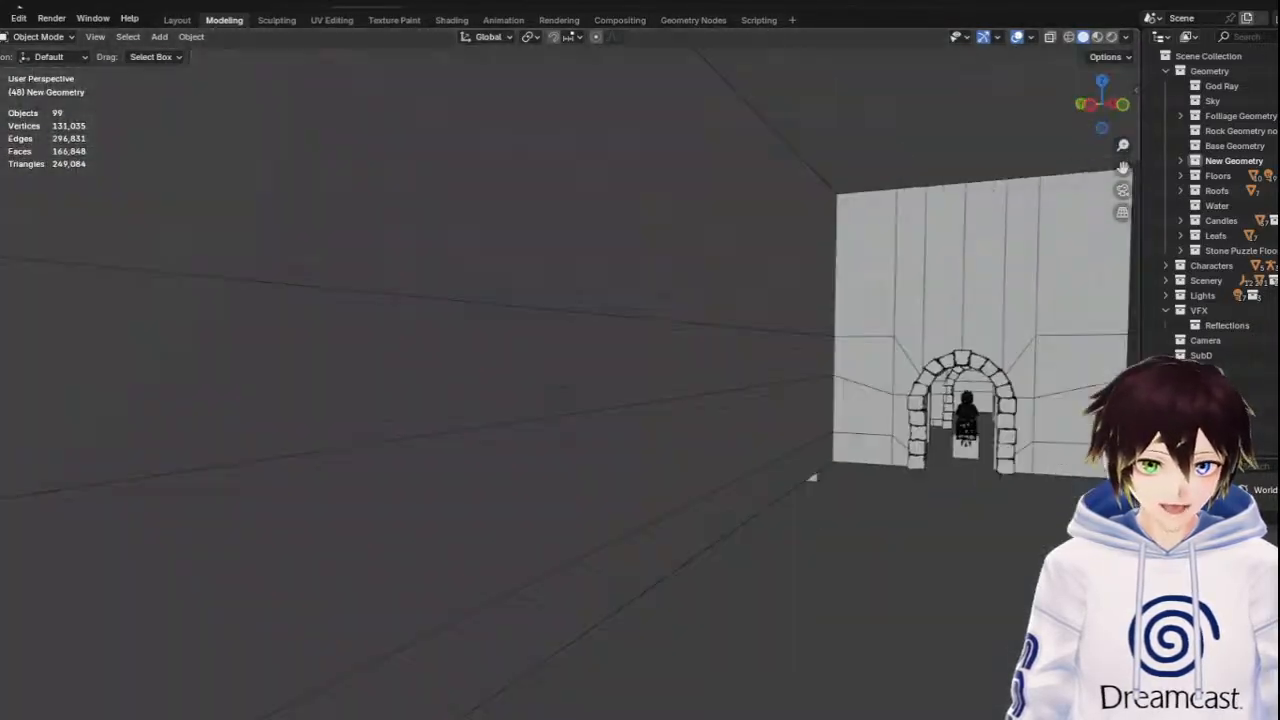
key("w")
key("w")
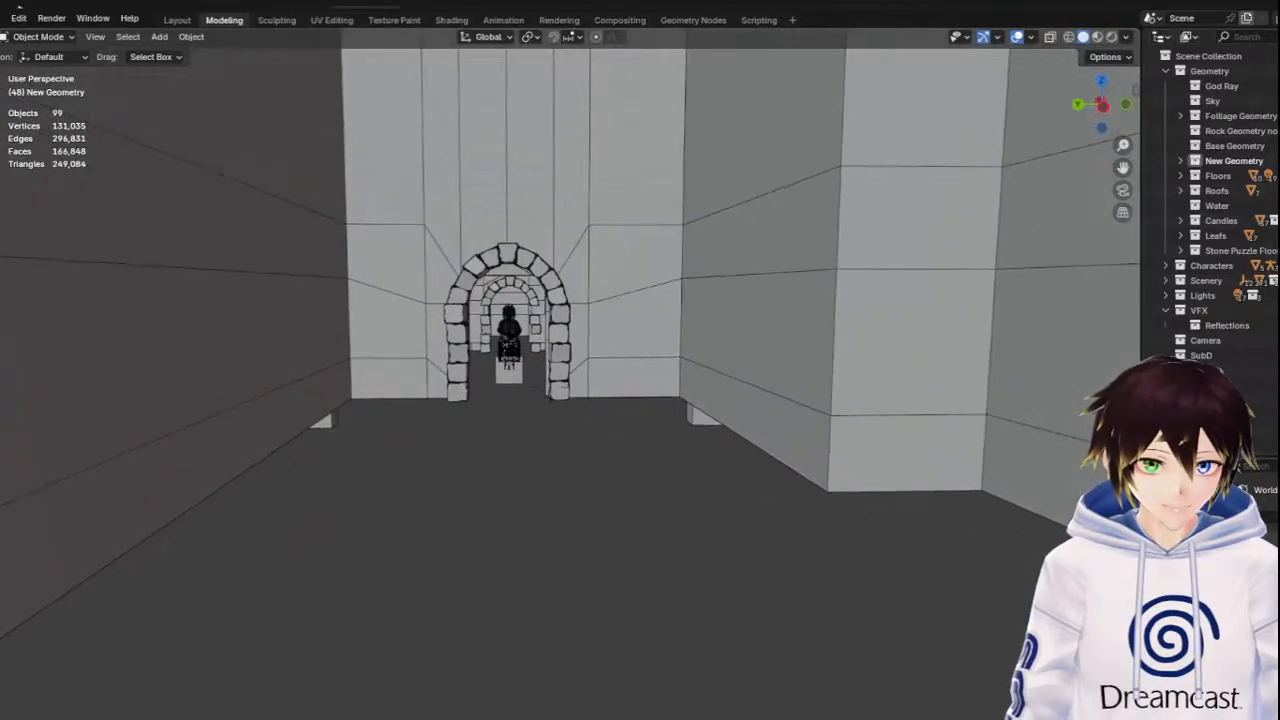
key("w")
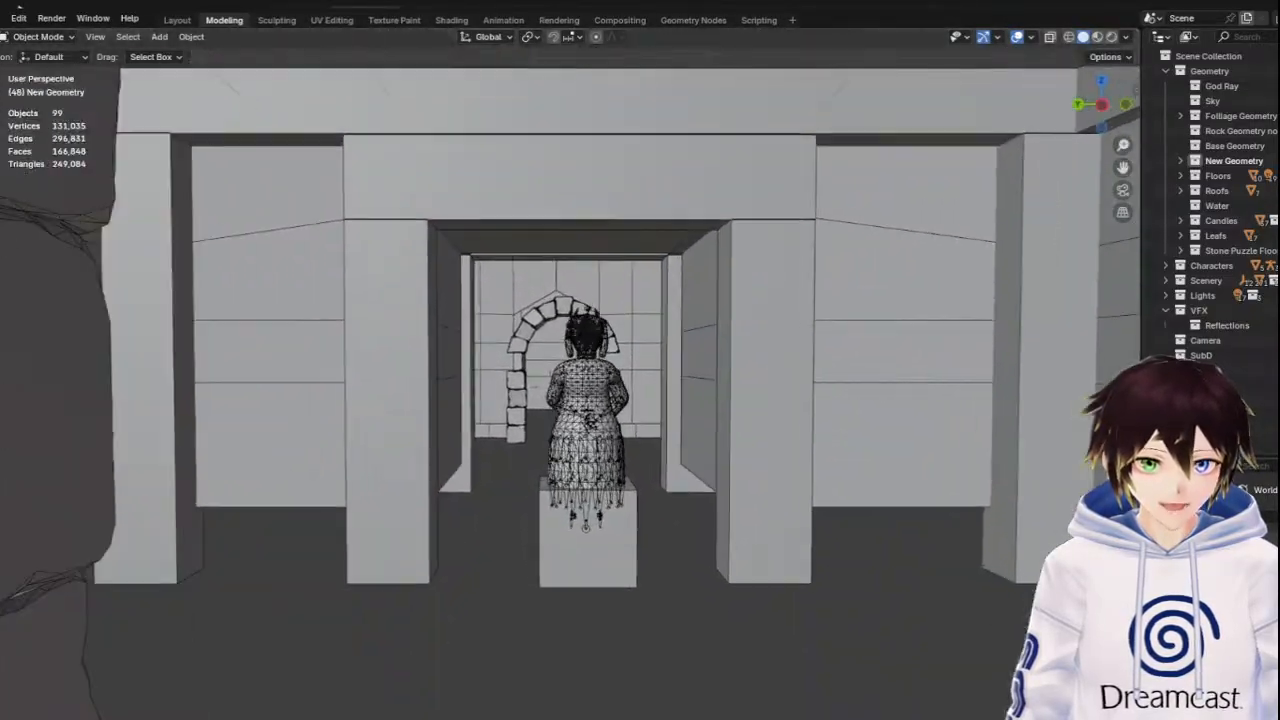
key("w")
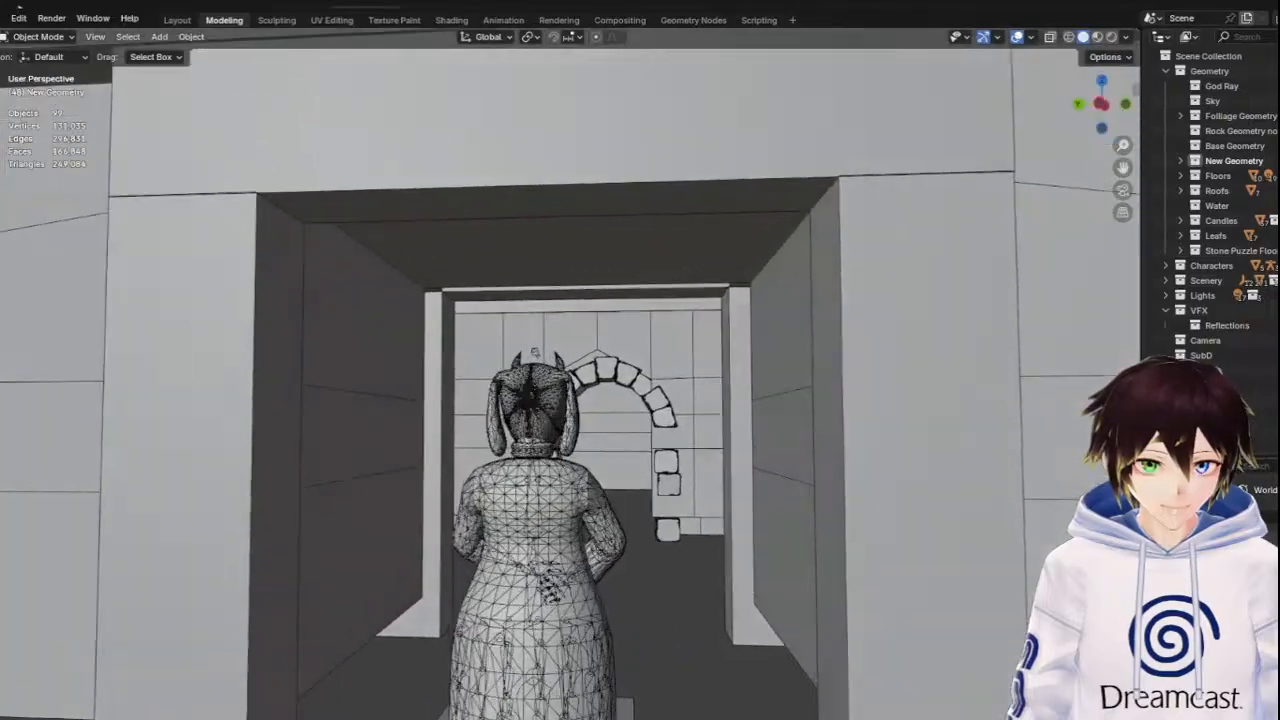
key("w")
key("w")
key("w")
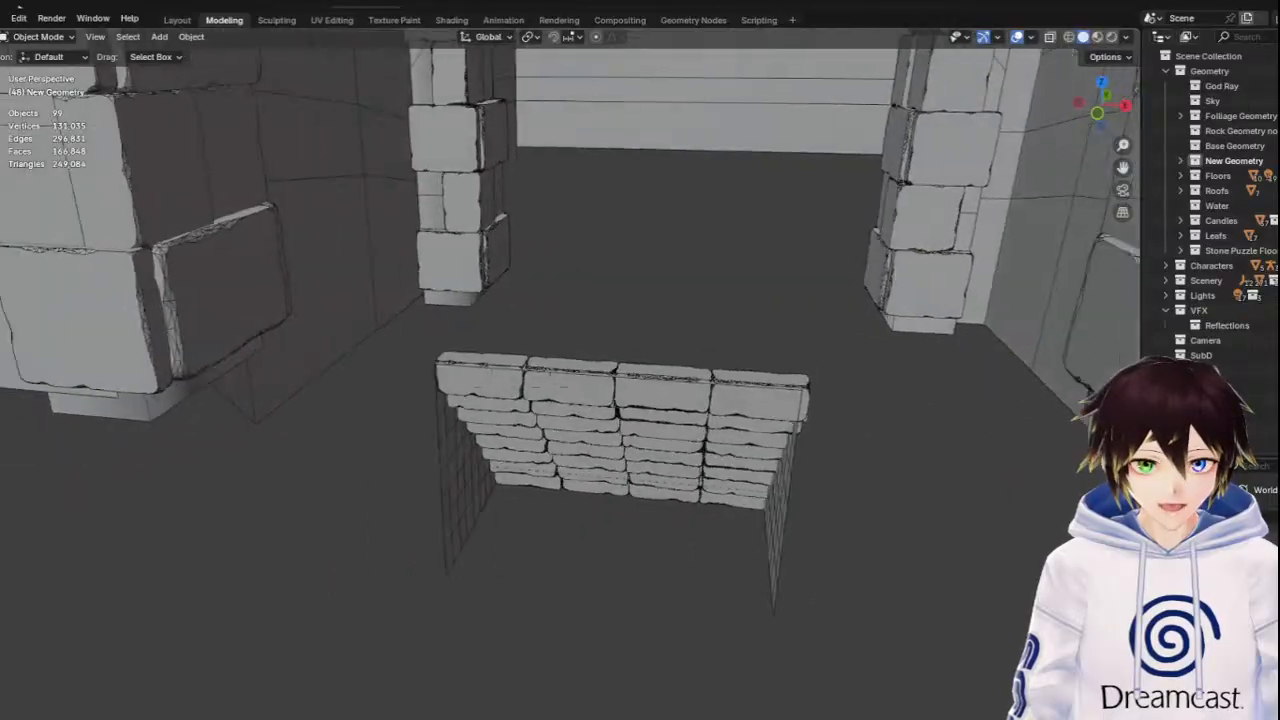
key("w")
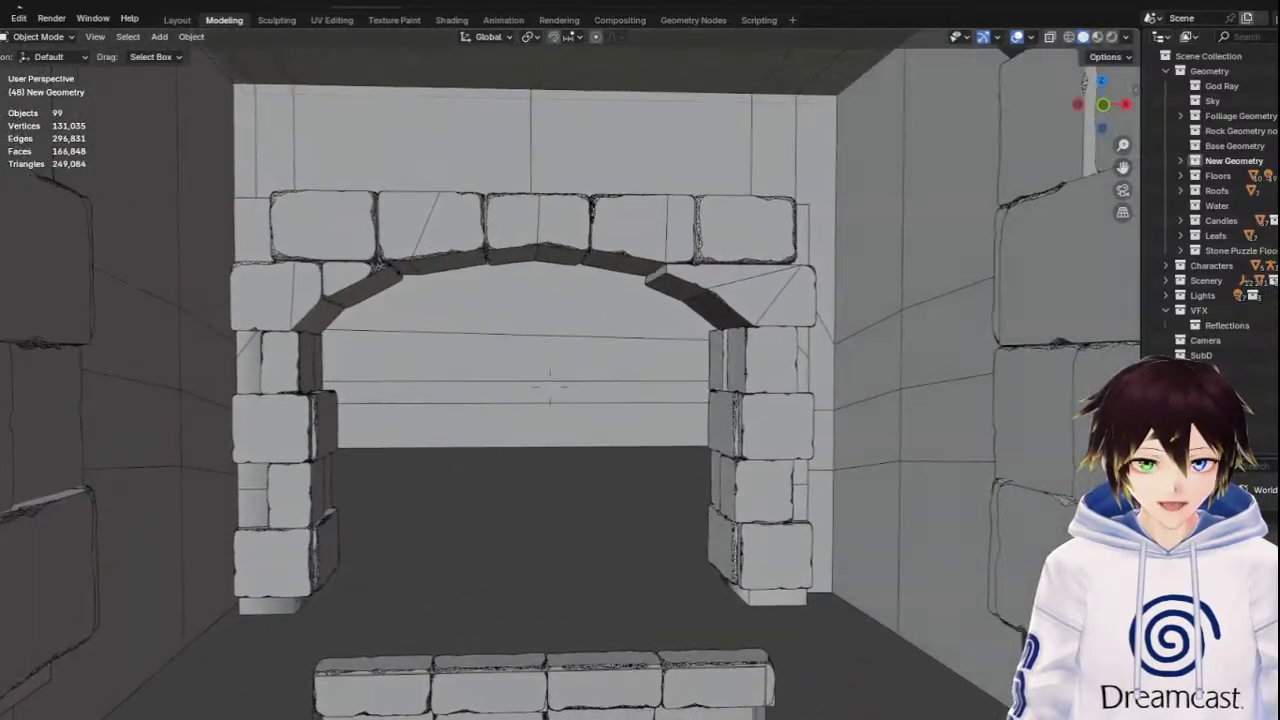
key("s")
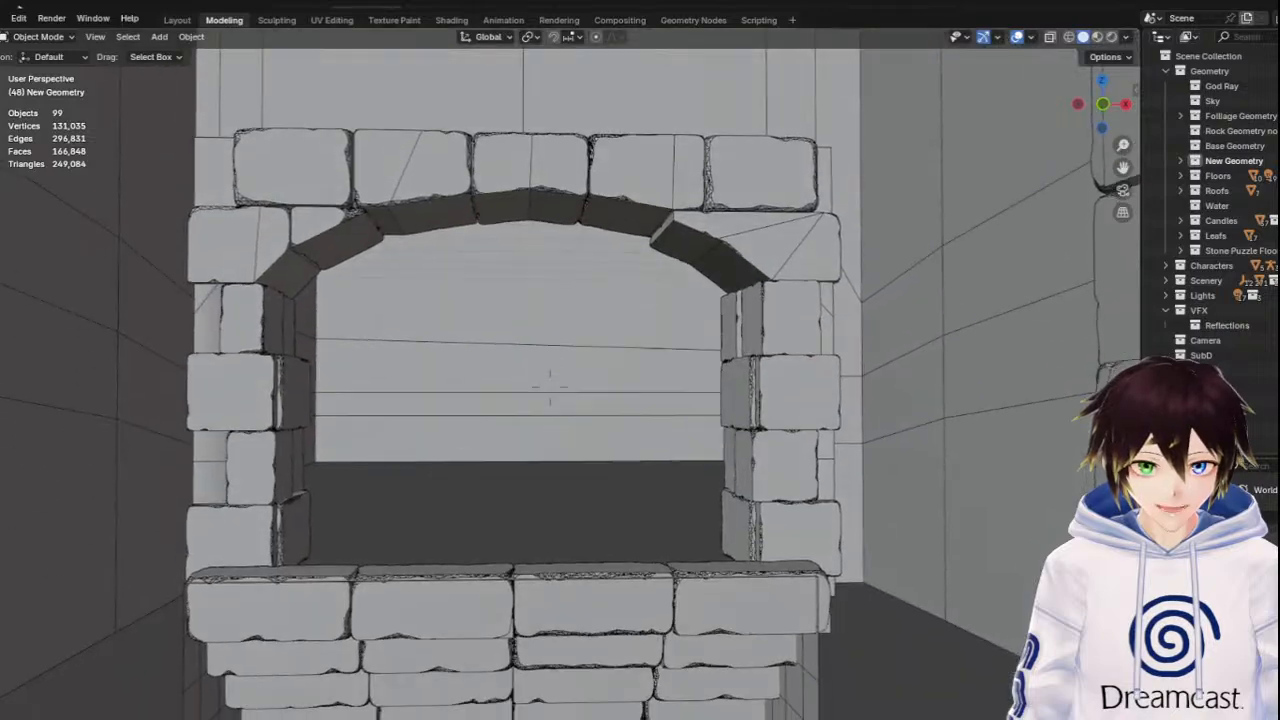
Fly through the large halls and their arched doorways back to the stairs archway, checking how the rooms connect
key("w")
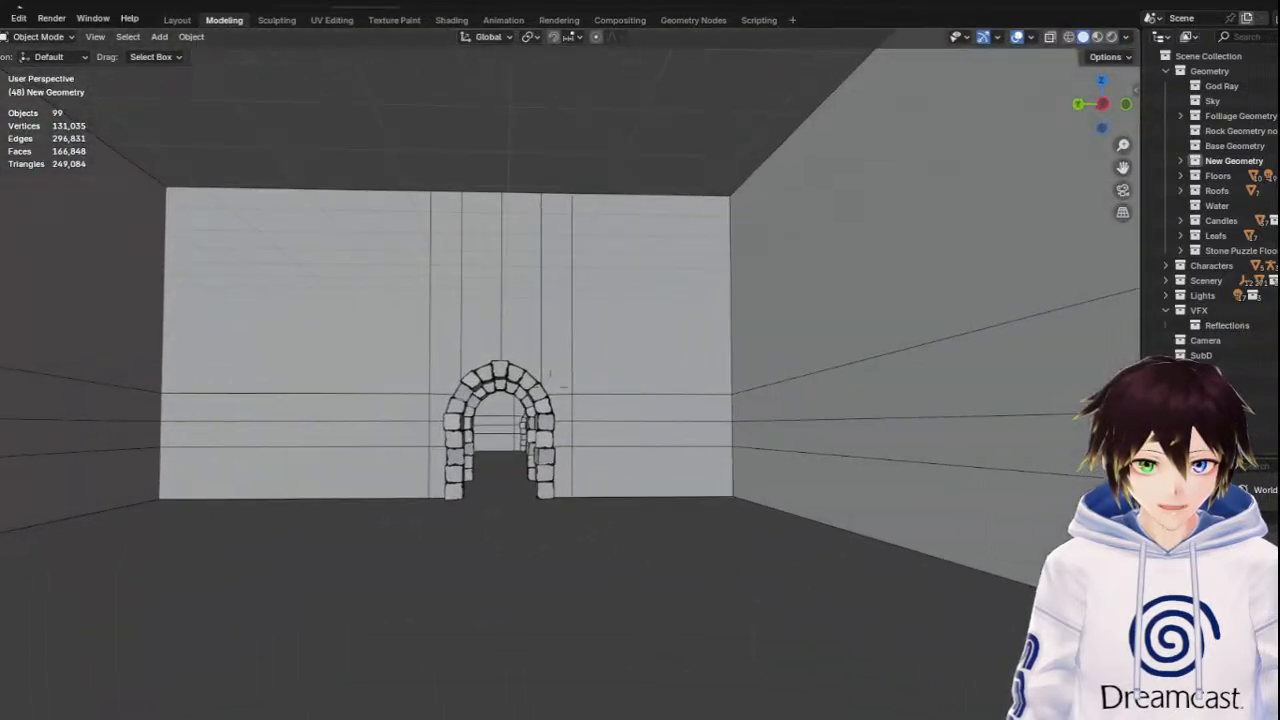
key("w")
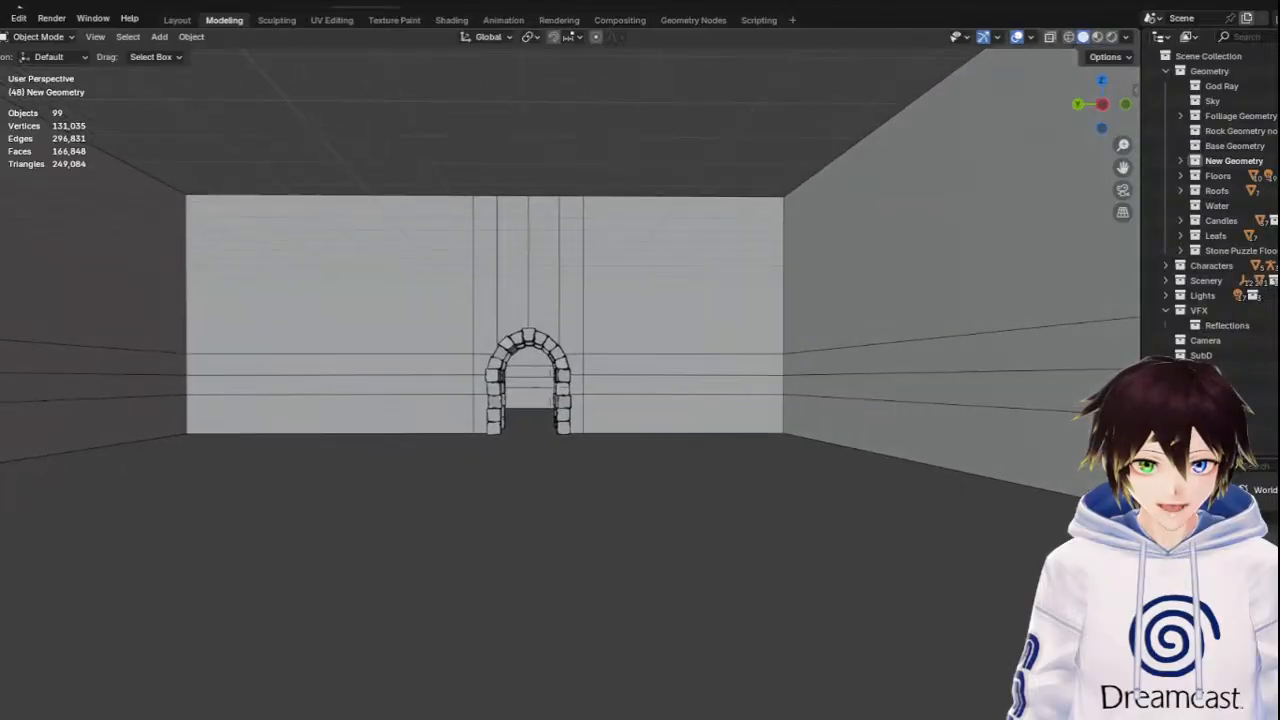
key("w")
key("s")
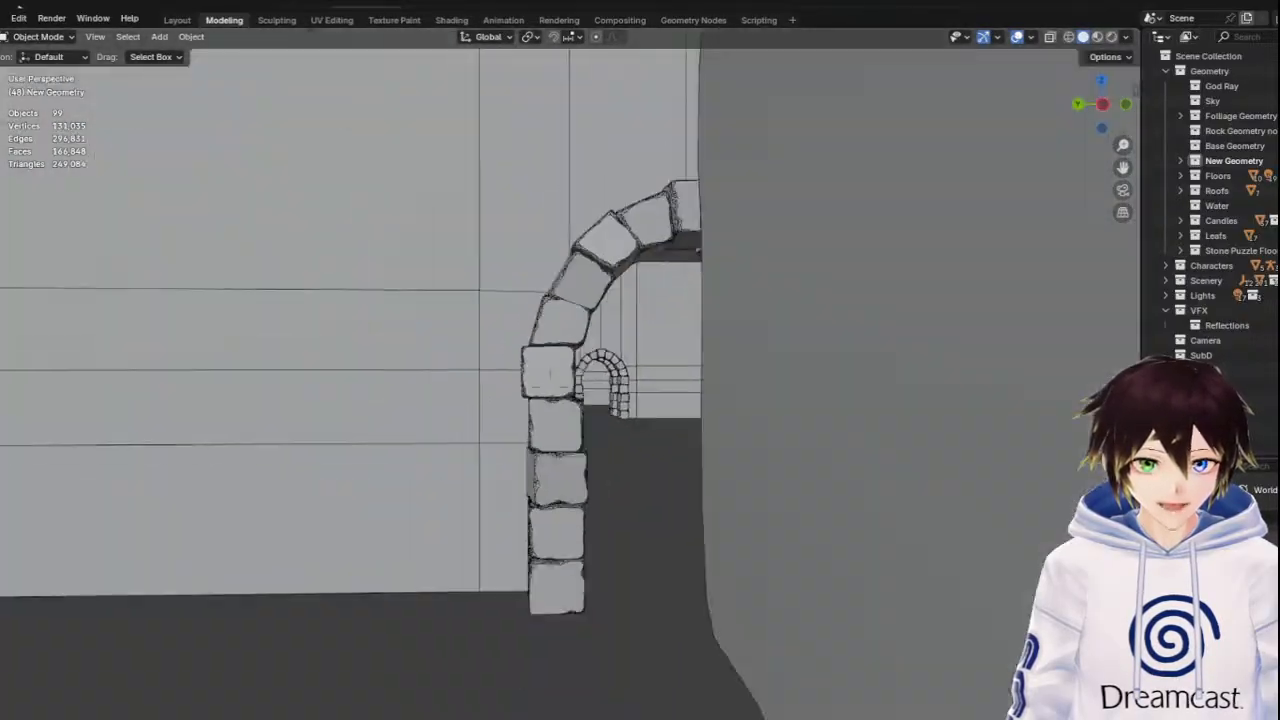
key("w")
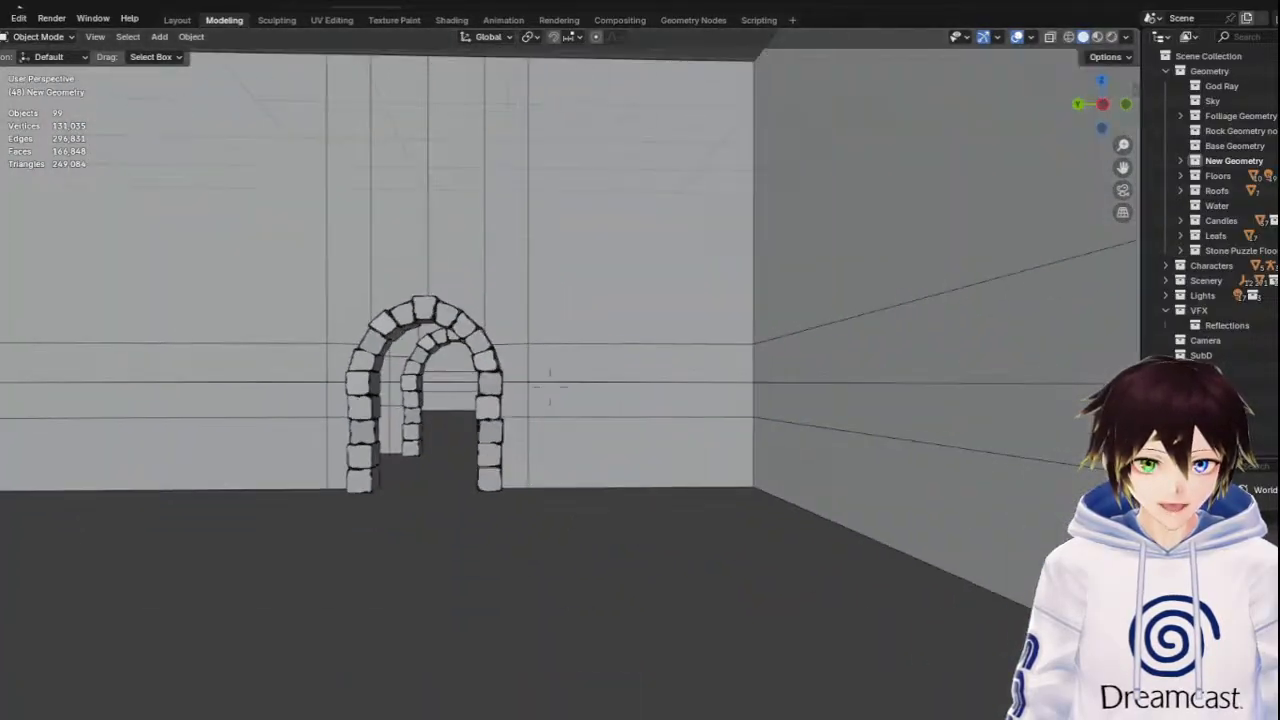
key("w")
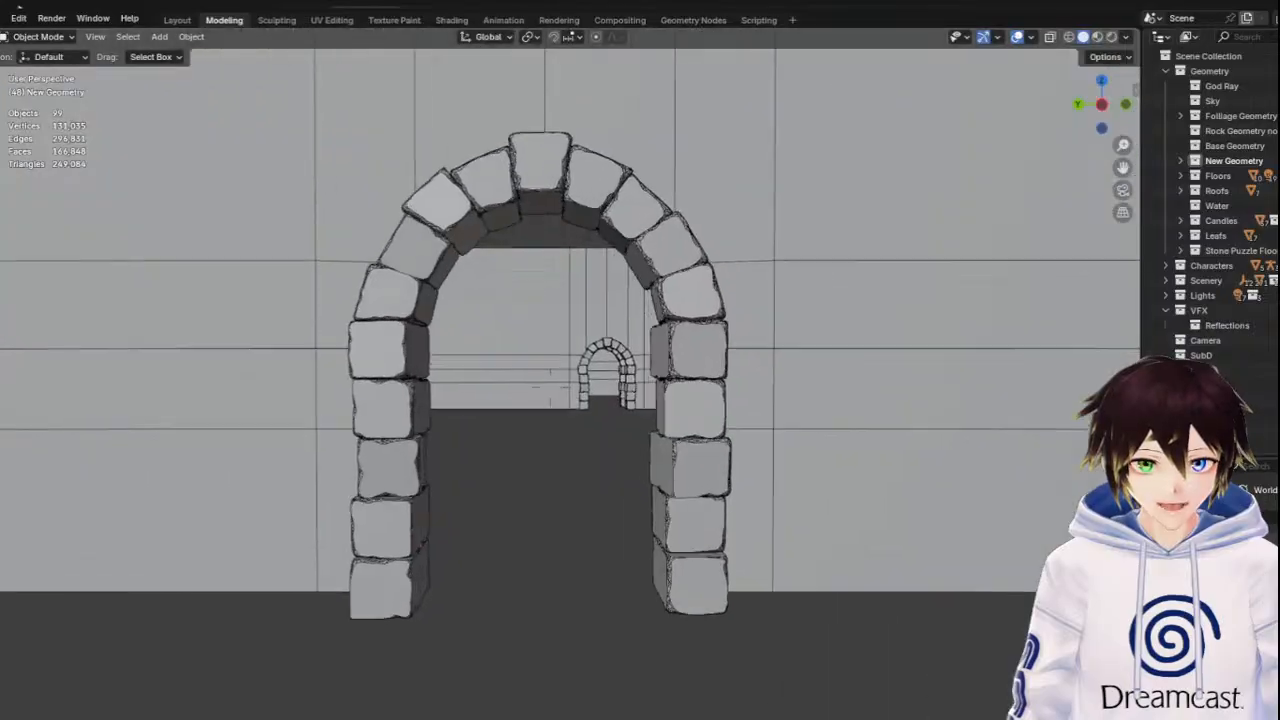
key("w")
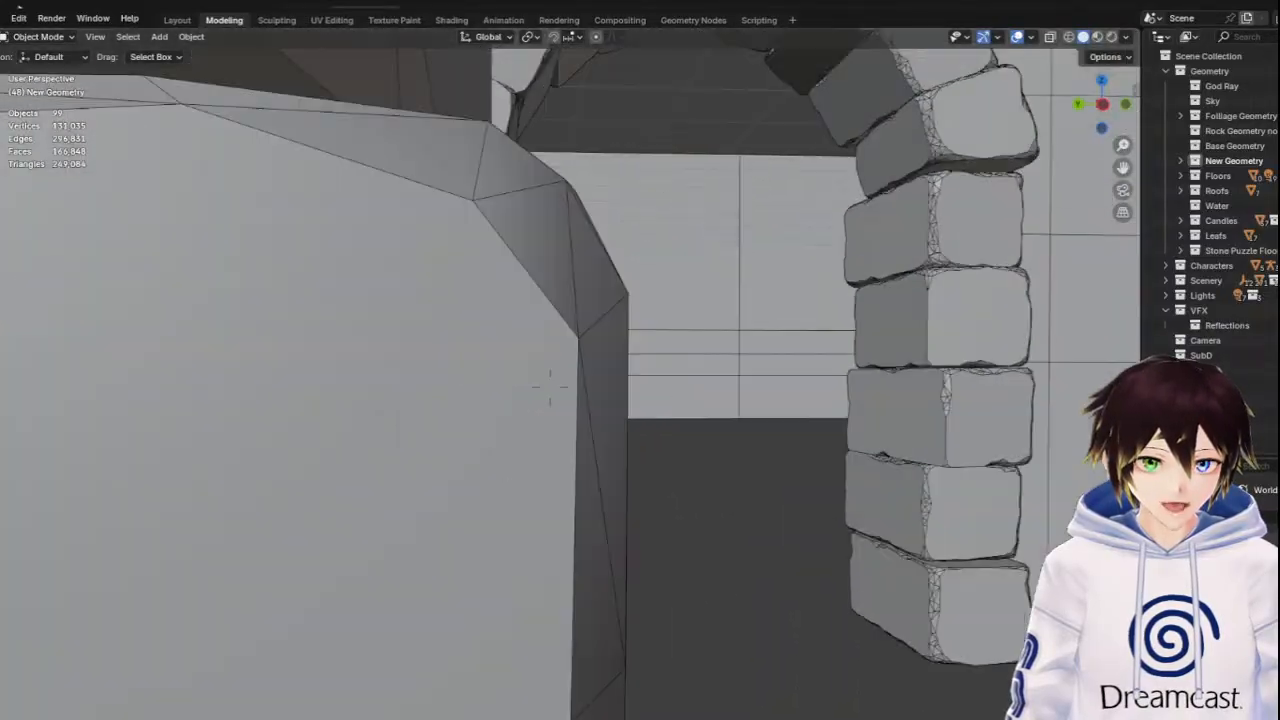
key("w")
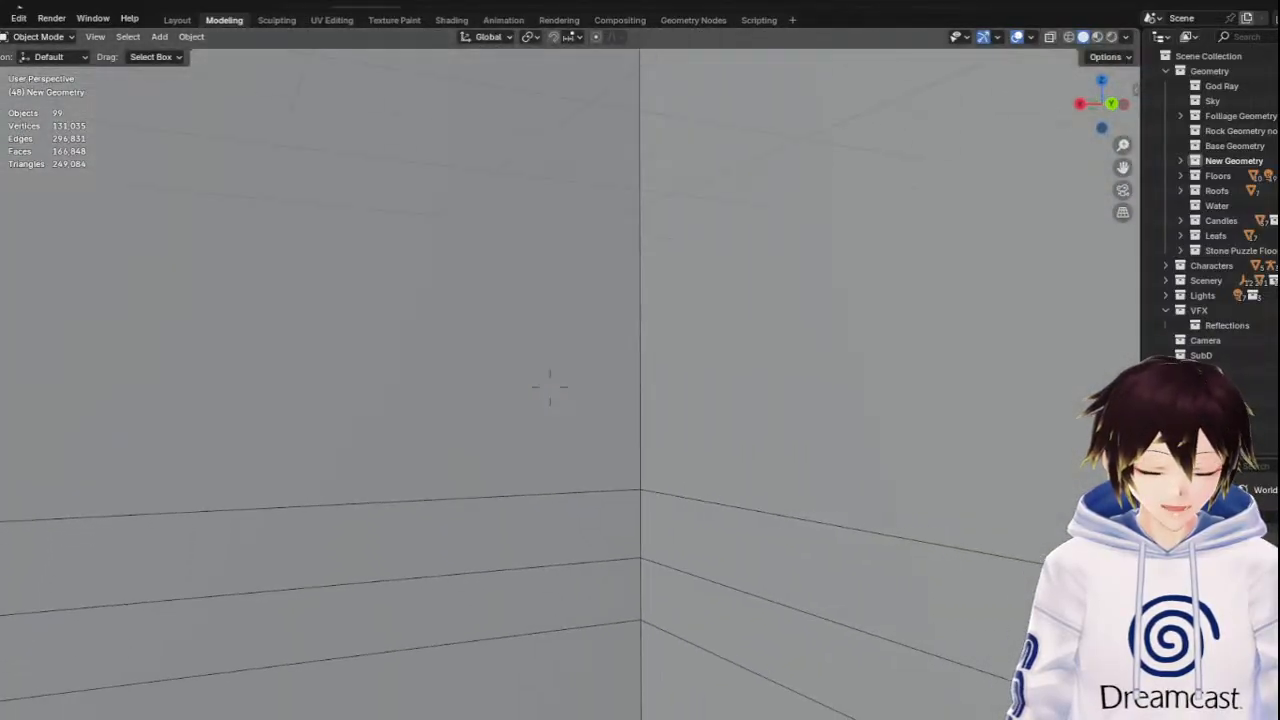
key("w")
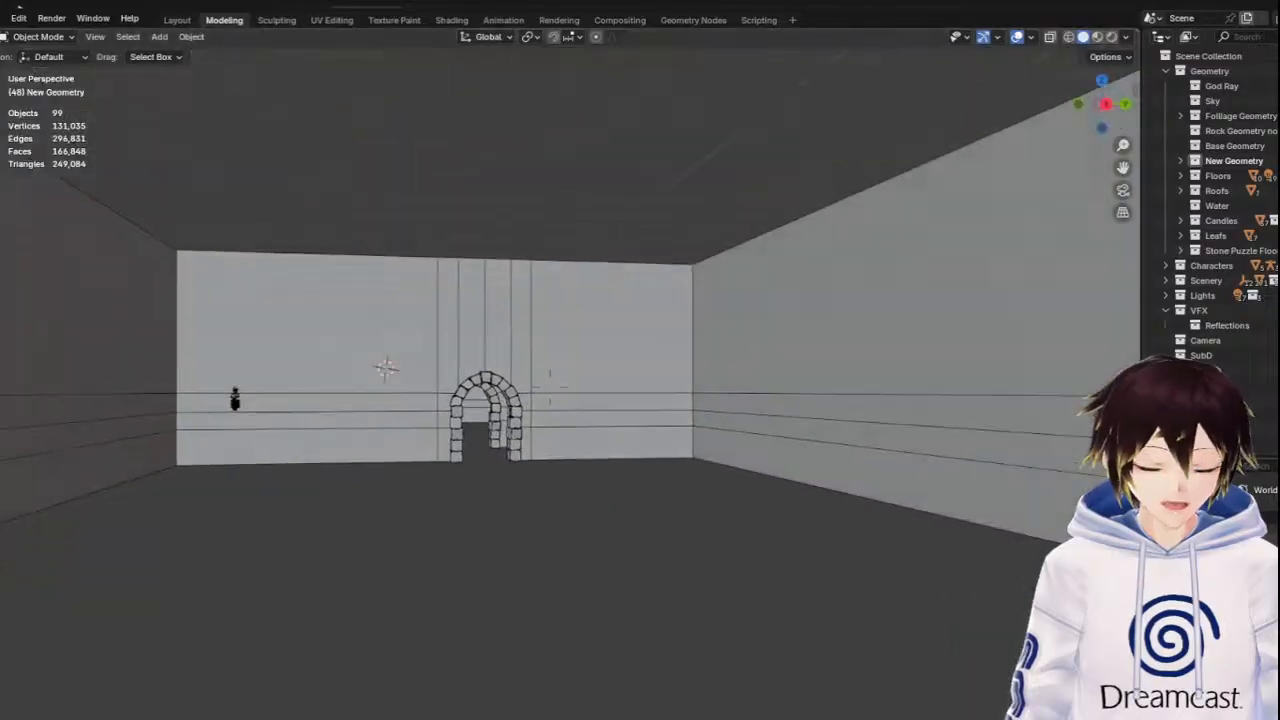
key("w")
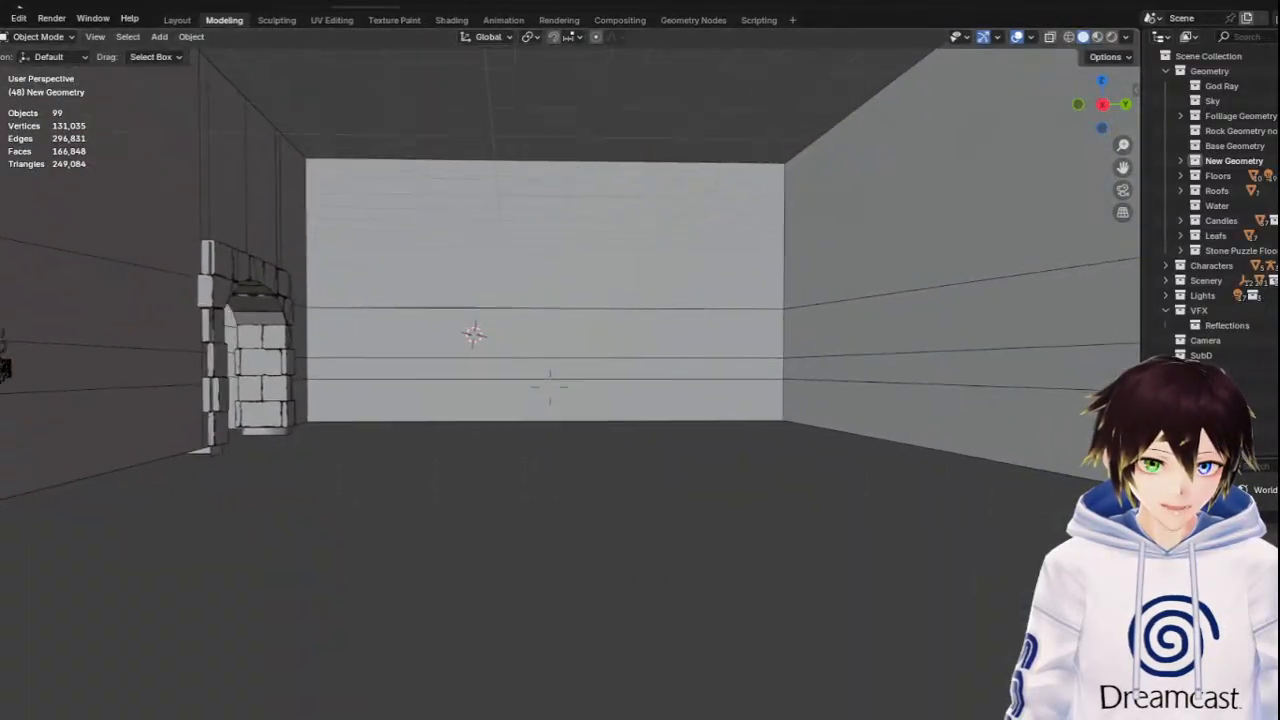
key("w")
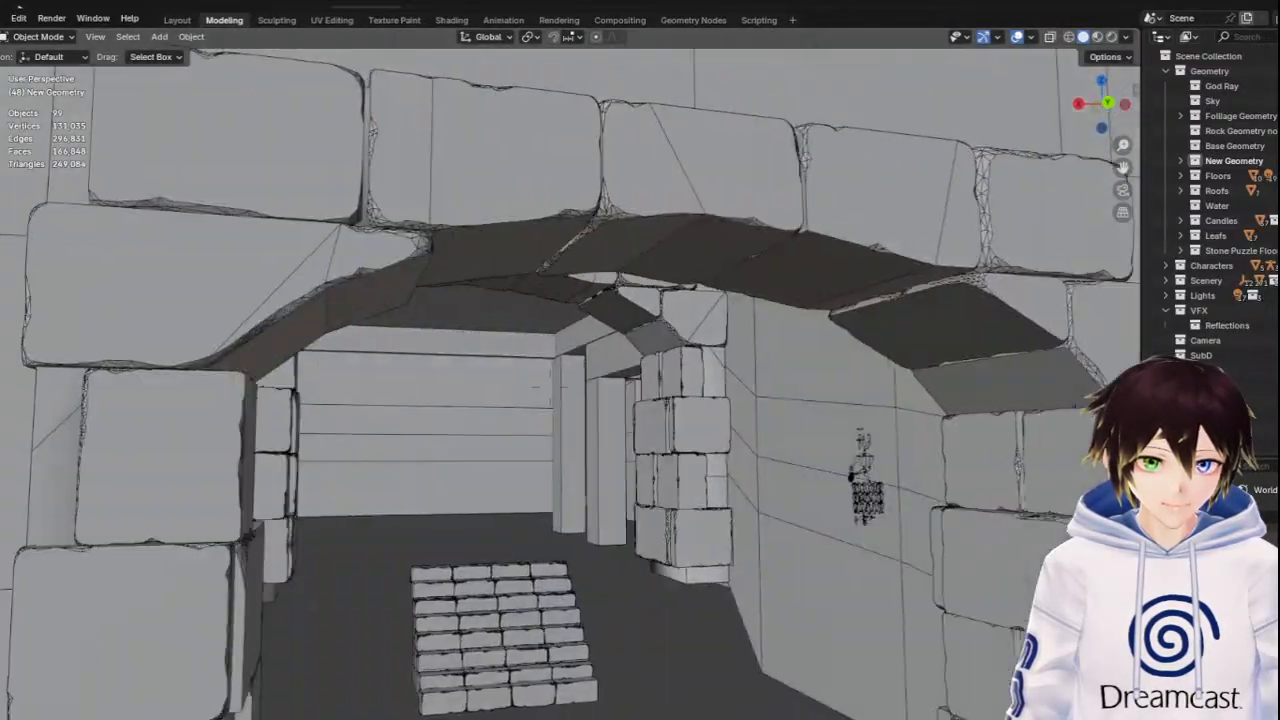
key("s")
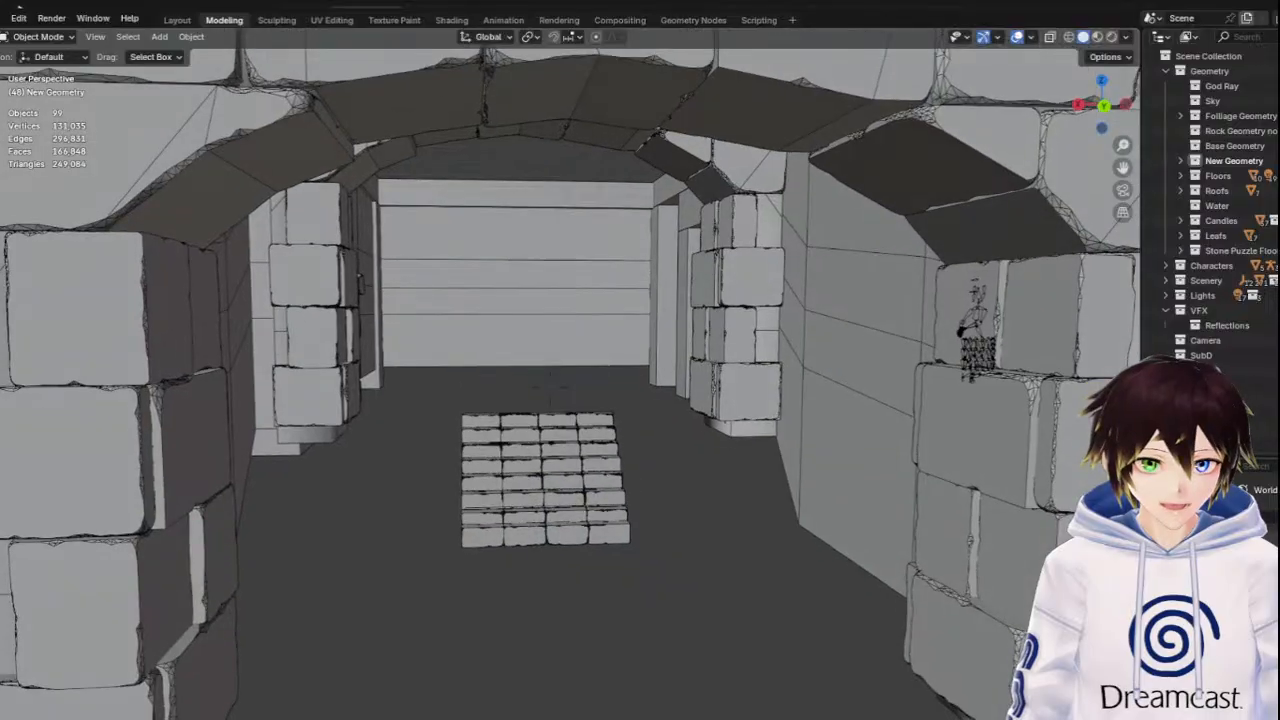
key("Escape")
Inspect the plank bridge room and the long corridor room beyond its archway from several distances, comparing their heights
left_click_drag(1121, 170, 803, 372)
middle_click_drag(672, 440, 789, 431)
scroll(756, 417, "up", 2)
scroll(789, 431, "up", 1)
scroll(926, 289, "down", 1)
scroll(940, 290, "up", 1)
middle_click_drag(954, 292, 911, 325)
scroll(945, 286, "down", 3)
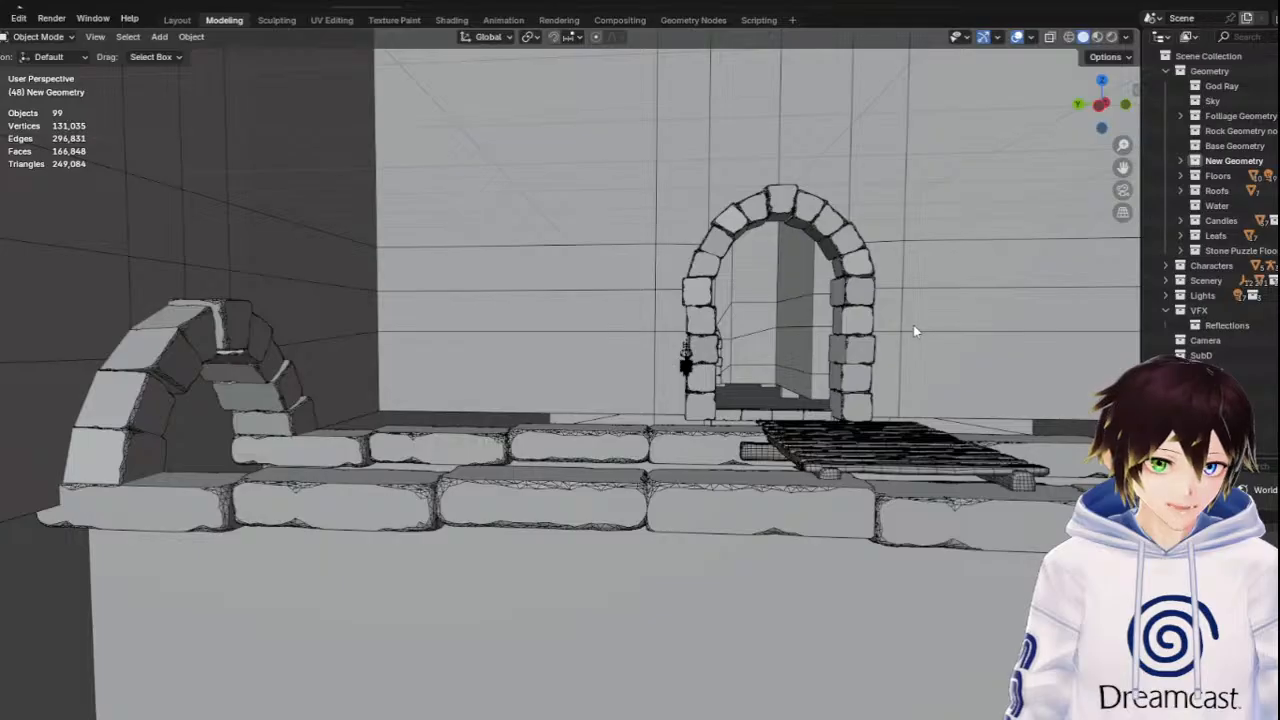
scroll(912, 330, "down", 5)
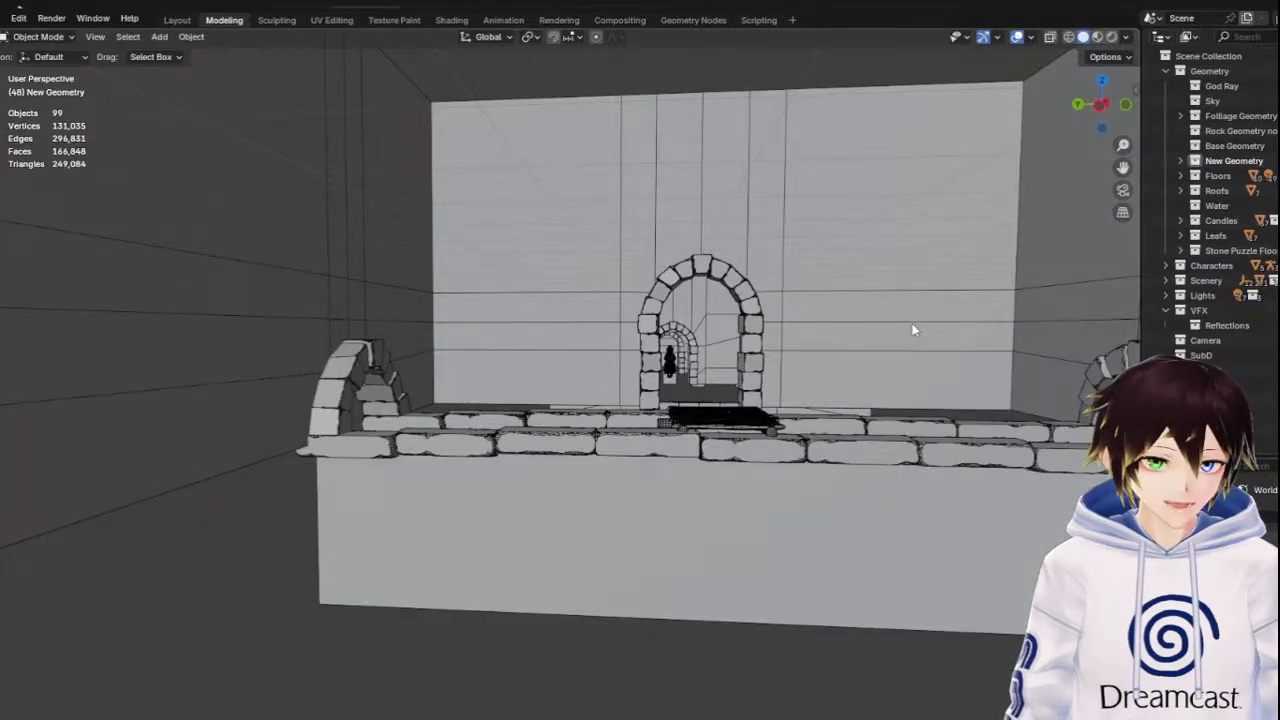
scroll(910, 323, "down", 4)
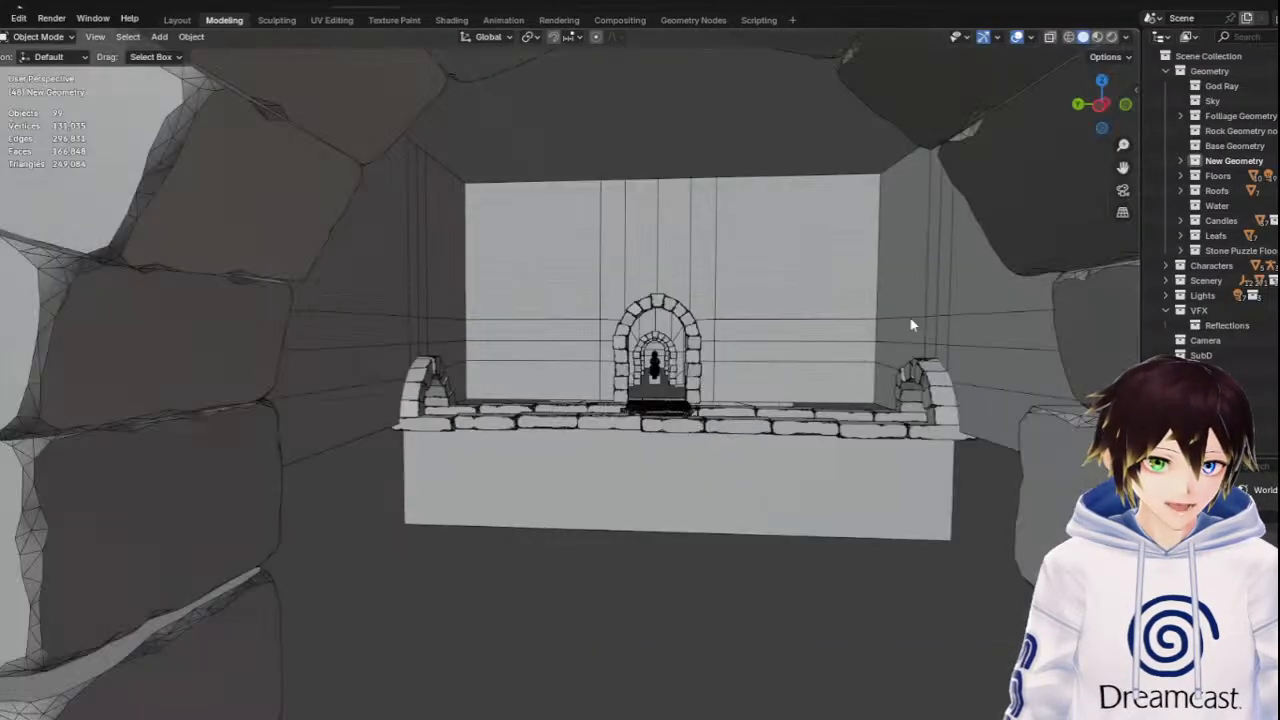
scroll(911, 323, "down", 3)
scroll(911, 323, "up", 7)
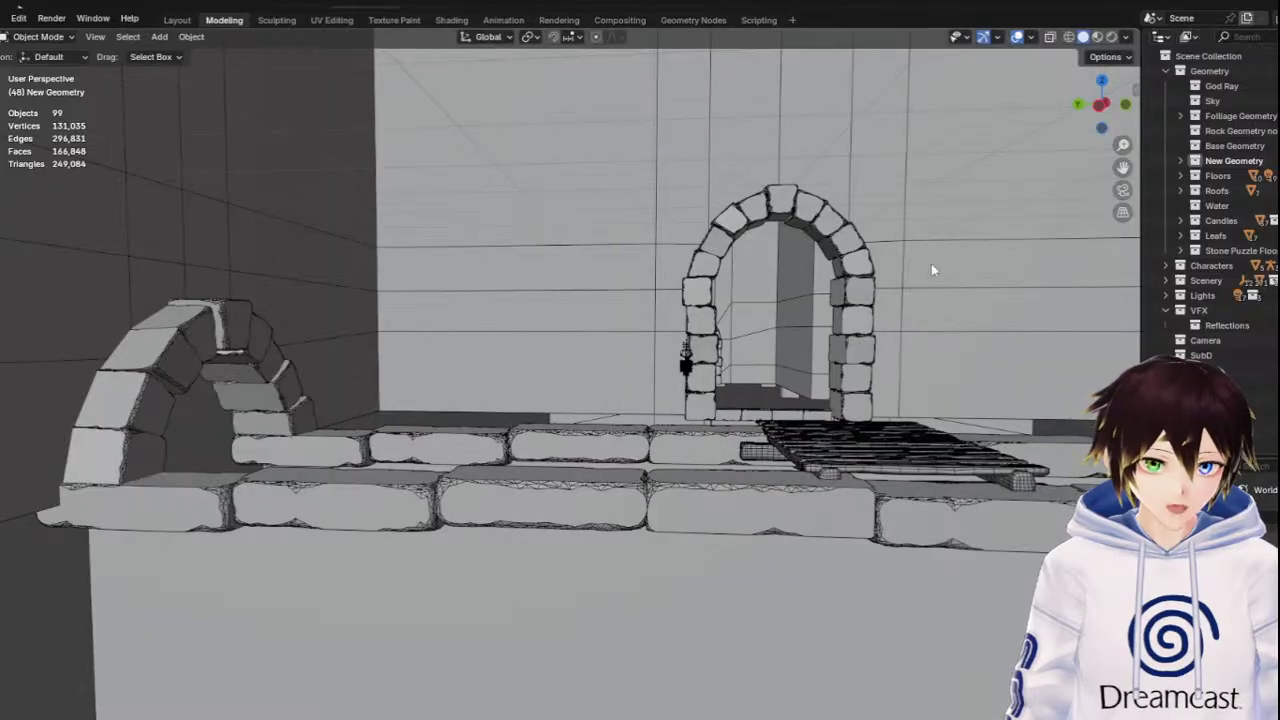
left_click_drag(1123, 169, 1101, 183)
scroll(935, 347, "down", 2)
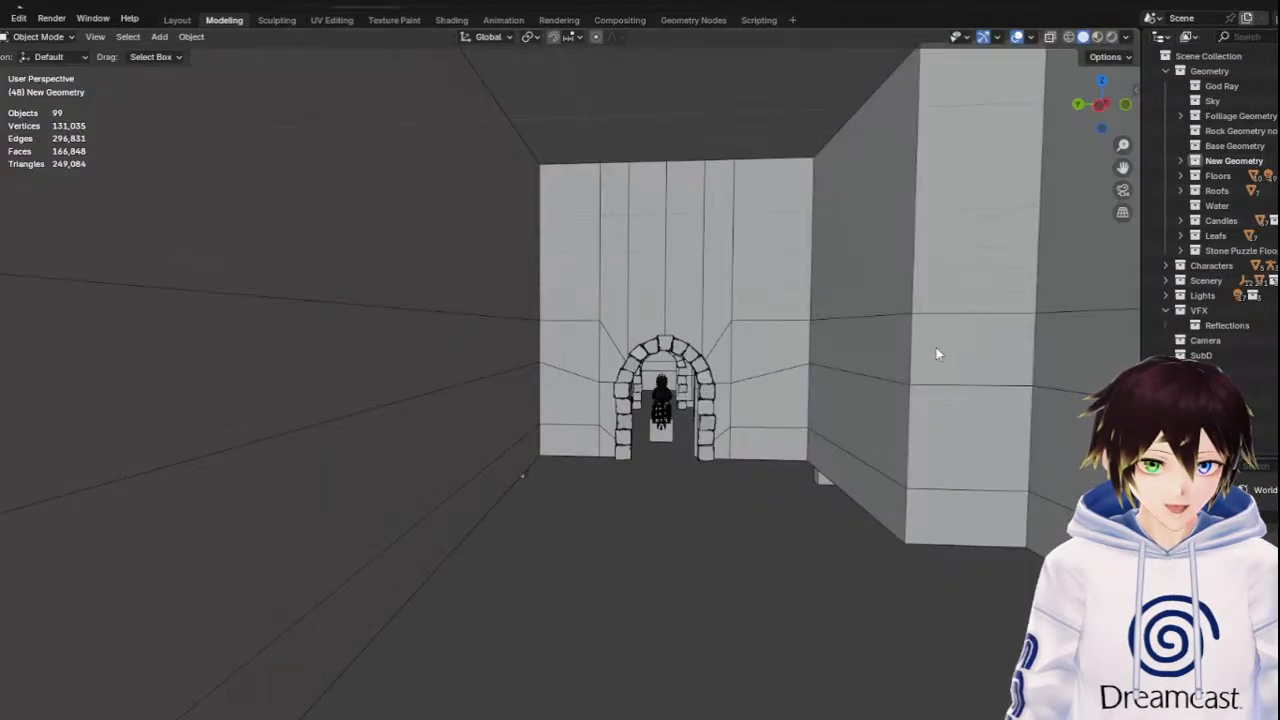
Lower the top row of vertices of the long corridor room by 1.1621 m along Z, box-selecting them in front wireframe view
left_click(811, 280)
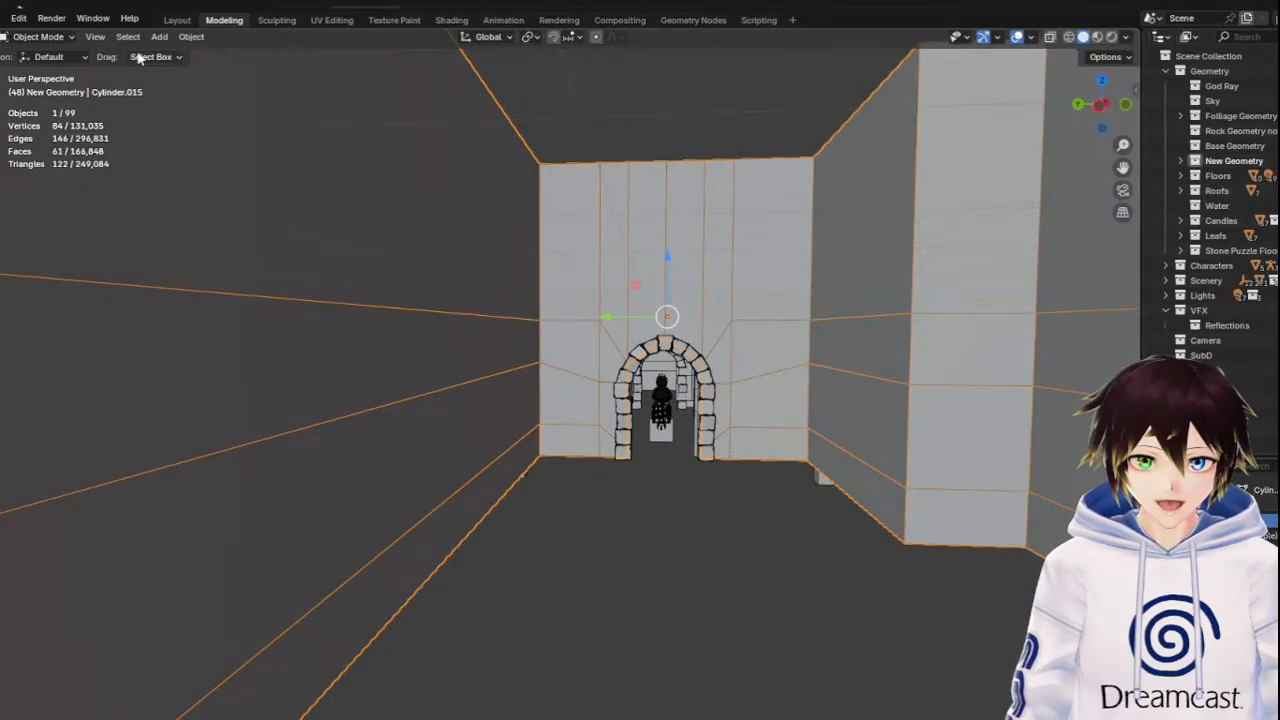
left_click(69, 38)
left_click(62, 71)
middle_click_drag(700, 238, 535, 260)
scroll(545, 262, "down", 4)
left_click(78, 37)
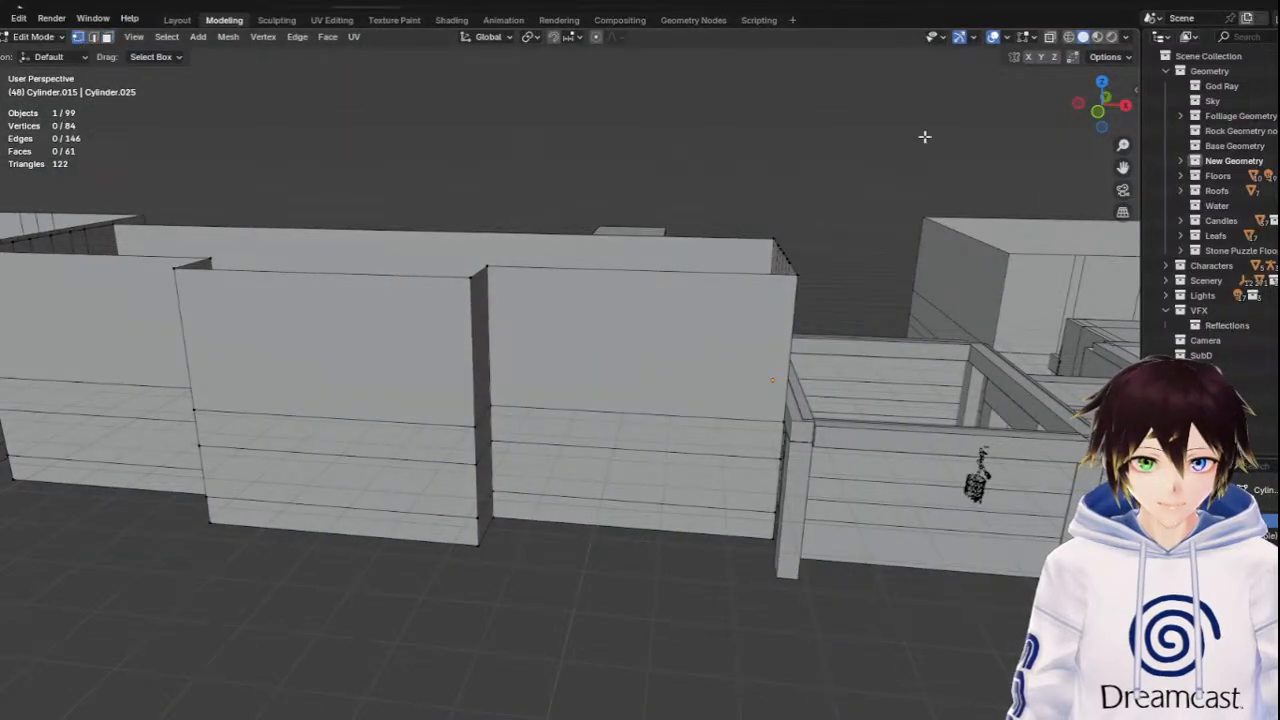
left_click(1108, 122)
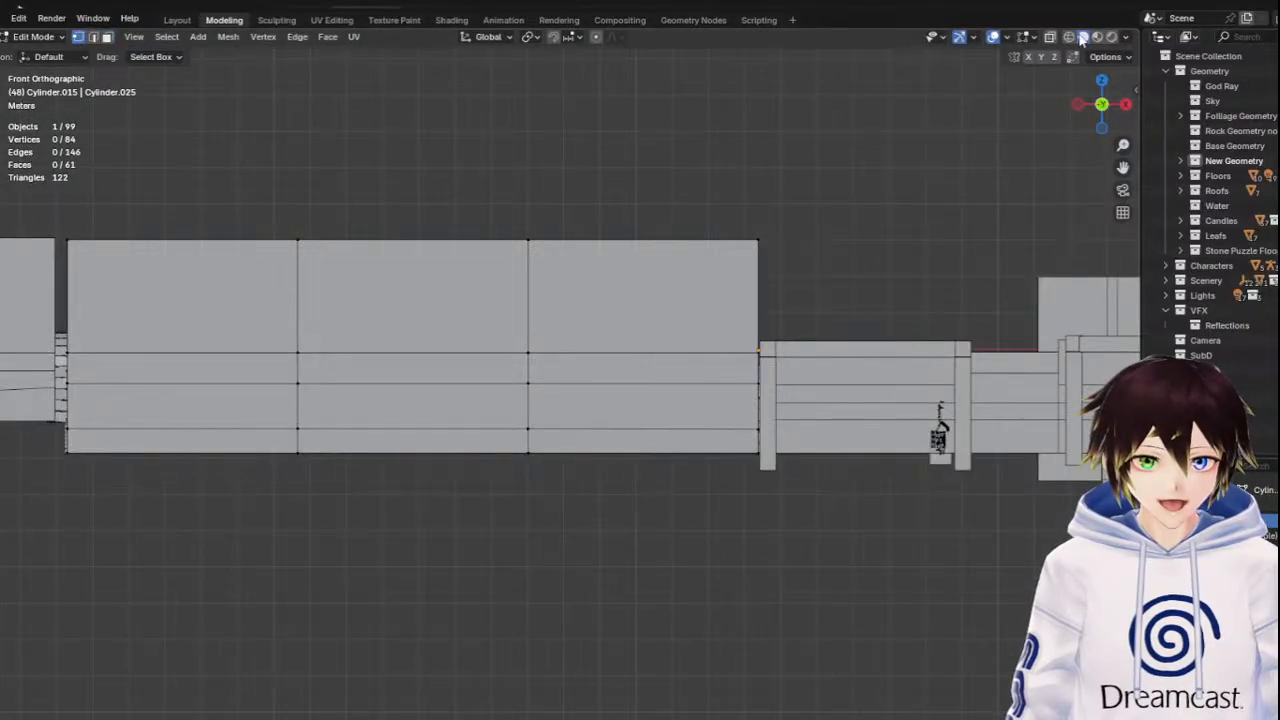
left_click(1049, 37)
scroll(845, 280, "down", 1)
left_click_drag(845, 280, 102, 155)
left_click_drag(436, 207, 439, 251)
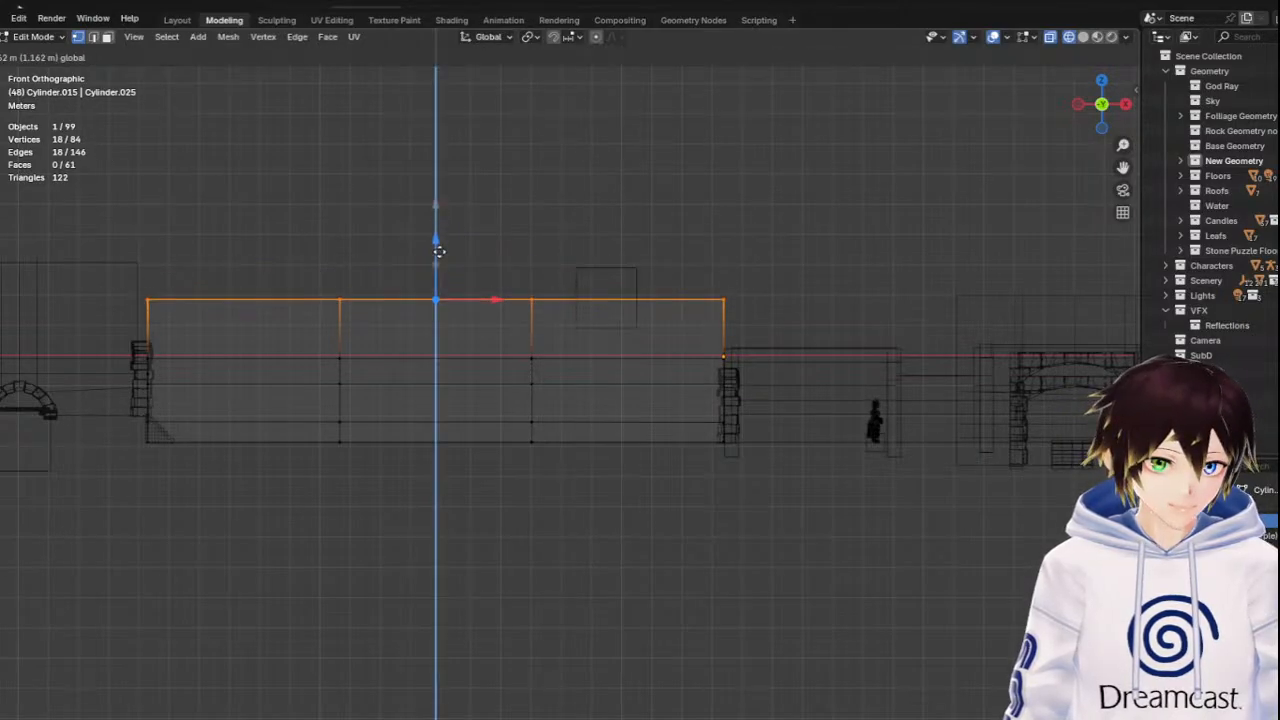
left_click_drag(439, 251, 440, 253)
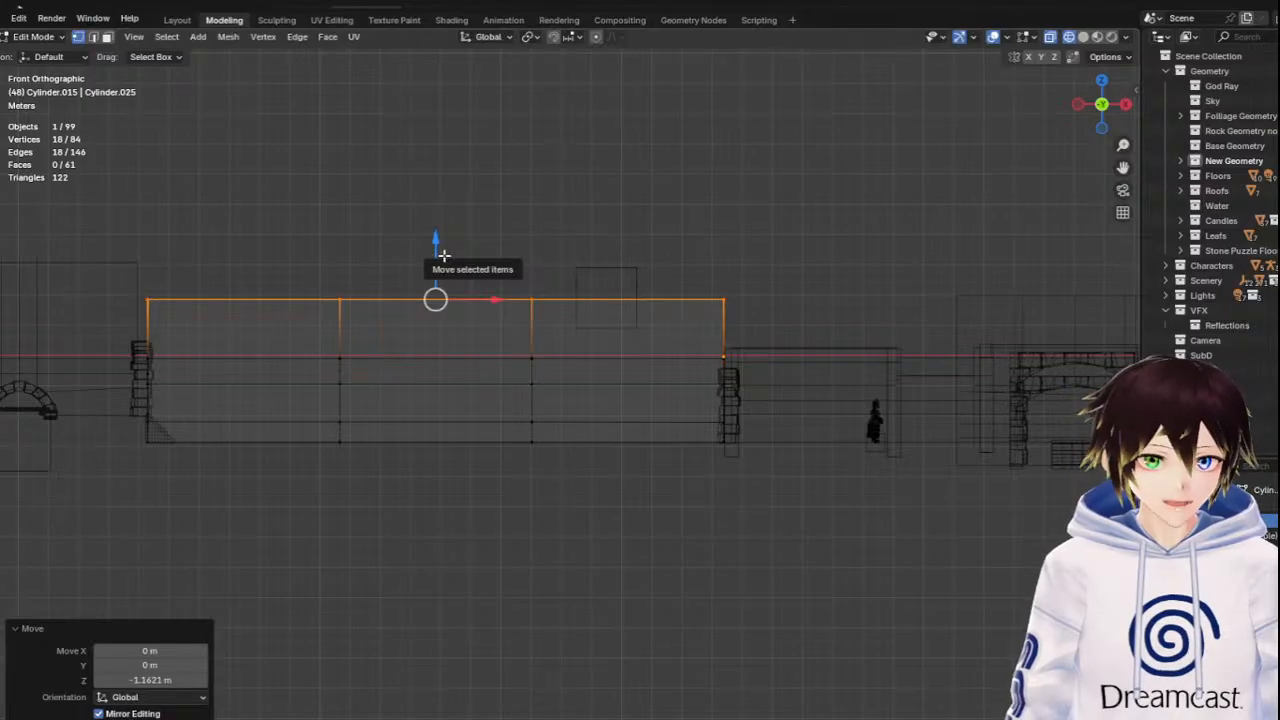
middle_click_drag(456, 279, 515, 295)
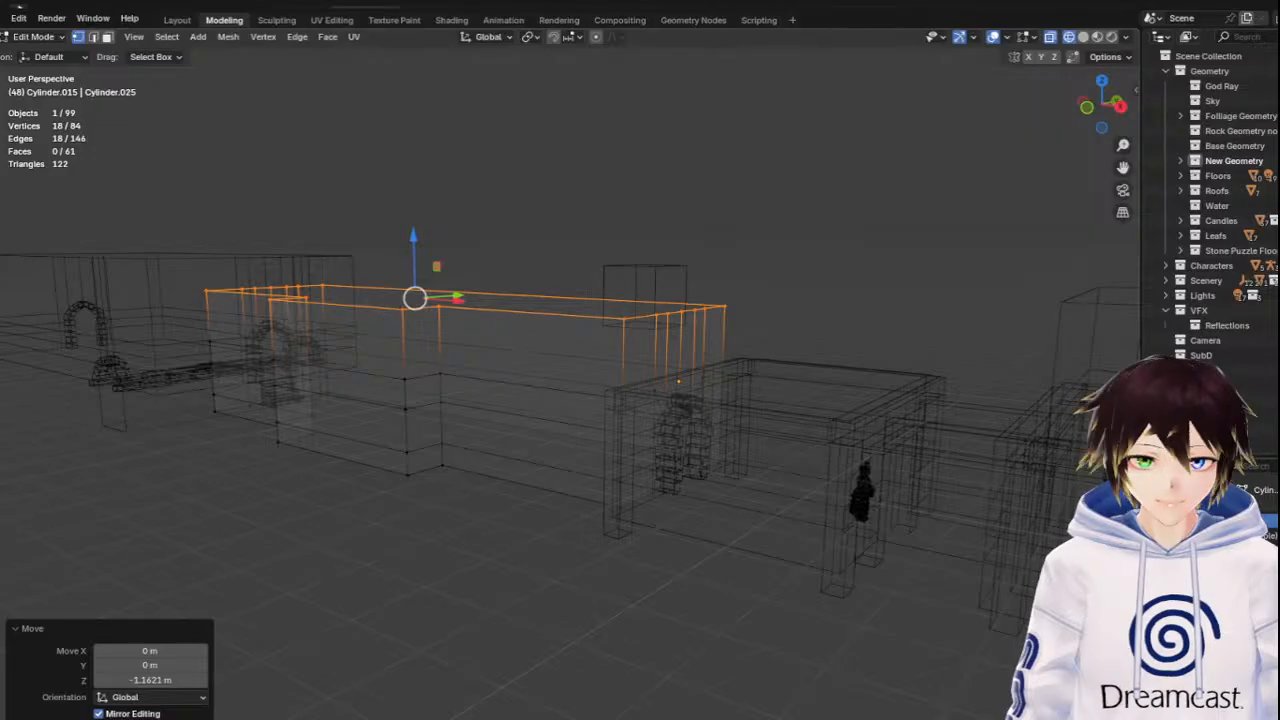
Return to Object Mode with solid shading and fly through the bridge room into the corridor room to check its ceiling height
left_click(33, 36)
left_click(40, 58)
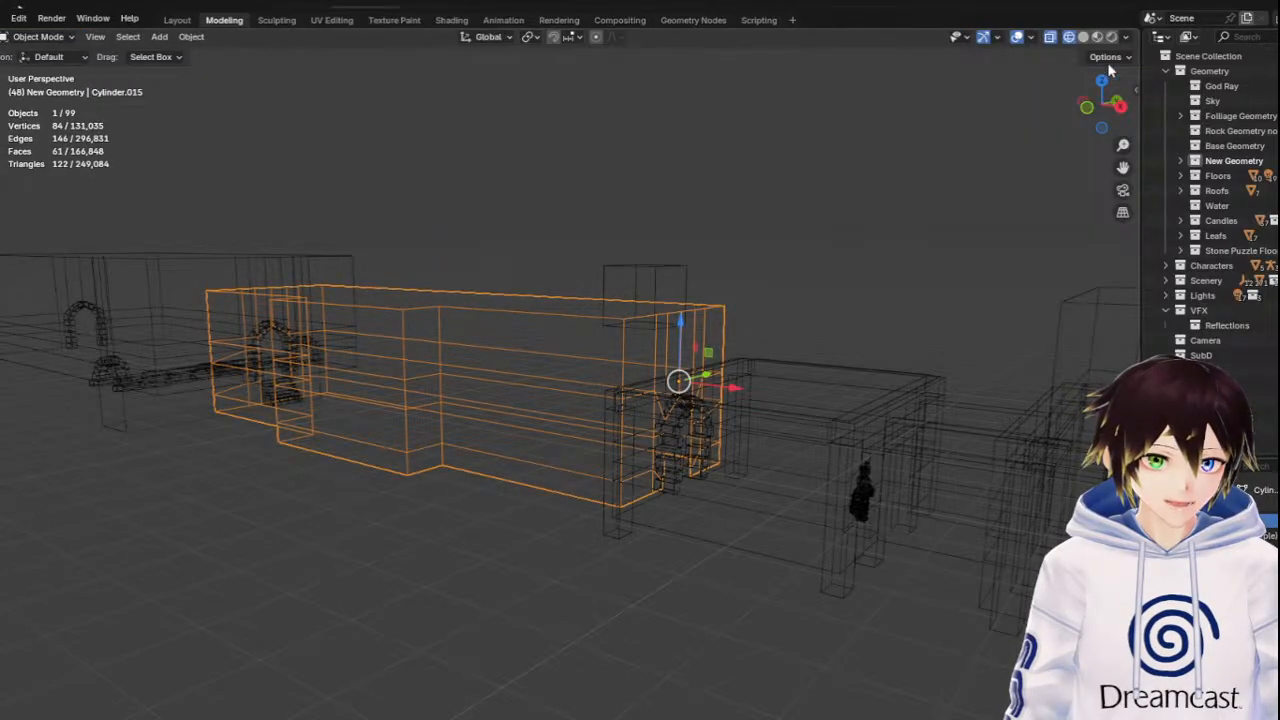
left_click(1080, 37)
key("w")
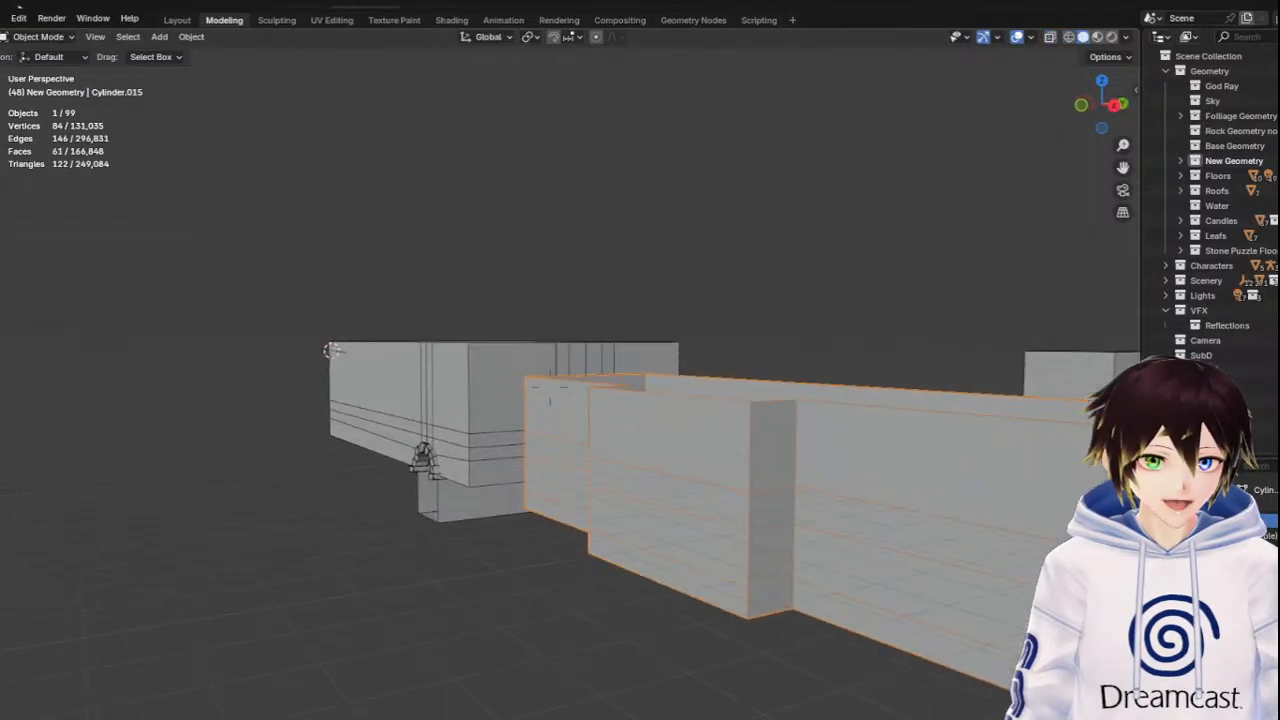
key("w")
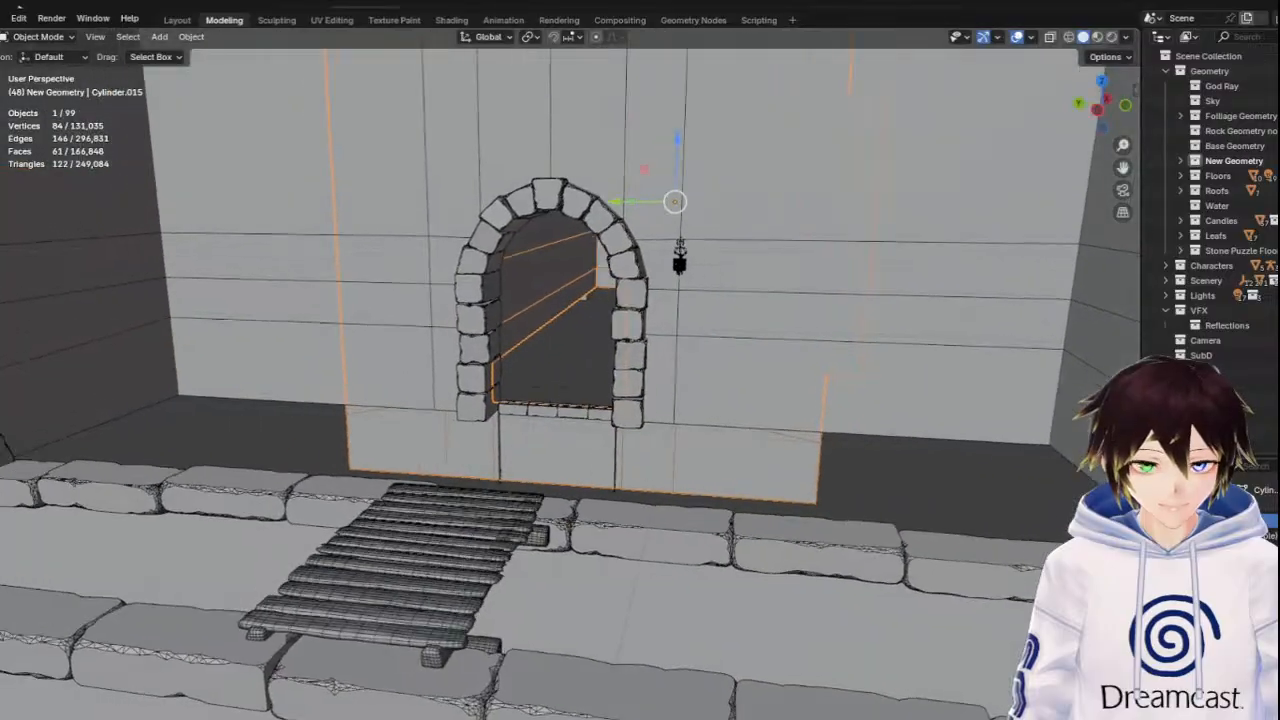
key("w")
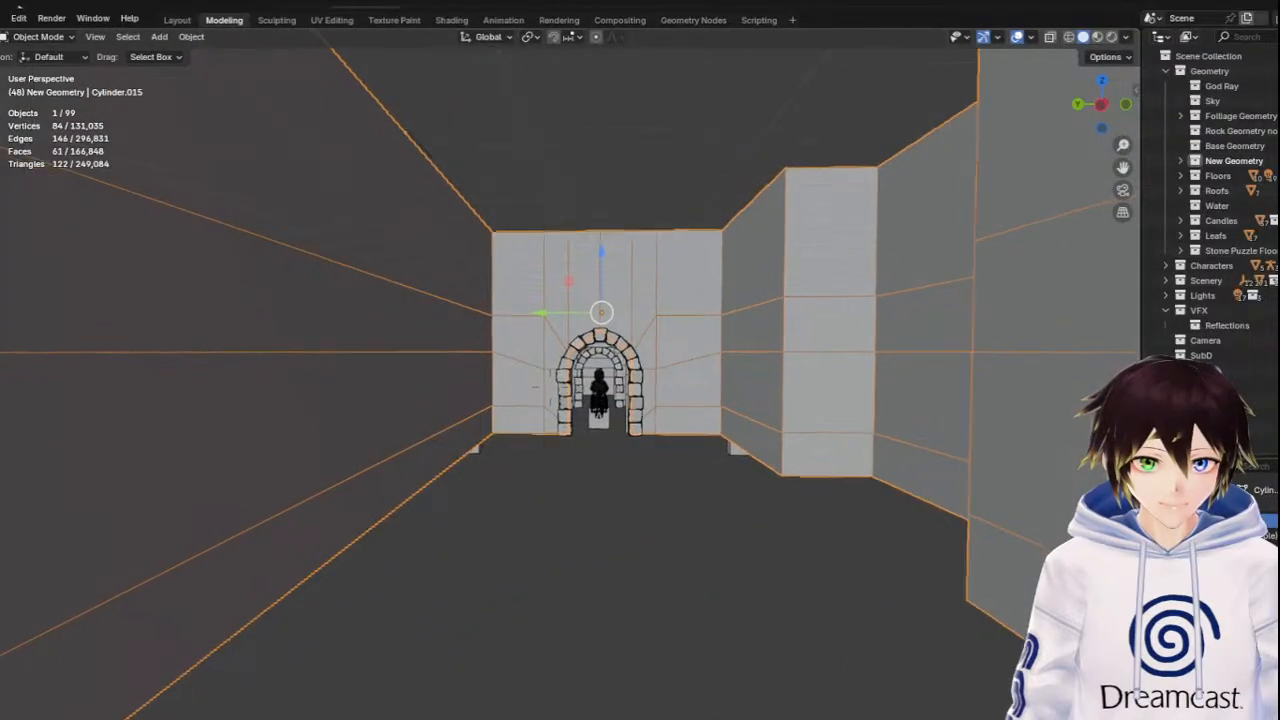
key("w")
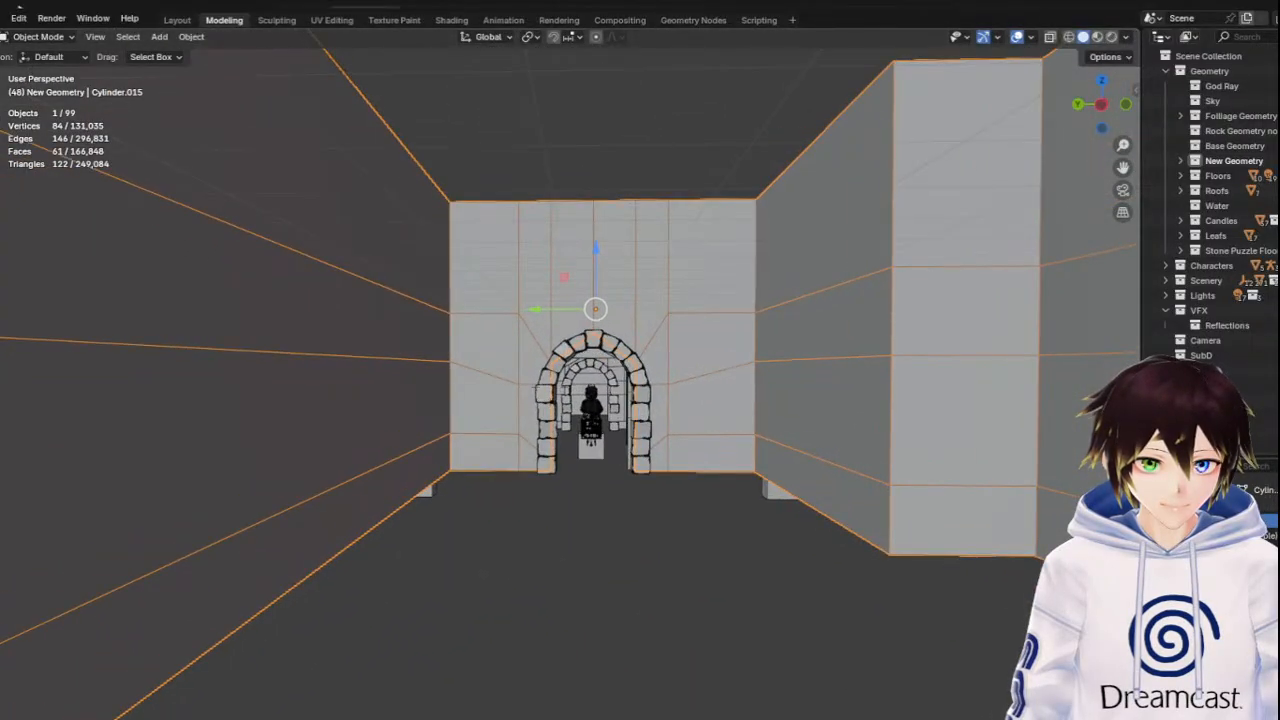
Fly through the long corridor room and its archway toward the statue room, checking the room's height and proportions
key("w")
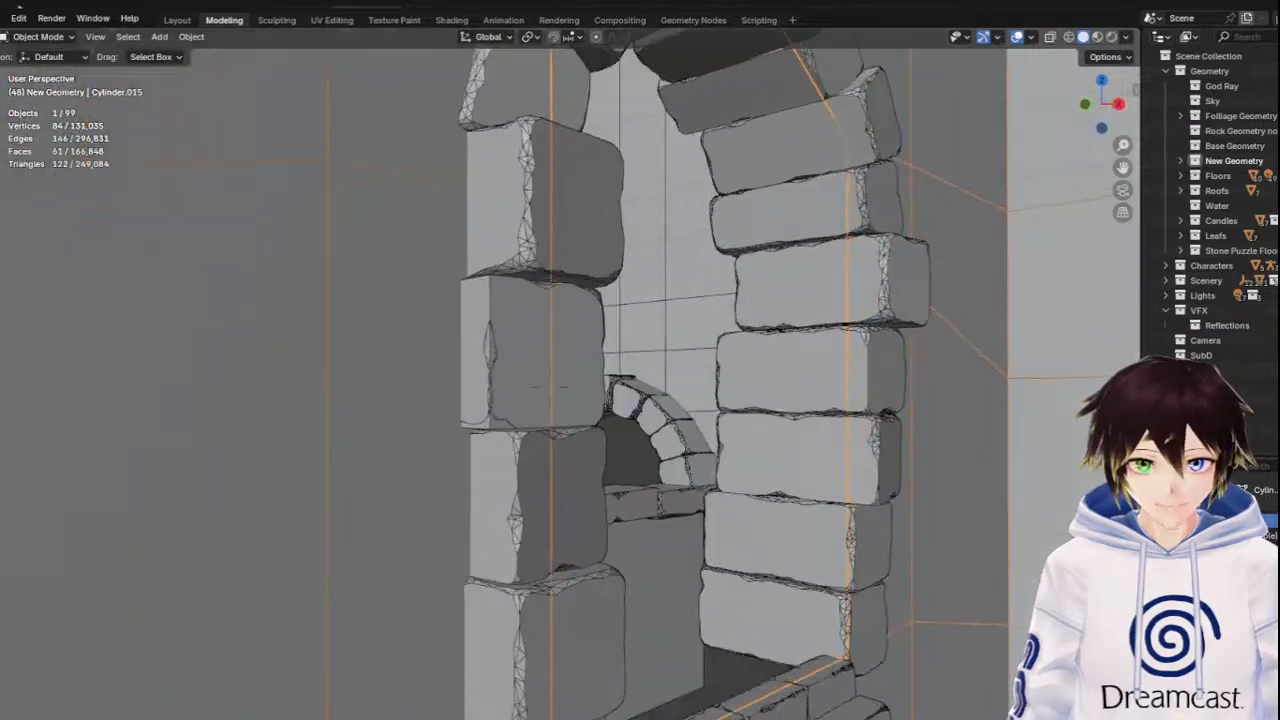
key("s")
key("s")
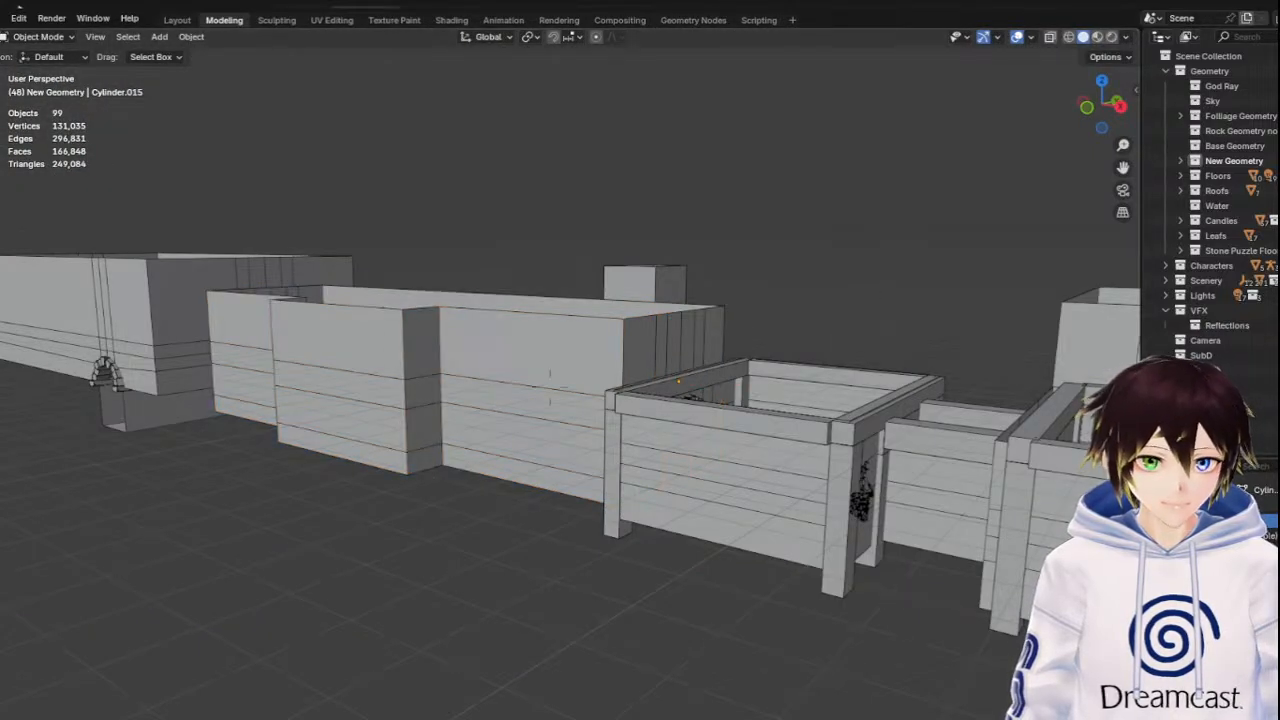
key("w")
key("w")
key("w")
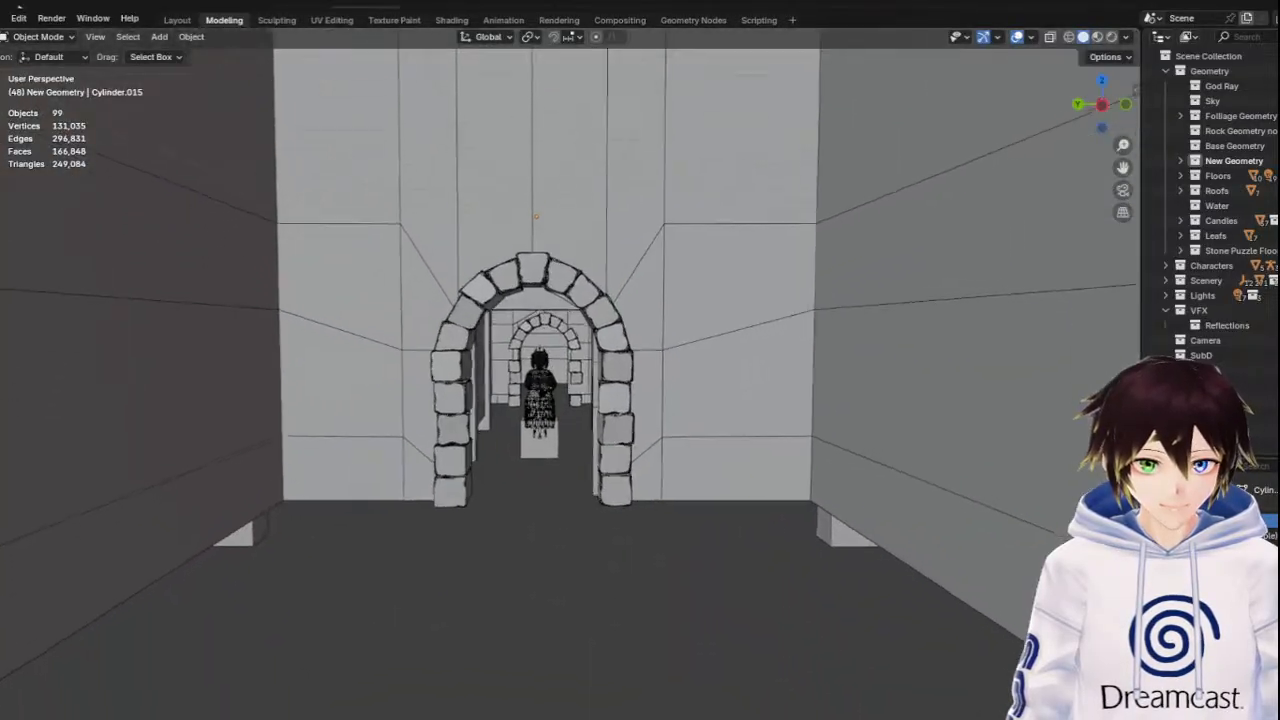
key("w")
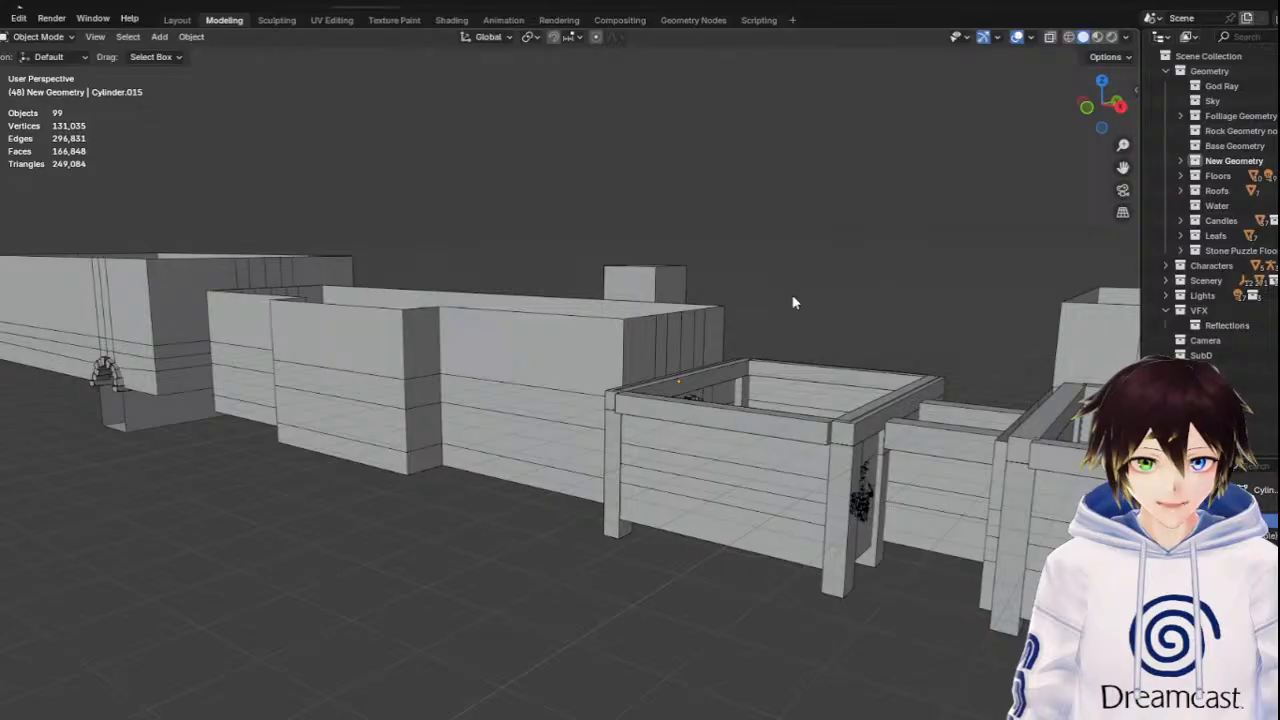
Examine the archway between the long corridor room and the statue room up close and select its stone arch
middle_click_drag(791, 294, 869, 362)
scroll(769, 394, "up", 4)
middle_click_drag(769, 394, 873, 340)
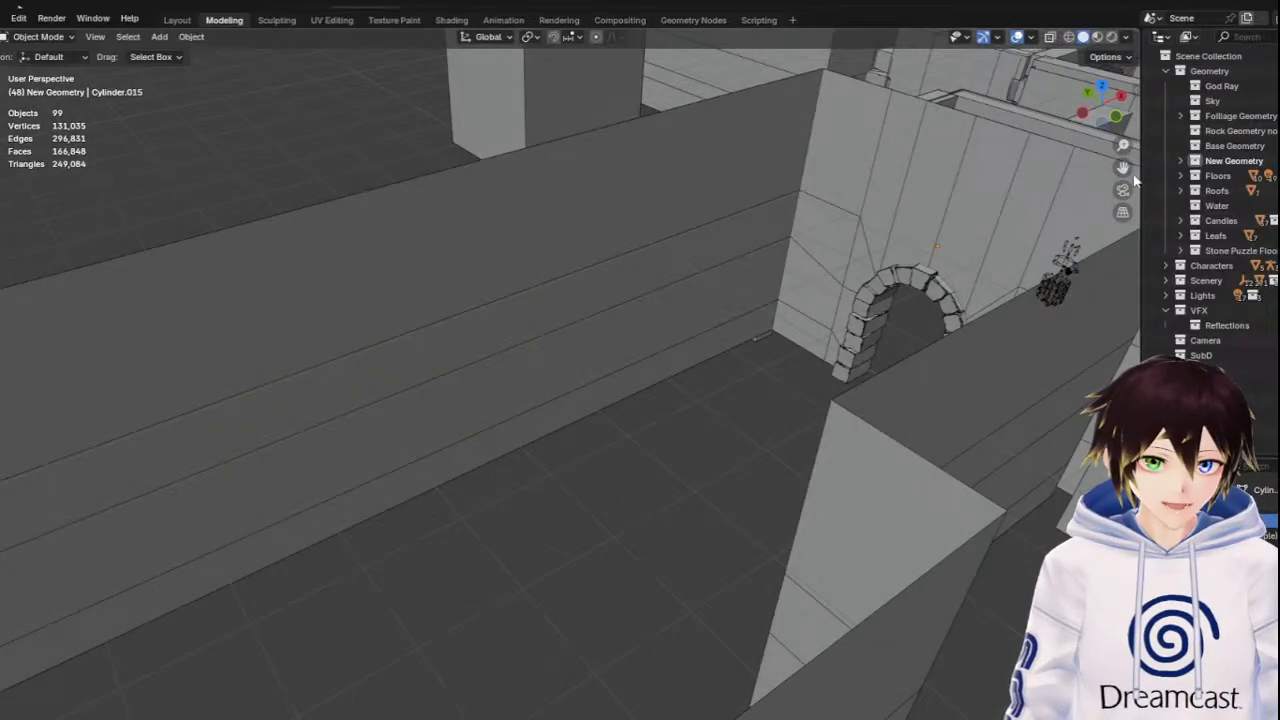
middle_click_drag(1120, 168, 831, 280, "shift")
scroll(685, 373, "up", 5)
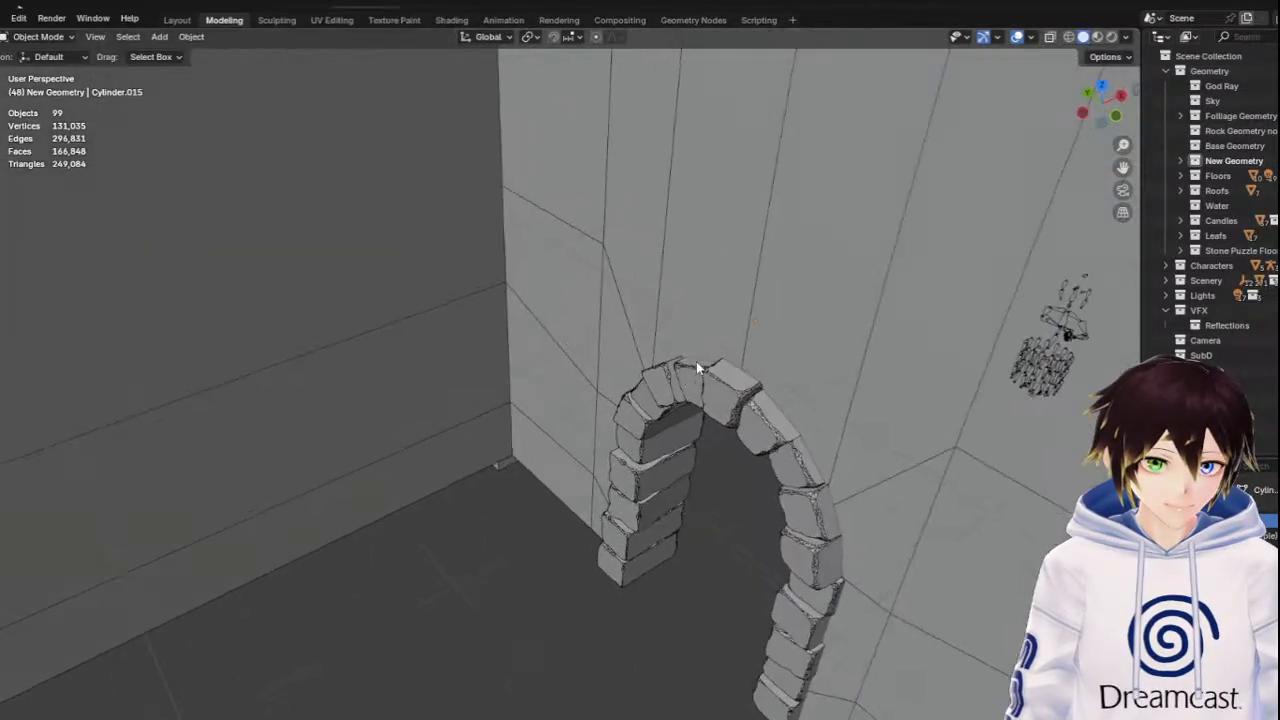
middle_click_drag(685, 369, 769, 336)
scroll(766, 342, "up", 3)
middle_click_drag(692, 471, 696, 432)
mouse_move(1122, 167)
left_mouse_down()
mouse_move(1162, 4)
mouse_move(1179, 0)
mouse_move(1122, 167)
left_mouse_up()
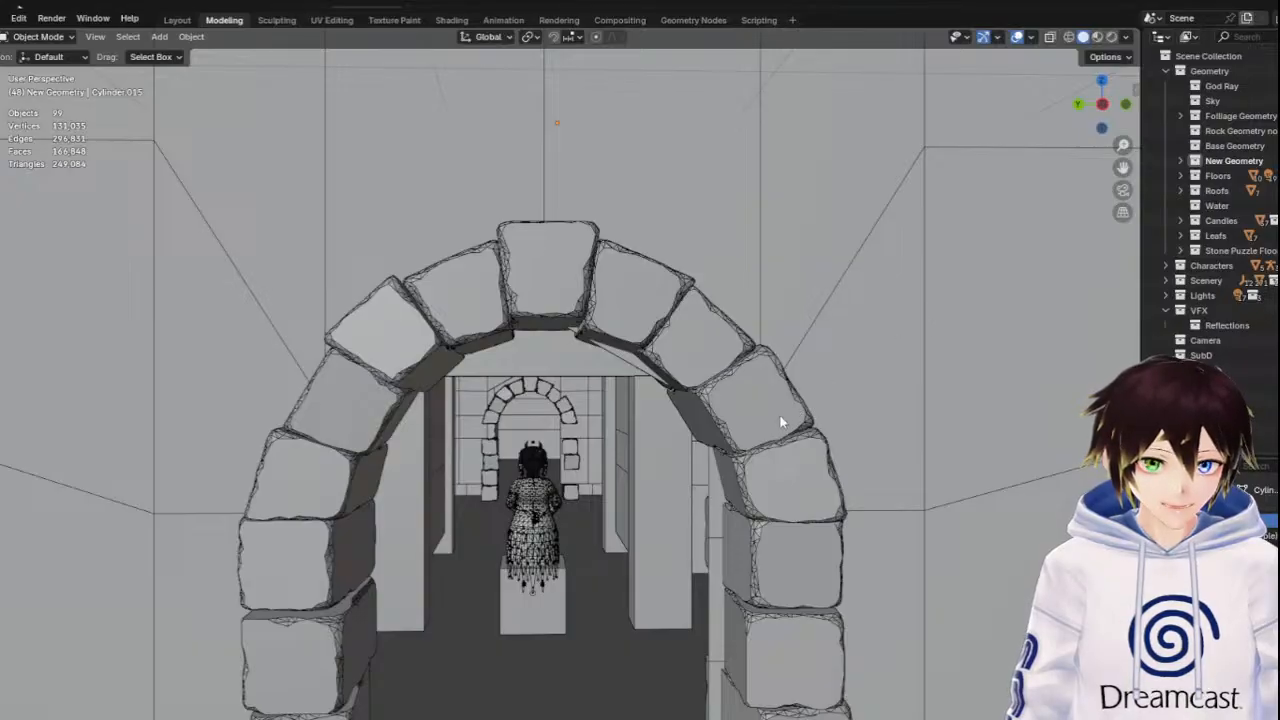
left_click(740, 432)
scroll(489, 563, "down", 1)
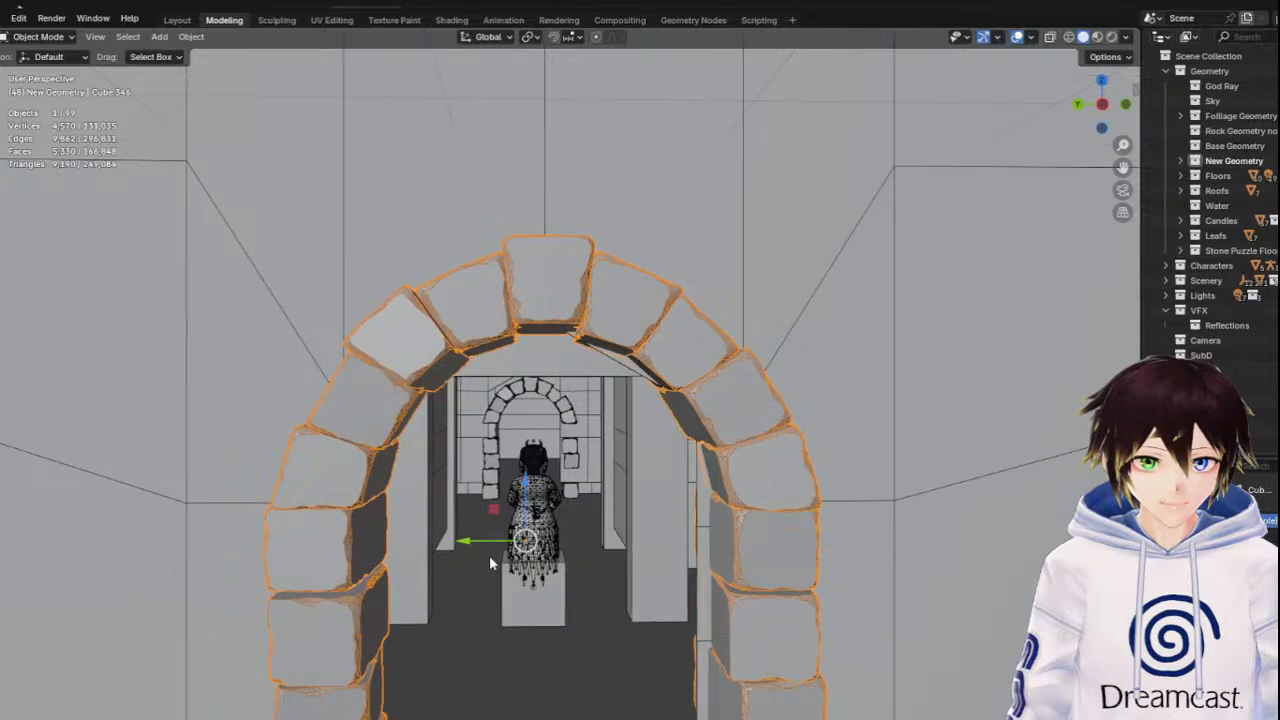
Try to shift the stone arch about 0.079 m along Y
key("g")
key("x")
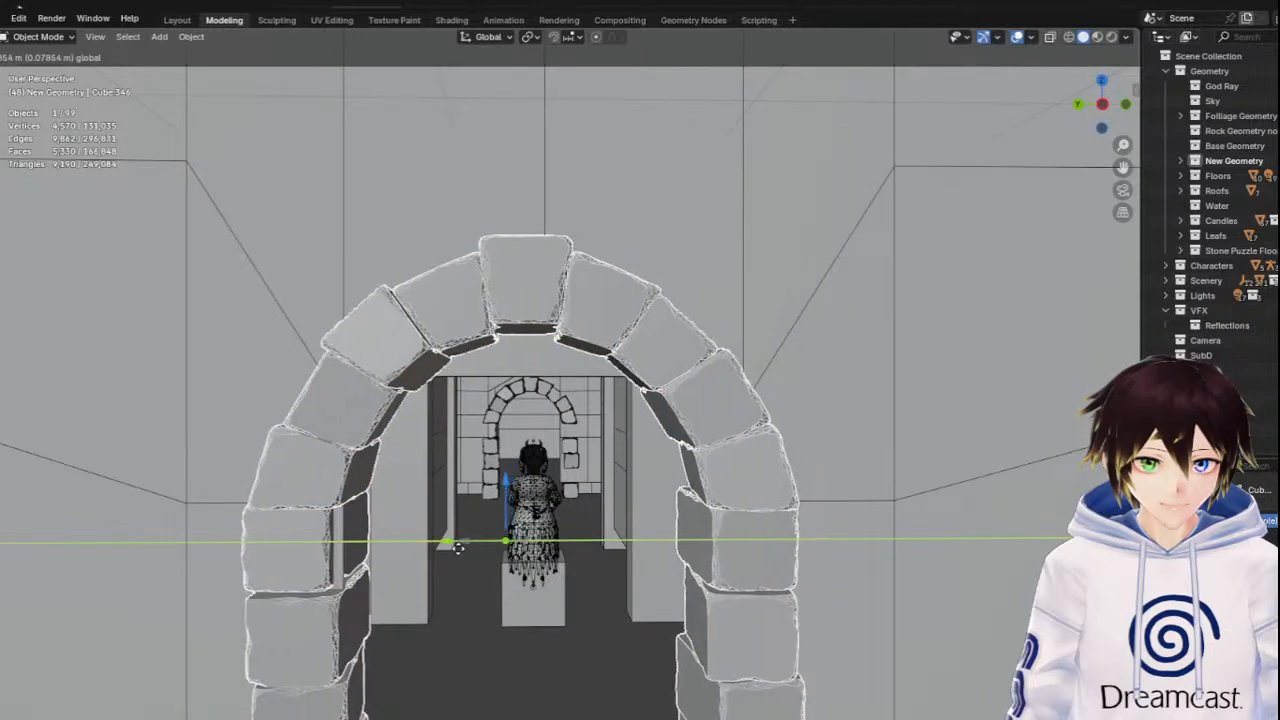
left_click_drag(458, 548, 457, 548)
left_click(414, 674)
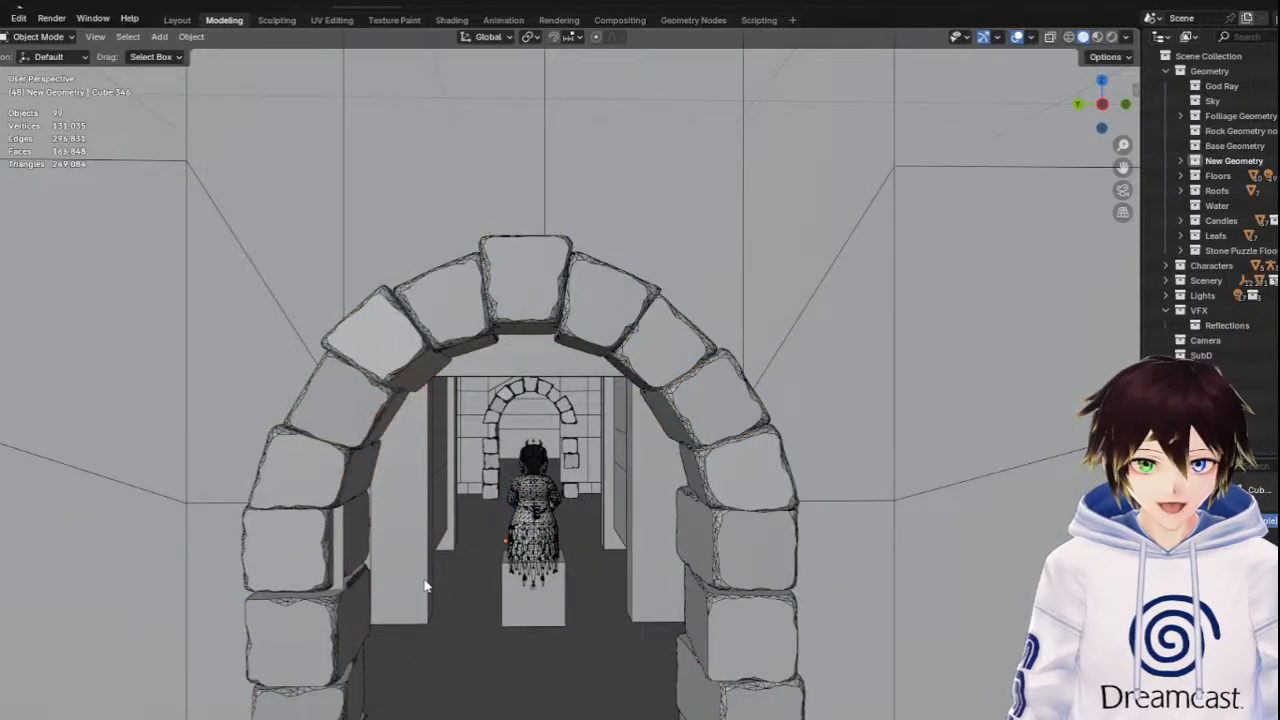
key("ctrl+z")
key("ctrl+z")
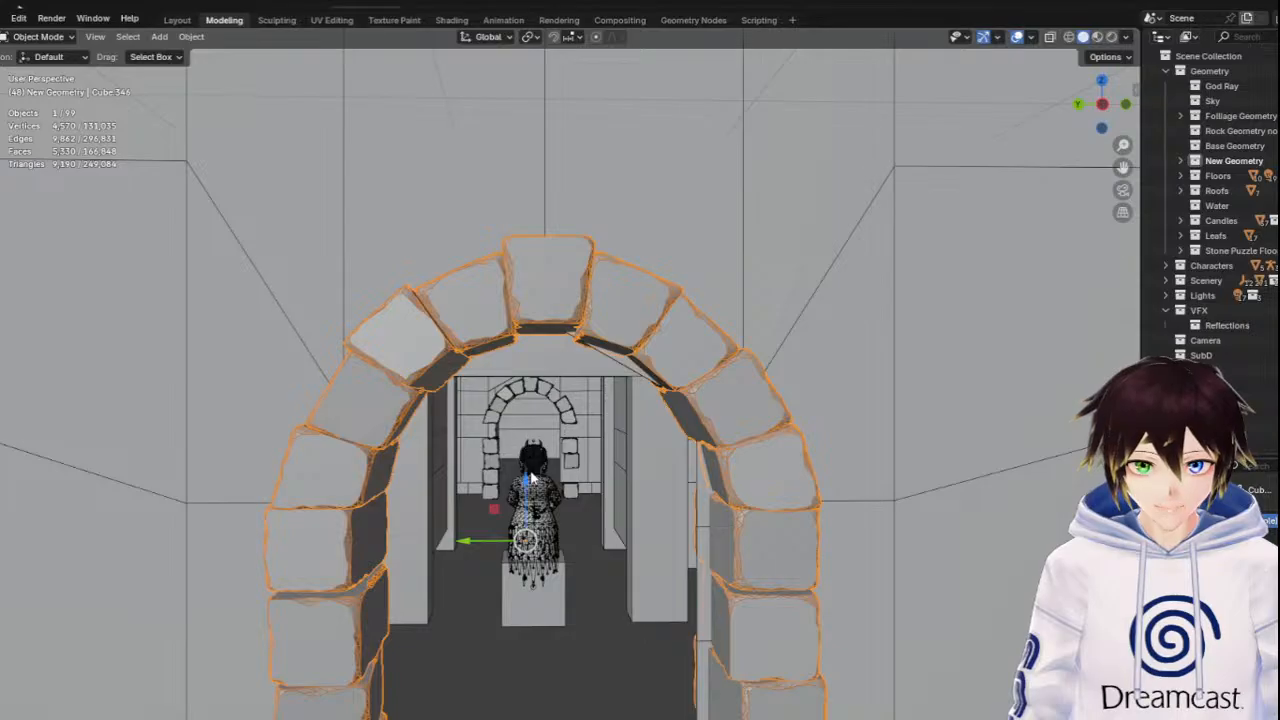
Lower the stone arch slightly and shift it a little along Y to centre it on the doorway opening
left_click_drag(527, 488, 527, 499)
left_click_drag(474, 551, 459, 554)
Enter Edit Mode on the long corridor room's walls and show them as see-through wireframe
left_click(240, 199)
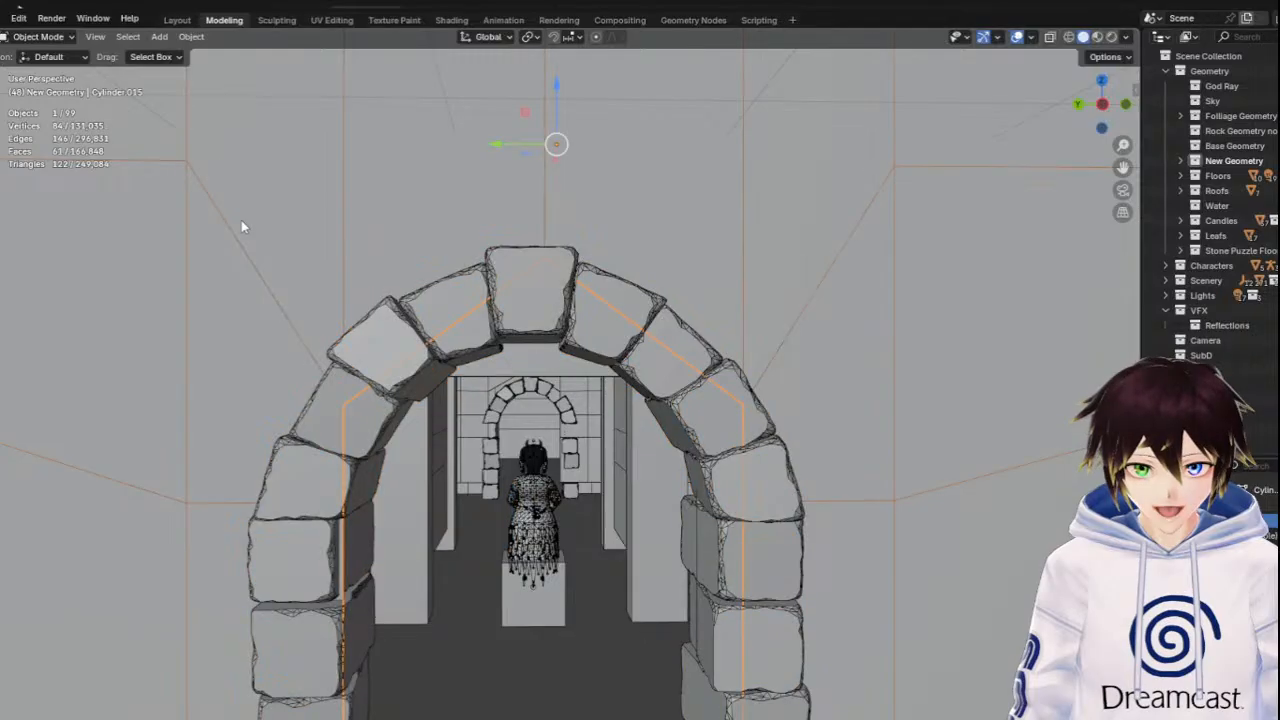
left_click(40, 37)
left_click(38, 70)
scroll(307, 332, "down", 3)
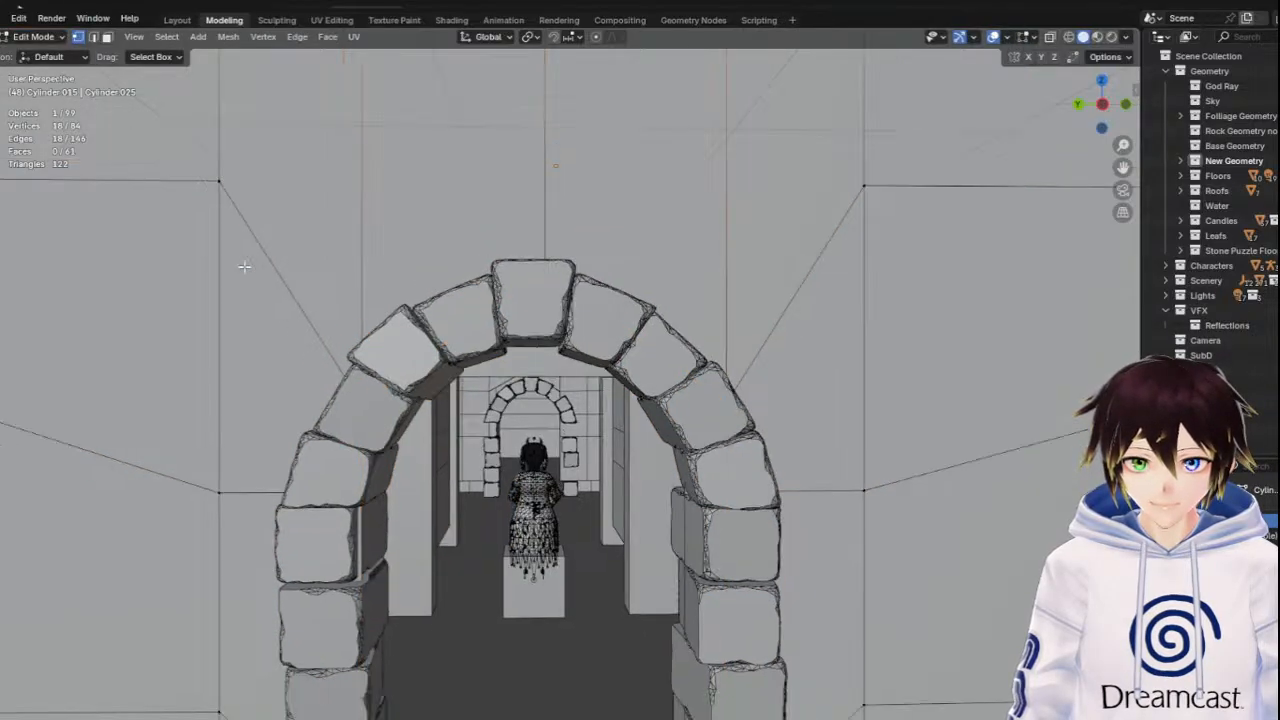
left_click(1050, 37)
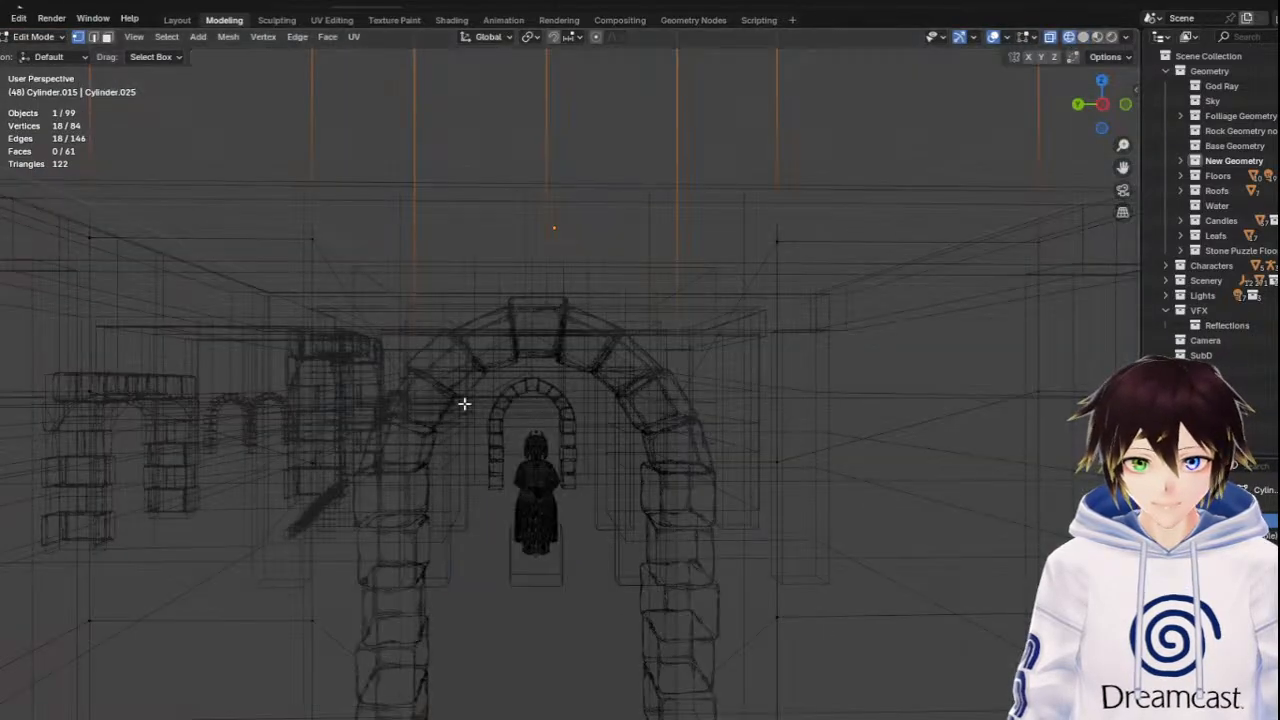
Widen the doorway opening behind the stone arch by scaling the vertices of both its sides by 1.065 along Y
left_click_drag(362, 366, 450, 698)
scroll(471, 600, "down", 3)
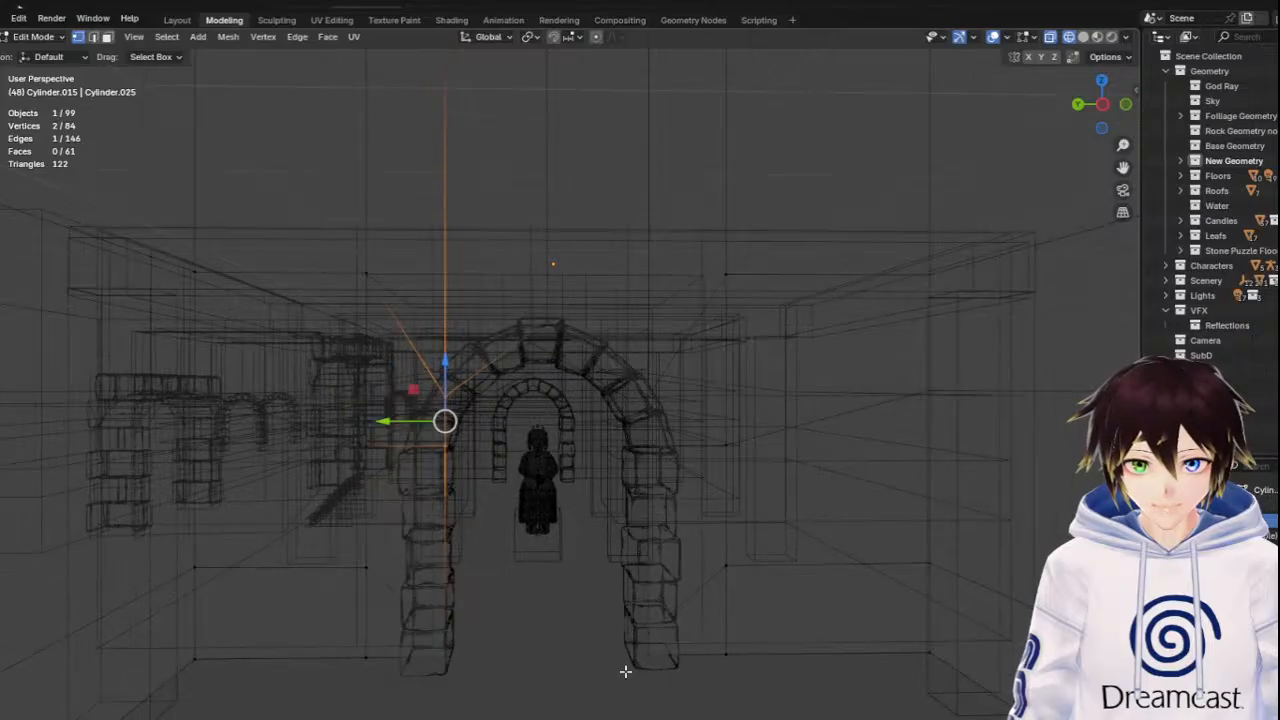
left_click_drag(666, 683, 427, 365)
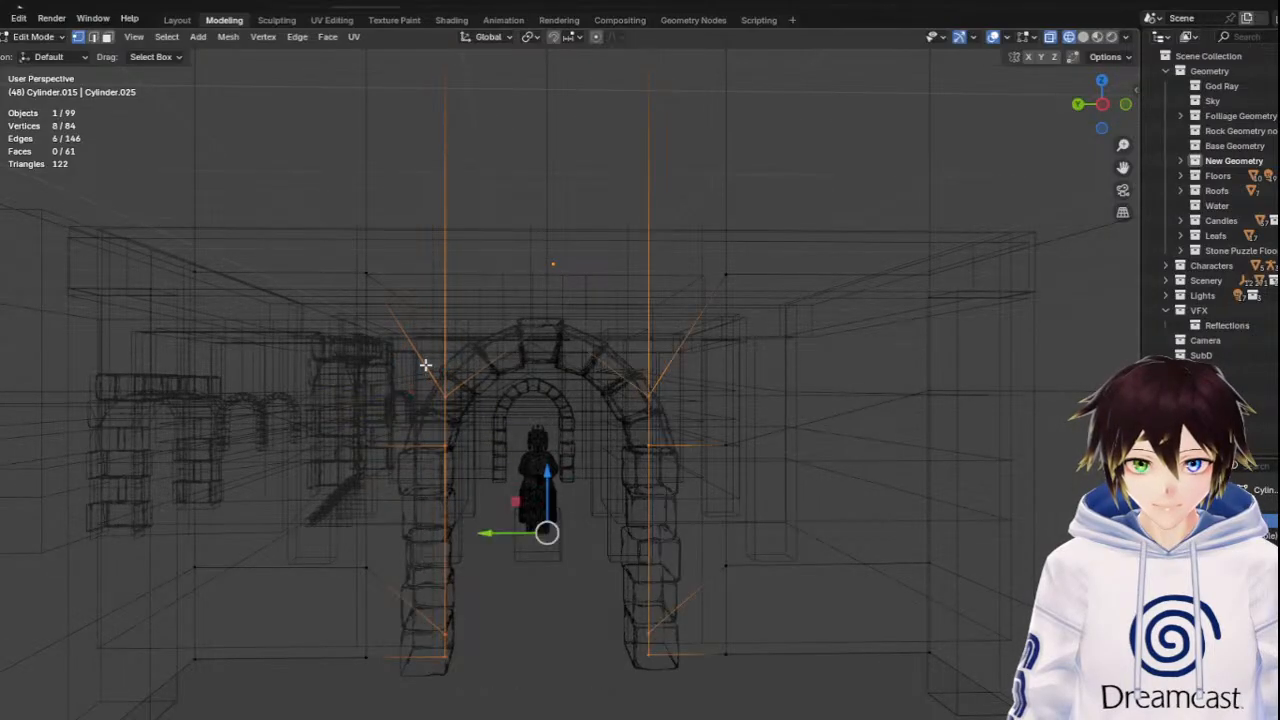
scroll(517, 373, "up", 2)
scroll(517, 373, "down", 1)
scroll(571, 297, "down", 3)
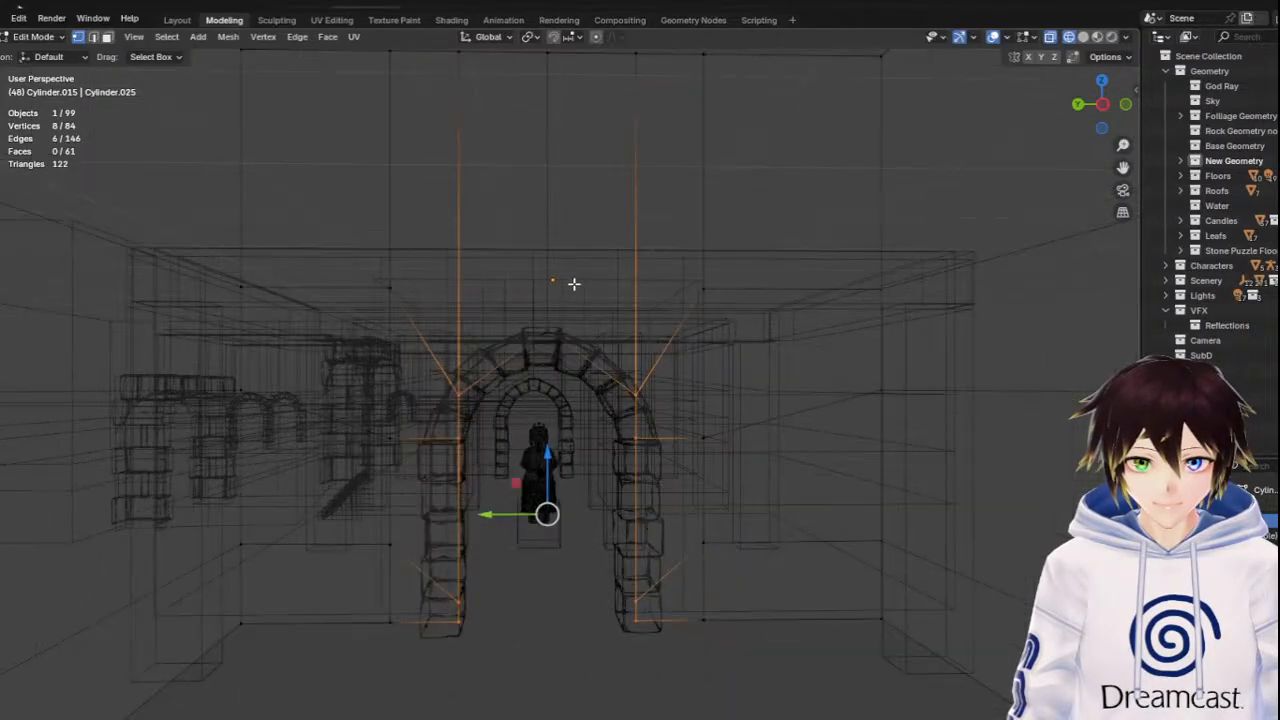
scroll(624, 361, "up", 2)
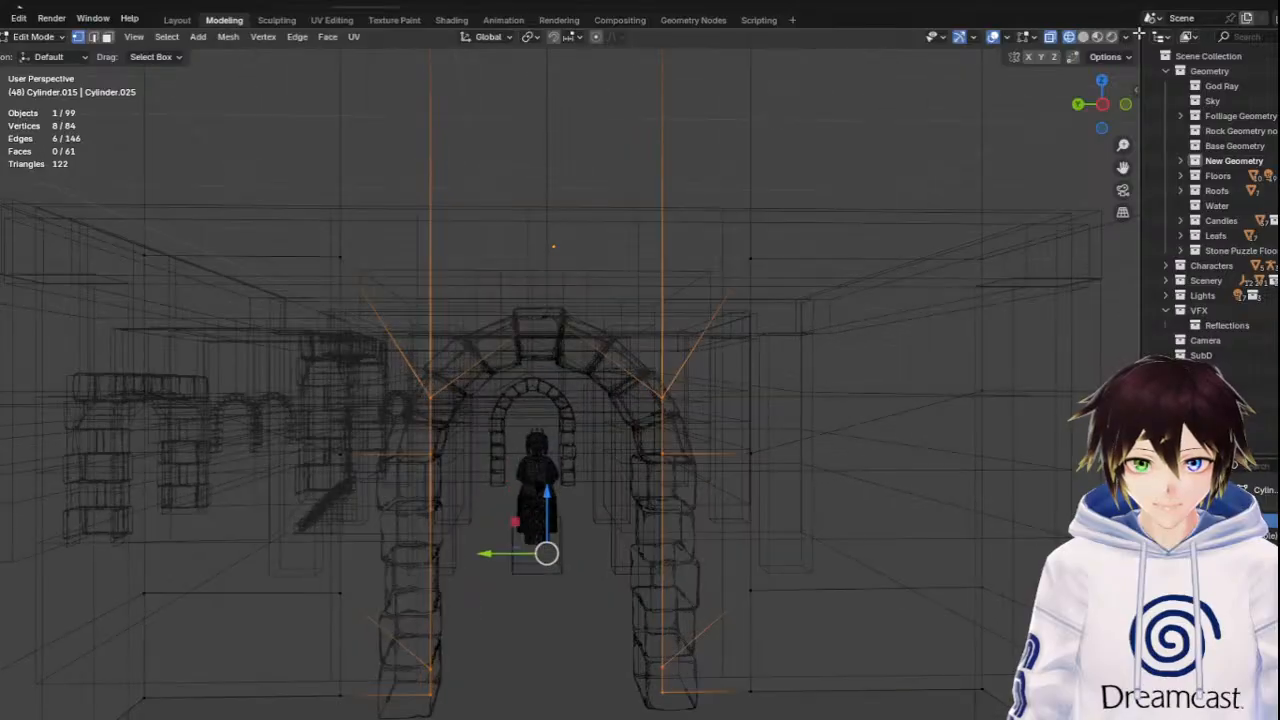
key("shift+z")
key("g")
key("y")
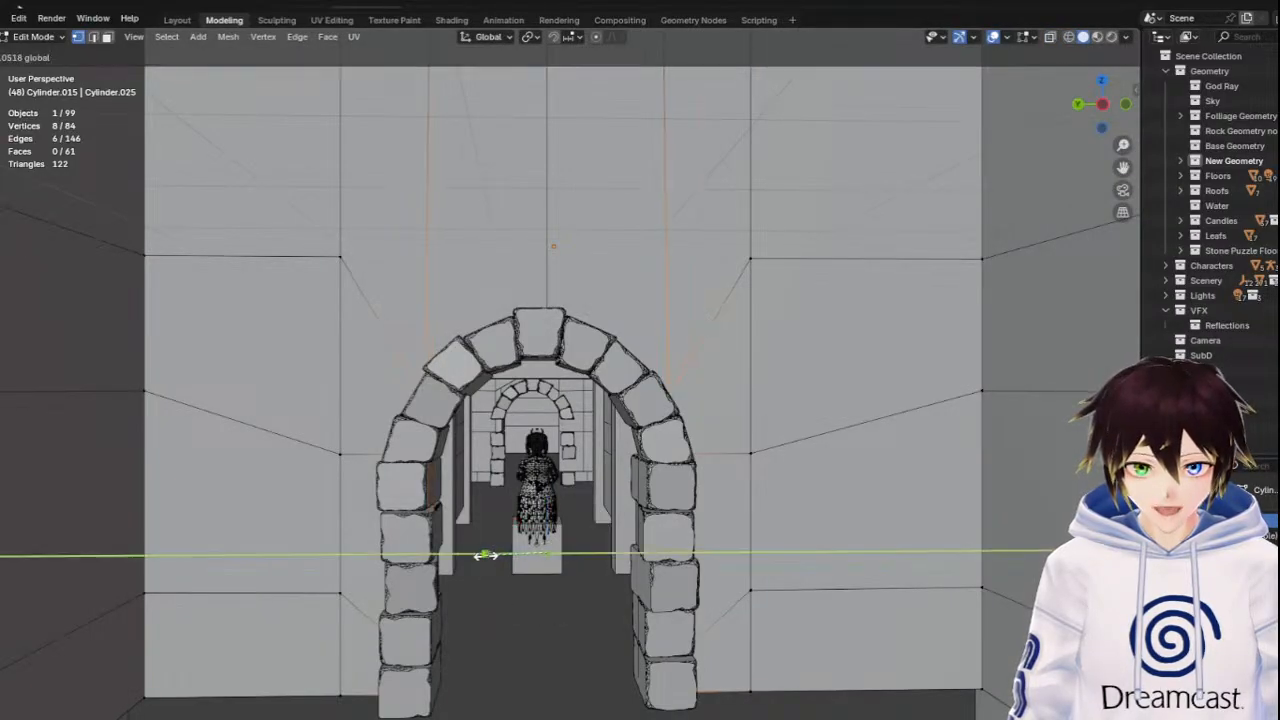
left_click(485, 556)
Inspect both sides of the arched doorway from several angles, checking how the wall opening lines up with the stones
middle_click_drag(485, 556, 549, 467)
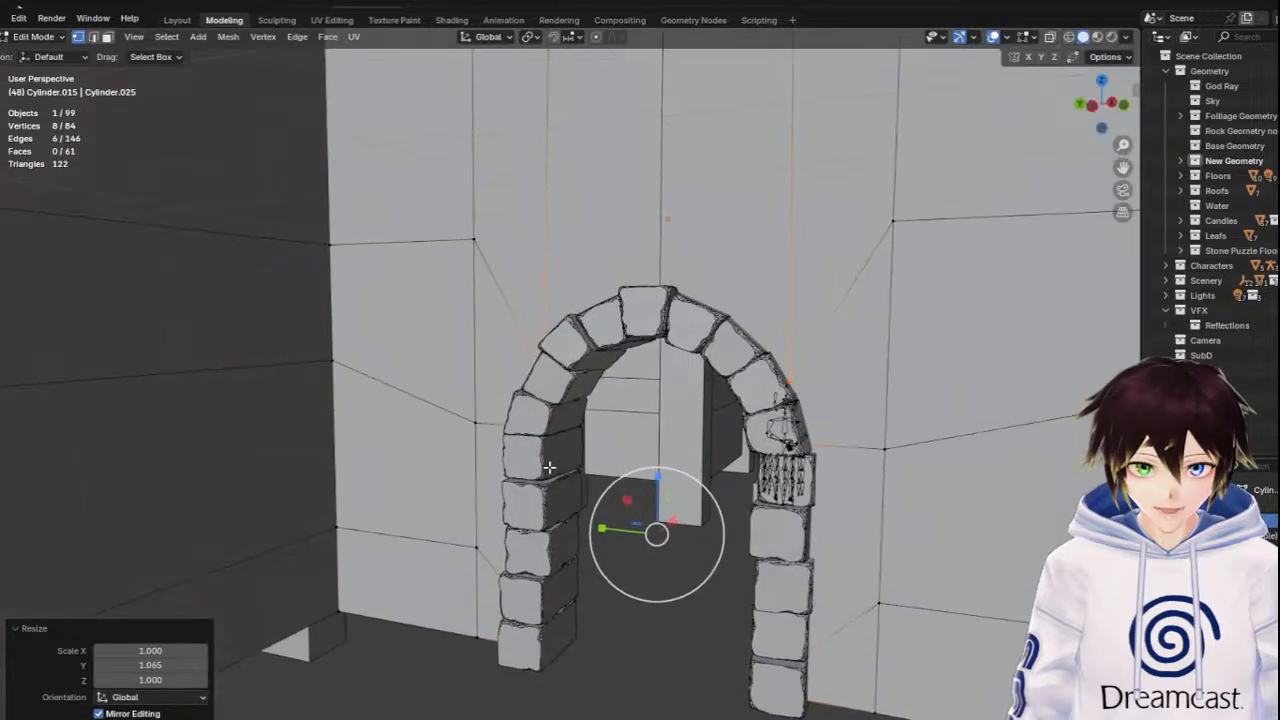
left_click(668, 421)
scroll(659, 424, "up", 2)
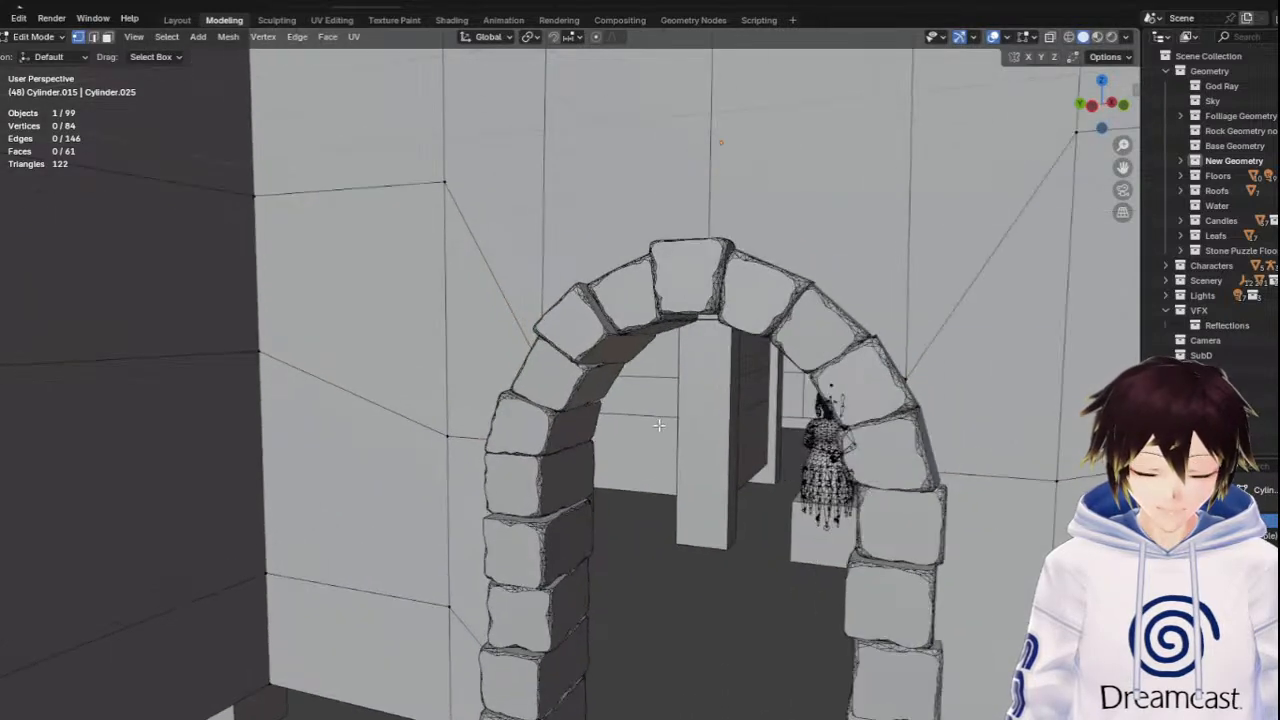
left_click(903, 373)
key("KP_Decimal")
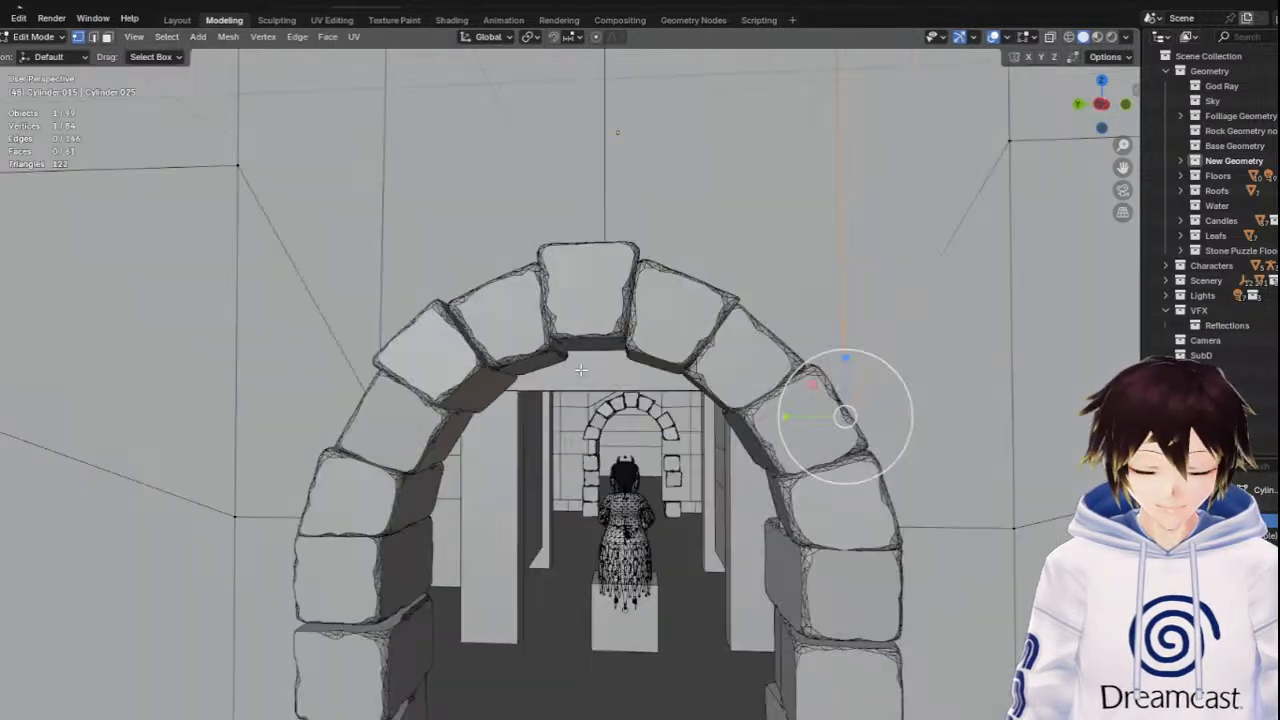
middle_click_drag(626, 387, 441, 400)
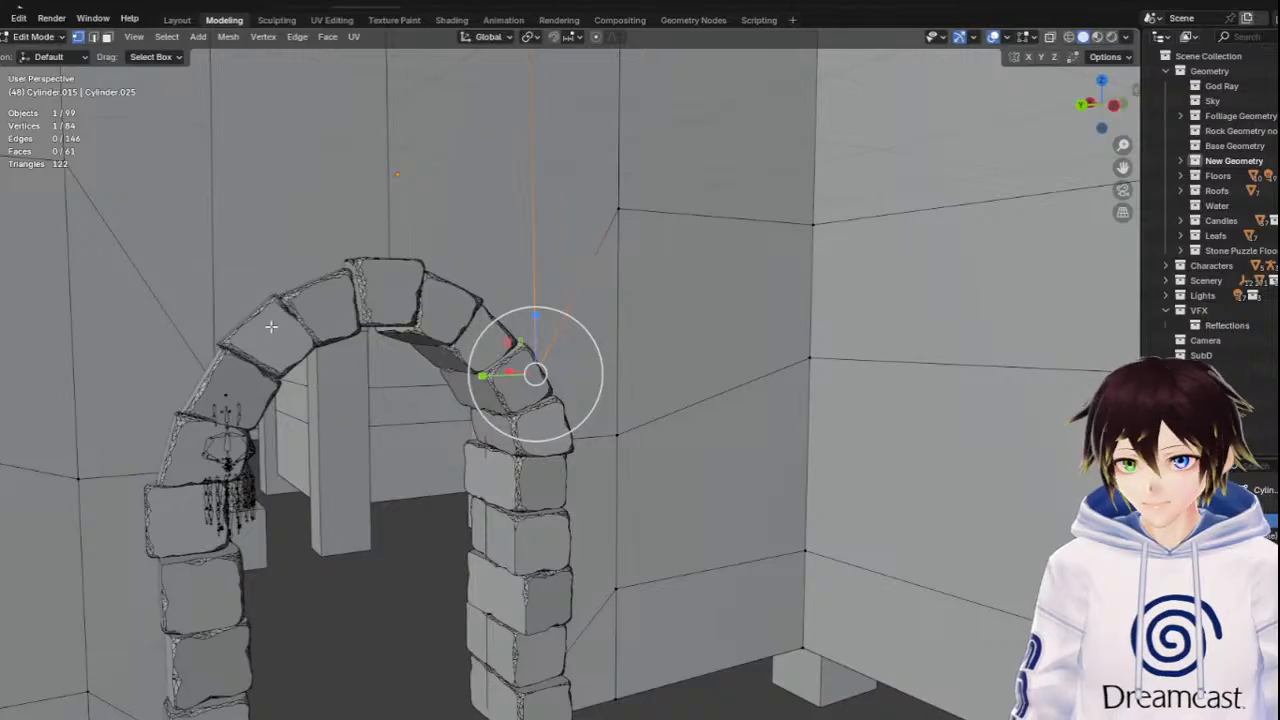
middle_click_drag(273, 329, 262, 326)
left_click_drag(606, 365, 602, 366)
scroll(650, 415, "up", 3)
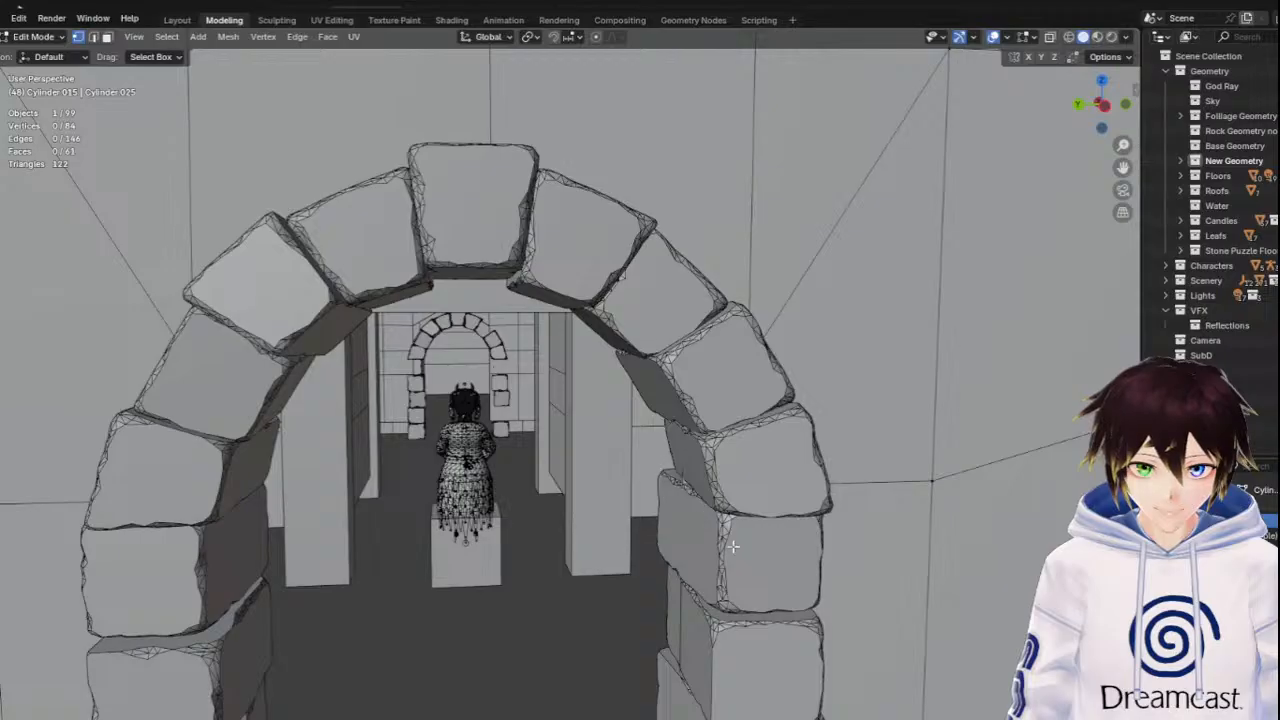
scroll(689, 664, "down", 2)
left_click_drag(690, 664, 690, 719)
scroll(545, 465, "down", 2)
middle_click_drag(681, 660, 670, 620)
Move the central wall edge above the arch's keystone 0.041604 m along Y, selecting its two vertices in wireframe
left_click(1068, 36)
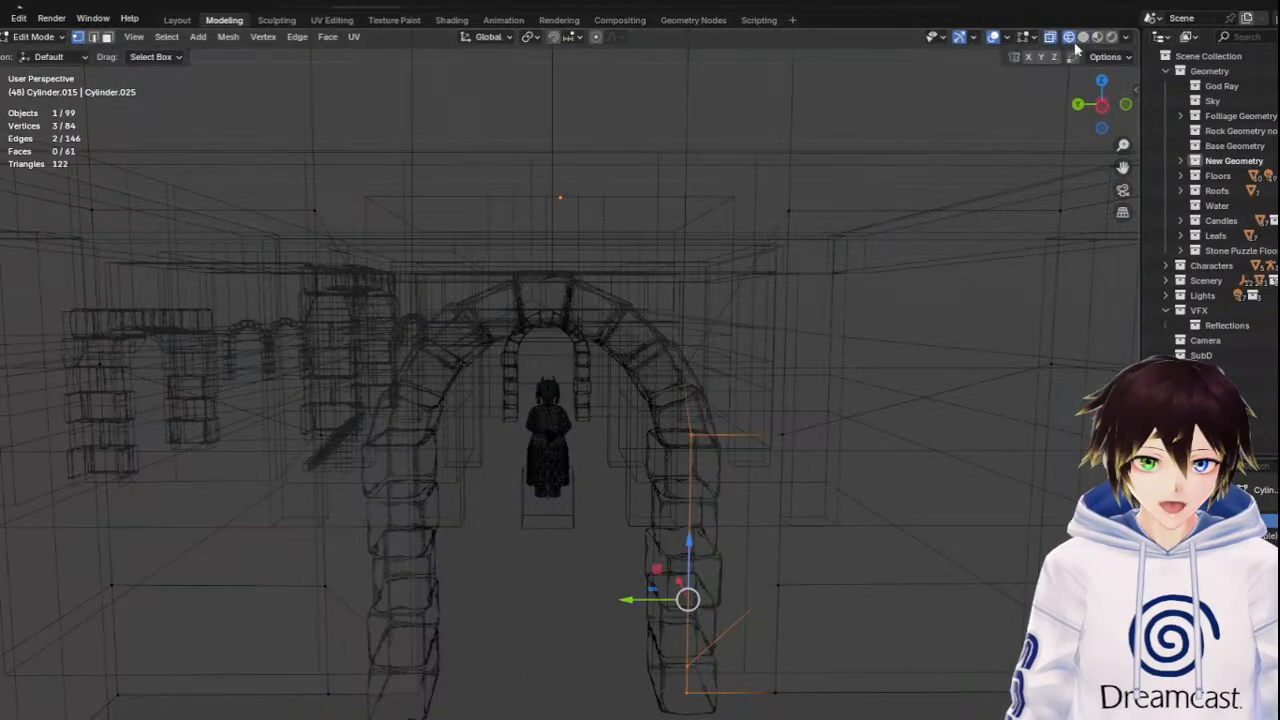
middle_click_drag(703, 367, 702, 364)
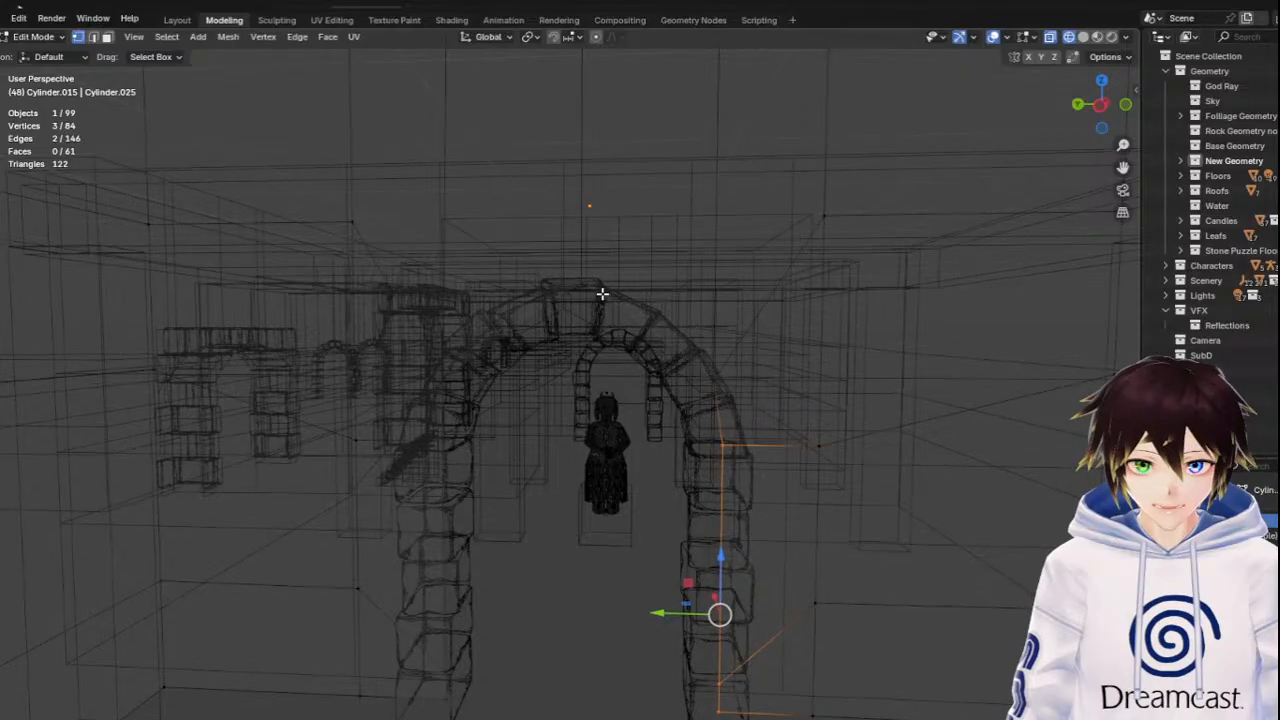
left_click(592, 289)
scroll(591, 280, "down", 3)
left_click(577, 83, "shift")
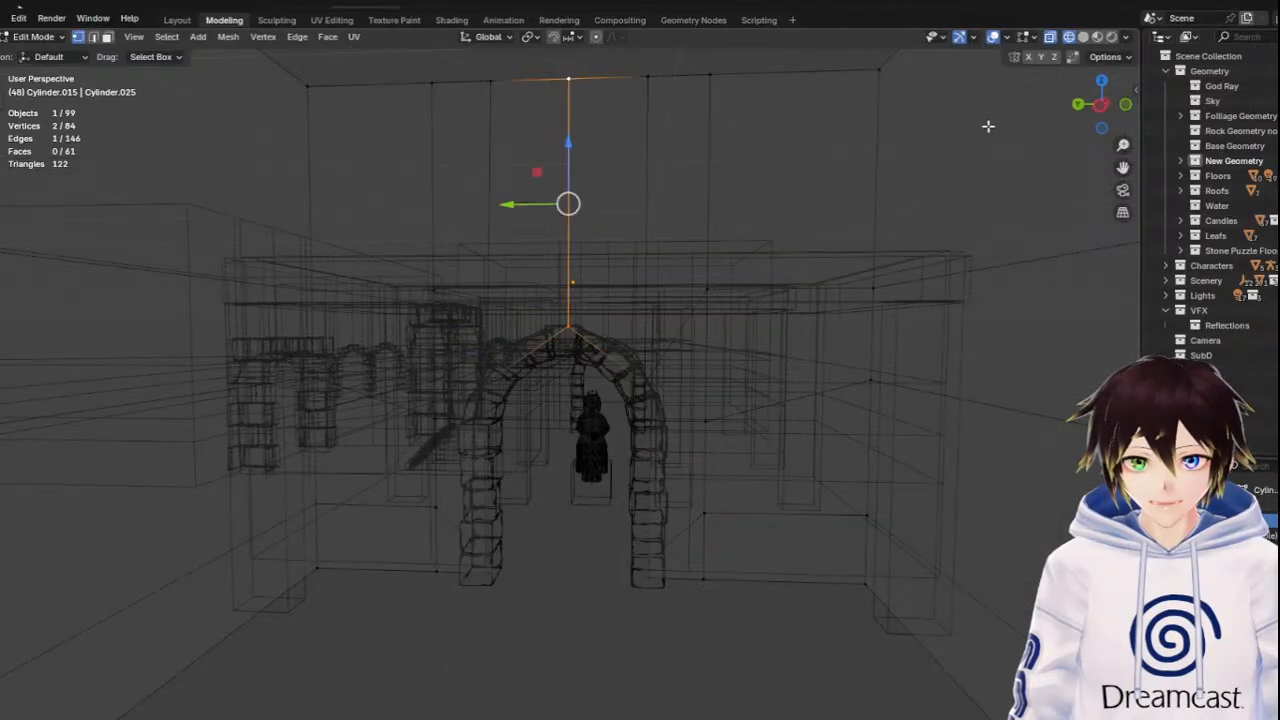
left_click(1083, 36)
scroll(543, 292, "up", 4)
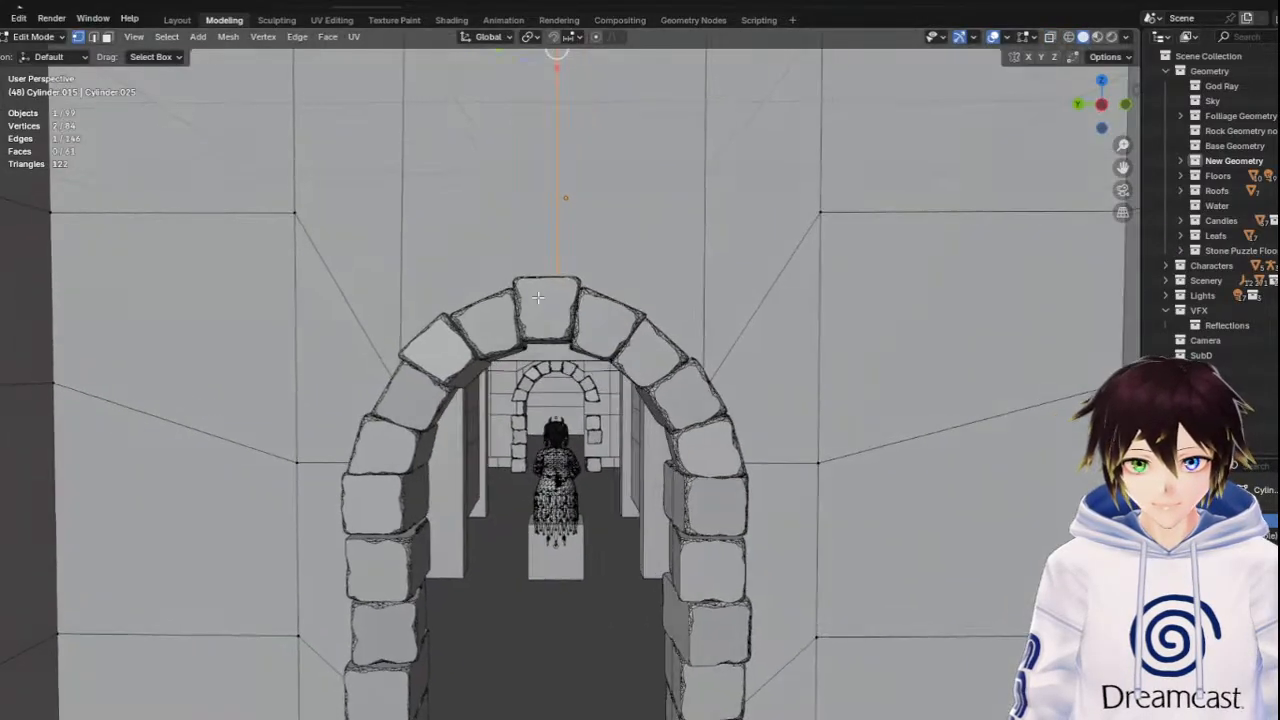
scroll(543, 292, "down", 1)
left_click_drag(530, 93, 522, 95)
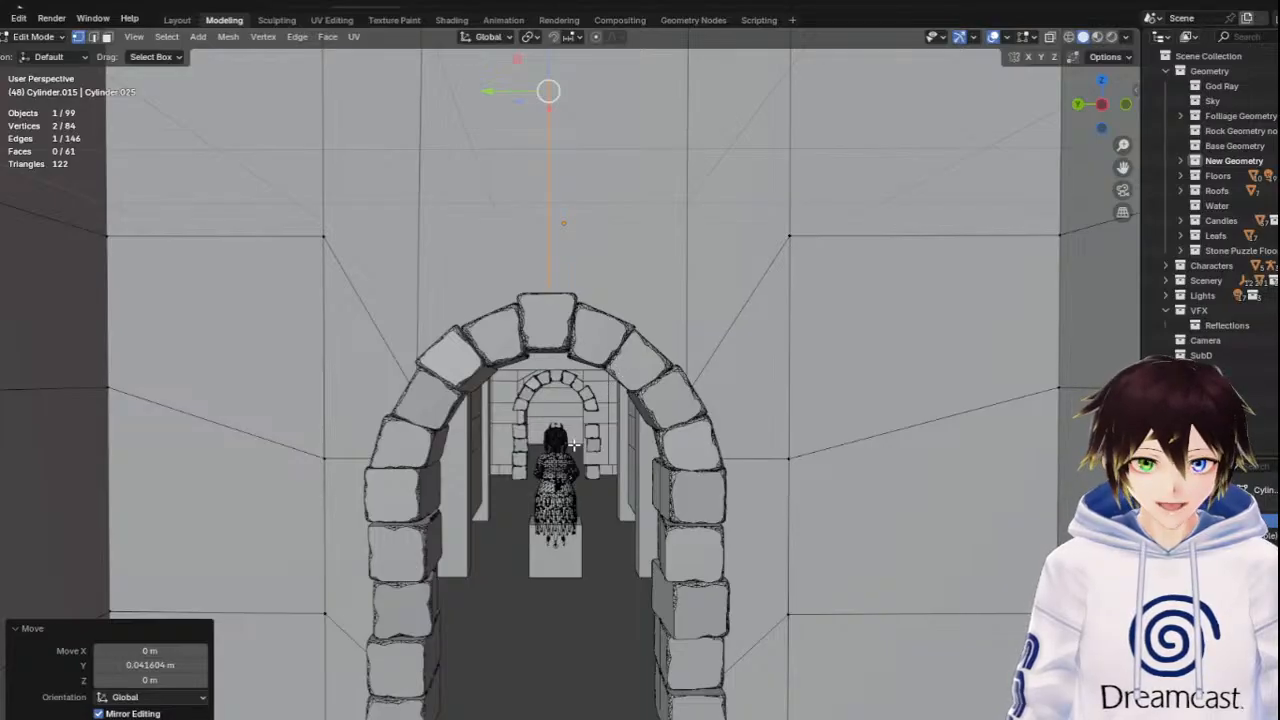
Return to Object Mode and view the junction between the long corridor room and the statue room from above
middle_click_drag(662, 222, 505, 286)
scroll(510, 281, "down", 5)
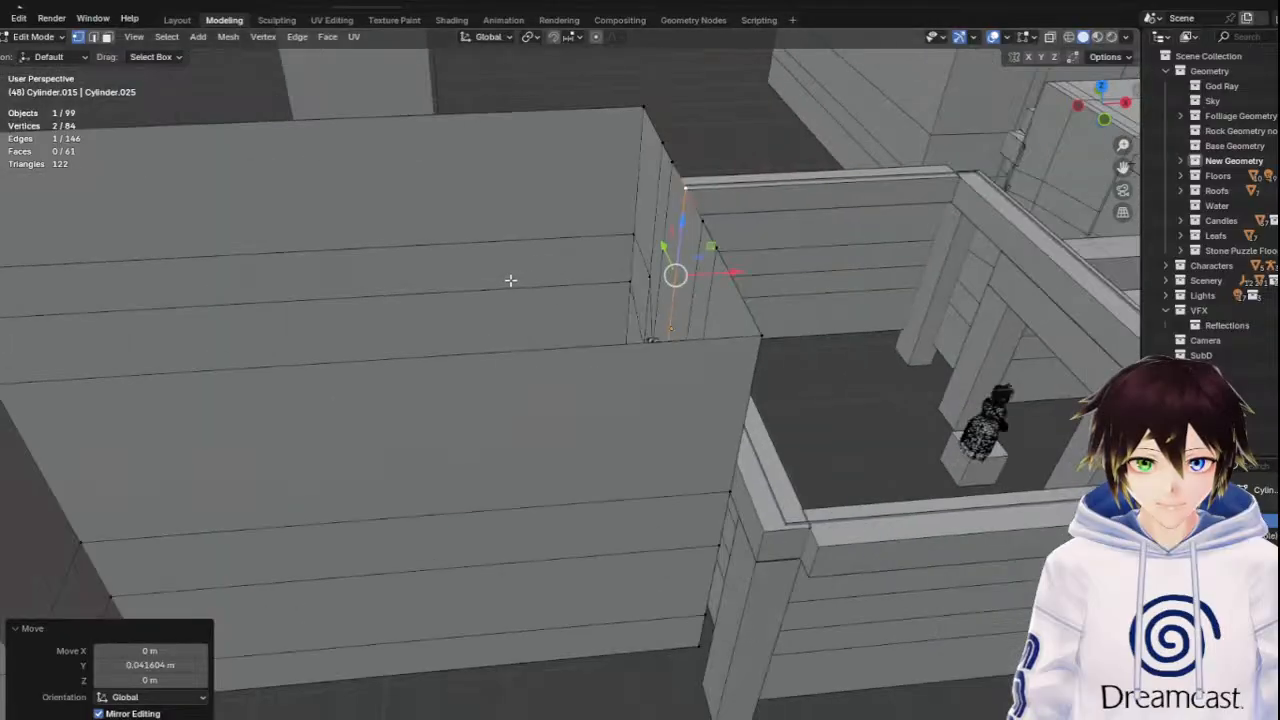
left_click(33, 36)
left_click(35, 52)
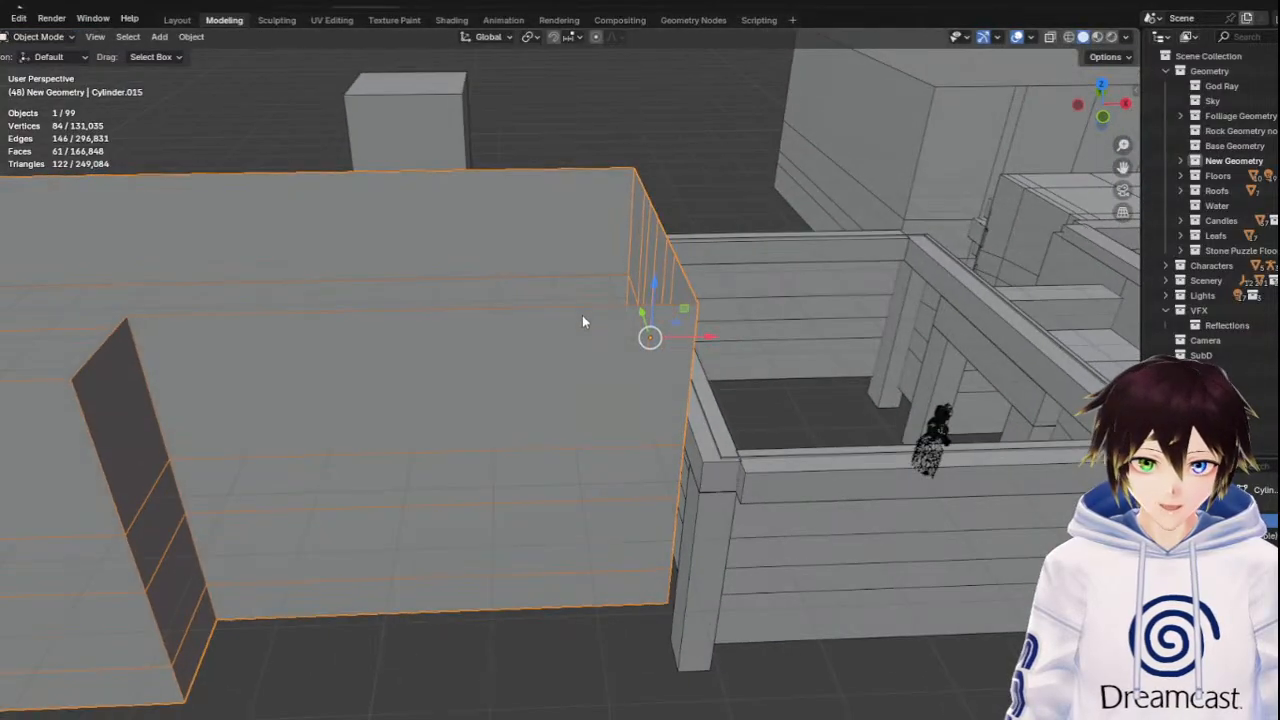
Enter Edit Mode on the statue room walls with face selection and select a lower side face inside the passage behind the statue
left_click(829, 486)
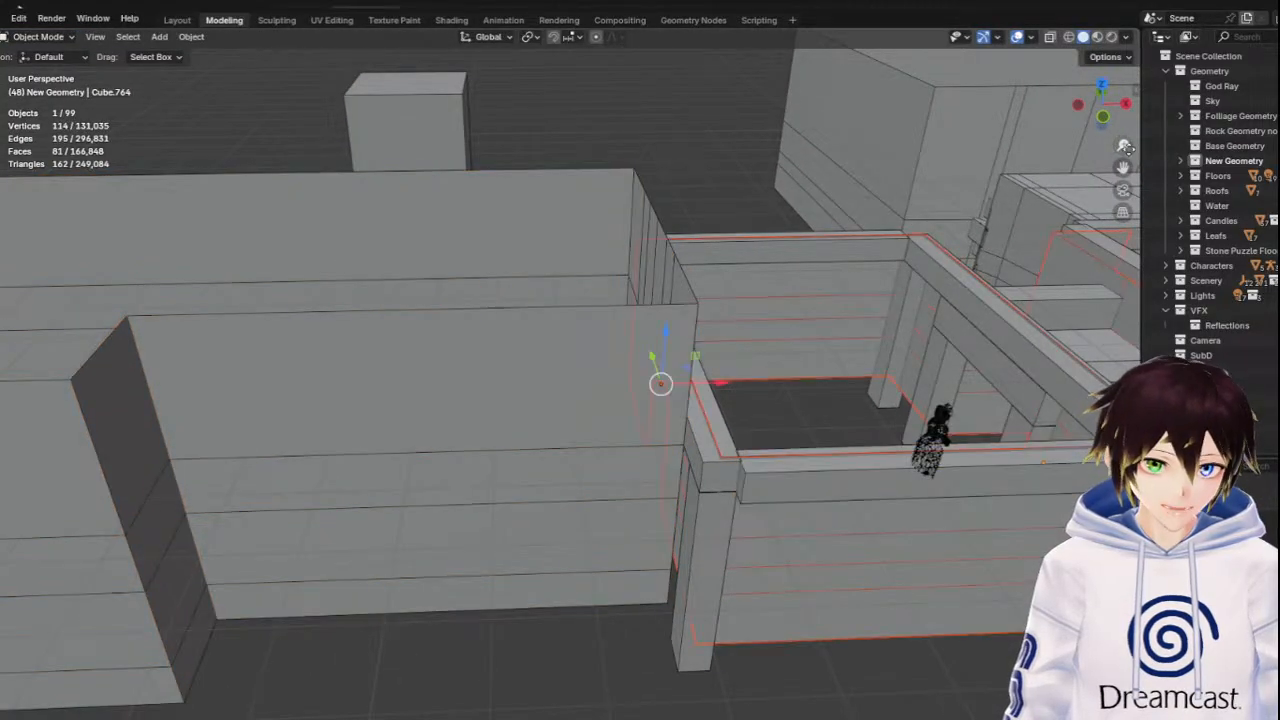
middle_click_drag(829, 486, 330, 544, "shift")
middle_click_drag(968, 297, 717, 354, "shift")
scroll(640, 440, "up", 3)
middle_click_drag(580, 528, 586, 464)
middle_click_drag(443, 474, 452, 432)
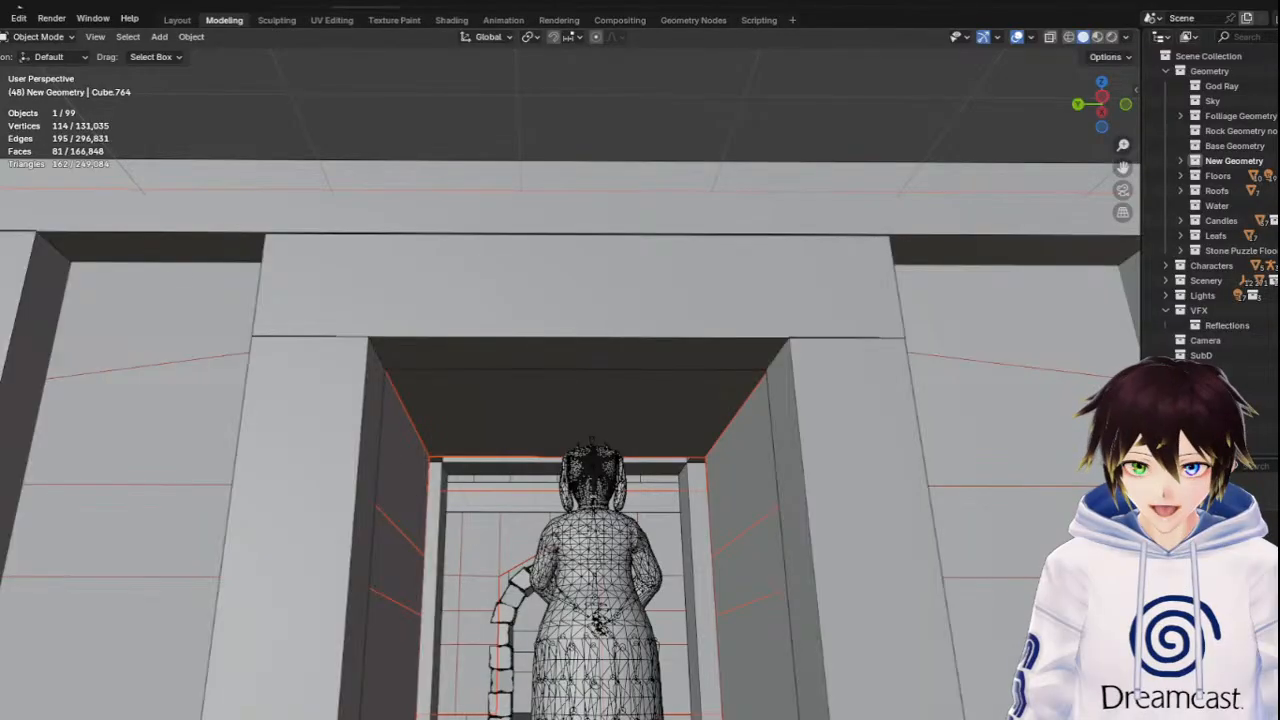
left_click(38, 36)
left_click(48, 68)
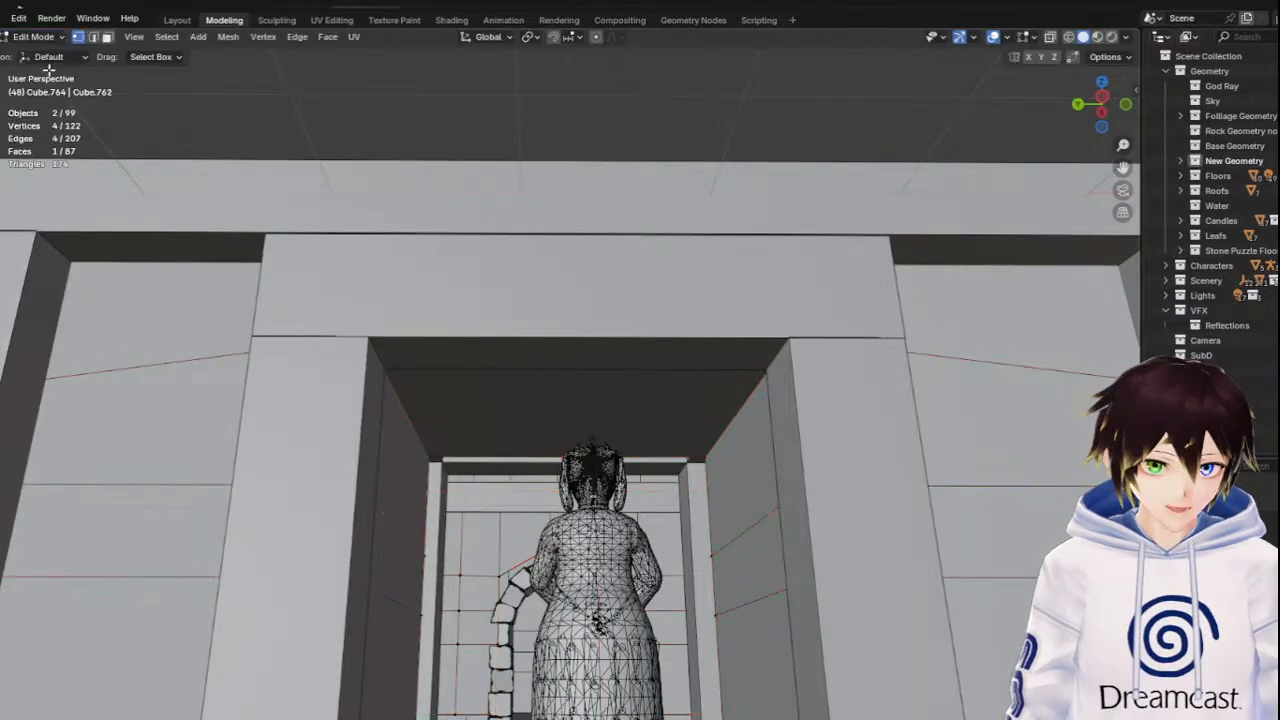
left_click(107, 36)
left_click(398, 630)
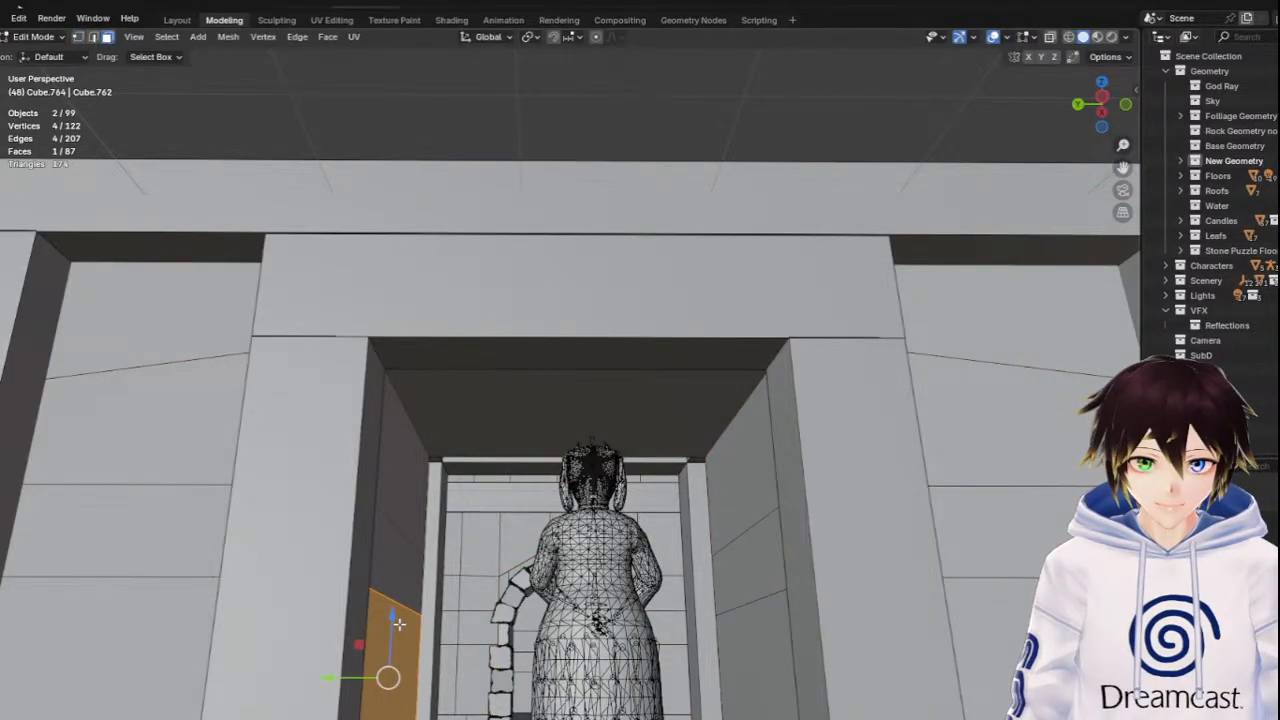
middle_click_drag(390, 479, 424, 460)
left_click(422, 458)
left_click(34, 36)
left_click(40, 47)
left_click(205, 423)
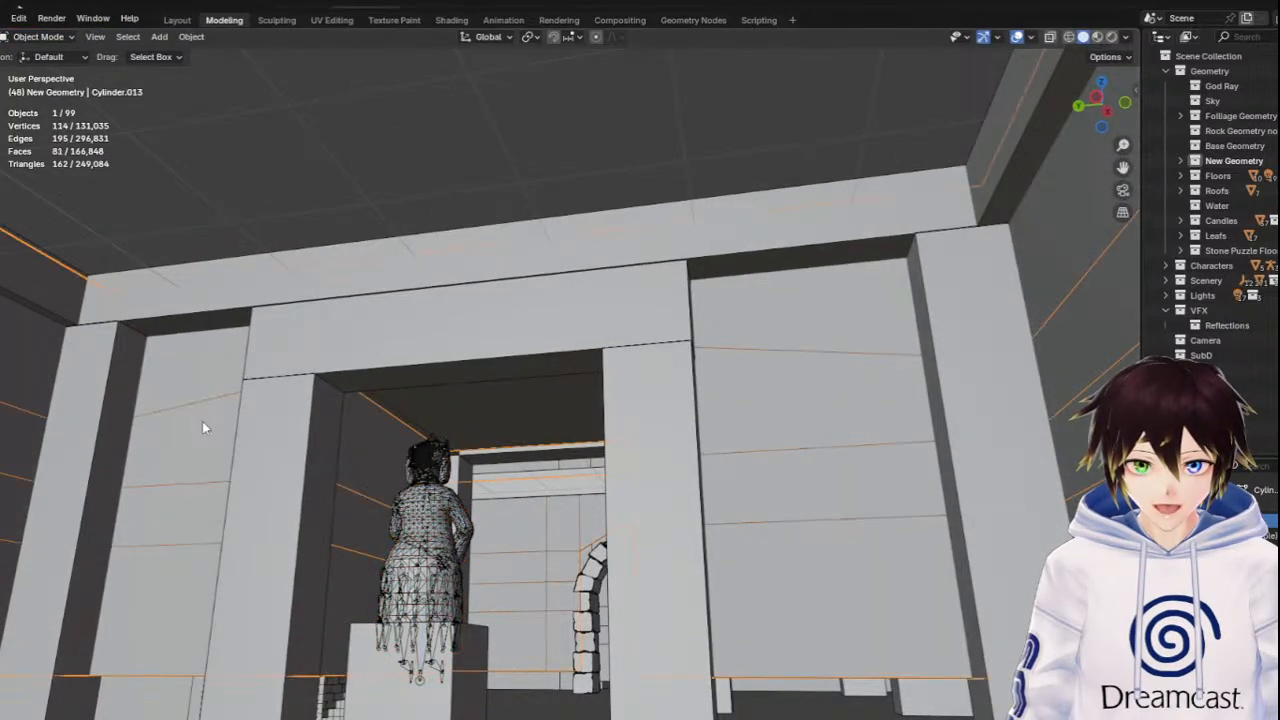
left_click(38, 36)
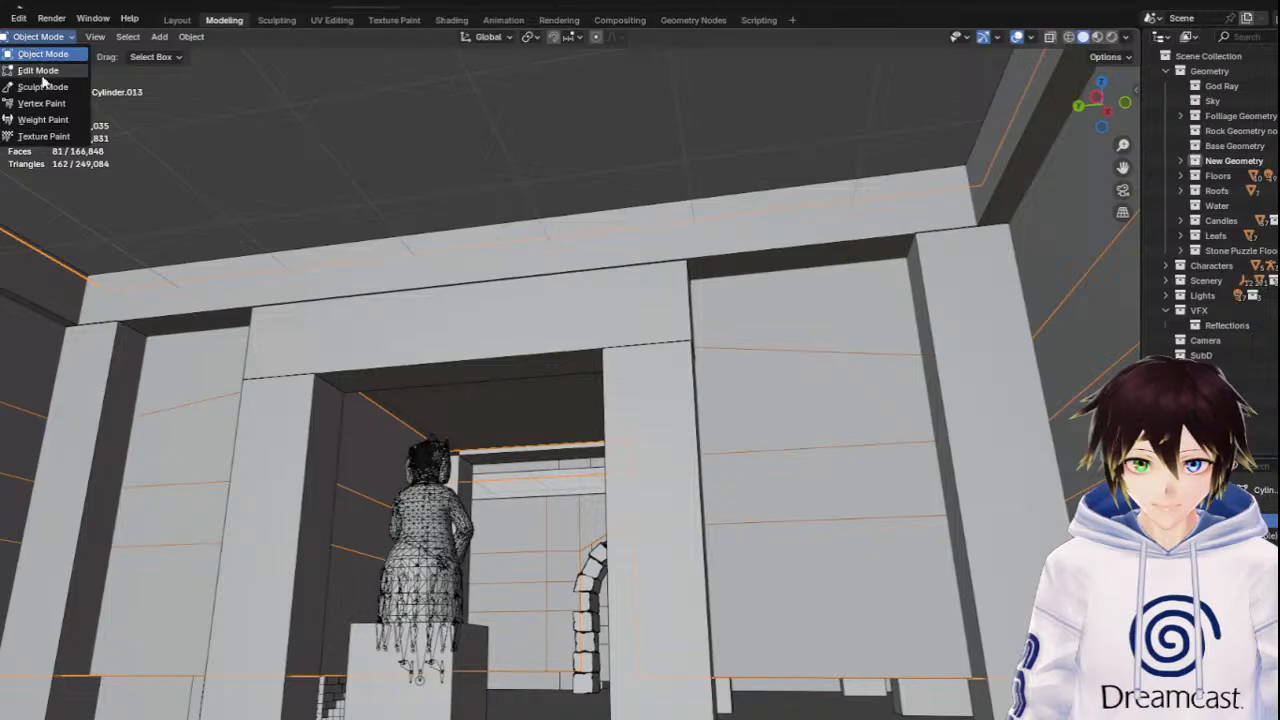
left_click(44, 67)
left_click(366, 507)
left_click(34, 36)
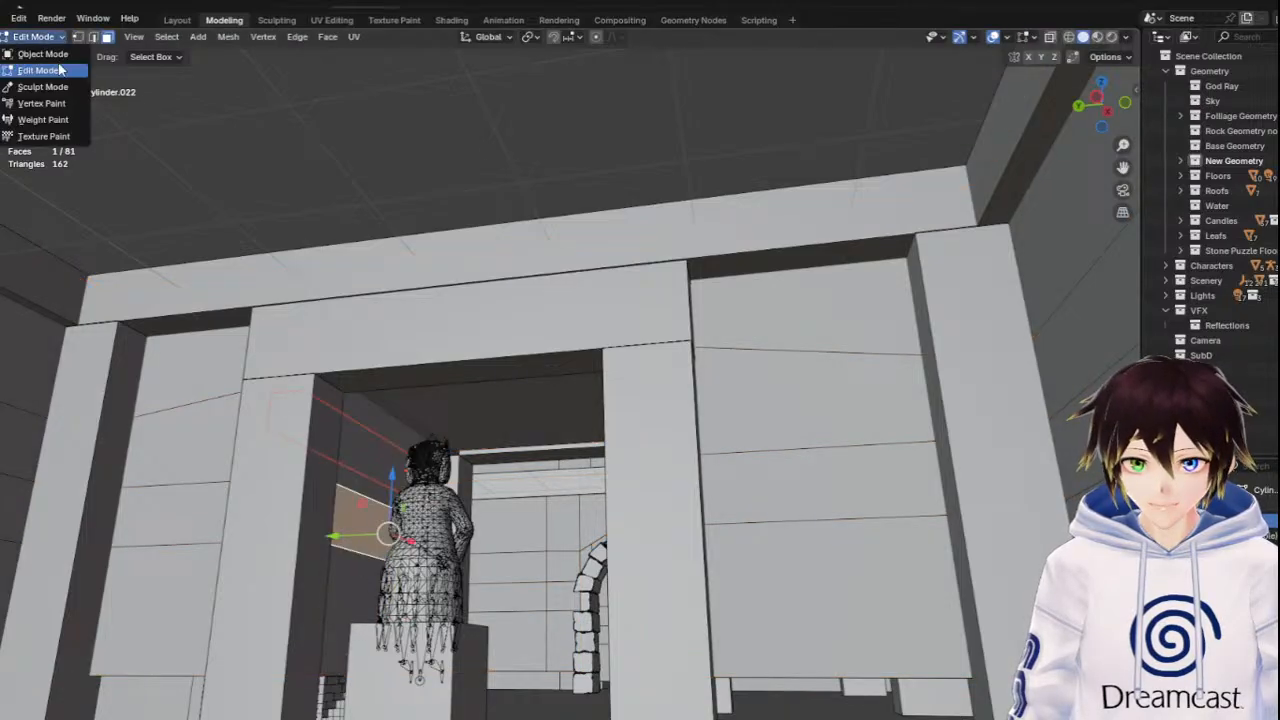
left_click(48, 54)
left_click(187, 407)
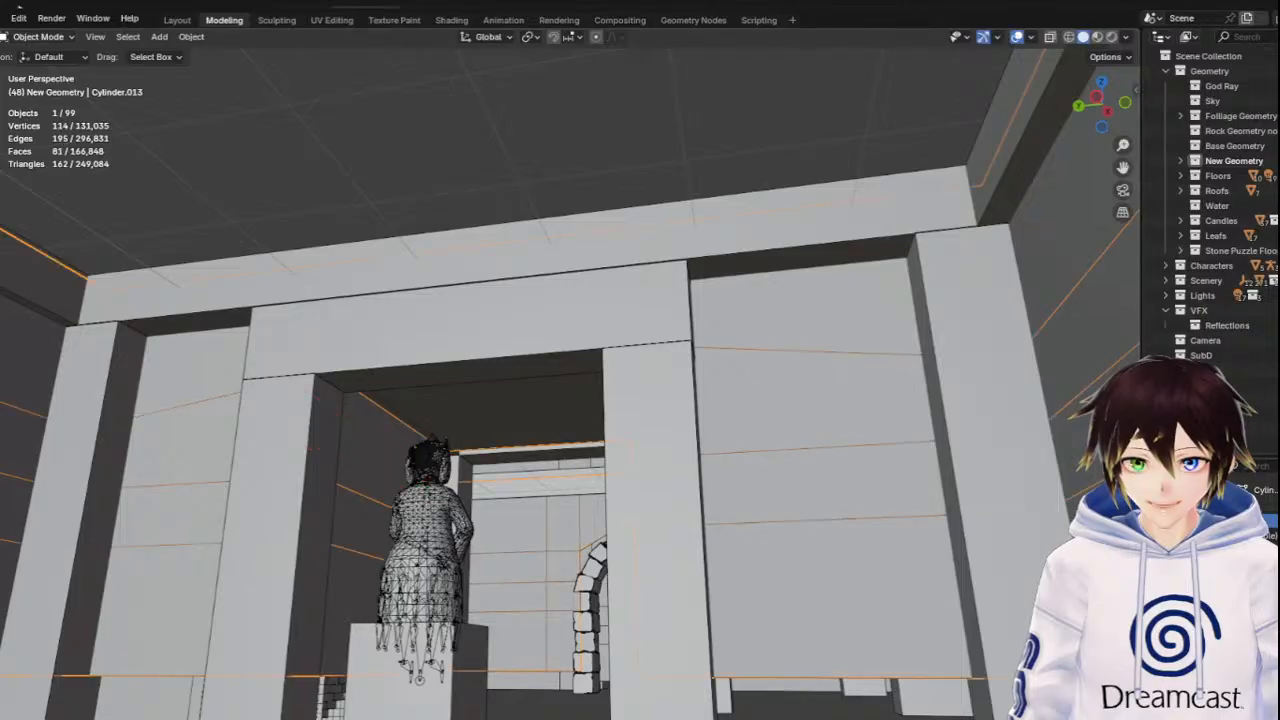
Select the three stacked wall faces on each side of the passage behind the statue in Edit Mode
left_click(38, 36)
left_click(40, 70)
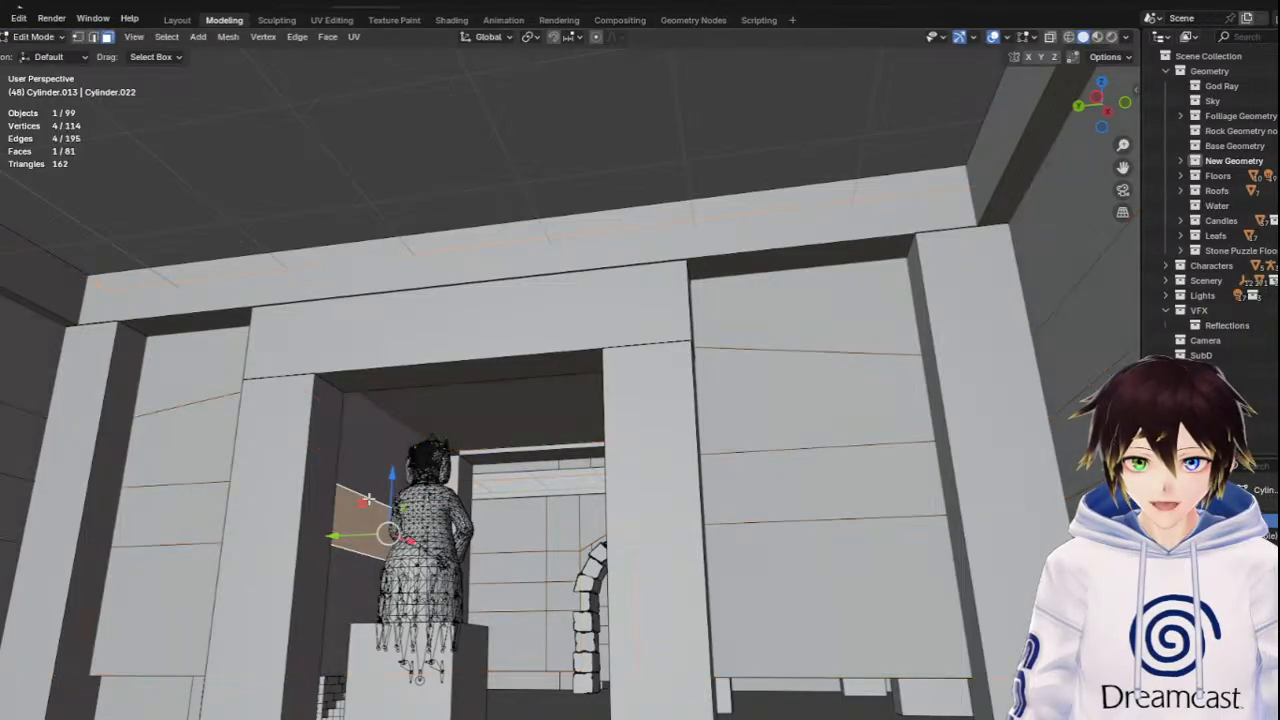
left_click(375, 449)
left_click(349, 606, "ctrl")
middle_click_drag(370, 553, 647, 379)
left_click(717, 425, "shift")
left_click(744, 536, "ctrl")
Widen the passage by scaling the six selected side faces by 1.093 along Y
scroll(735, 469, "down", 6)
scroll(730, 465, "up", 3)
scroll(680, 486, "up", 3)
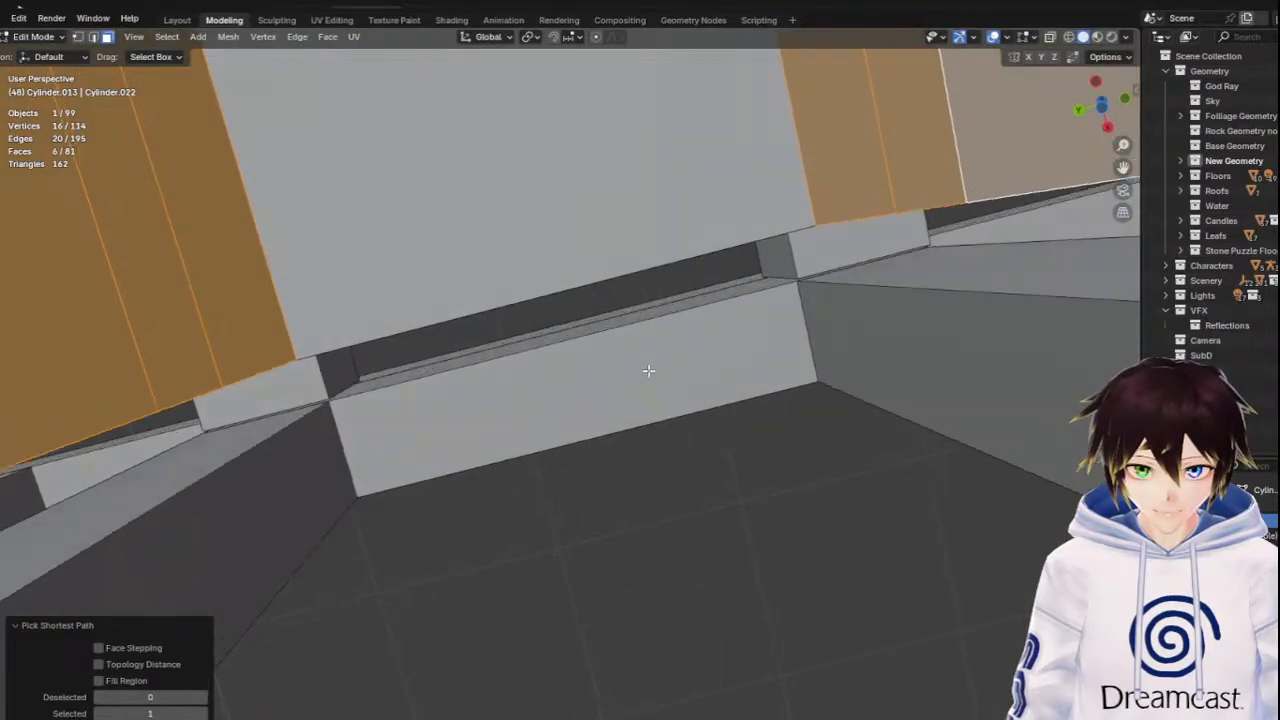
middle_click_drag(648, 367, 662, 430)
scroll(662, 431, "down", 4)
mouse_move(567, 412)
middle_mouse_down()
mouse_move(500, 371)
mouse_move(560, 371)
mouse_move(576, 389)
middle_mouse_up()
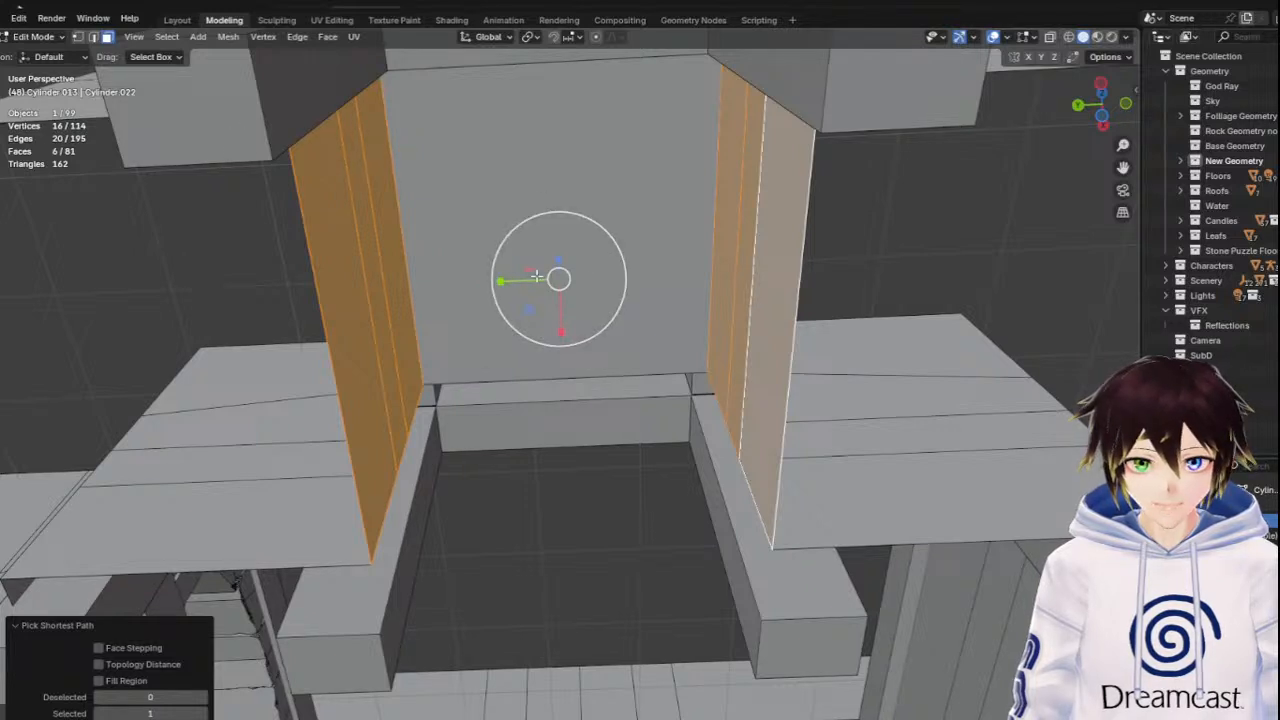
left_click_drag(502, 281, 499, 281)
middle_click_drag(499, 281, 767, 244)
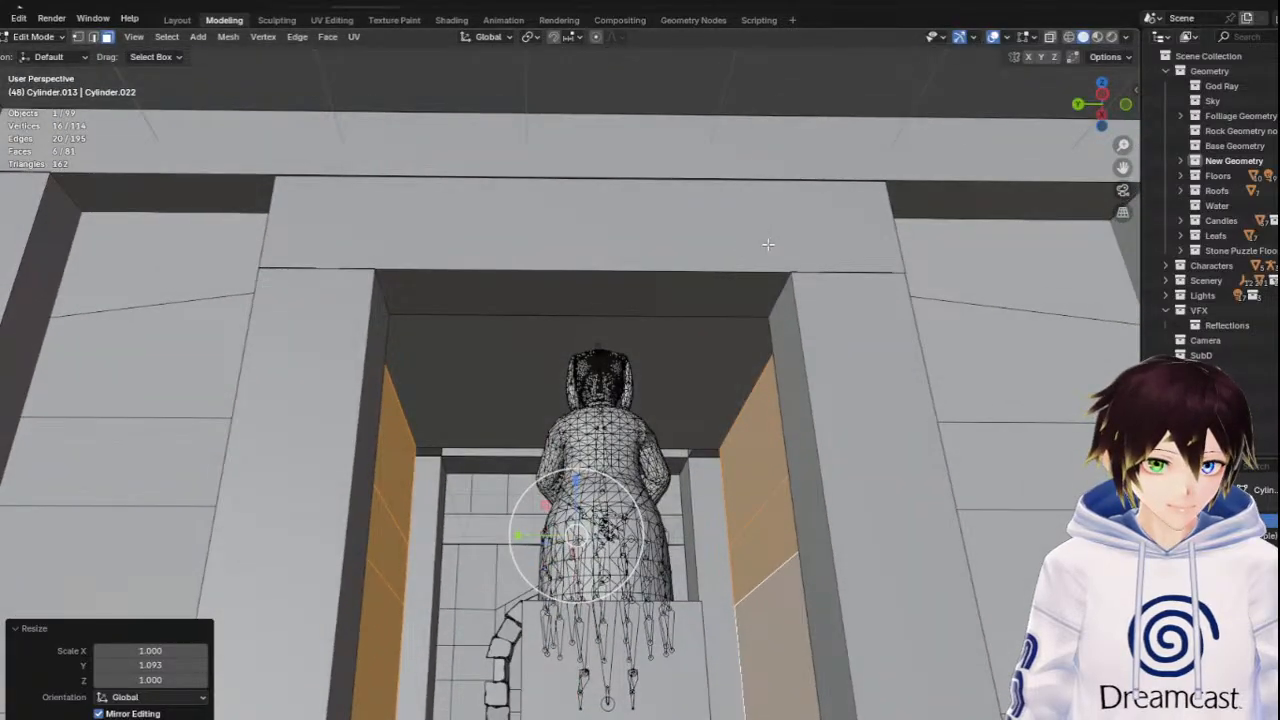
Shift the passage's side faces 0.030017 m along Y and nudge them along Y again to align with the doorway pillars
mouse_move(657, 388)
middle_mouse_down()
mouse_move(640, 361)
mouse_move(648, 305)
mouse_move(652, 430)
mouse_move(654, 406)
middle_mouse_up()
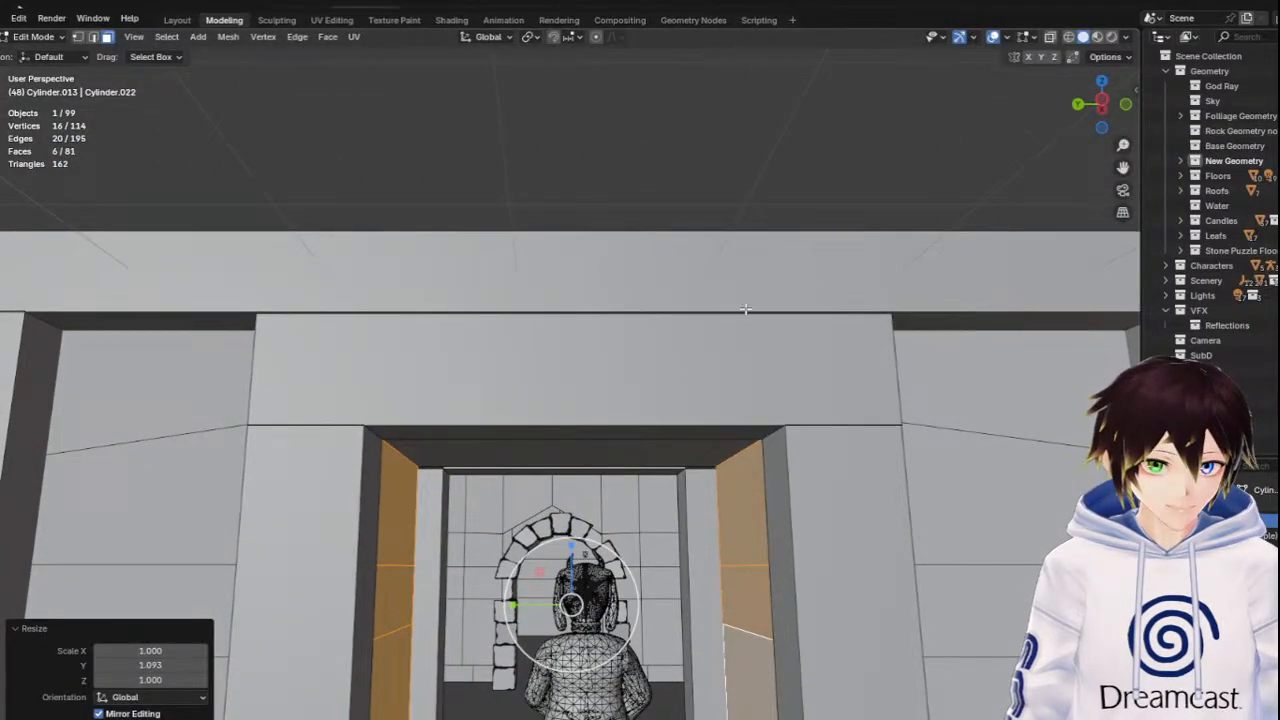
left_click_drag(1123, 167, 1122, 81)
mouse_move(650, 337)
middle_mouse_down()
mouse_move(649, 322)
mouse_move(640, 336)
middle_mouse_up()
left_click(2, 145)
middle_click_drag(508, 490, 521, 480)
left_click_drag(517, 506, 512, 506)
middle_click_drag(553, 450, 548, 437)
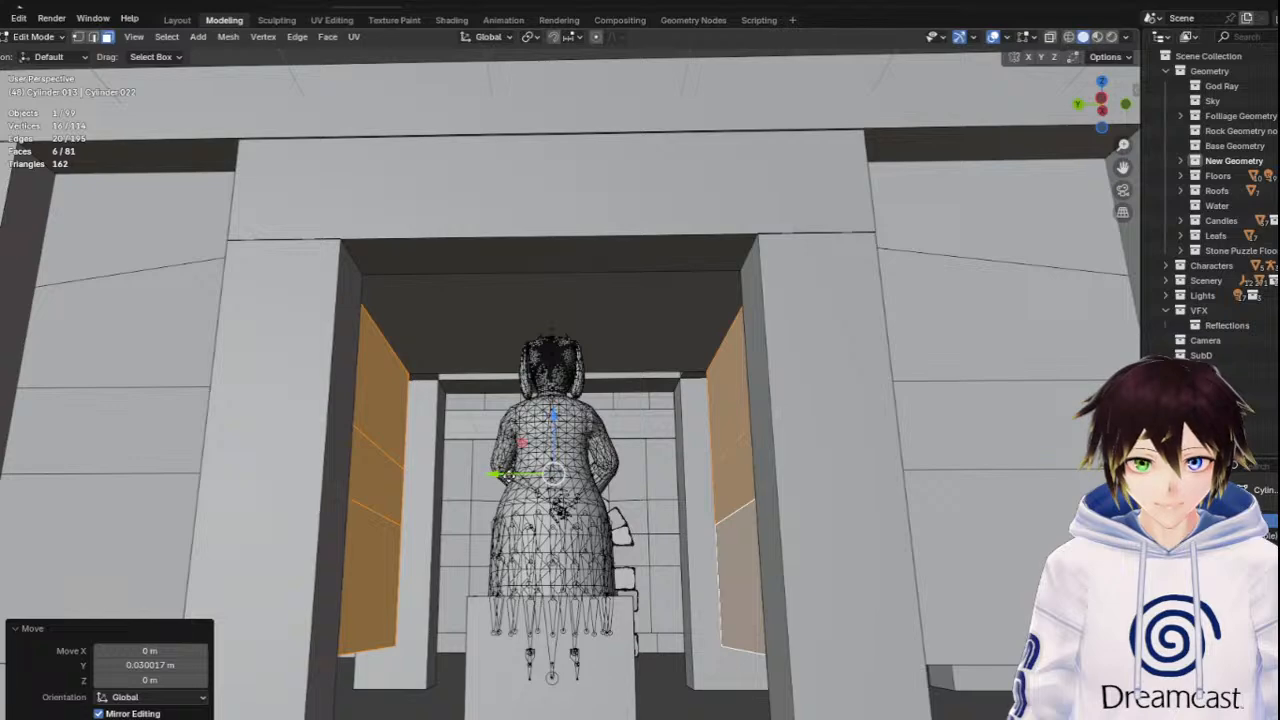
key("g")
key("y")
left_click(507, 475)
Raise the passage's ceiling face 0.084327 m along Z
middle_click_drag(585, 413, 566, 428)
left_click(477, 357)
middle_click_drag(477, 357, 580, 340)
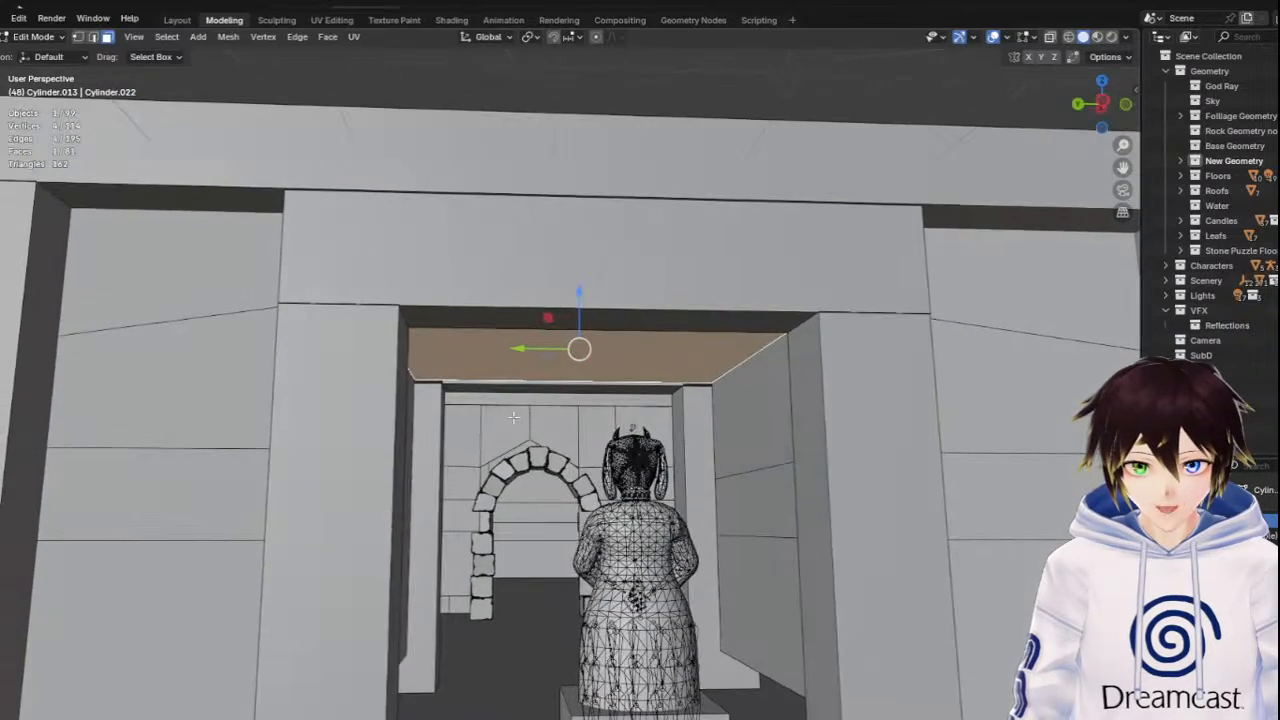
key("g")
key("z")
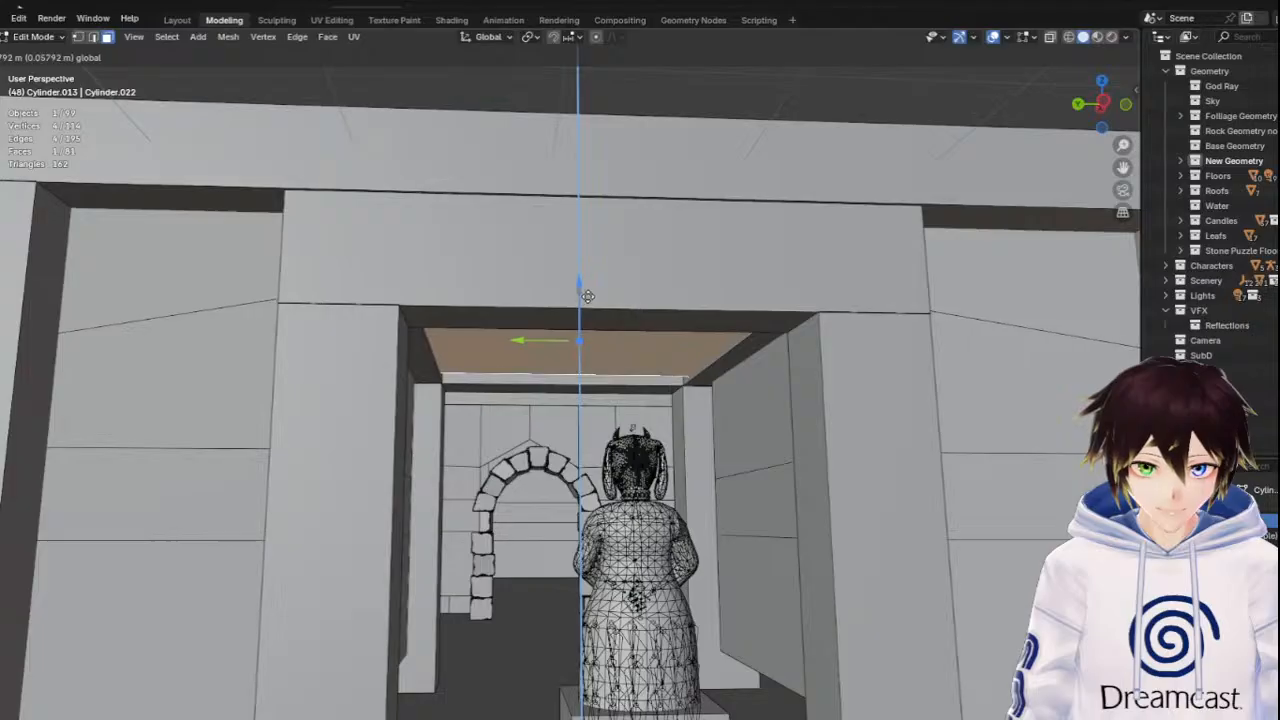
left_click(578, 350)
middle_click_drag(578, 350, 740, 262)
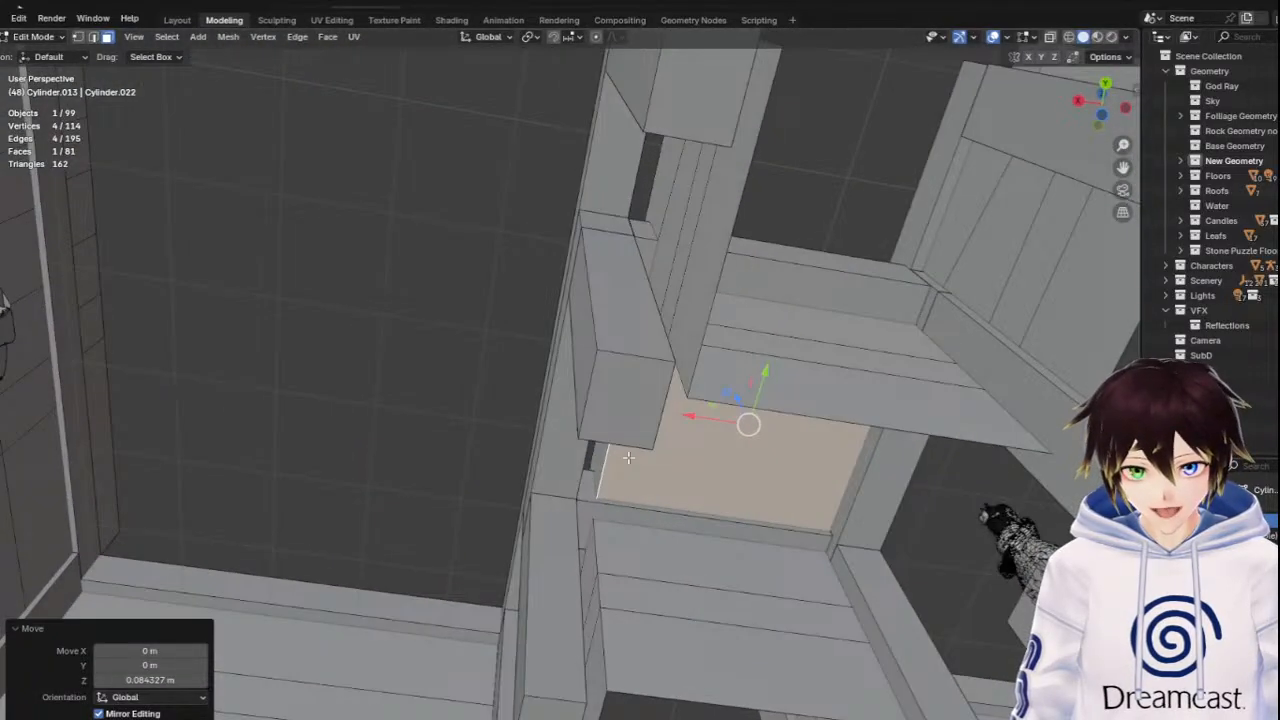
Move the wall vertices at the passage's doorway end 0.29672 m along X, box-selecting them through the mesh, and return to Object Mode
left_click(77, 36)
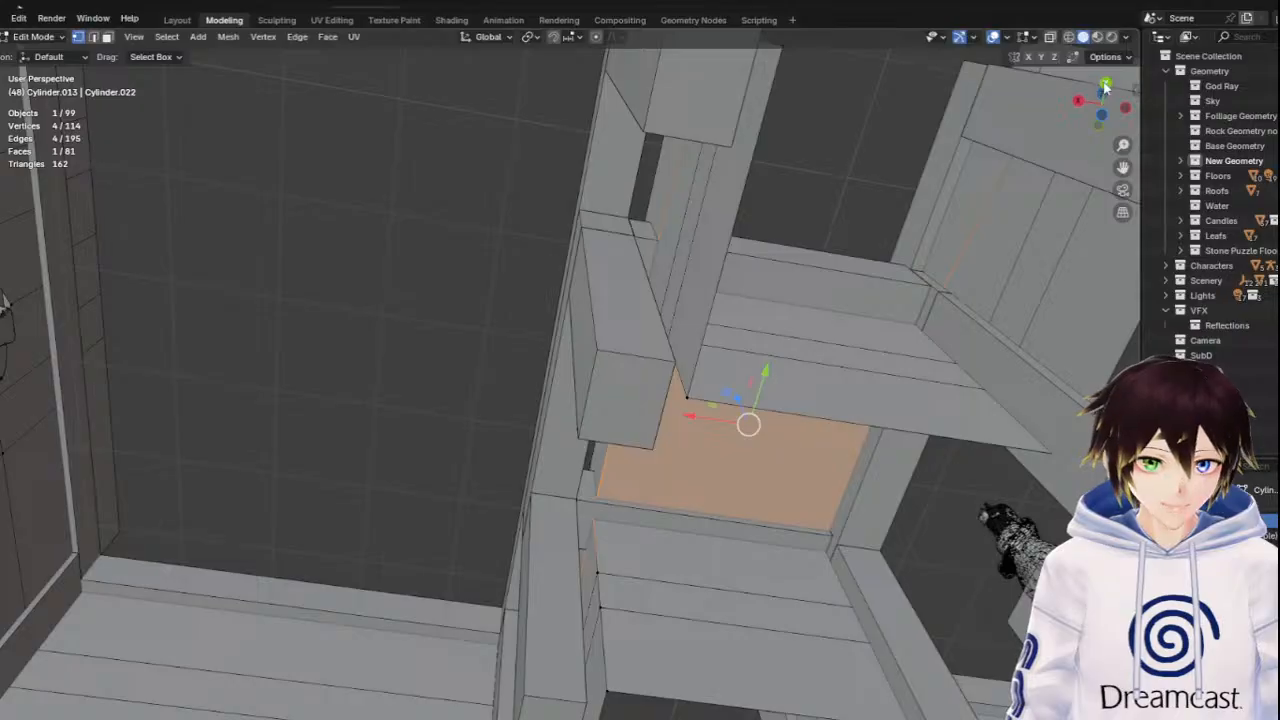
left_click(1104, 86)
key("alt+z")
scroll(549, 257, "down", 1)
left_click_drag(548, 255, 666, 574)
scroll(666, 574, "up", 1)
left_click_drag(583, 473, 548, 481)
middle_click_drag(548, 481, 581, 426)
left_click(1083, 38)
middle_click_drag(601, 260, 608, 292)
middle_click_drag(435, 398, 392, 414)
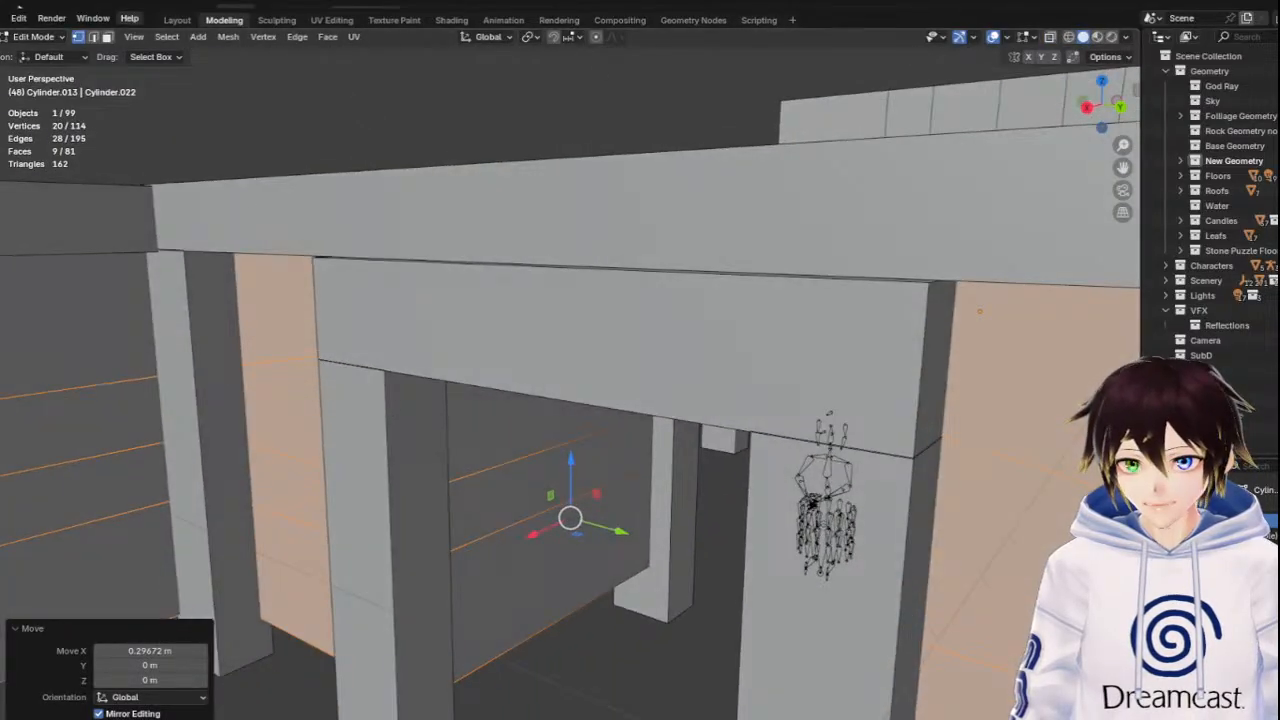
left_click(38, 36)
left_click(45, 51)
middle_click_drag(410, 169, 463, 315)
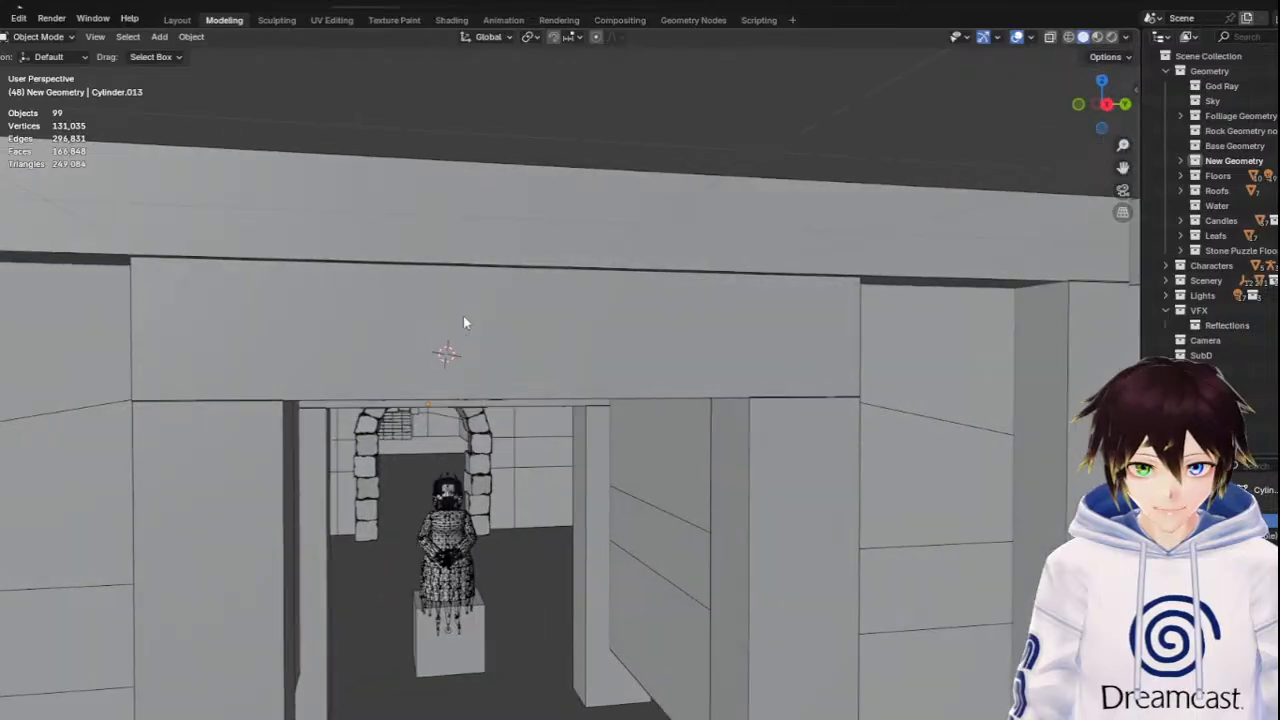
Examine the whole level layout from above and the connection between the statue room and the arched room
scroll(464, 316, "down", 3)
middle_click_drag(417, 356, 508, 369)
scroll(472, 391, "down", 3)
scroll(472, 391, "down", 3)
scroll(508, 369, "down", 3)
scroll(557, 304, "down", 7)
scroll(882, 304, "down", 3)
middle_click_drag(488, 318, 548, 346)
scroll(548, 346, "down", 2)
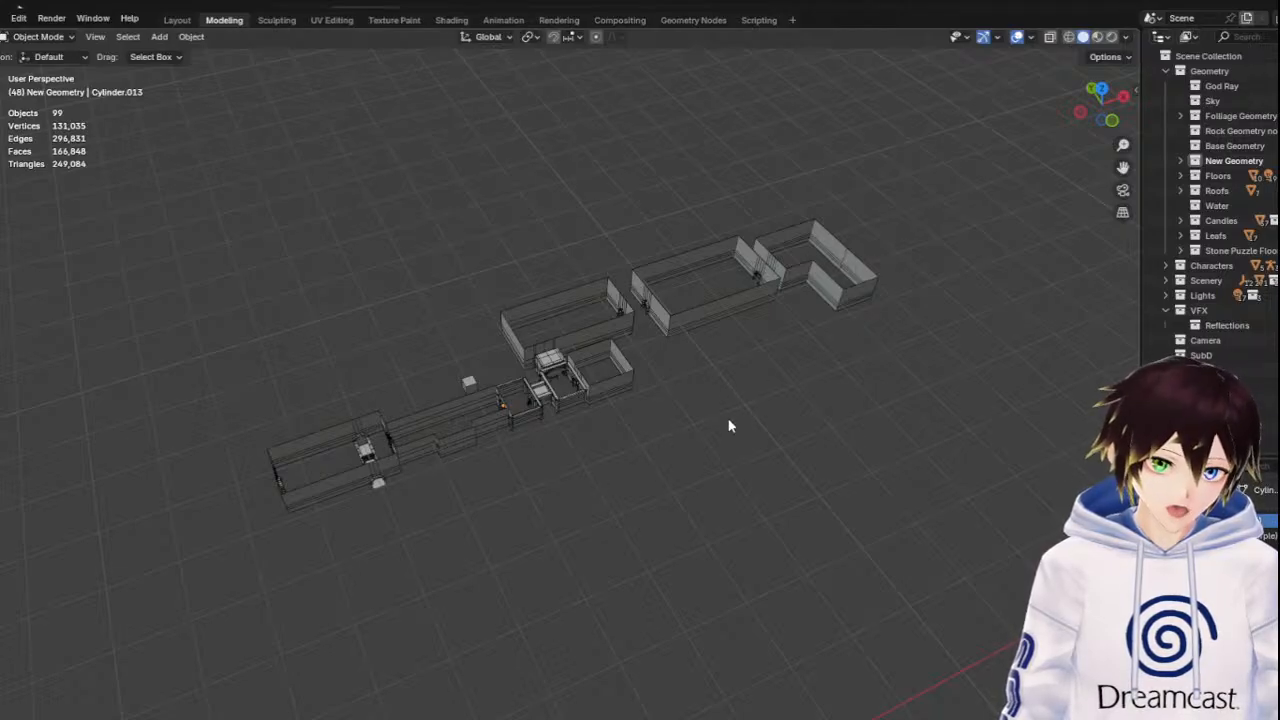
scroll(746, 425, "up", 7)
scroll(750, 460, "up", 4)
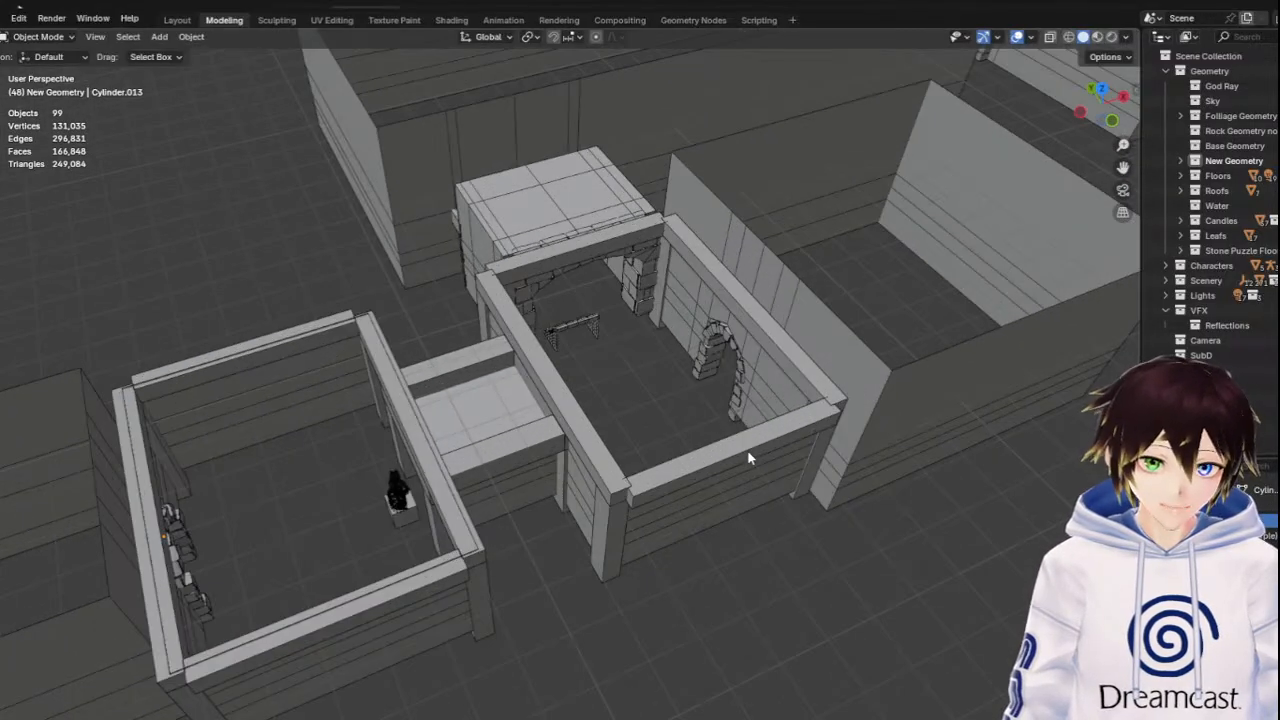
scroll(730, 461, "up", 5)
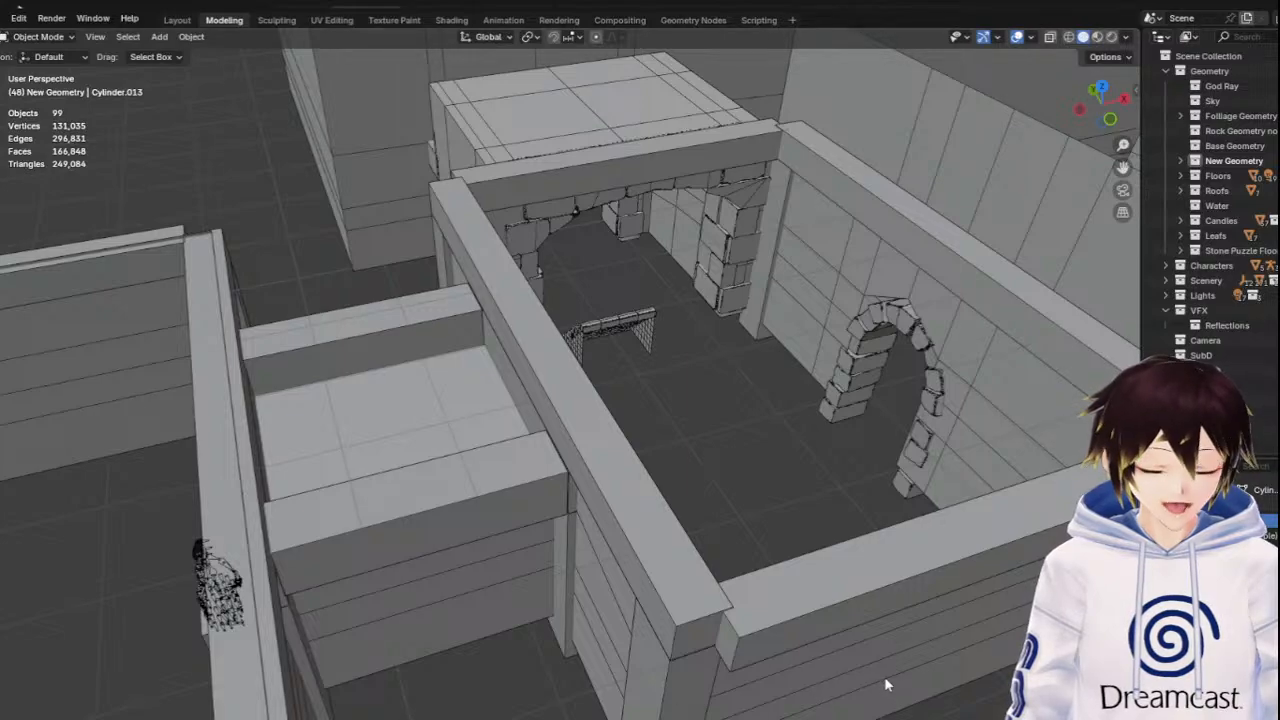
Select the stone arch around the arched room's doorway and raise it 0.073032 m, then another 0.12433 m, along Z
middle_click_drag(688, 432, 735, 410)
left_click_drag(1122, 164, 900, 215)
middle_click_drag(802, 405, 812, 388)
middle_click_drag(495, 505, 667, 509)
scroll(655, 530, "up", 3)
middle_click_drag(643, 555, 676, 528)
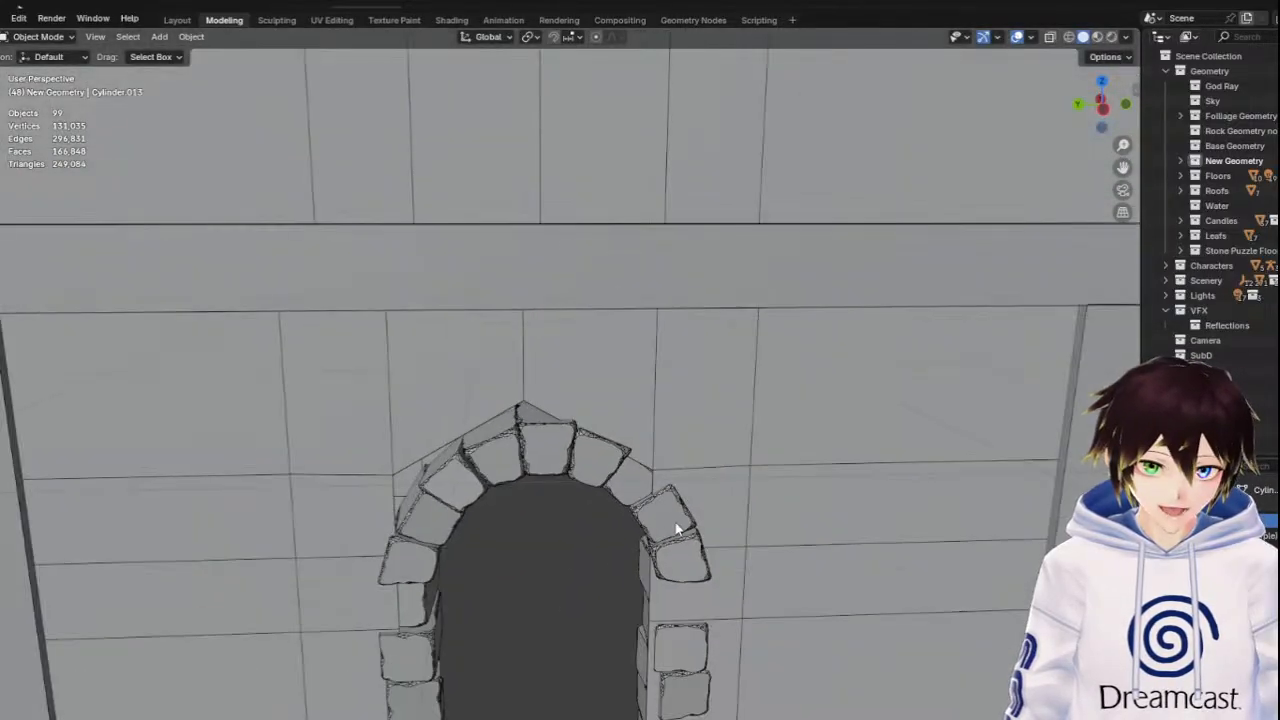
left_click(601, 448)
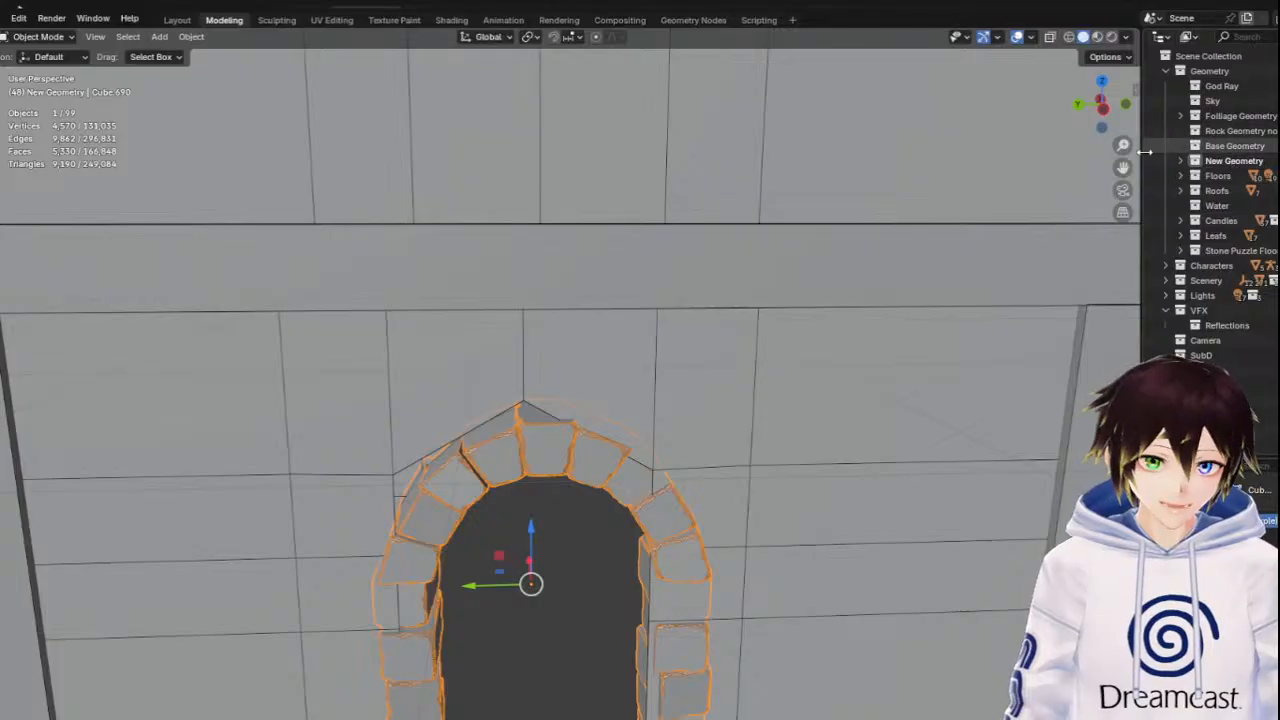
left_click_drag(1122, 167, 911, 298)
middle_click_drag(911, 298, 893, 284)
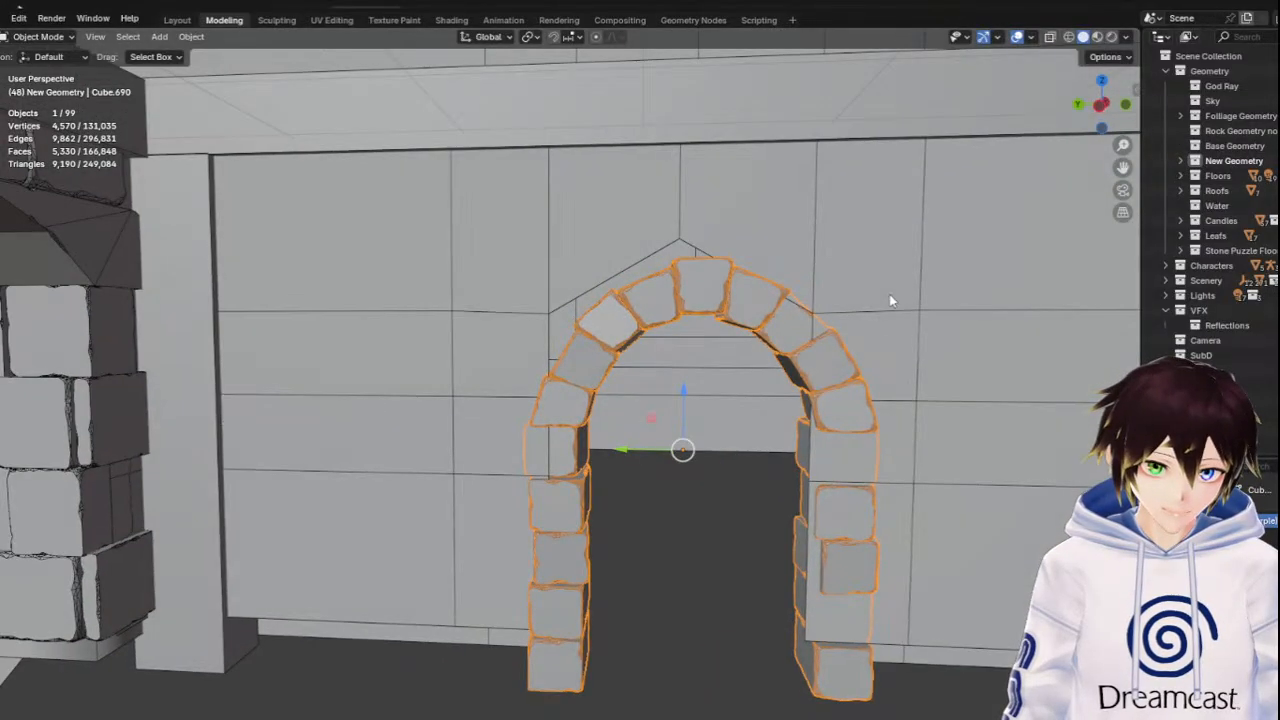
key("g")
key("z")
left_click(680, 414)
middle_click_drag(680, 414, 632, 416)
key("g")
key("z")
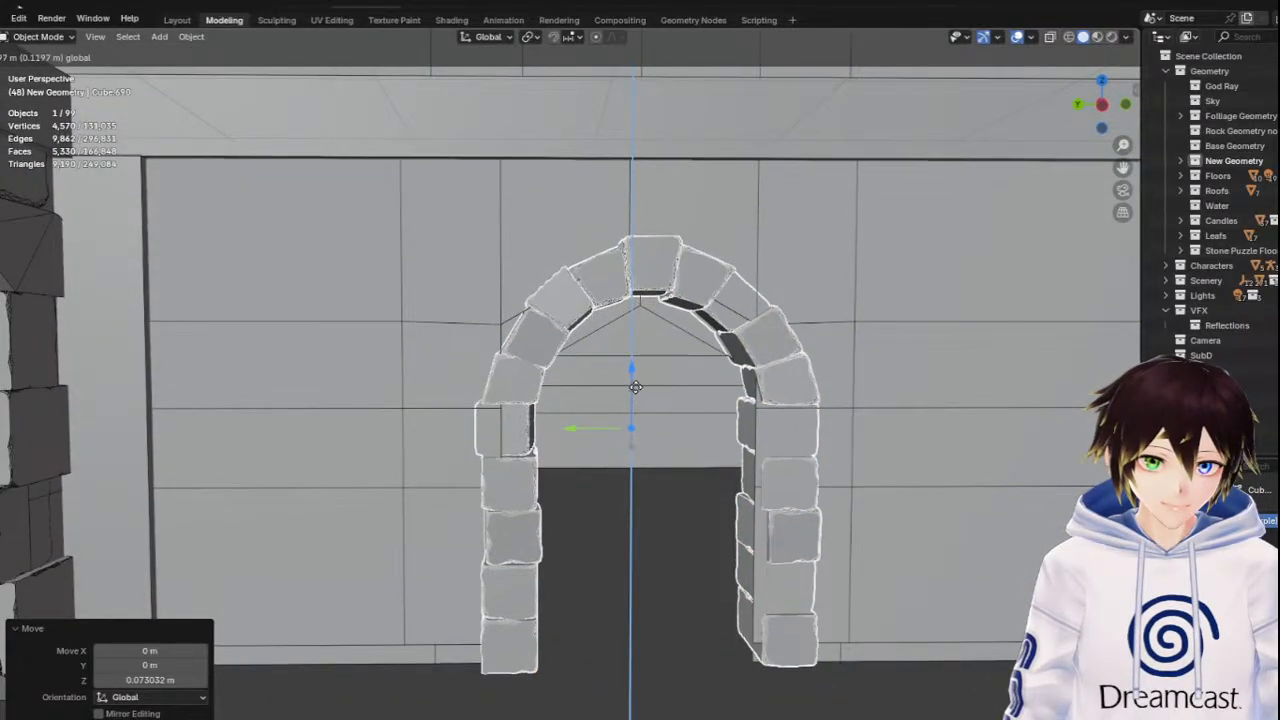
left_click(614, 414)
Move the stone arch 0.10113 m along Y and shift it slightly along X to seat it against the wall opening
key("g")
key("y")
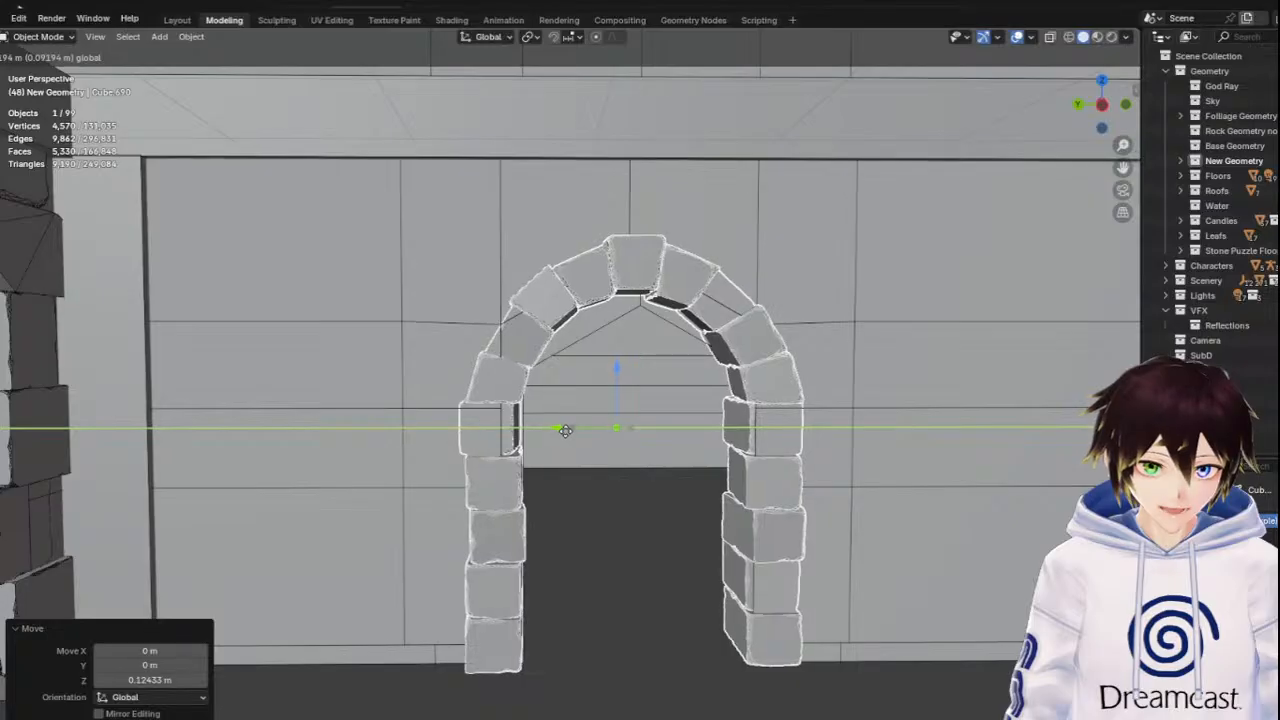
left_click(565, 429)
middle_click_drag(855, 427, 770, 462)
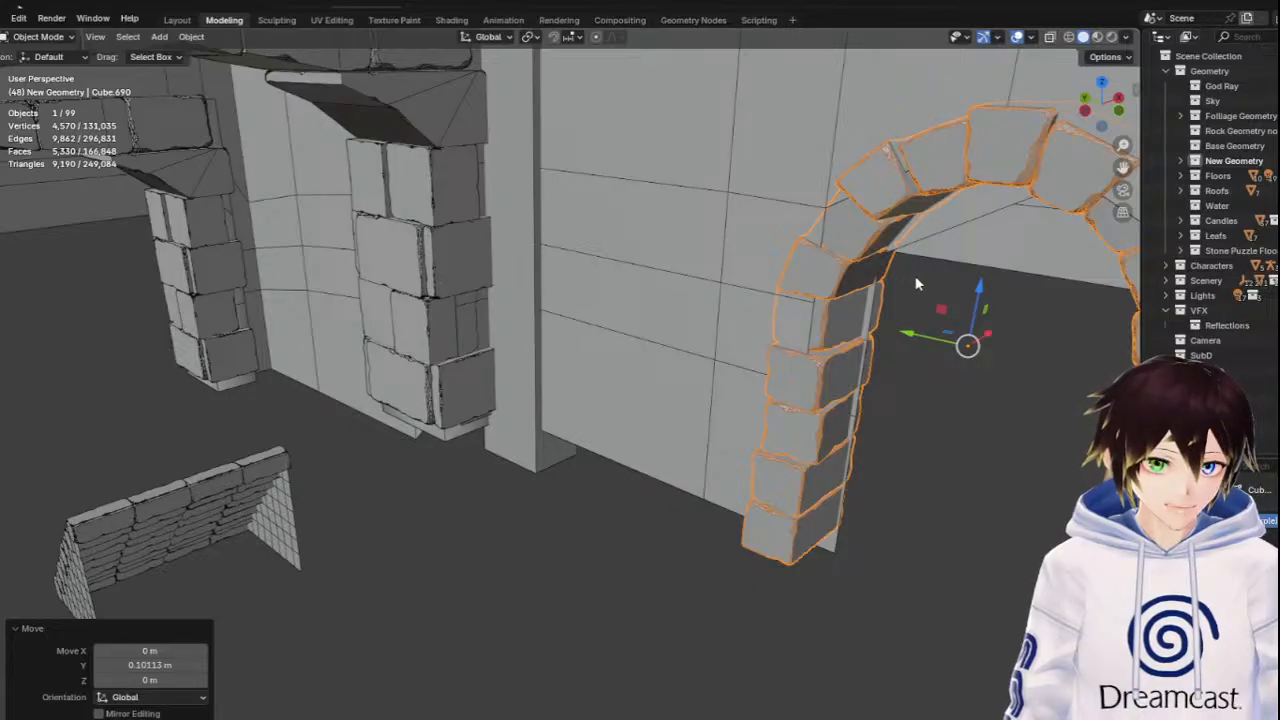
left_click_drag(1124, 172, 874, 216)
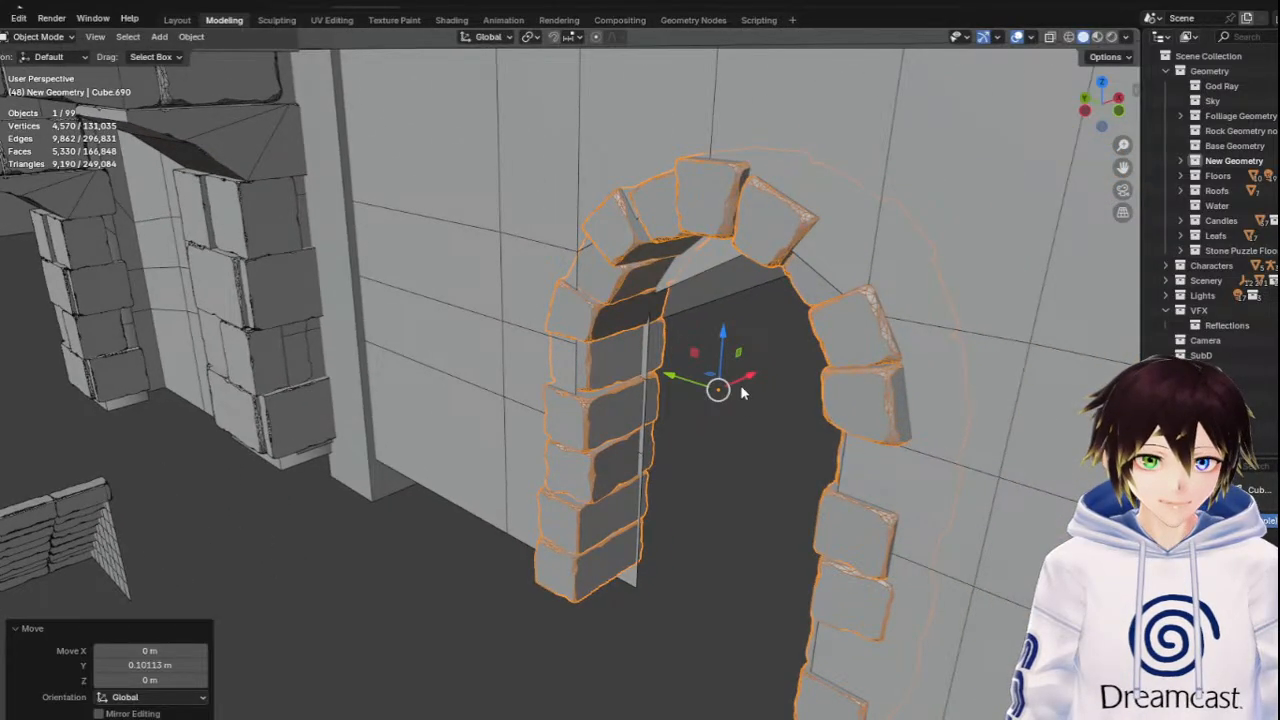
key("g")
key("x")
left_click_drag(733, 383, 726, 384)
Move the large room's wall object behind the stone arch -0.11315 m along X
middle_click_drag(756, 364, 780, 315)
scroll(882, 284, "down", 3)
middle_click_drag(883, 283, 710, 318)
left_click(732, 275)
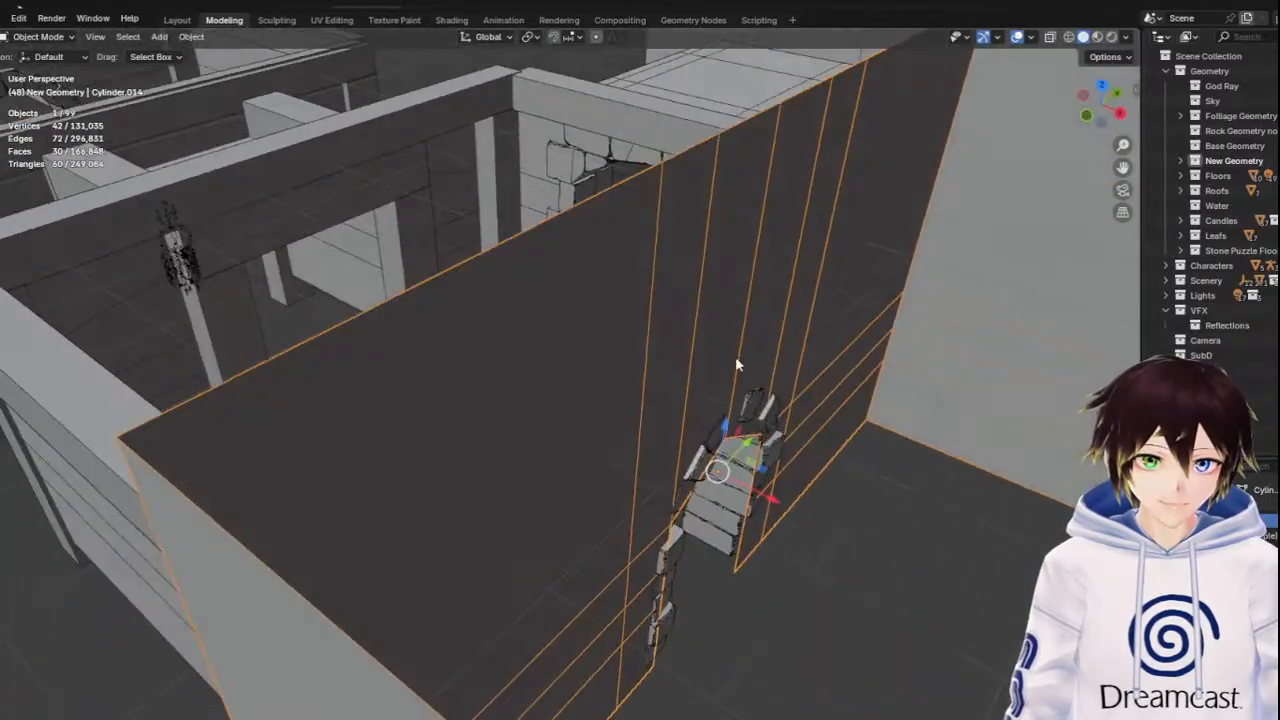
key("g")
key("x")
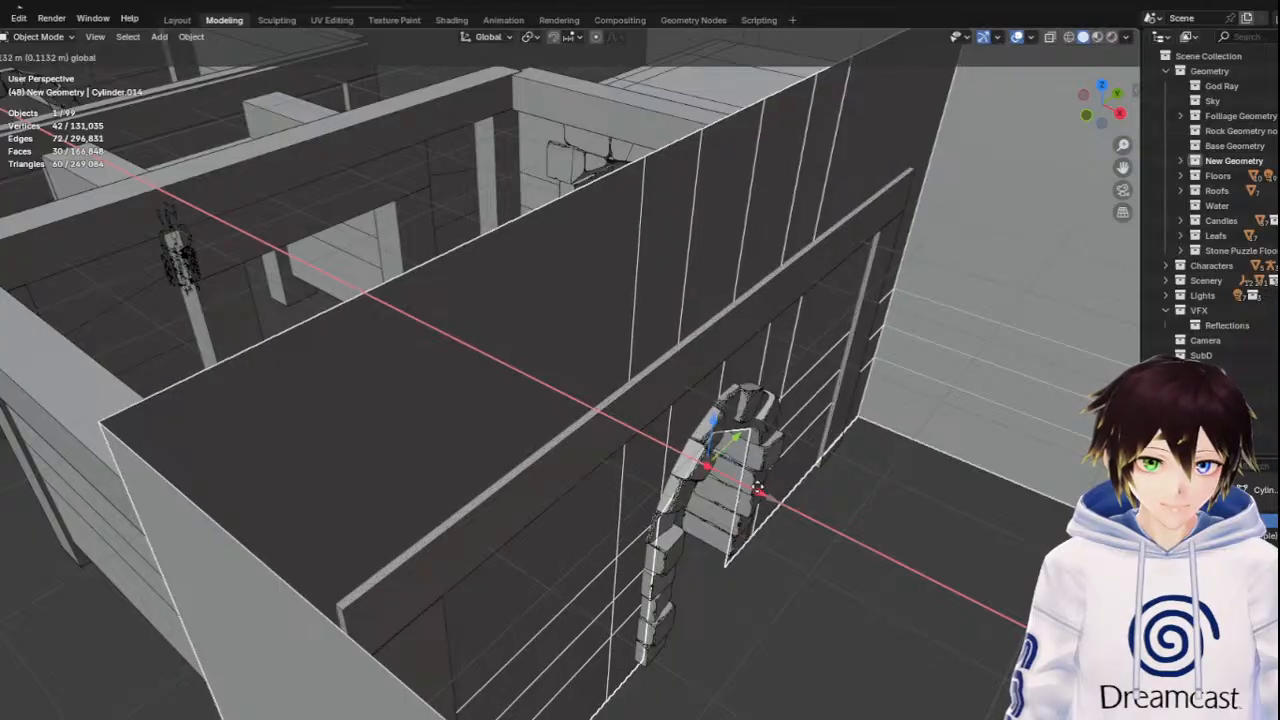
left_click(758, 492)
Move the large room's walls 0.11868 m along Y to line their doorway up with the stone arch
middle_click_drag(758, 492, 966, 405)
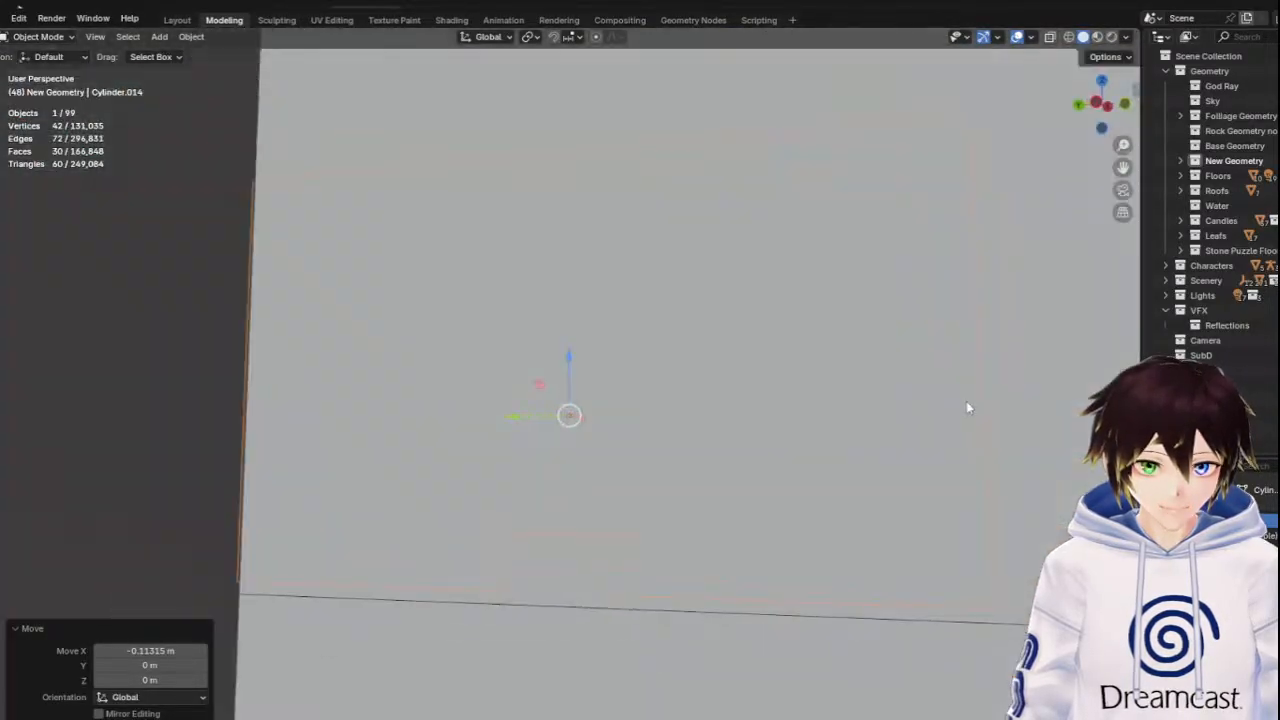
scroll(718, 560, "up", 2)
scroll(718, 561, "down", 3)
middle_click_drag(700, 566, 648, 566)
left_click(45, 38)
middle_click_drag(520, 370, 477, 411)
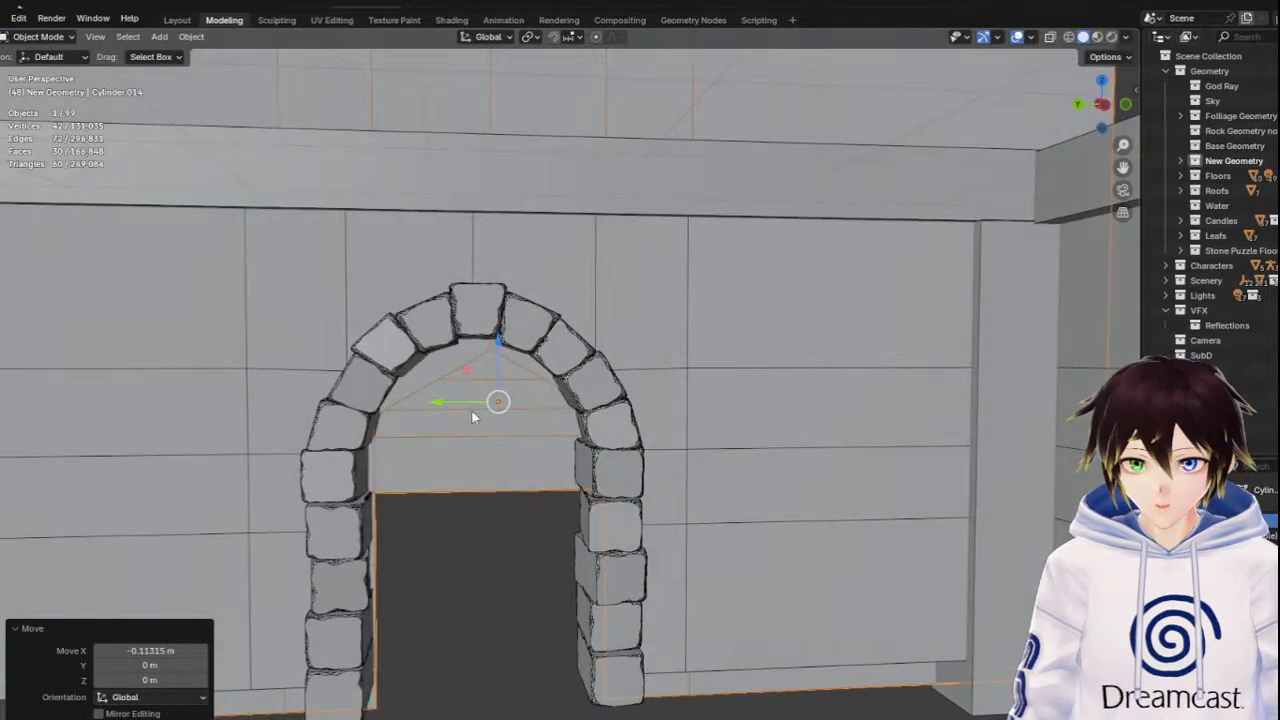
key("g")
key("y")
left_click(487, 419)
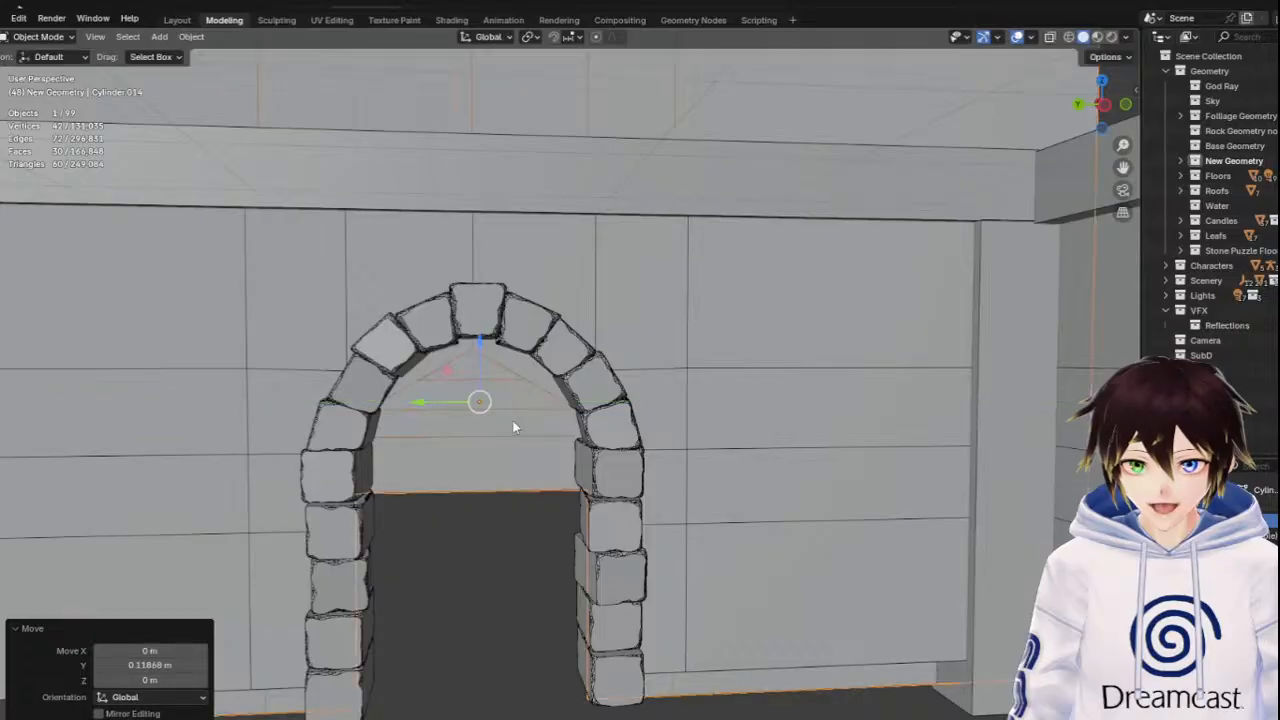
Raise the large room's walls 0.28886 m along Z to fit their doorway opening to the stone arch
left_click(1104, 106)
key("shift+z")
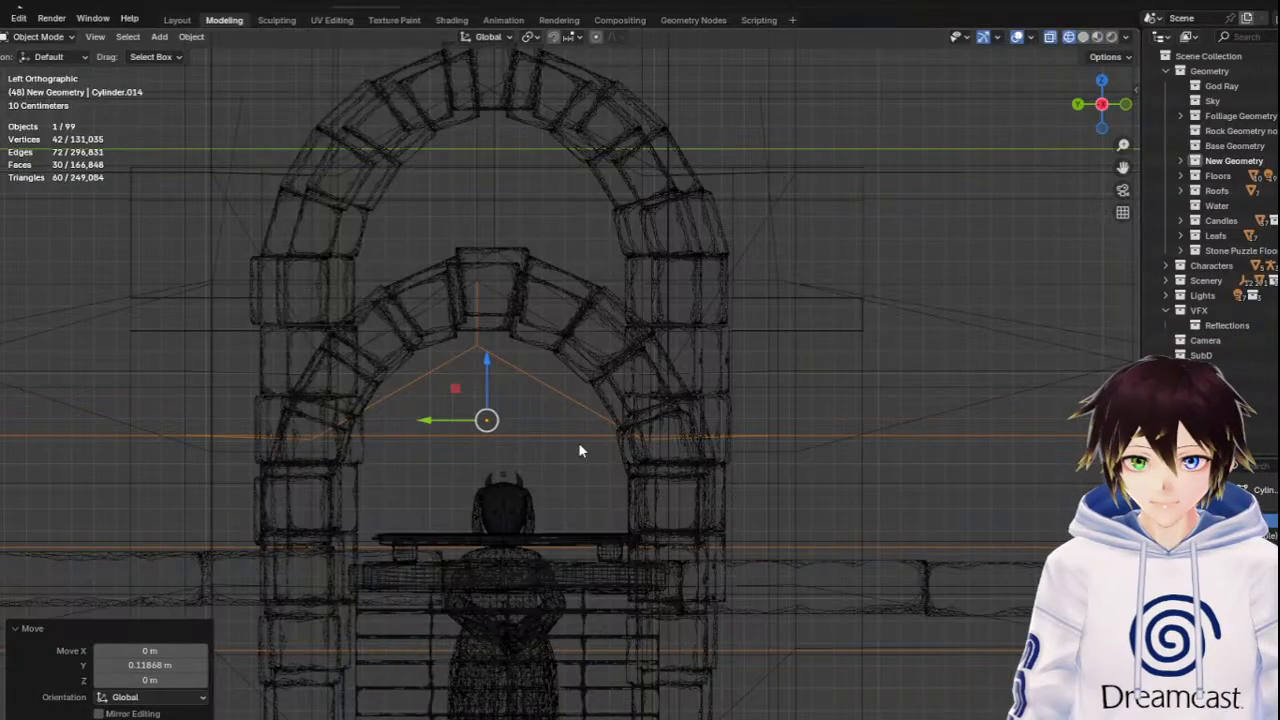
left_click_drag(461, 420, 461, 420)
middle_click_drag(645, 386, 545, 392)
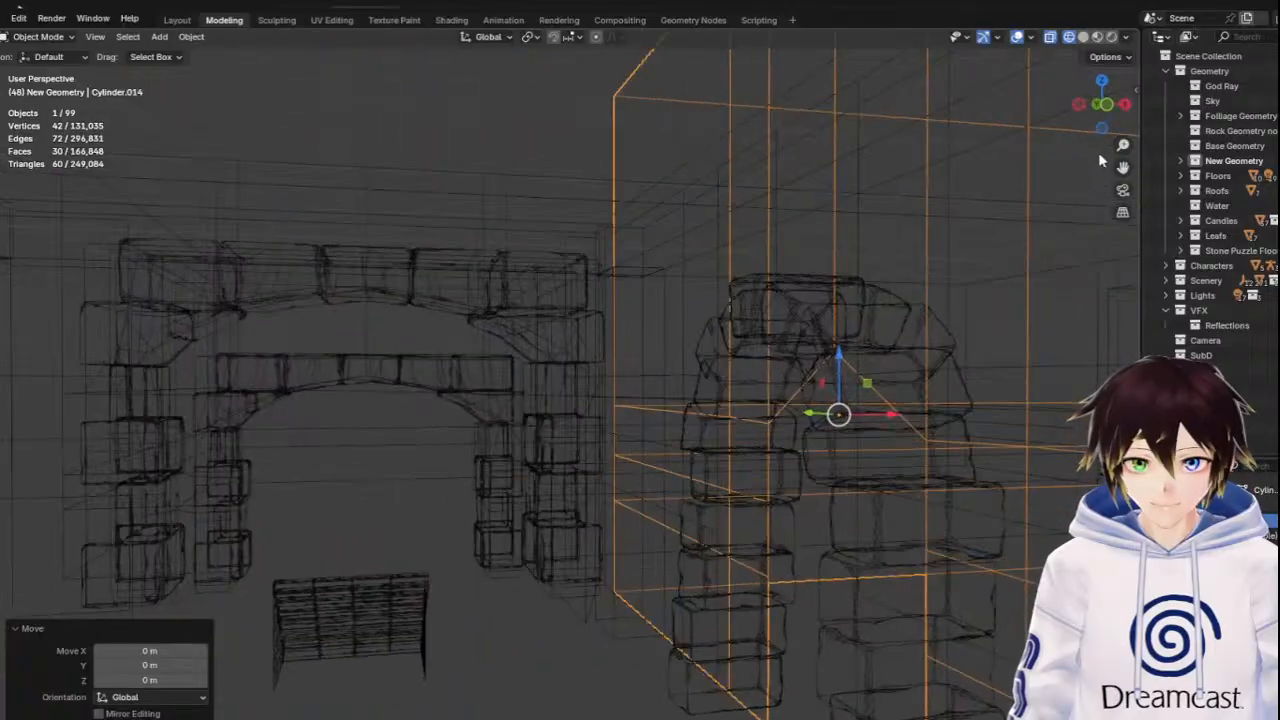
left_click(1123, 109)
scroll(663, 409, "up", 2)
key("g")
key("z")
left_click(662, 300)
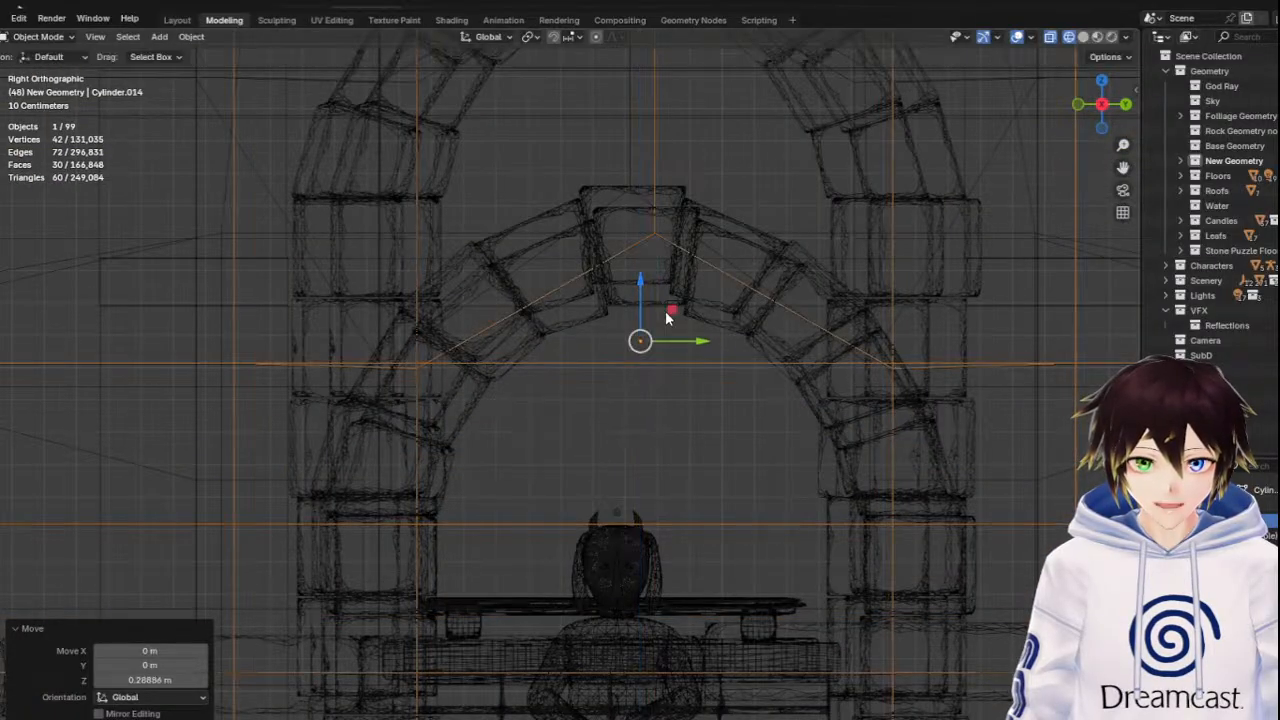
Shift the large room's walls along X in small moves, the last 0.064448 m, to seat them against the stone arch
middle_click_drag(662, 300, 727, 362)
left_click(1083, 38)
mouse_move(832, 300)
middle_mouse_down()
mouse_move(679, 412)
mouse_move(706, 388)
mouse_move(689, 388)
mouse_move(744, 395)
mouse_move(722, 488)
mouse_move(648, 519)
mouse_move(587, 516)
middle_mouse_up()
left_click(647, 411)
left_click_drag(868, 445, 878, 440)
middle_click_drag(923, 412, 850, 399)
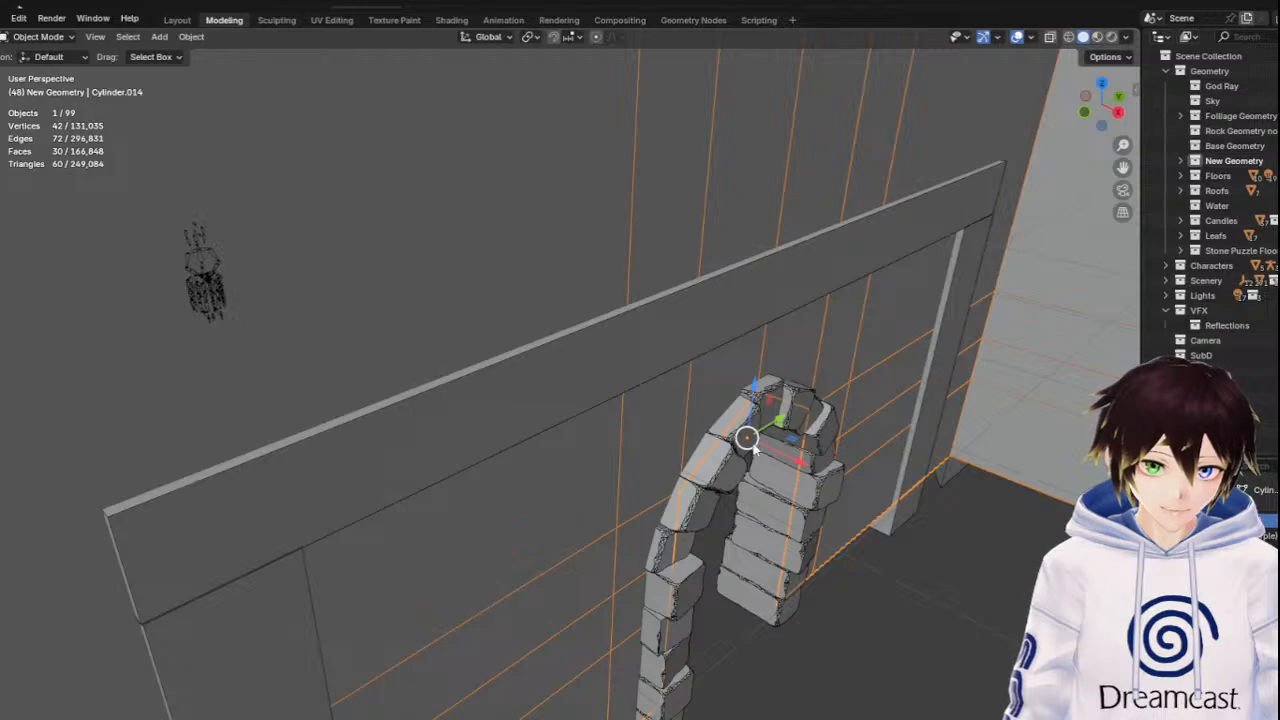
left_click_drag(798, 462, 806, 456)
left_click_drag(806, 456, 806, 456)
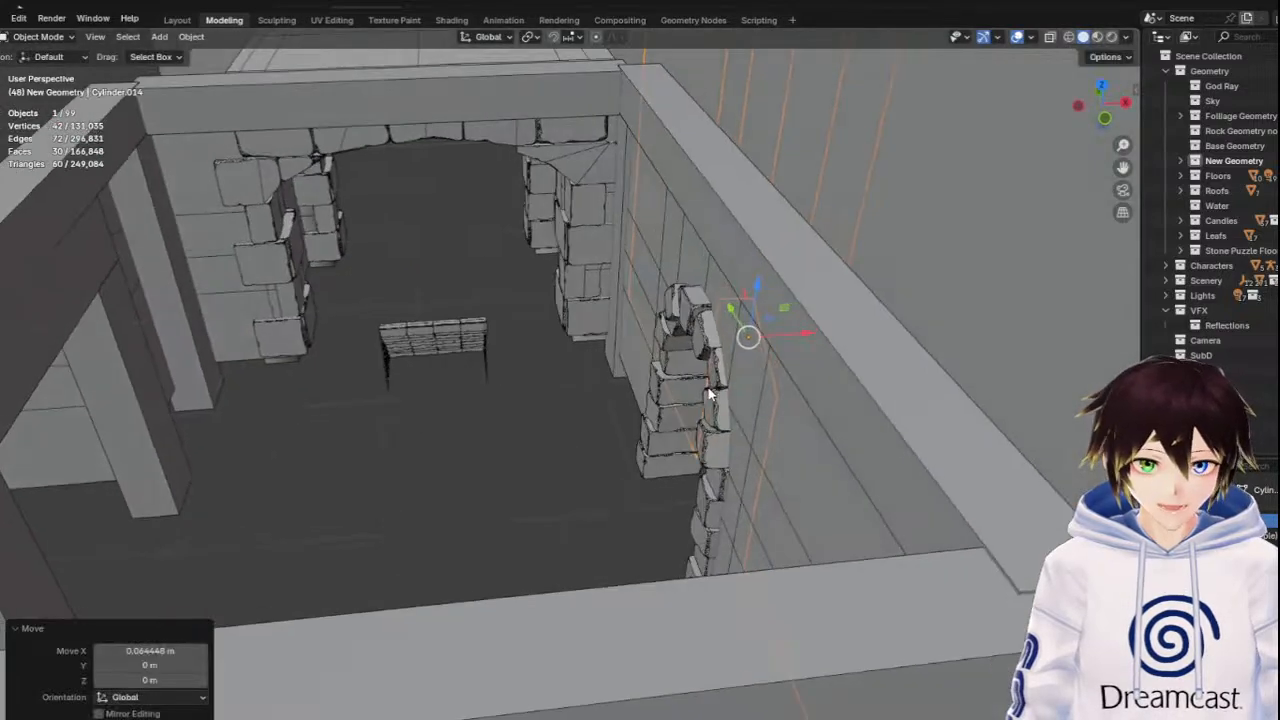
left_click(808, 297)
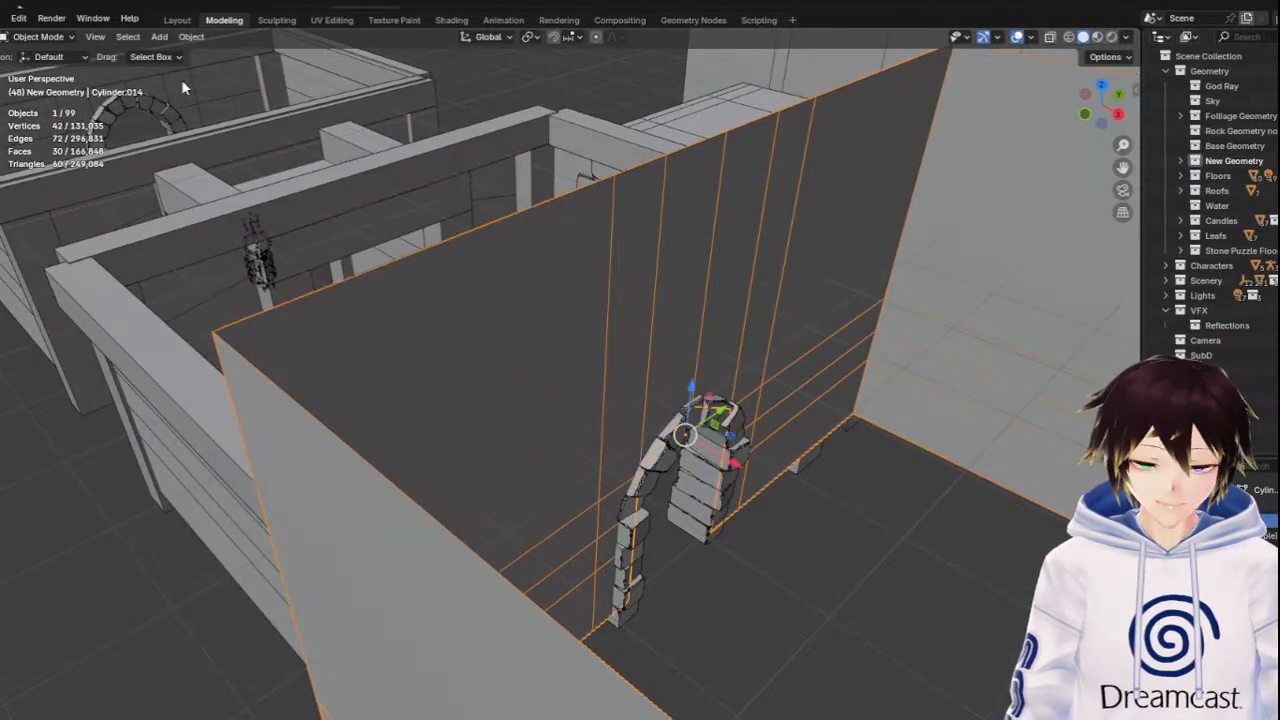
Lower the large room's upper edge vertices by moving them -0.63529 m along Z in Edit Mode
left_click(38, 36)
left_click(40, 76)
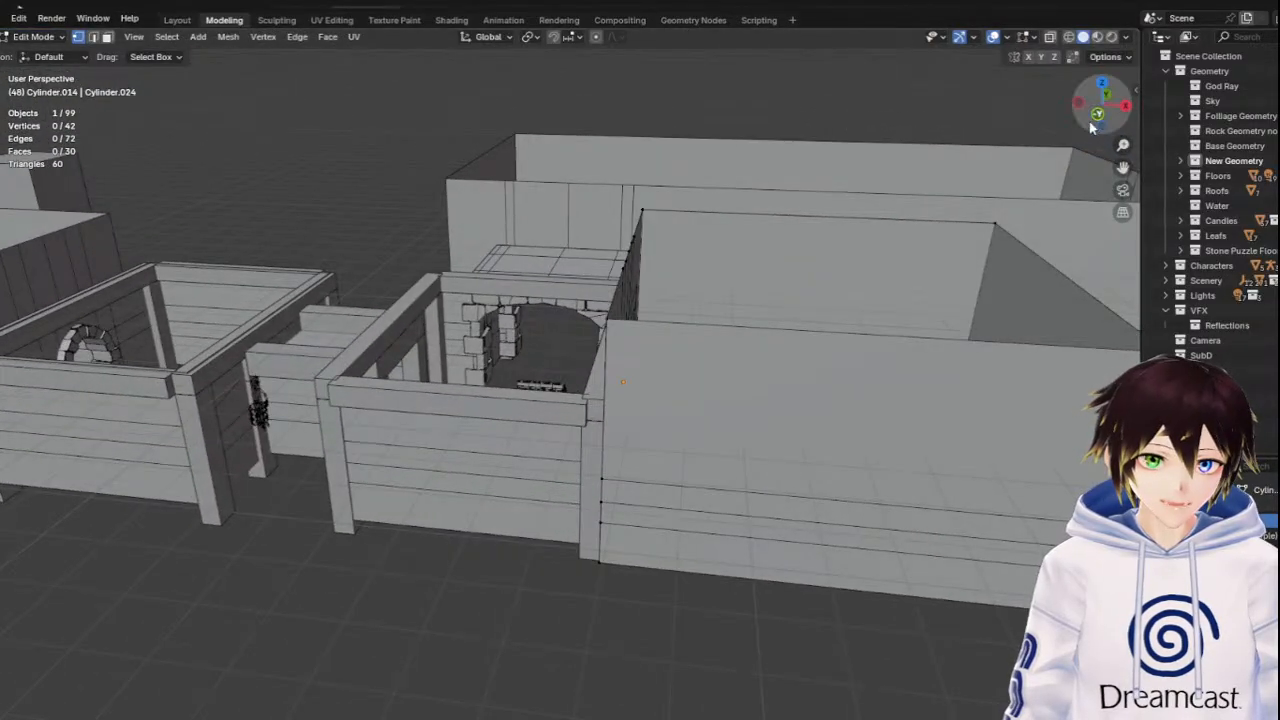
left_click(1096, 115)
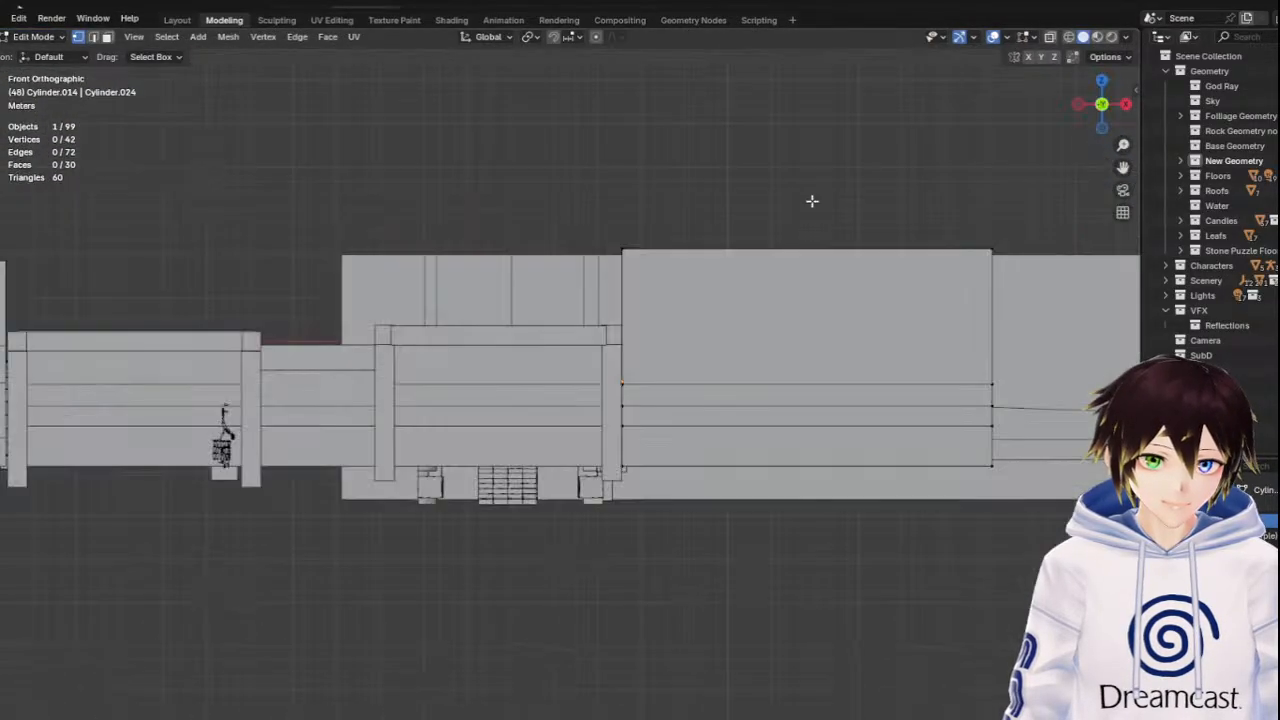
left_click(1070, 37)
left_click_drag(576, 186, 1108, 284)
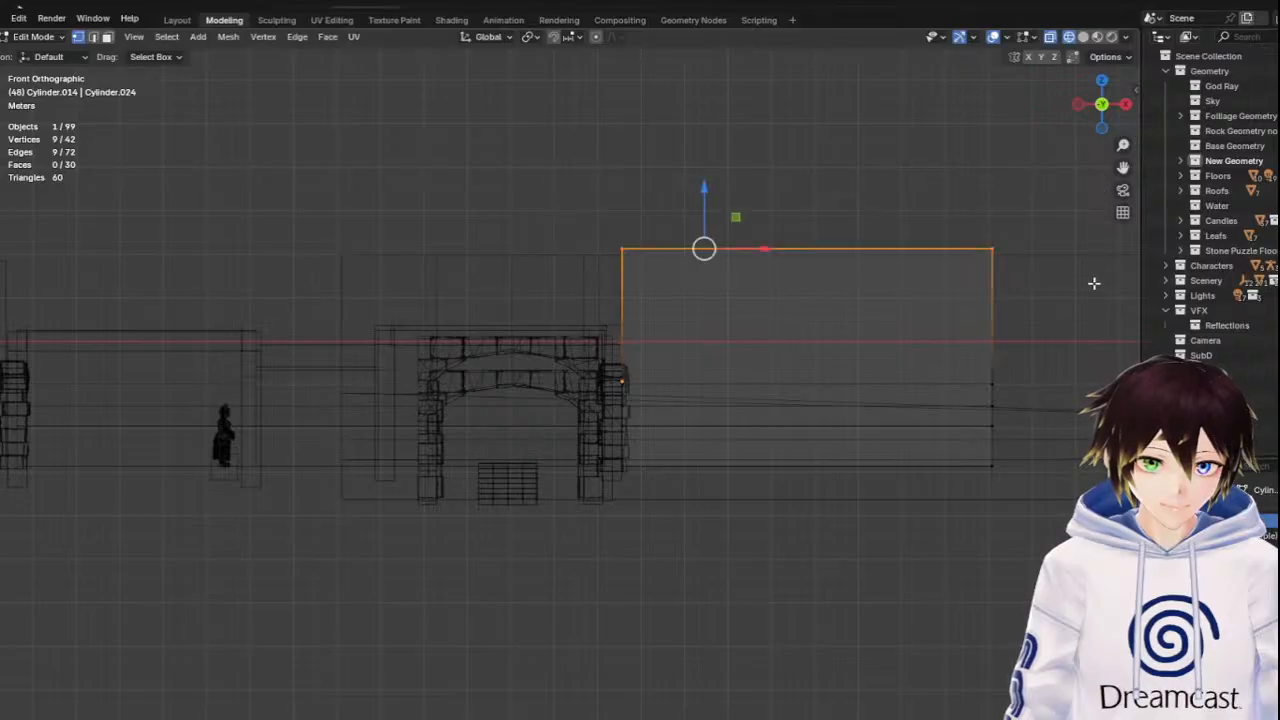
left_click_drag(712, 204, 717, 232)
middle_click_drag(853, 249, 830, 253)
middle_click_drag(861, 273, 826, 204)
left_click(33, 36)
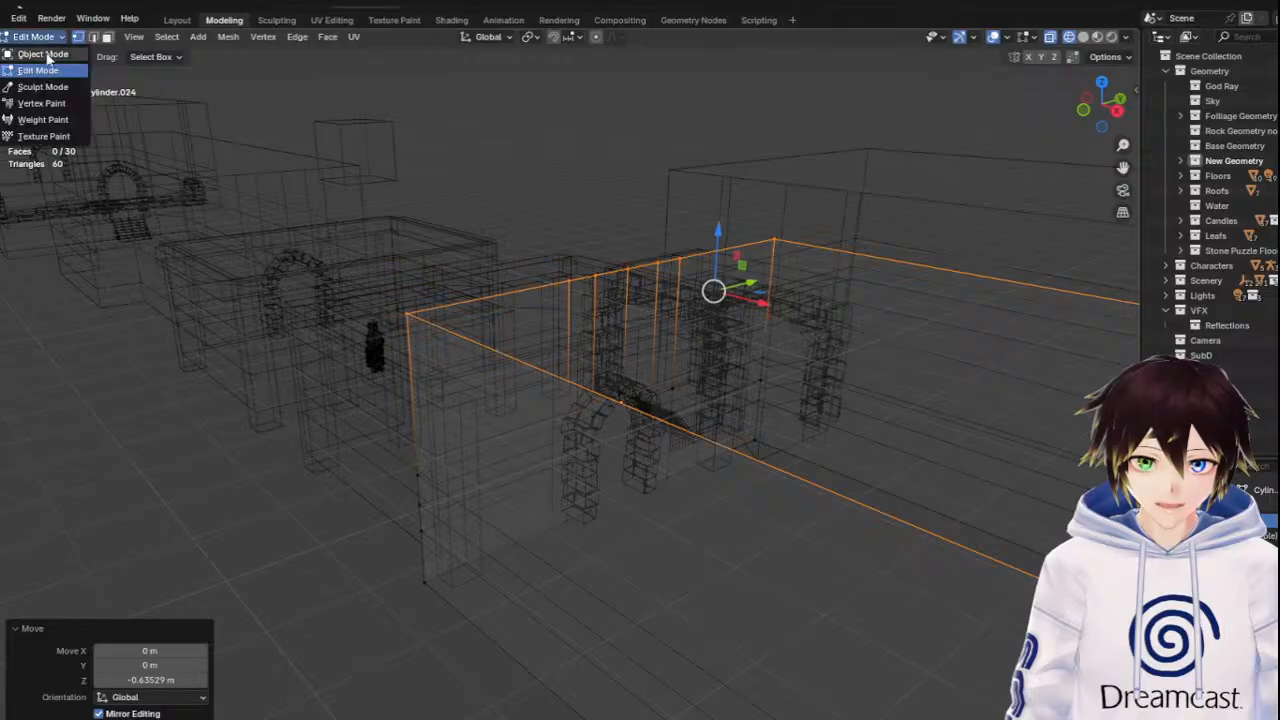
left_click(40, 48)
left_click(1083, 37)
Move the large room's walls along X away from the arched room, leaving a gap between the two rooms
middle_click_drag(790, 206, 724, 158)
key("alt+a")
middle_click_drag(722, 261, 703, 283)
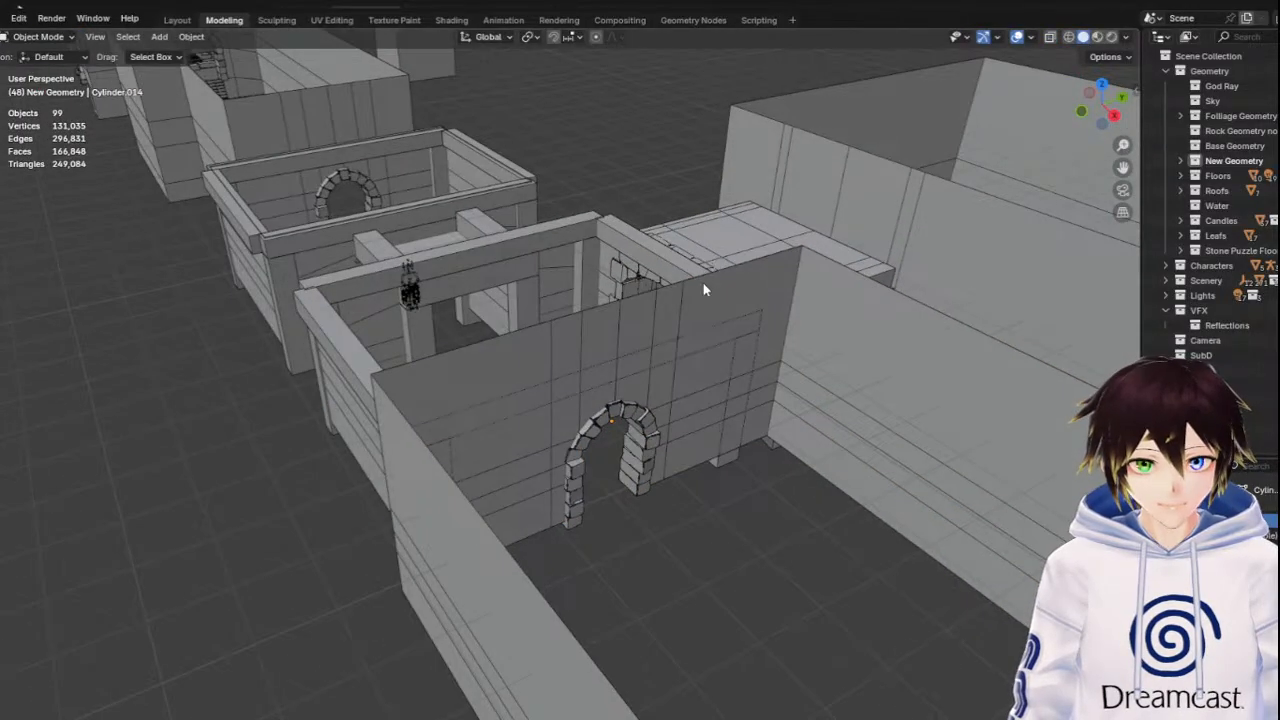
scroll(624, 378, "up", 5)
middle_click_drag(608, 396, 686, 378)
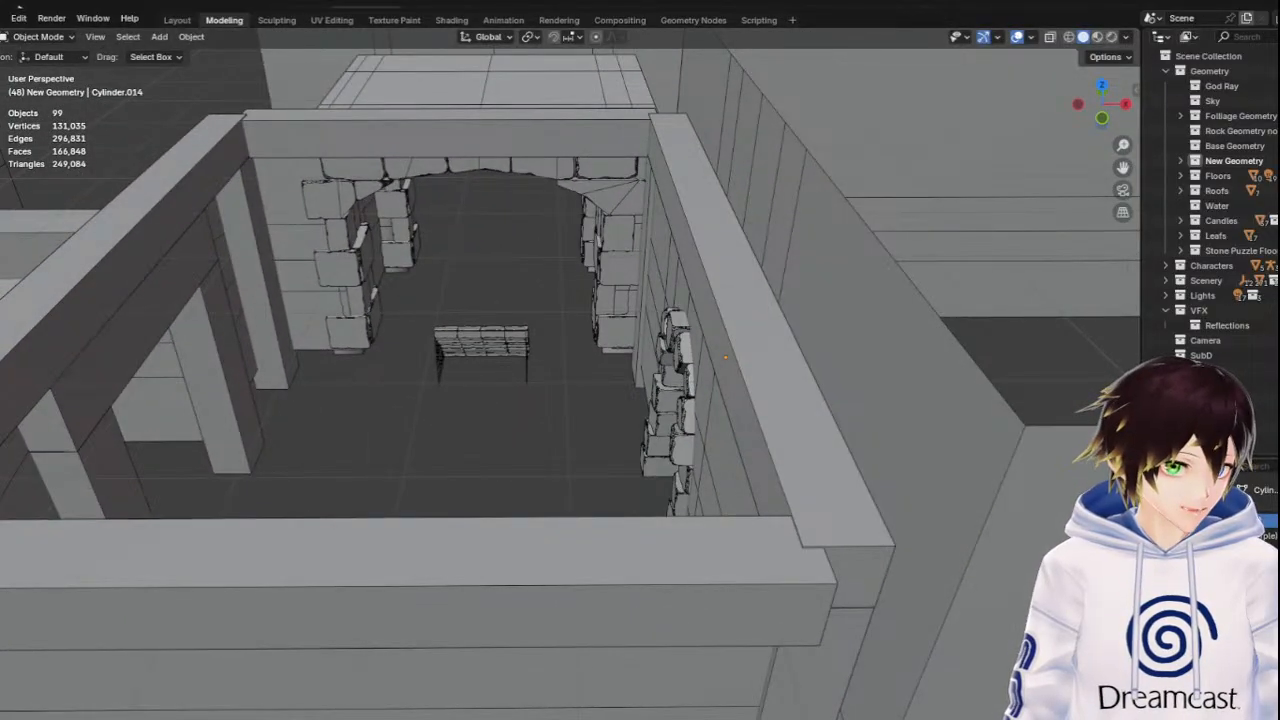
middle_click_drag(686, 378, 970, 338)
left_click(495, 449)
left_click_drag(471, 382, 675, 415)
Duplicate the arched room's stone arch and move the copy along X to the large room's doorway wall
left_click(417, 428)
right_click(404, 418)
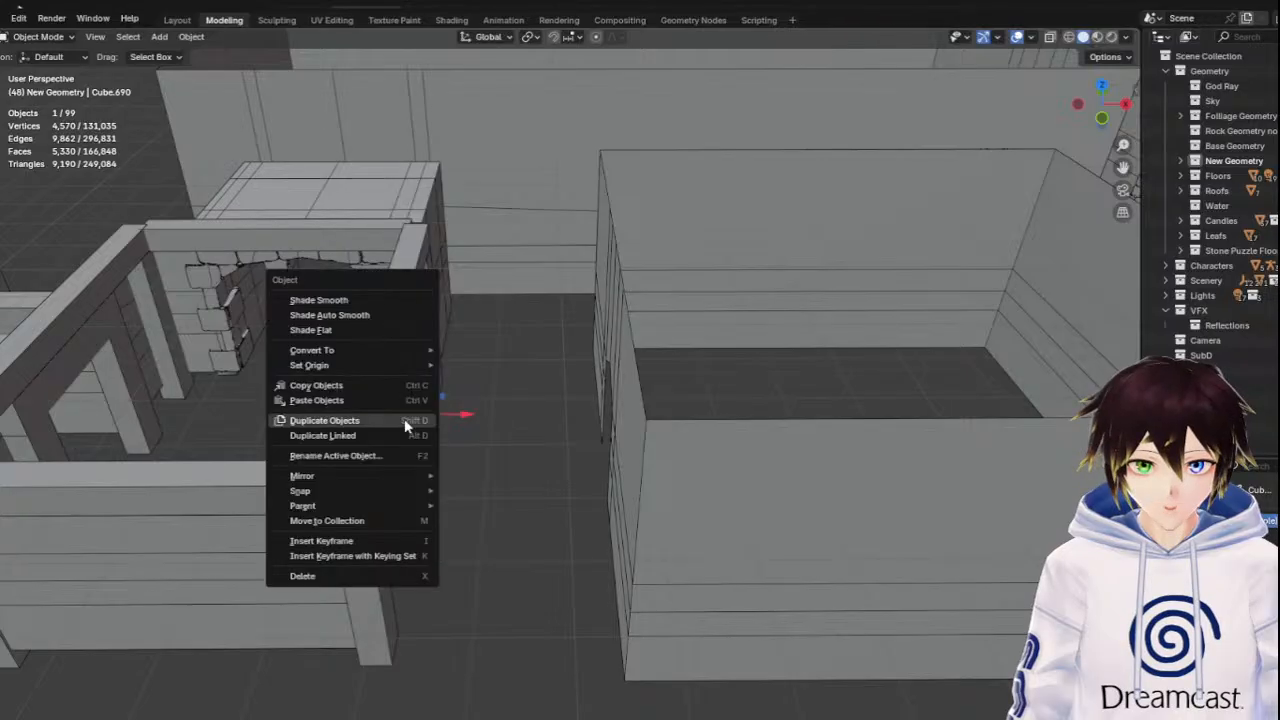
left_click(404, 420)
right_click(404, 420)
left_click_drag(455, 421, 664, 439)
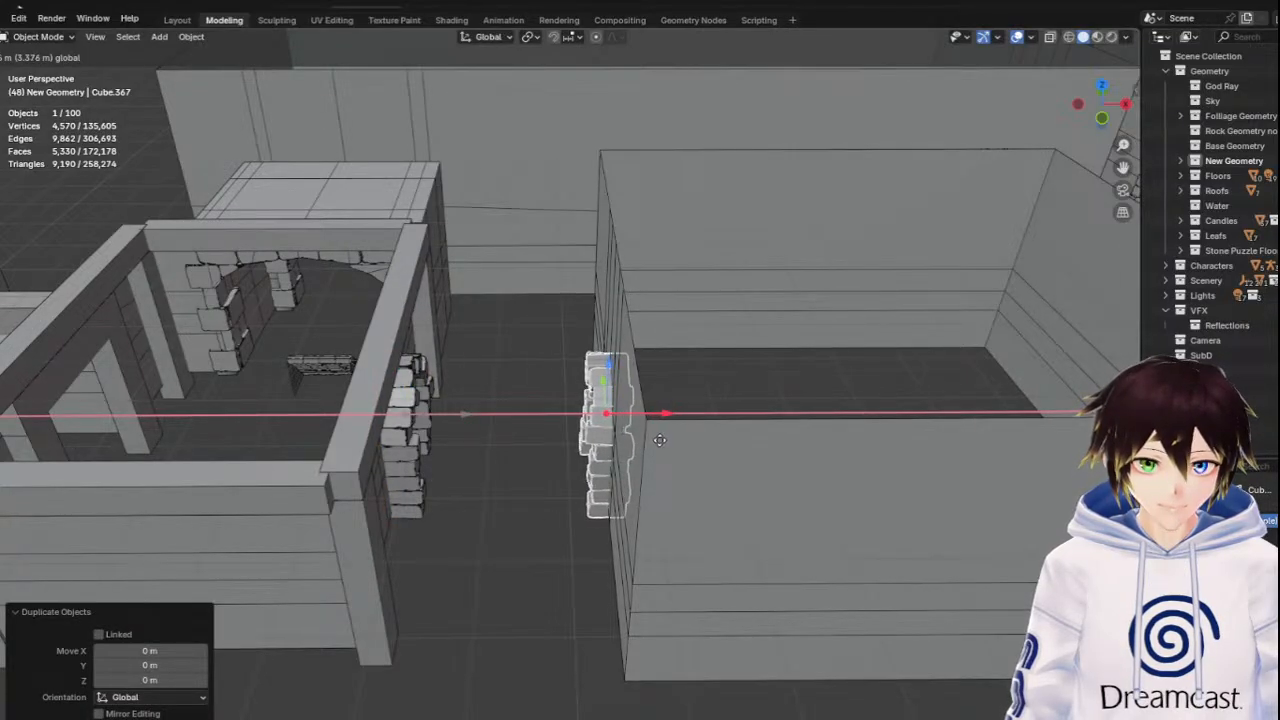
left_click(663, 436)
middle_click_drag(664, 412, 648, 432)
left_click_drag(685, 455, 679, 453)
Examine how the two stone arches line up through the doorways and how the copied arch sits in the large room's wall
left_click(382, 562)
middle_click_drag(321, 508, 518, 468)
scroll(481, 469, "up", 4)
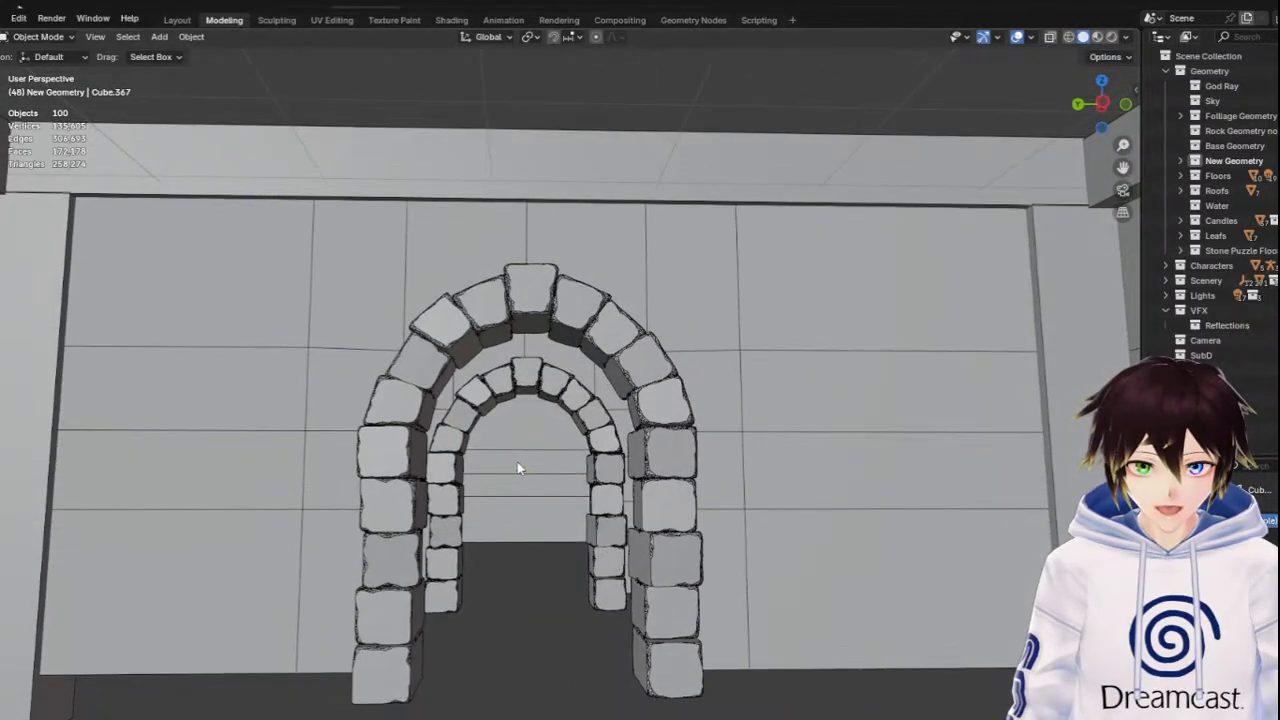
middle_click_drag(424, 376, 410, 477)
middle_click_drag(665, 404, 585, 422)
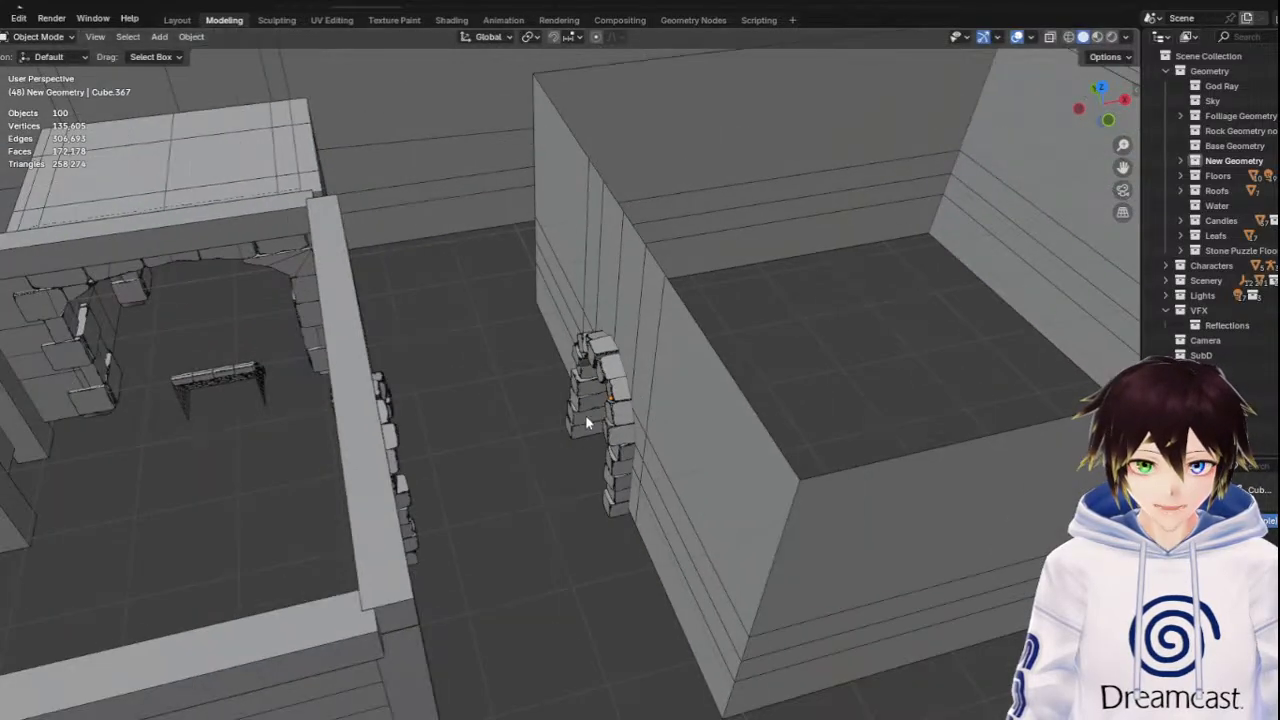
middle_click_drag(662, 398, 606, 428)
scroll(638, 403, "down", 4)
scroll(560, 425, "up", 3)
Duplicate the arched room's corner pillar and move the copy along X to the large room
left_click(455, 495)
right_click(457, 491)
left_click(457, 488)
right_click(527, 512)
key("g")
key("x")
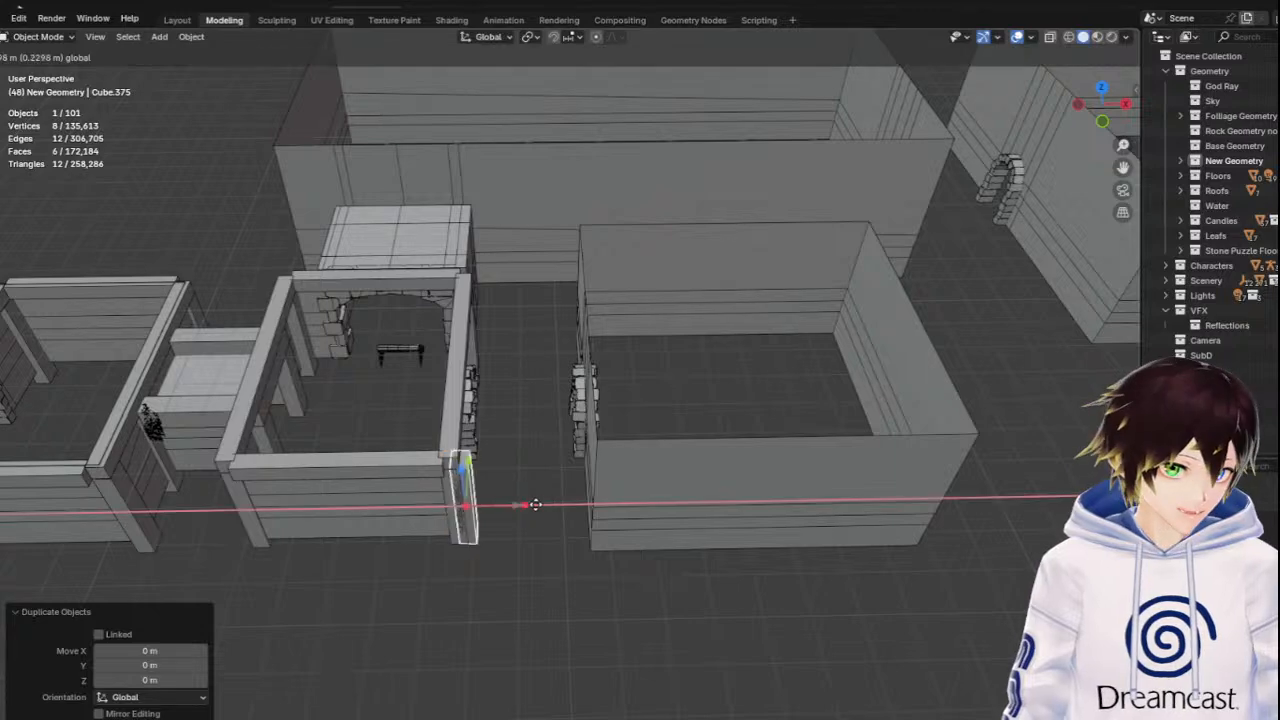
left_click(660, 508)
Move the copied pillar -0.56856 m along Y and 0.022626 m along X to seat it in the large room's corner
middle_click_drag(660, 508, 437, 492)
scroll(437, 492, "up", 3)
key("g")
key("y")
left_click(281, 500)
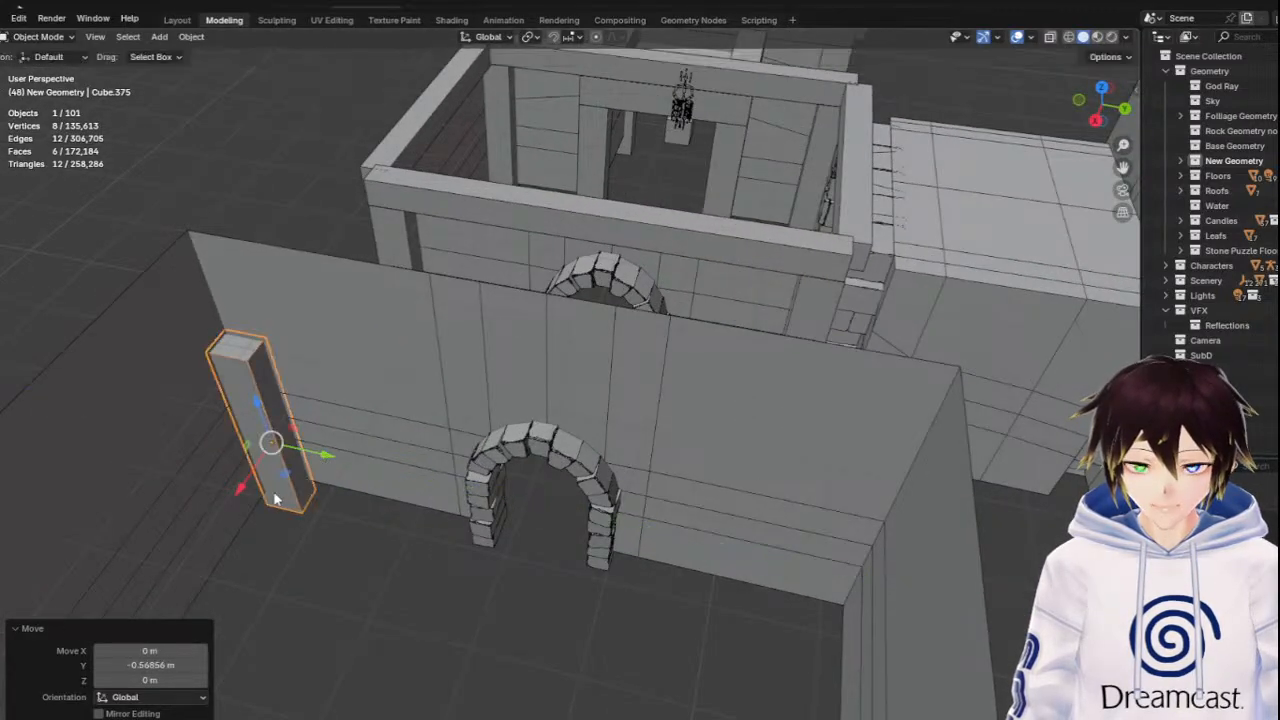
key("g")
key("x")
left_click(272, 492)
Raise the copied pillar 0.27822 m along Z to match the large room's floor level
middle_click_drag(272, 492, 1056, 170)
left_click(1104, 111)
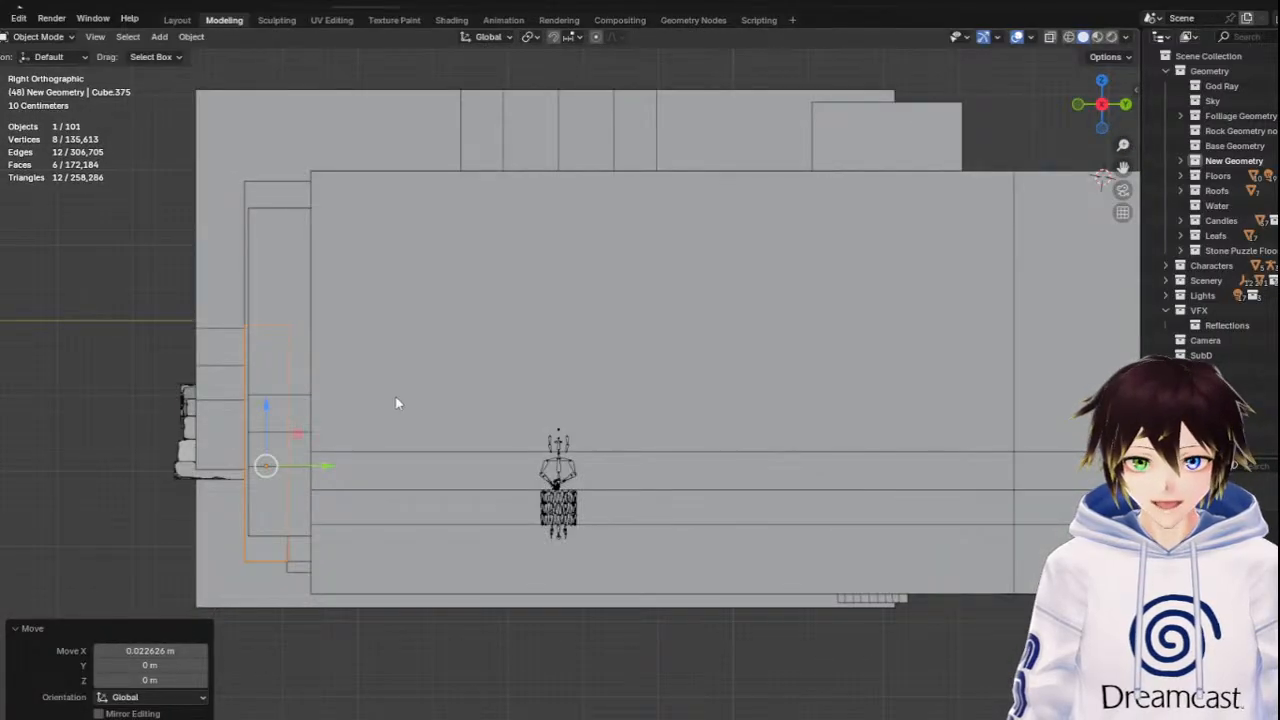
left_click(1068, 38)
left_click_drag(267, 432, 267, 411)
left_click(1082, 38)
middle_click_drag(457, 246, 331, 354)
Stretch the pillar up to near the wall's upper edge by raising its top face along Z, finishing with a 0.41456 m move
left_click(66, 33)
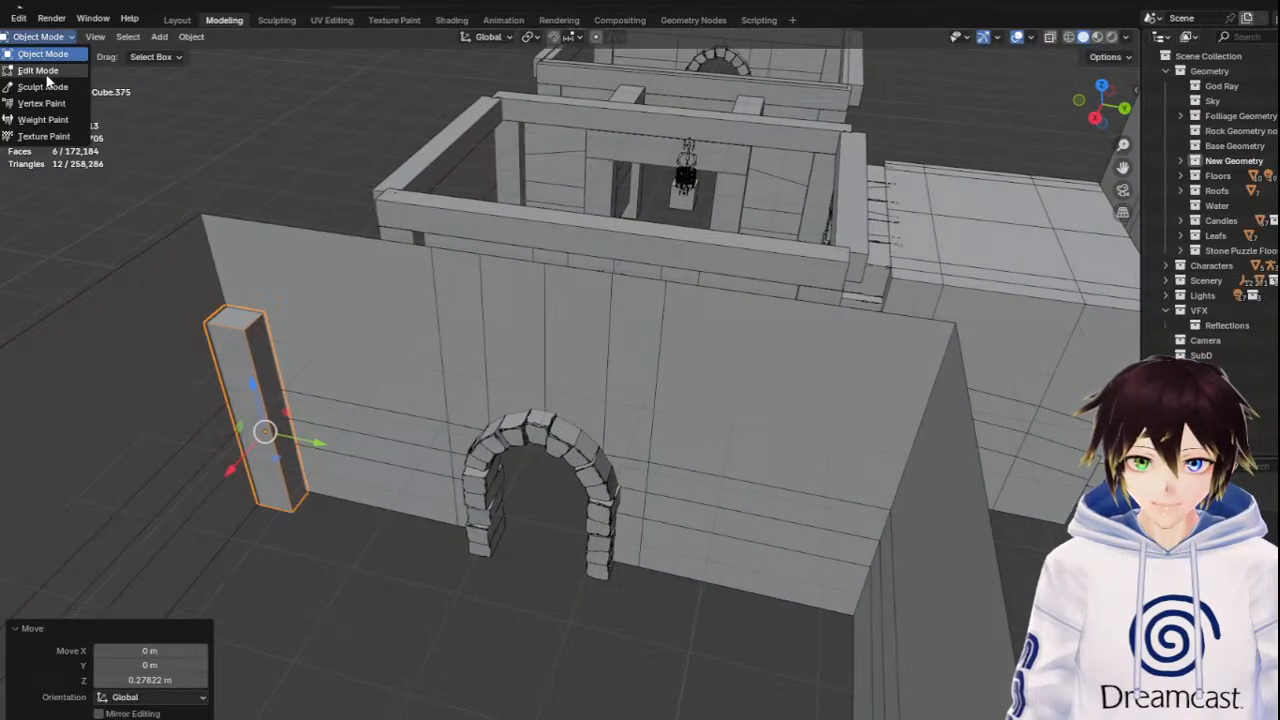
left_click(46, 77)
middle_click_drag(237, 287, 244, 272)
left_click_drag(229, 278, 227, 231)
middle_click_drag(232, 276, 235, 229)
left_click_drag(228, 224, 234, 190)
left_click(38, 36)
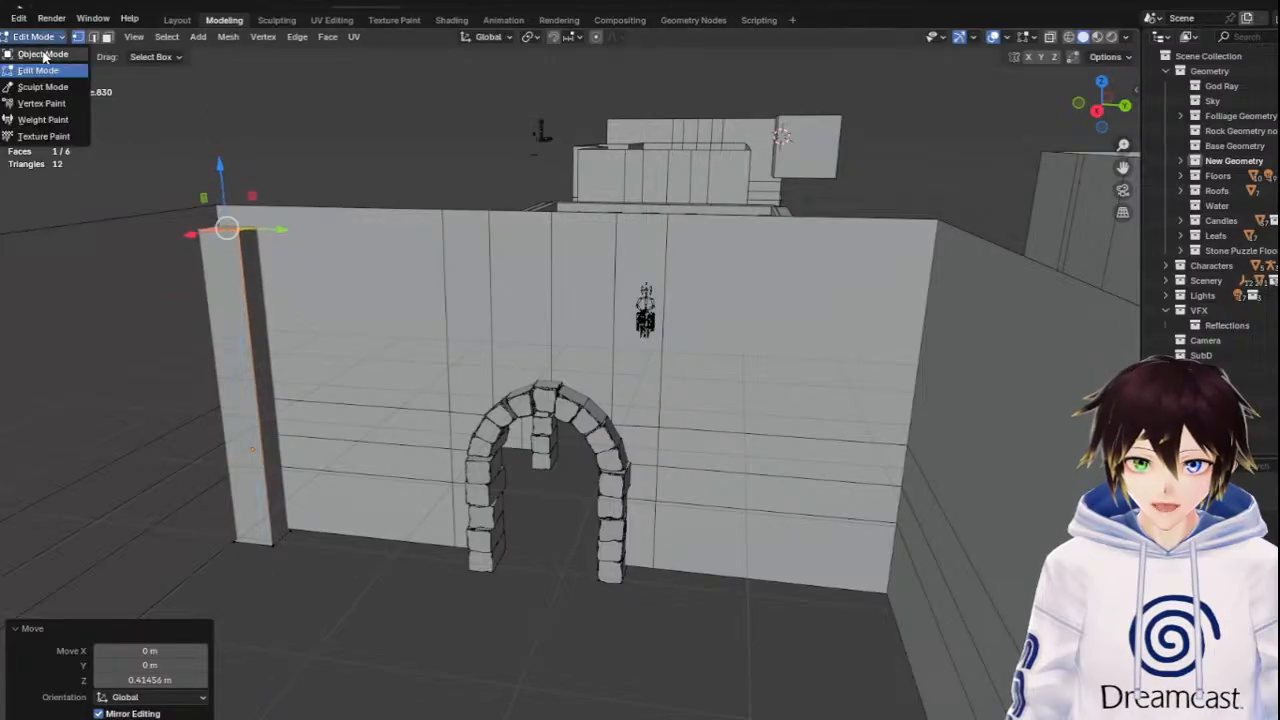
left_click(46, 58)
Duplicate the tall pillar and move the copy along Y to the doorway wall's other corner, finishing with a 1.4426 m move
right_click(228, 293)
left_click(146, 289)
right_click(311, 410)
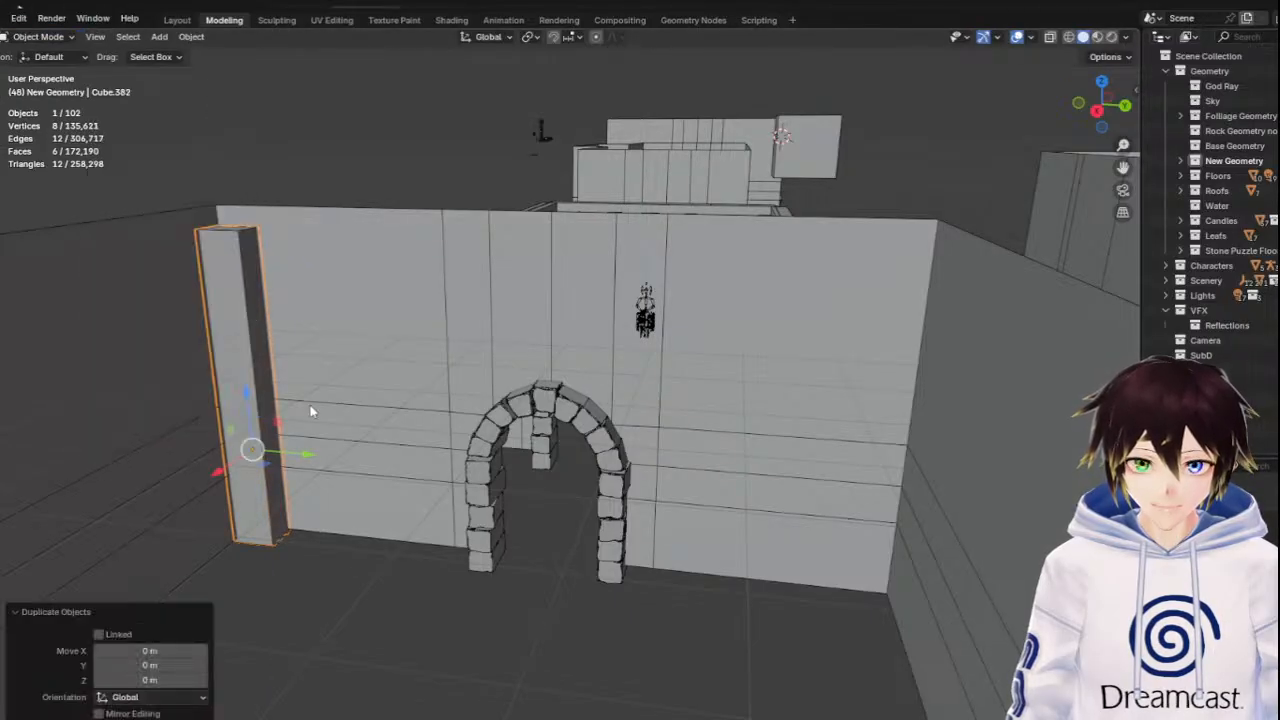
left_click_drag(303, 460, 720, 515)
middle_click_drag(720, 515, 785, 520)
left_click_drag(782, 523, 912, 542)
middle_click_drag(734, 491, 278, 502)
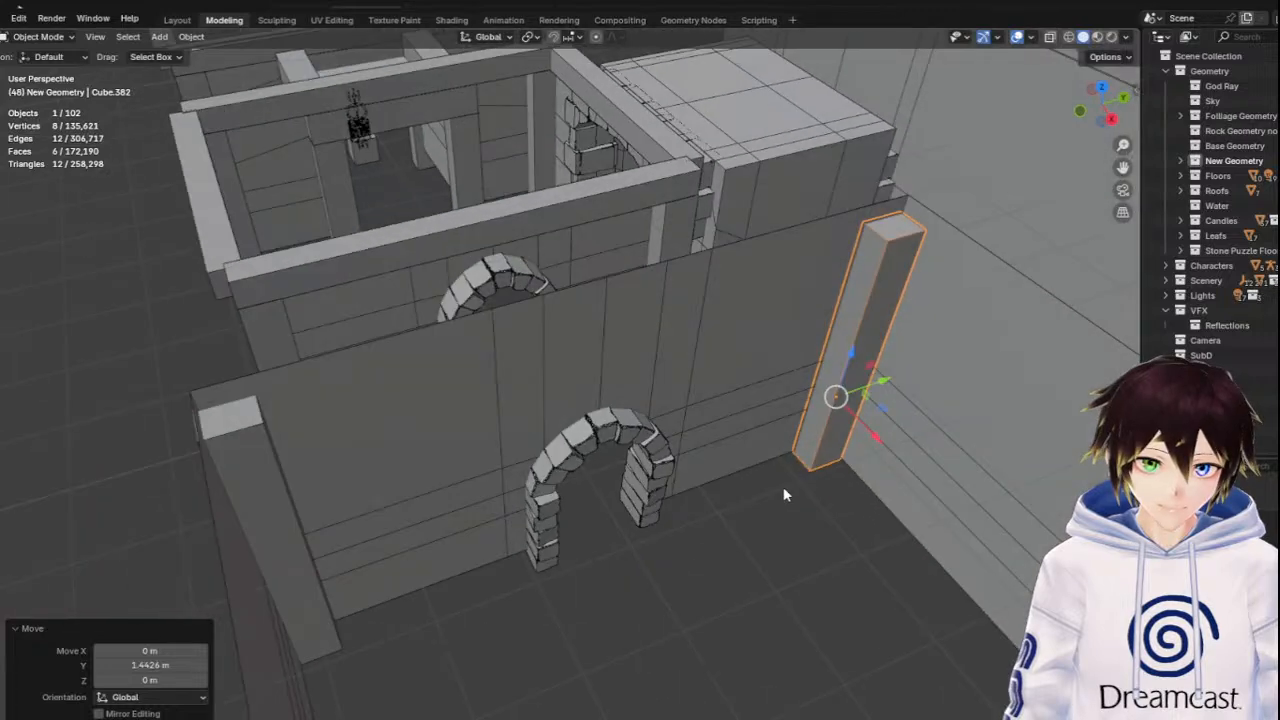
Duplicate both tall pillars and move the copies 8.1198 m along X to the large room's far corners
left_click(278, 502, "shift")
scroll(284, 492, "down", 4)
middle_click_drag(520, 462, 650, 425)
right_click(706, 340)
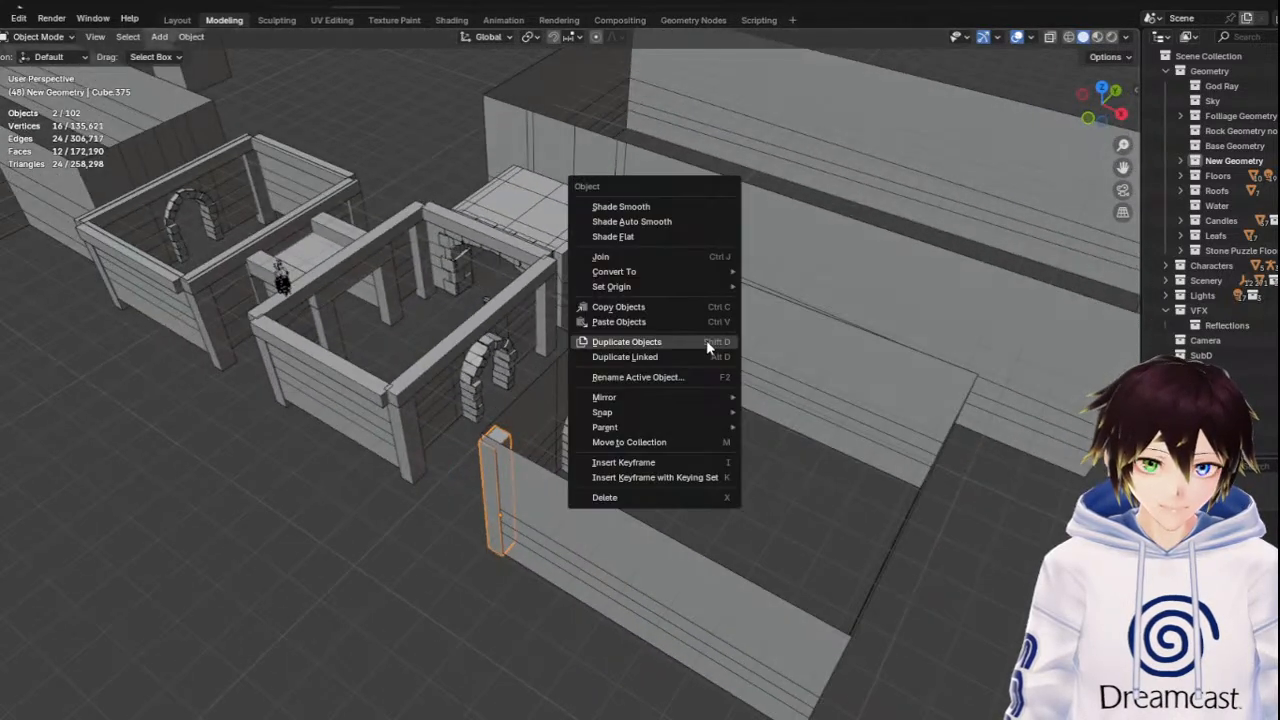
left_click(706, 340)
key("x")
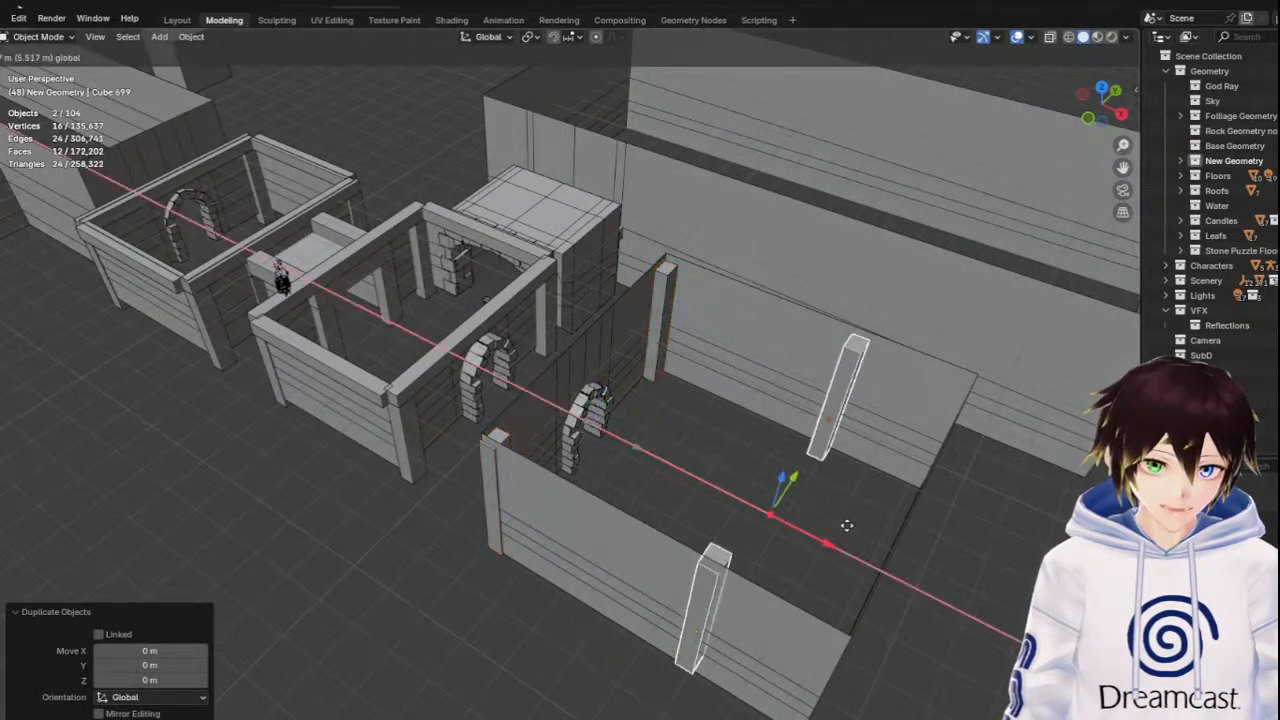
left_click(943, 557)
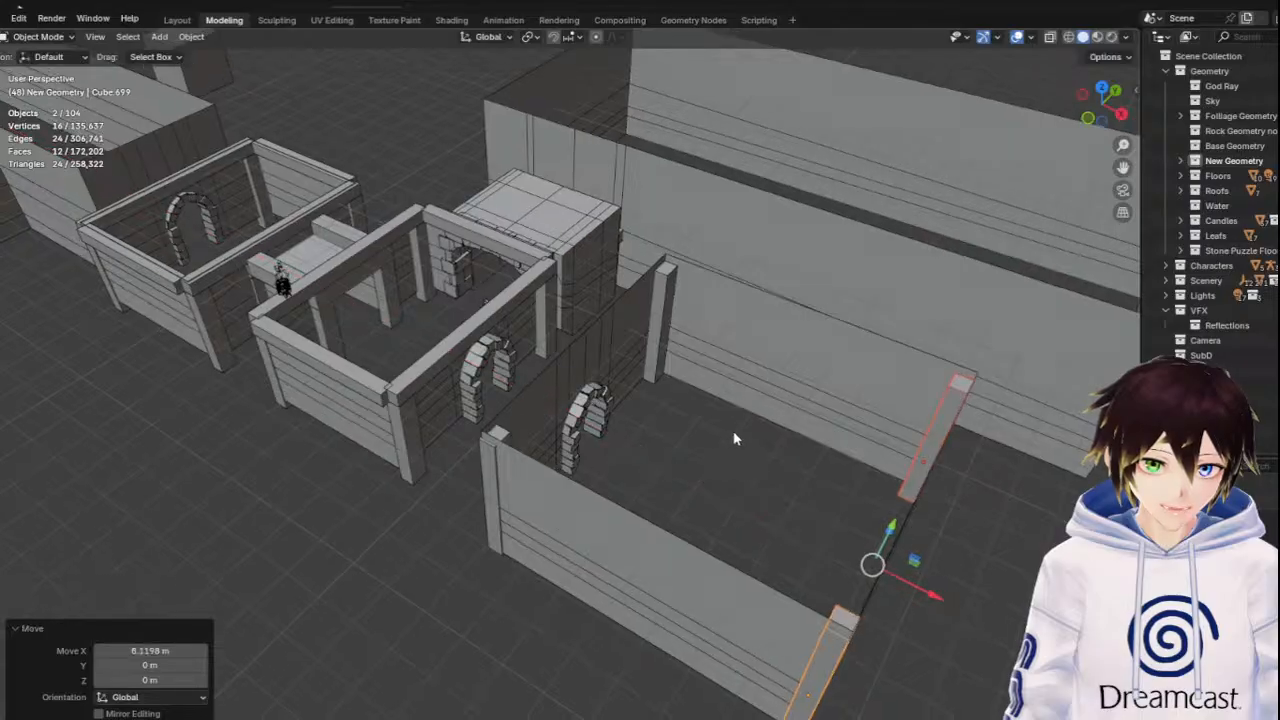
middle_click_drag(732, 432, 778, 421)
left_click(1055, 430)
Duplicate the arched room's upper beam above the stone arch and move the copy 3.875 m along X to the large room's doorway wall
middle_click_drag(978, 406, 785, 376)
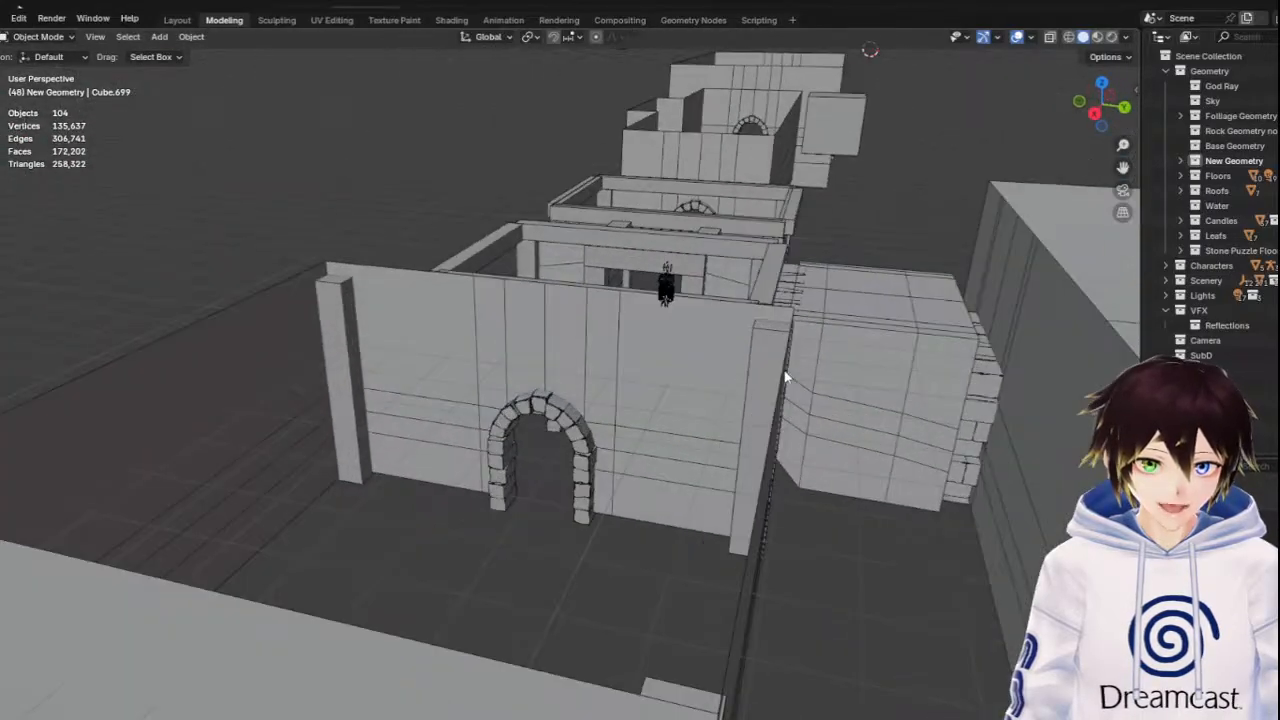
middle_click_drag(674, 422, 560, 332)
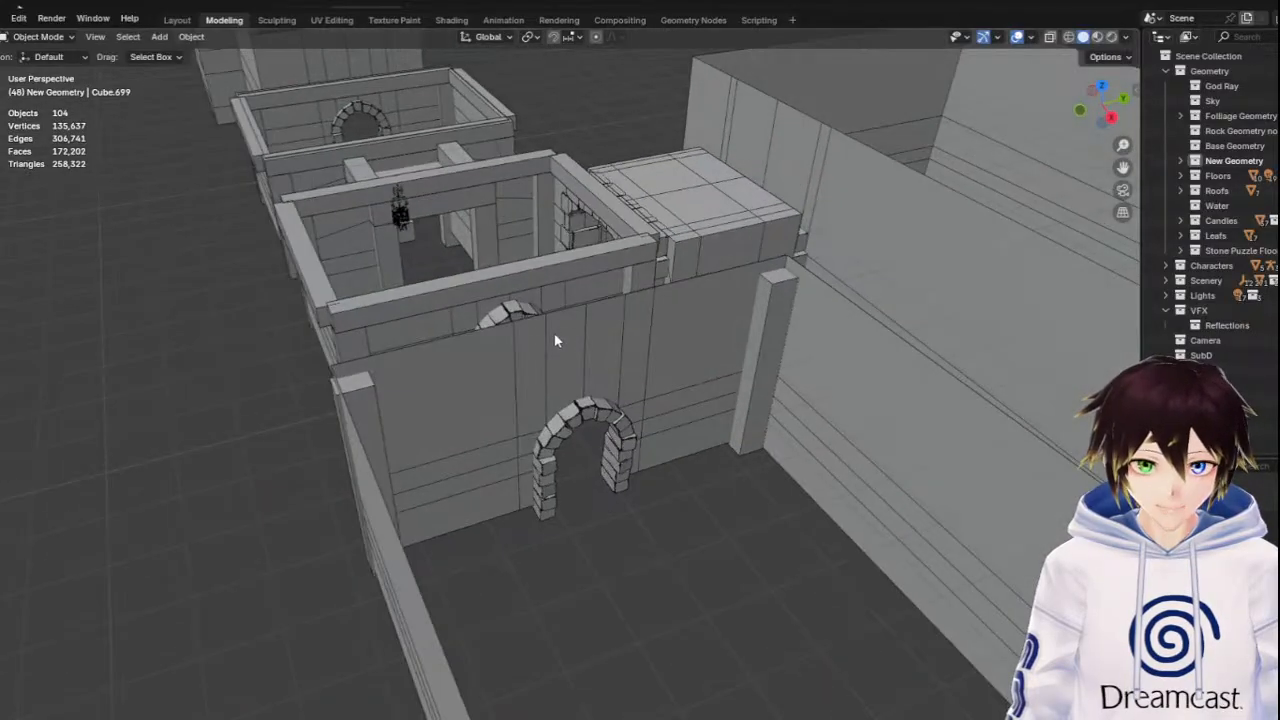
left_click(471, 284)
right_click(471, 284)
left_click(471, 286)
right_click(545, 334)
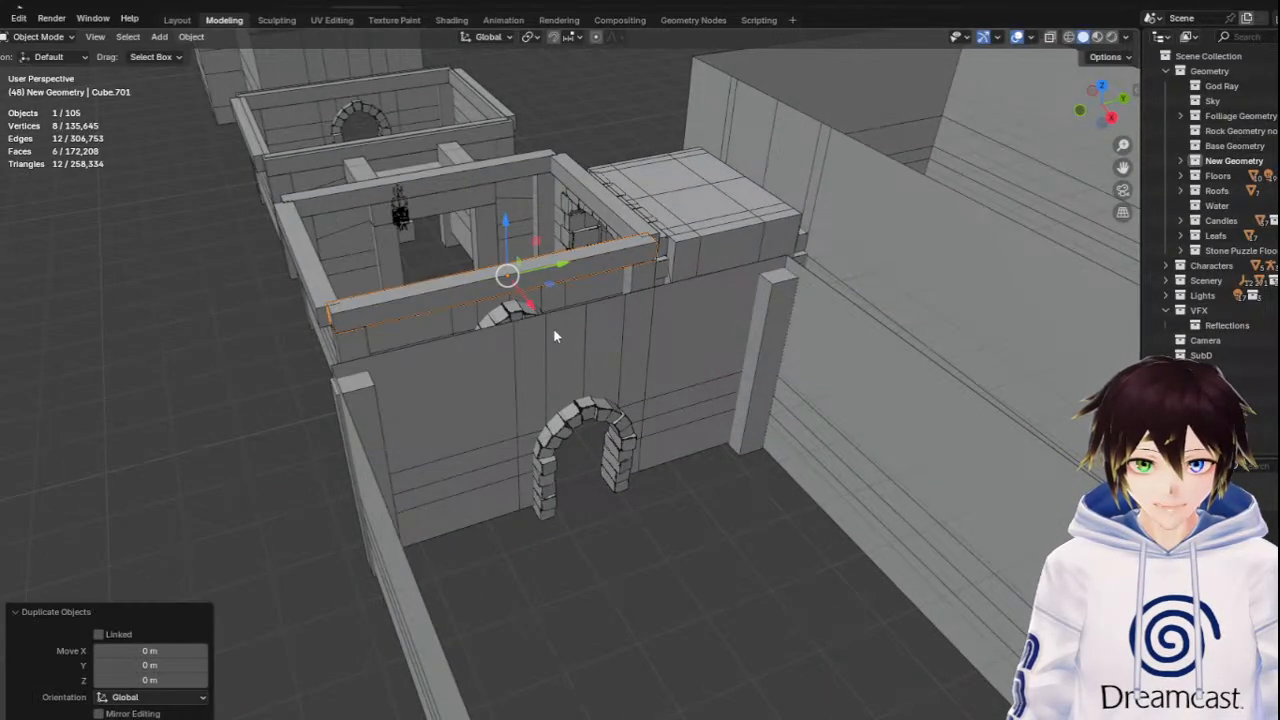
key("g")
key("x")
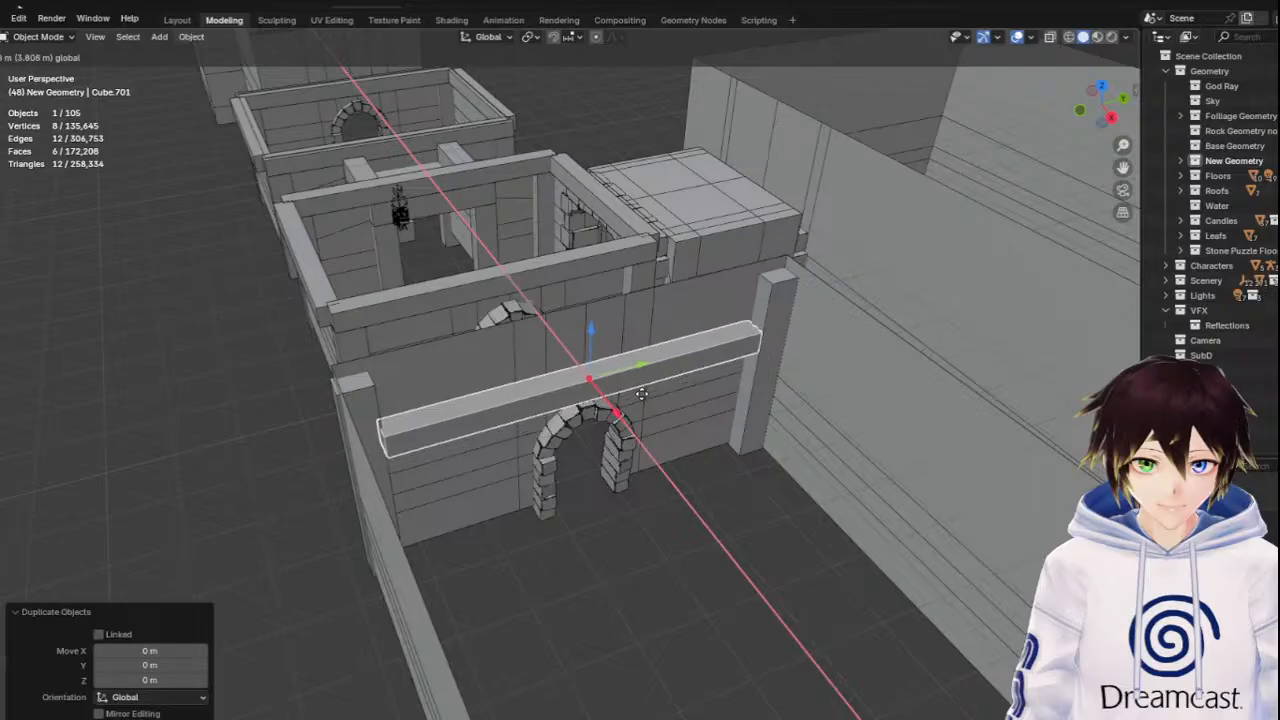
left_click(644, 390)
Raise the copied beam 1.2696 m along Z to the upper edge of the large room's doorway wall
key("KP_Decimal")
key("g")
key("z")
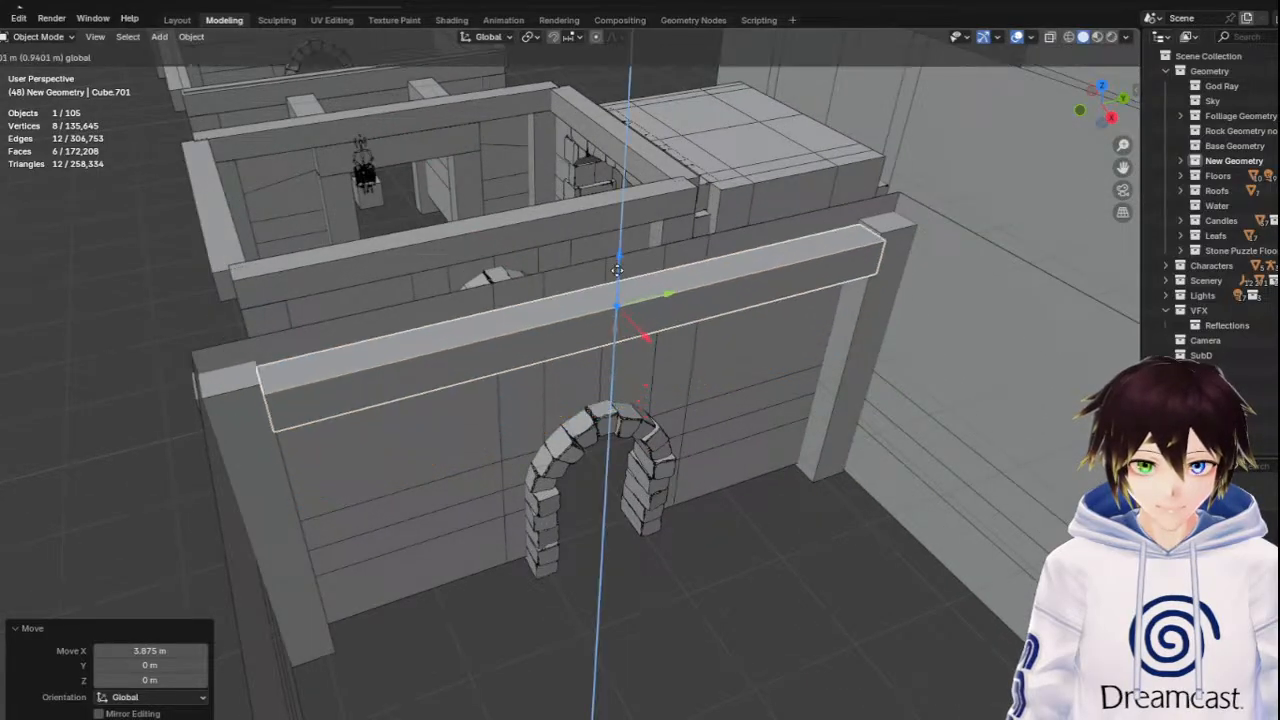
left_click(620, 247)
middle_click_drag(611, 277, 629, 255)
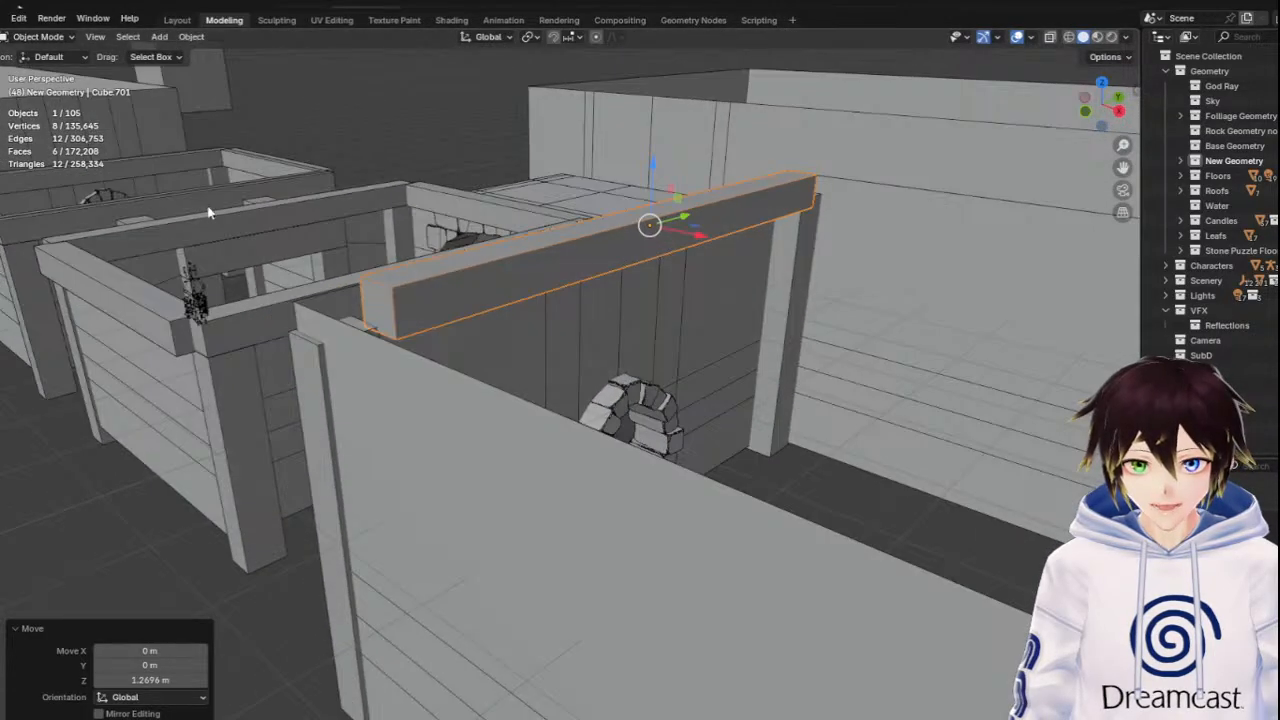
Move the end face of the doorway wall's upper beam 0.5798 m along Y to the near corner pillar
left_click(40, 37)
left_click(35, 68)
left_click(107, 36)
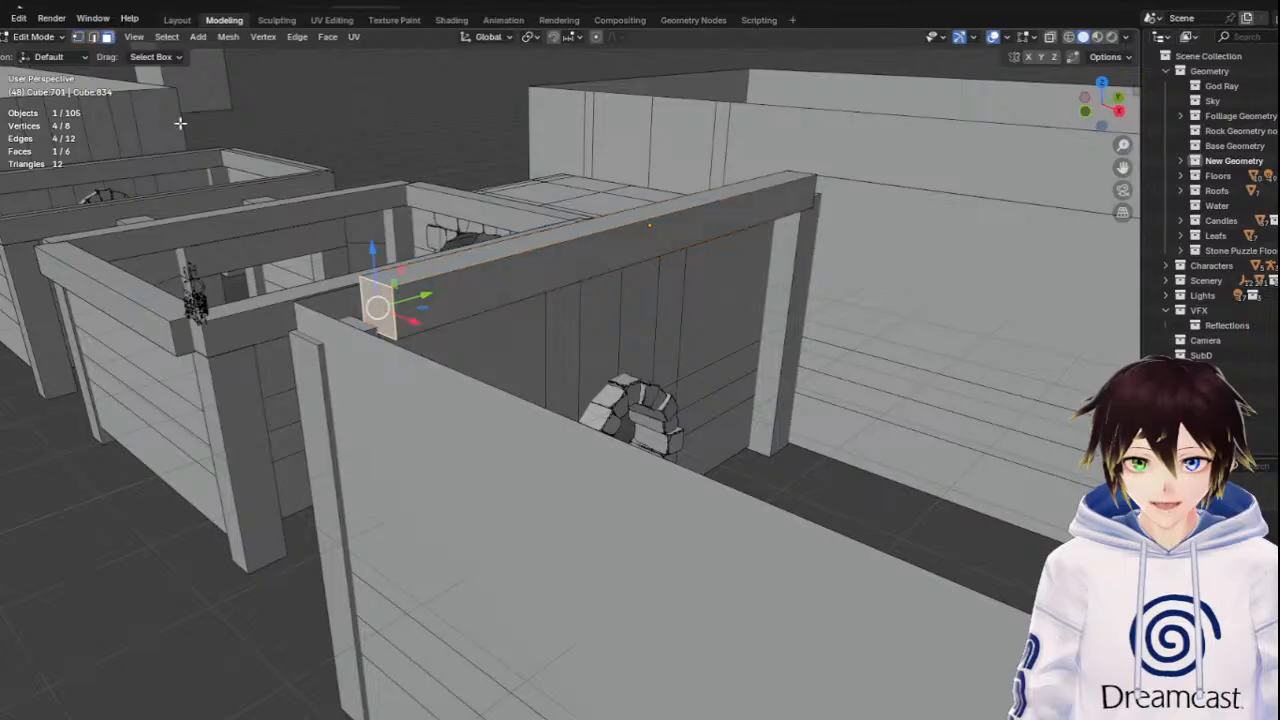
key("g")
key("y")
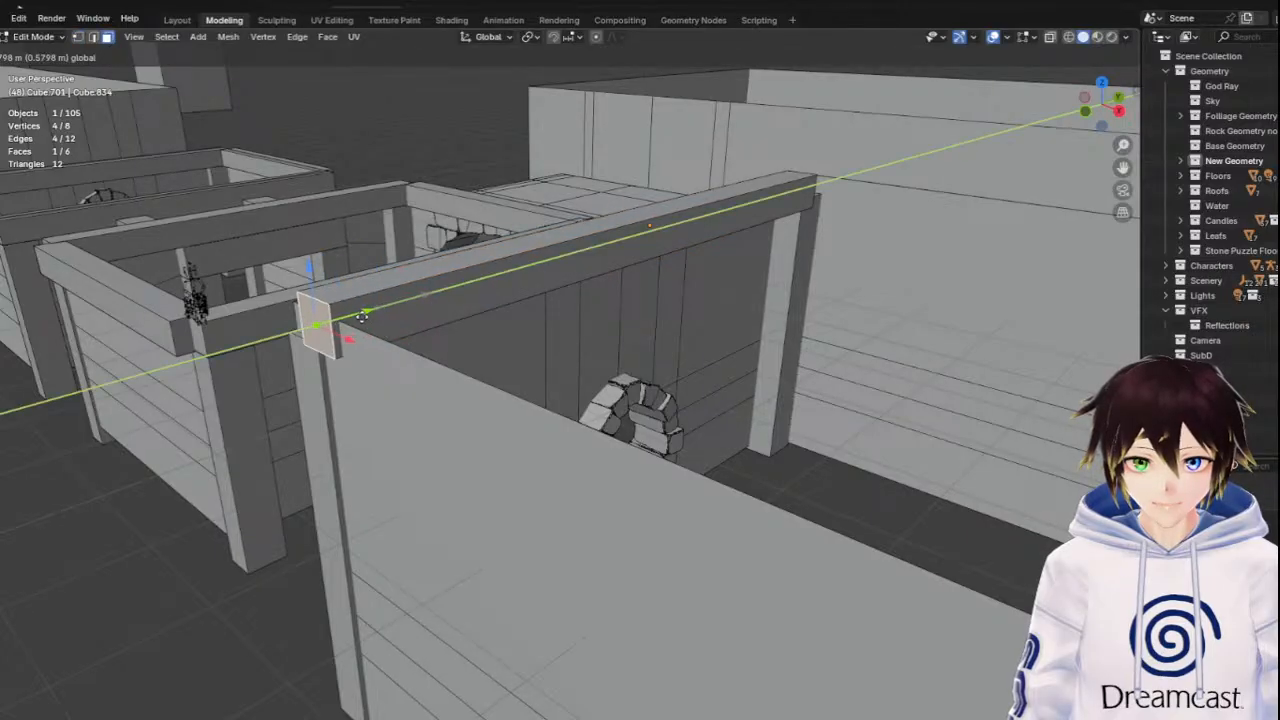
left_click(345, 312)
middle_click_drag(345, 312, 594, 369)
Extend the beam's end face further along Y so the beam reaches the outer edge of the corner
left_click(588, 371)
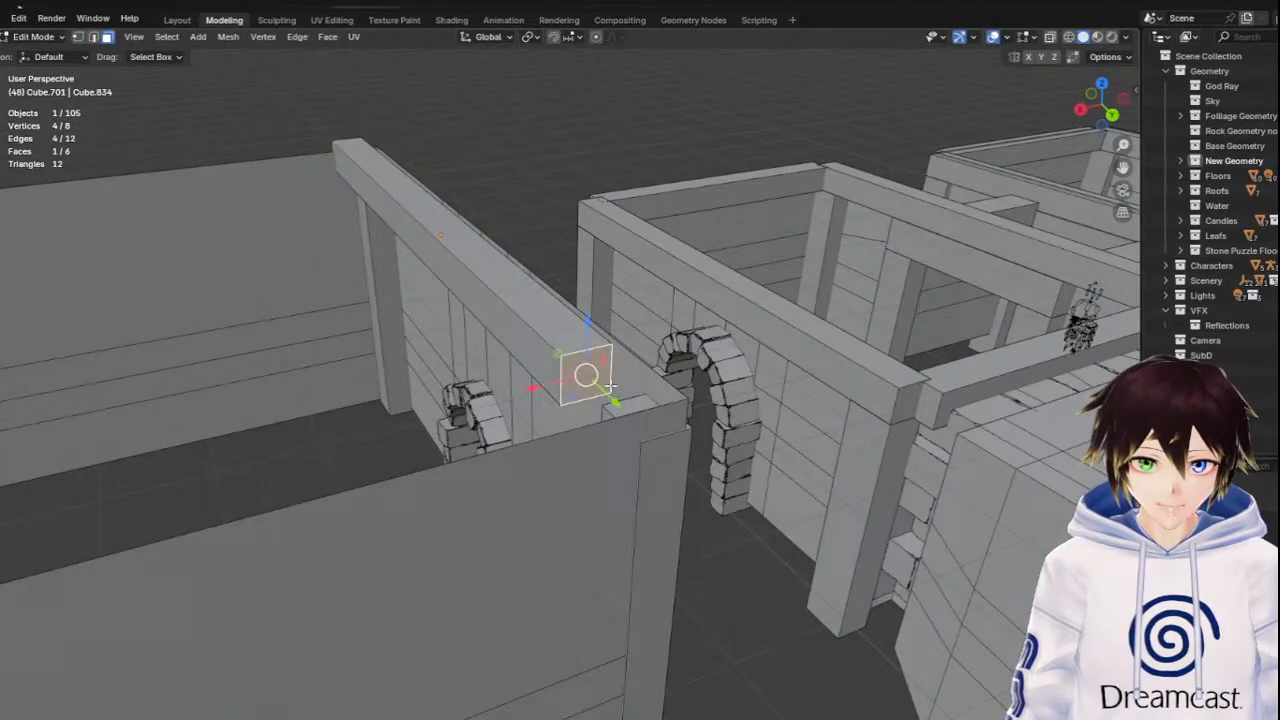
key("g")
key("y")
left_click(671, 465)
middle_click_drag(671, 465, 611, 372)
Adjust the beam's long side faces along X to fit the corner pillars and return to Object Mode
middle_click_drag(509, 302, 461, 300)
left_click(438, 270)
left_click_drag(410, 217, 431, 217)
middle_click_drag(240, 362, 595, 393)
scroll(300, 346, "down", 5)
left_click(630, 313)
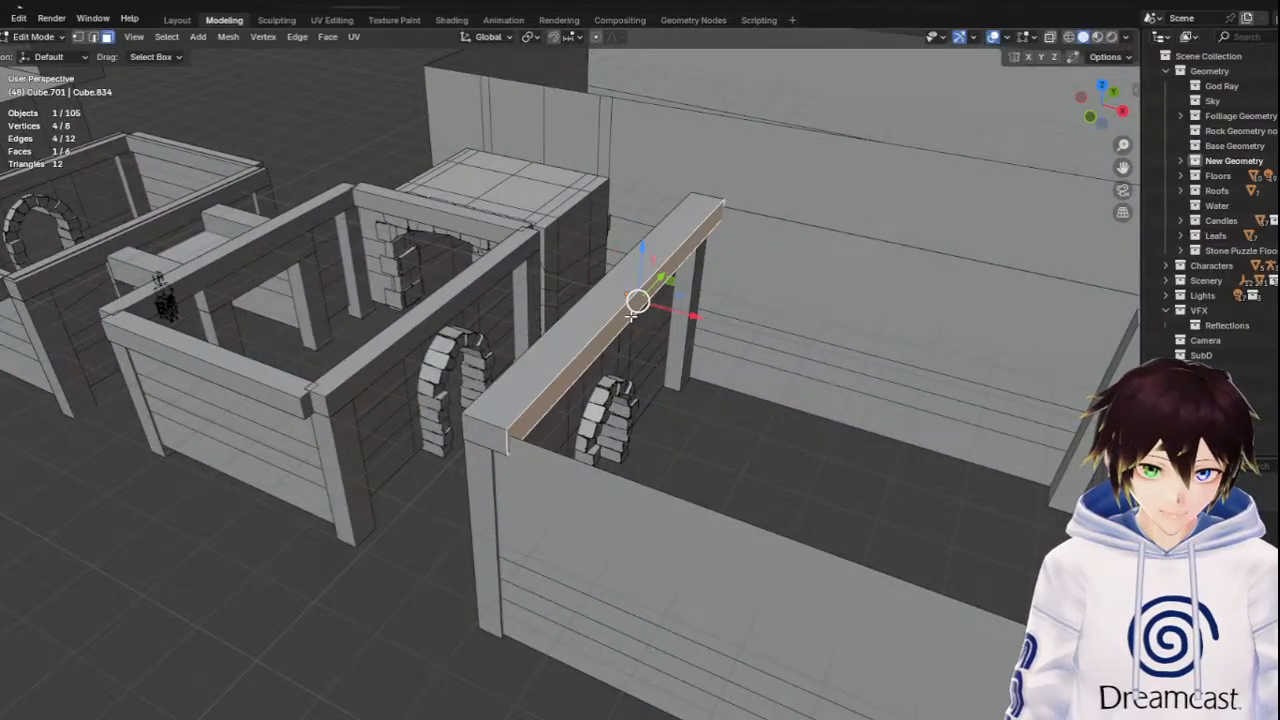
left_click_drag(664, 313, 680, 313)
left_click(28, 38)
left_click(50, 55)
Duplicate the doorway wall's upper beam and move the copy 7.7467 m along X to the large room's far wall
right_click(625, 324)
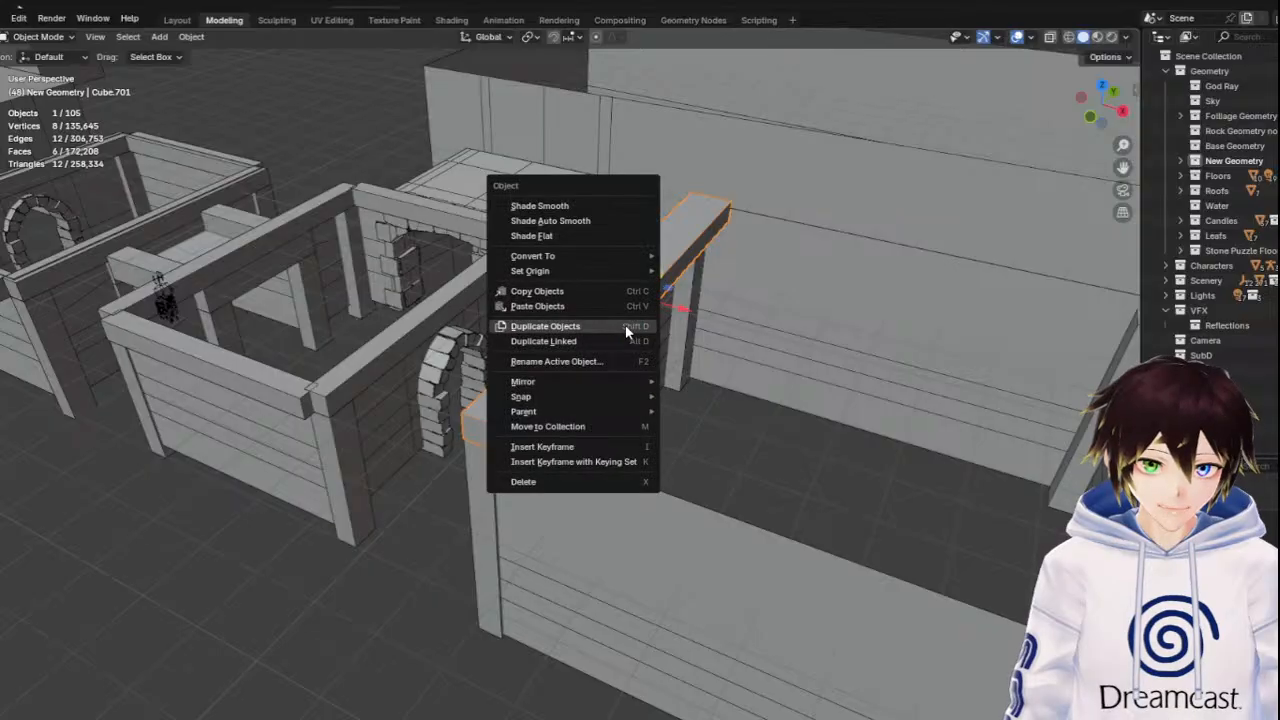
left_click(625, 324)
right_click(554, 328)
middle_click_drag(554, 328, 1061, 218)
left_click_drag(1122, 168, 681, 192)
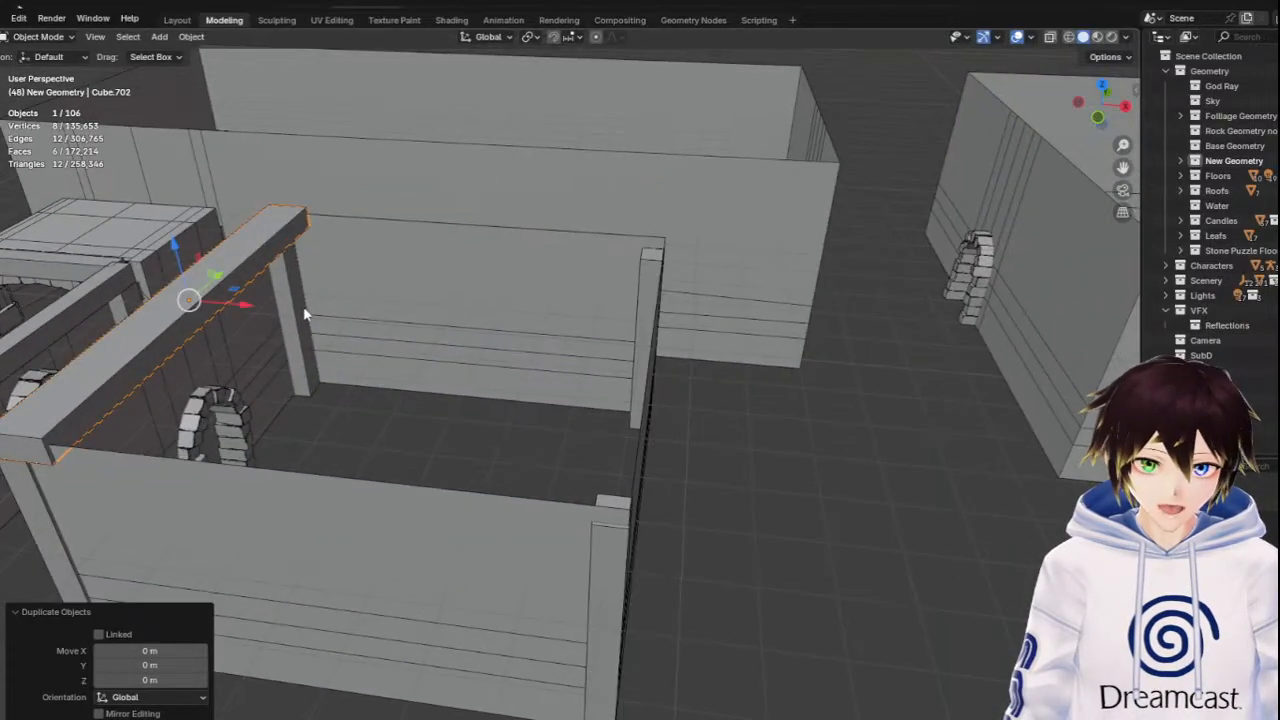
left_click_drag(252, 306, 684, 359)
middle_click_drag(684, 359, 492, 544)
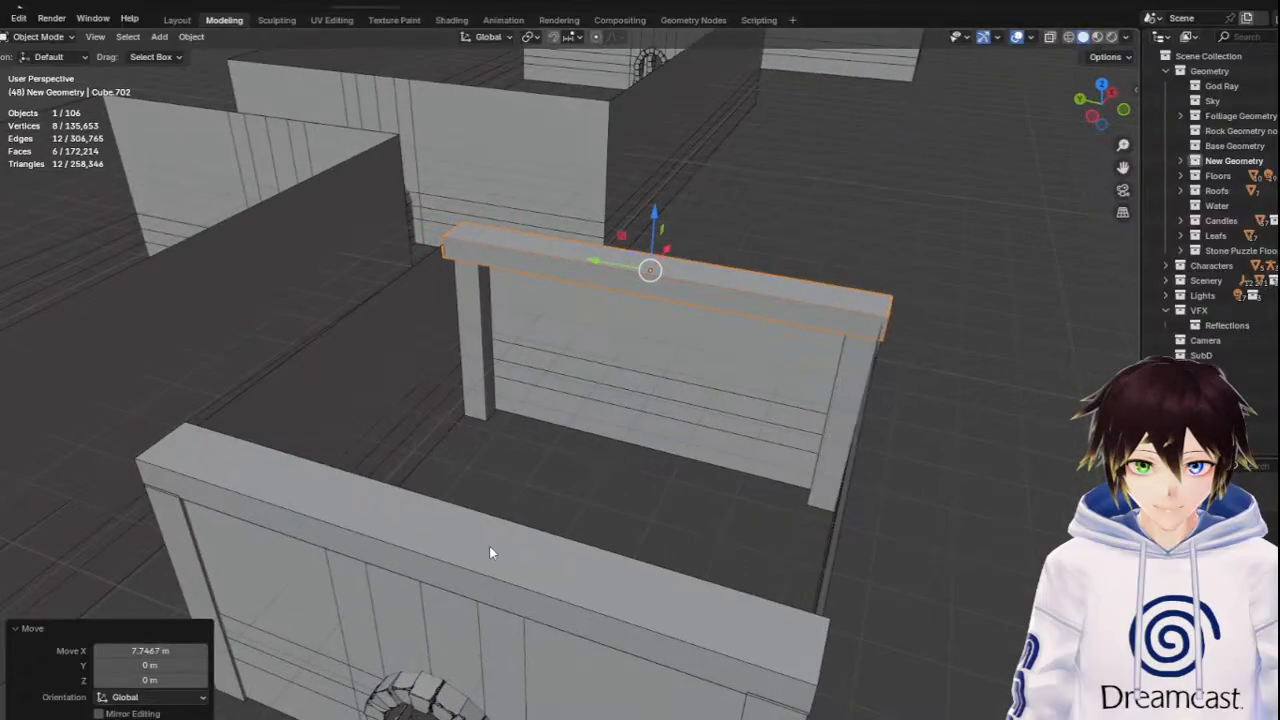
Duplicate the doorway wall's upper beam and rotate the copy -90° about Z
right_click(481, 556)
left_click(481, 556)
left_click(2, 172)
left_click_drag(474, 566, 334, 628)
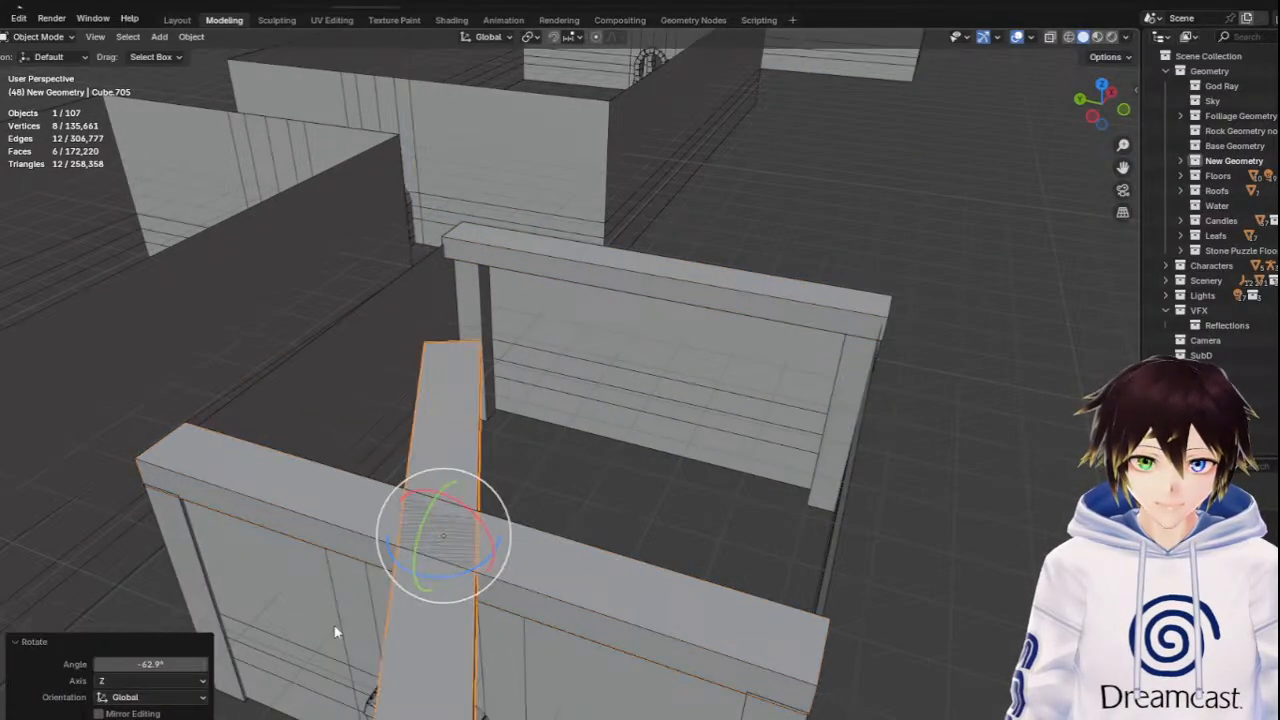
left_click(198, 662)
key("BackSpace")
type("-90")
key("Return")
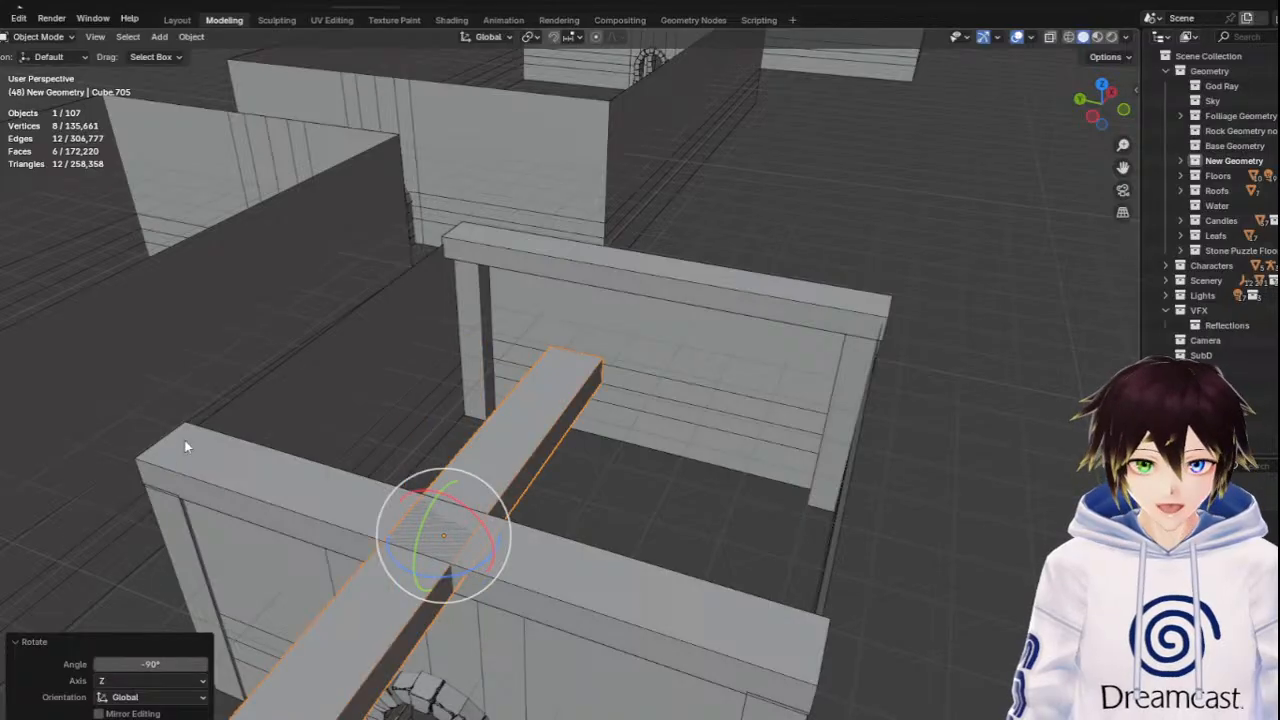
Move the rotated beam along X so it lies between the doorway wall's and far wall's upper beams
left_click(2, 140)
middle_click_drag(540, 282, 452, 289)
left_click_drag(260, 461, 571, 409)
Shorten the rotated beam to meet the far wall's beam by moving its end face -1.5258 m along X
left_click(38, 36)
left_click(42, 58)
middle_click_drag(640, 235, 543, 243)
left_click(617, 373)
middle_click_drag(619, 375, 692, 399)
left_click_drag(747, 389, 648, 377)
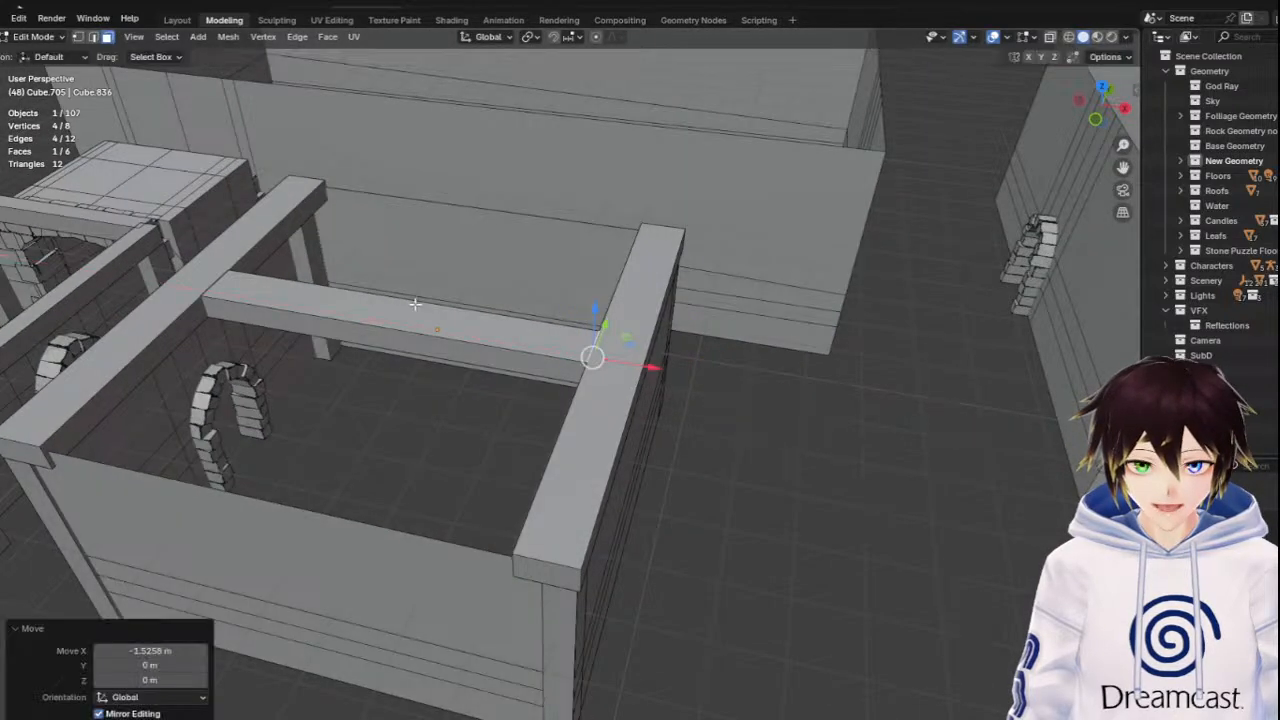
Return to Object Mode and move the crosswise beam along Y onto the large room's side wall
left_click(42, 39)
left_click(46, 56)
middle_click_drag(500, 280, 361, 292)
left_click_drag(530, 255, 729, 271)
Duplicate the side wall's beam and move the copy along Y onto the opposite side wall, finishing with a -1.3292 m move
middle_click_drag(729, 271, 680, 269)
right_click(680, 269)
left_click(680, 269)
left_click_drag(768, 303, 462, 232)
middle_click_drag(477, 257, 1015, 192)
middle_click_drag(600, 185, 851, 249, "shift")
scroll(738, 288, "up", 4)
scroll(648, 238, "down", 2)
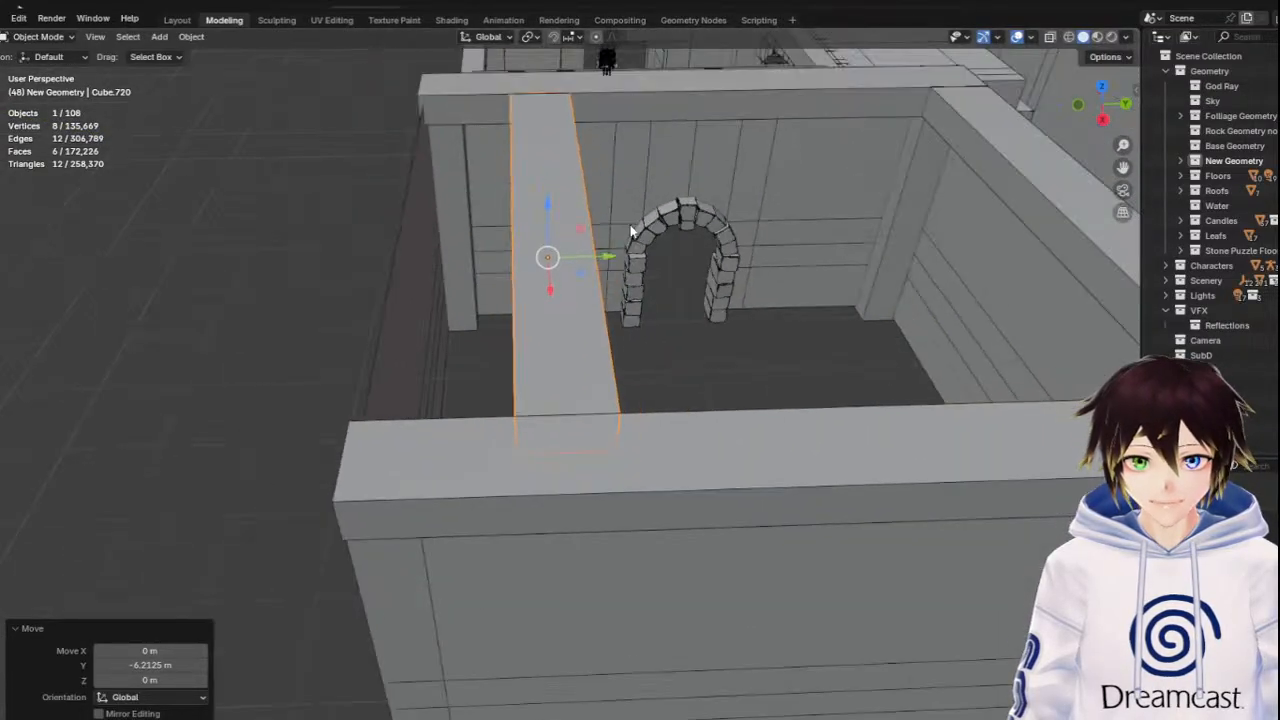
left_click_drag(615, 257, 486, 262)
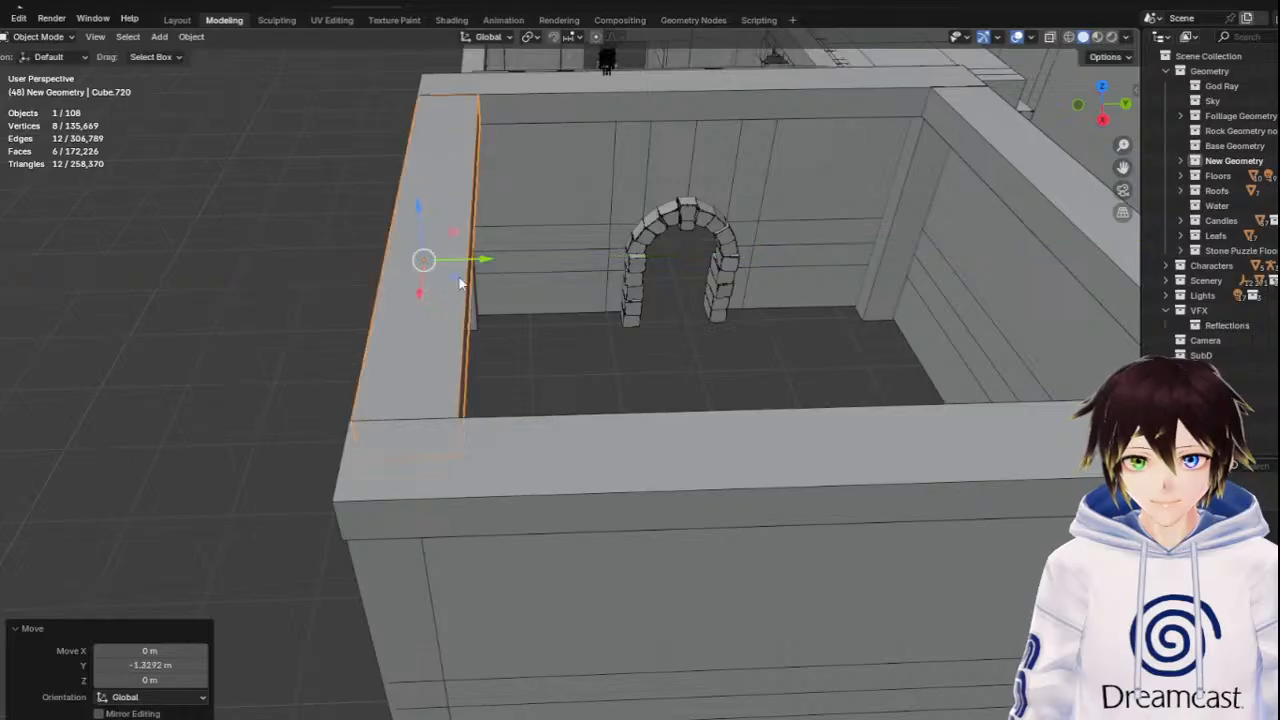
Deselect everything and save the file
key("alt+a")
scroll(478, 303, "down", 3)
middle_click_drag(432, 318, 507, 307)
key("ctrl+s")
Inspect the large room's pillars and upper beams from inside and outside, comparing them with the neighbouring arched room
key("shift+grave")
key("w")
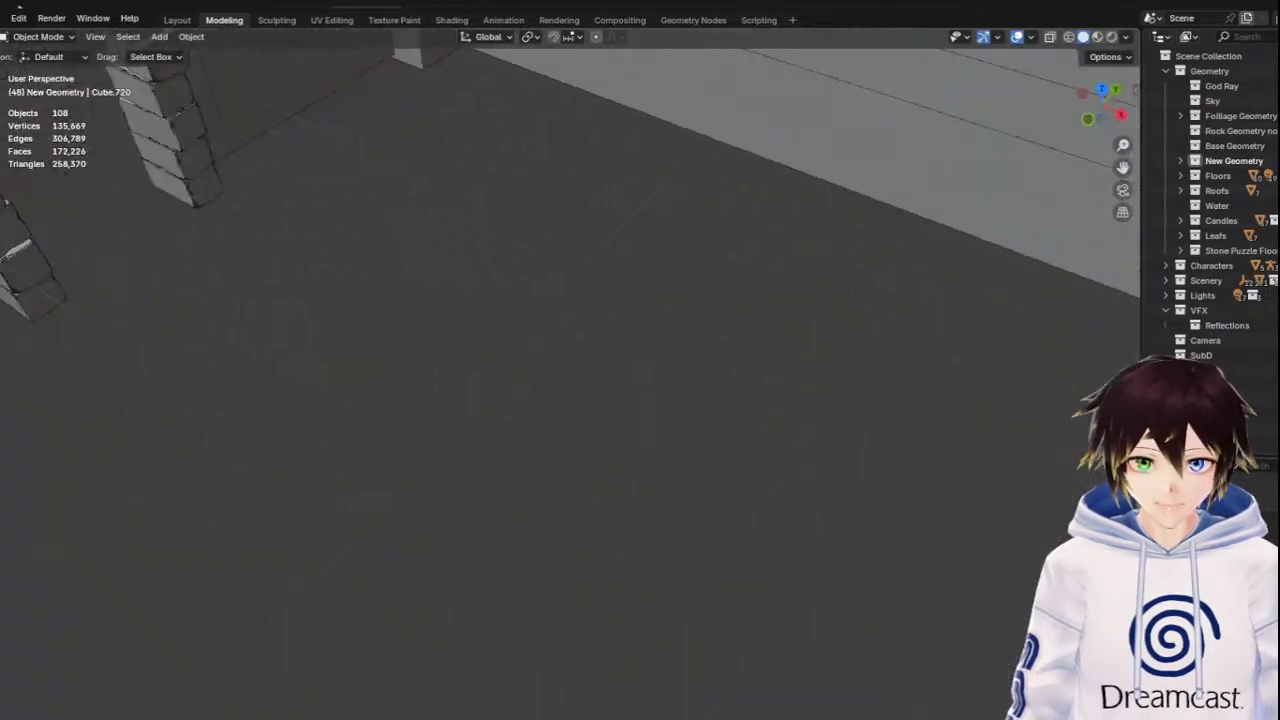
key("s")
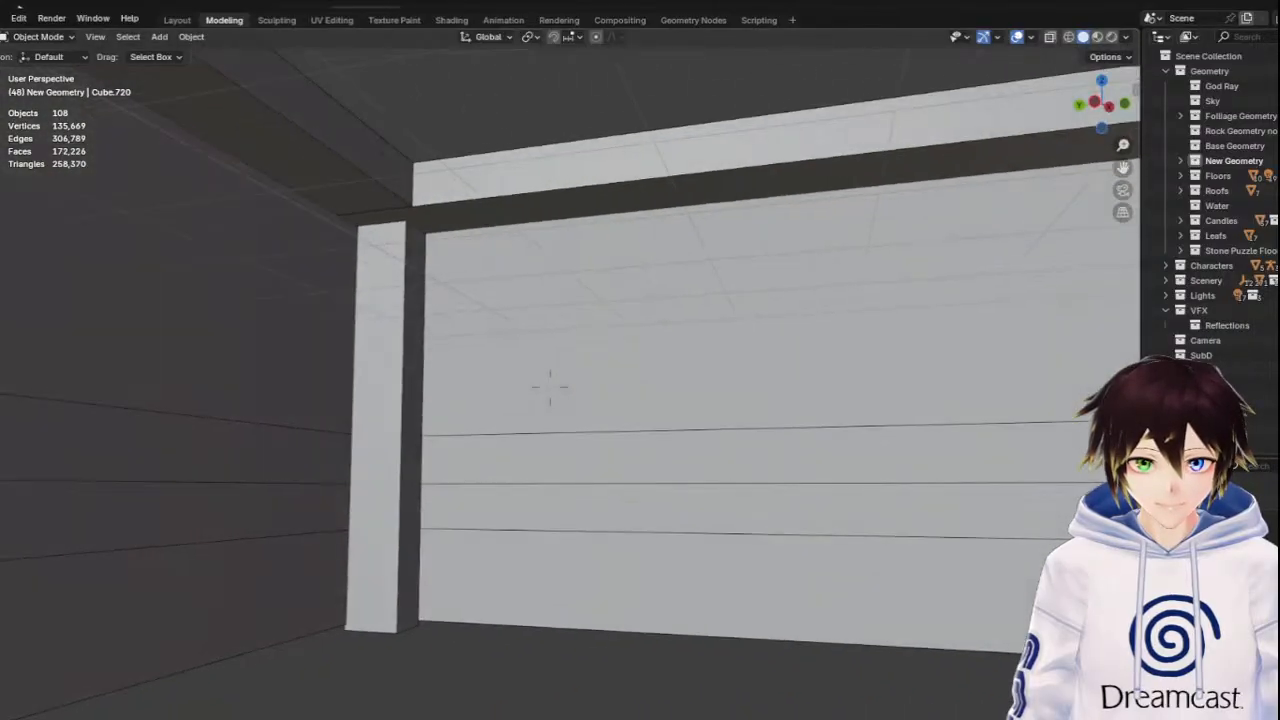
key("Escape")
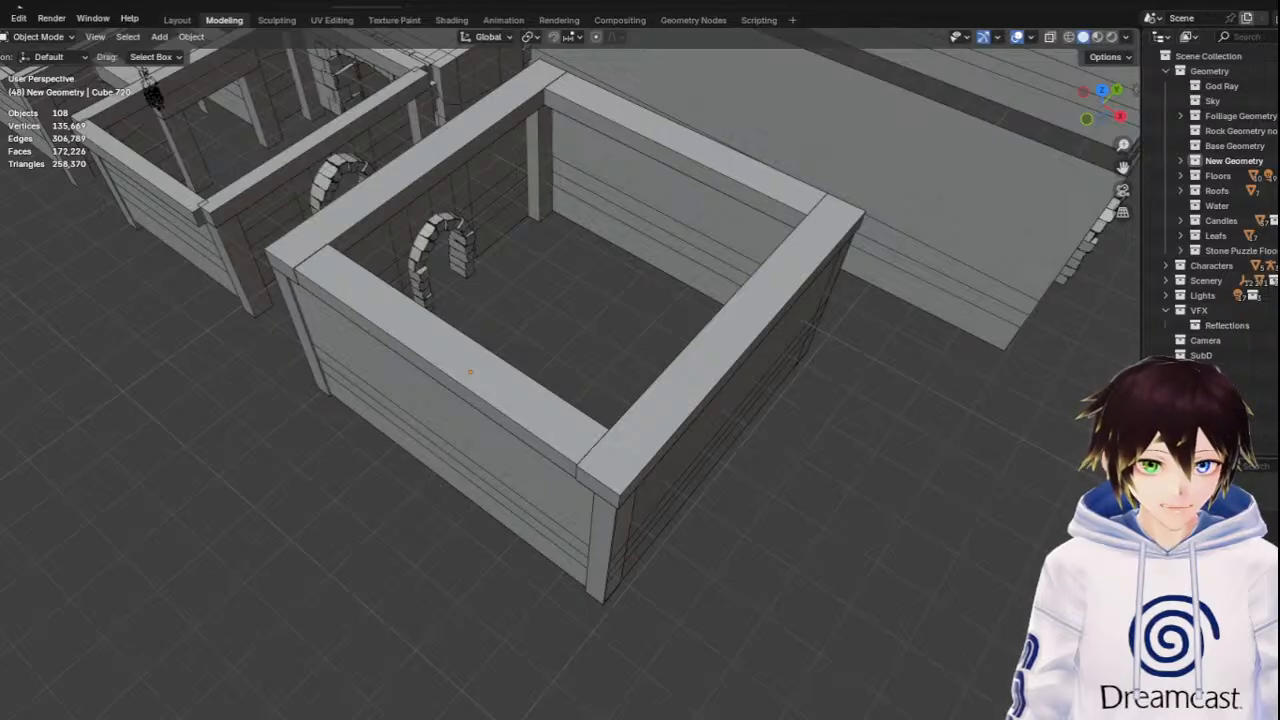
middle_click_drag(712, 560, 729, 548)
middle_click_drag(1127, 172, 582, 373, "shift")
scroll(637, 390, "up", 3)
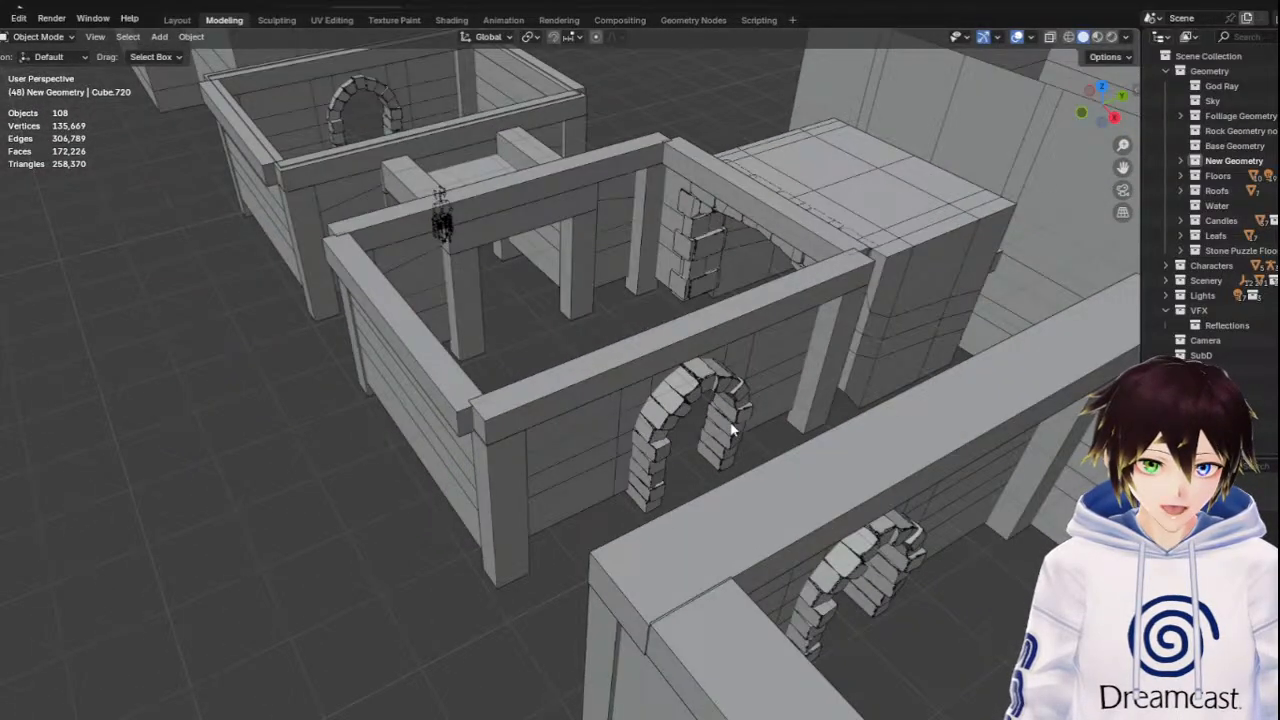
middle_click_drag(537, 438, 692, 436)
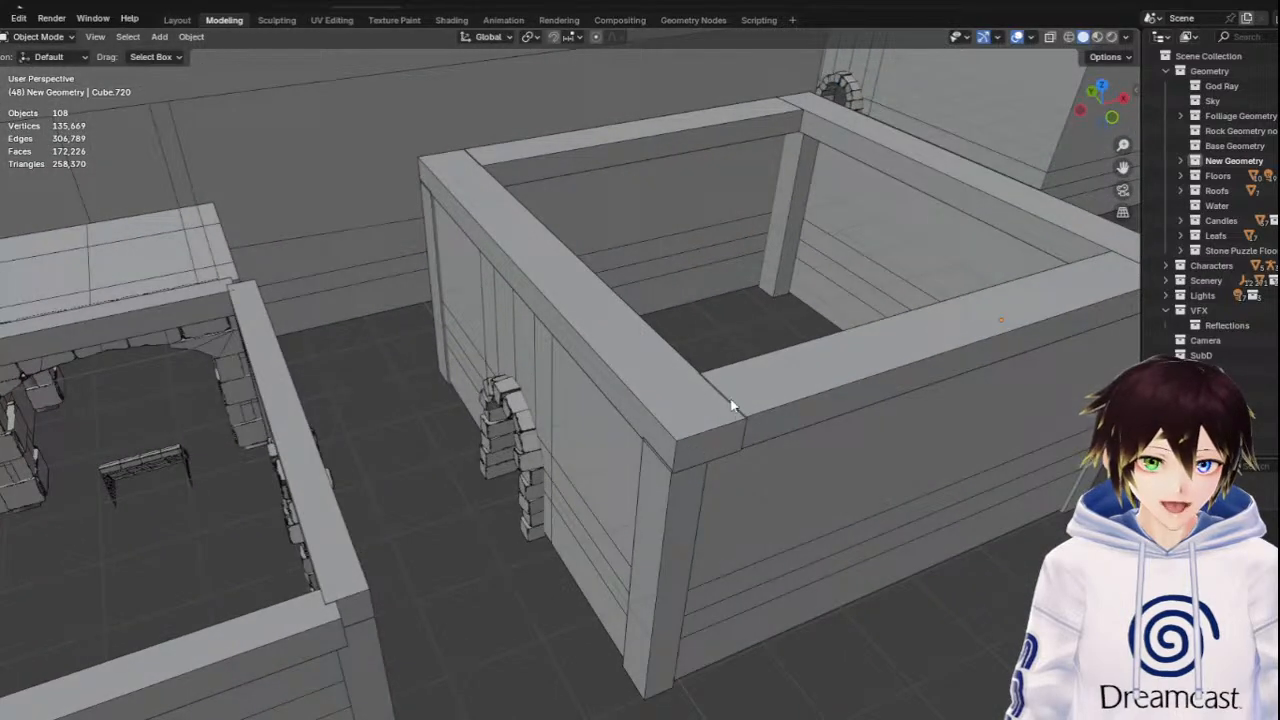
scroll(733, 408, "down", 2)
scroll(687, 400, "down", 2)
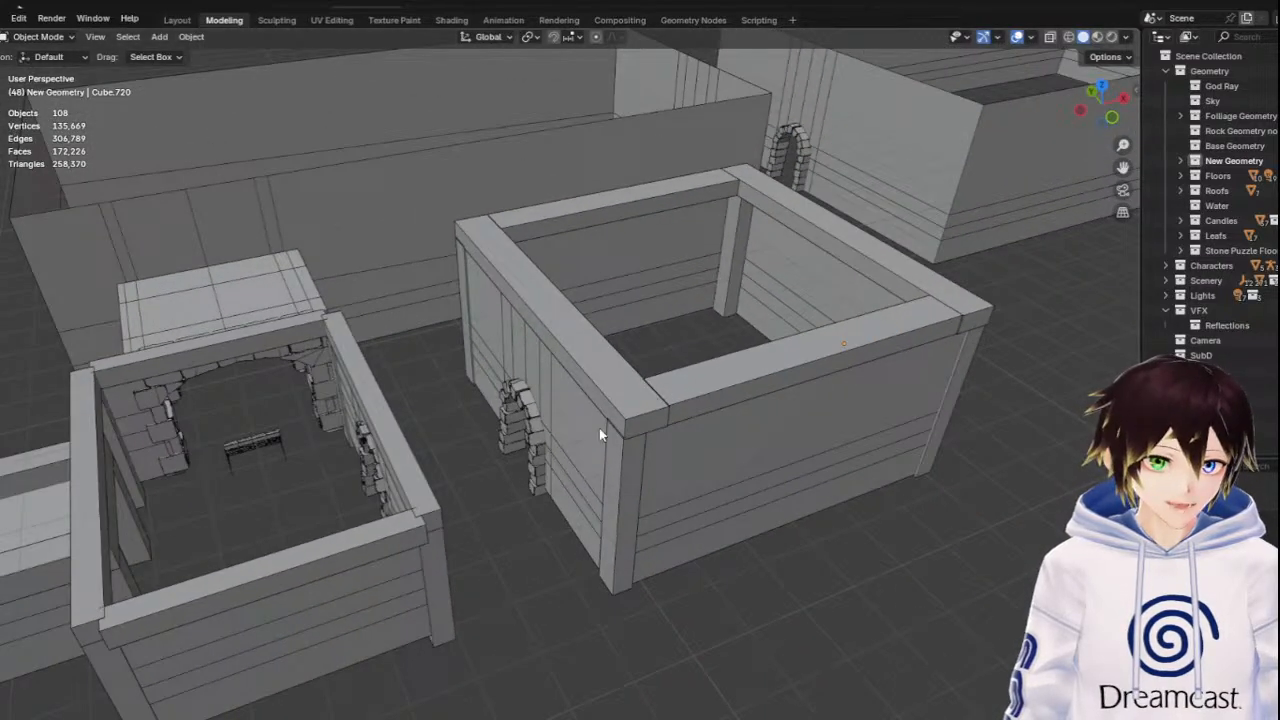
middle_click_drag(611, 423, 786, 333, "shift")
Fly through the arched rooms, stairs and remaining blockout rooms, examining the wall and arch layout and the overall level
key("w")
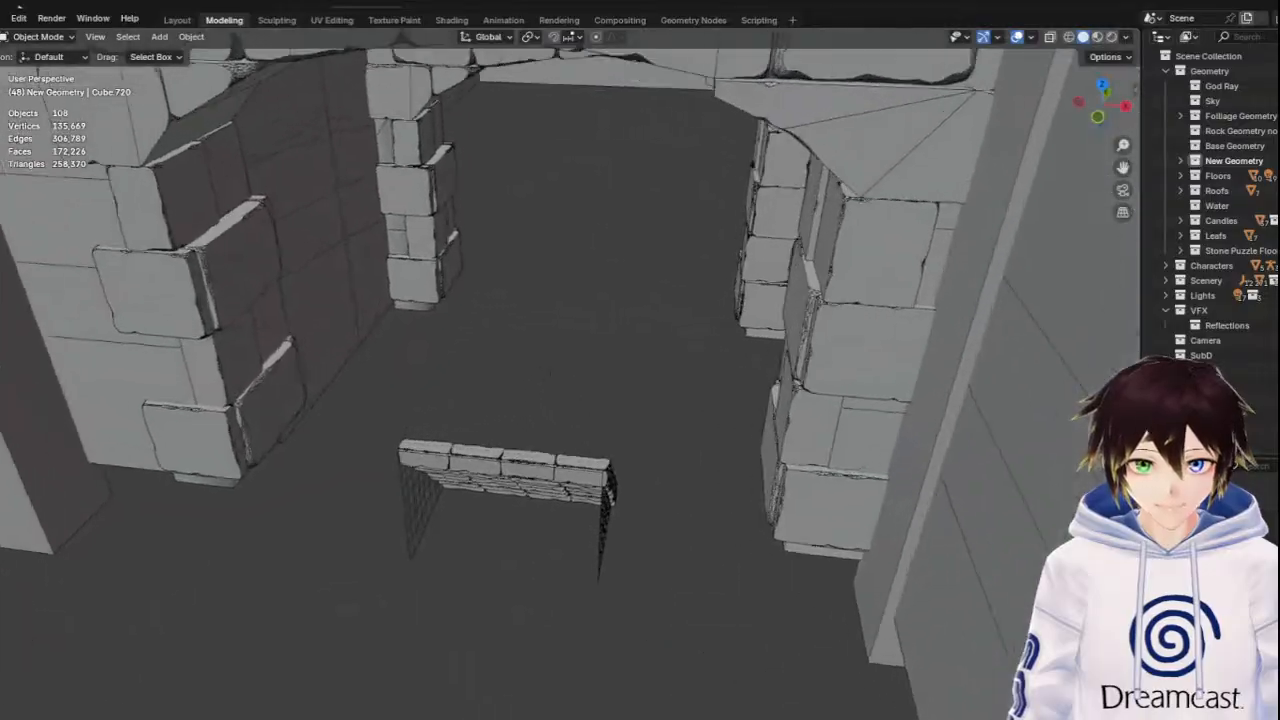
key("w")
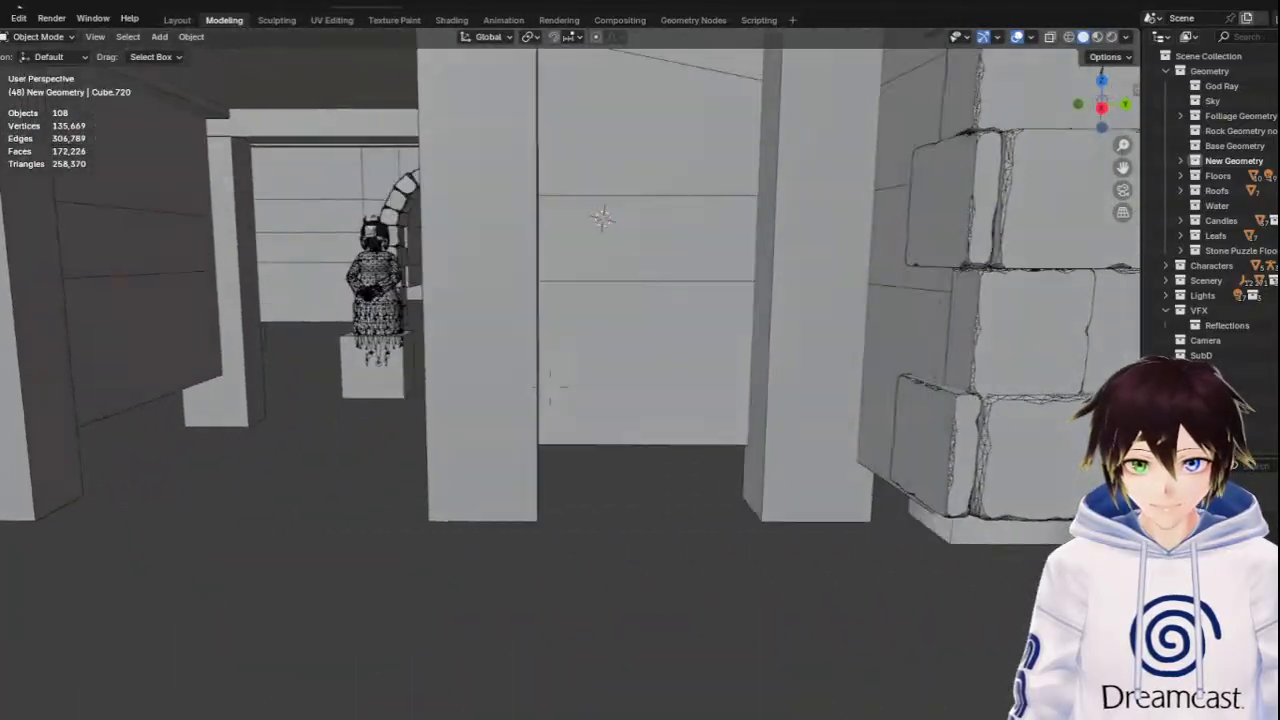
key("w")
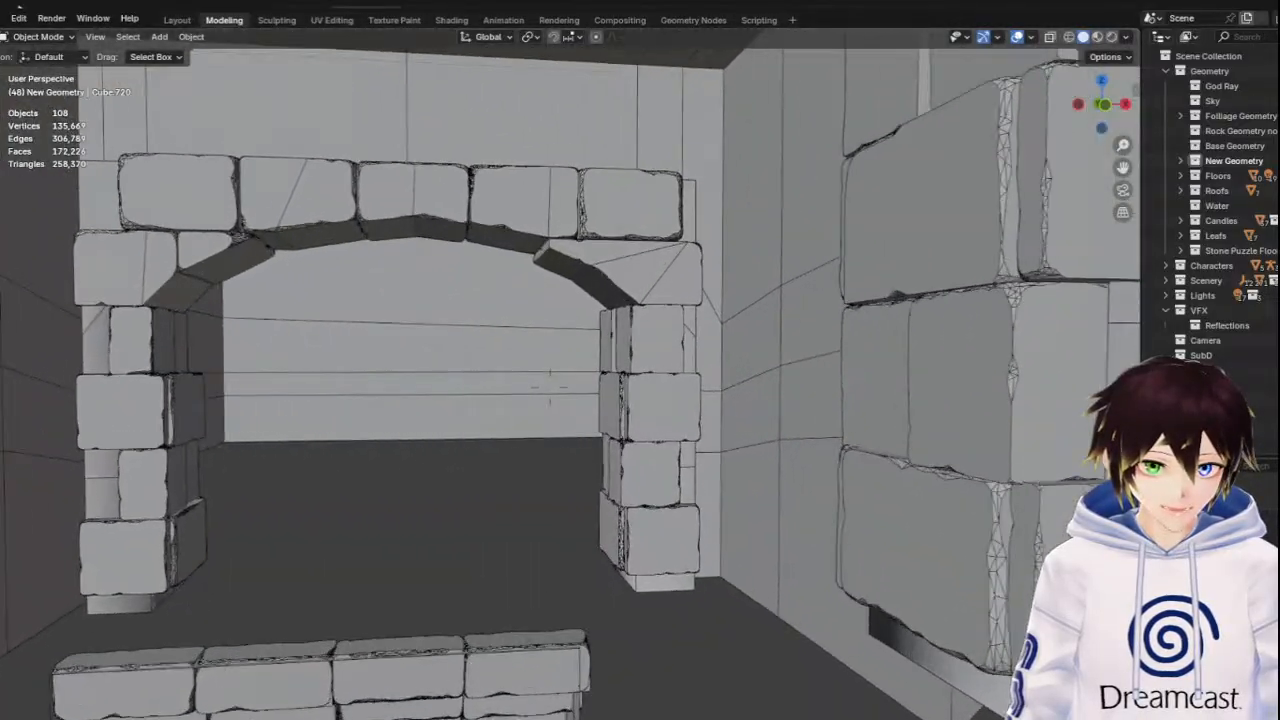
key("s")
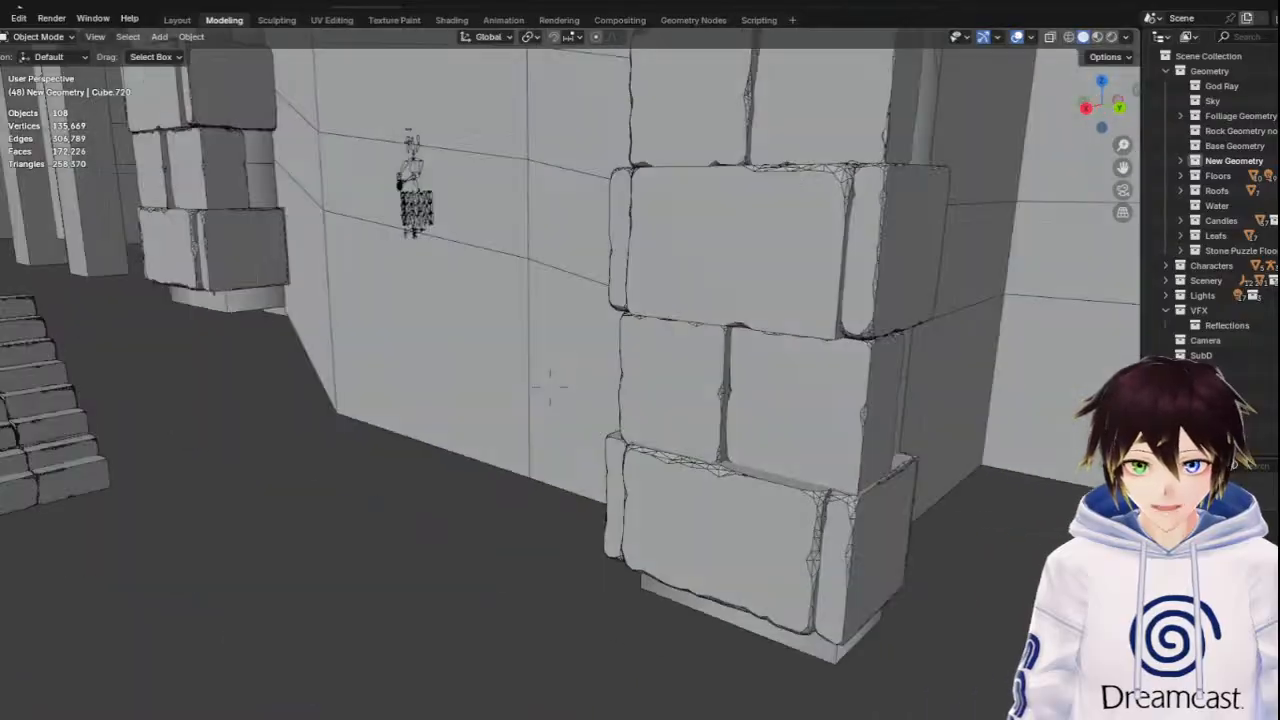
key("w")
key("w")
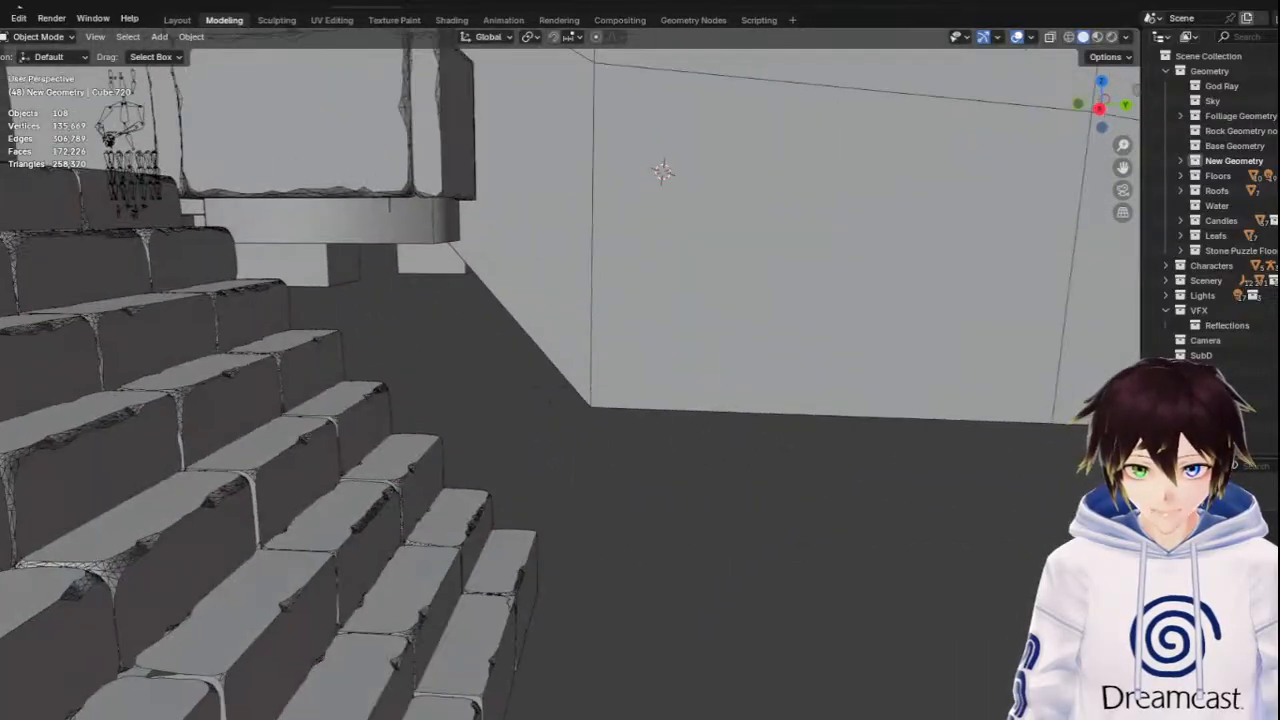
key("s")
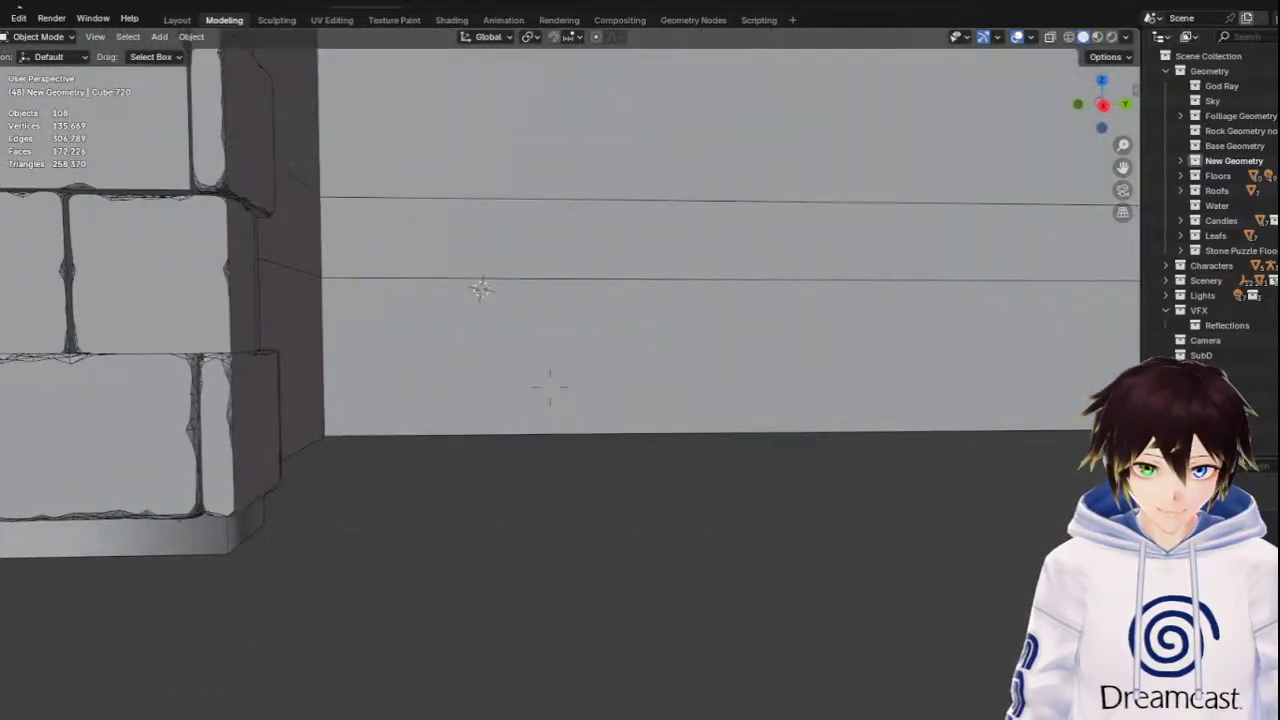
key("w")
key("s")
key("w")
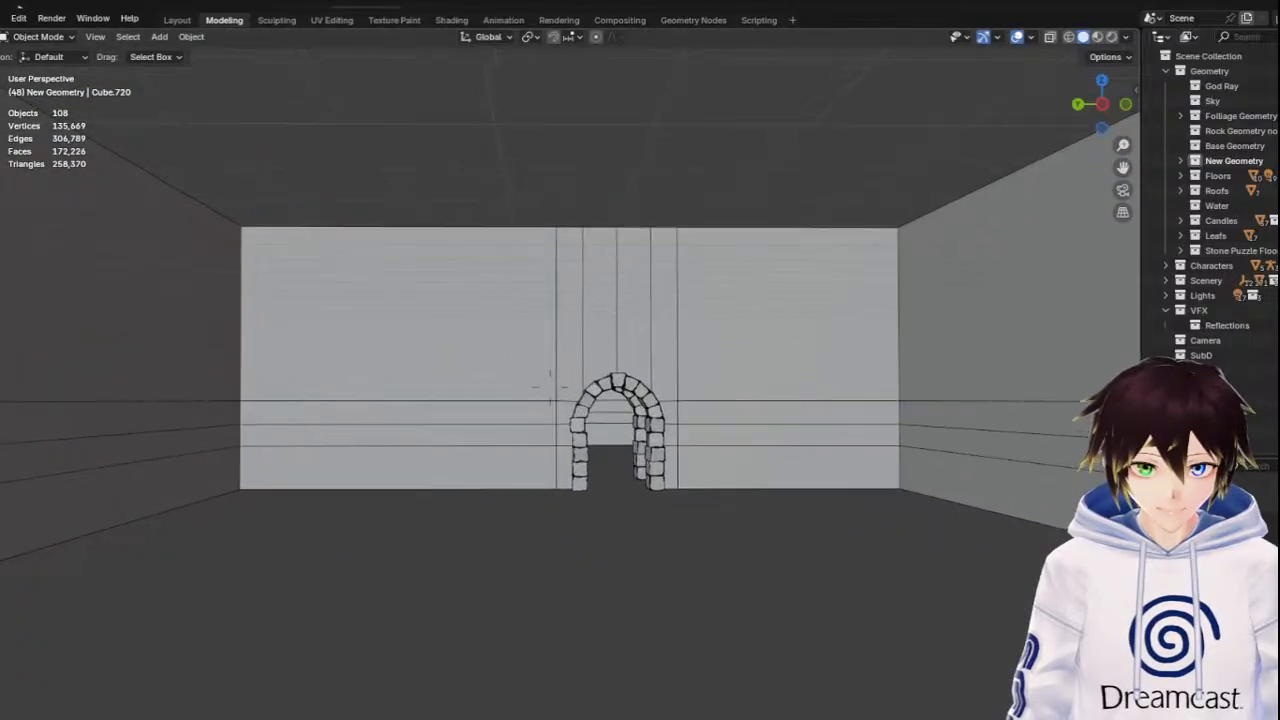
key("Escape")
scroll(536, 443, "down", 10)
scroll(533, 452, "down", 5)
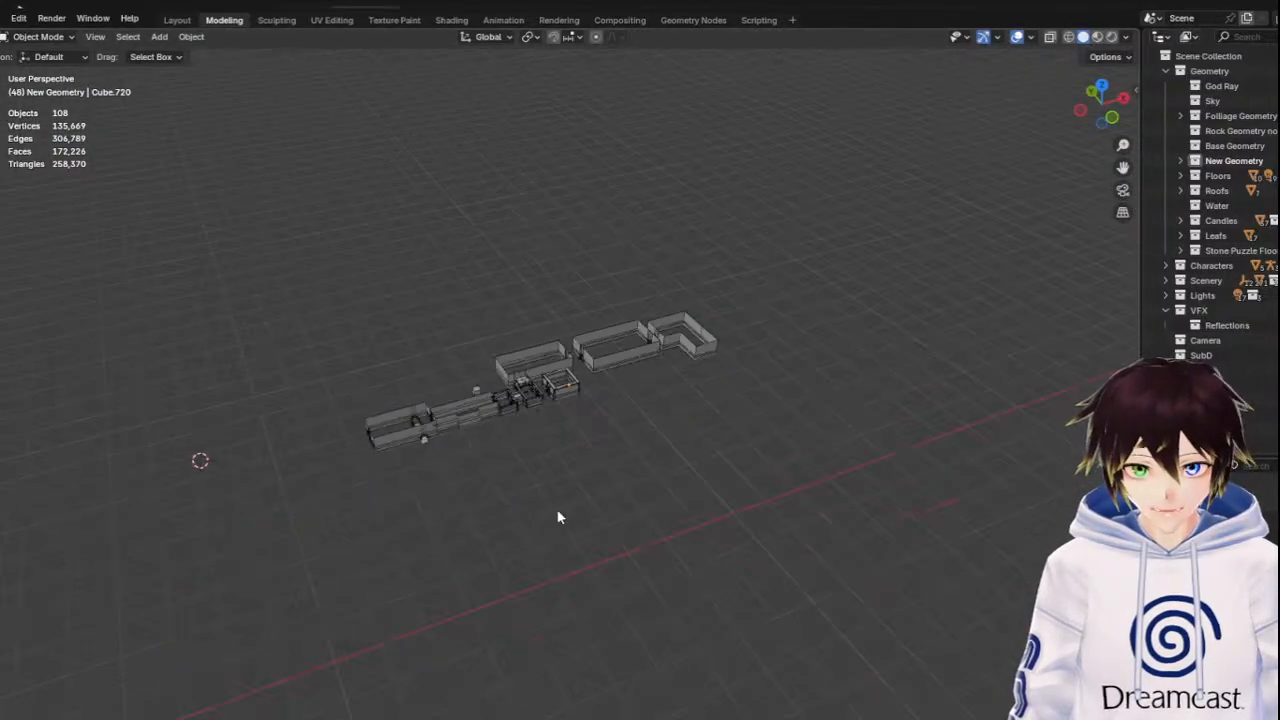
middle_click_drag(558, 517, 545, 519)
Reveal all hidden objects to view the whole level and hide them again
key("alt+h")
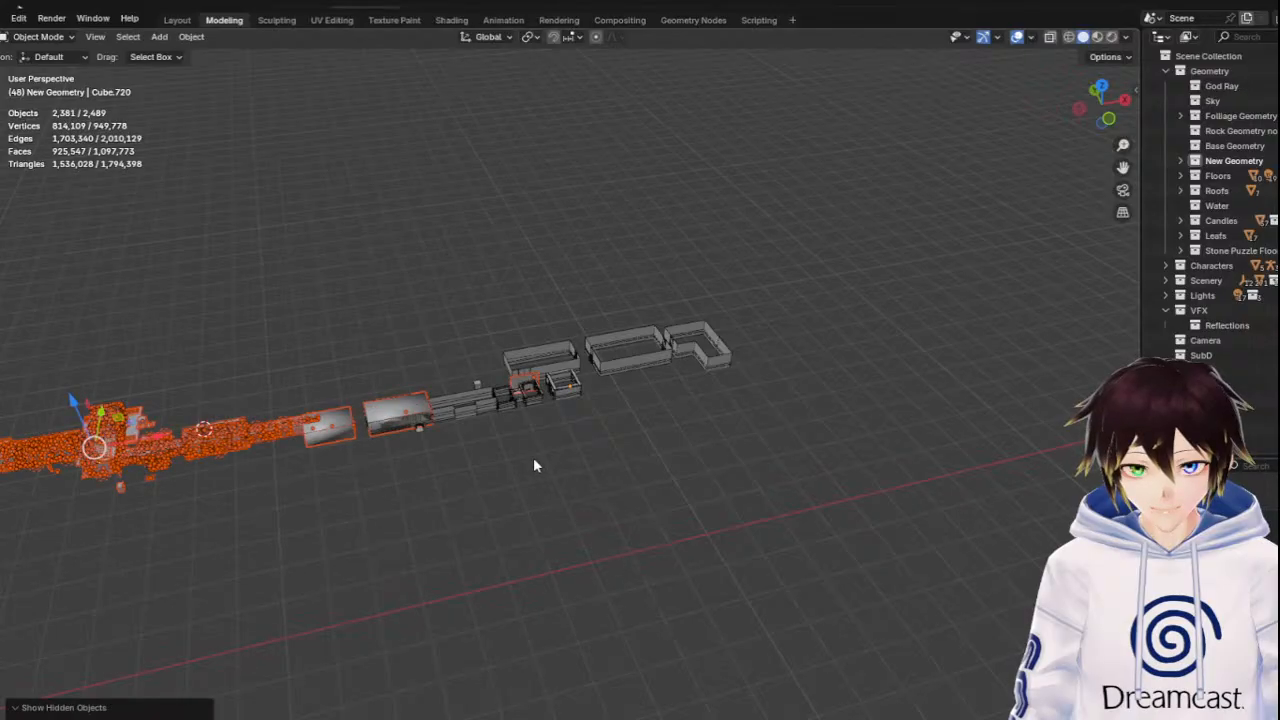
middle_click_drag(534, 460, 475, 481)
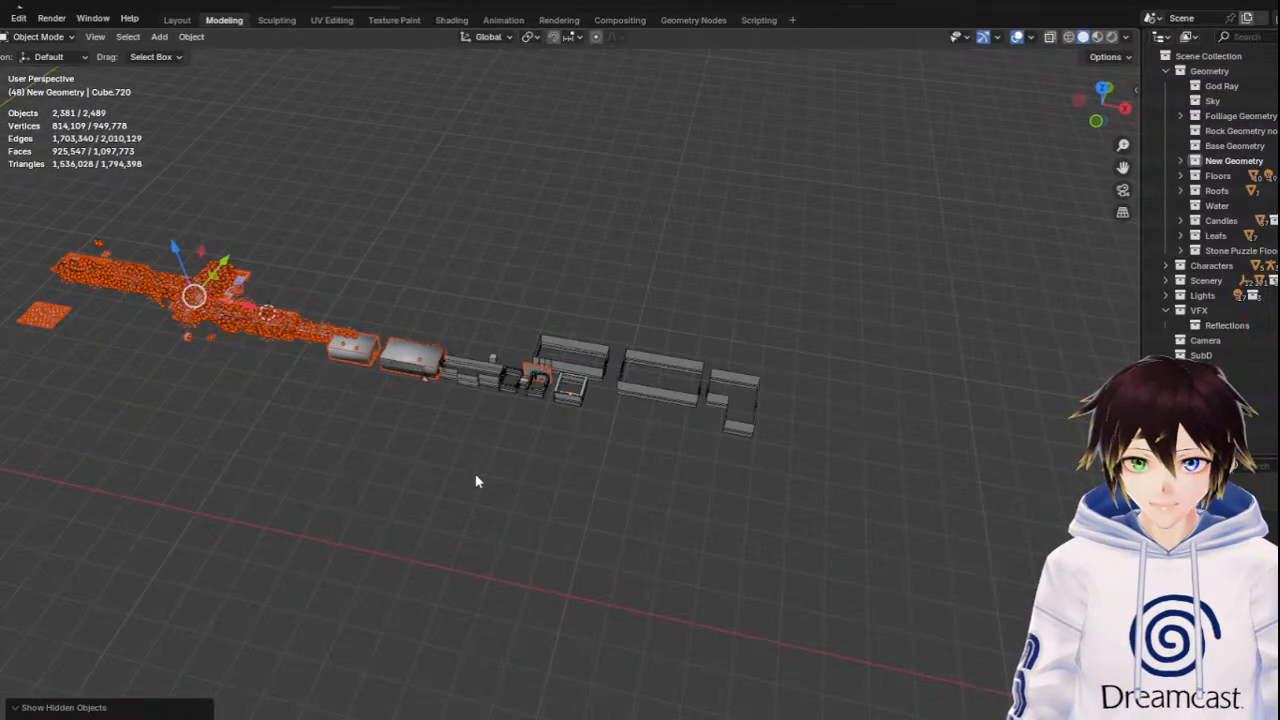
key("h")
scroll(475, 481, "up", 4)
middle_click_drag(484, 482, 517, 486)
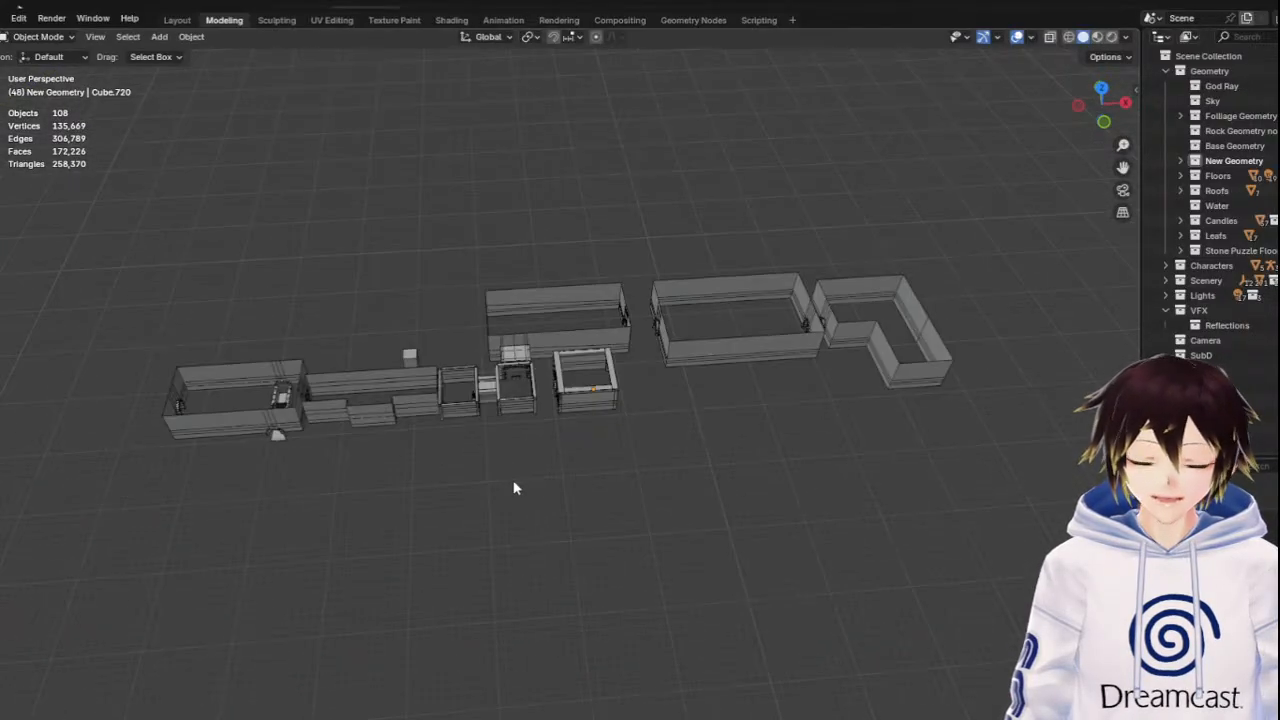
left_click_drag(1122, 167, 1123, 166)
scroll(669, 432, "up", 3)
middle_click_drag(669, 432, 571, 424)
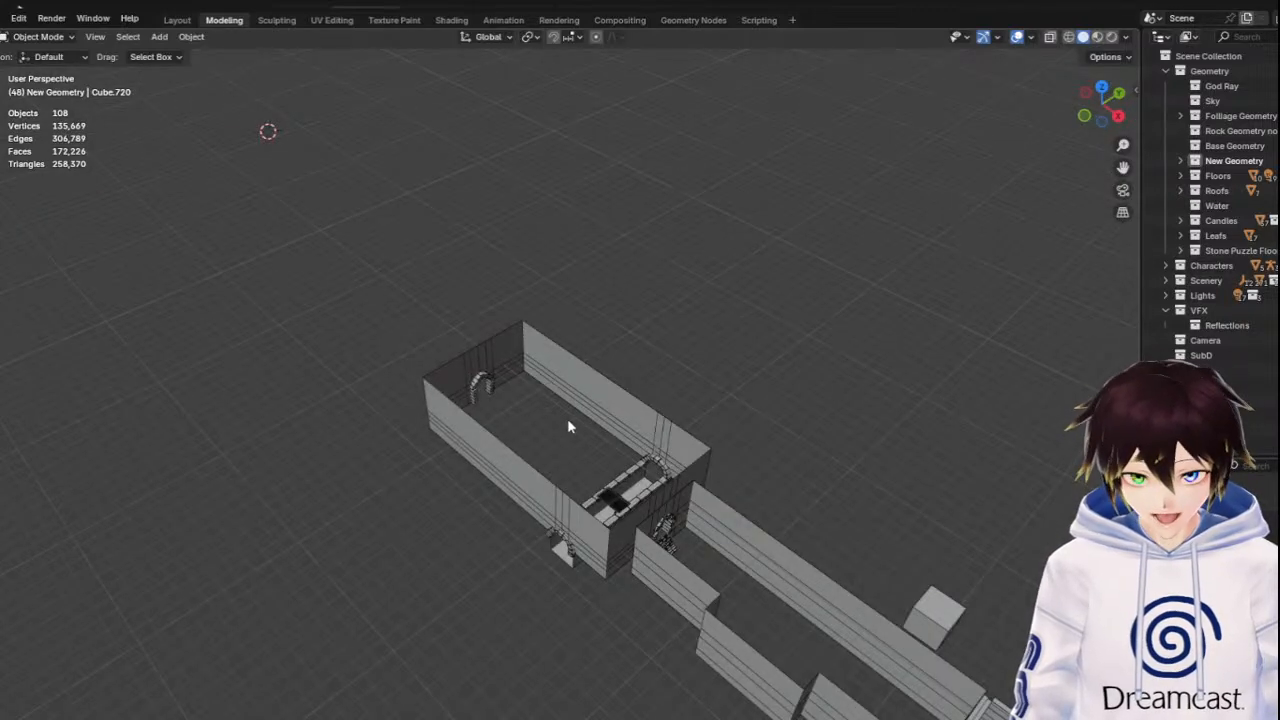
Reveal all hidden objects and delete the large solid block covering the first walled blockout room
key("alt+h")
left_click(566, 419)
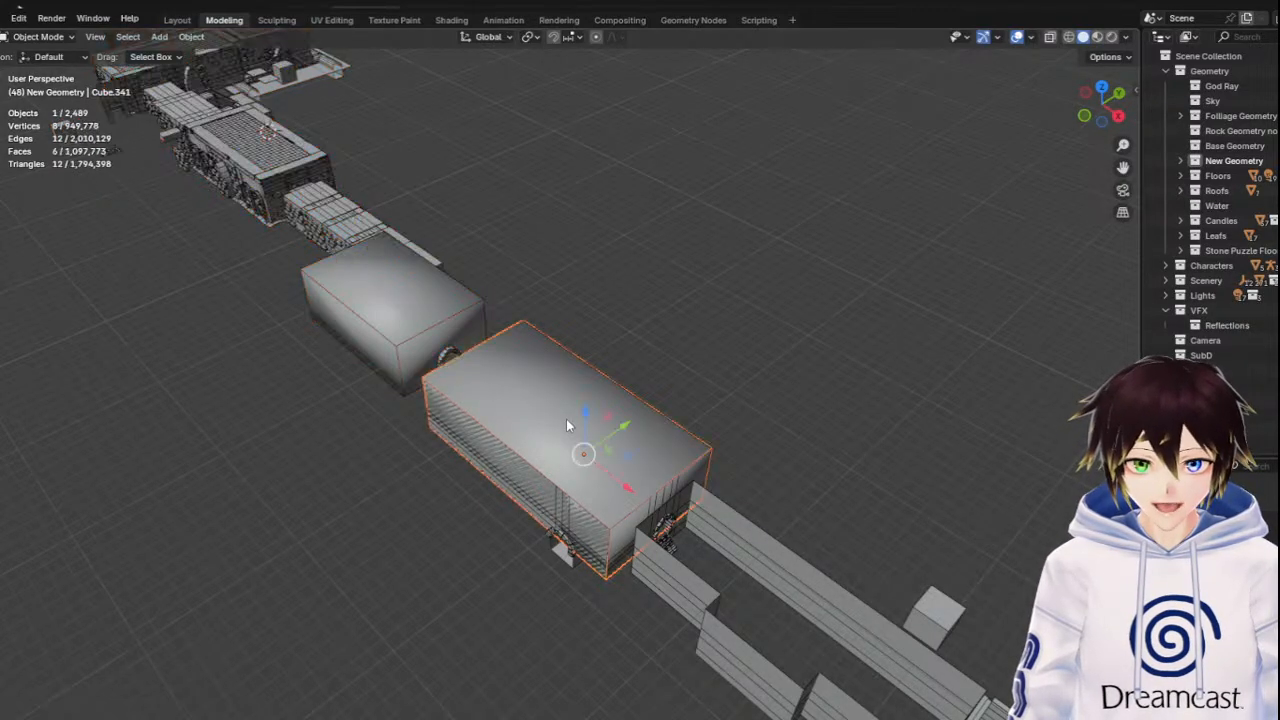
key("Delete")
Try deleting the smaller solid block beside the walled room, and undo the deletion
left_click(404, 337)
key("Delete")
middle_click_drag(374, 345, 458, 365)
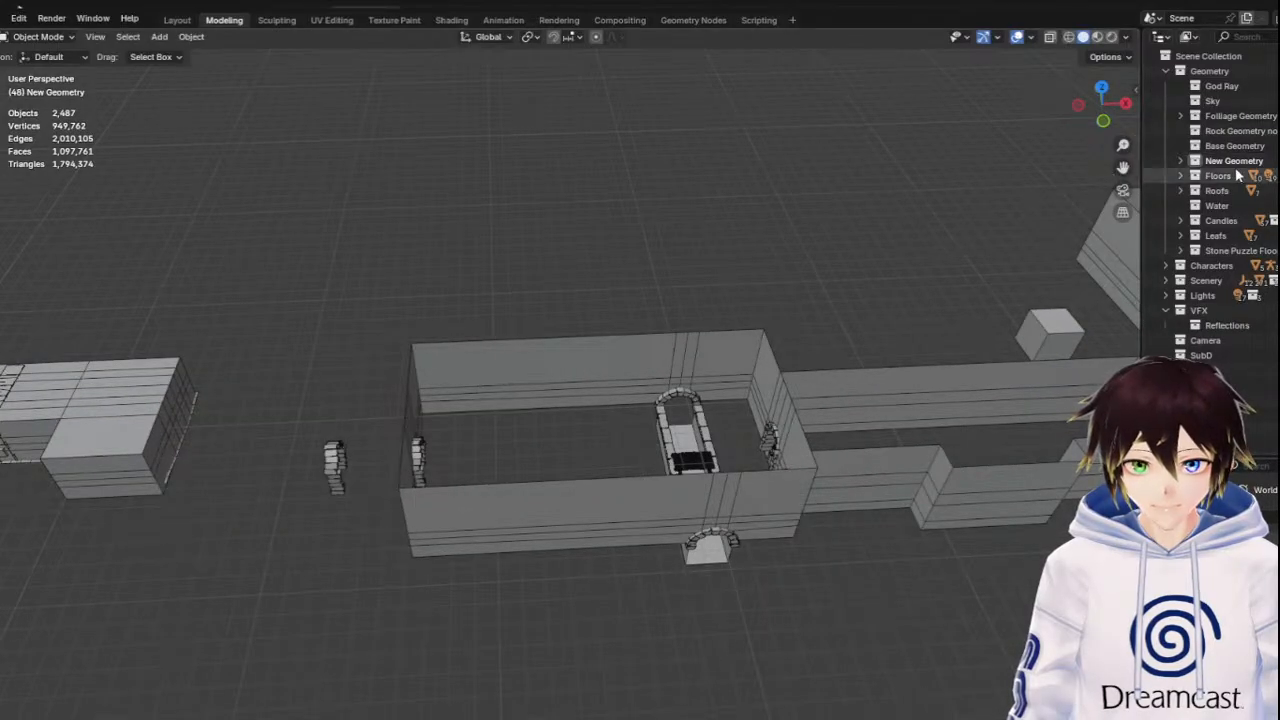
left_click_drag(1120, 168, 1278, 158)
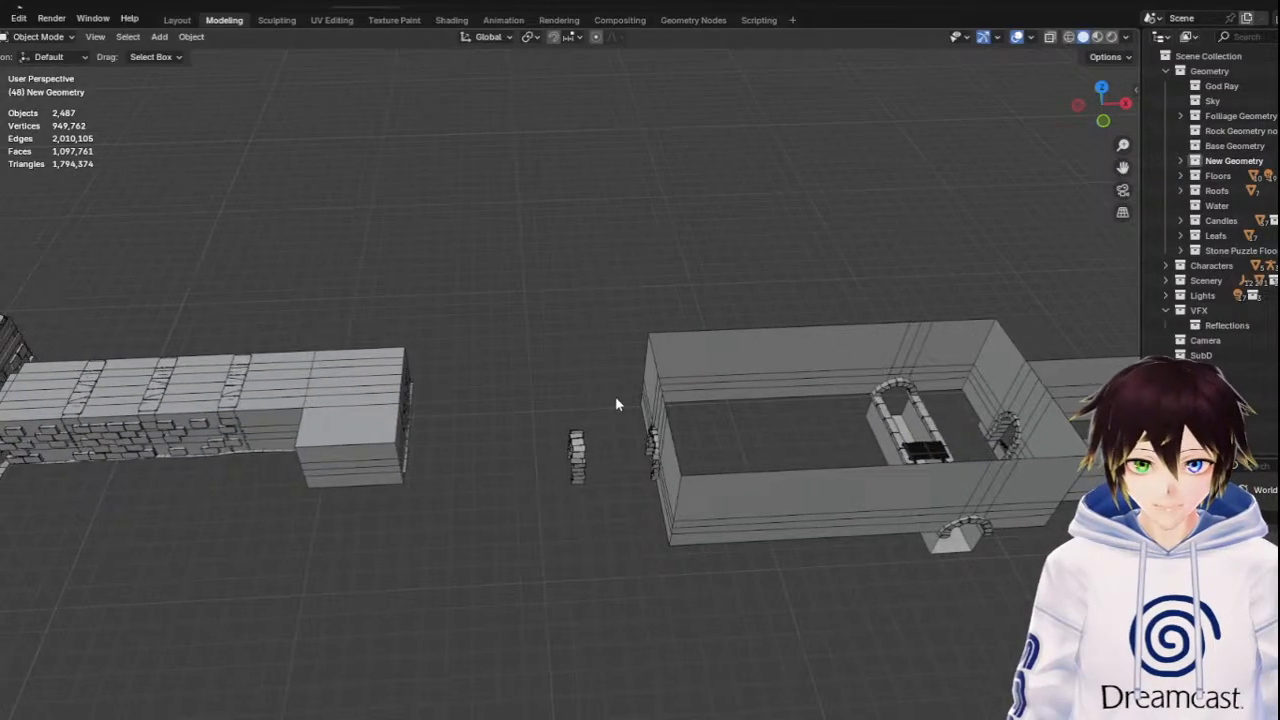
key("ctrl+z")
left_click(630, 332)
middle_click_drag(630, 335, 599, 470)
scroll(597, 465, "down", 8)
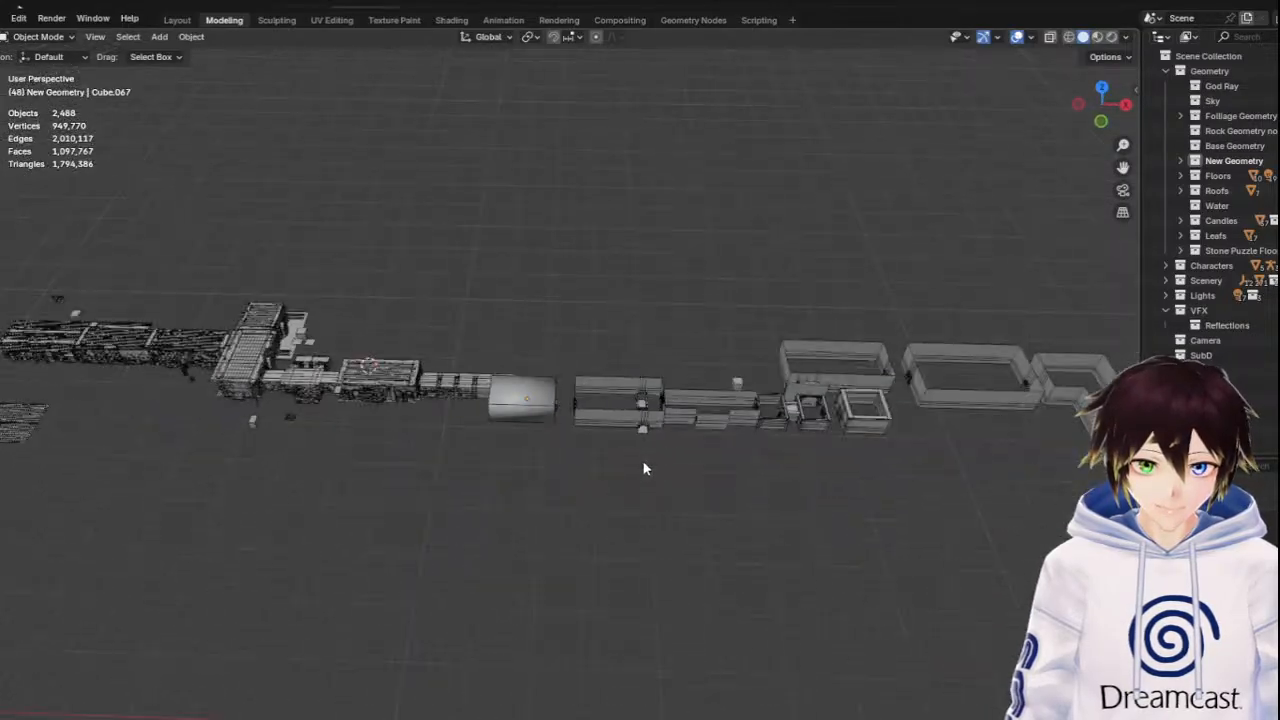
left_click_drag(1123, 168, 1125, 178)
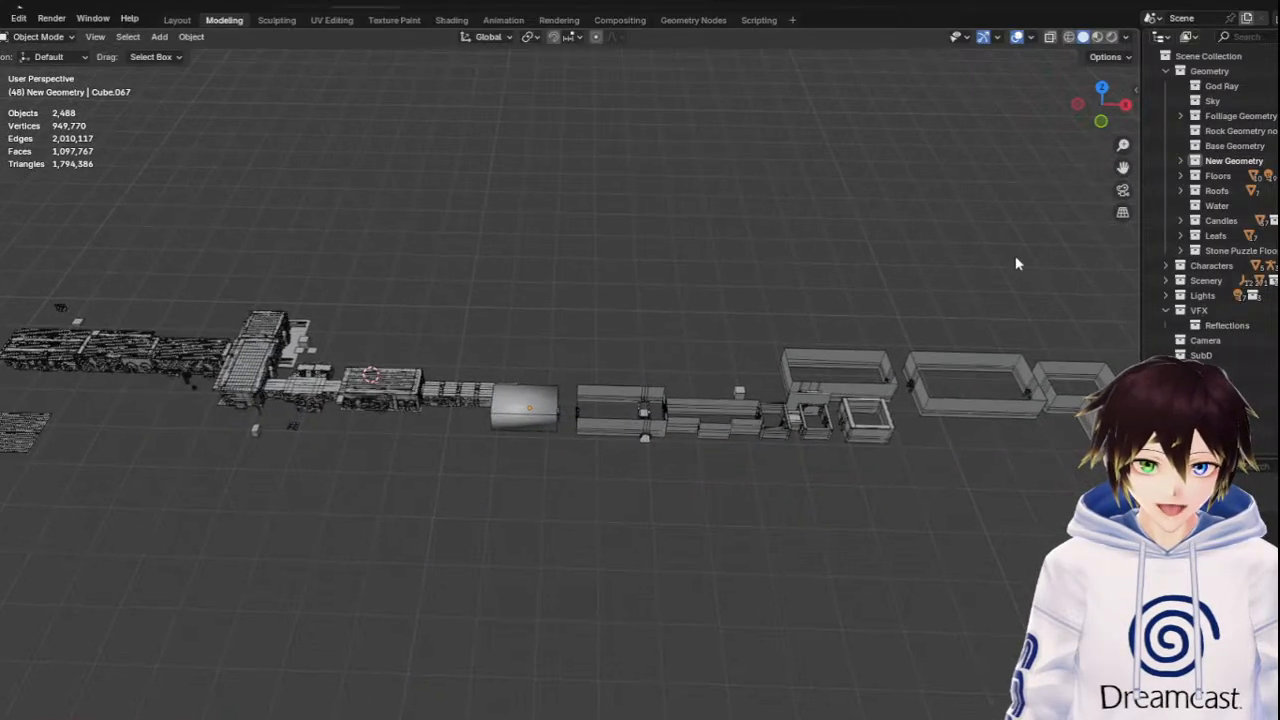
Hide the gridded roof of the finished brick room so its interior is exposed from above
scroll(1000, 270, "down", 3)
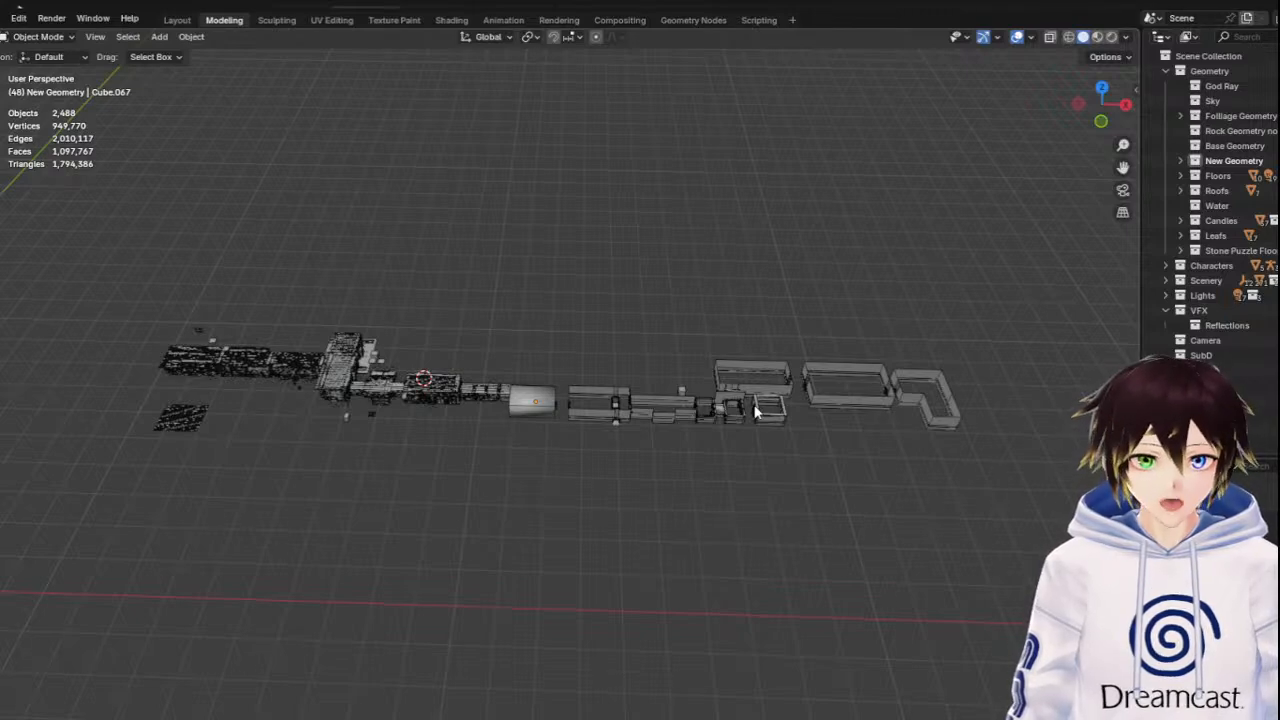
scroll(665, 456, "up", 6)
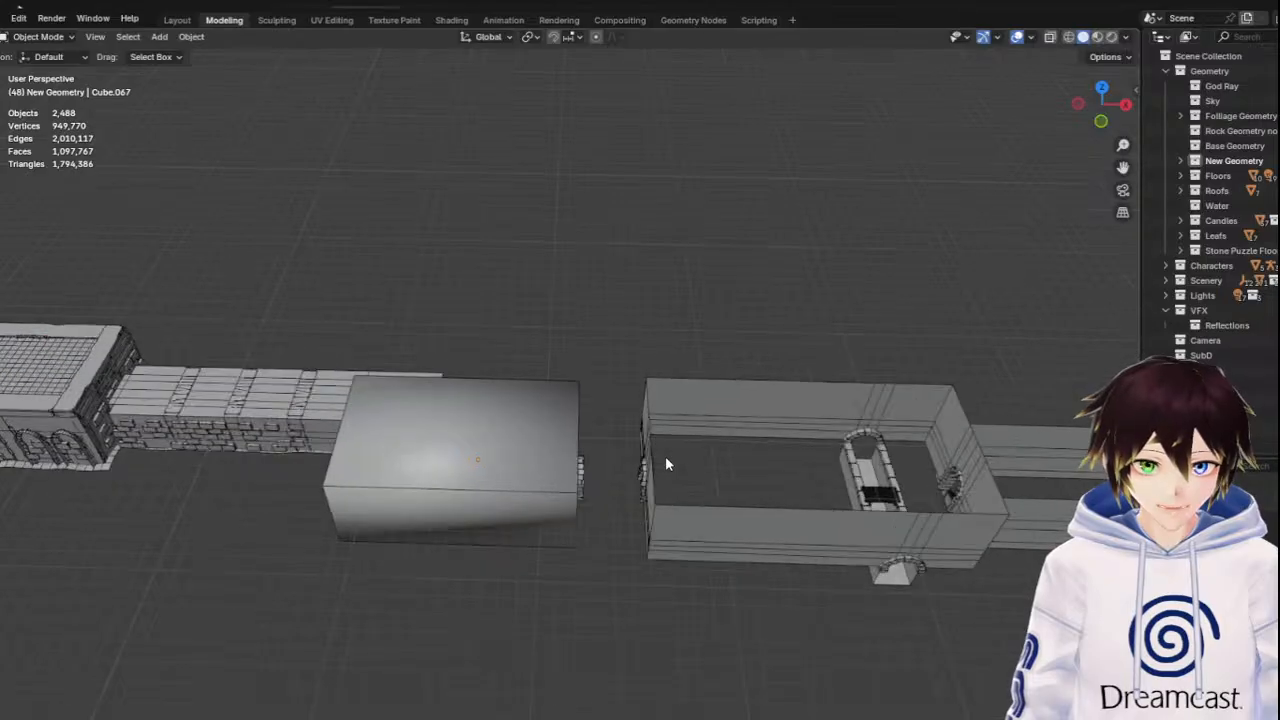
left_click_drag(1123, 167, 1279, 175)
left_click_drag(823, 266, 958, 265)
scroll(679, 378, "up", 3)
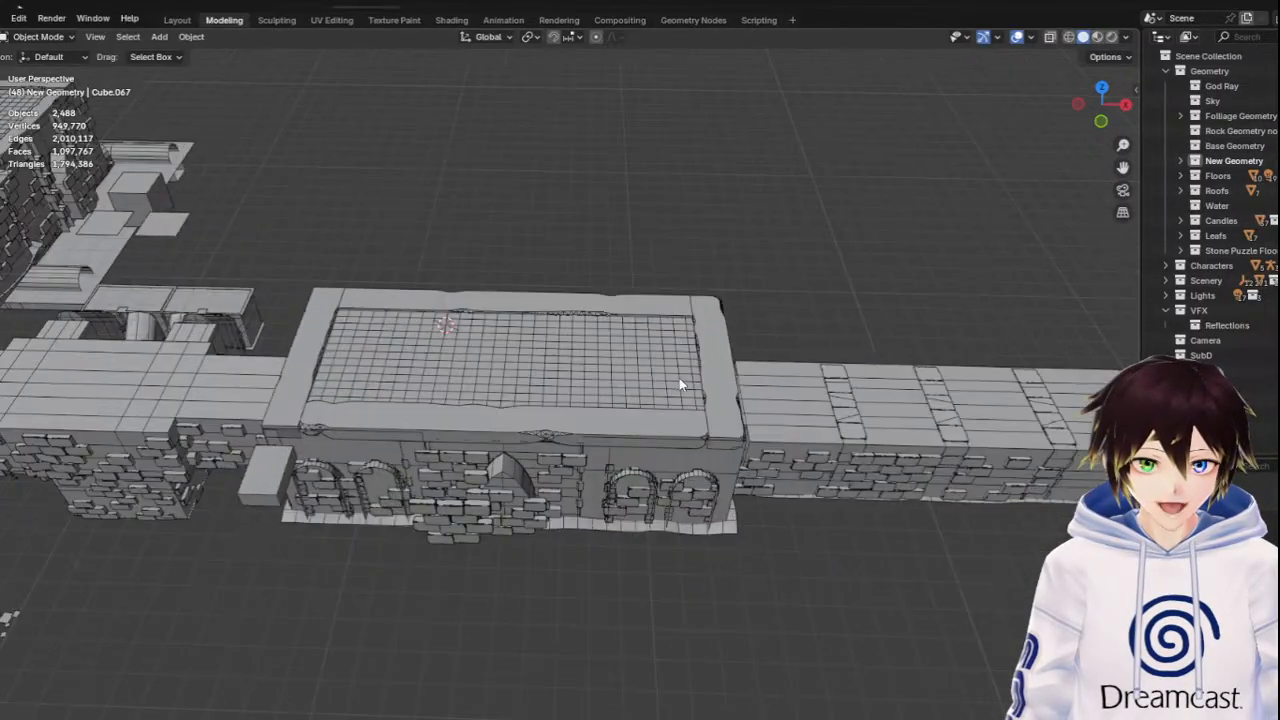
left_click(625, 368)
key("h")
Examine the open brick room's interior, including its arches, brick pillars, floor and pointed window niche
scroll(534, 361, "up", 5)
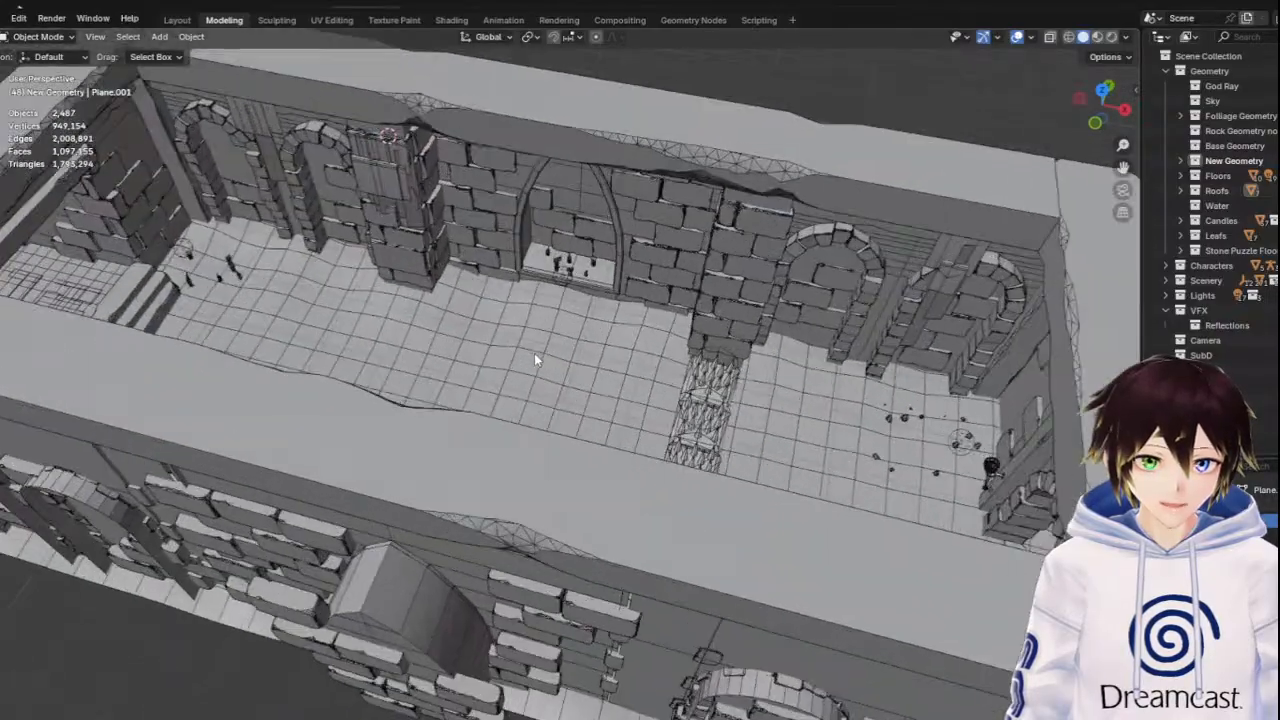
middle_click_drag(534, 353, 562, 348)
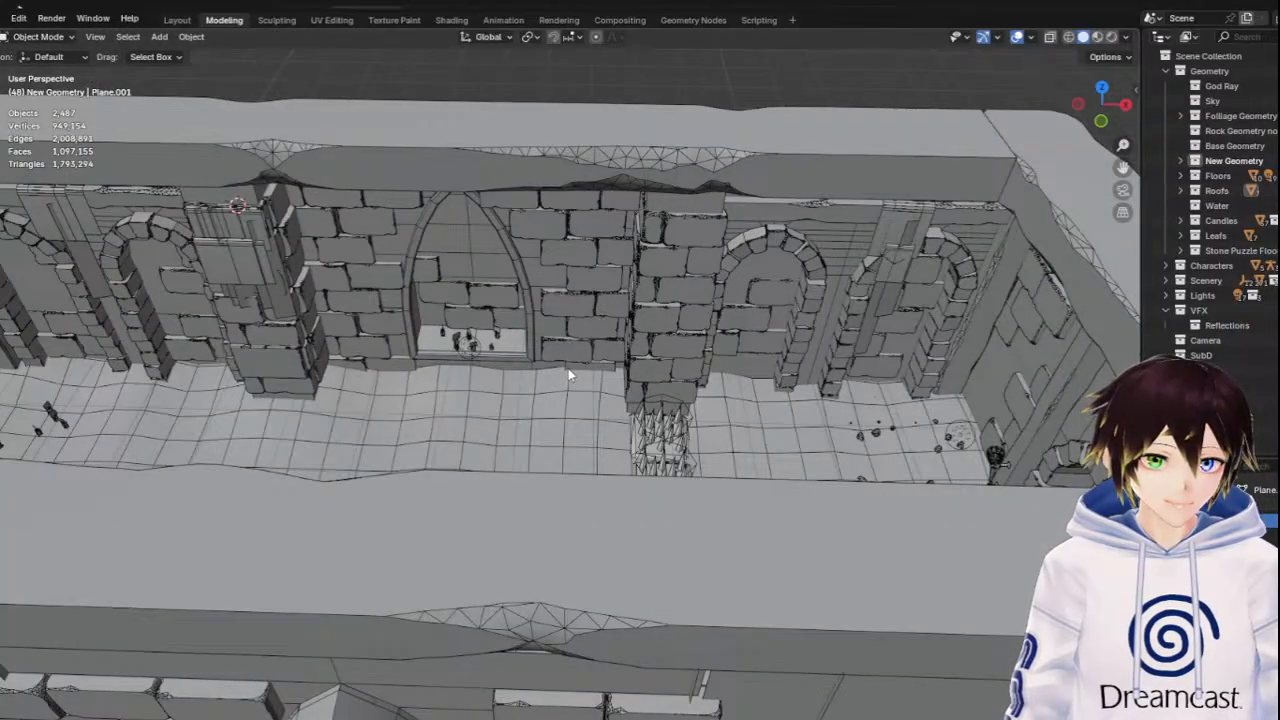
scroll(568, 375, "down", 4)
scroll(568, 369, "down", 1)
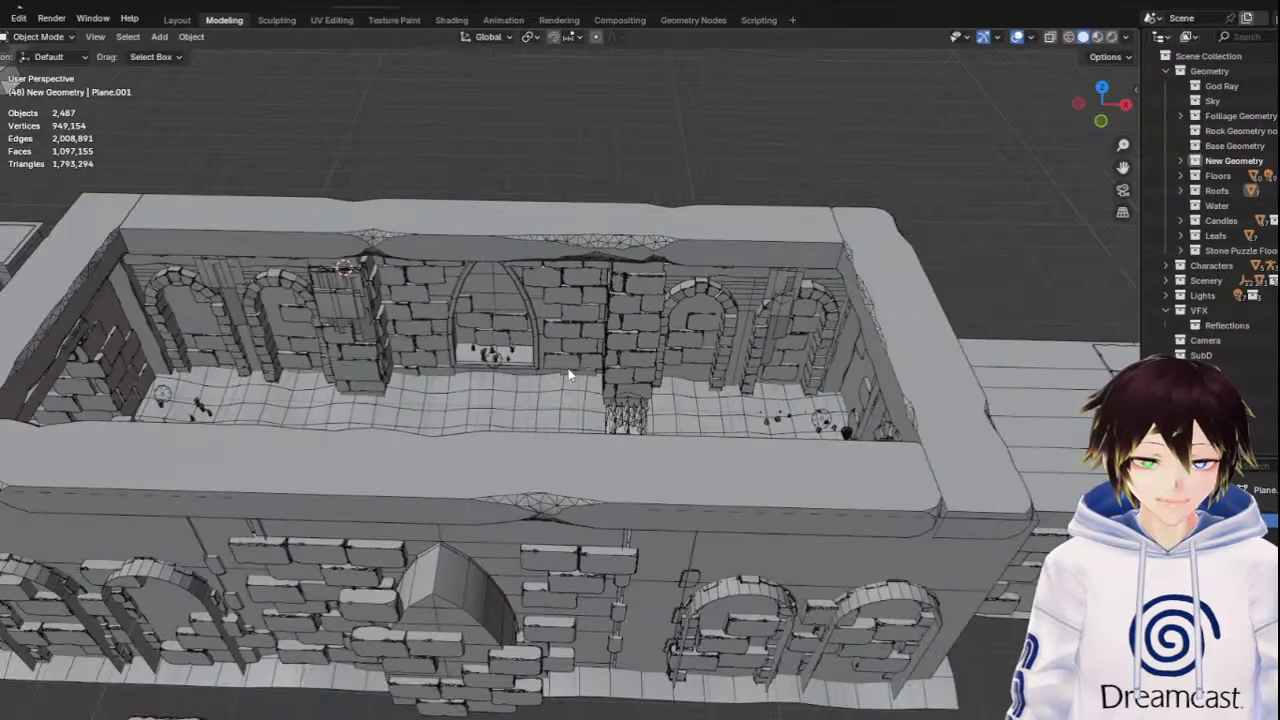
middle_click_drag(490, 347, 528, 346)
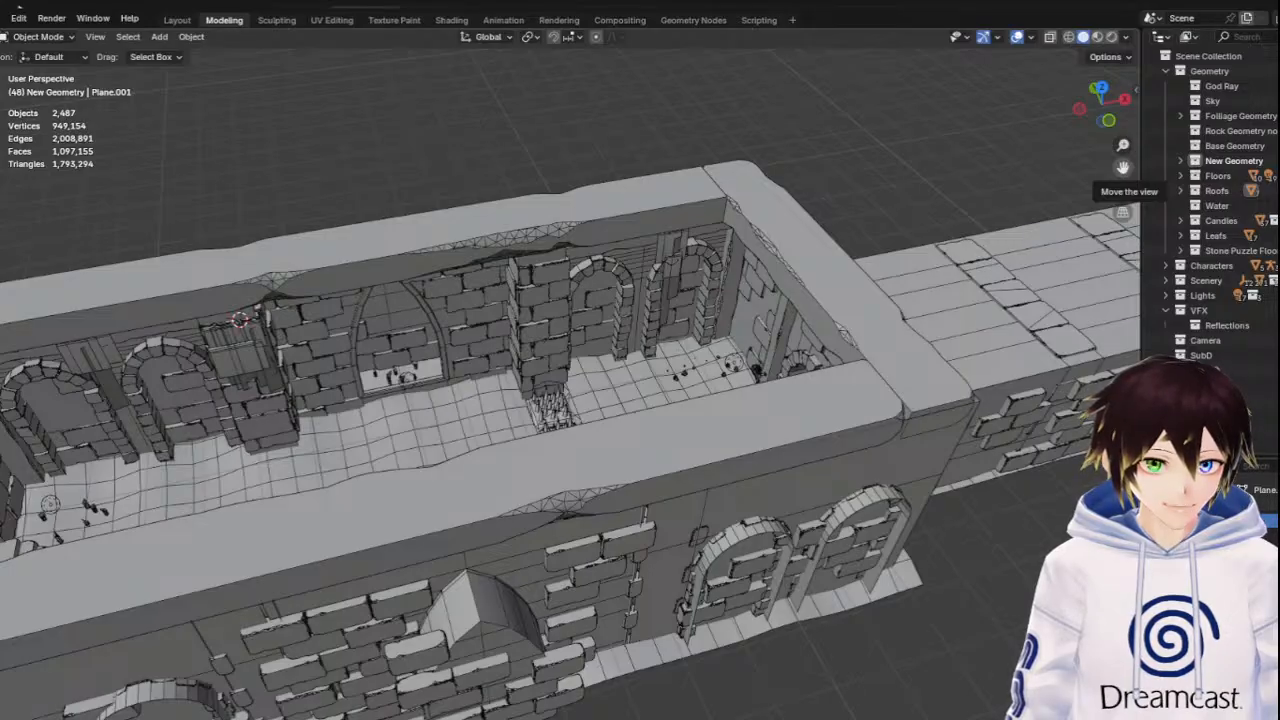
mouse_move(582, 312)
middle_mouse_down()
mouse_move(621, 299)
mouse_move(584, 314)
middle_mouse_up()
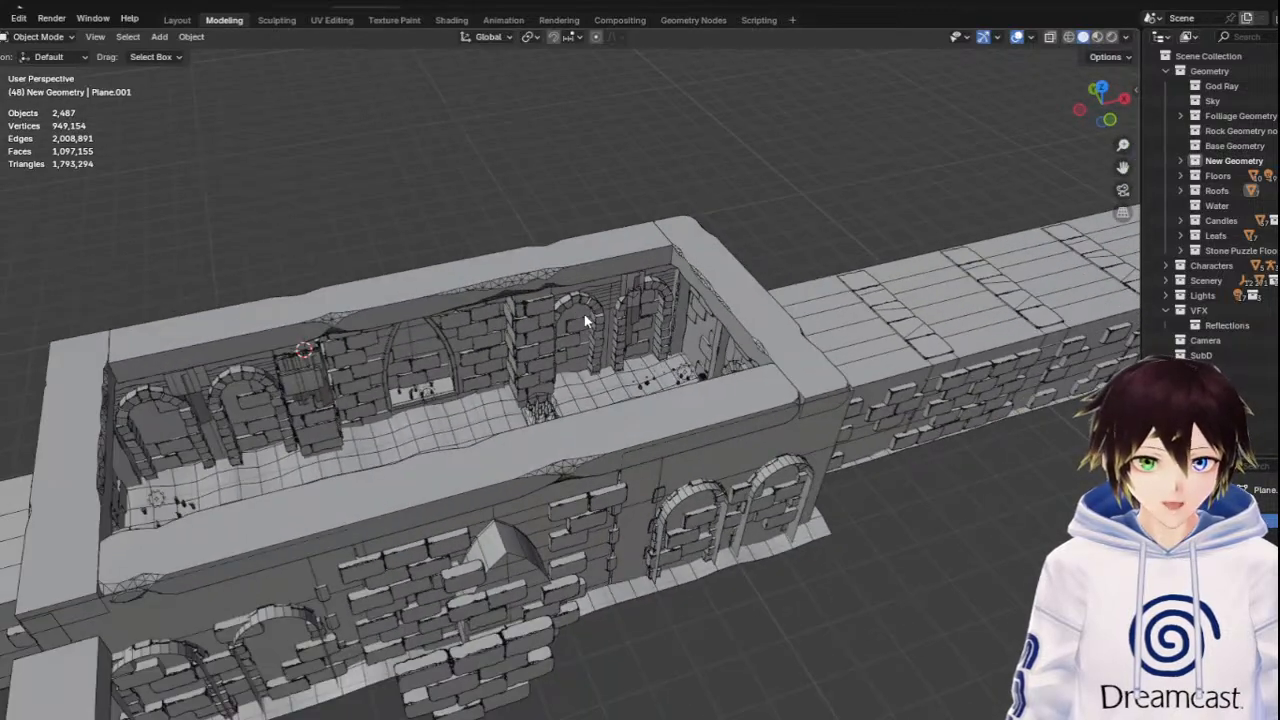
left_click_drag(1122, 168, 1205, 180)
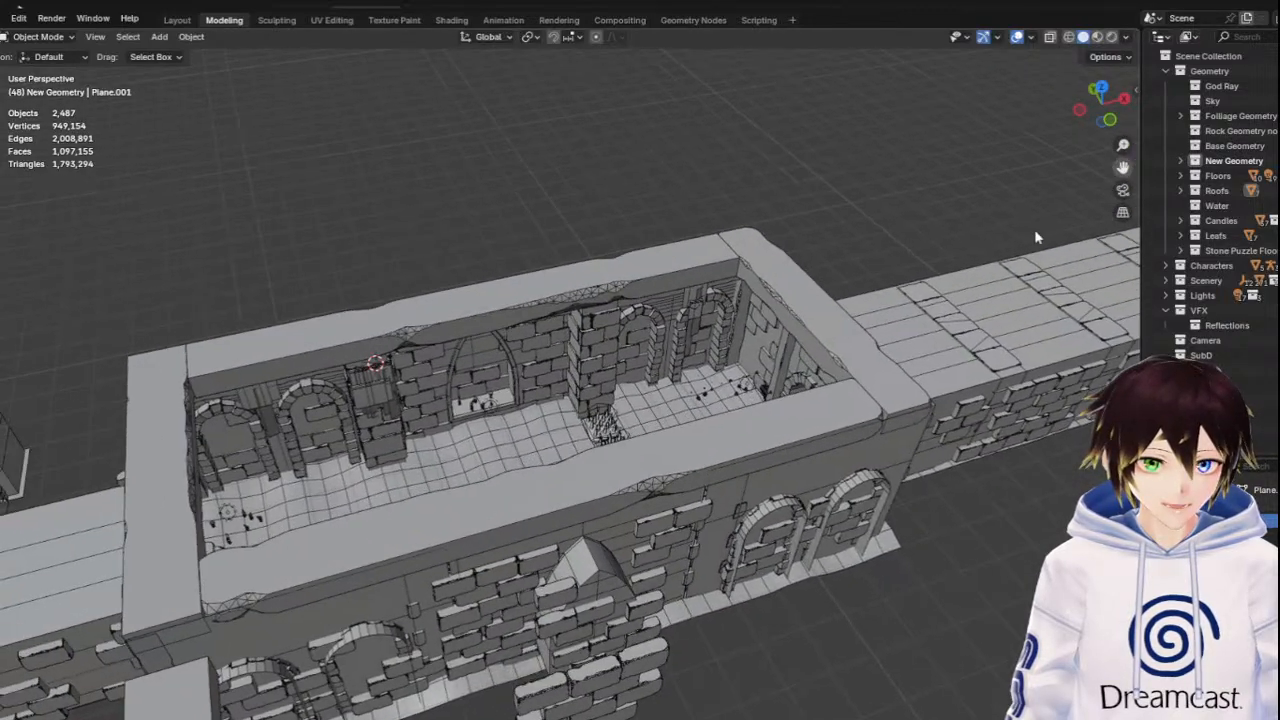
scroll(850, 328, "up", 3)
middle_click_drag(501, 424, 678, 389)
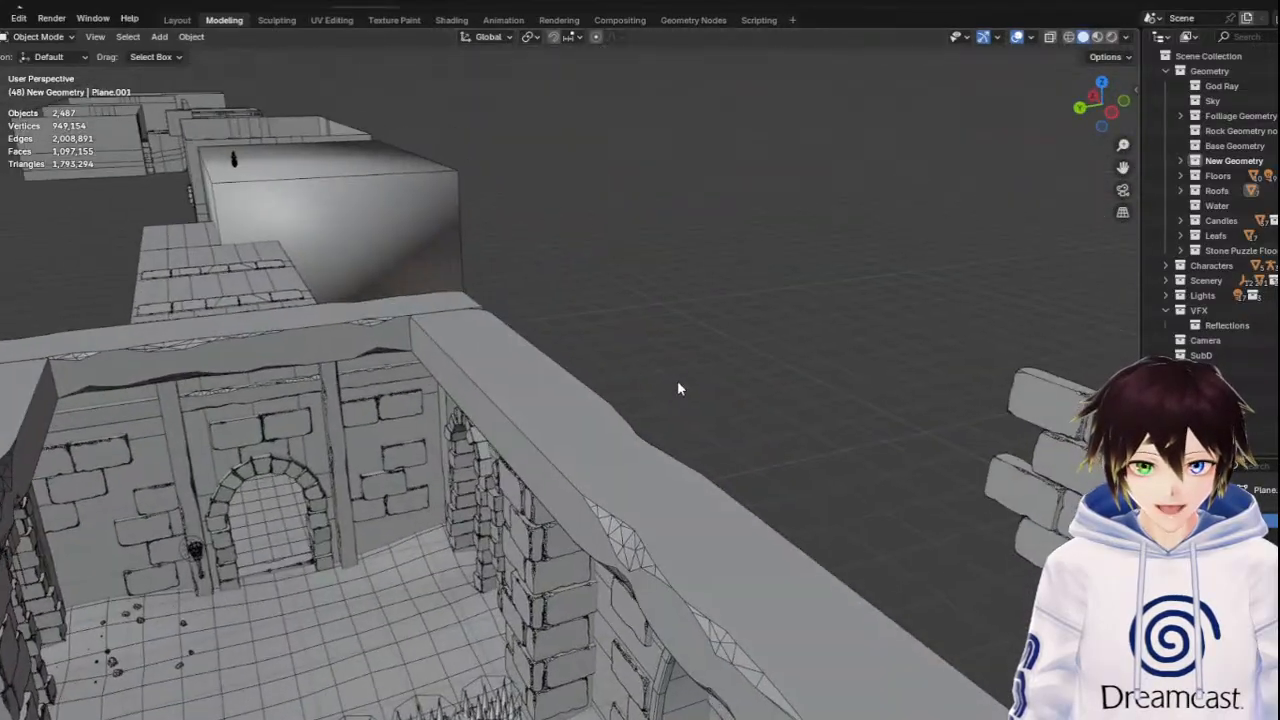
left_click_drag(1122, 168, 1218, 18)
middle_click_drag(764, 505, 555, 520)
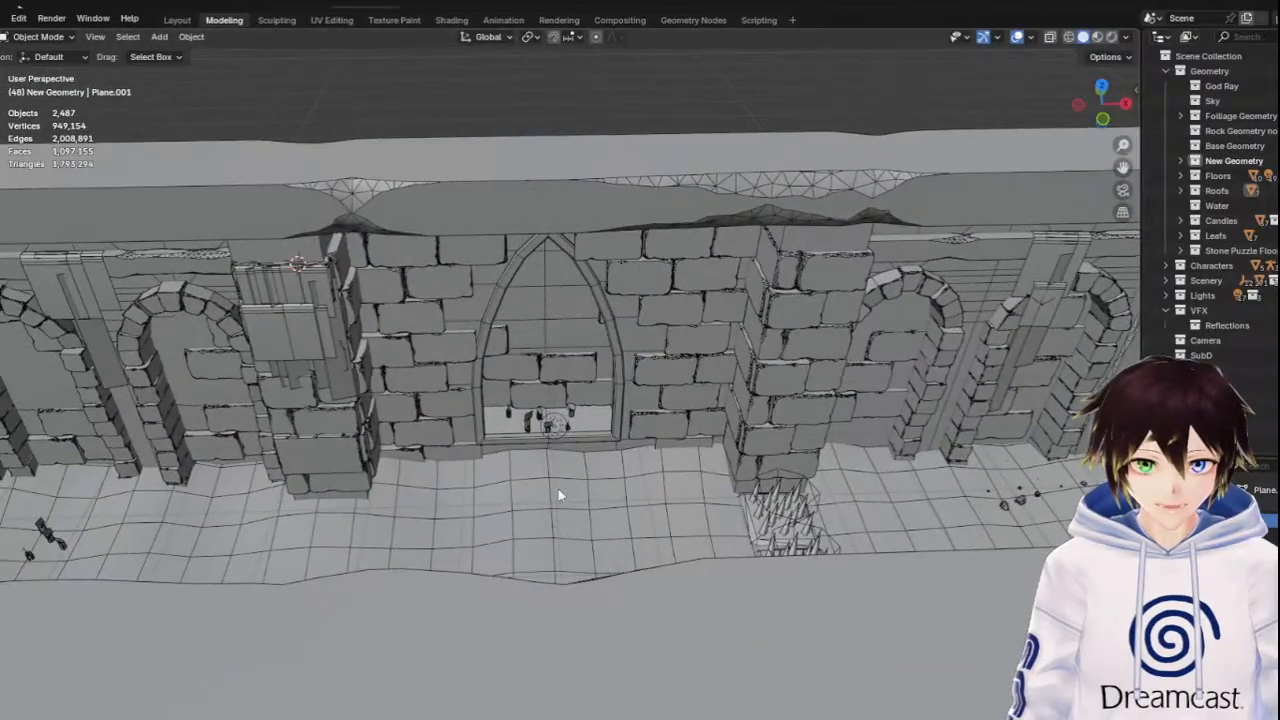
Duplicate the pointed arch frame with its wall panel and move the copies about -9.55 m along Y, outside the room
left_click(504, 290)
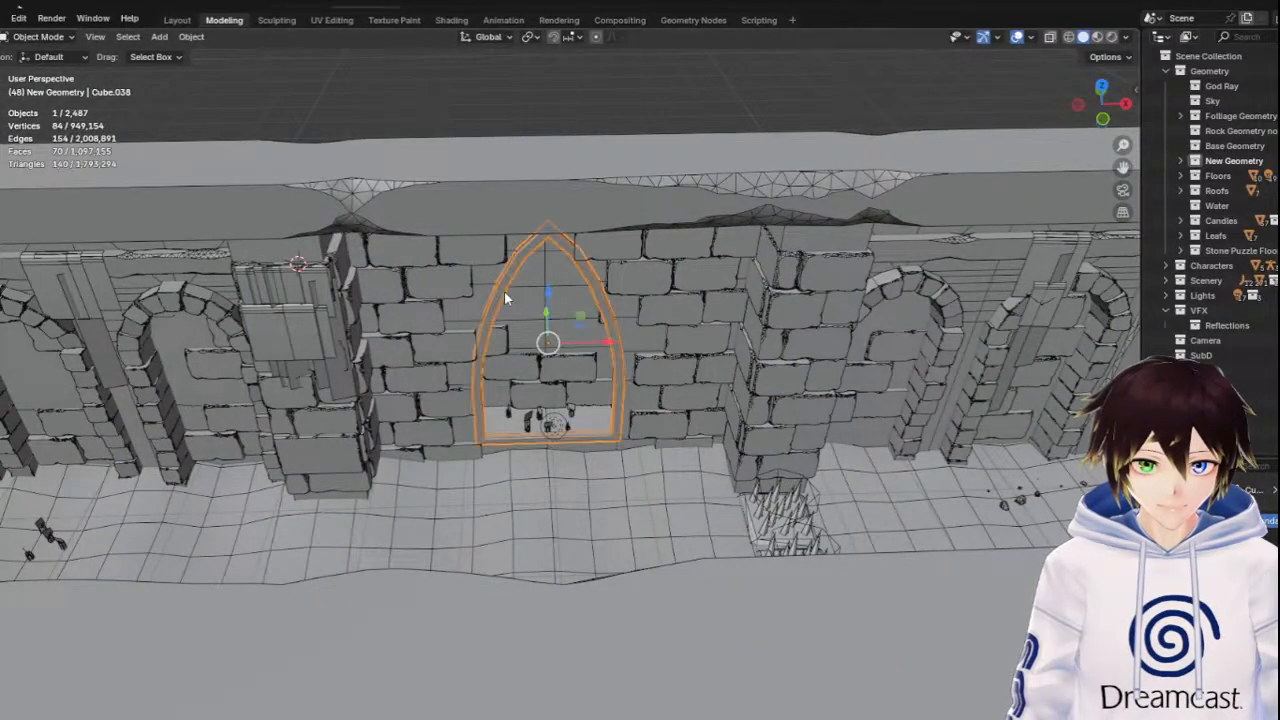
left_click(531, 298, "shift")
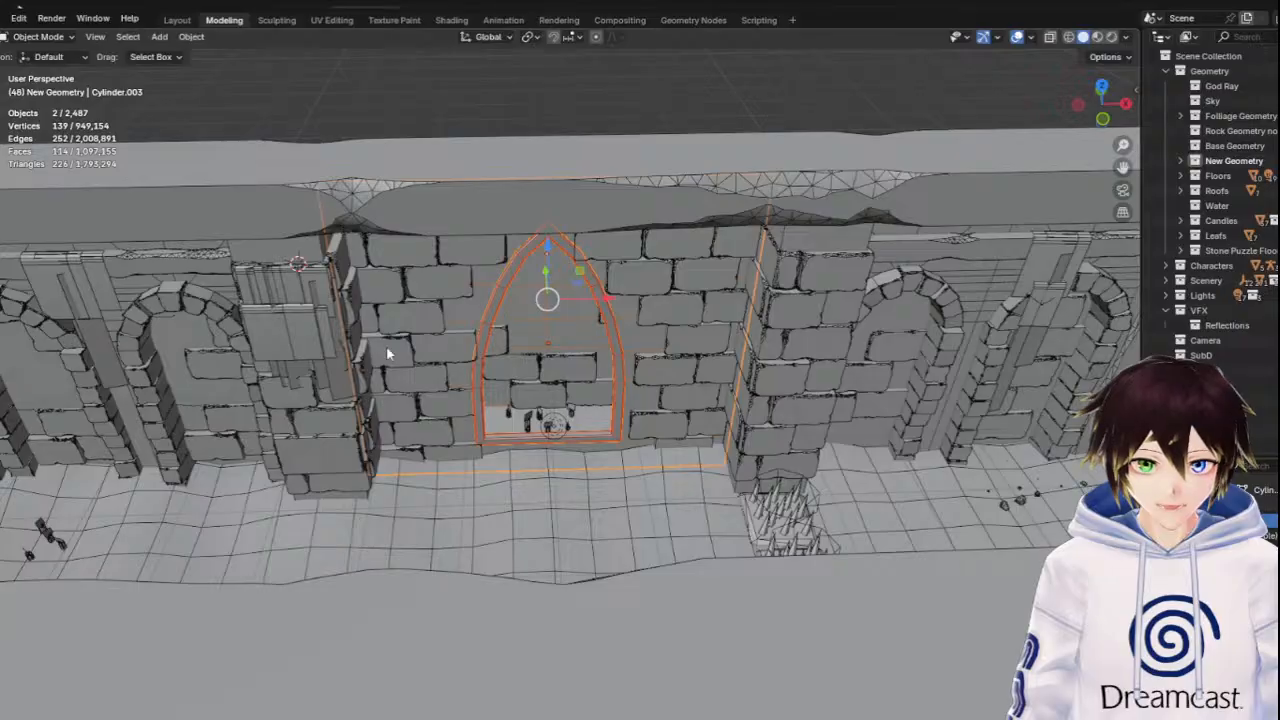
left_click(348, 427, "shift")
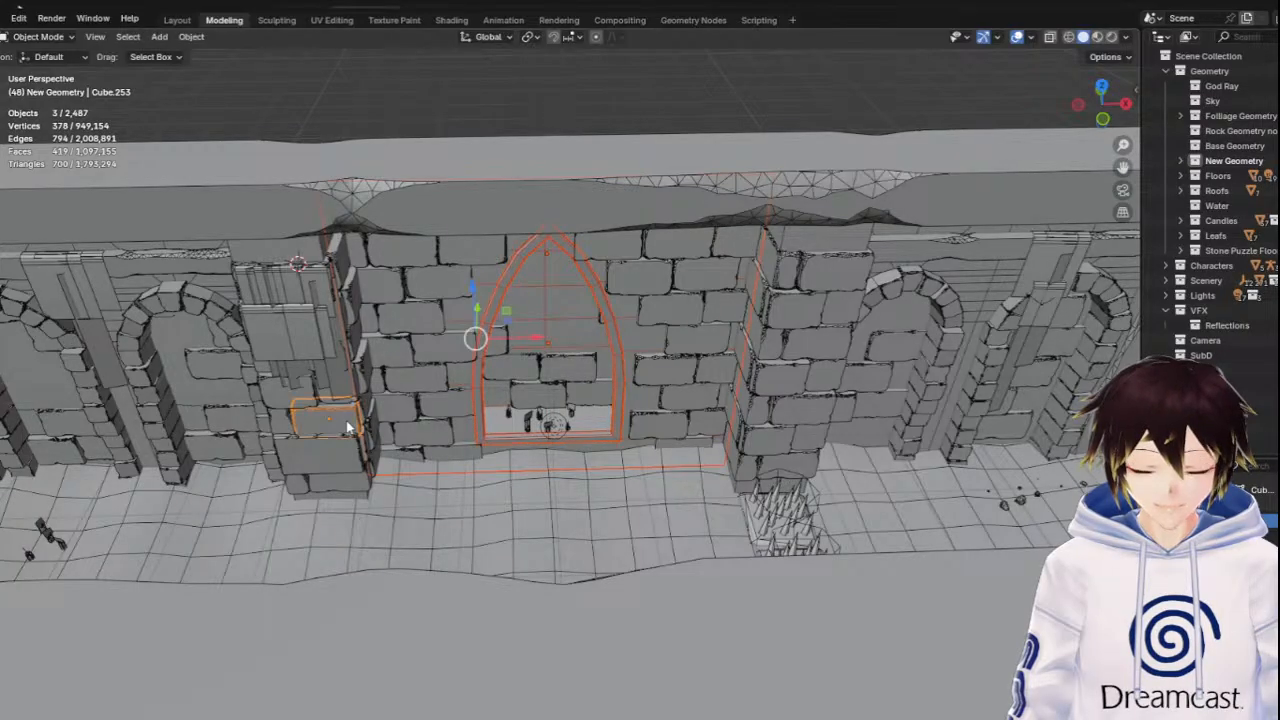
left_click(348, 427, "shift")
middle_click_drag(689, 295, 523, 342)
scroll(525, 328, "down", 3)
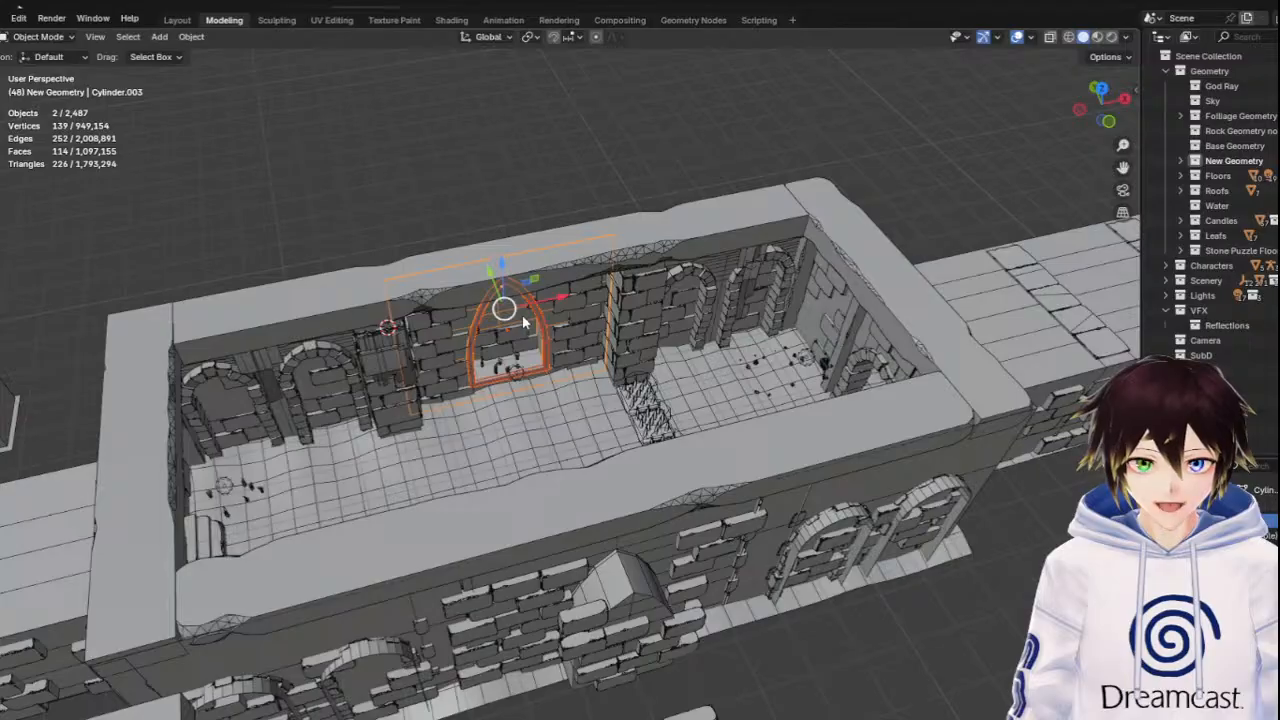
right_click(523, 320)
left_click(522, 316)
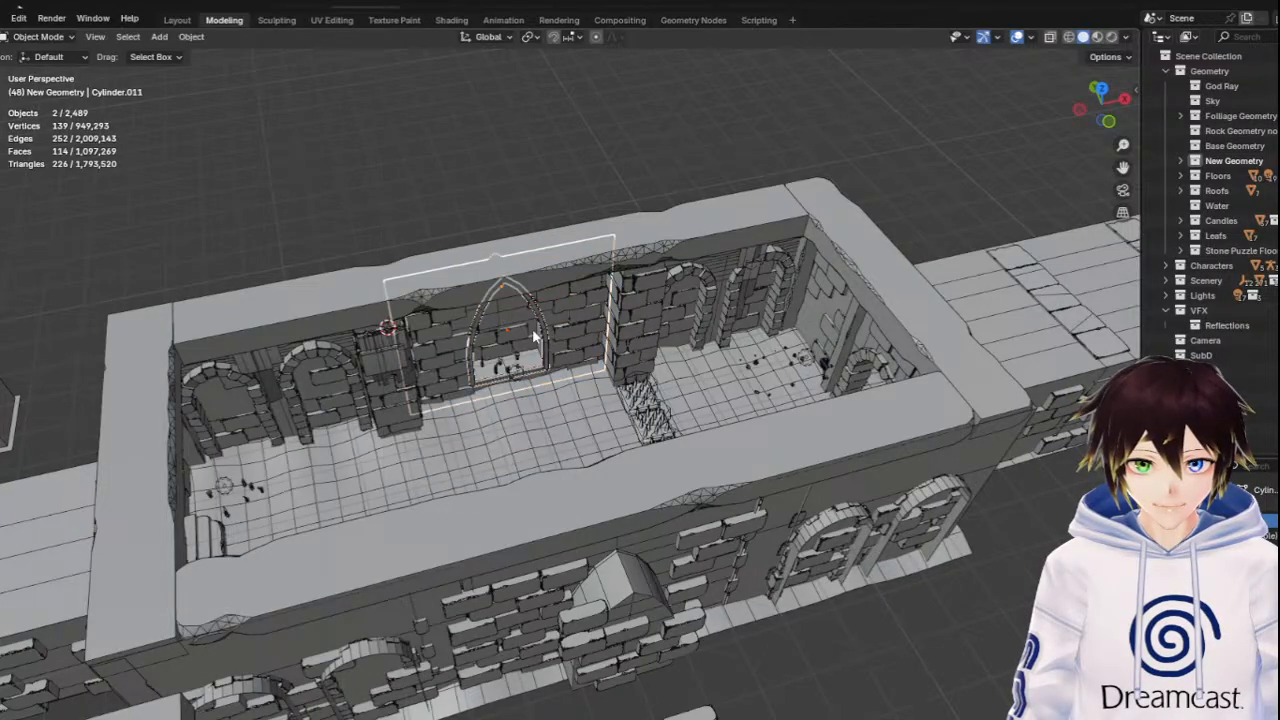
right_click(522, 318)
key("g")
key("y")
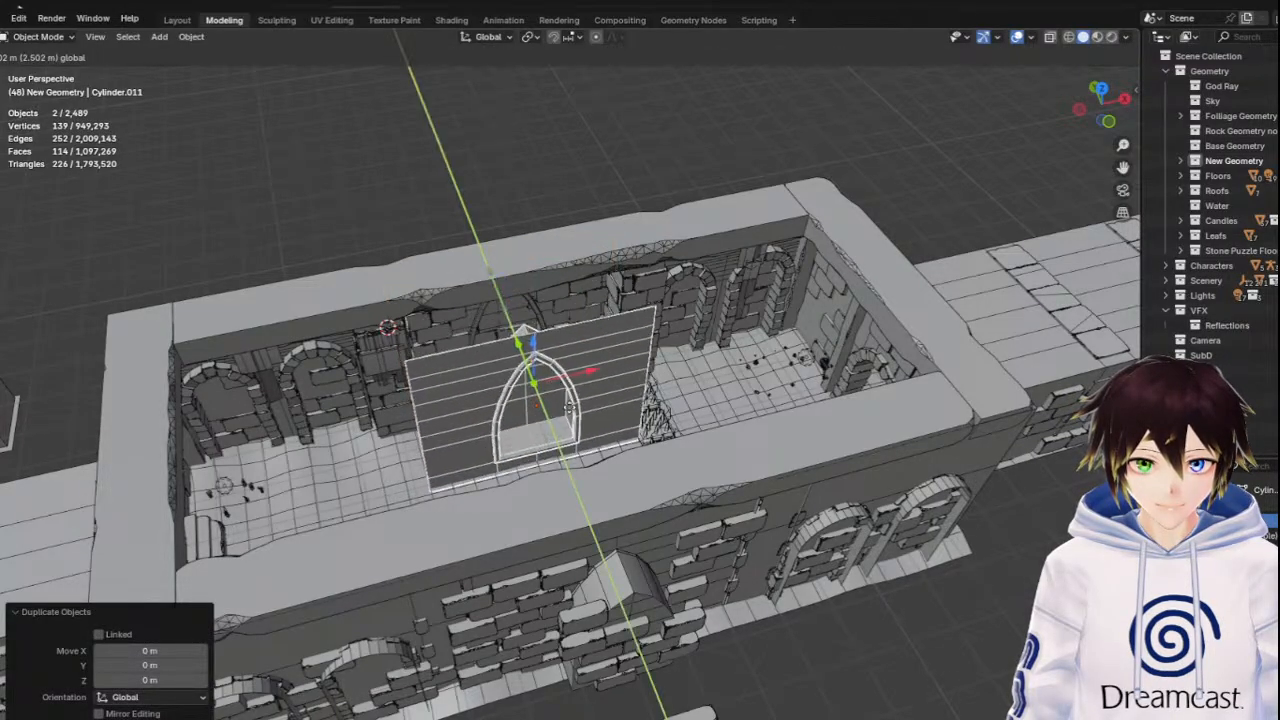
left_click(708, 603)
Move the duplicated arch frame and wall panel 47.25 m along X into the first walled blockout room
scroll(709, 604, "down", 3)
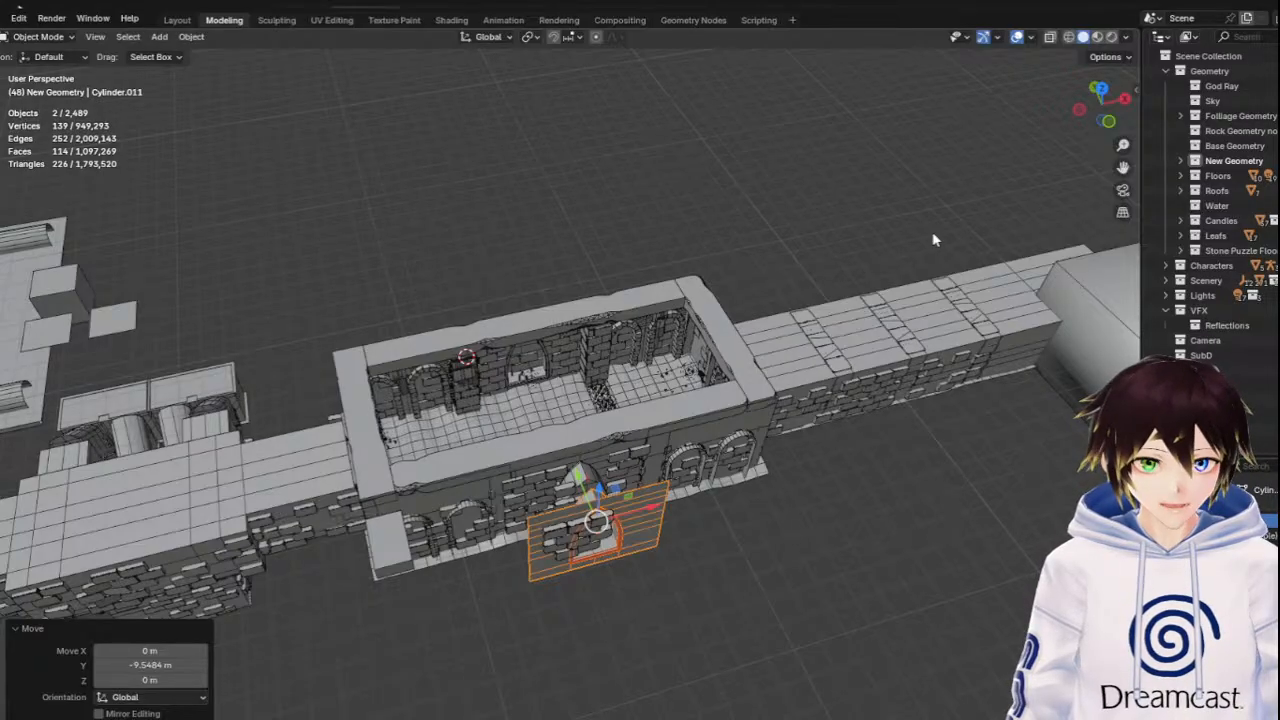
left_click(1103, 89)
left_click_drag(1123, 168, 741, 212)
scroll(451, 390, "down", 4)
key("g")
key("x")
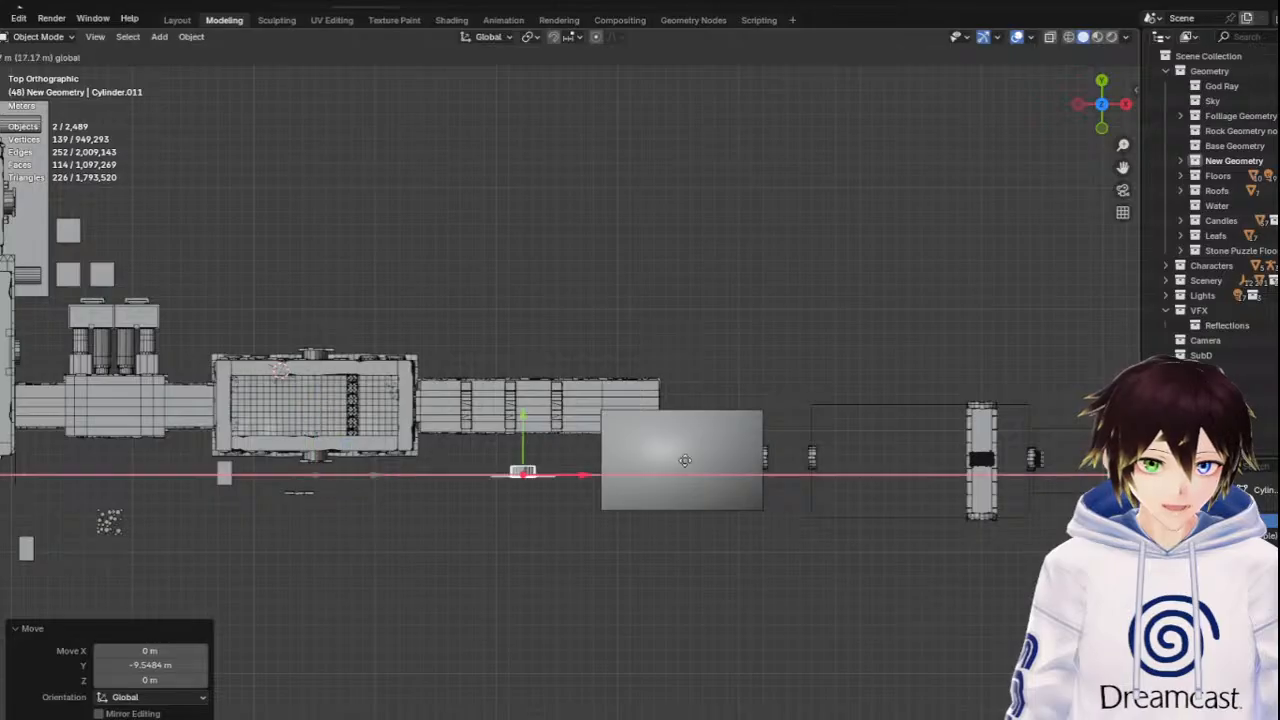
left_click(1100, 410)
left_click_drag(1123, 168, 879, 182)
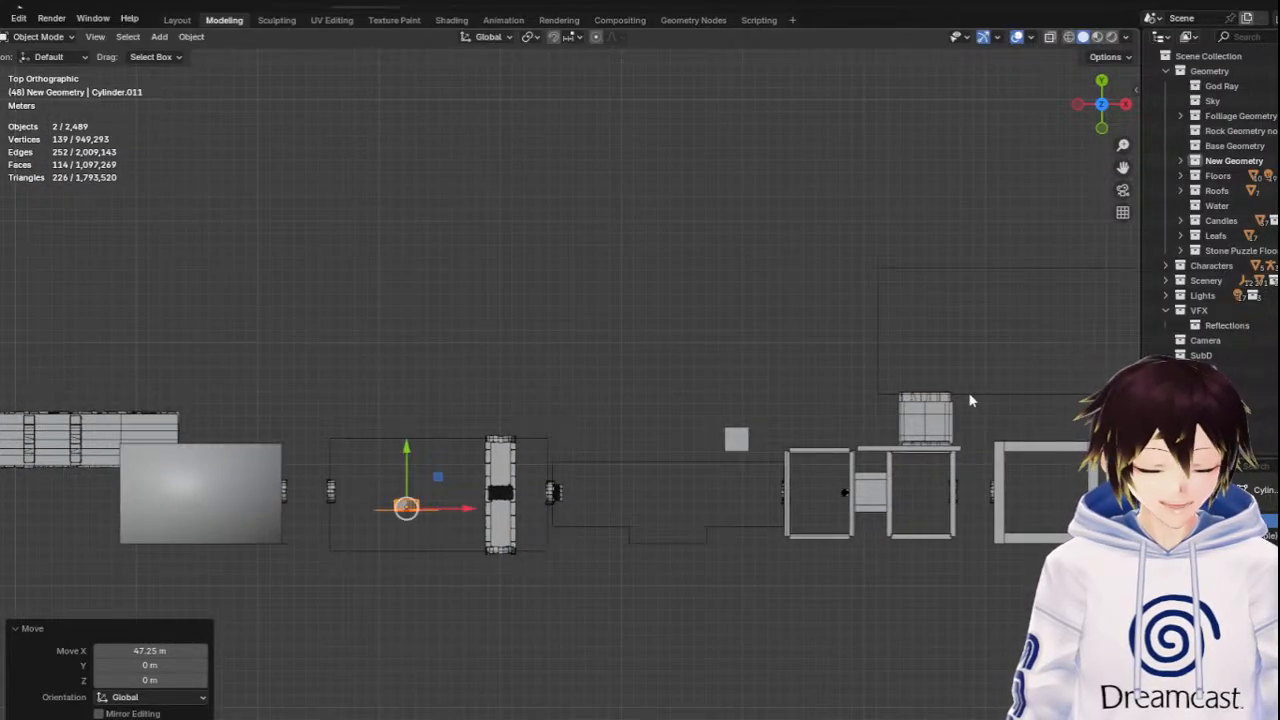
middle_click_drag(551, 537, 525, 495)
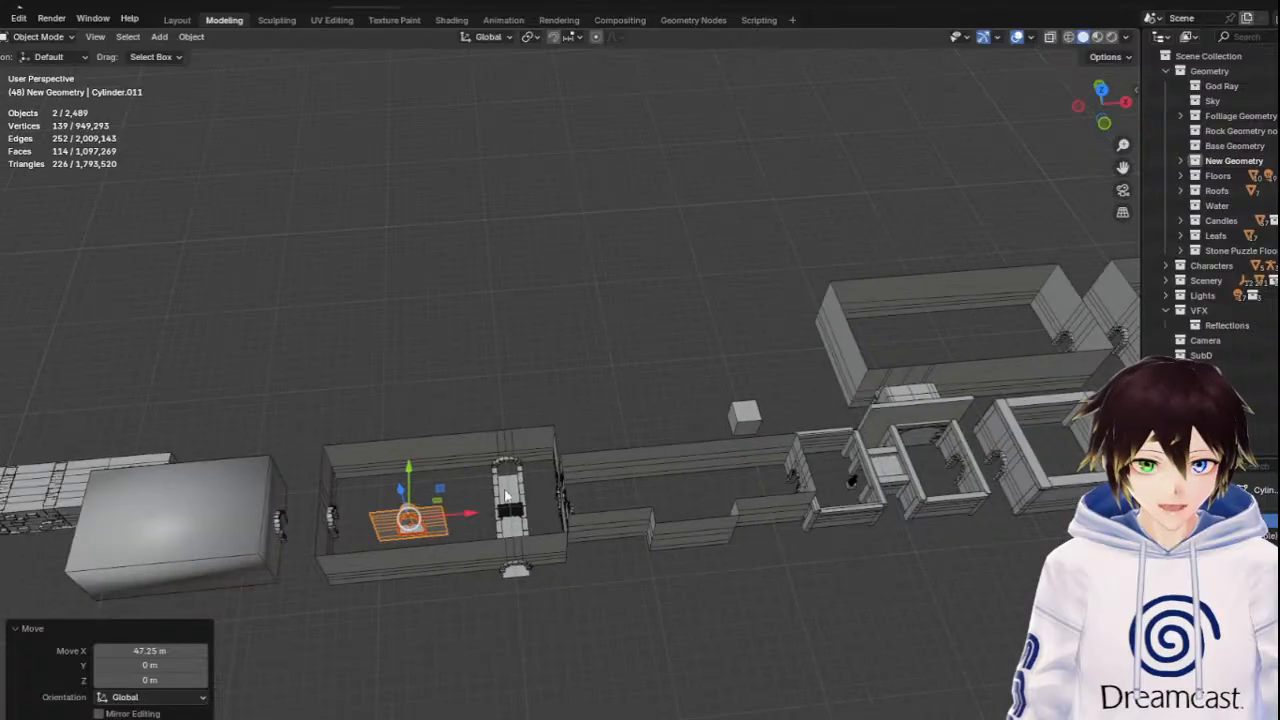
Move the selected arched window and its wall panel about 49 m along X towards the far rooms
key("g")
key("x")
left_click(1100, 410)
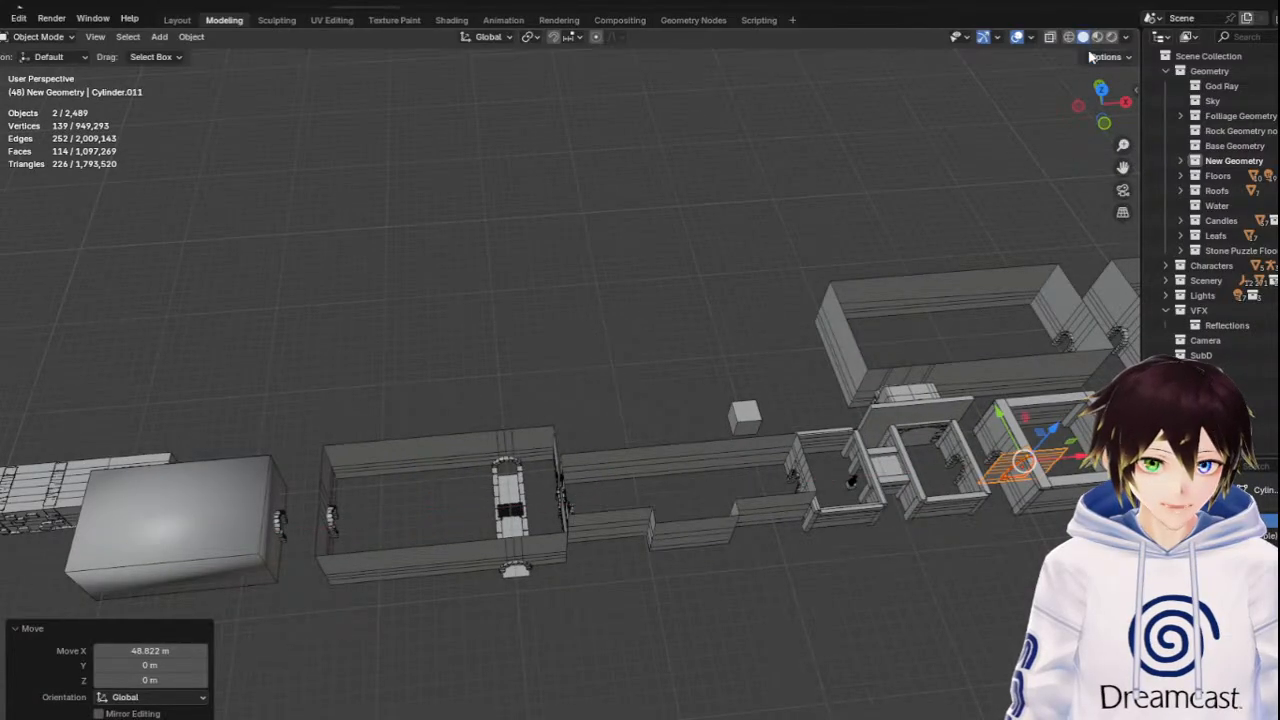
Move the arched window and its panel about 16 m along Y into the large room
left_click(1104, 123)
left_click_drag(1123, 168, 746, 188)
scroll(643, 428, "up", 3)
middle_click_drag(643, 428, 858, 548)
left_click_drag(858, 548, 533, 445)
middle_click_drag(533, 445, 552, 466)
scroll(552, 466, "up", 1)
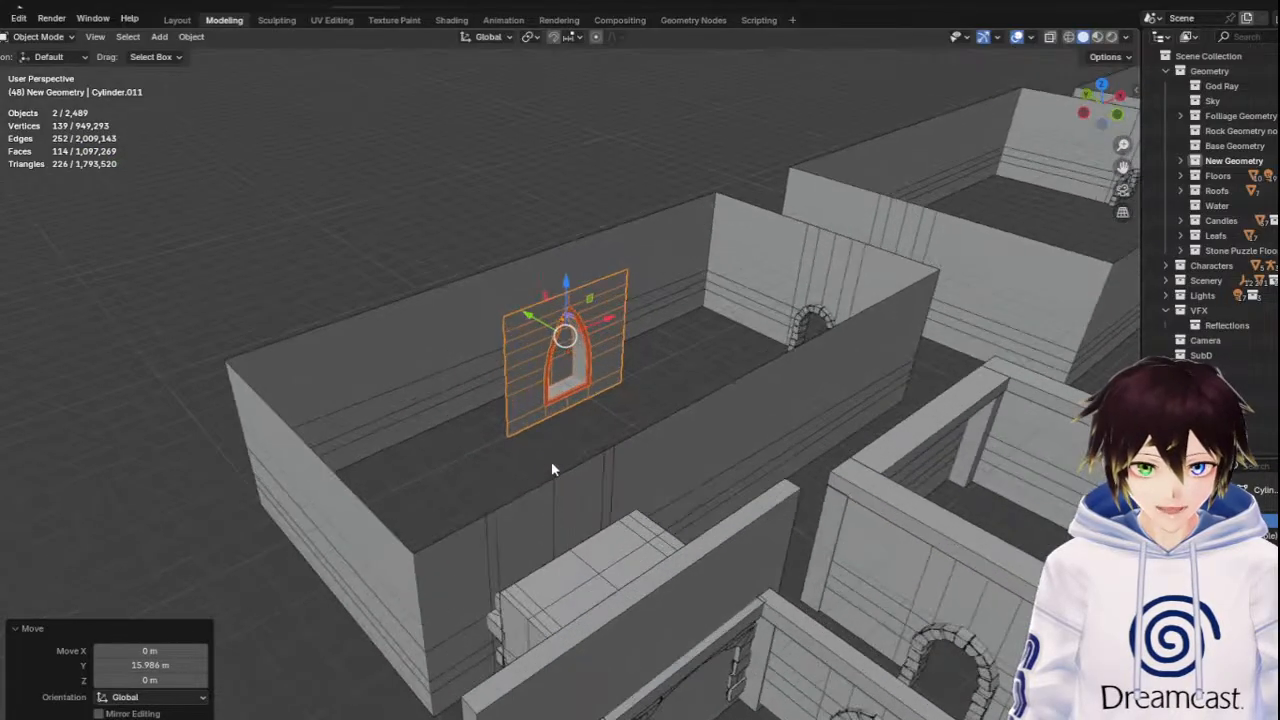
Display the scene in wireframe from the front, framed on the arched window
middle_click_drag(474, 400, 713, 315)
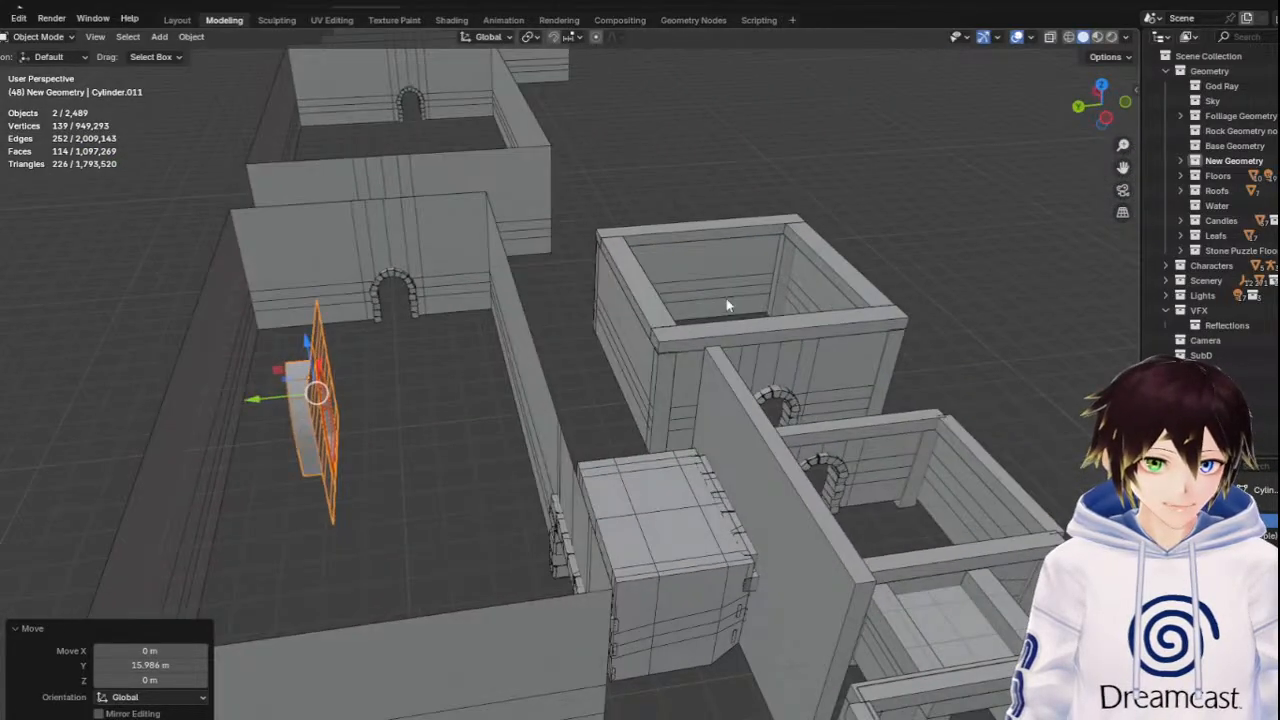
middle_click_drag(545, 336, 603, 328, "shift")
left_click(1103, 117)
left_click(1069, 36)
mouse_move(1122, 167)
left_mouse_down()
mouse_move(1097, 168)
mouse_move(920, 84)
left_mouse_up()
scroll(703, 569, "up", 2)
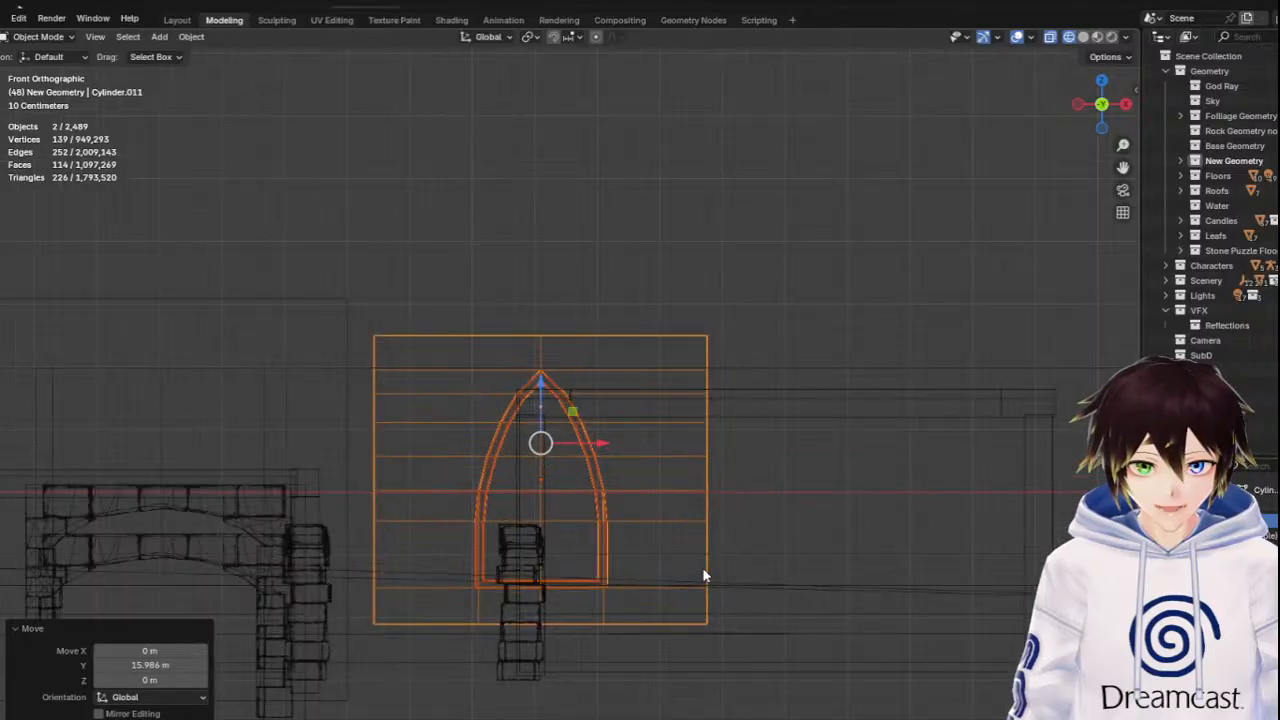
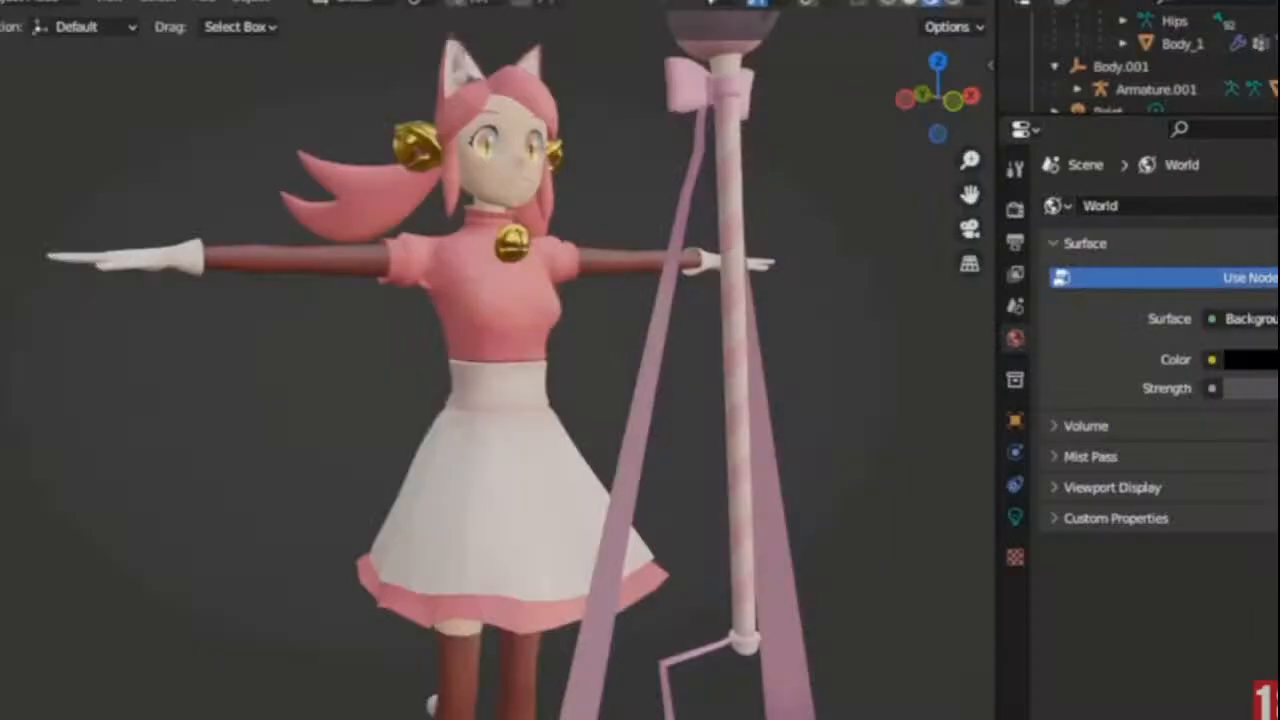
Examine the cat-eared character and her ribboned staff from several angles, using rendered viewport shading
scroll(575, 385, "down", 6)
middle_click_drag(583, 348, 418, 380)
left_click_drag(976, 200, 1180, 168)
middle_click_drag(735, 273, 665, 268)
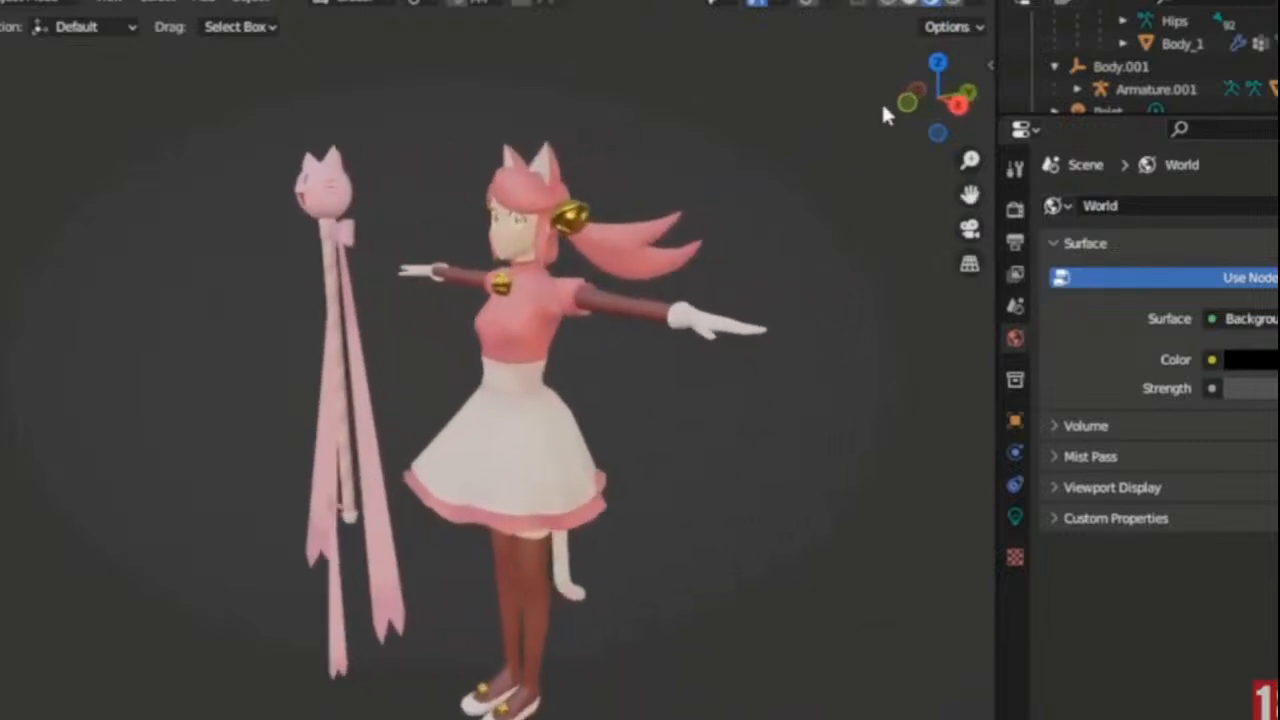
left_click(950, 4)
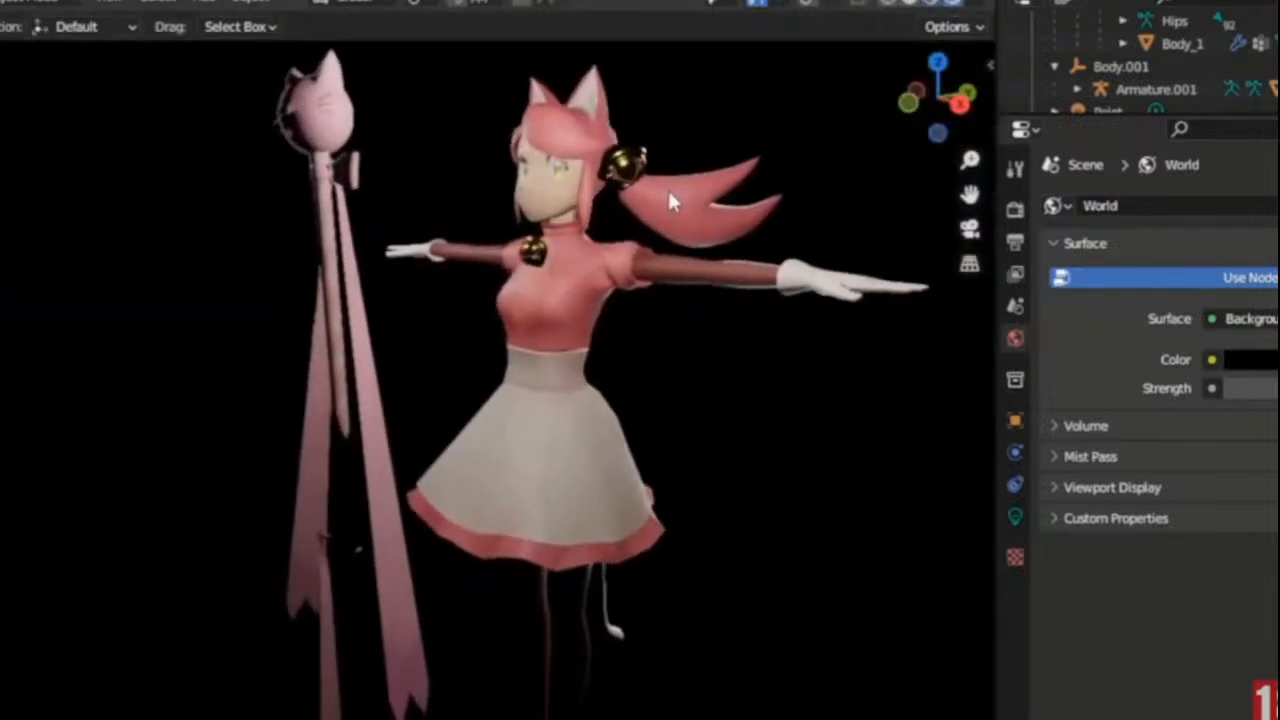
scroll(681, 169, "up", 3)
left_click_drag(971, 194, 925, 245)
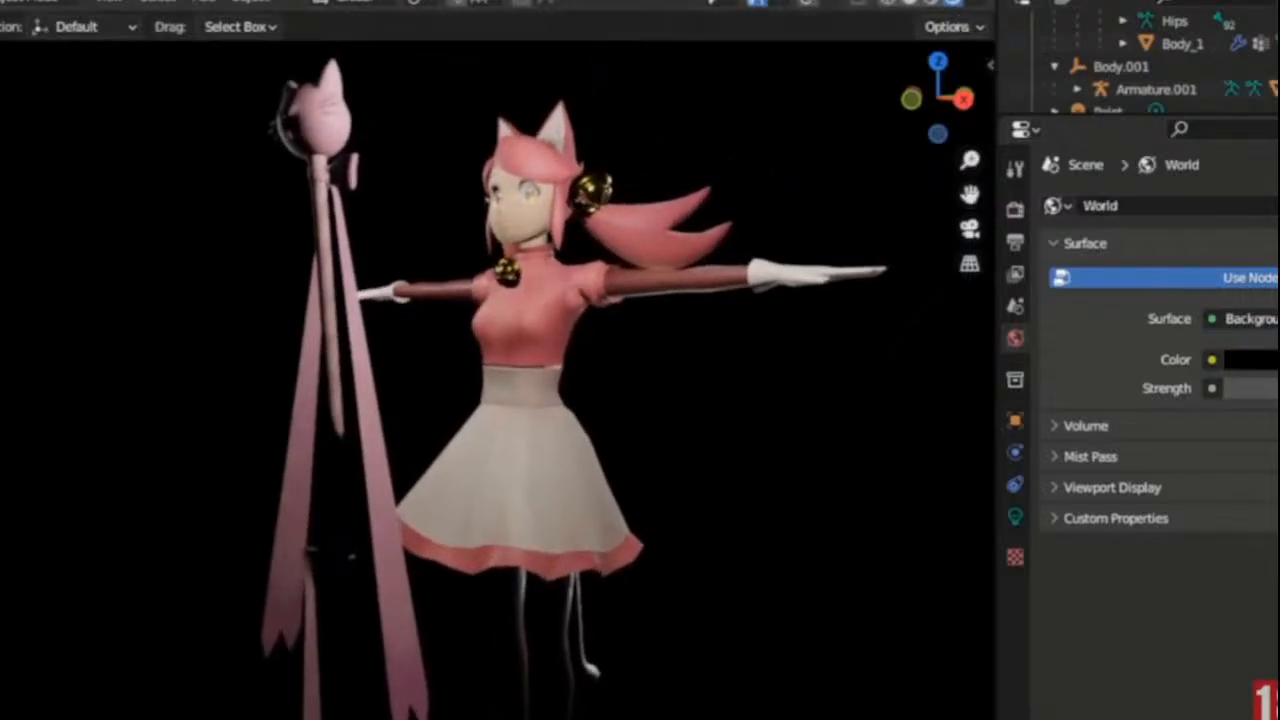
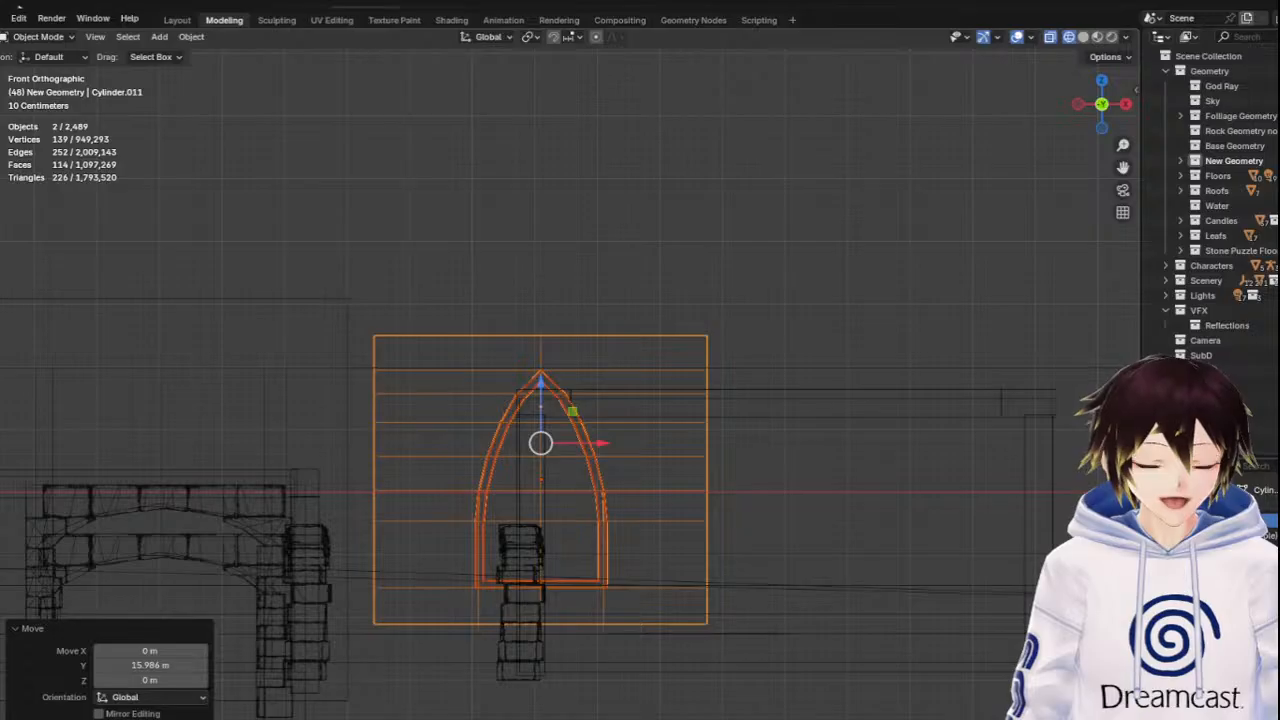
Lower the arched window and its panel along Z and move them about 2.9 m along Y towards the room's back wall
middle_click_drag(650, 285, 729, 332)
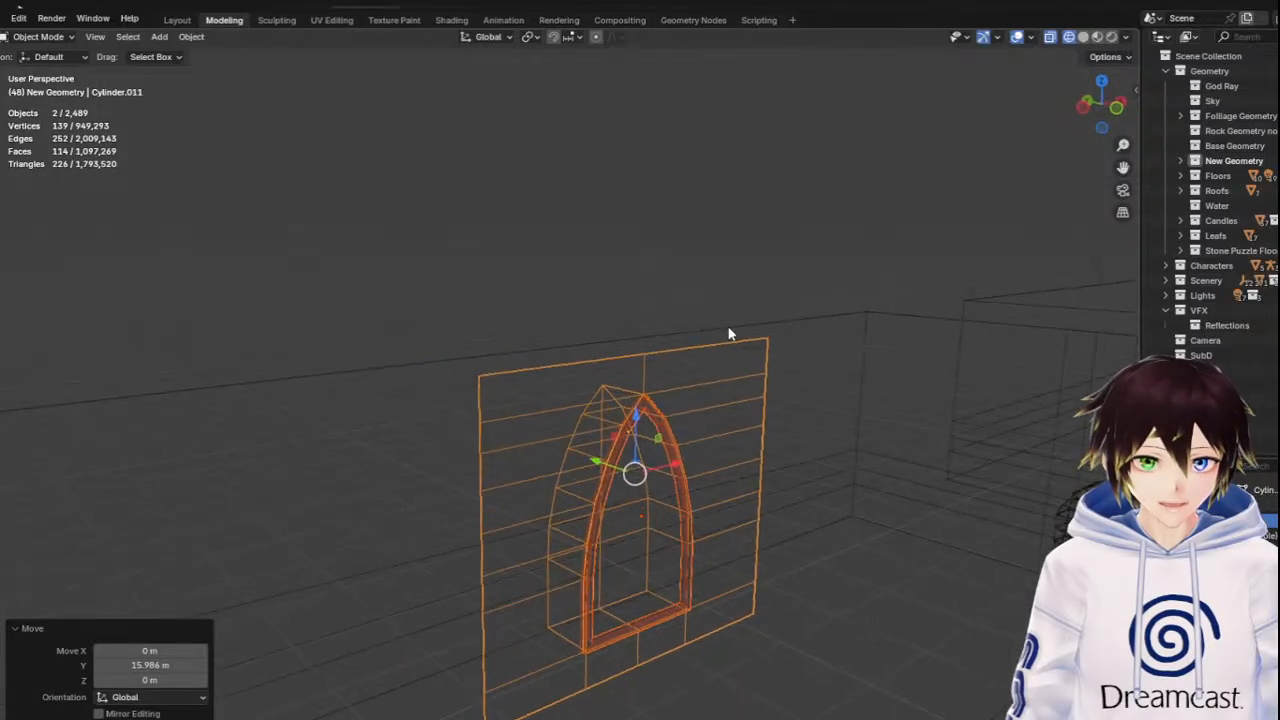
scroll(718, 340, "down", 2)
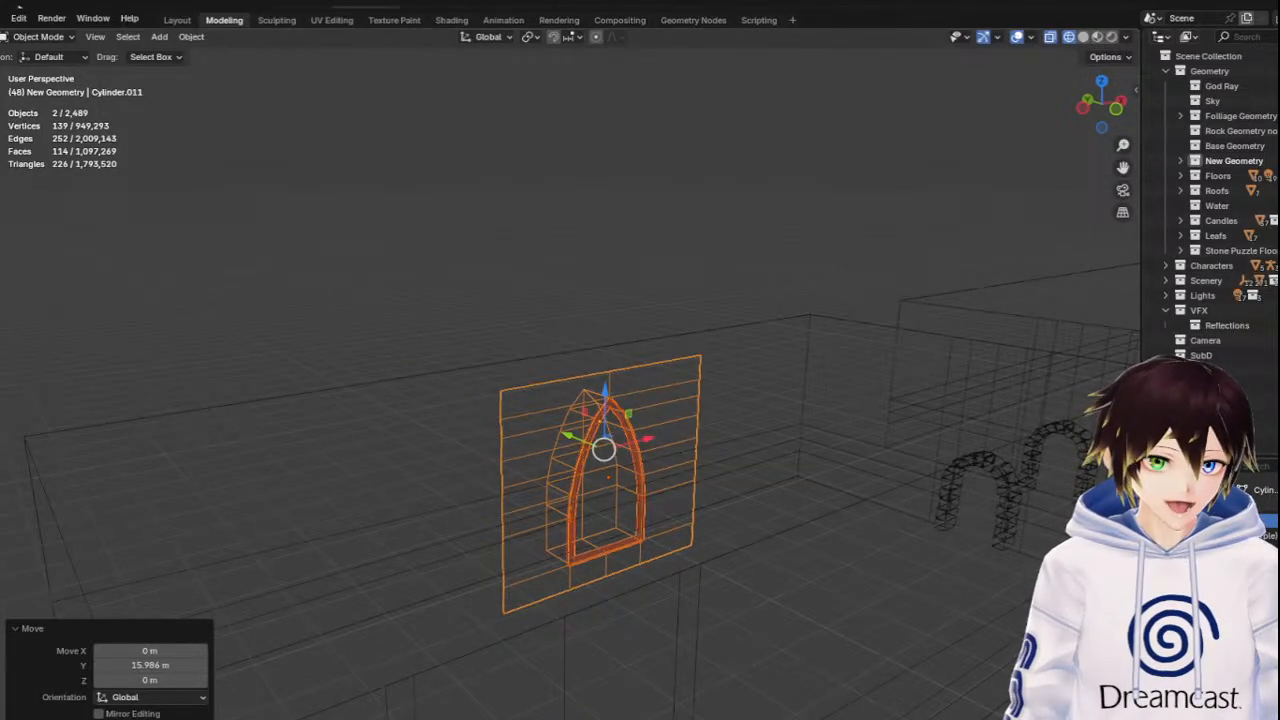
middle_click_drag(586, 308, 685, 345)
scroll(606, 382, "down", 4)
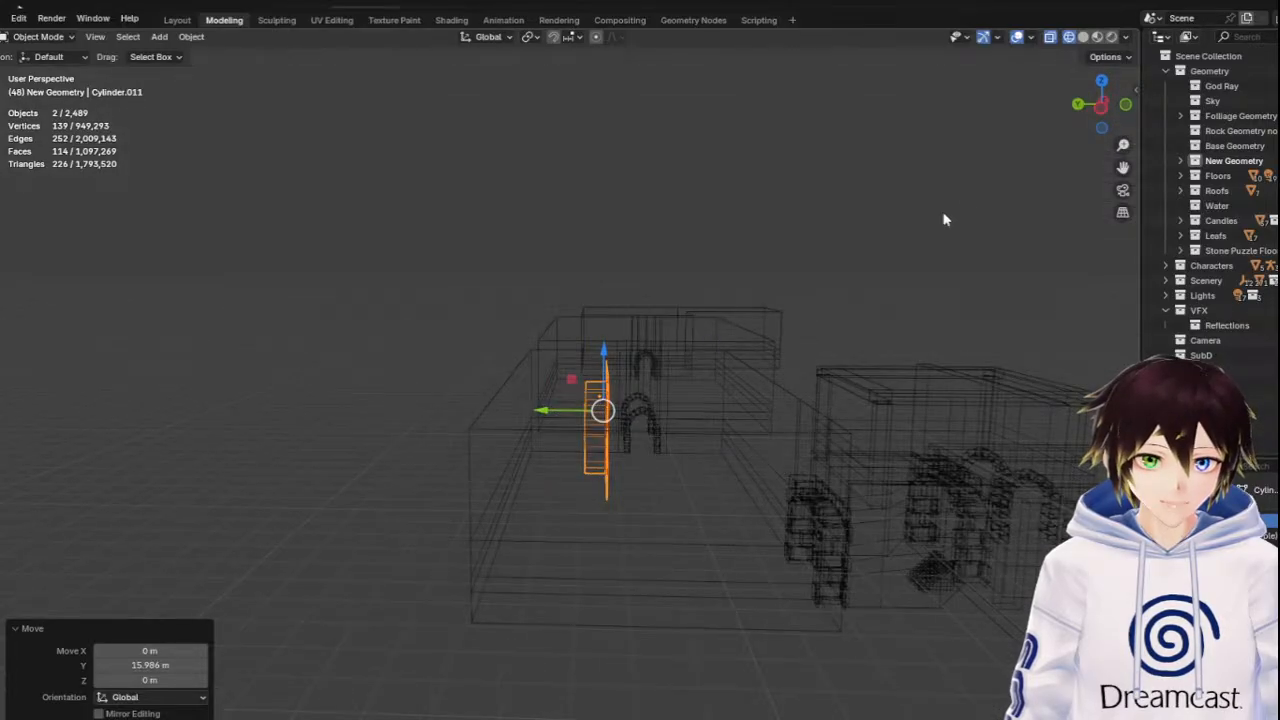
left_click(1102, 107)
scroll(750, 407, "up", 3)
middle_click_drag(714, 404, 546, 424)
left_click(1103, 109)
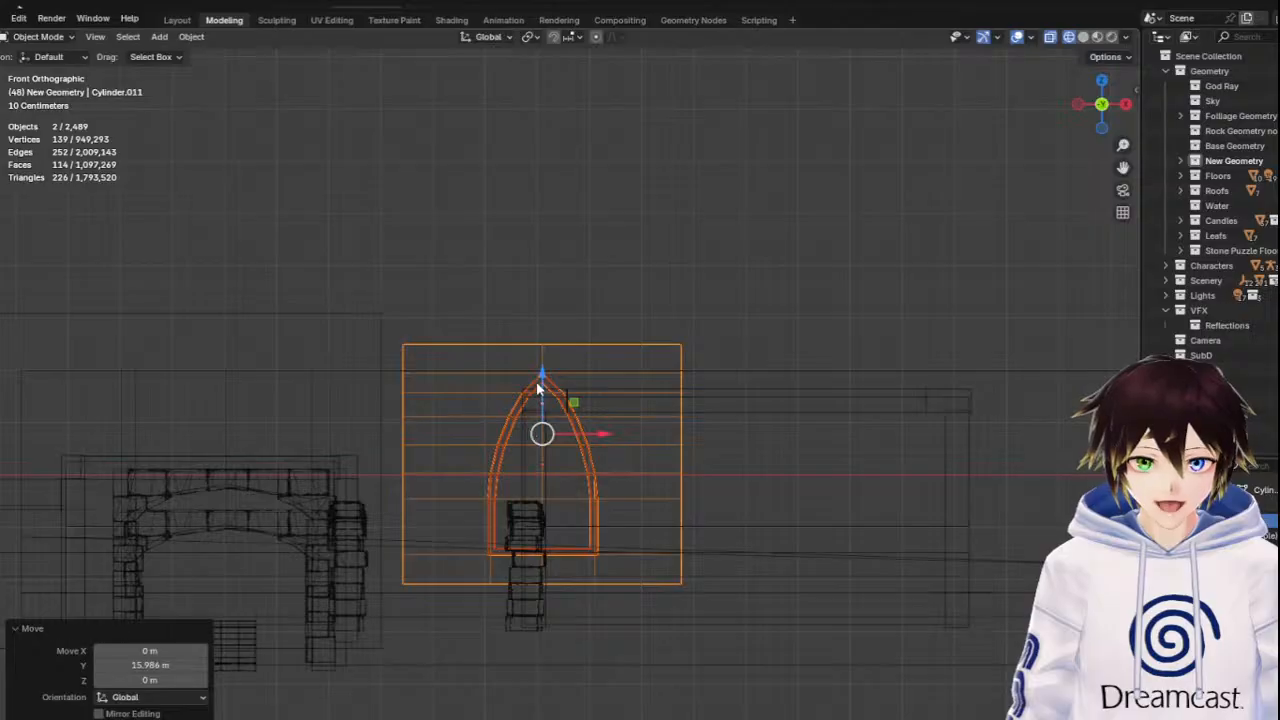
left_click_drag(540, 372, 541, 411)
middle_click_drag(541, 412, 408, 468)
left_click_drag(496, 468, 635, 442)
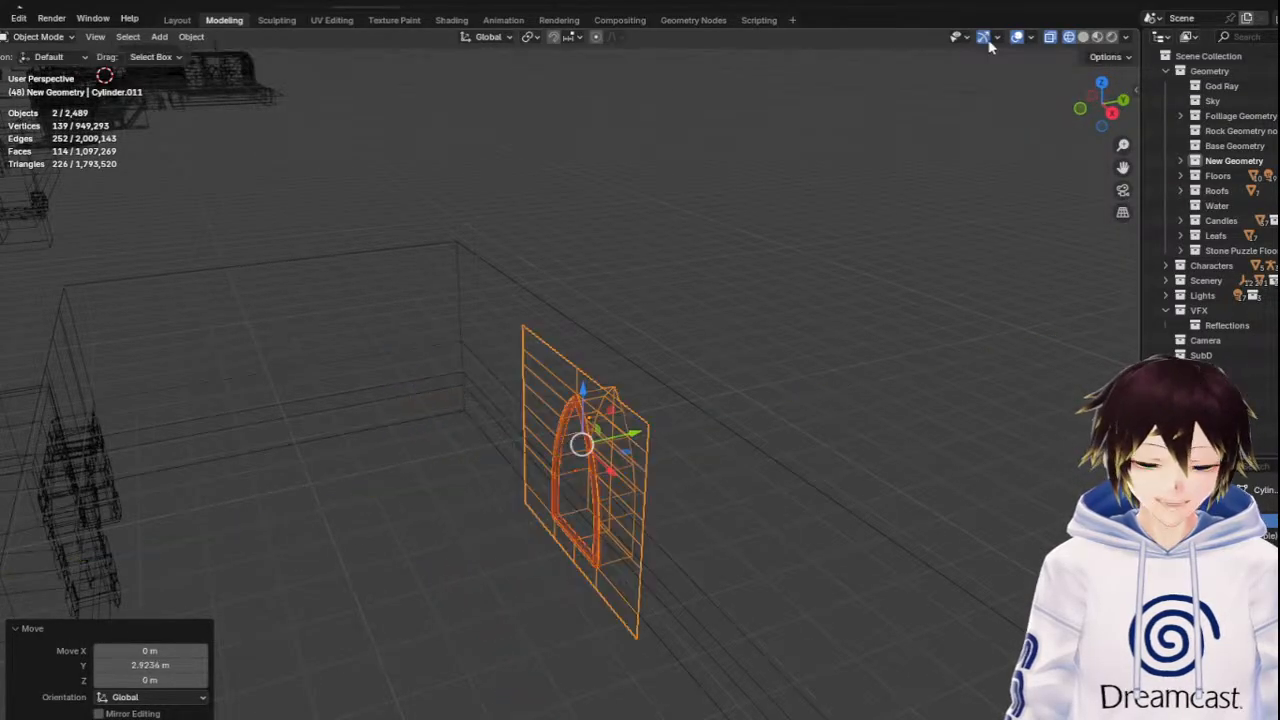
Switch to solid shading and nudge the window along Y against the back wall, with a final shift of about 0.18 m
left_click(1083, 38)
middle_click_drag(643, 371, 681, 354)
scroll(681, 354, "up", 2)
scroll(681, 354, "up", 1)
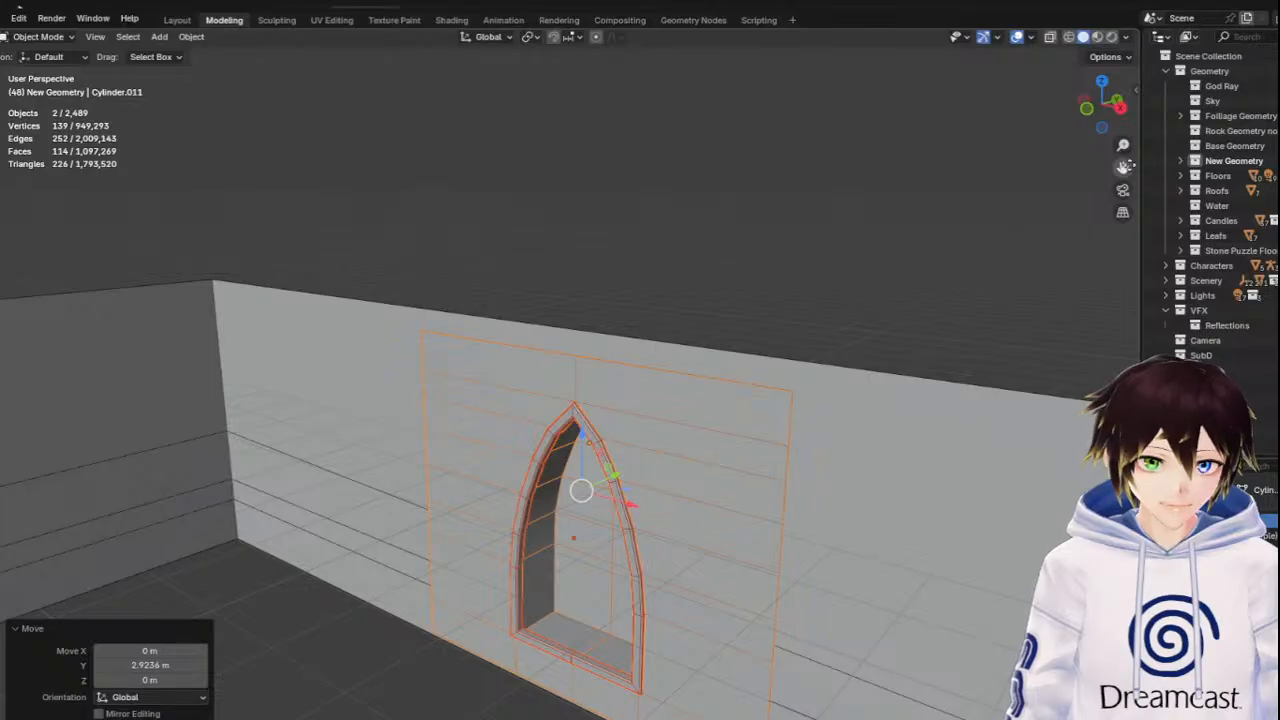
left_click_drag(1124, 168, 1092, 29)
middle_click_drag(697, 296, 686, 376)
left_click_drag(689, 360, 752, 357)
middle_click_drag(752, 357, 730, 366)
left_click_drag(770, 361, 794, 363)
middle_click_drag(571, 347, 753, 356)
scroll(753, 356, "down", 3)
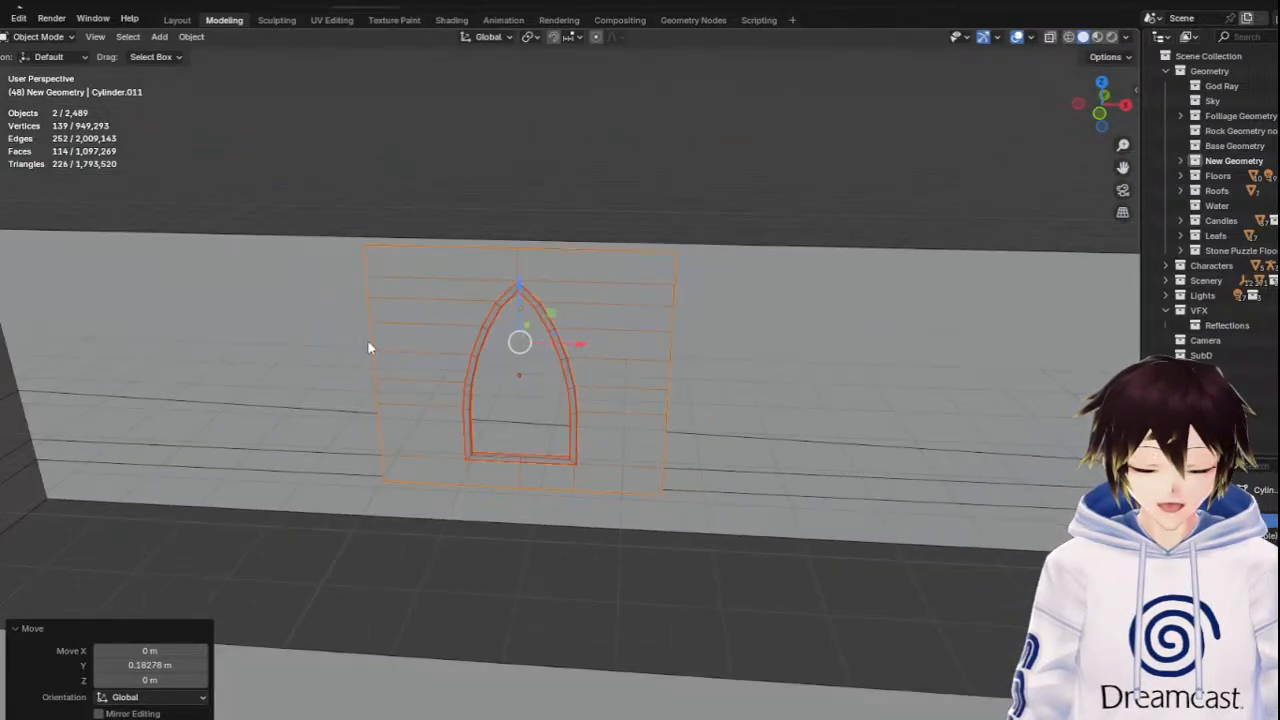
Lower the arched window and its panel about 0.51 m on the back wall
middle_click_drag(367, 343, 414, 353)
scroll(414, 353, "down", 3)
middle_click_drag(573, 367, 531, 381)
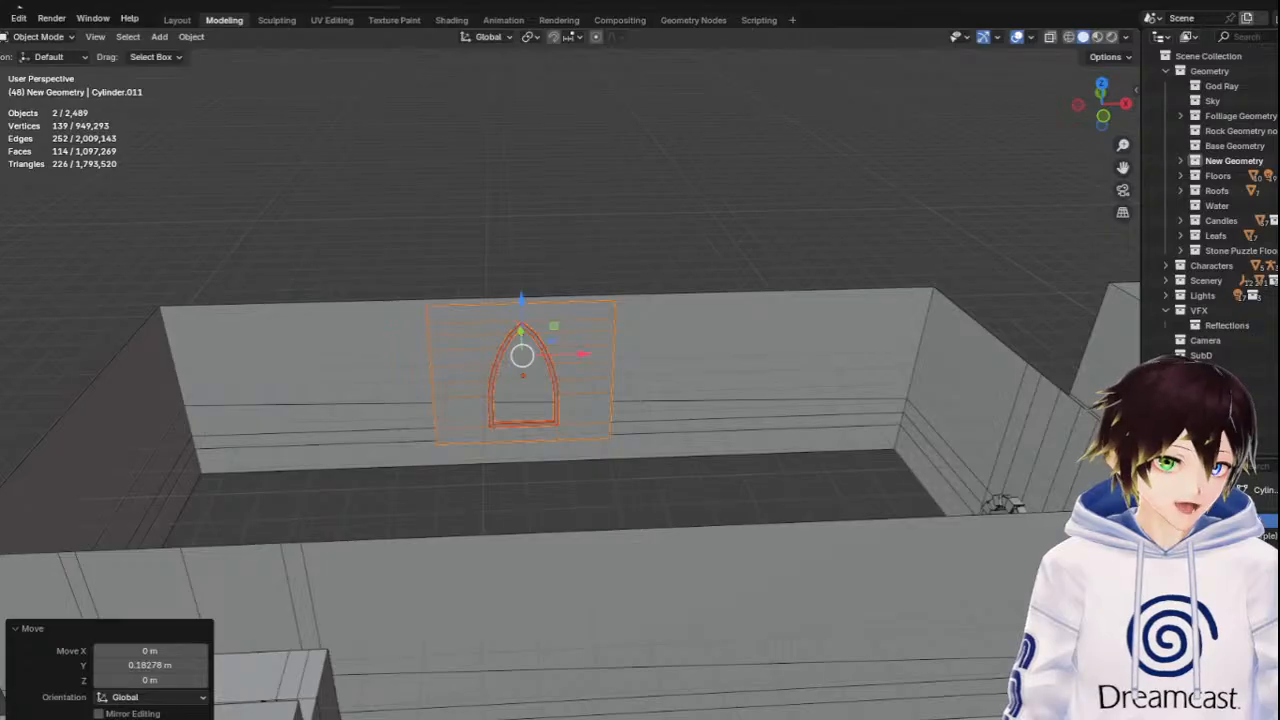
middle_click_drag(527, 405, 757, 329, "shift")
left_click_drag(779, 343, 778, 374)
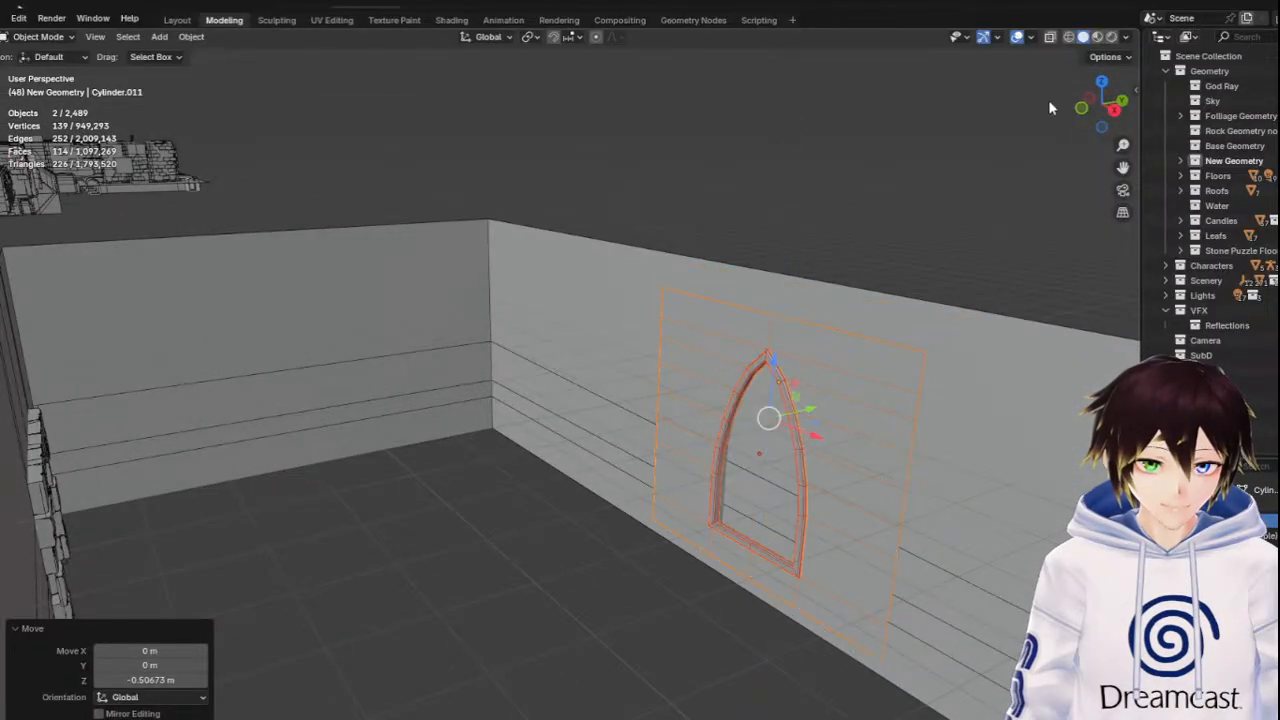
Using the back view, lower the window a further 0.43 m or so, bringing the panel's bottom edge to the wall's base
left_click(1123, 103)
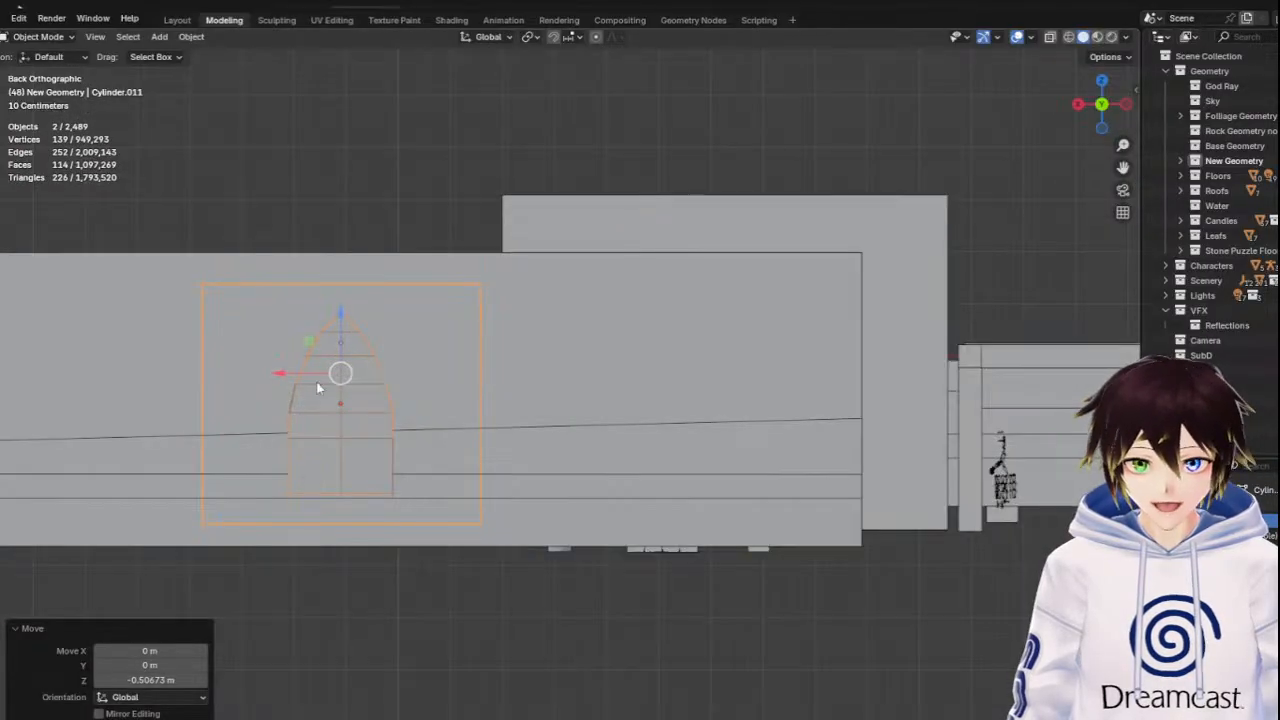
key("g")
key("z")
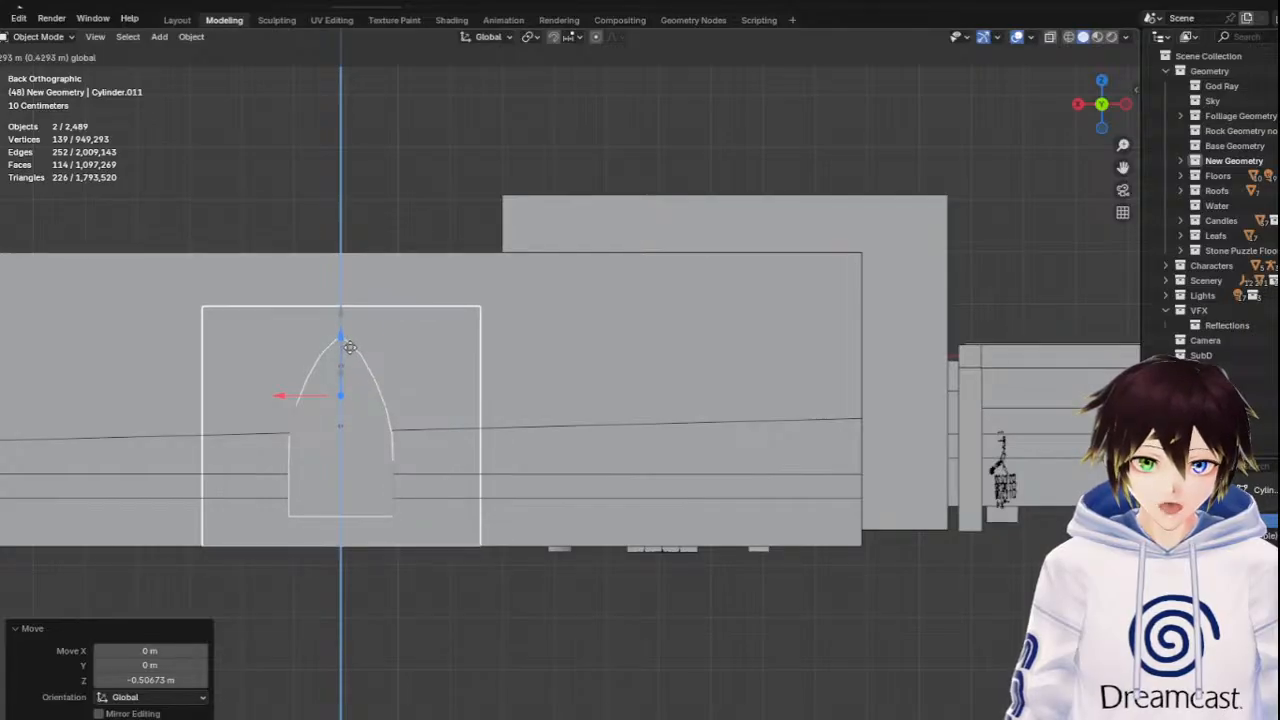
left_click(347, 338)
middle_click_drag(347, 338, 583, 399)
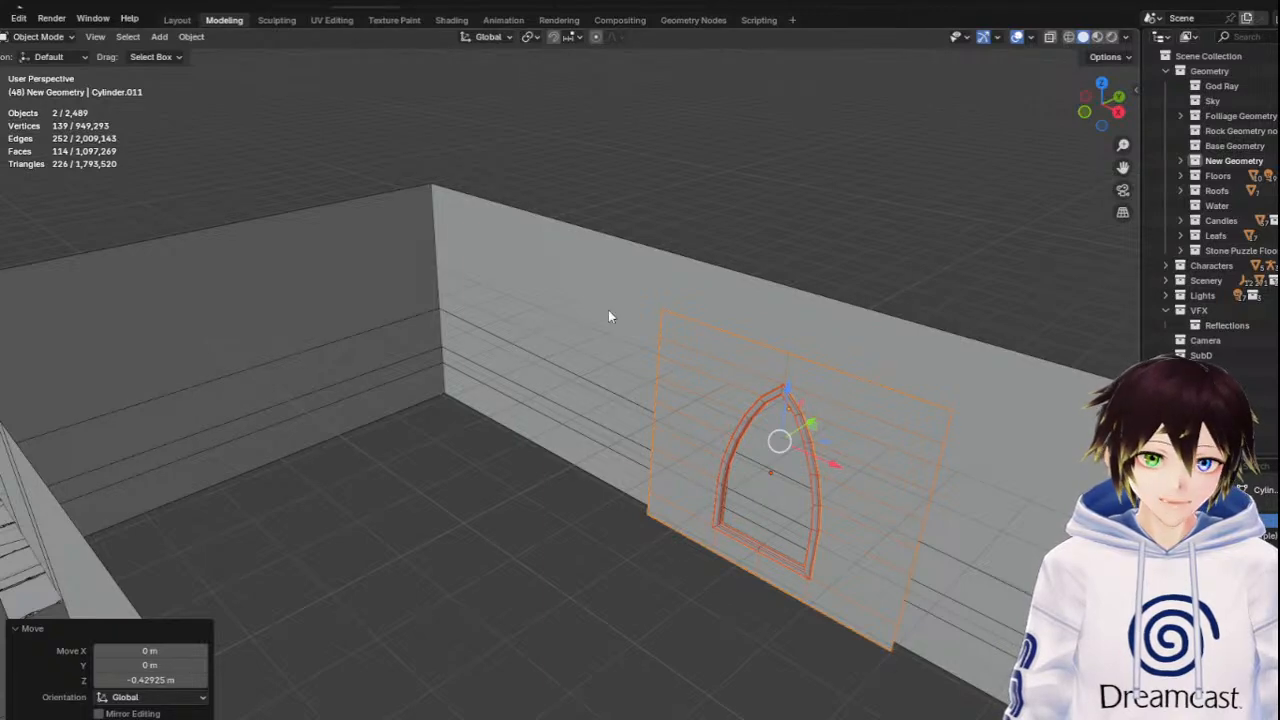
Slide the arched window and its panel about 3.5 m along negative X on the back wall
middle_click_drag(608, 316, 759, 324)
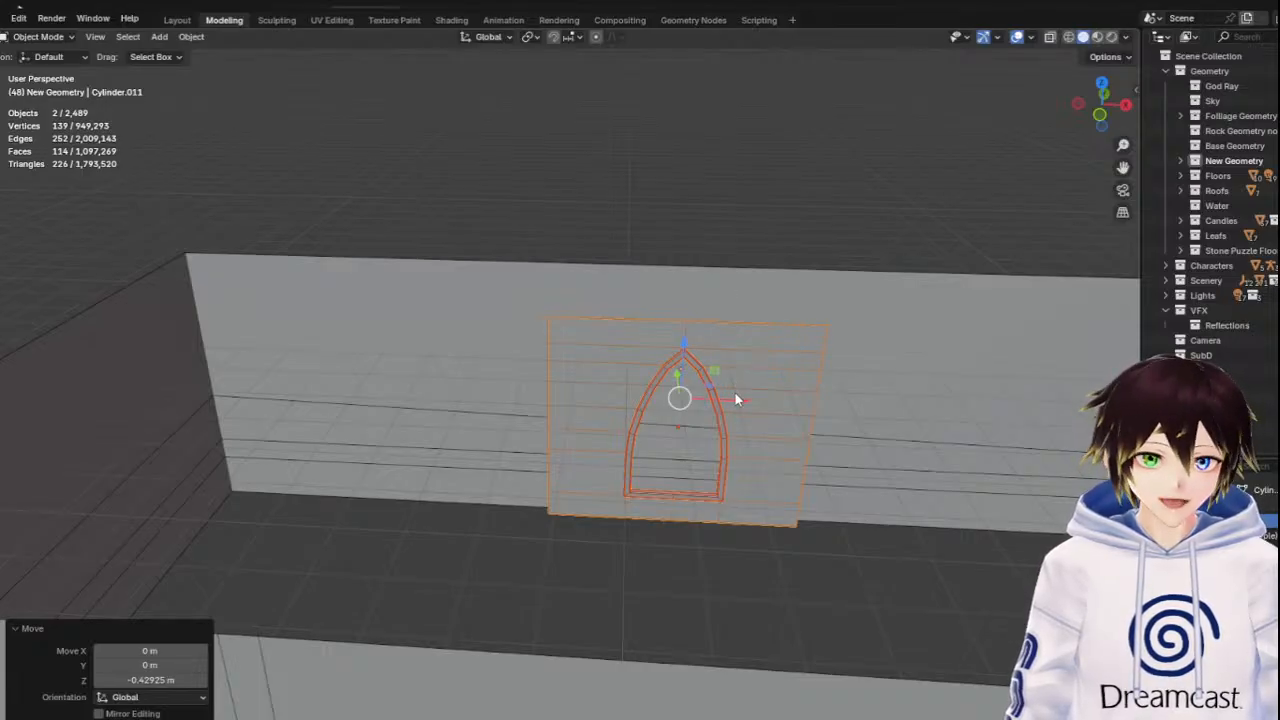
key("g")
key("x")
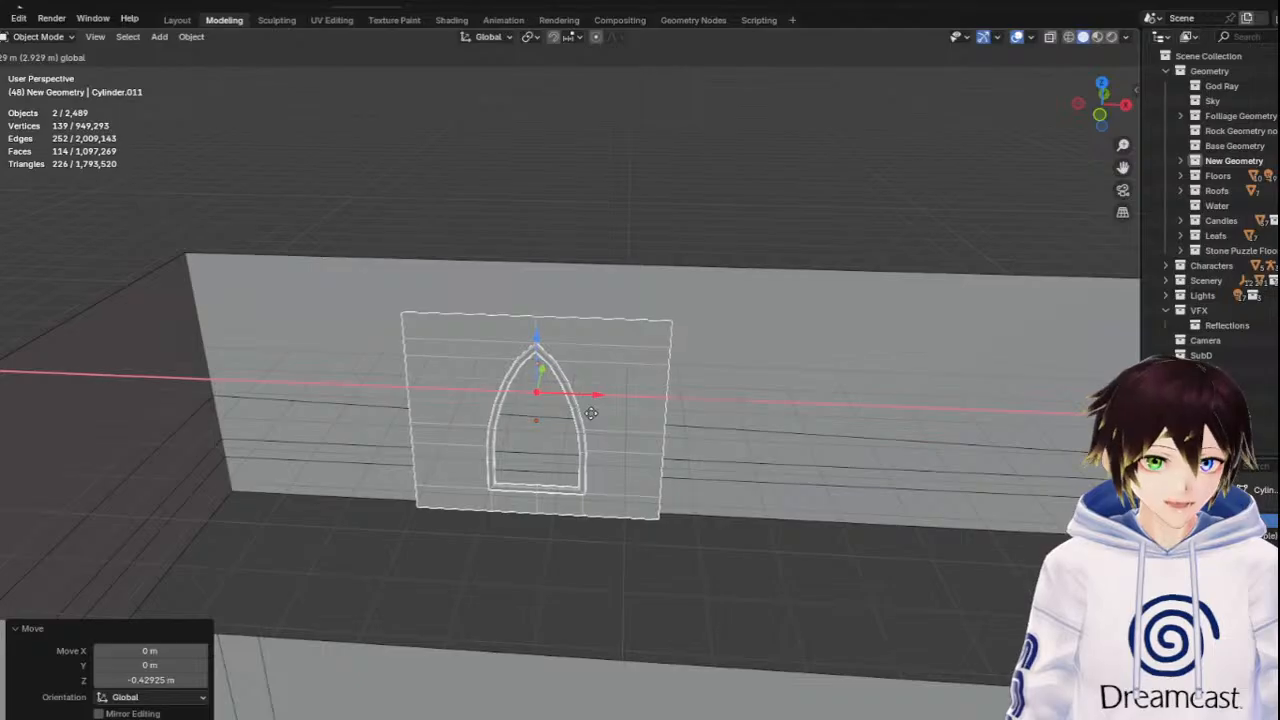
left_click(563, 422)
Shift the arched window and its panel about 0.31 m along negative Y, towards the room's interior
left_click_drag(1122, 168, 1216, 129)
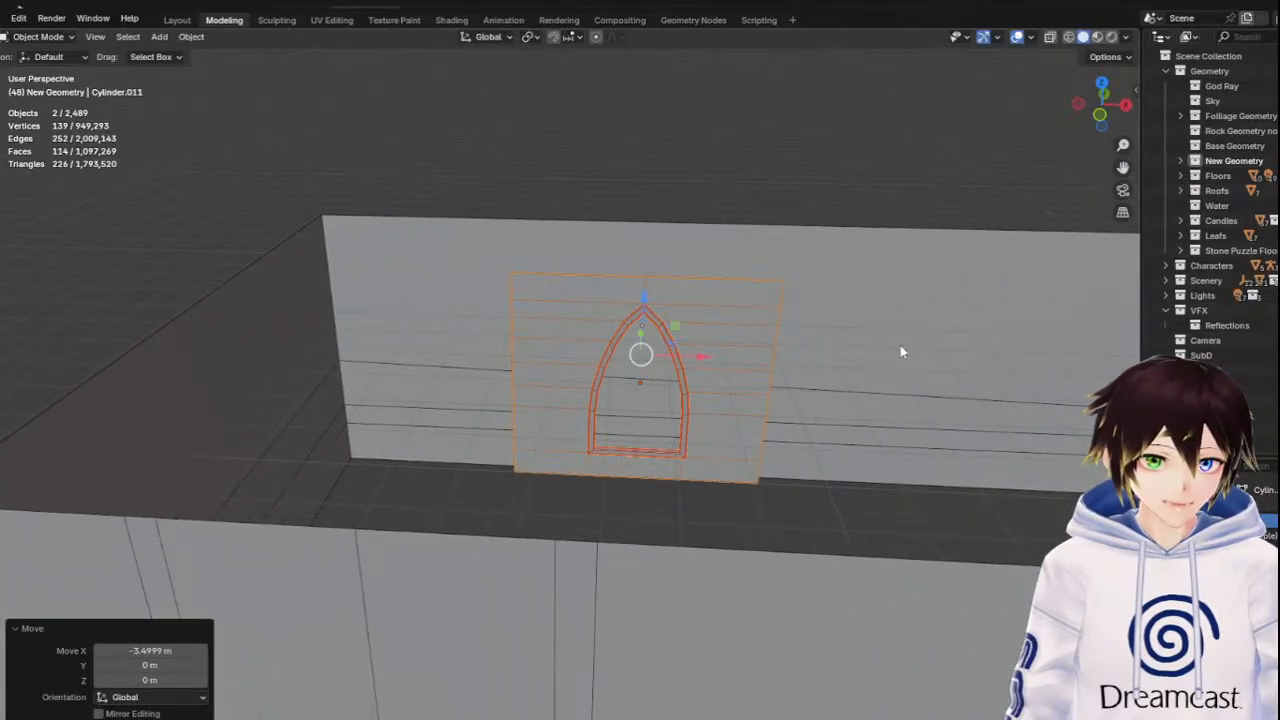
middle_click_drag(874, 343, 697, 397)
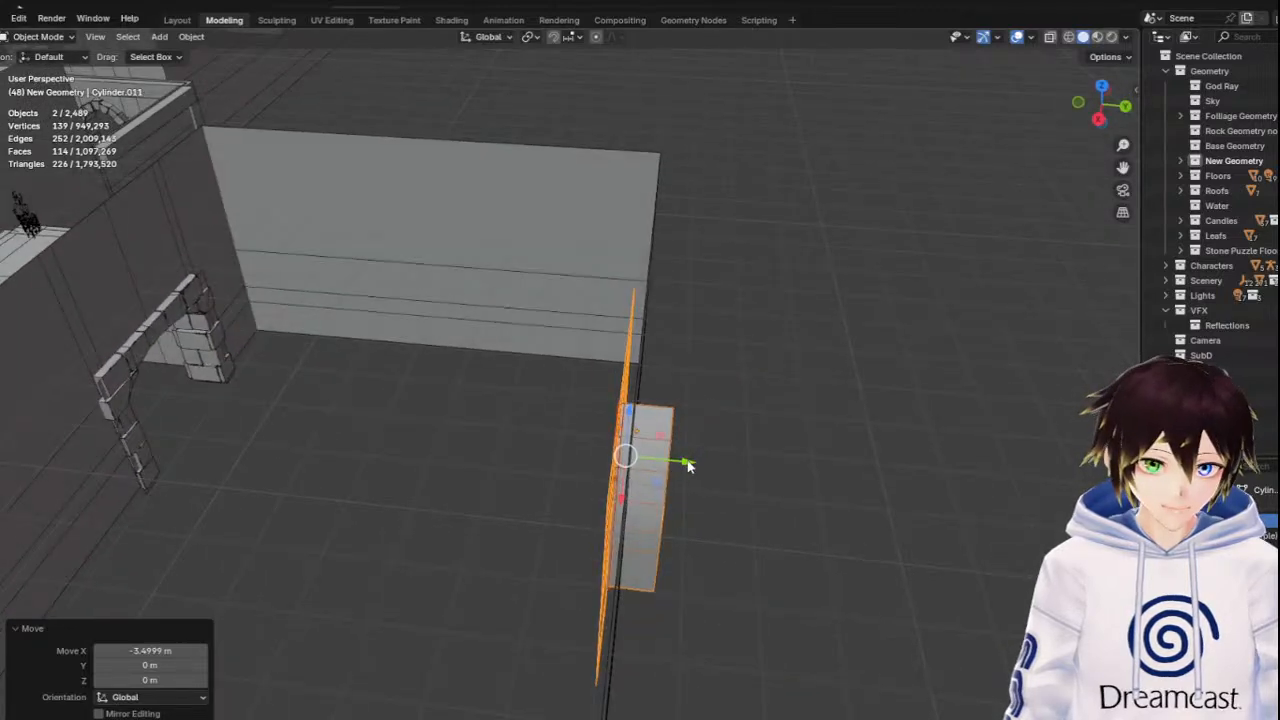
left_click_drag(687, 464, 663, 463)
Slide the window along negative X by about 2.17 m and another 0.5 m, towards the room's corner
middle_click_drag(312, 372, 512, 345)
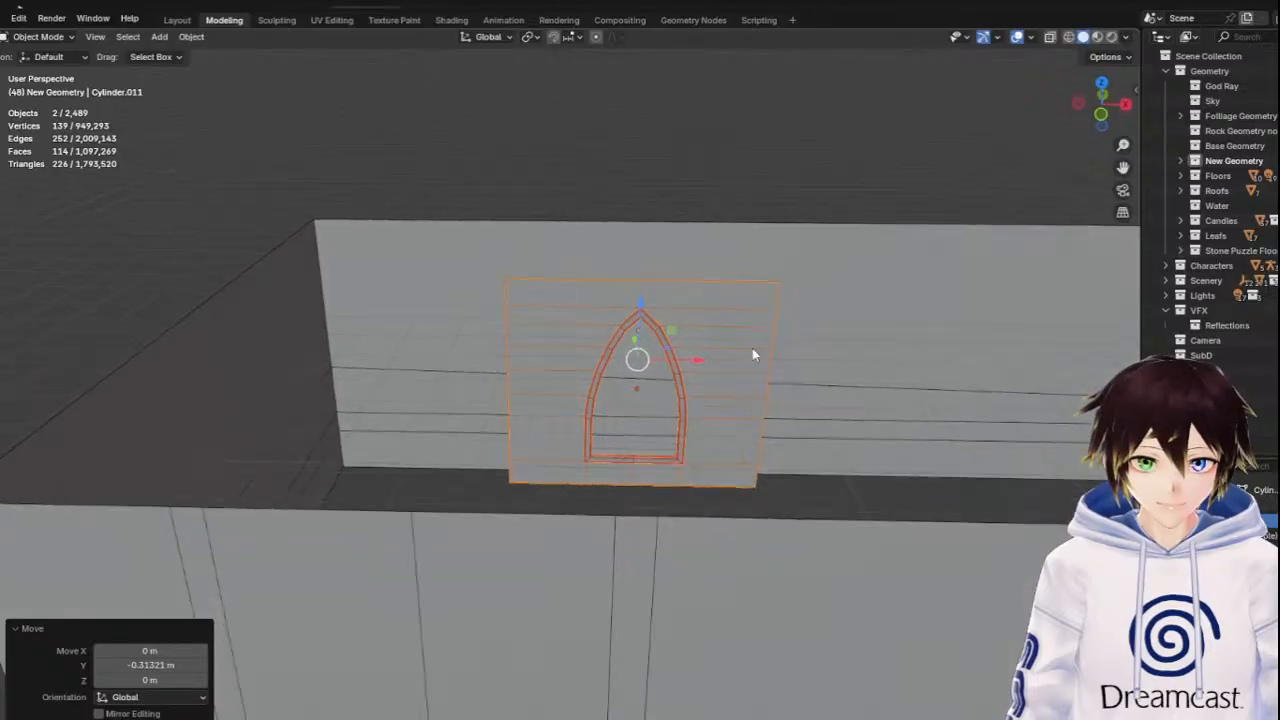
left_click_drag(702, 361, 604, 379)
scroll(604, 380, "down", 2)
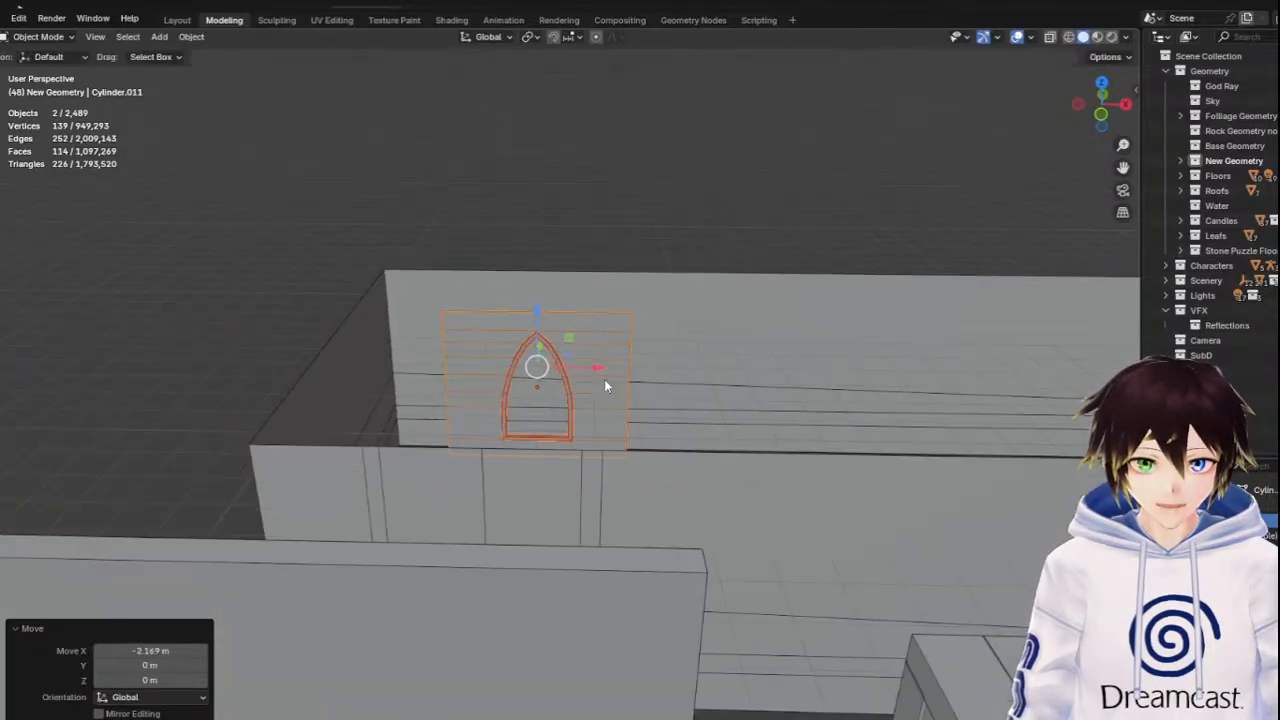
middle_click_drag(604, 381, 571, 400)
left_click_drag(588, 361, 547, 380)
Walk through the stone archway to check how the window lines up with the room's entrance
key("KP_1")
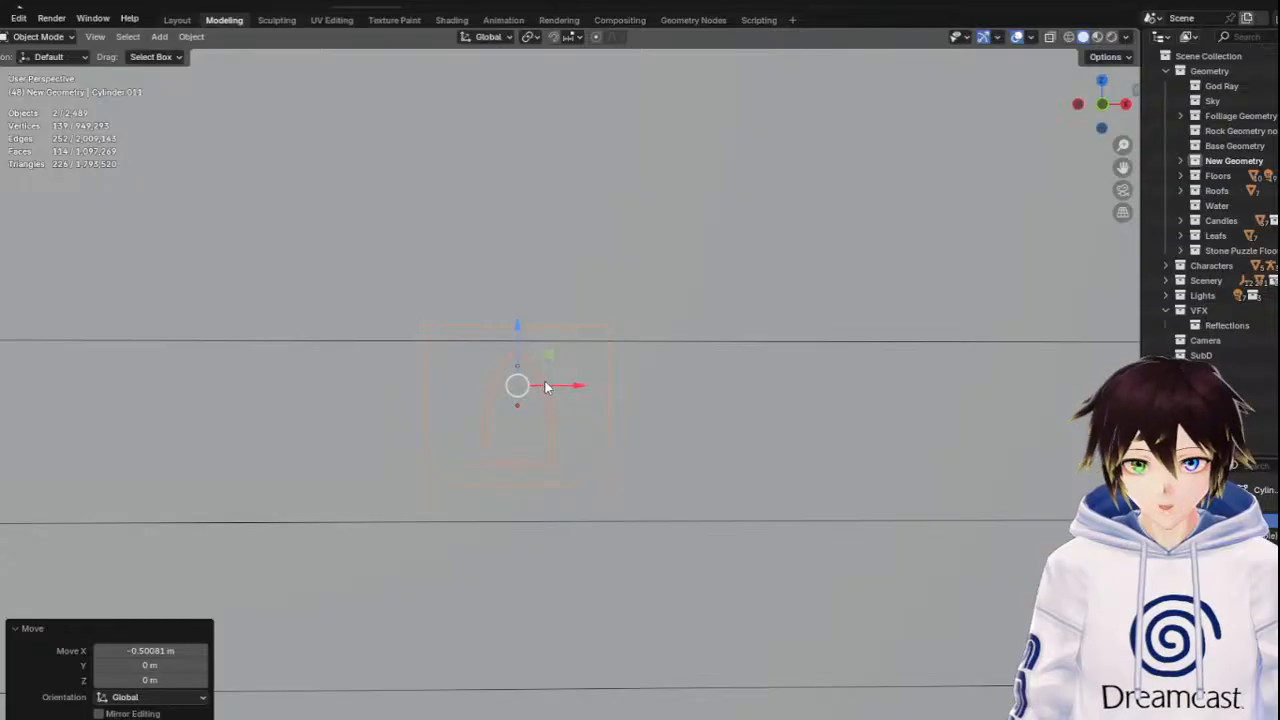
key("shift+grave")
key("w")
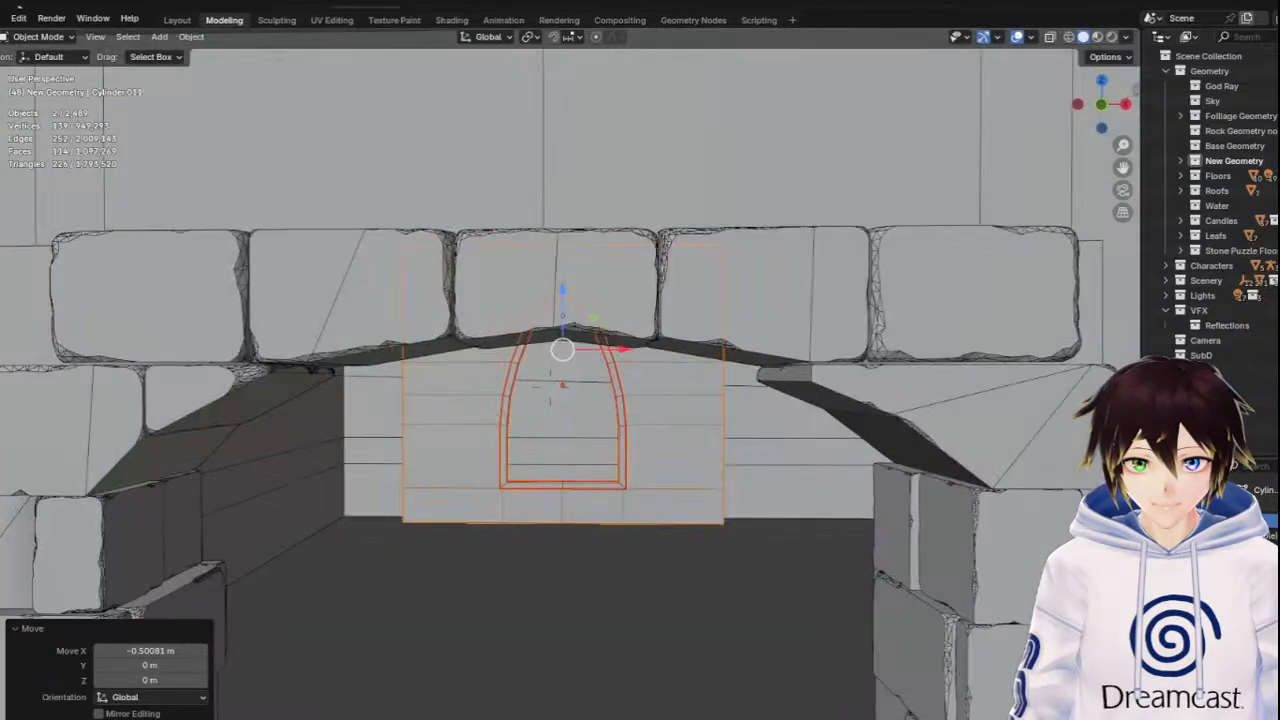
key("w")
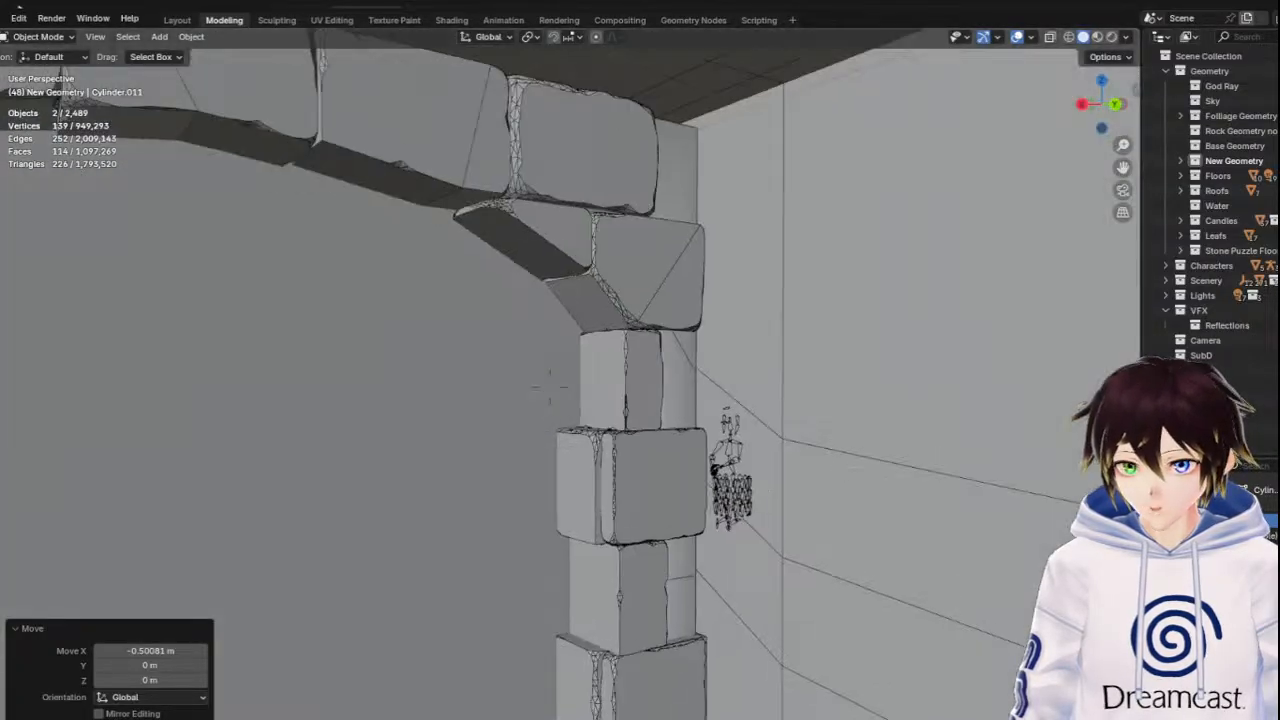
right_click(545, 381)
middle_click_drag(545, 381, 558, 407)
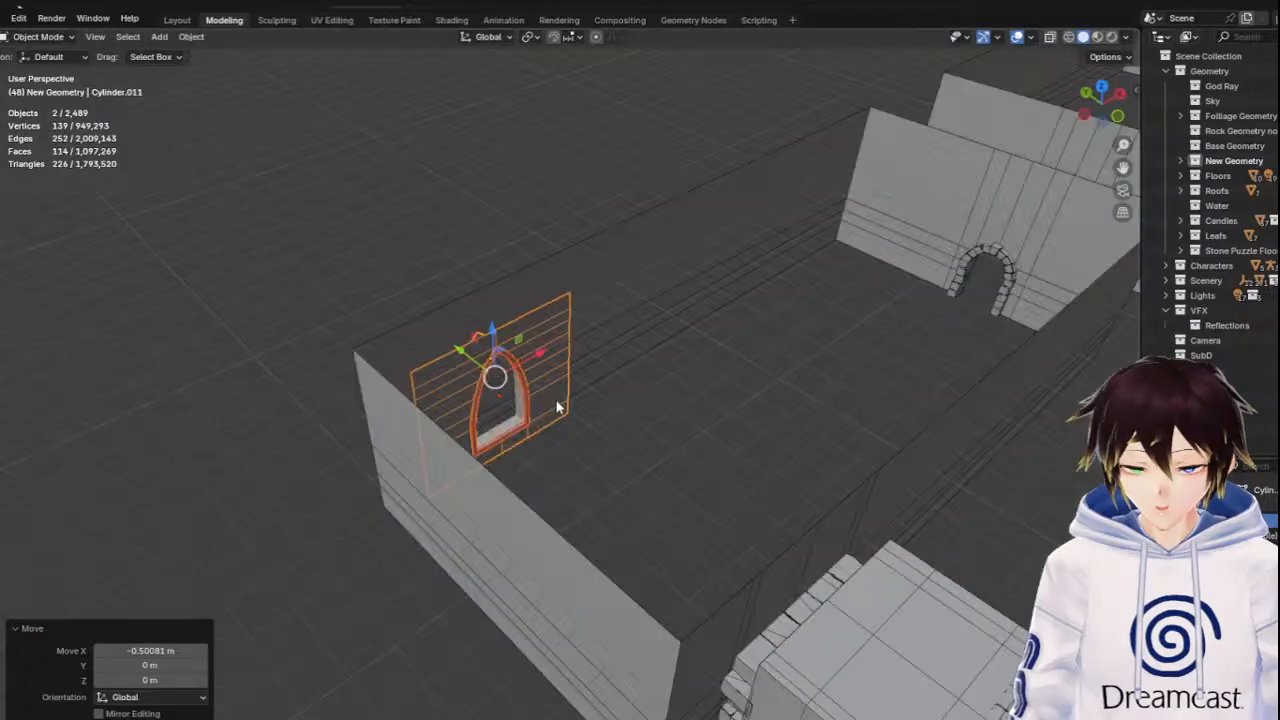
Delete the tall freestanding wall slab between the stone passage and the small pillared room
scroll(545, 403, "down", 8)
scroll(643, 514, "up", 3)
middle_click_drag(660, 452, 672, 563)
left_click(602, 563)
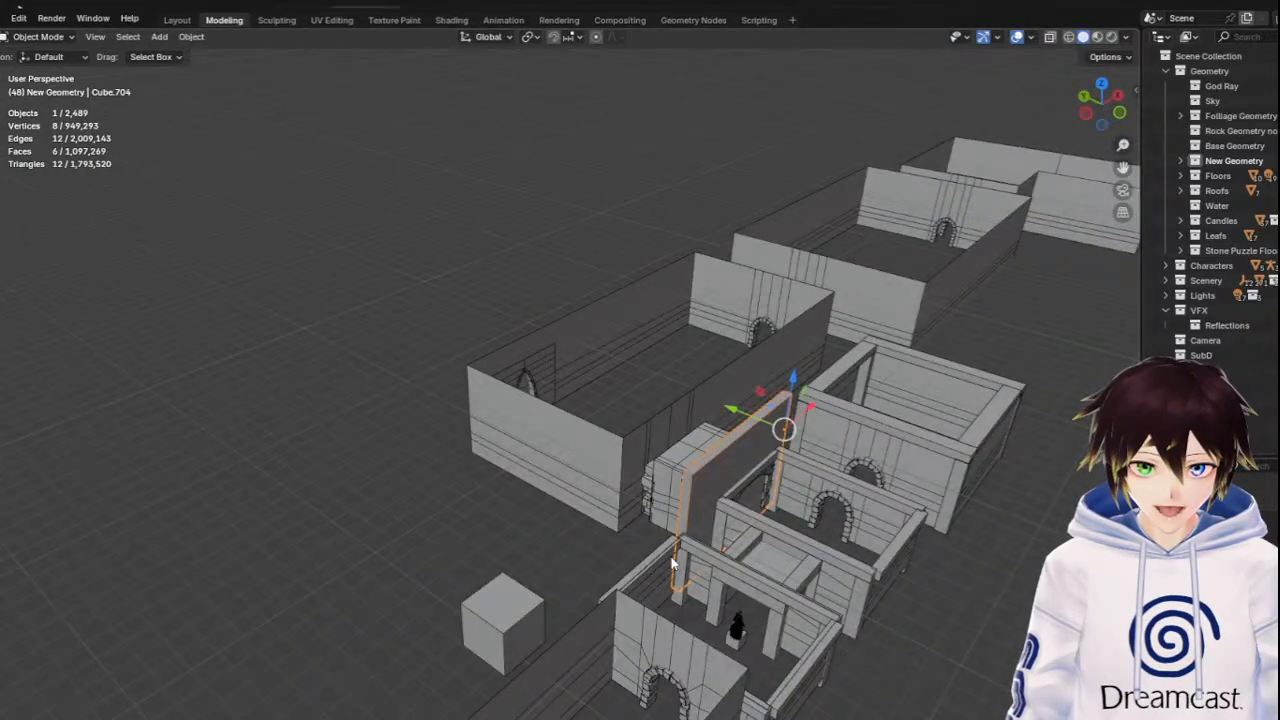
key("Delete")
Walk through the passage into the large room and inspect the arched window on its back wall
middle_click_drag(743, 434, 710, 432)
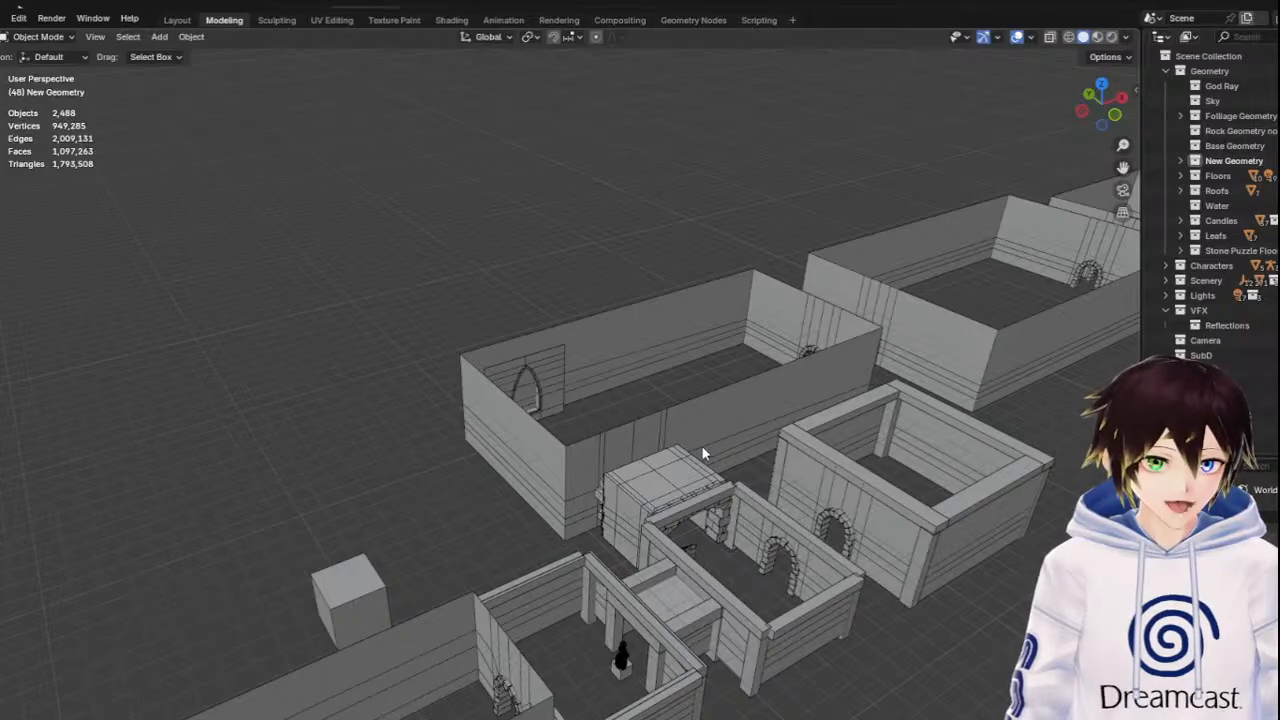
scroll(570, 384, "up", 1)
middle_click_drag(570, 384, 615, 415)
scroll(615, 415, "up", 6)
key("w")
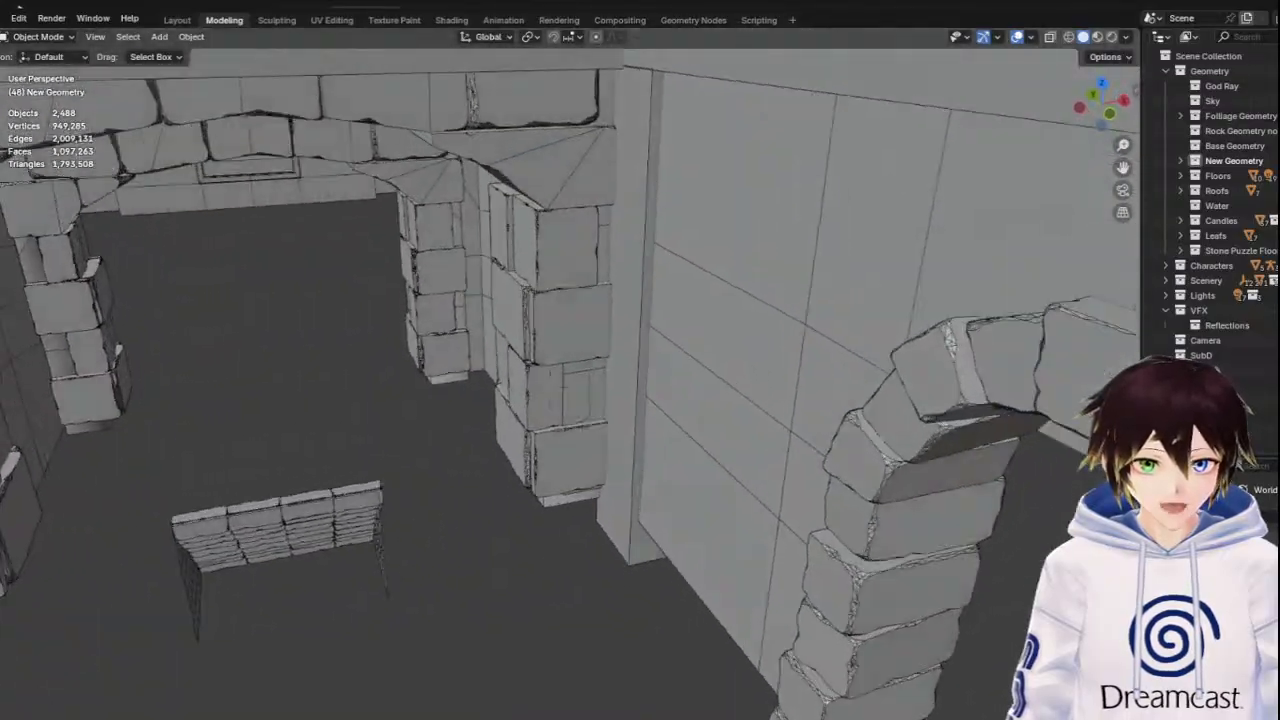
key("w")
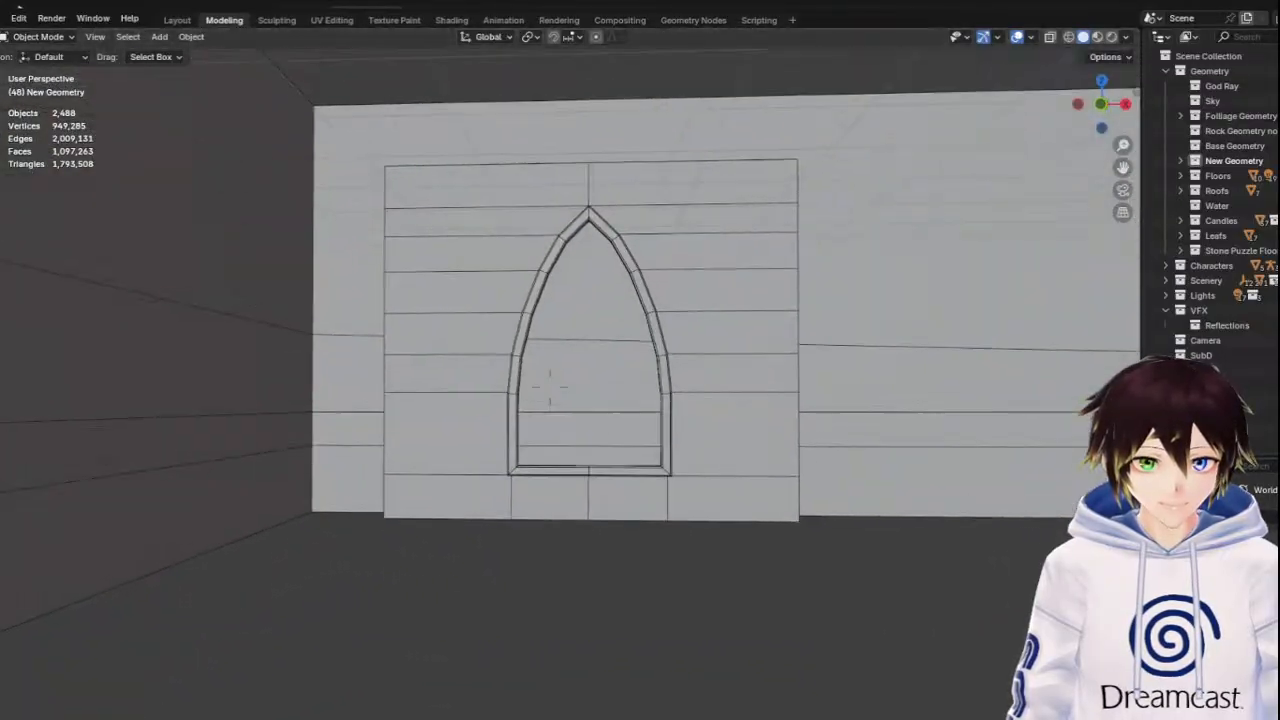
Inspect the large room's walls around the arched window, finishing with an overview of the blockout
key("w")
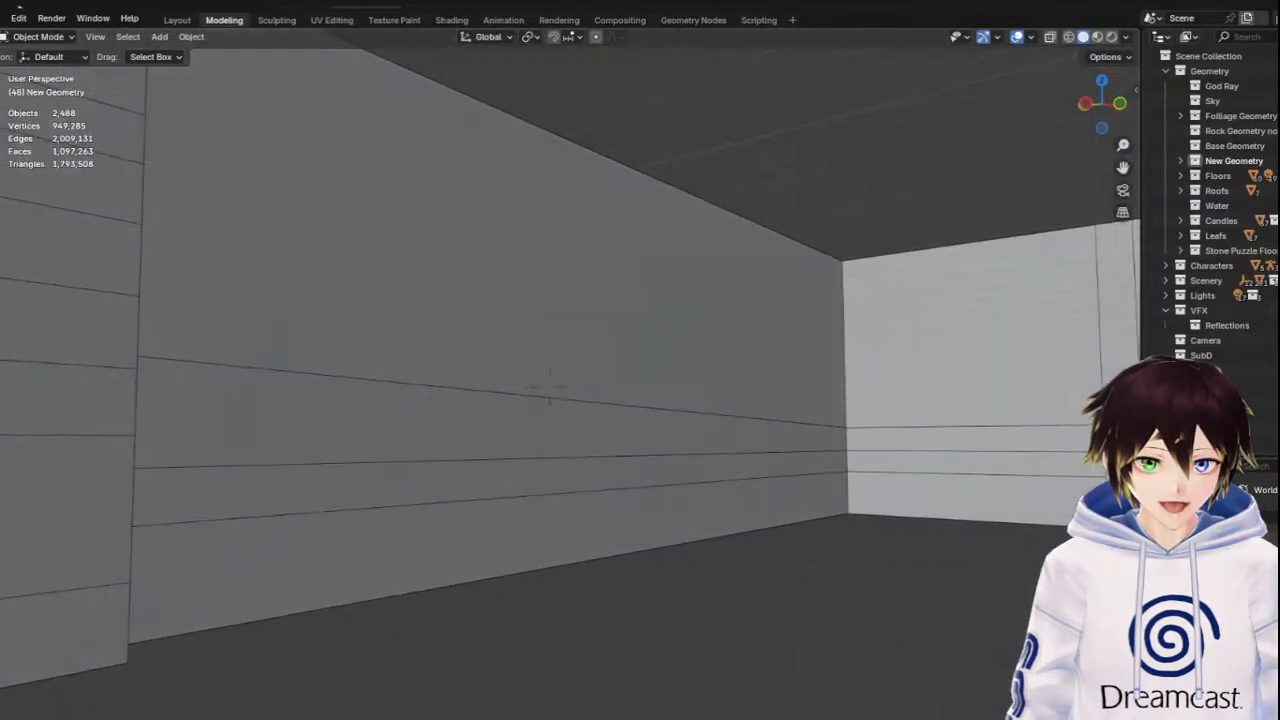
key("Escape")
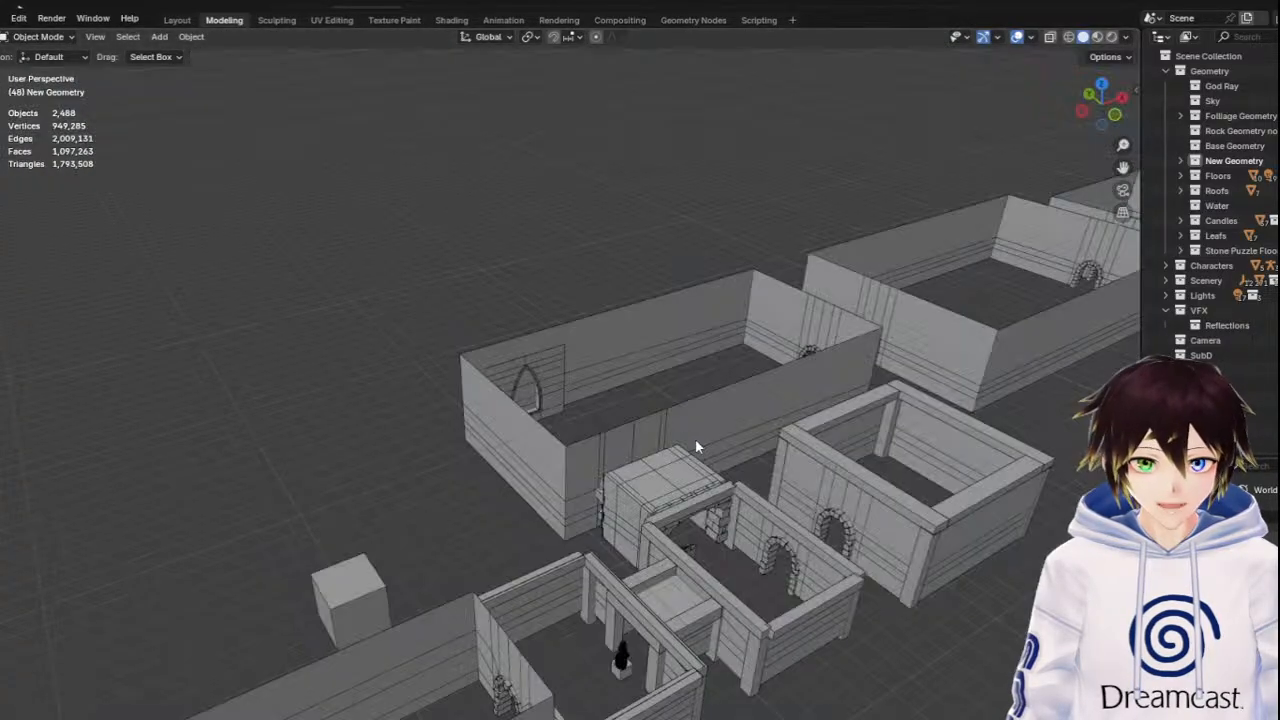
middle_click_drag(667, 378, 575, 392)
scroll(600, 424, "up", 5)
left_click(577, 380)
left_click(547, 383, "shift")
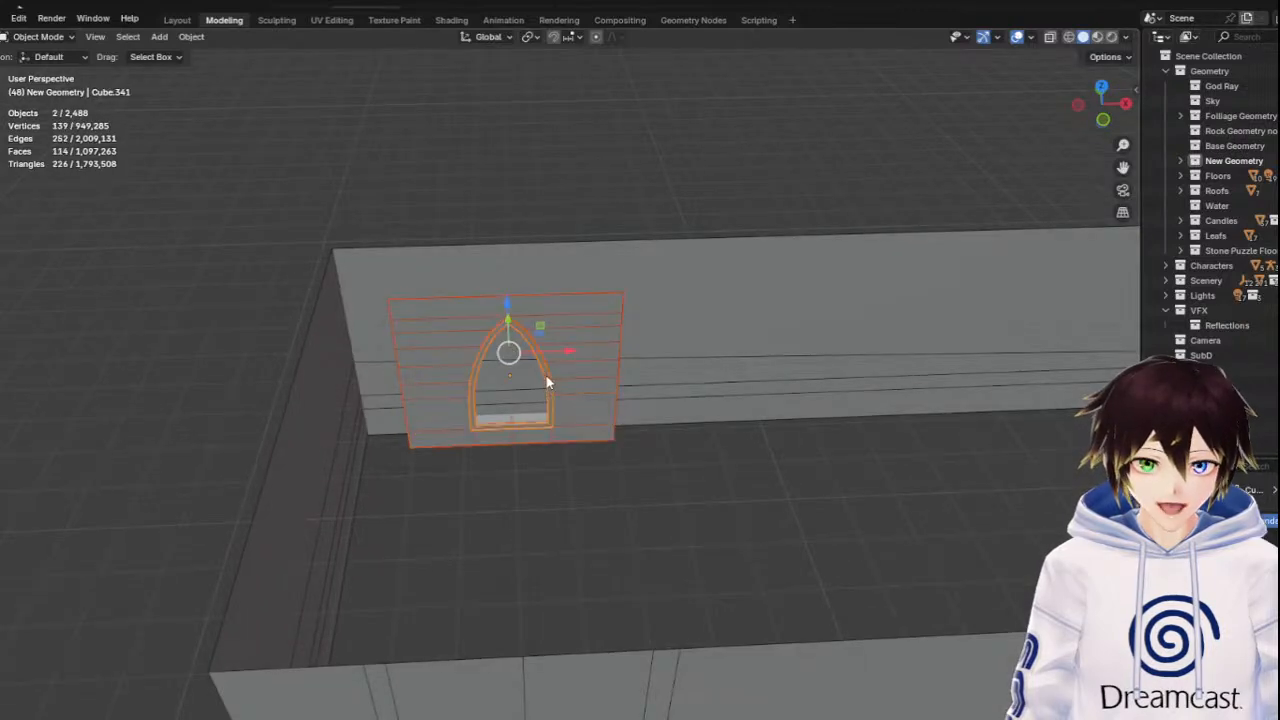
Open the arched window's surrounding wall panel alone for mesh editing in vertex selection
left_click(477, 290)
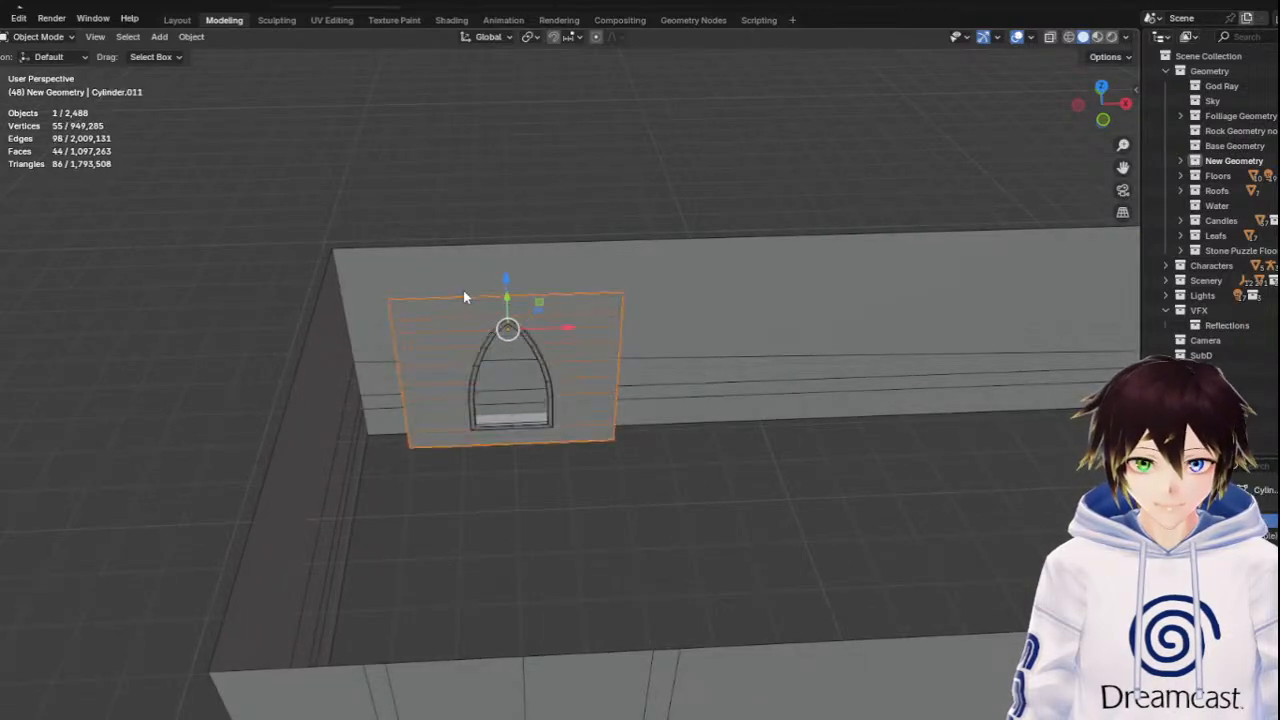
left_click(38, 36)
left_click(35, 64)
middle_click_drag(533, 311, 475, 286)
left_click(83, 40)
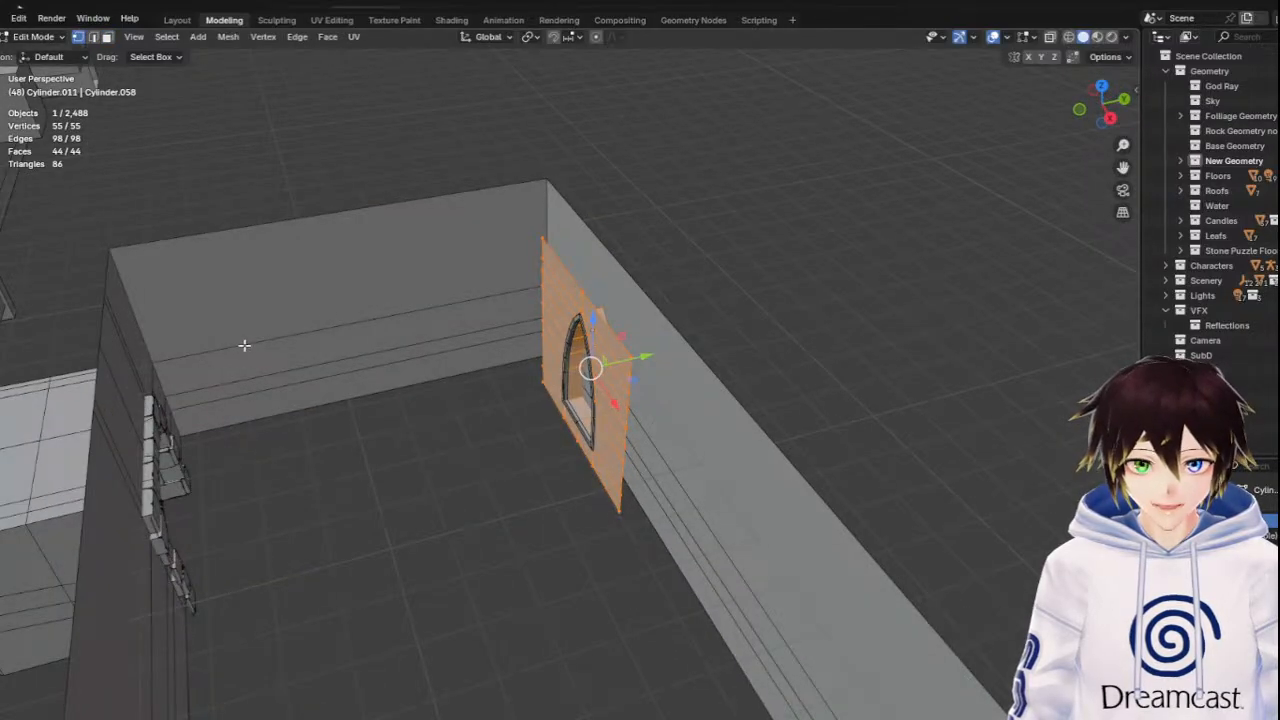
Raise the wall panel's top edge by about 1.01 m along Z and return to object editing
middle_click_drag(299, 323, 413, 280)
scroll(409, 323, "up", 2)
left_click_drag(294, 220, 690, 272)
left_click(1101, 118)
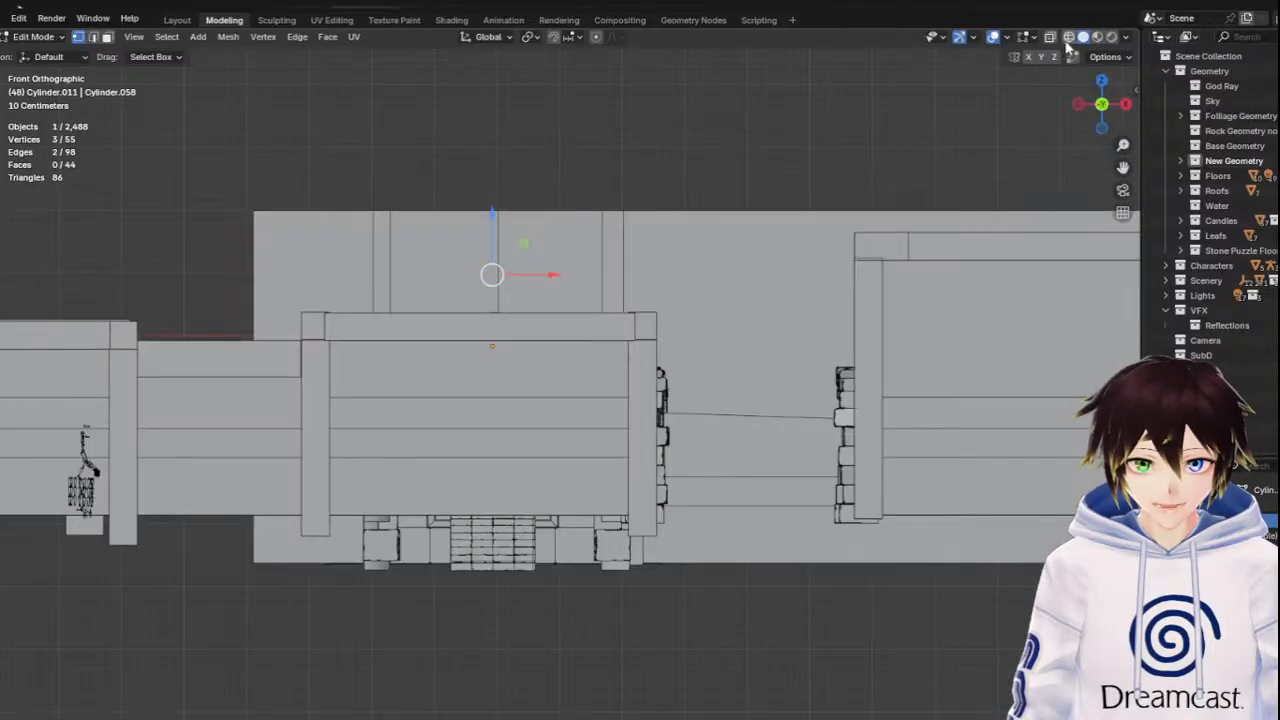
key("alt+z")
left_click_drag(497, 231, 514, 163)
middle_click_drag(606, 240, 545, 314)
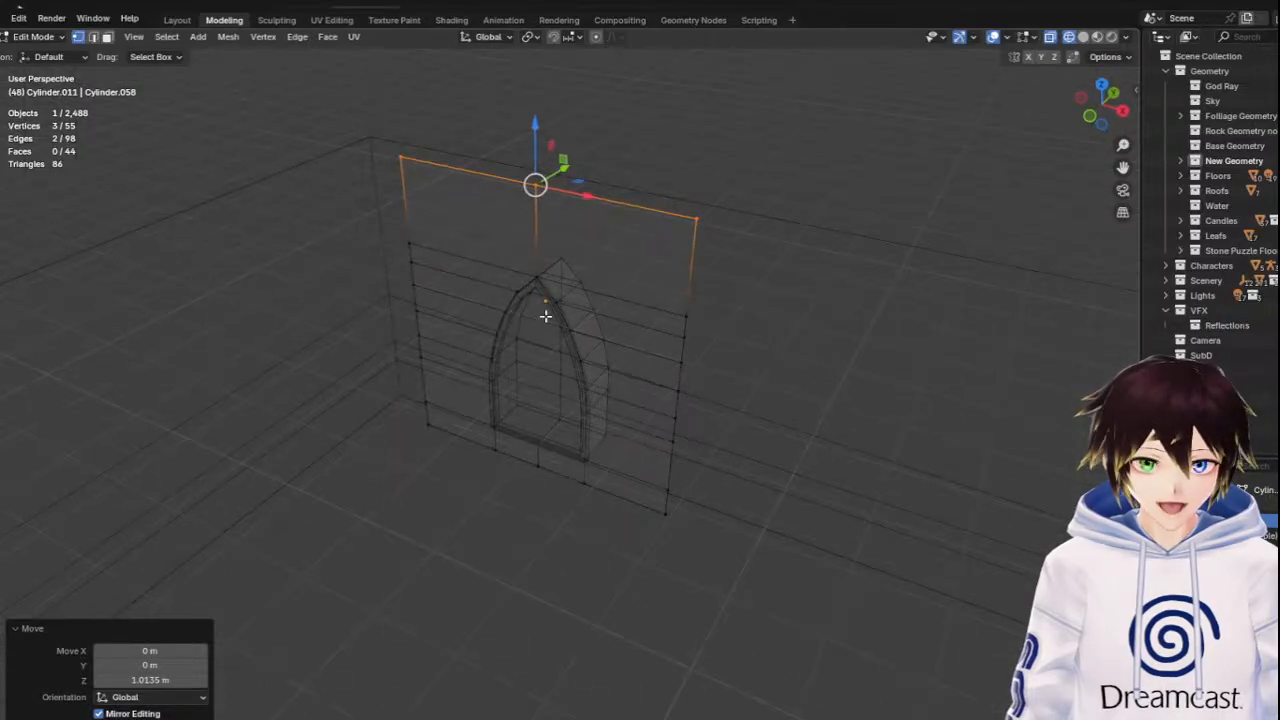
left_click(33, 36)
left_click(40, 50)
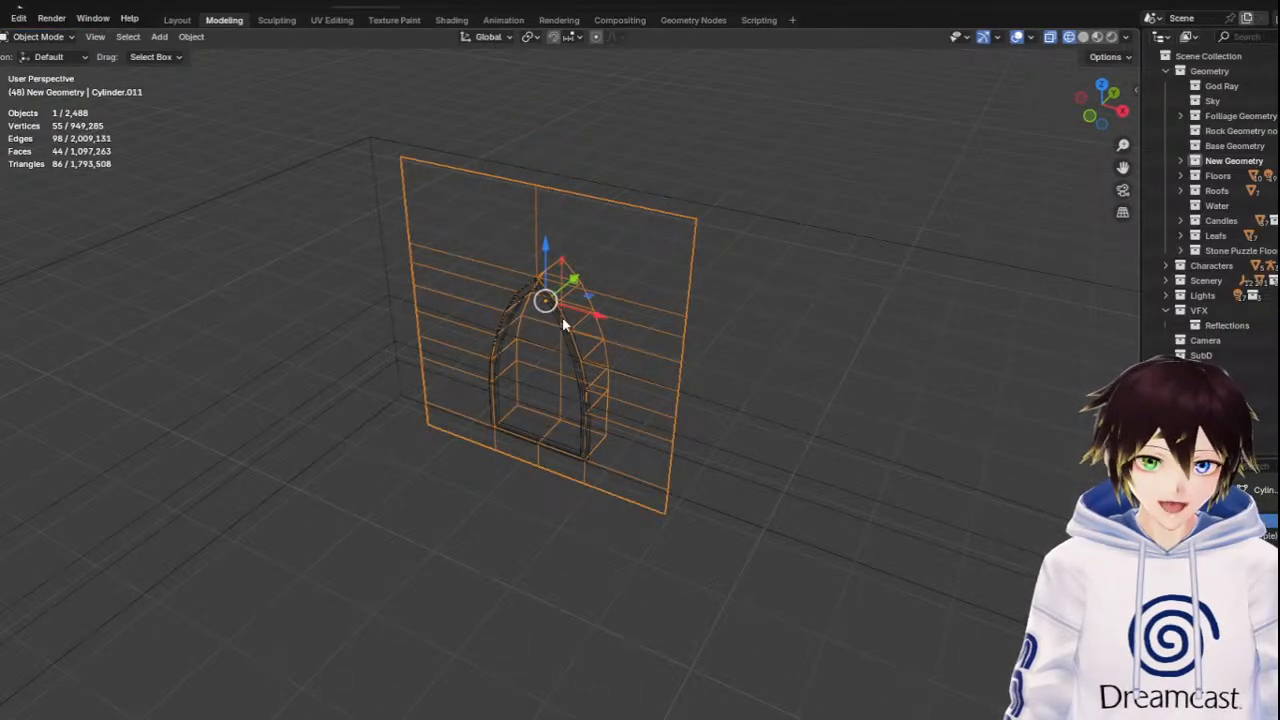
Move the window frame together with its wall panel about 2.22 m along negative Y, away from the back wall
left_click(562, 316, "shift")
middle_click_drag(562, 316, 605, 305)
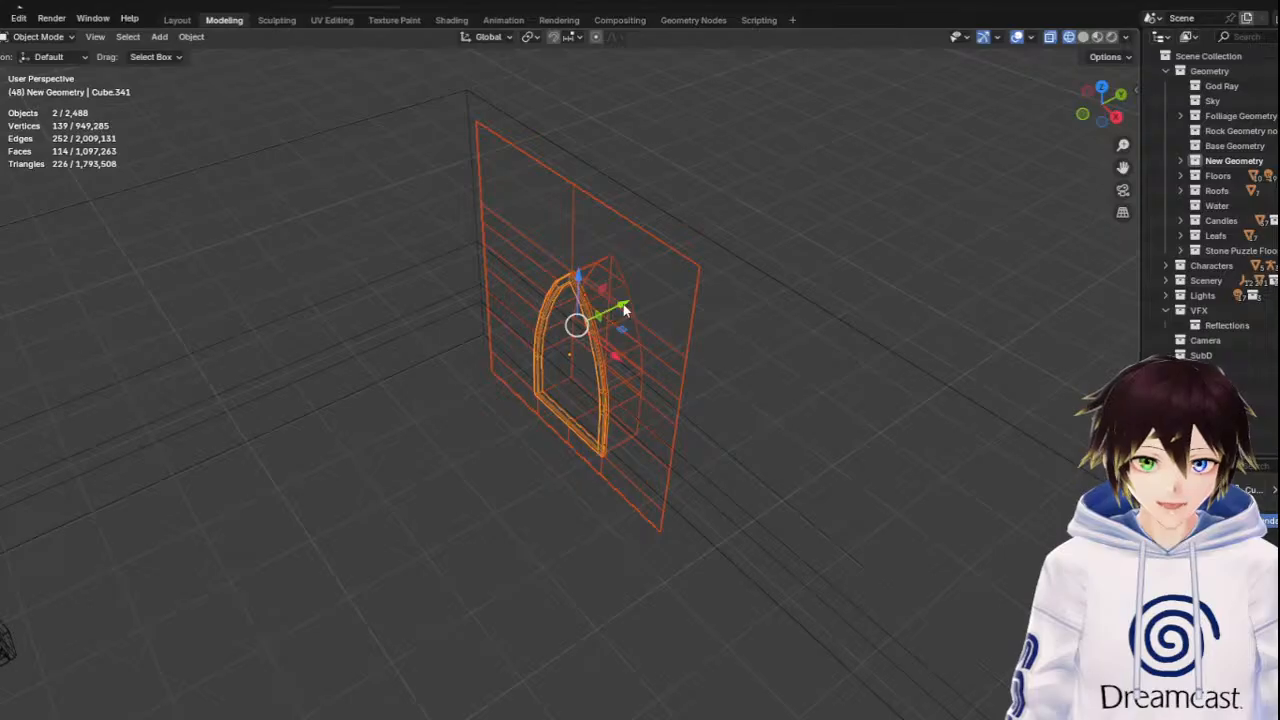
left_click_drag(623, 311, 513, 360)
Rotate the window frame and panel 90° around the Z axis
key("shift+space")
key("r")
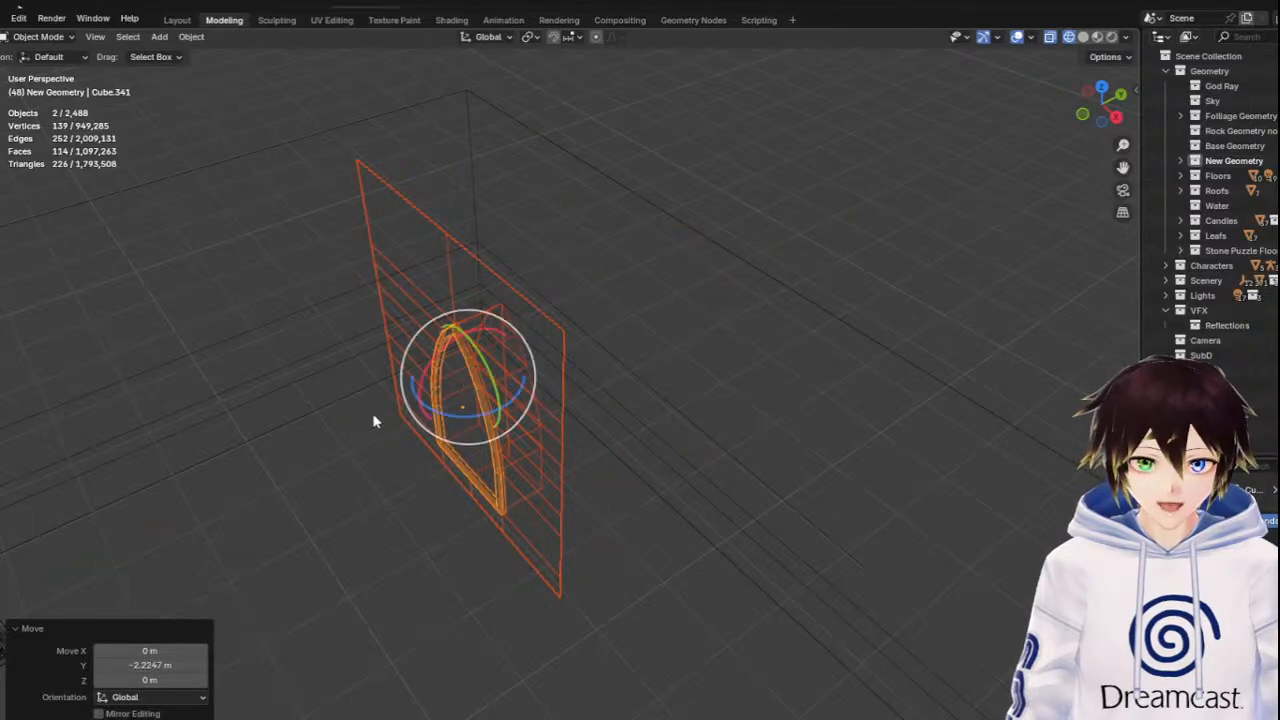
left_click_drag(452, 416, 380, 551)
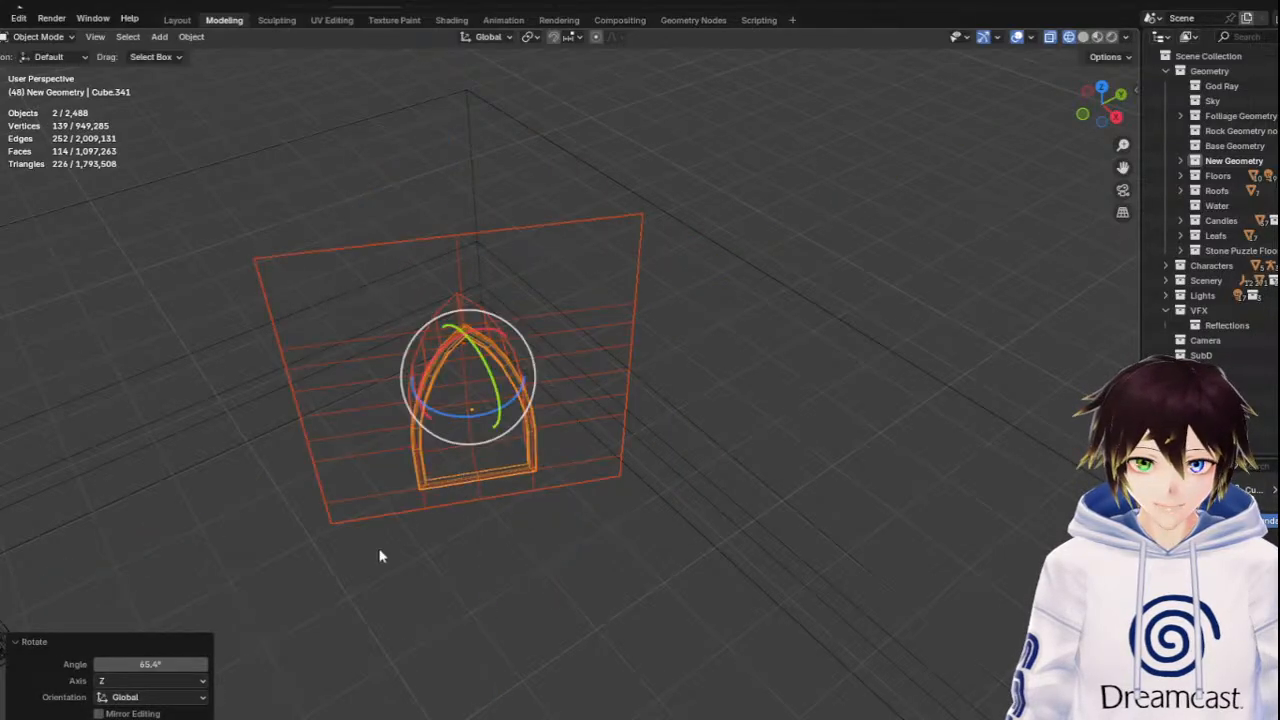
left_click(174, 662)
type("90")
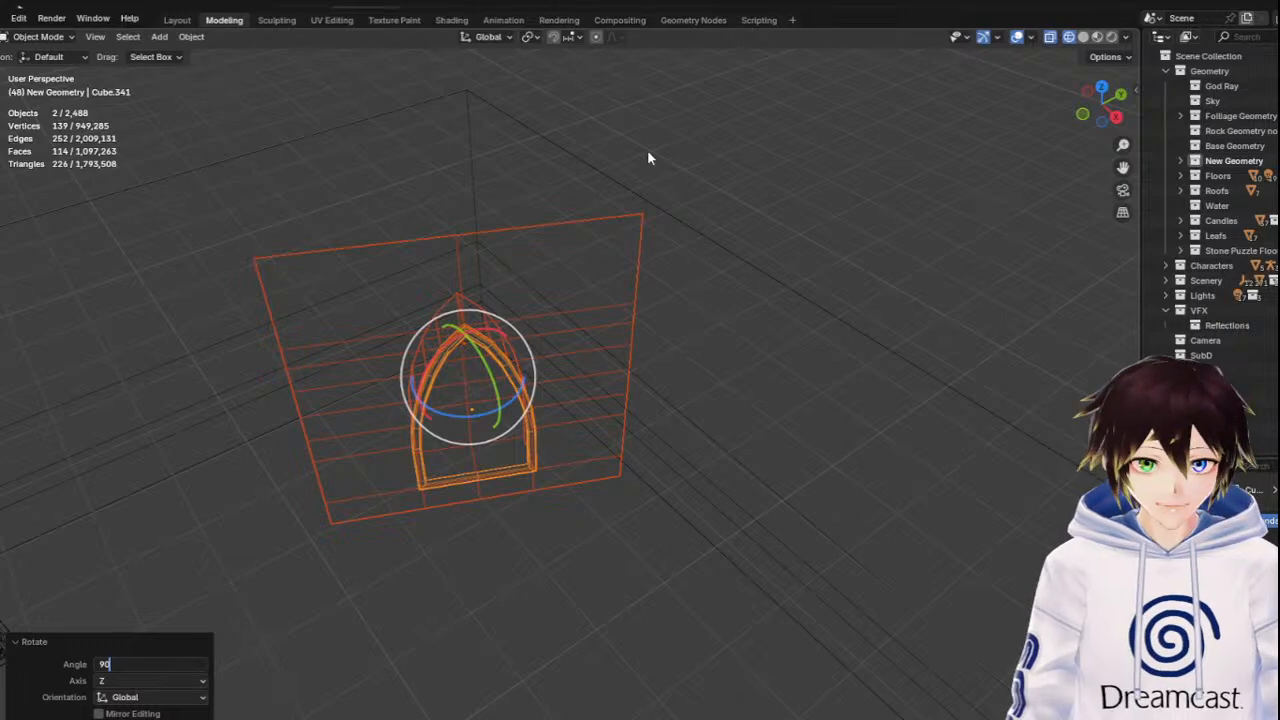
key("Return")
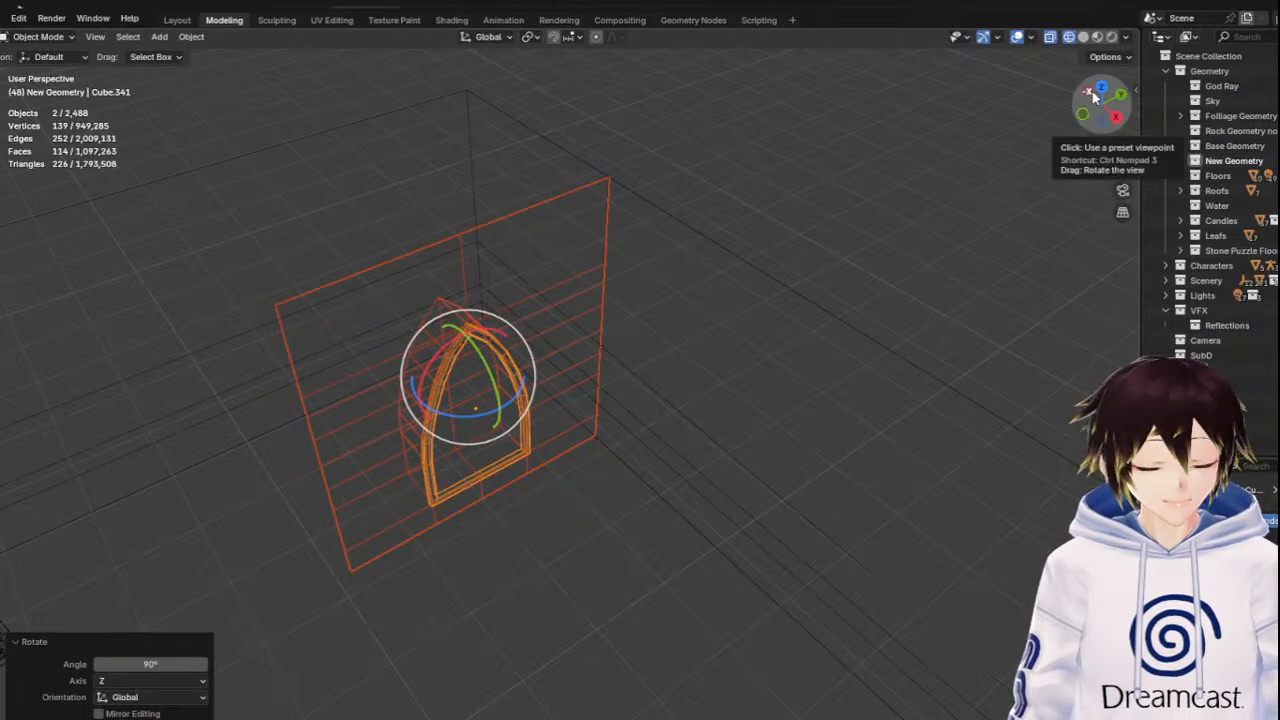
Move the window about 2.07 m along negative Y, and about 3.02 m plus 0.17 m along negative X towards the end wall
left_click(1101, 89)
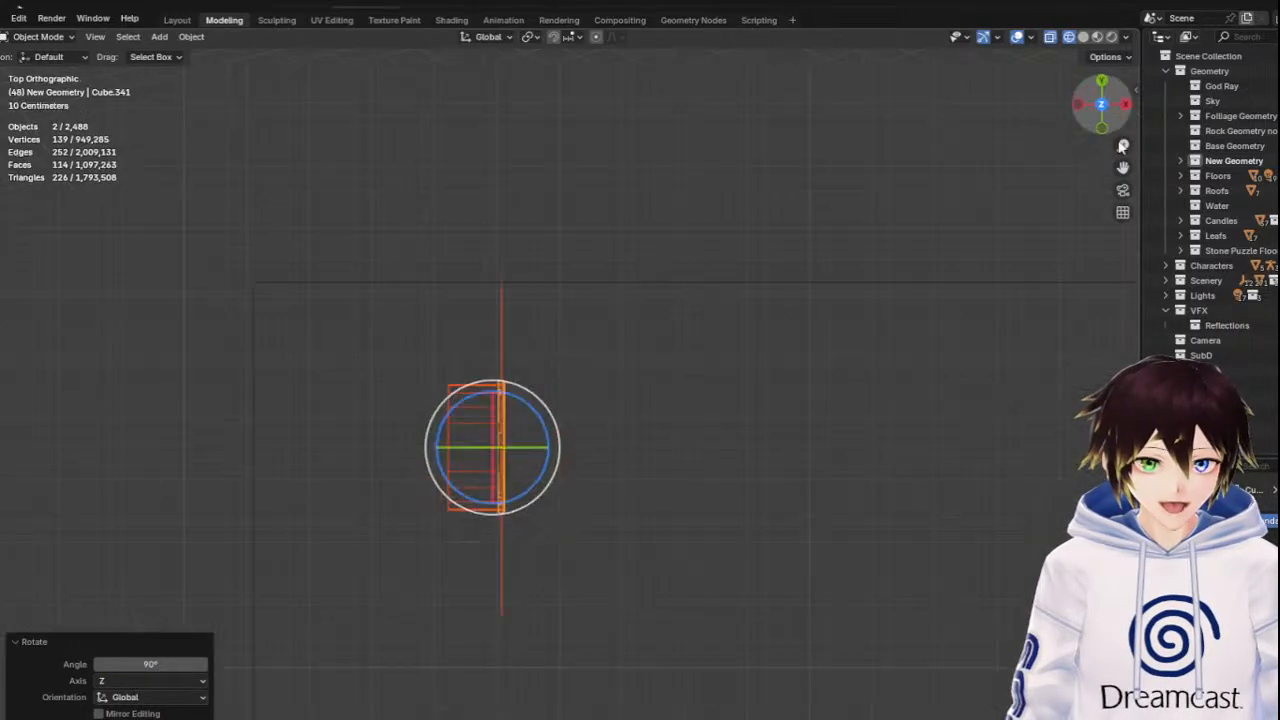
left_click_drag(1123, 168, 1279, 1)
scroll(585, 417, "down", 1)
left_click(0, 145)
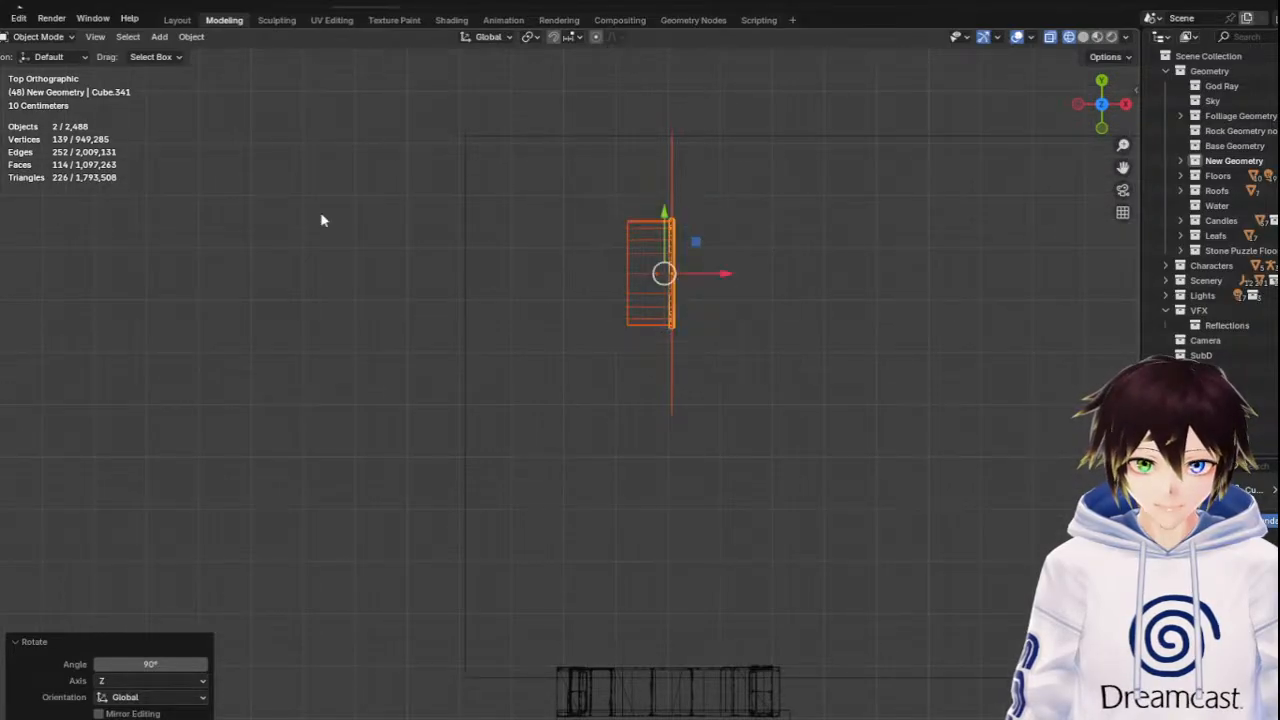
left_click_drag(669, 229, 651, 336)
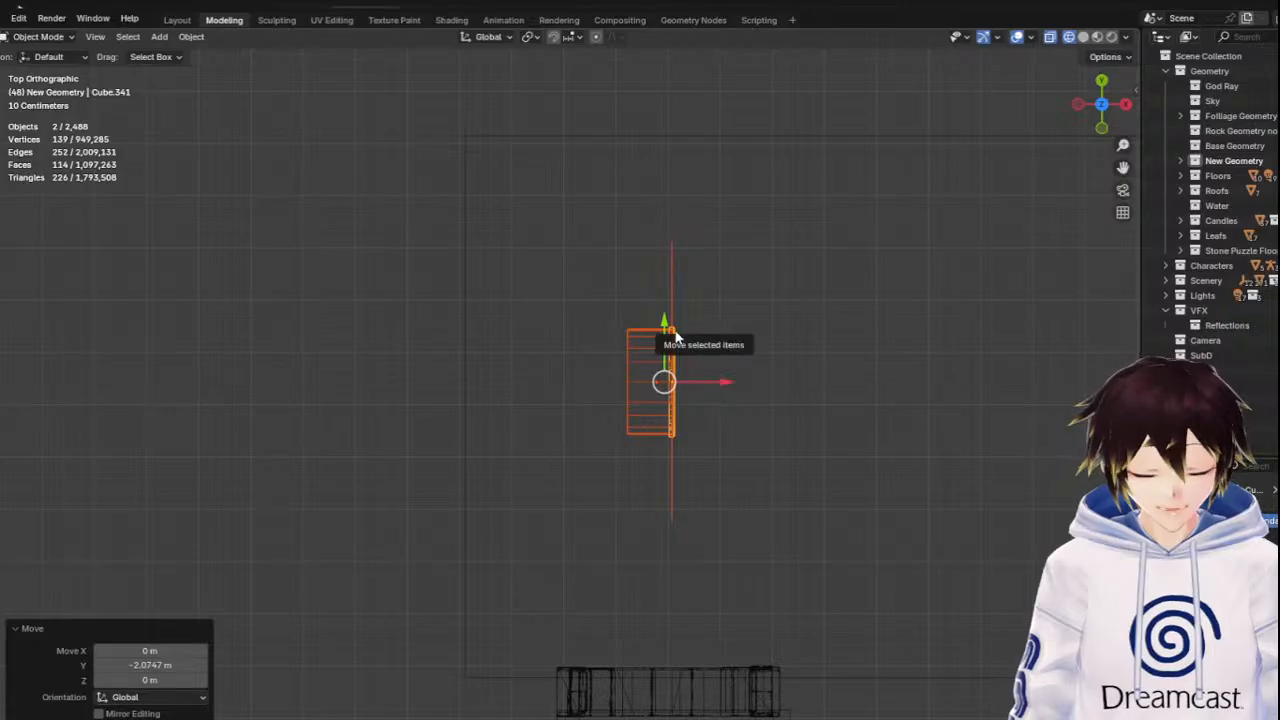
left_click_drag(723, 386, 558, 403)
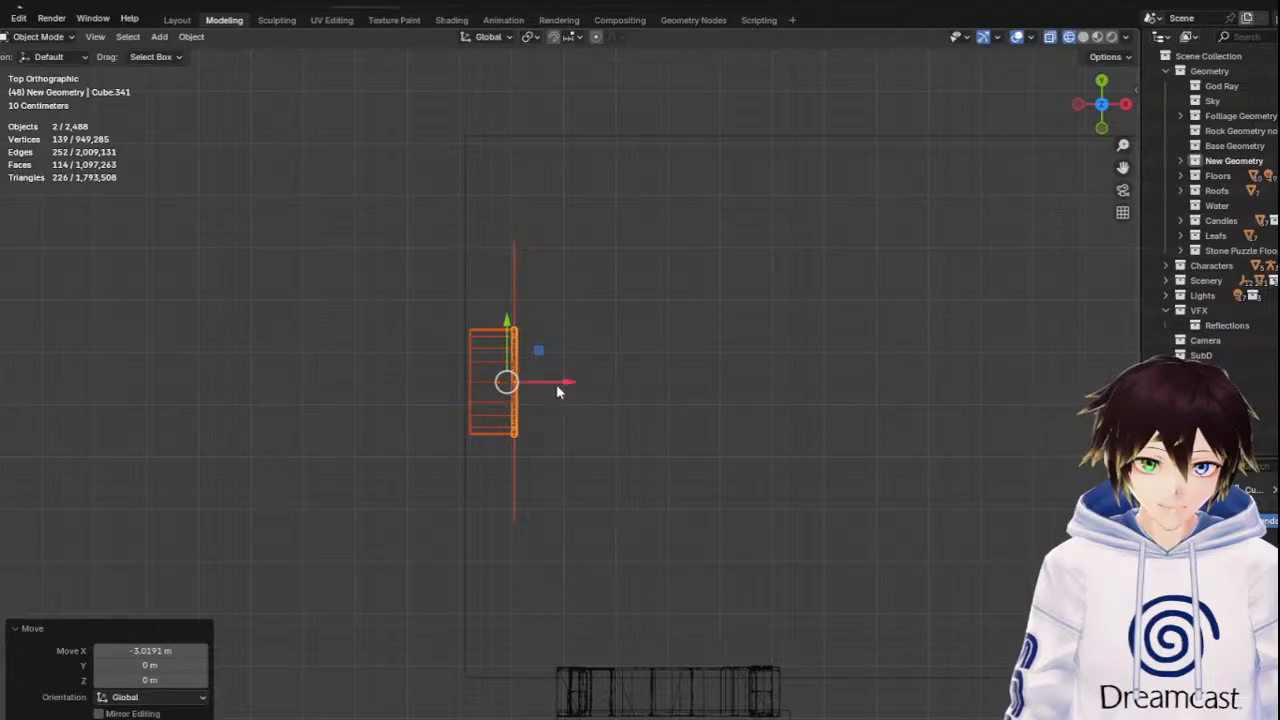
mouse_move(560, 386)
left_mouse_down()
mouse_move(546, 389)
mouse_move(560, 403)
left_mouse_up()
middle_click_drag(560, 403, 555, 345)
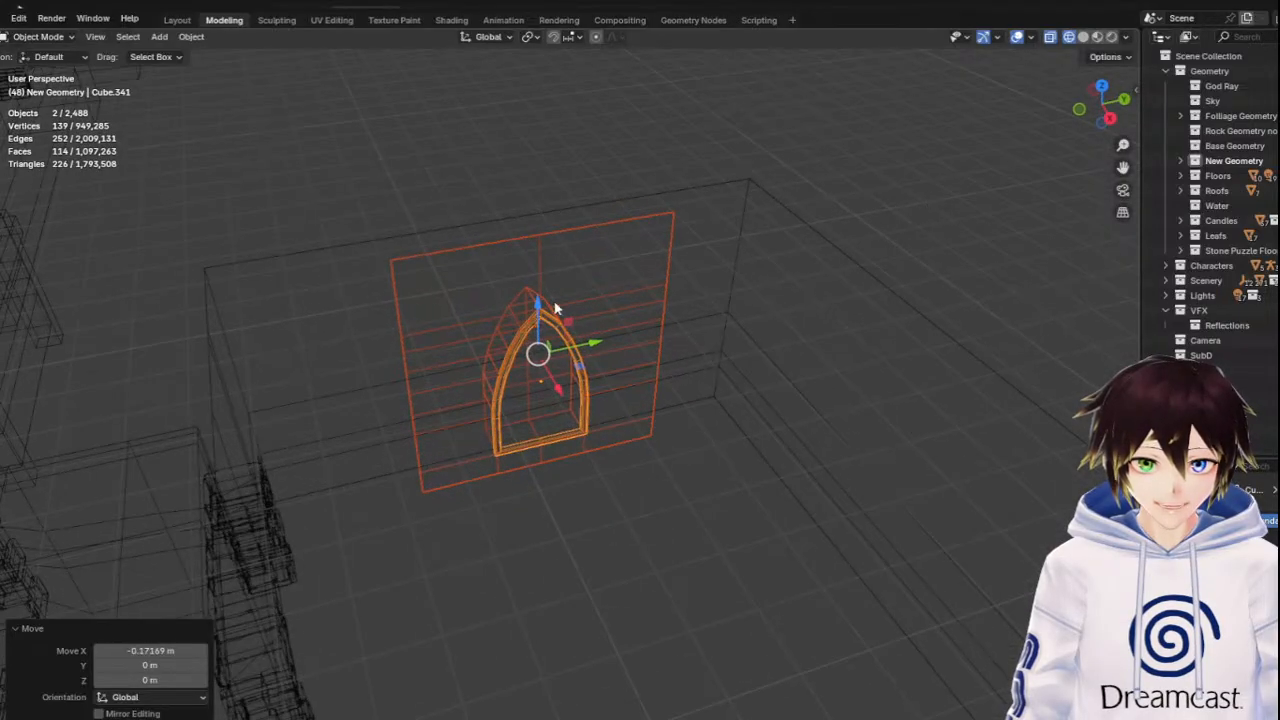
Centre the window on the end wall, sliding it about 0.53 m along negative Y and about 0.09 m back along positive Y
left_click(1108, 120)
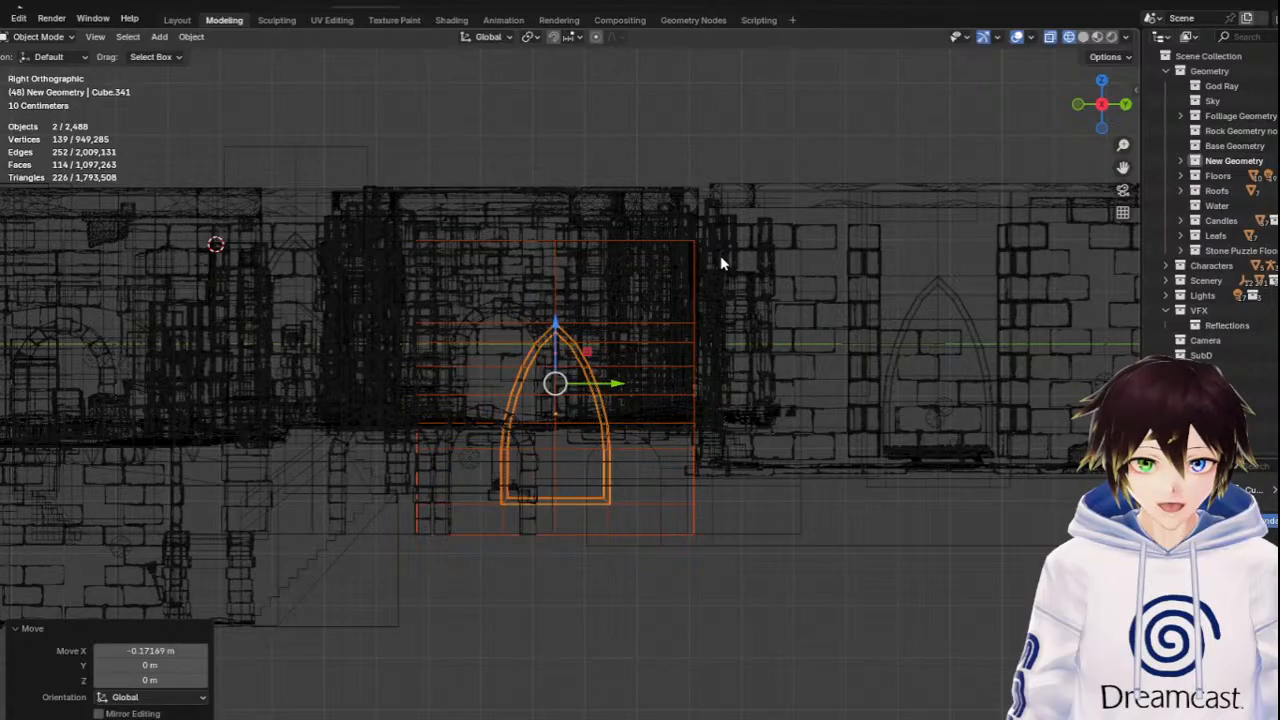
middle_click_drag(722, 263, 673, 243)
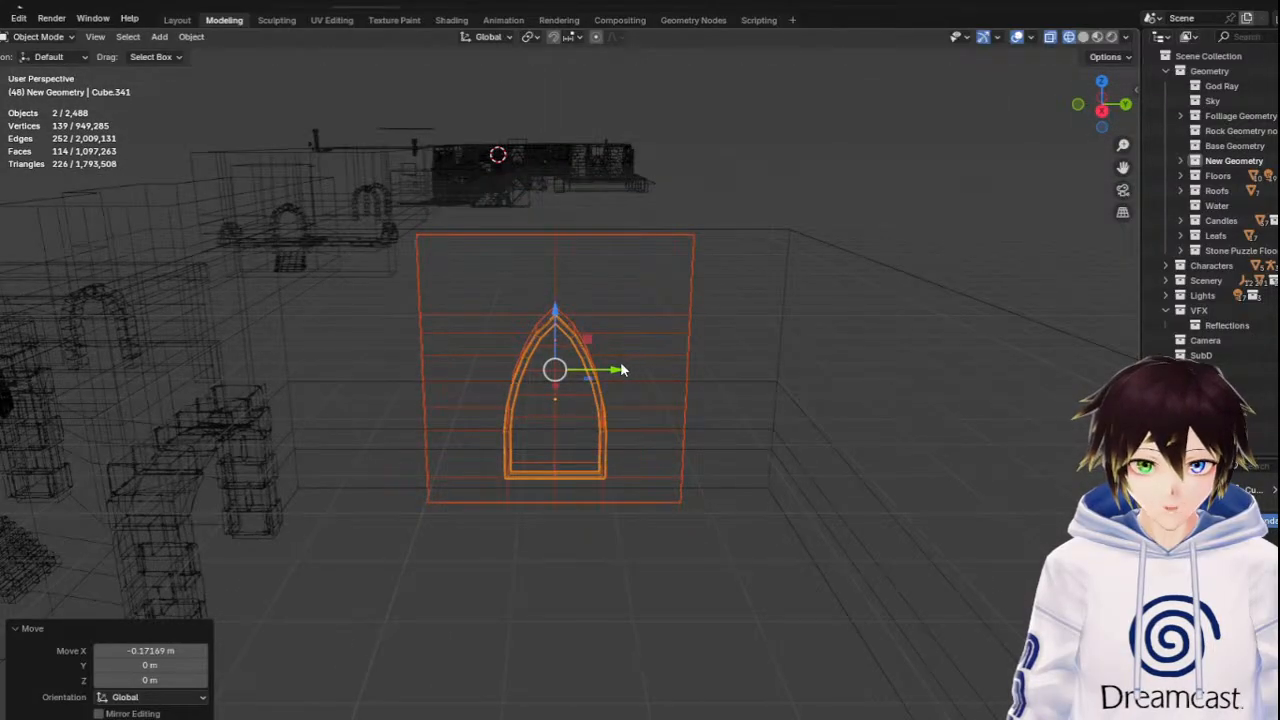
left_click_drag(616, 367, 590, 368)
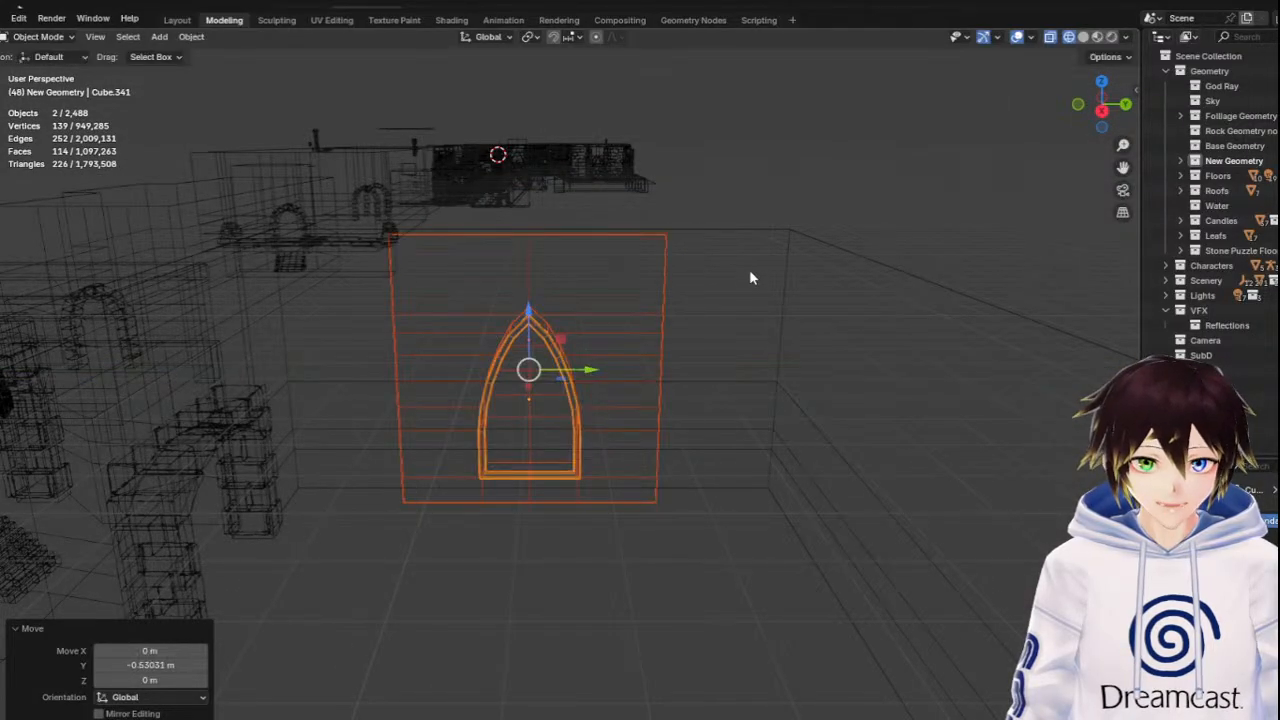
middle_click_drag(751, 277, 770, 318)
left_click(1085, 38)
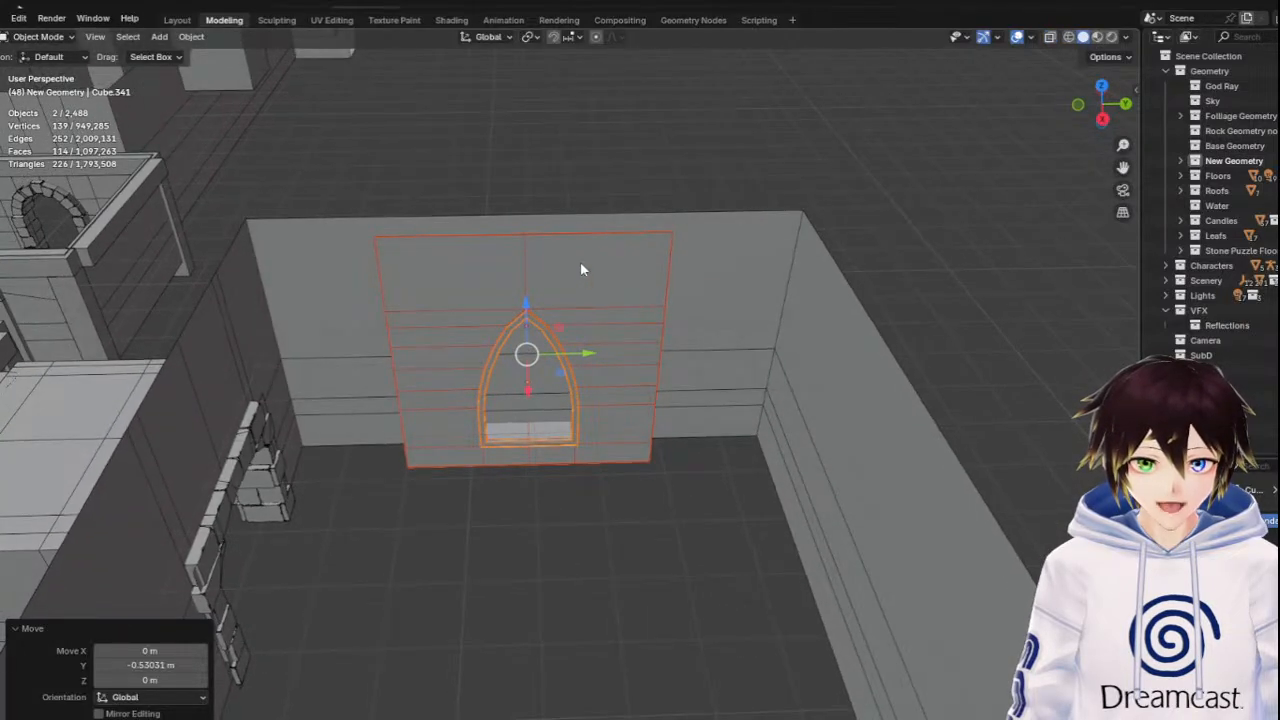
left_click(1101, 87)
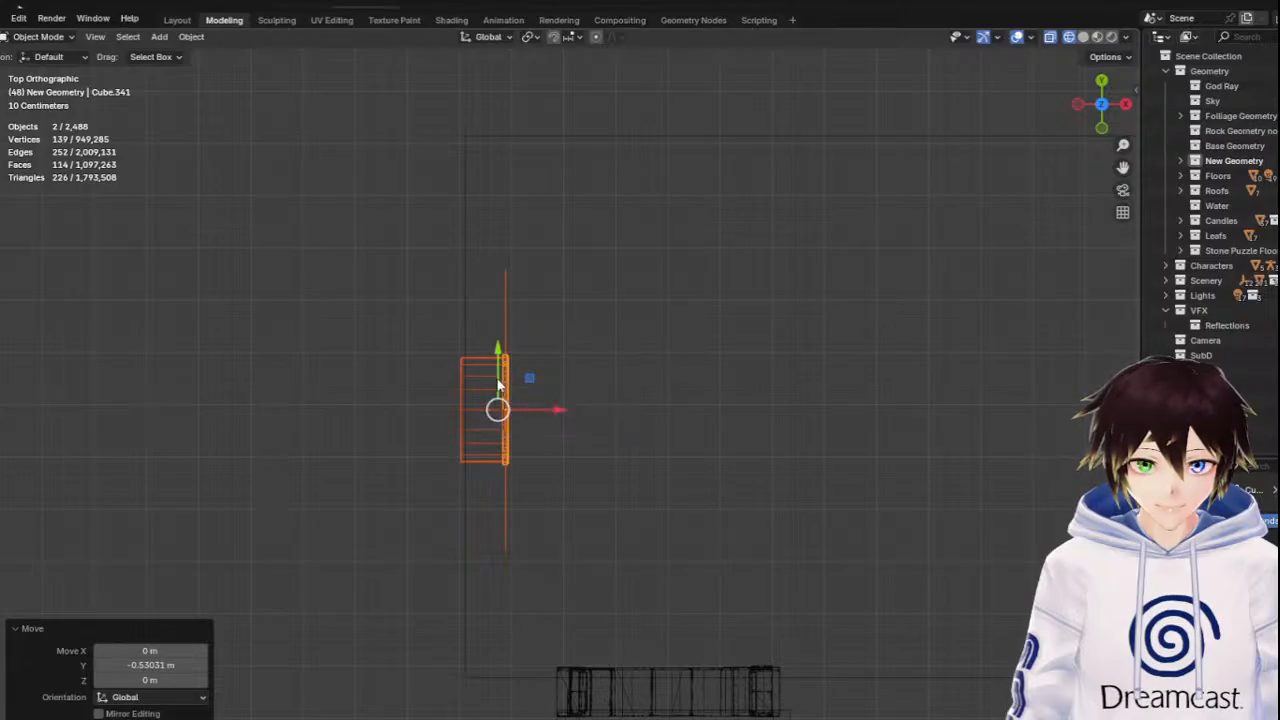
left_click_drag(499, 373, 500, 365)
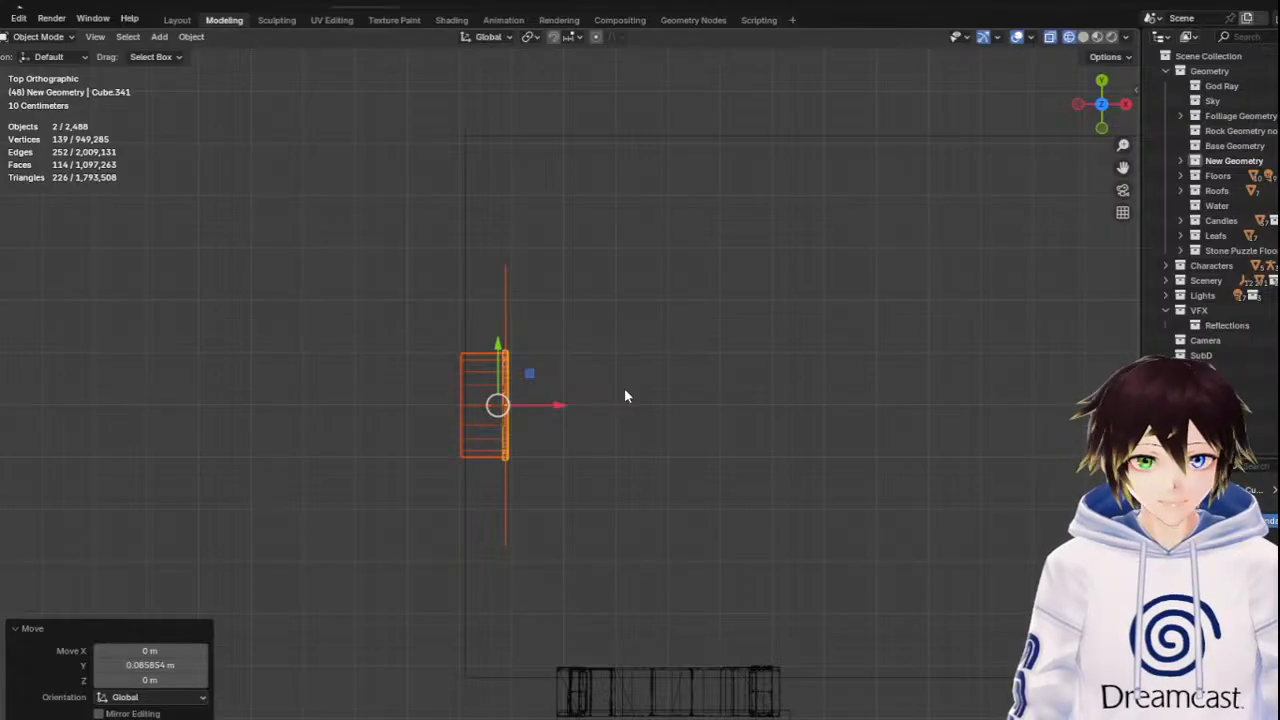
middle_click_drag(663, 434, 527, 347)
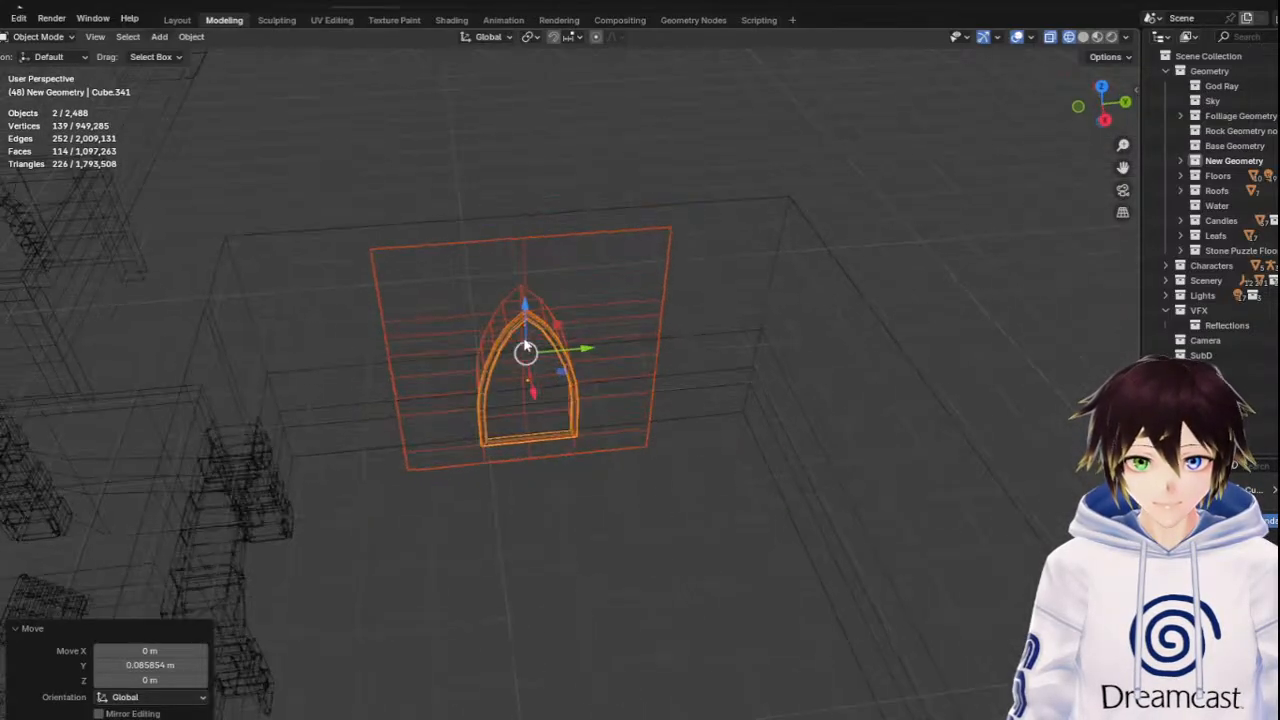
Push the window about 0.21 m along negative X into the end wall and deselect it
scroll(527, 347, "down", 3)
middle_click_drag(397, 267, 680, 374)
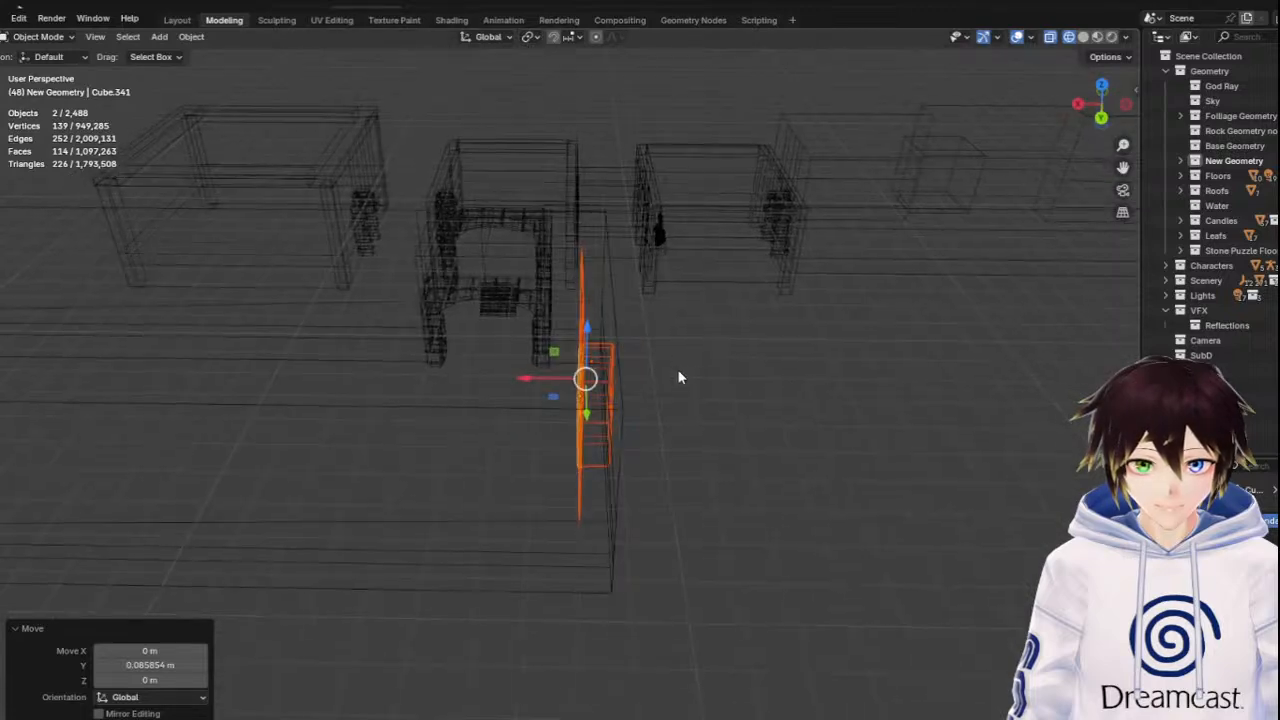
key("g")
key("x")
left_click(552, 375)
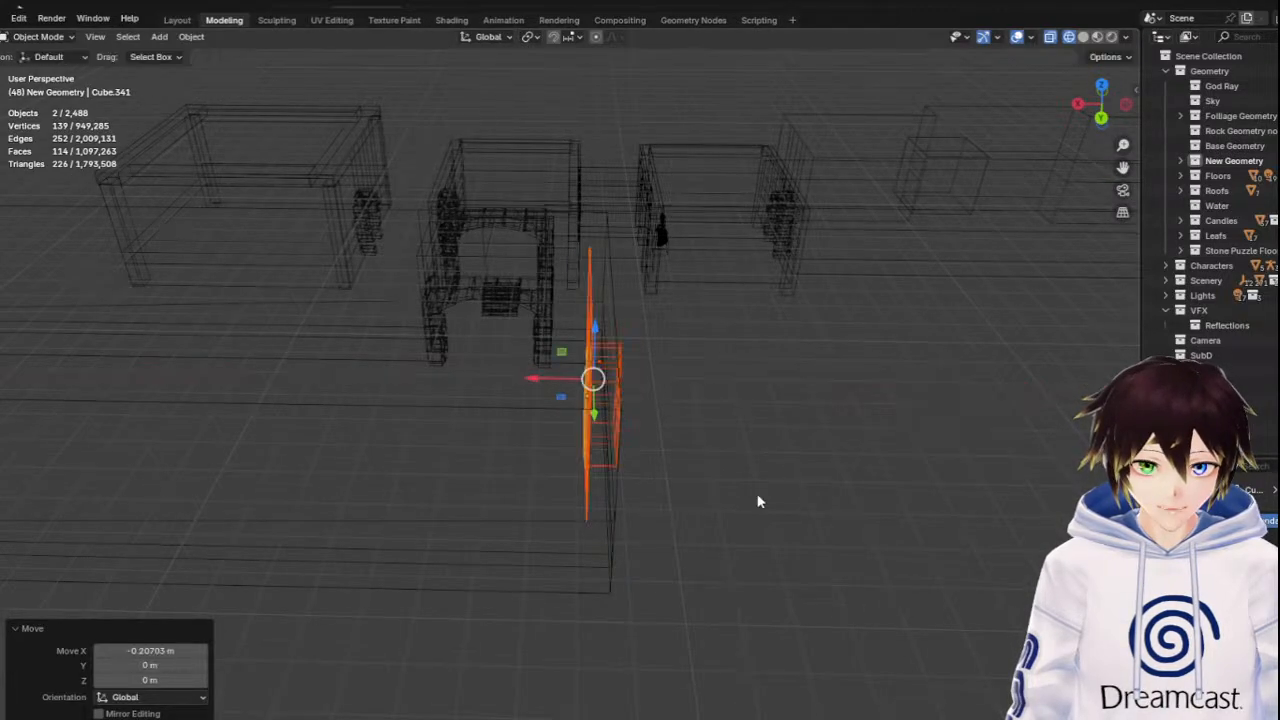
left_click(758, 502)
In the detailed brick chamber, show solid shading and delete the jagged beam above the arched alcove wall
middle_click_drag(637, 420, 646, 388)
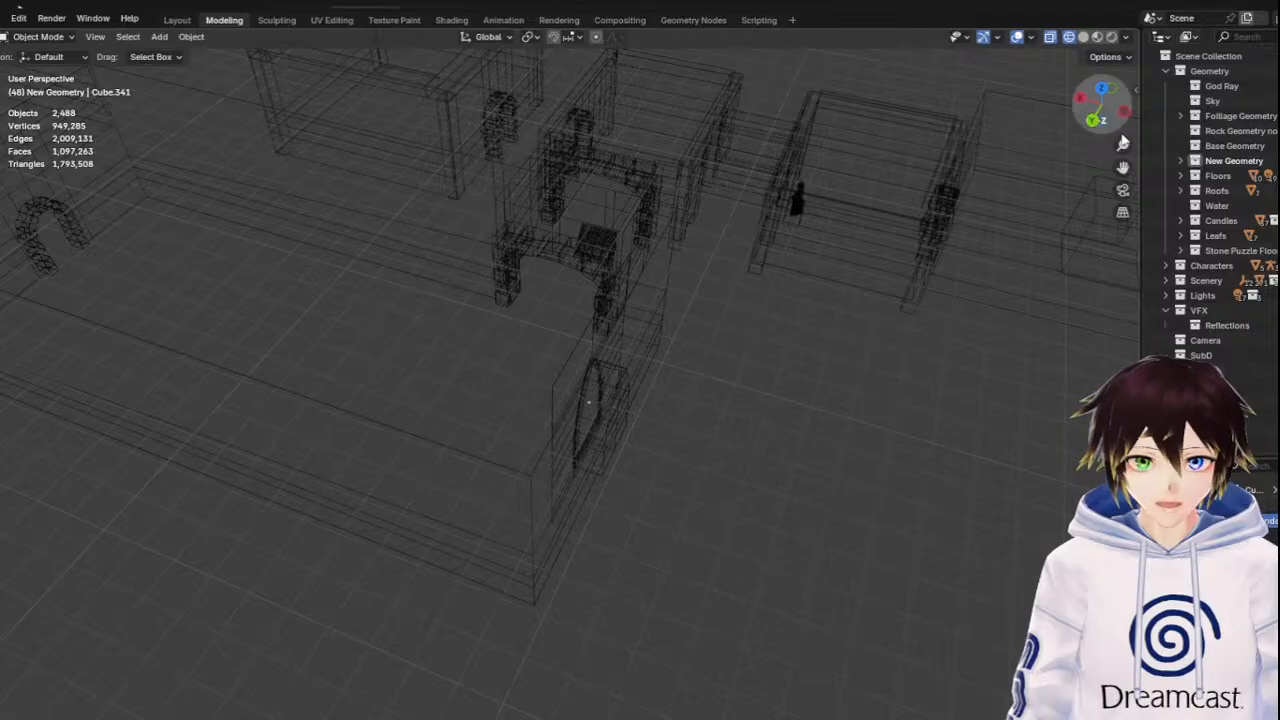
left_click_drag(1123, 168, 20, 50)
scroll(988, 312, "down", 5)
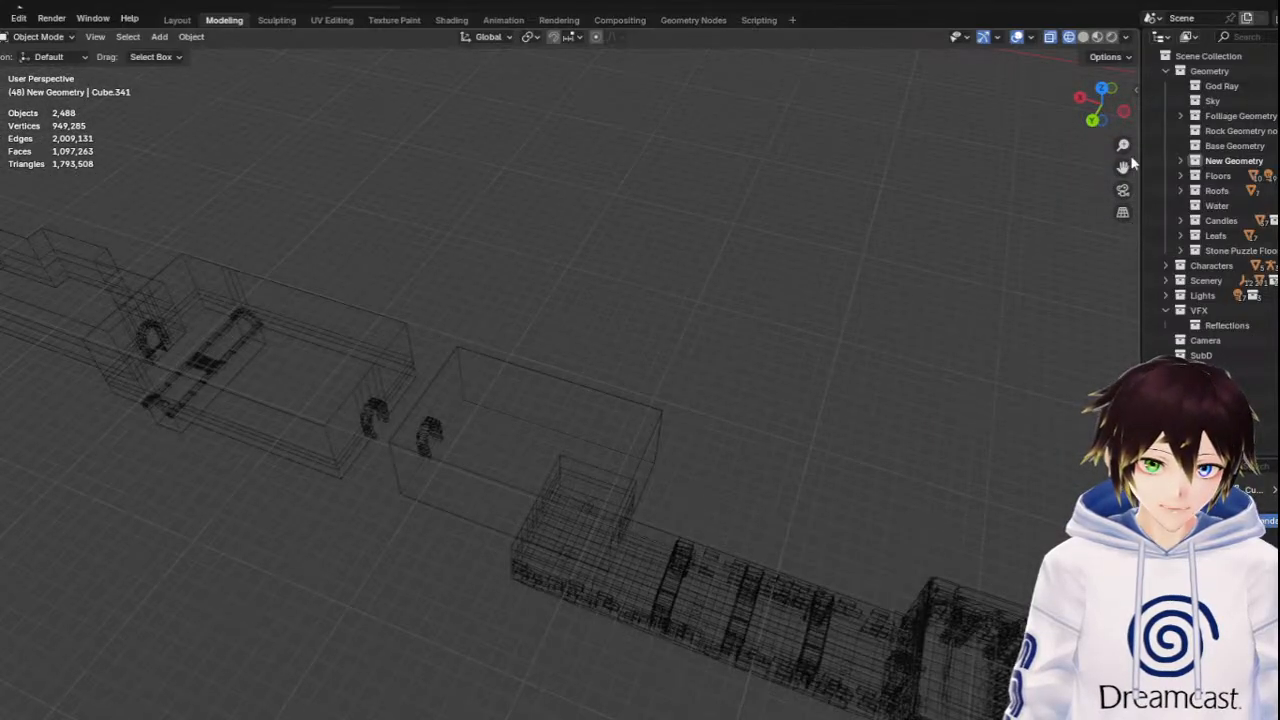
left_click_drag(1125, 166, 665, 8)
scroll(746, 390, "up", 4)
scroll(706, 404, "up", 4)
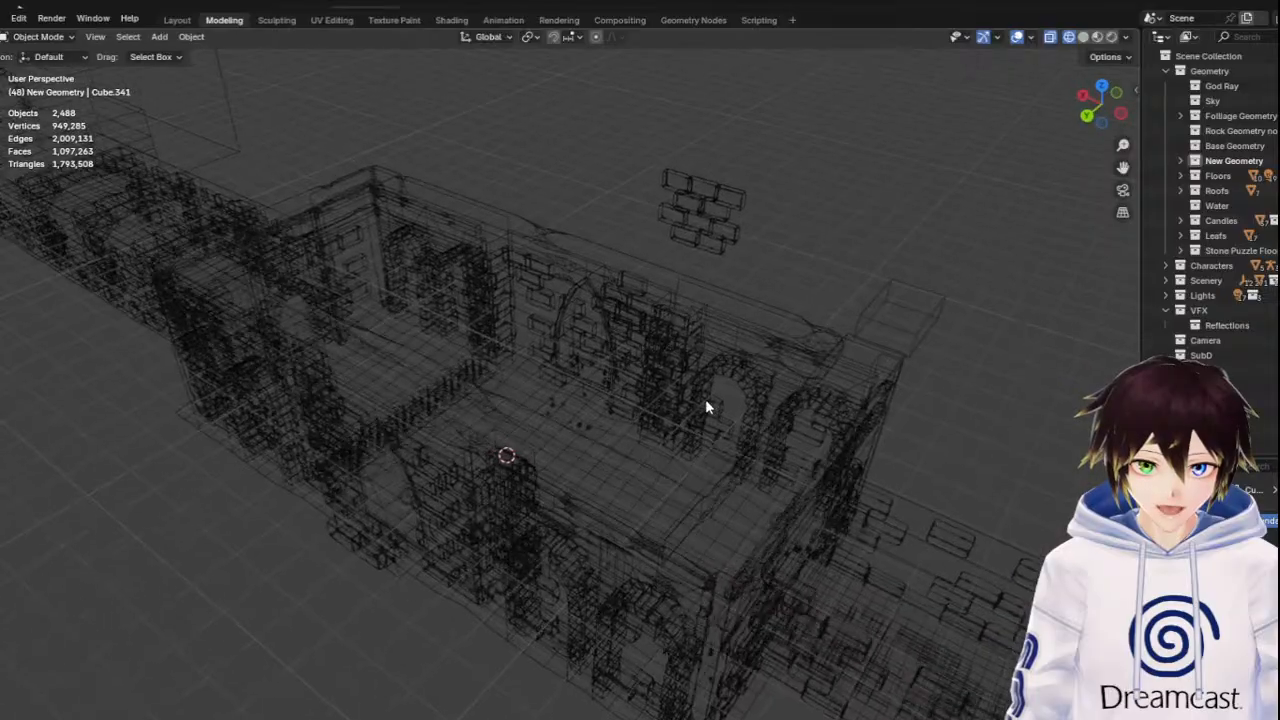
scroll(664, 320, "up", 3)
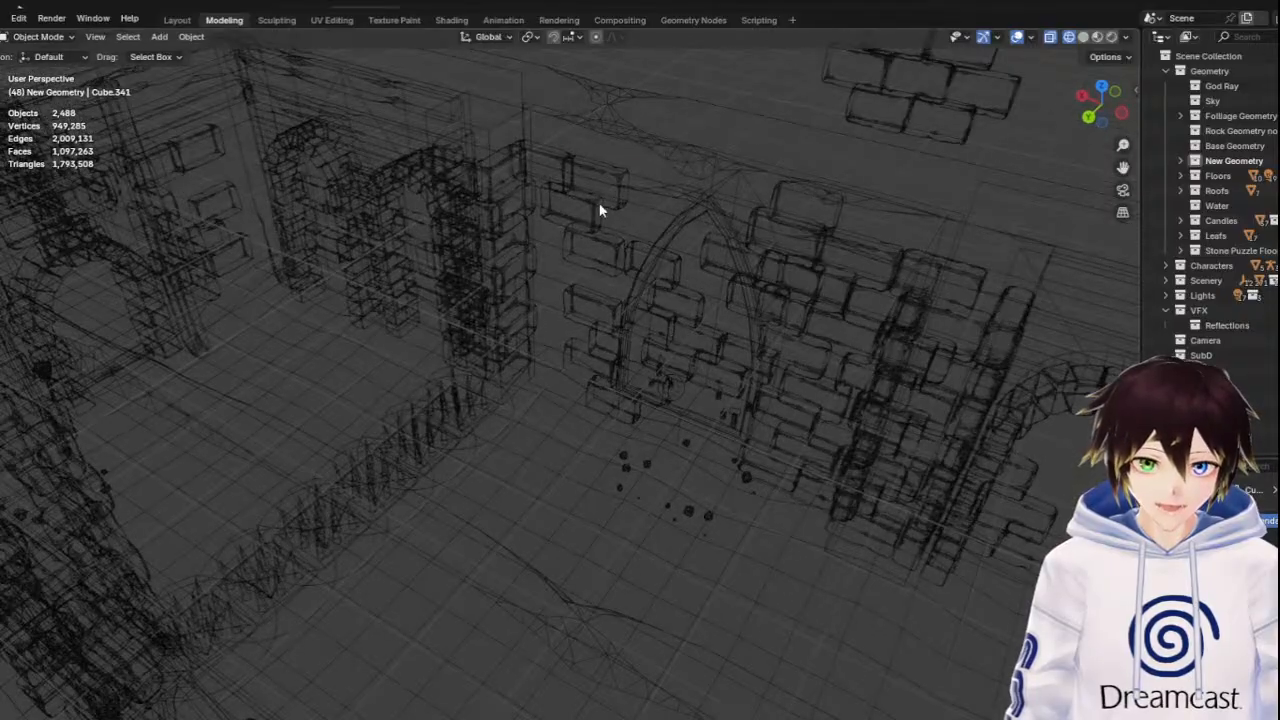
left_click(600, 208)
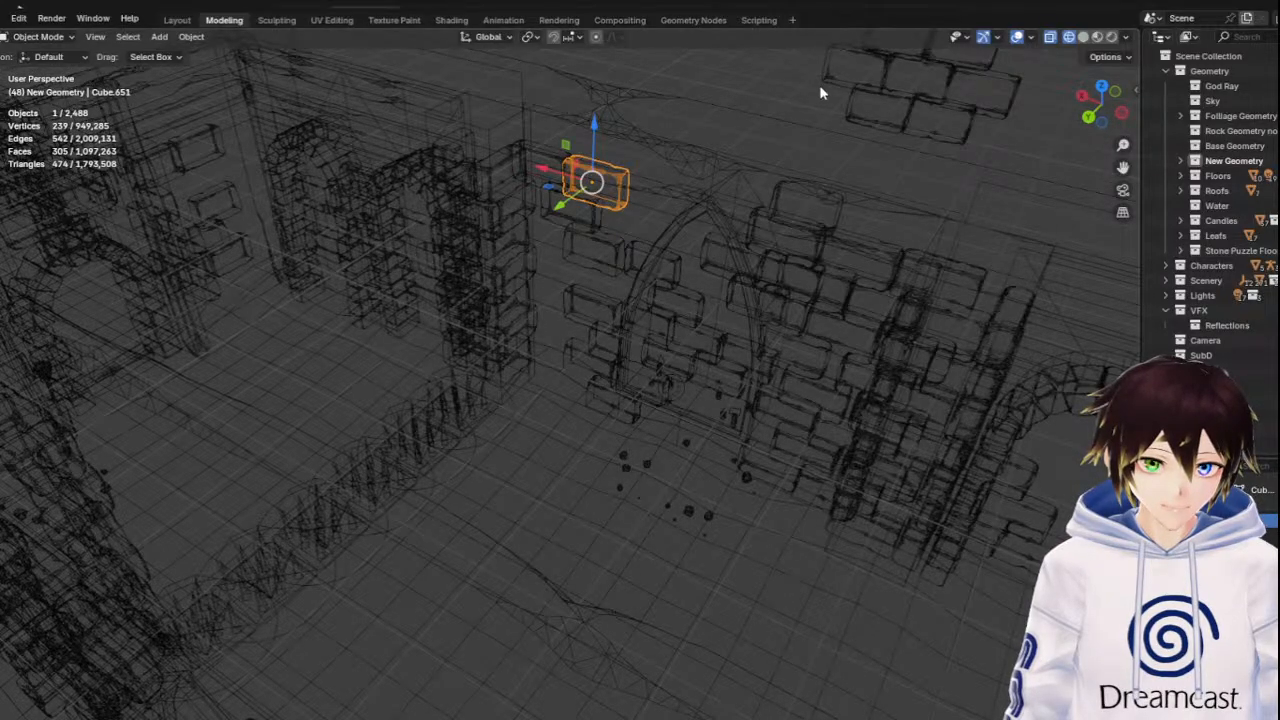
left_click(1083, 38)
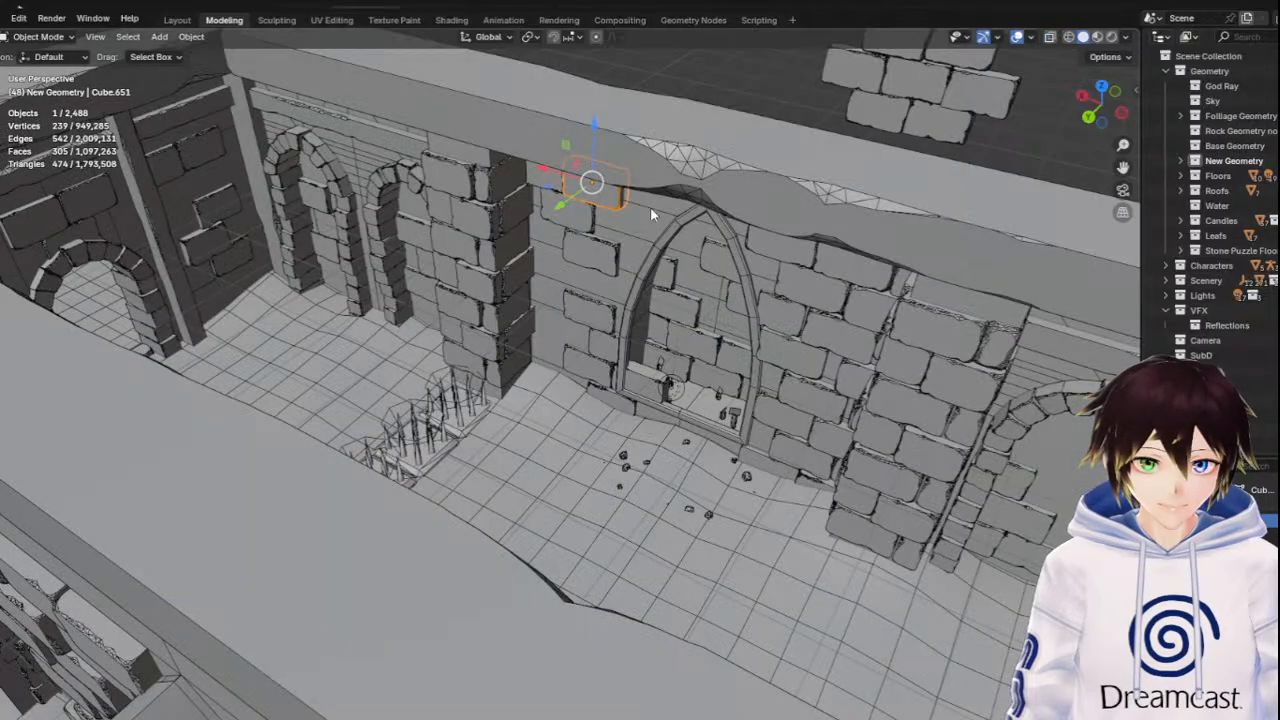
middle_click_drag(650, 207, 634, 204)
left_click(640, 148)
key("Delete")
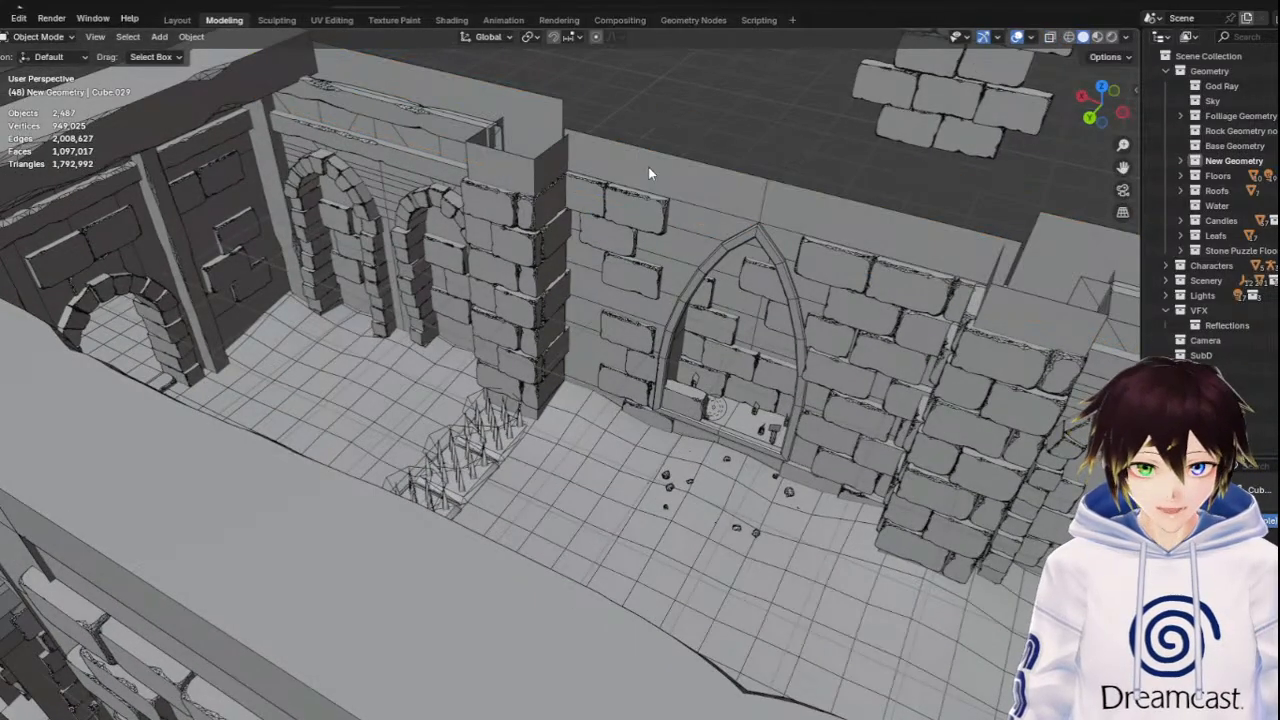
Delete the arched wall section and its stonework between the chamber's corner beam and the brick pillar
left_click(549, 163)
middle_click_drag(441, 150, 585, 168)
left_click_drag(548, 77, 673, 349)
key("Delete")
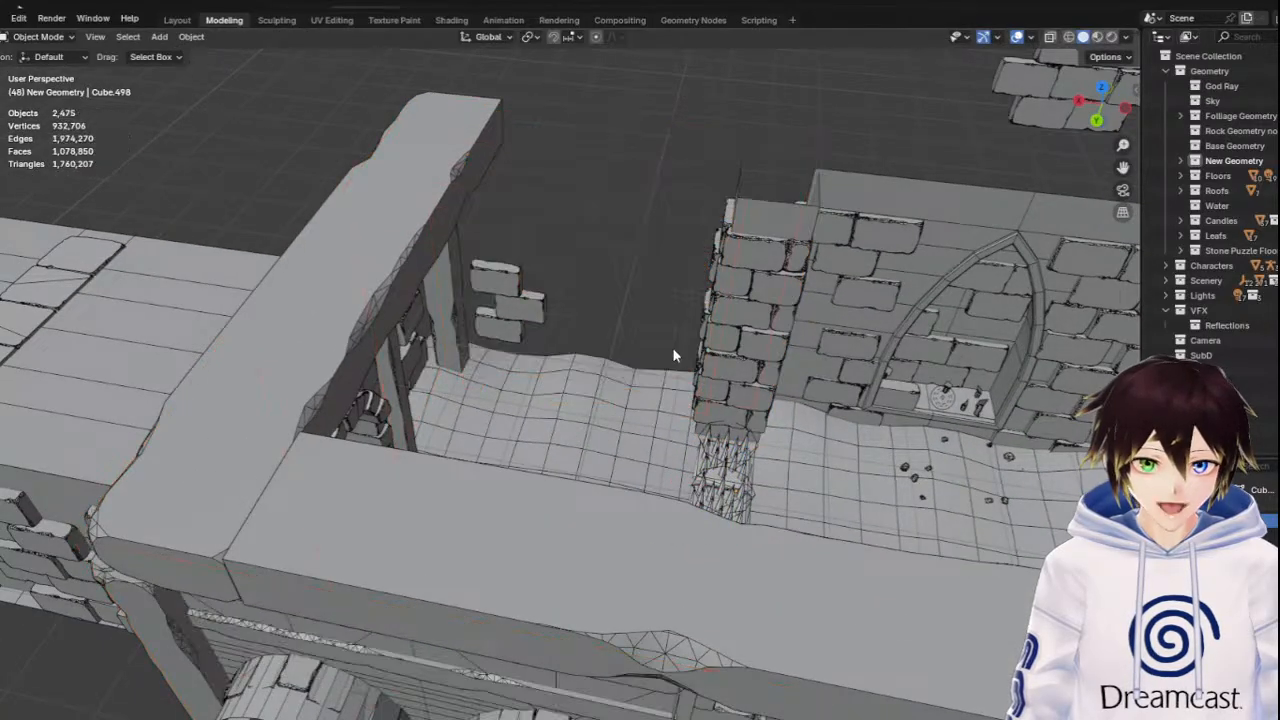
Delete the floating brick cluster behind the chamber, the pointed-arch window wall between the pillars and the uneven floor
middle_click_drag(672, 347, 591, 420)
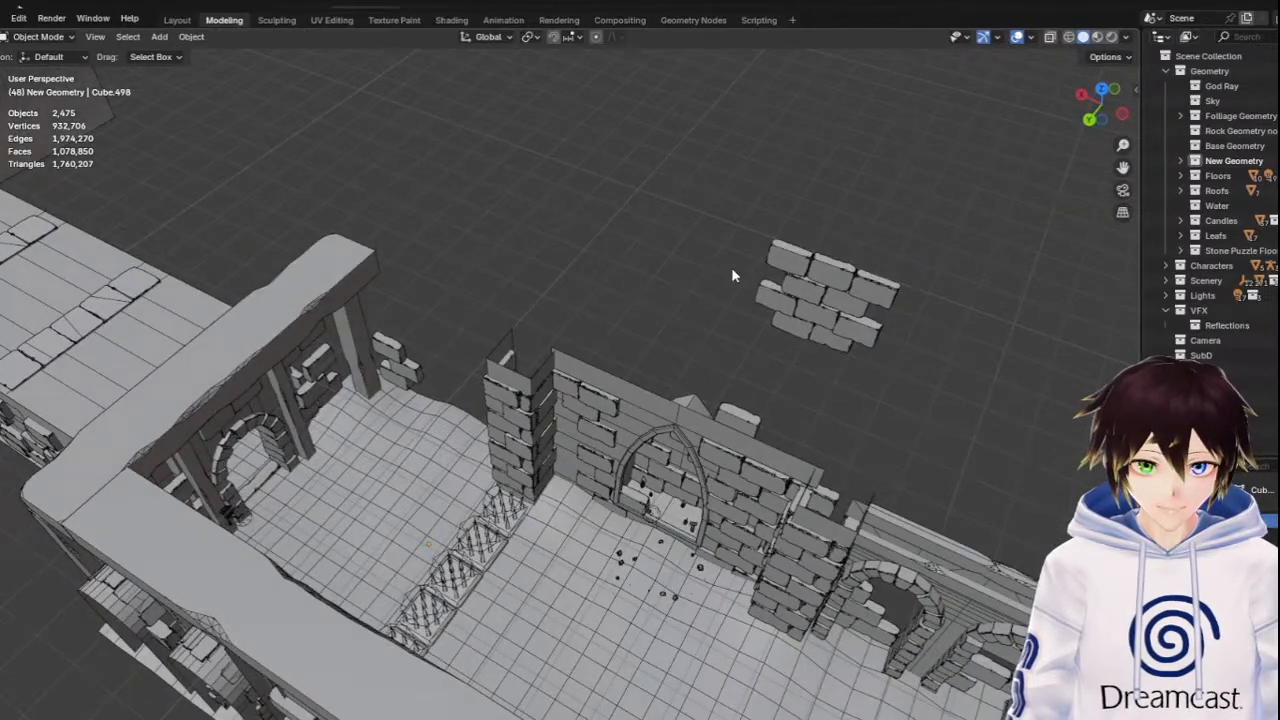
left_click_drag(698, 202, 946, 374)
key("Delete")
middle_click_drag(946, 374, 840, 548)
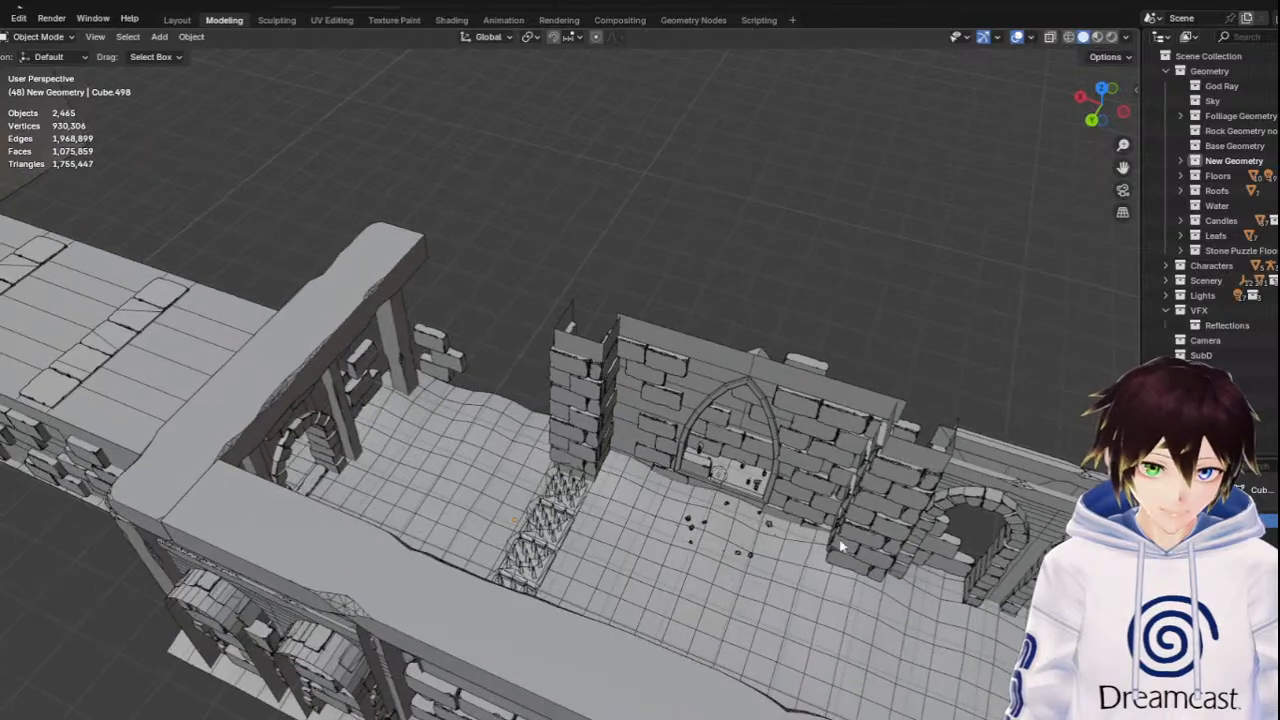
left_click_drag(806, 438, 675, 322)
key("Delete")
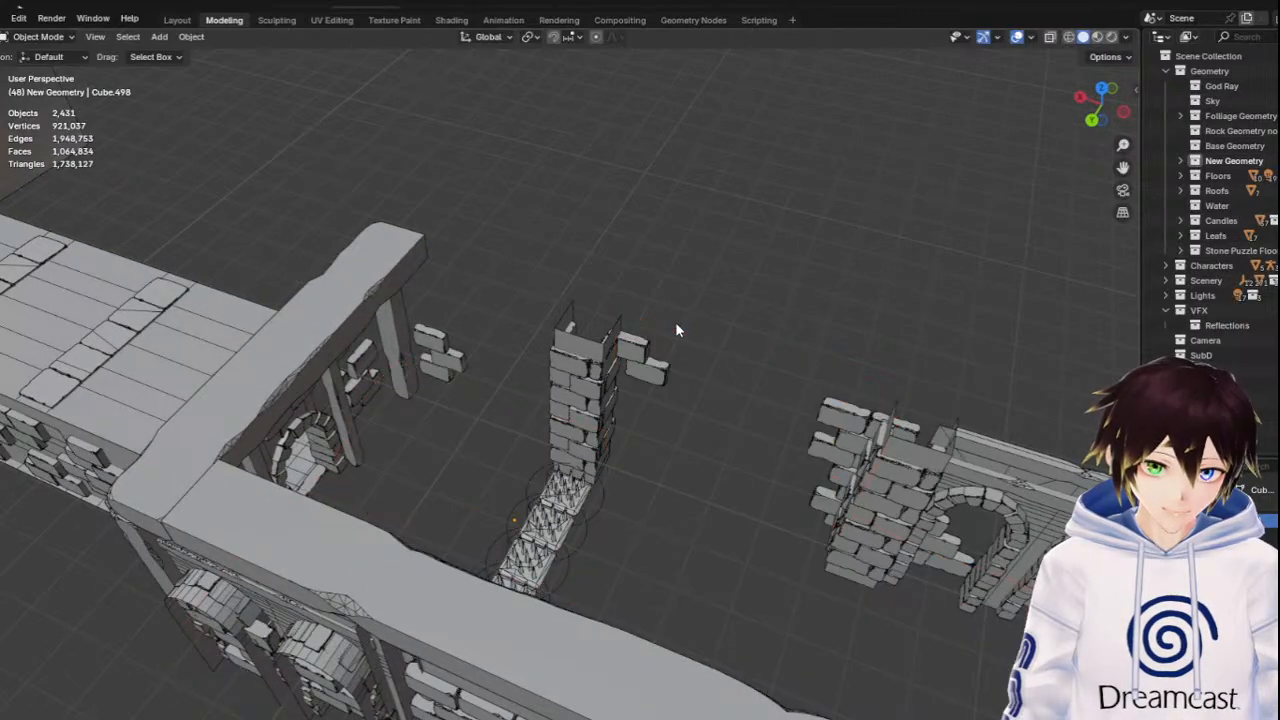
Delete the row of spike traps across the chamber floor, including the leftover tile and spikes beside the brick pillar
middle_click_drag(677, 330, 478, 580)
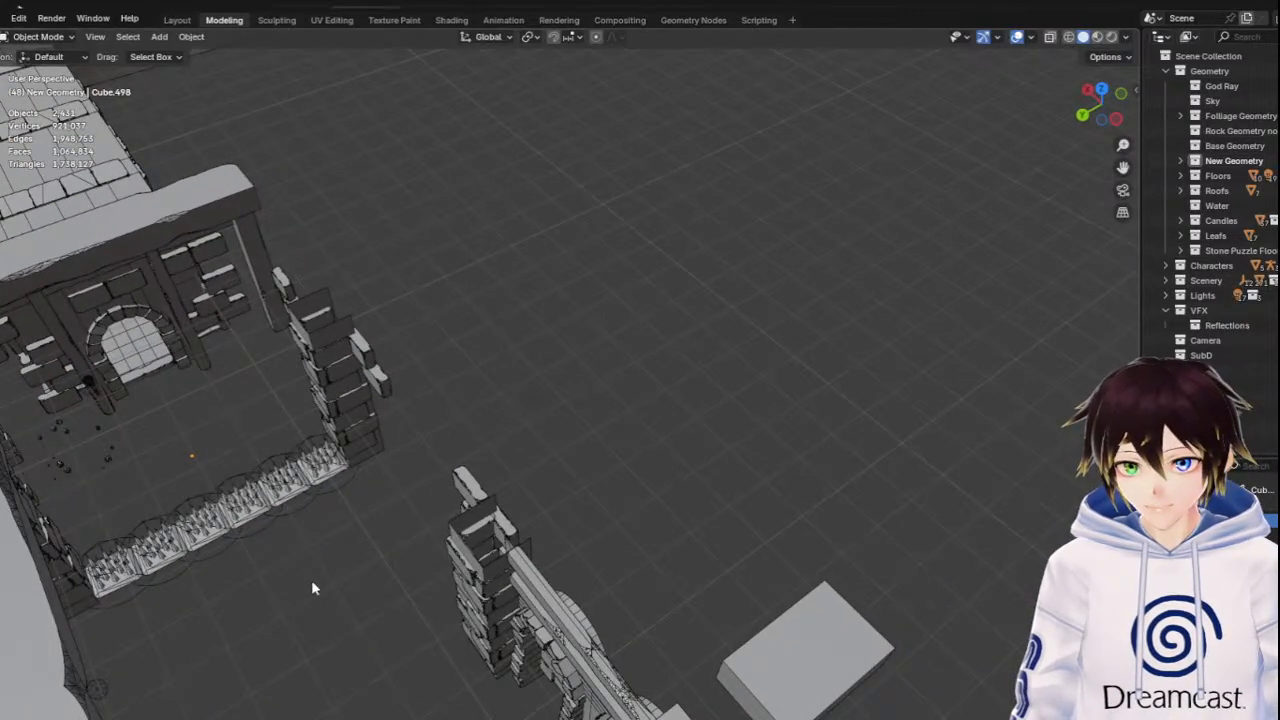
left_click_drag(360, 606, 129, 500)
key("Delete")
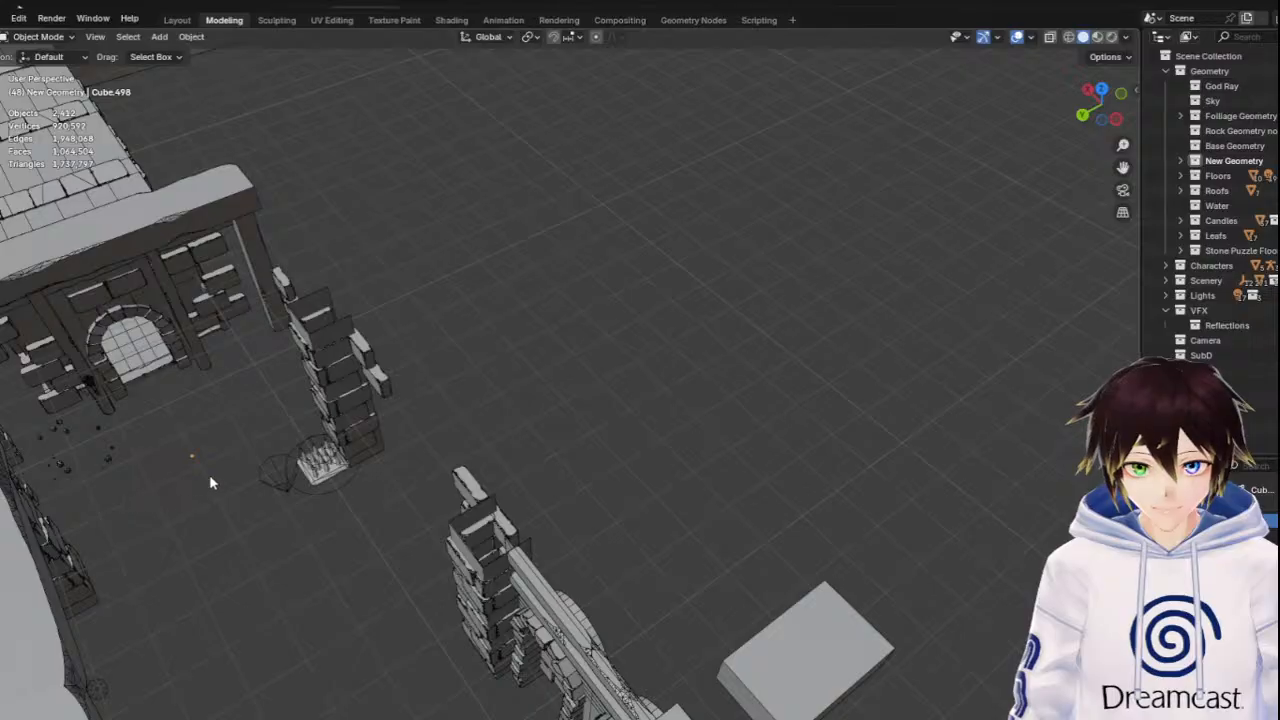
left_click_drag(213, 466, 308, 528)
key("Delete")
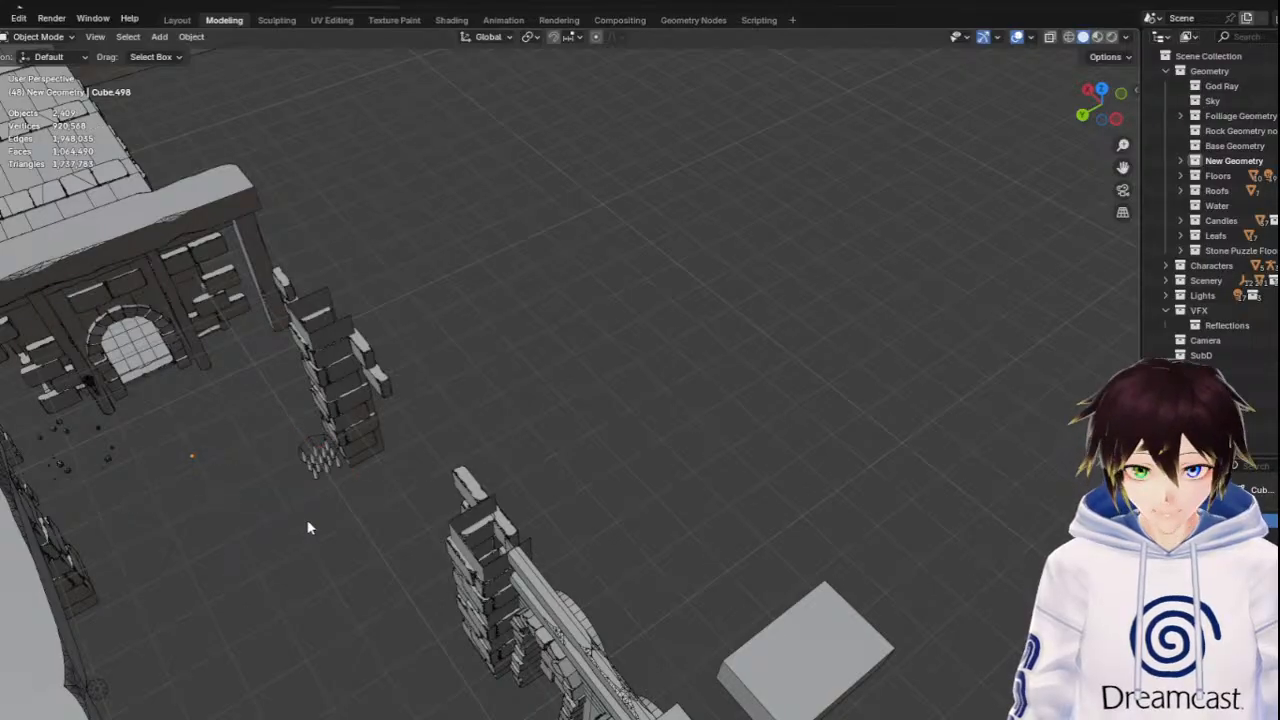
left_click_drag(311, 476, 314, 477)
key("Delete")
middle_click_drag(314, 477, 367, 470)
Delete the leftover wall bricks sticking out between the two brick pillars
left_click_drag(753, 425, 628, 338)
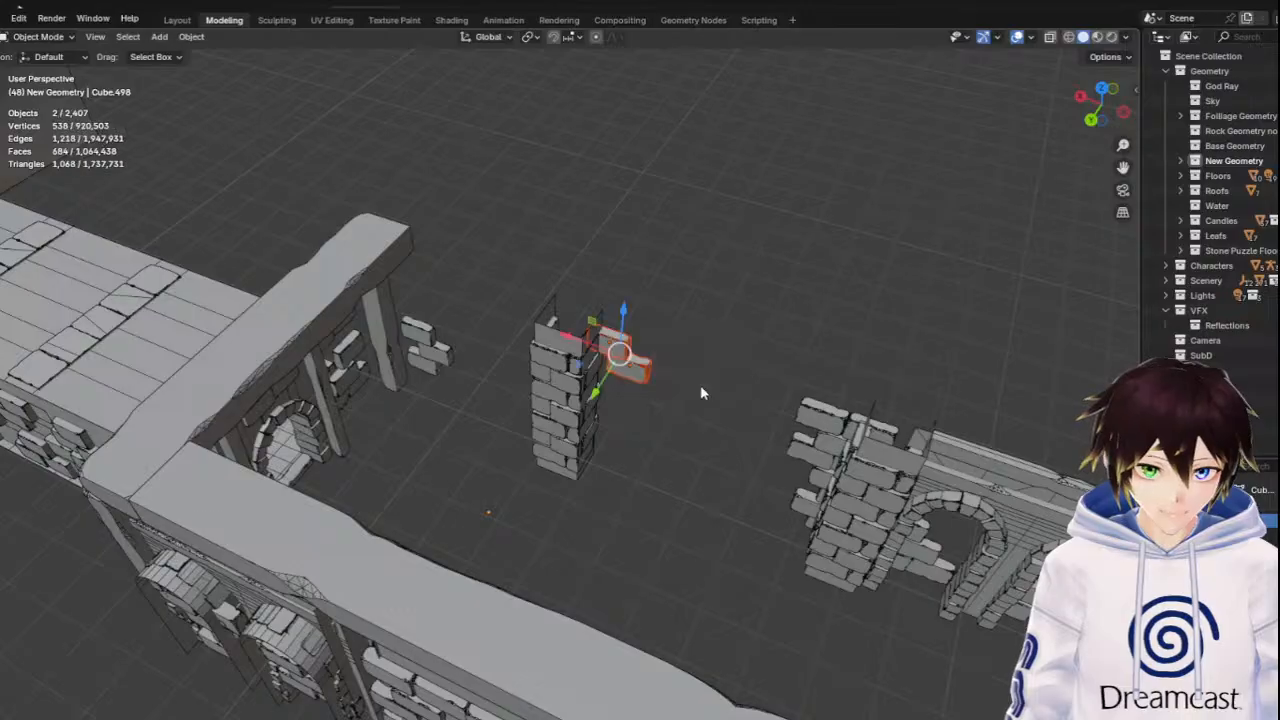
key("Delete")
left_click_drag(738, 360, 850, 460)
key("Delete")
middle_click_drag(850, 460, 770, 465)
left_click(603, 508)
middle_click_drag(603, 508, 660, 506)
key("Delete")
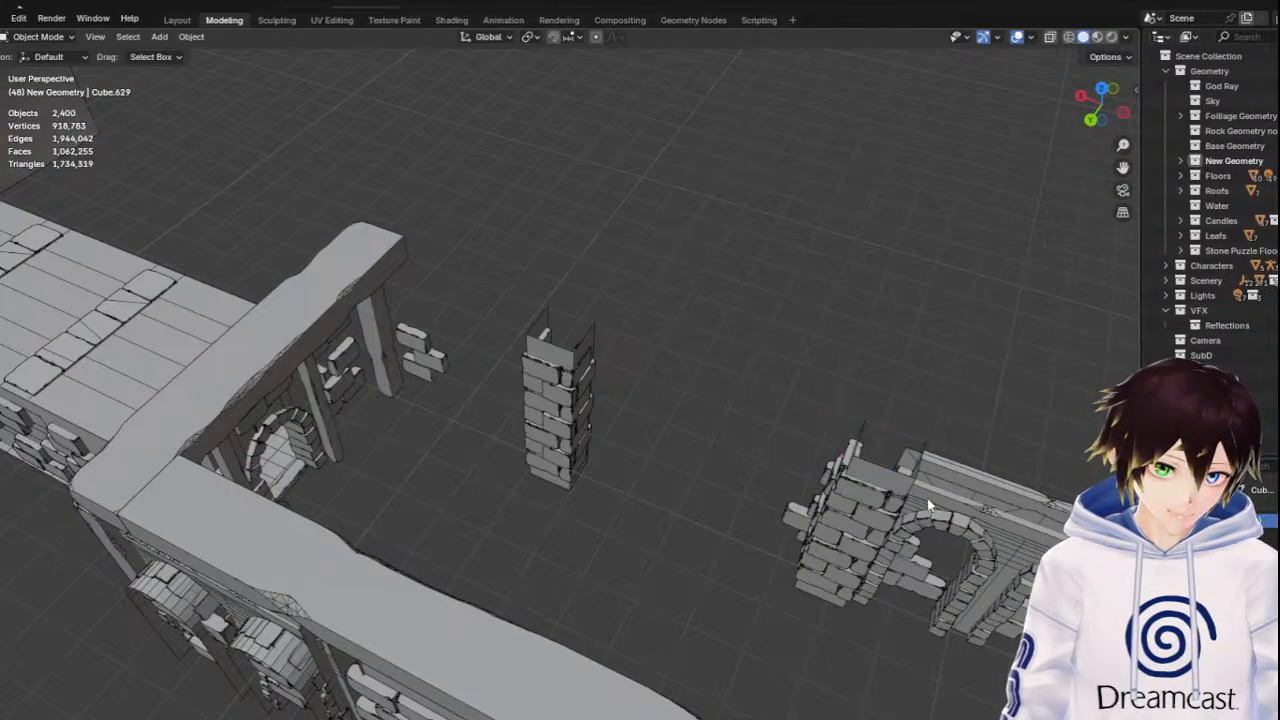
Delete the double-arched wall section beyond the far brick pillar, along with its remaining loose bricks
middle_click_drag(928, 507, 913, 495)
left_click_drag(880, 402, 994, 514)
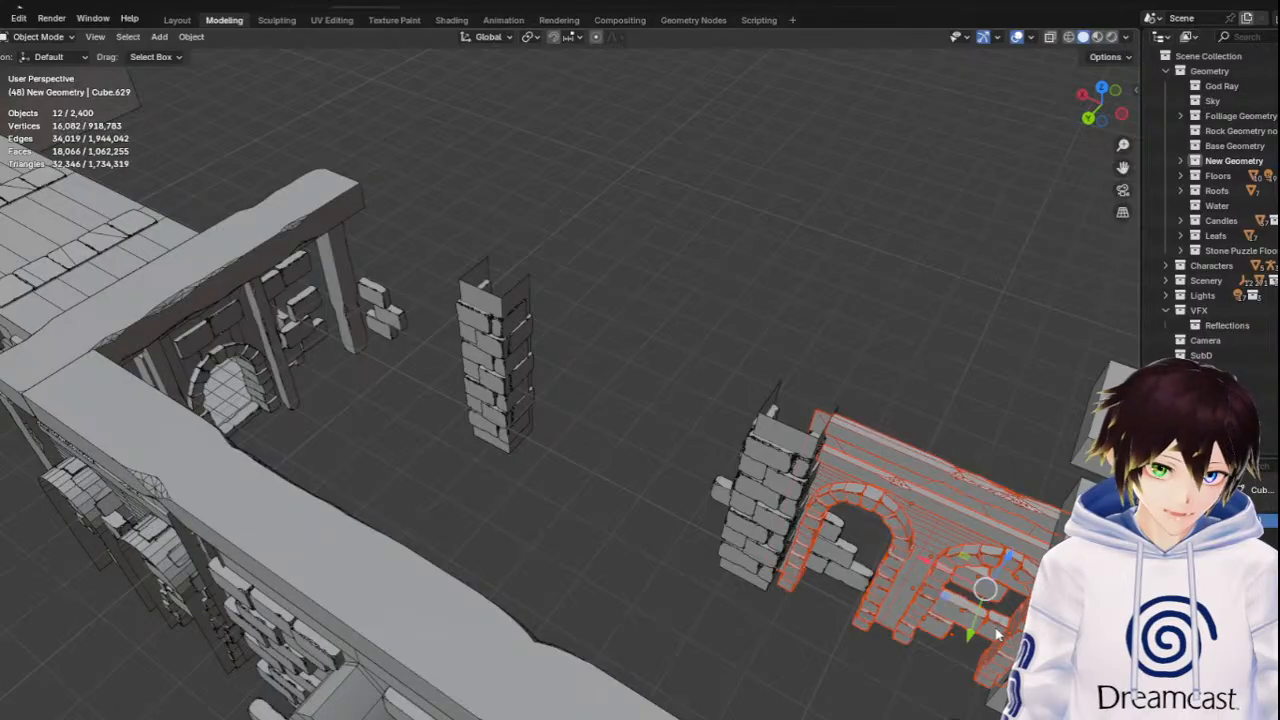
key("Delete")
left_click_drag(916, 624, 810, 528)
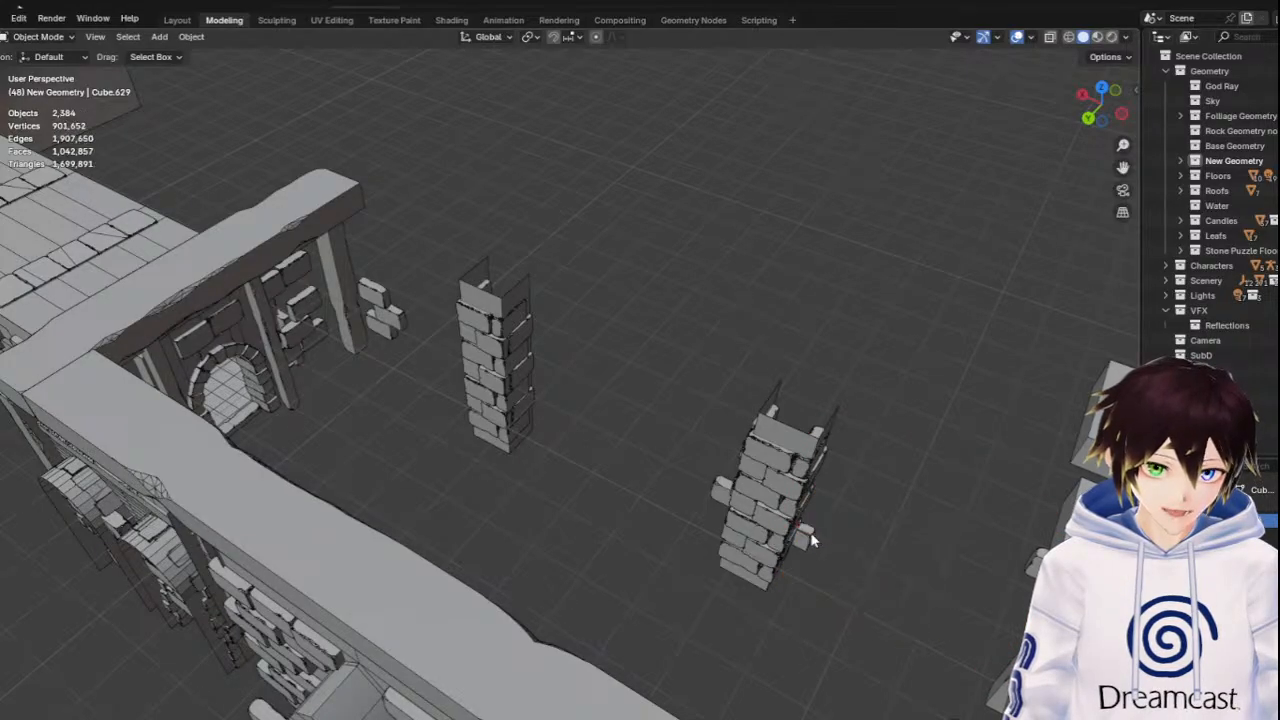
key("Delete")
middle_click_drag(805, 535, 827, 552)
left_click(832, 497)
key("Delete")
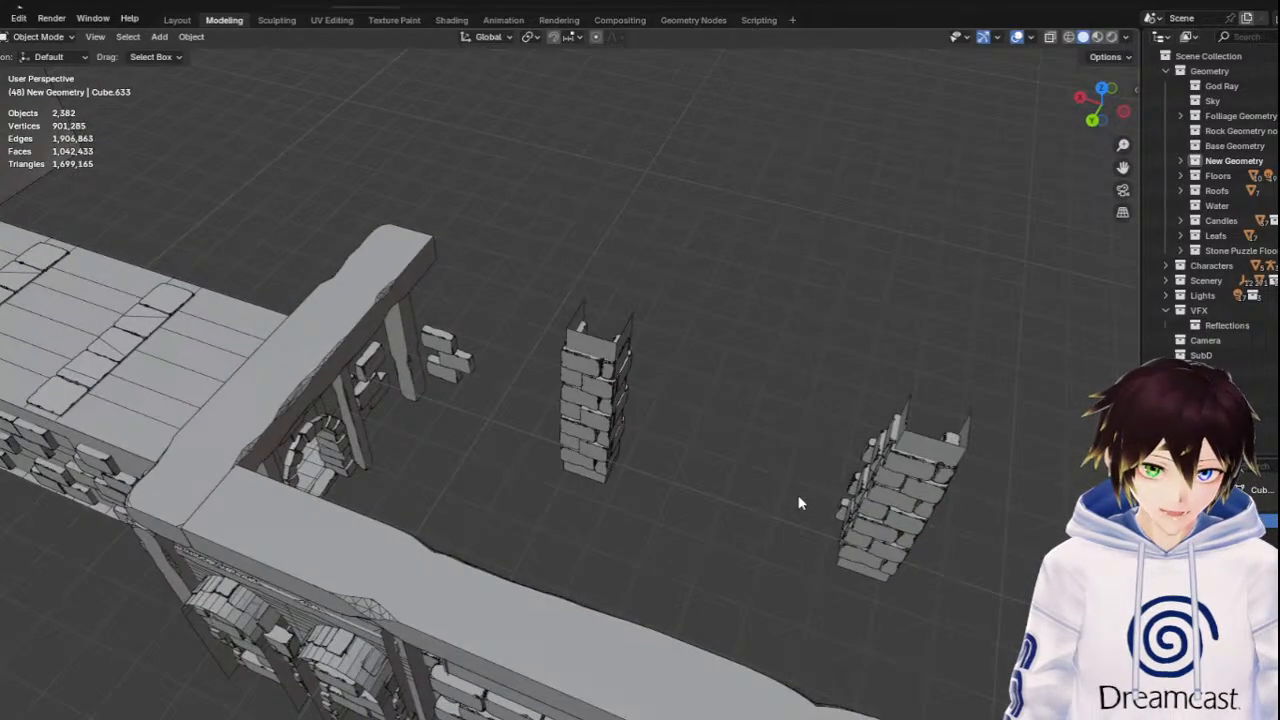
Delete the three bricks still protruding from the side of the far brick pillar
middle_click_drag(800, 505, 830, 515)
left_click_drag(1123, 168, 472, 59)
middle_click_drag(798, 350, 851, 350)
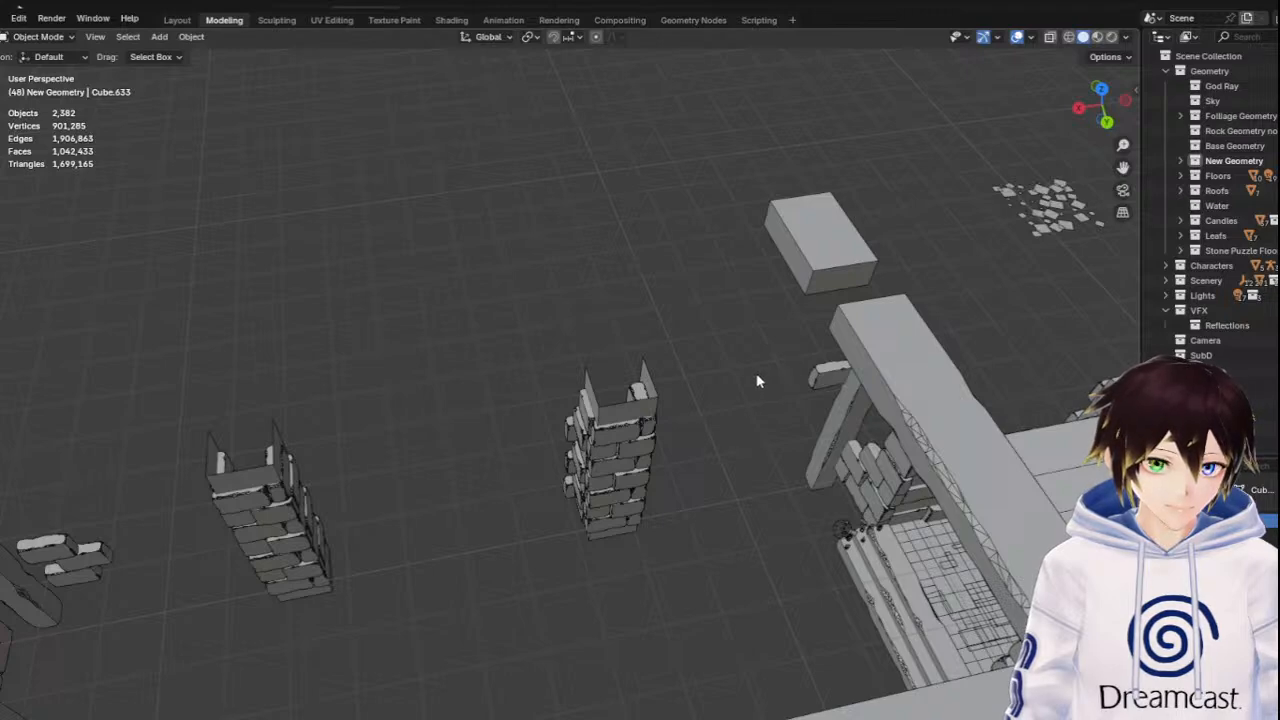
middle_click_drag(767, 377, 850, 373)
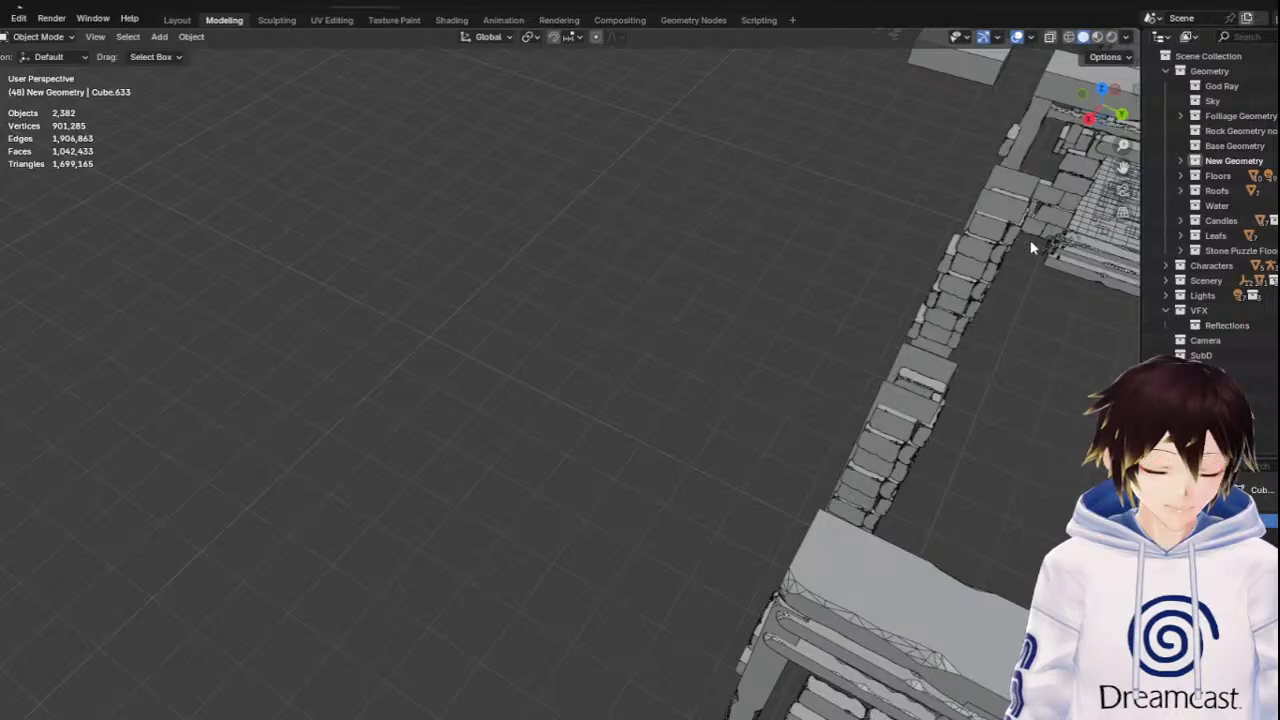
middle_click_drag(1118, 168, 809, 347, "shift")
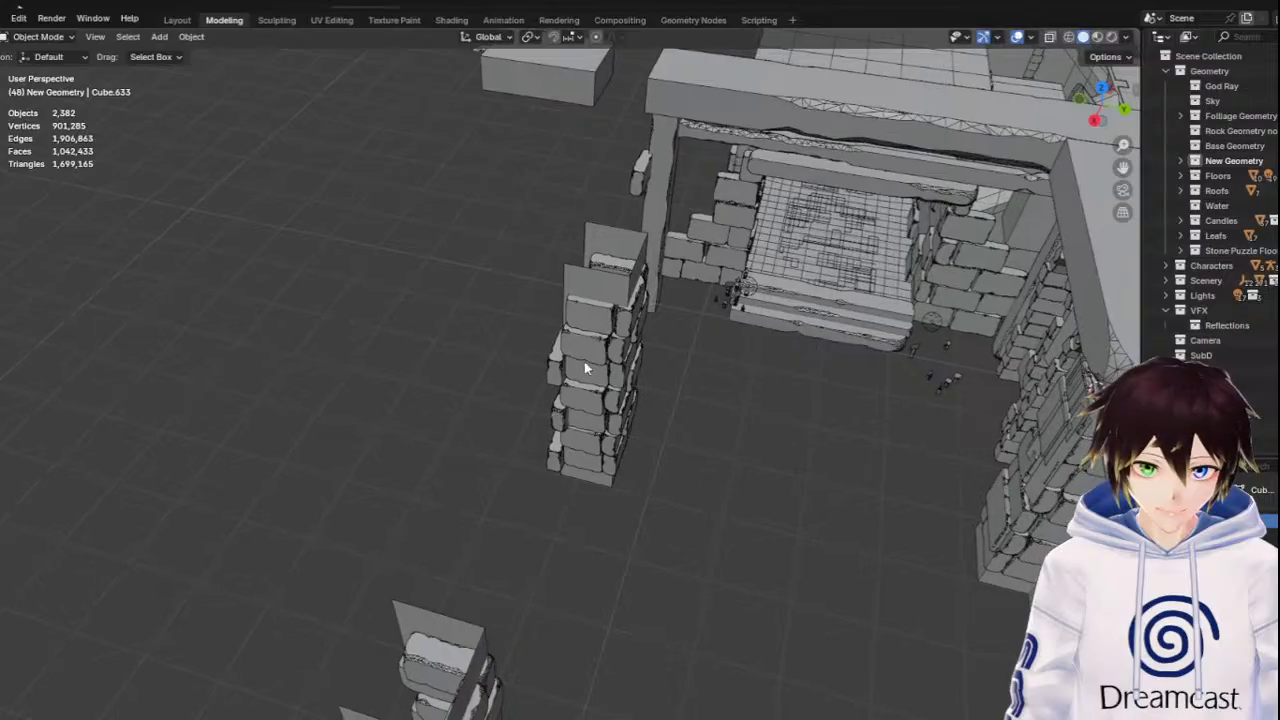
left_click(563, 368)
key("Delete")
left_click(560, 418)
key("Delete")
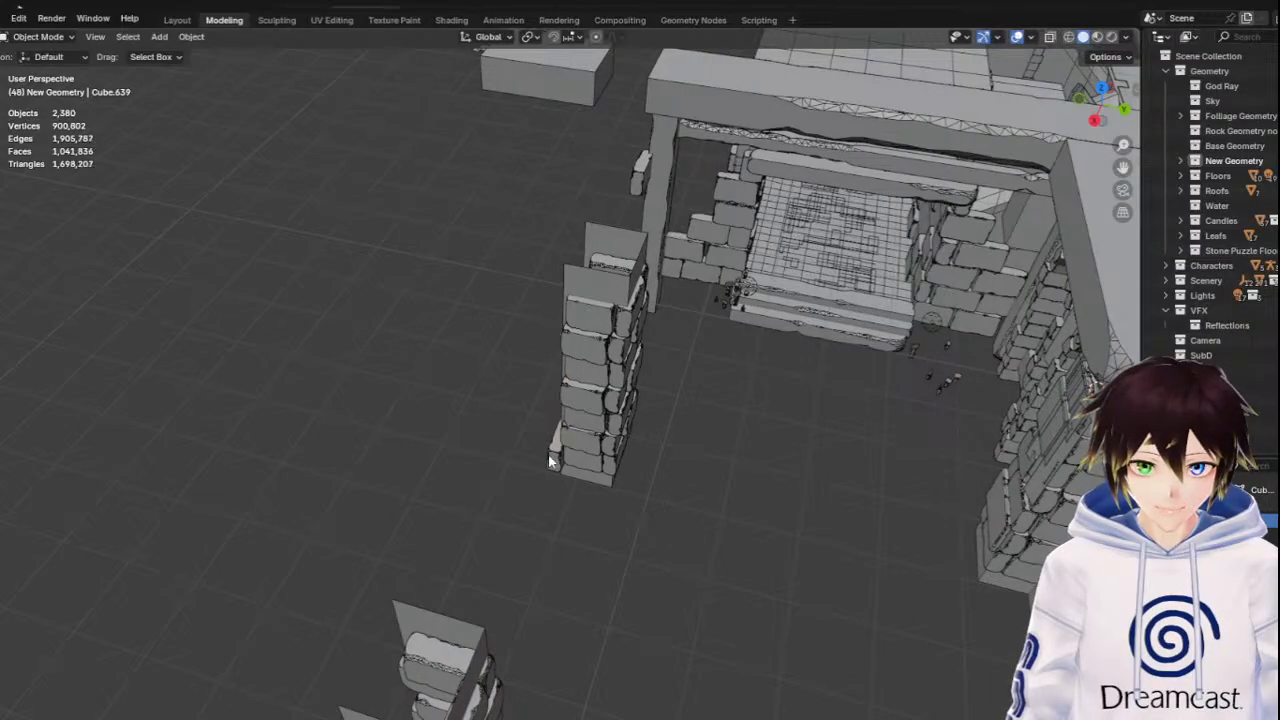
left_click(554, 463)
key("Delete")
Select both freestanding brick pillars and duplicate them in place
middle_click_drag(555, 464, 450, 467)
middle_click_drag(450, 467, 665, 320, "shift")
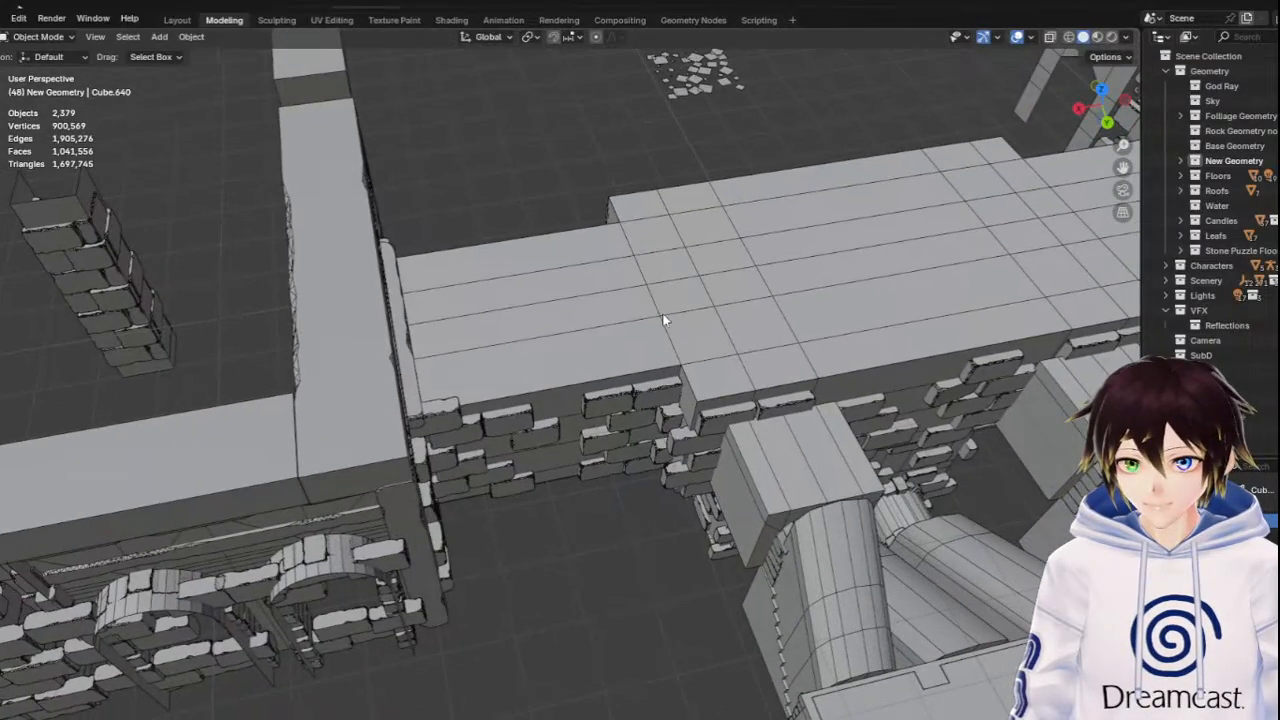
middle_click_drag(1115, 168, 1064, 191, "shift")
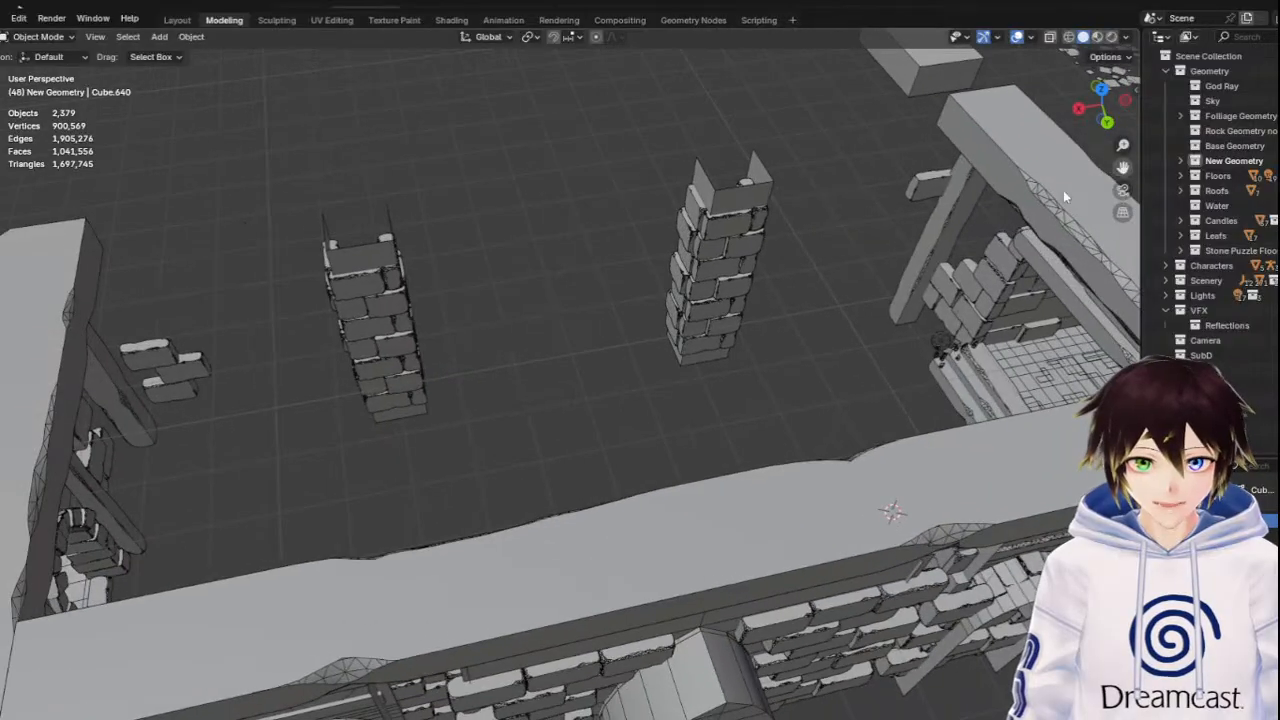
middle_click_drag(630, 240, 460, 294)
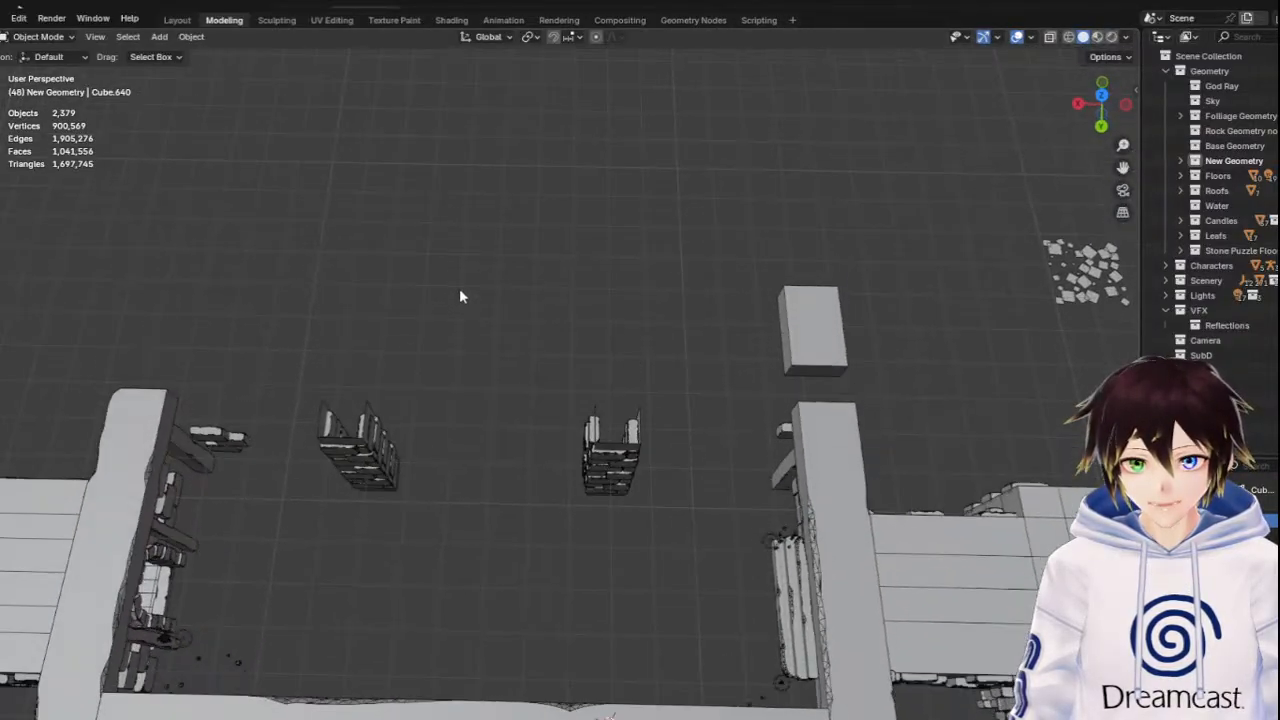
left_click_drag(290, 372, 664, 562)
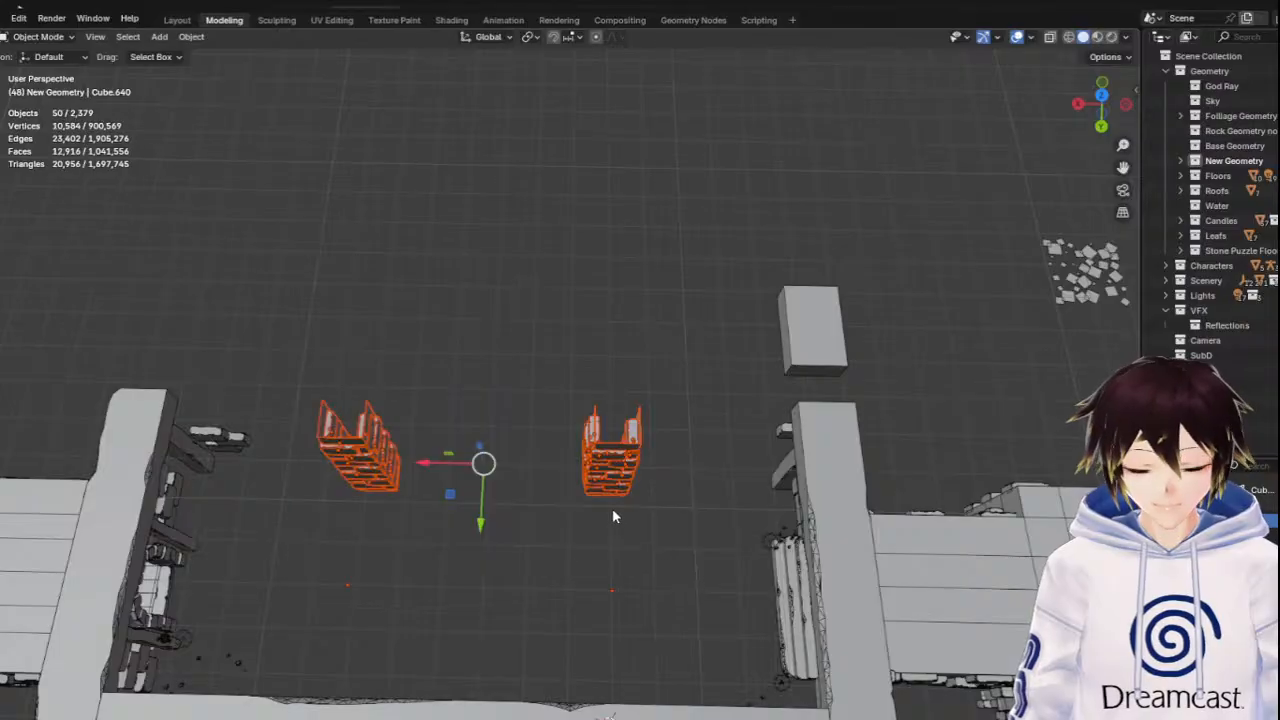
right_click(608, 495)
left_click(607, 486)
right_click(607, 486)
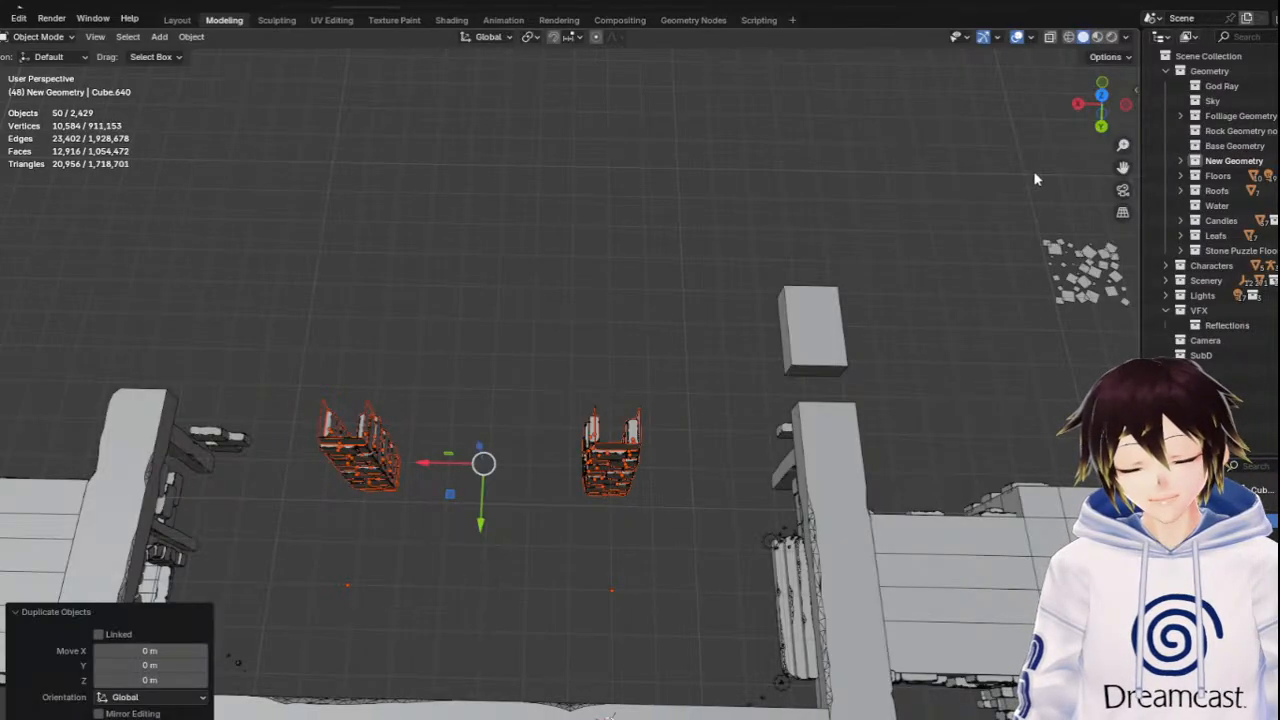
In top view, move the duplicated pillars 45.331 m along X, then 35.733 m along X and 11.665 m along Y
left_click(1096, 97)
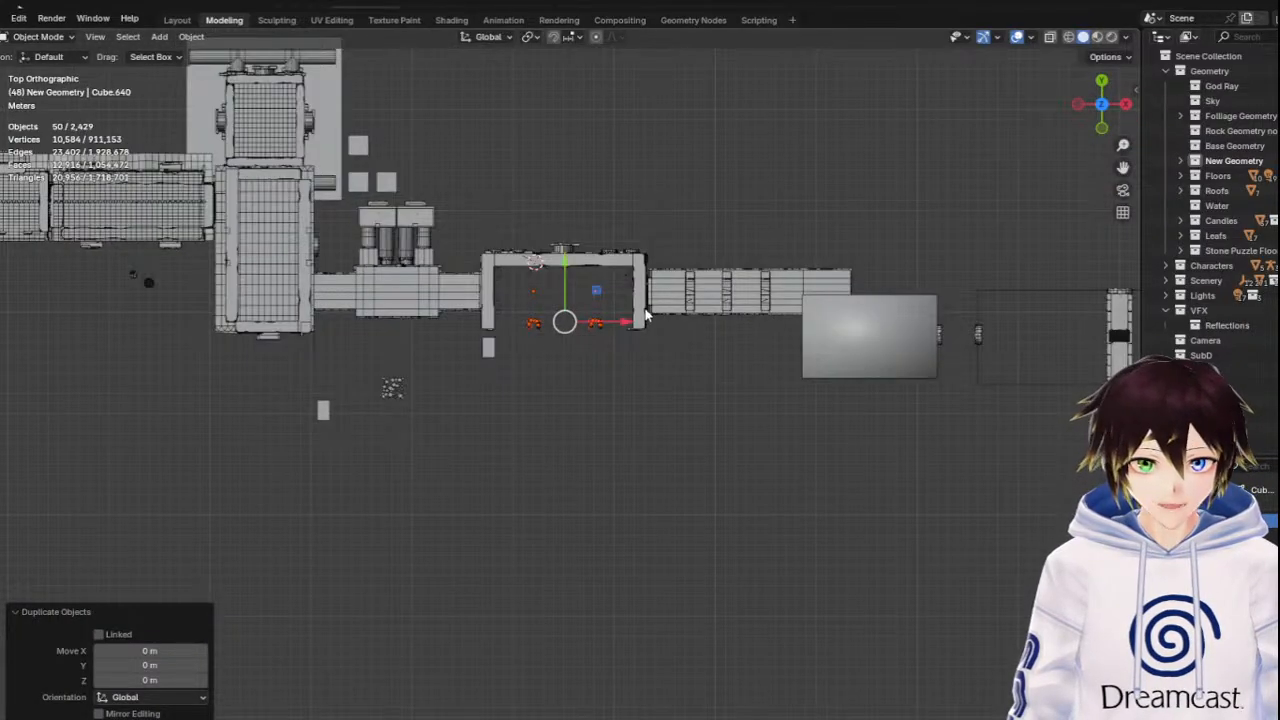
left_click_drag(630, 323, 1089, 323)
left_click_drag(1122, 167, 550, 182)
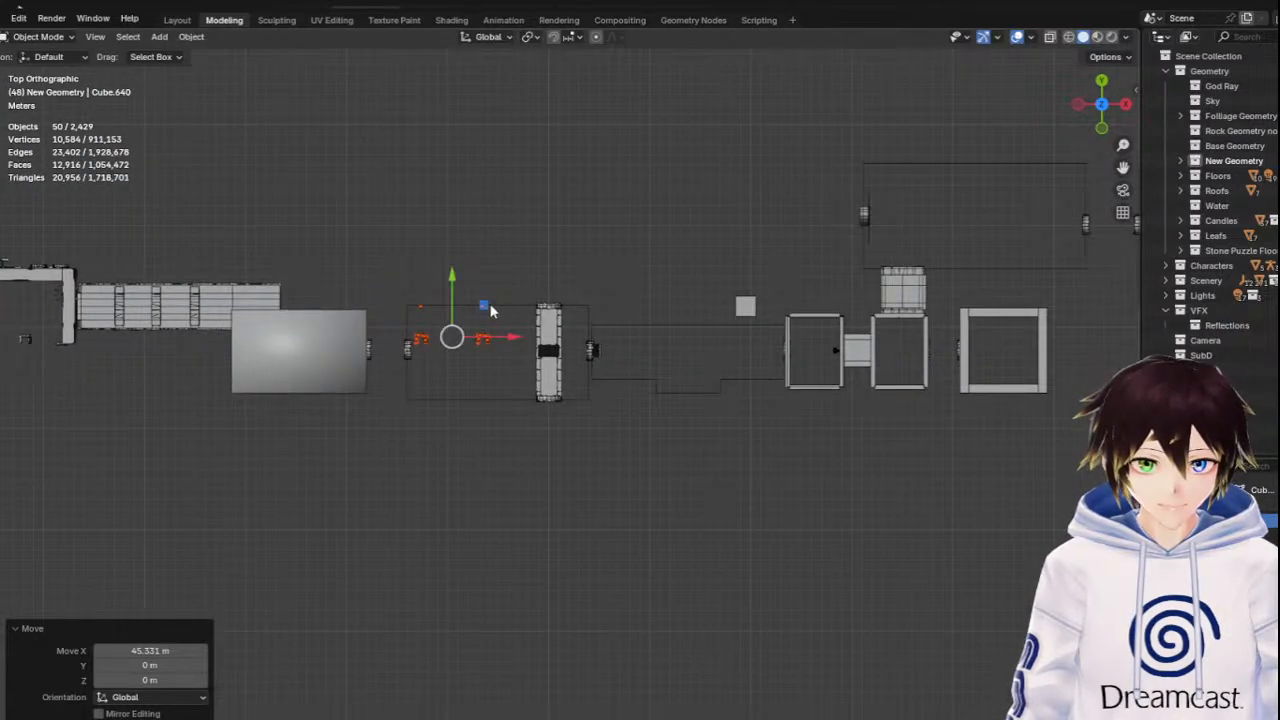
key("g")
left_click(860, 190)
left_click_drag(1125, 165, 865, 296)
scroll(705, 400, "up", 5)
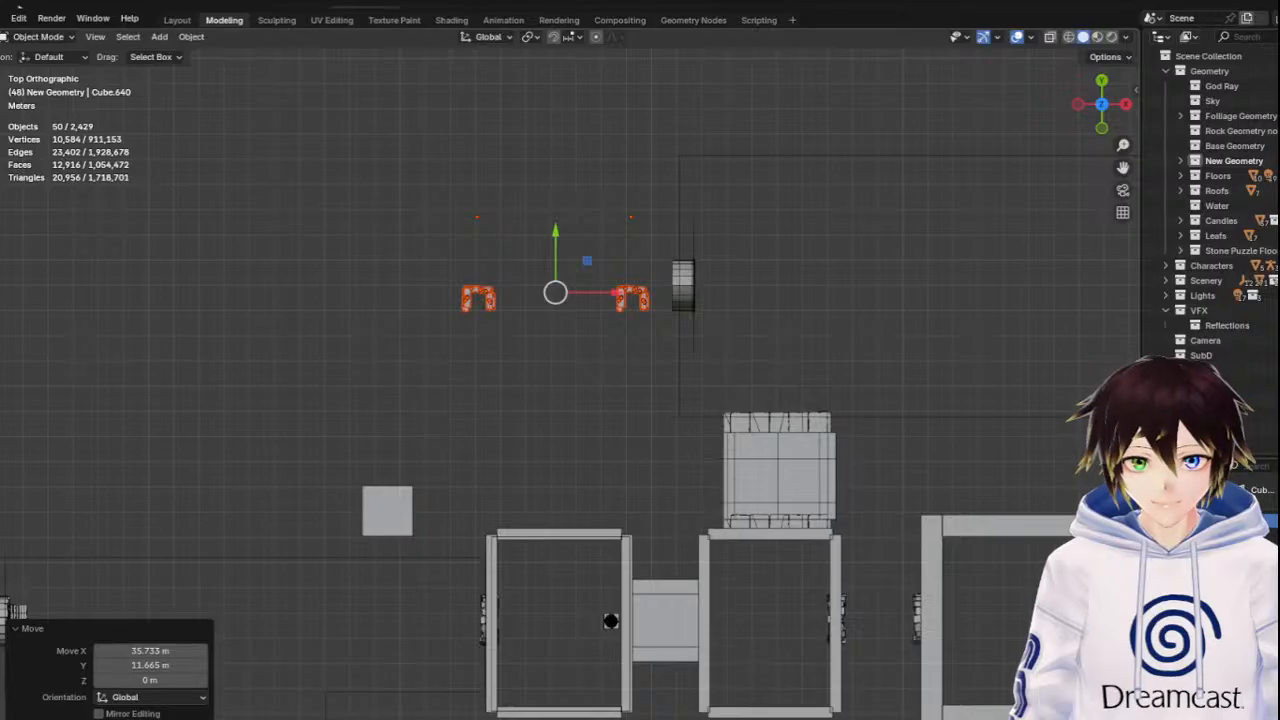
Rotate the duplicated pillars 90° about the Z axis
left_click(0, 160)
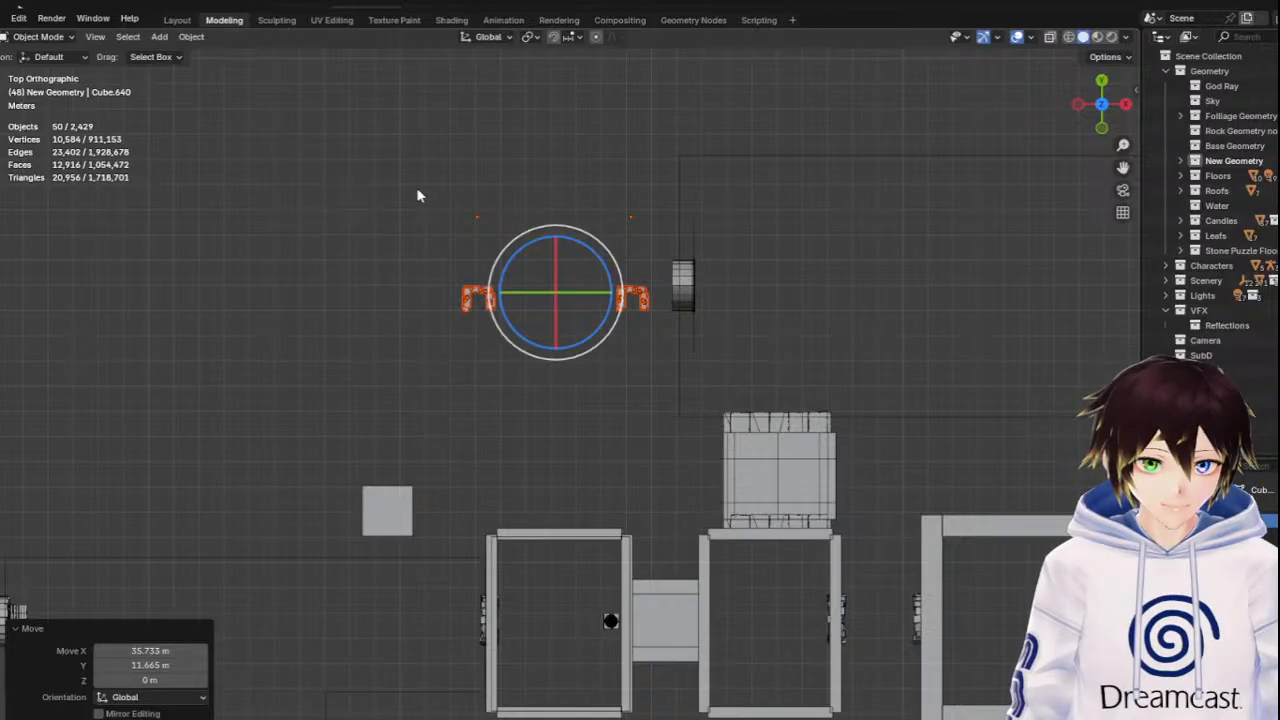
left_click_drag(608, 243, 640, 310)
left_click(185, 663)
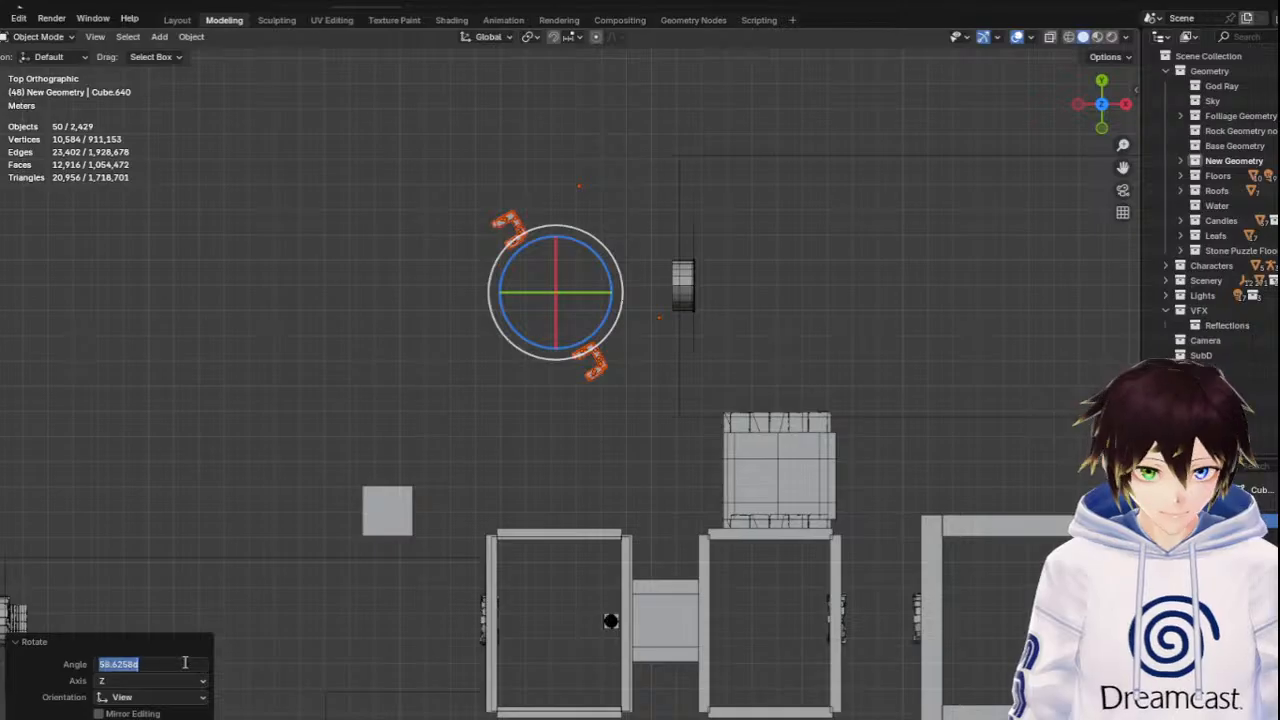
type("90")
key("Return")
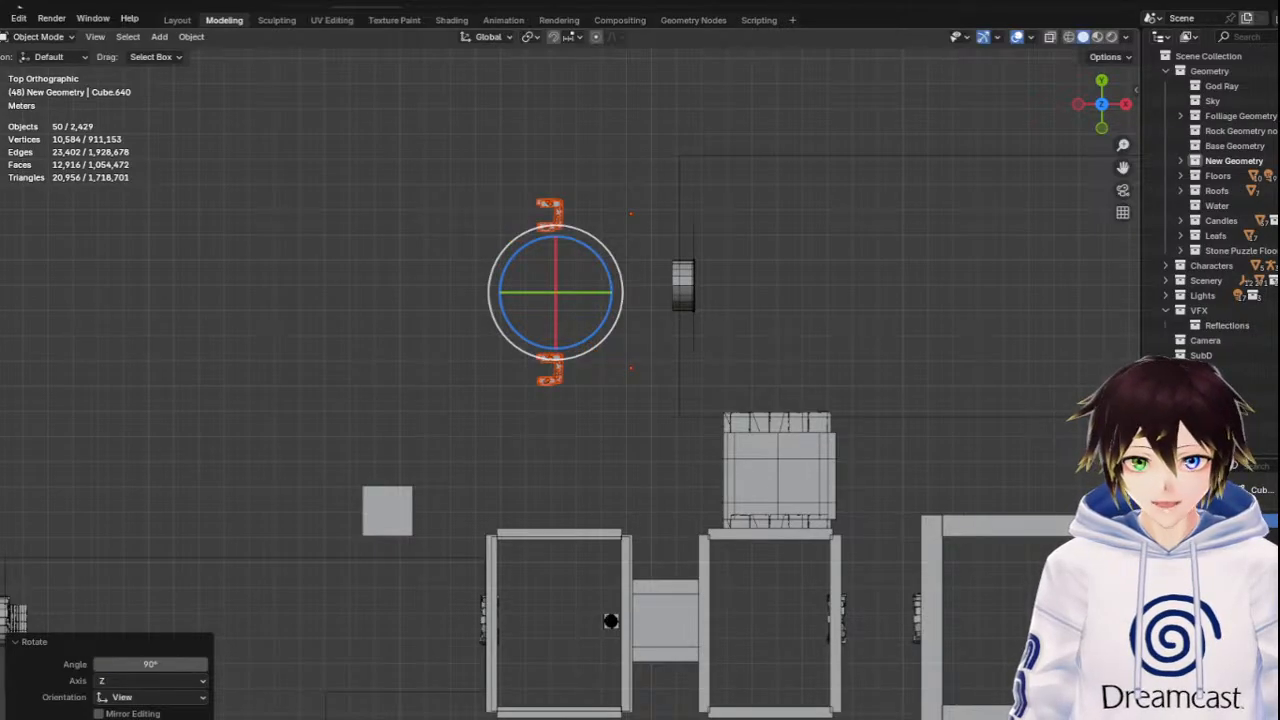
Move the duplicated pillars about 5.37 m along X to the large room's end wall, flanking the arched window
left_click(1, 149)
left_click_drag(612, 298, 749, 296)
middle_click_drag(749, 296, 715, 231)
left_click_drag(1123, 167, 889, 546)
middle_click_drag(686, 305, 697, 272)
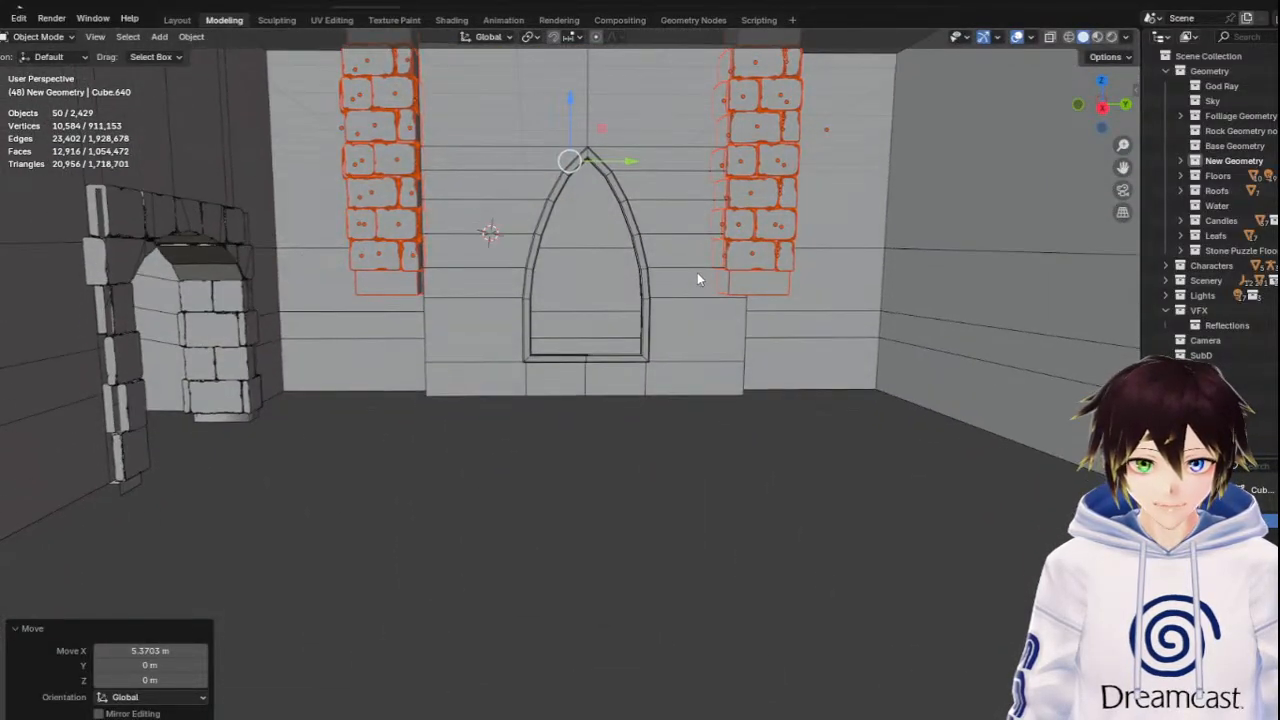
Check the pillars' height in wireframe from the side, return to solid shading and lower them along Z towards the room's floor
left_click(1103, 107)
left_click(1068, 36)
key("KP_5")
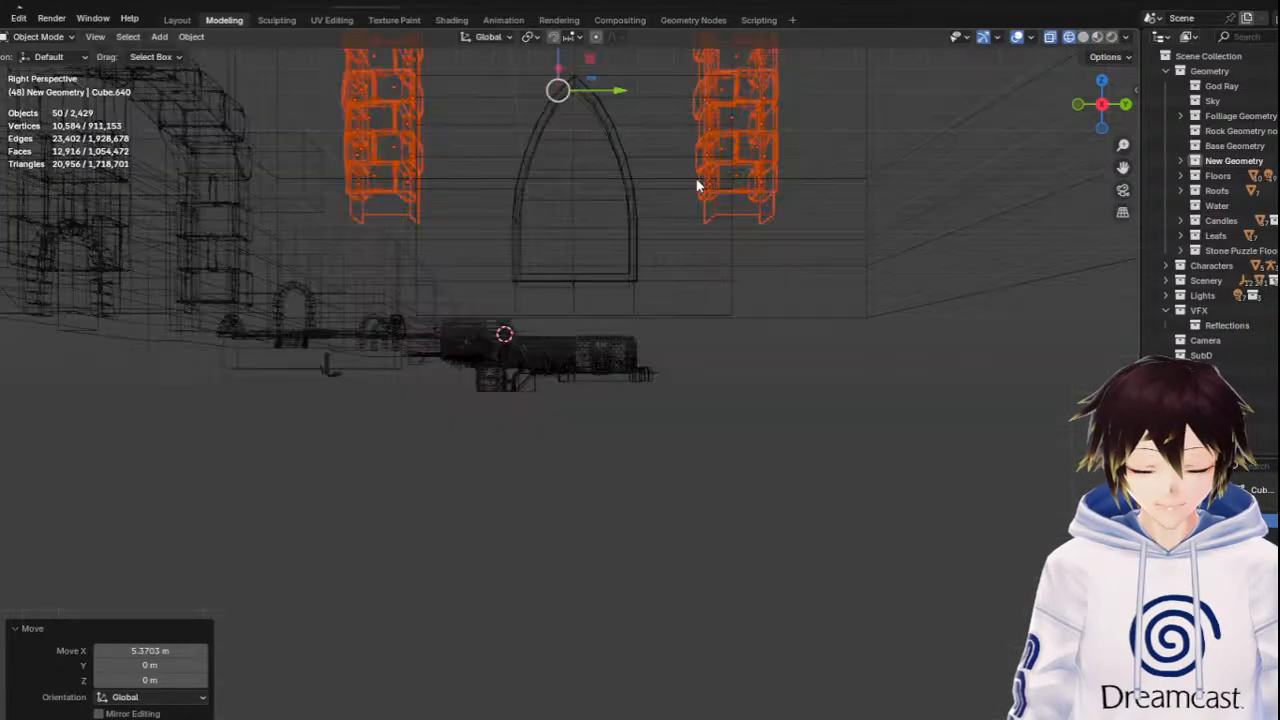
middle_click_drag(698, 185, 621, 176)
left_click(1083, 36)
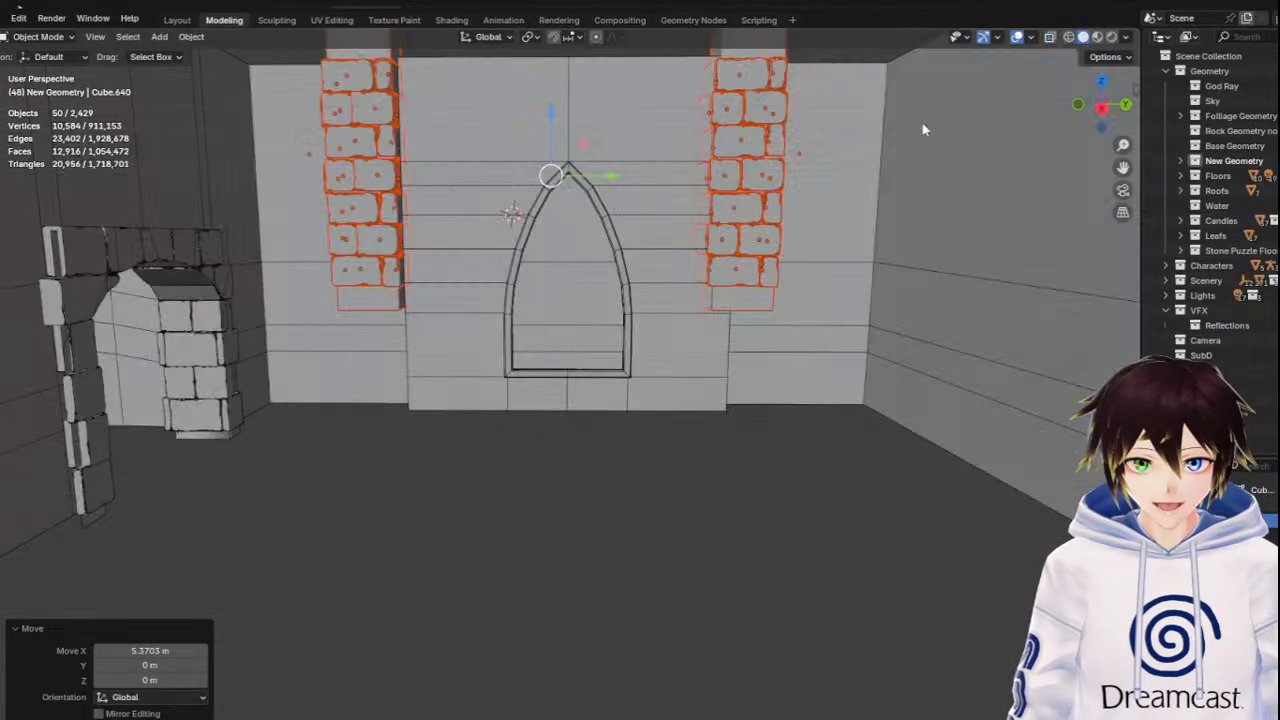
left_click_drag(550, 128, 558, 243)
middle_click_drag(562, 238, 594, 248)
Select the large room's wall shell and examine the room against the neighbouring corridors and chambers
left_click(610, 187)
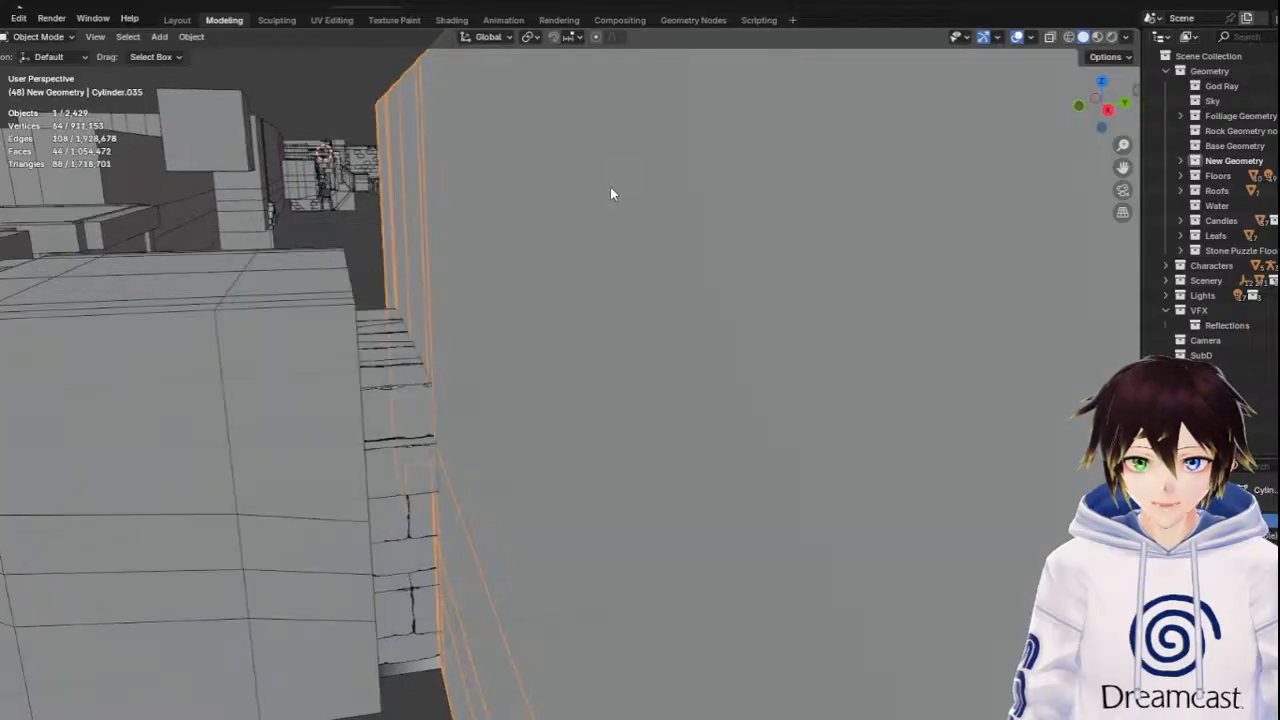
scroll(600, 187, "up", 5)
middle_click_drag(578, 181, 657, 196)
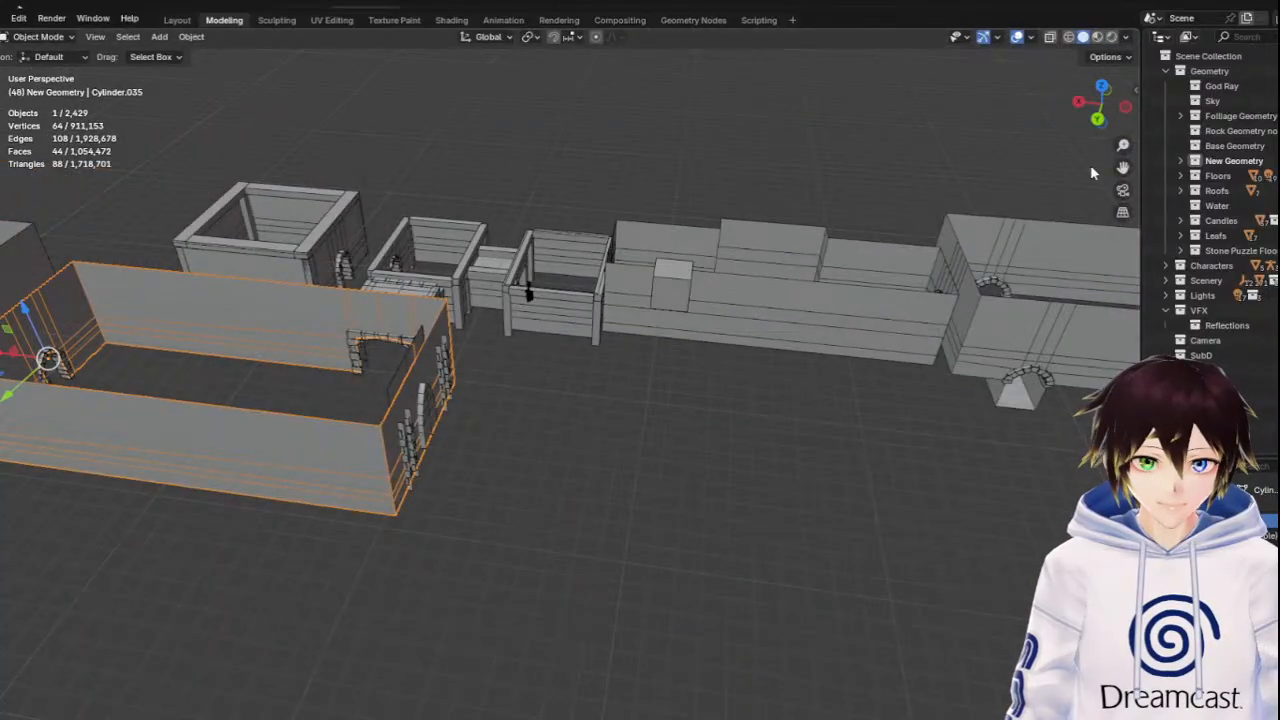
left_click_drag(1122, 169, 273, 130)
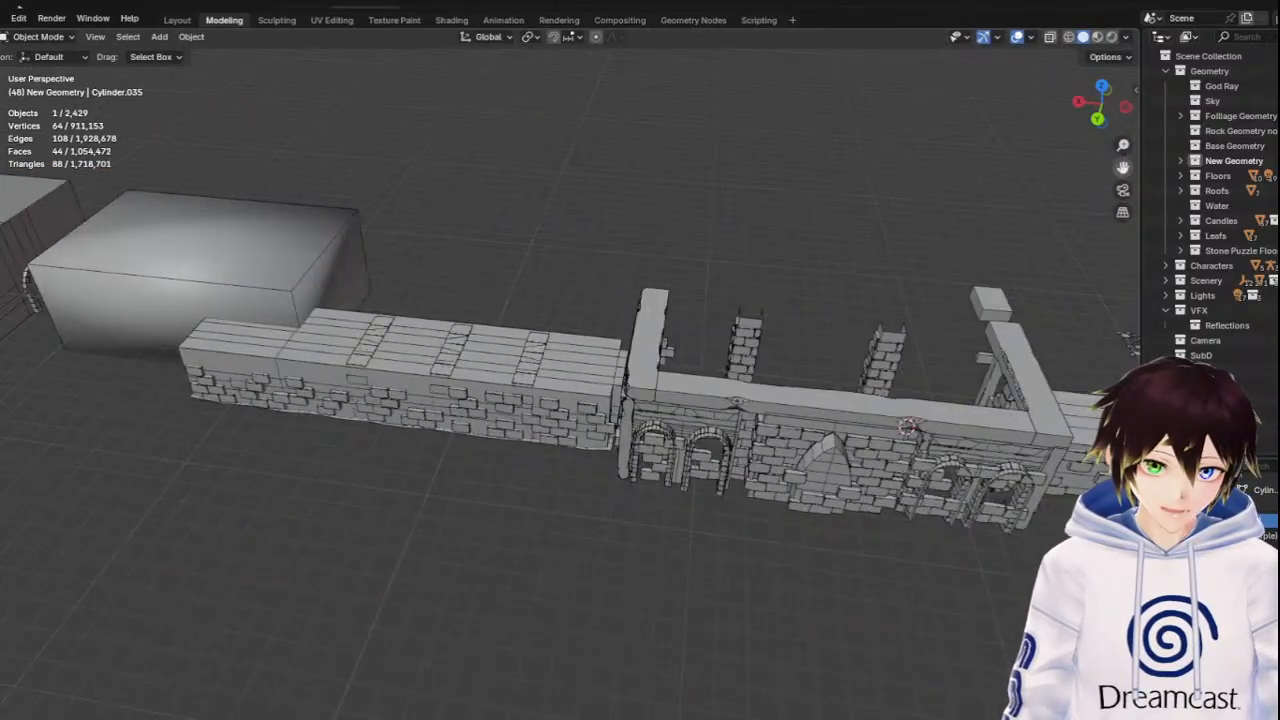
middle_click_drag(240, 340, 1100, 345, "shift")
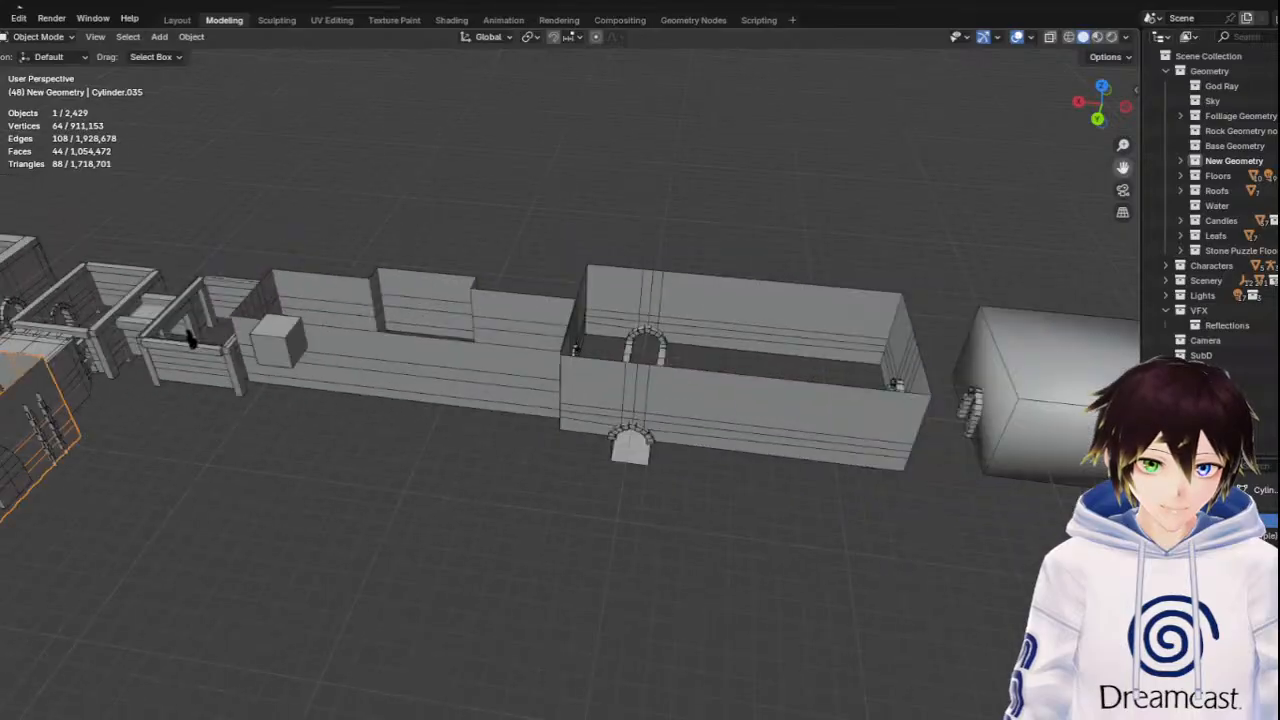
middle_click_drag(191, 337, 749, 318, "shift")
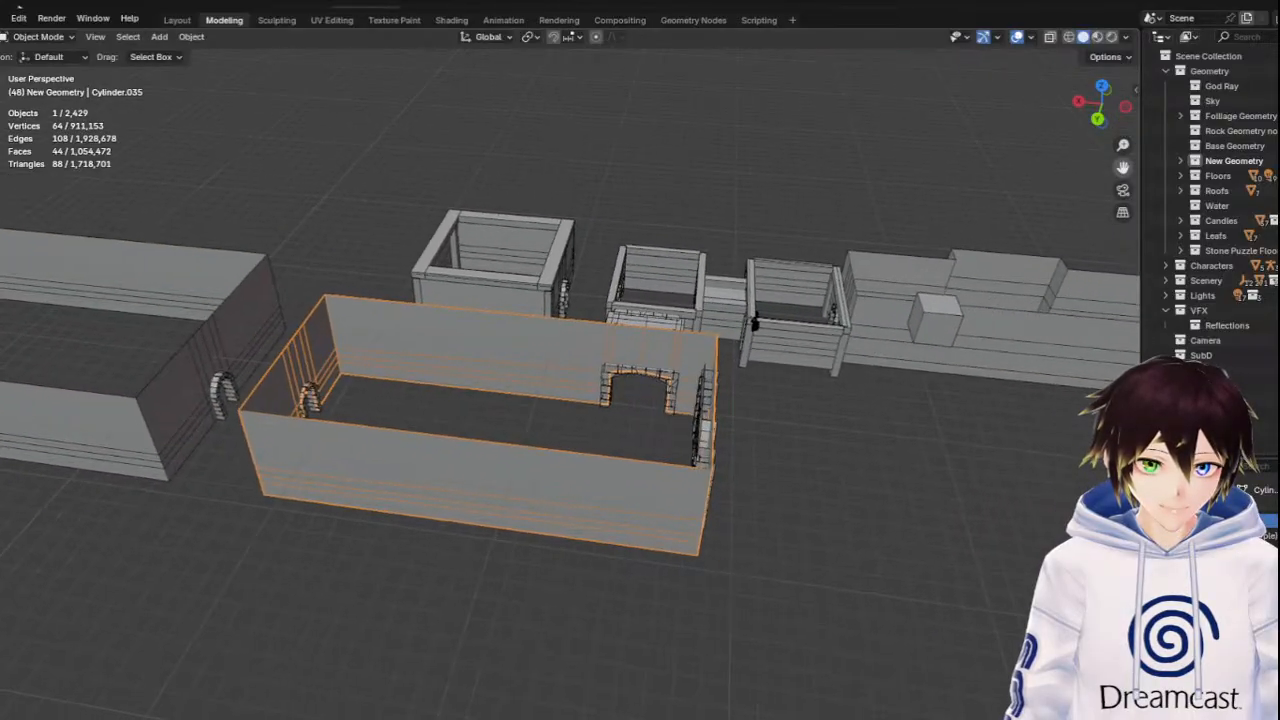
scroll(742, 366, "up", 3)
mouse_move(742, 366)
middle_mouse_down()
mouse_move(770, 353)
mouse_move(738, 370)
middle_mouse_up()
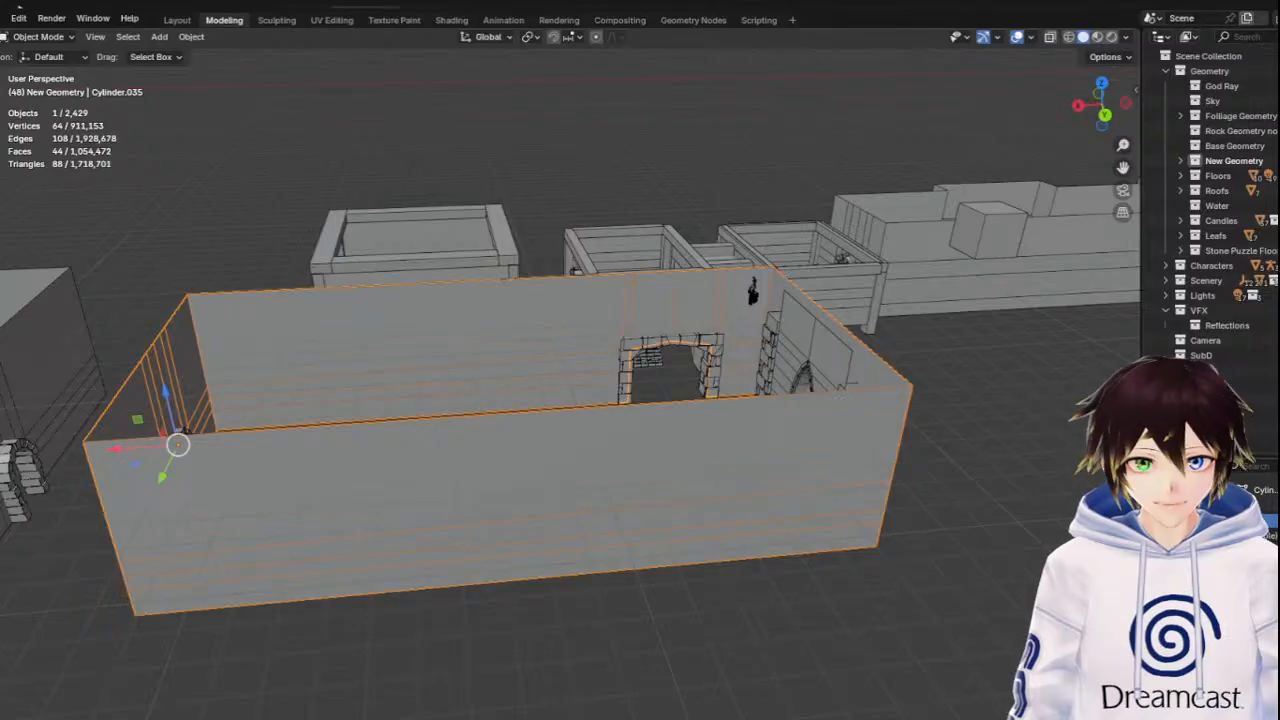
Enter Edit Mode on the large room's wall shell and box-select its top rim vertices in wireframe from the side
middle_click_drag(676, 373, 737, 378)
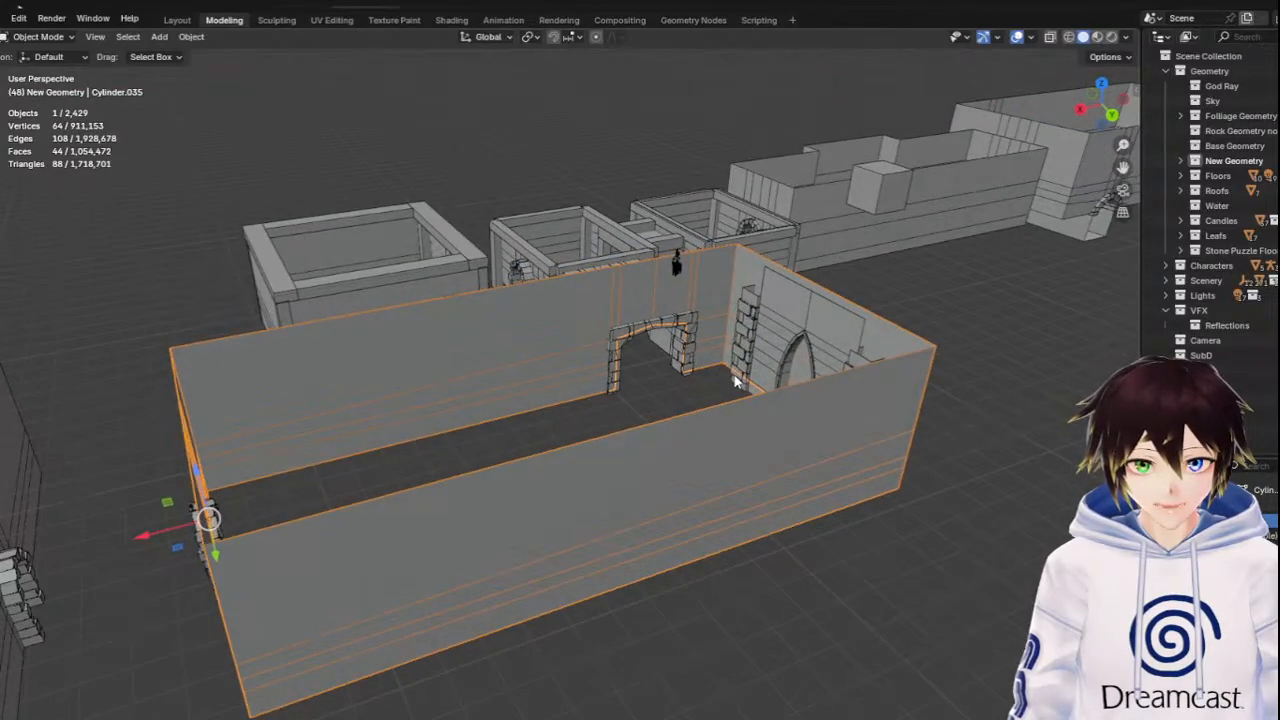
mouse_move(512, 371)
middle_mouse_down()
mouse_move(566, 374)
mouse_move(523, 380)
mouse_move(536, 381)
mouse_move(521, 364)
middle_mouse_up()
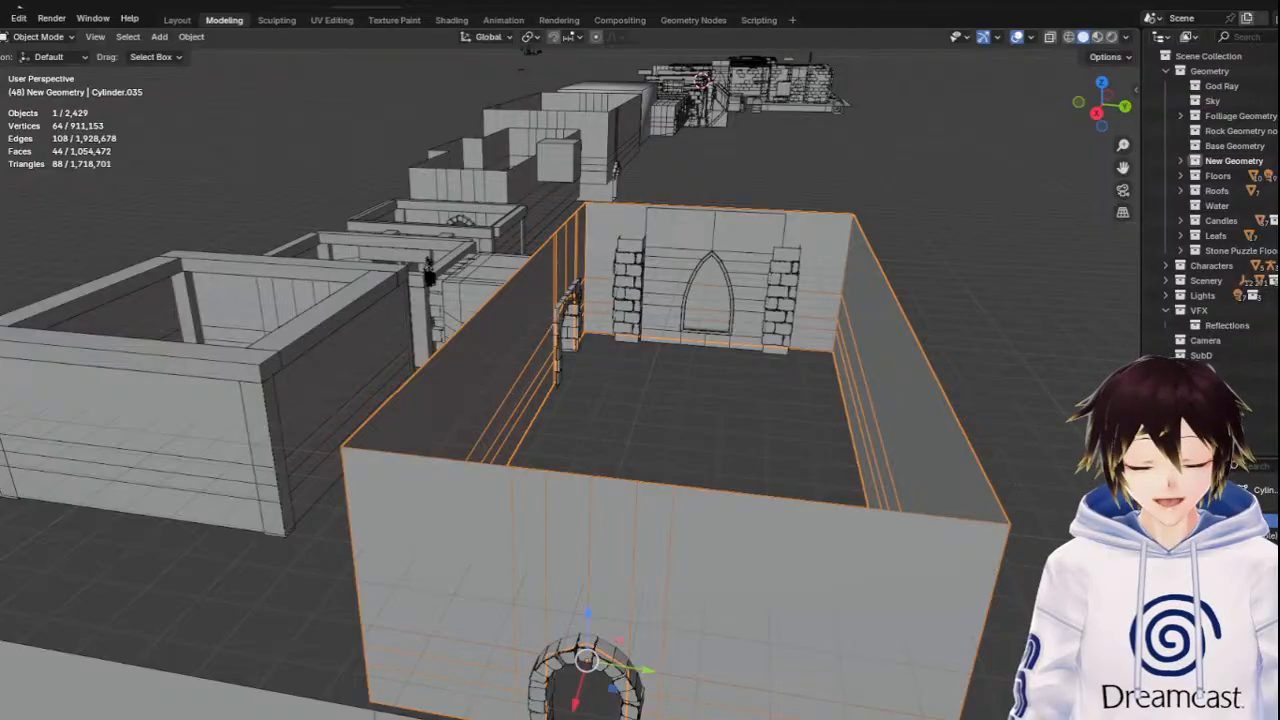
left_click(40, 37)
left_click(38, 70)
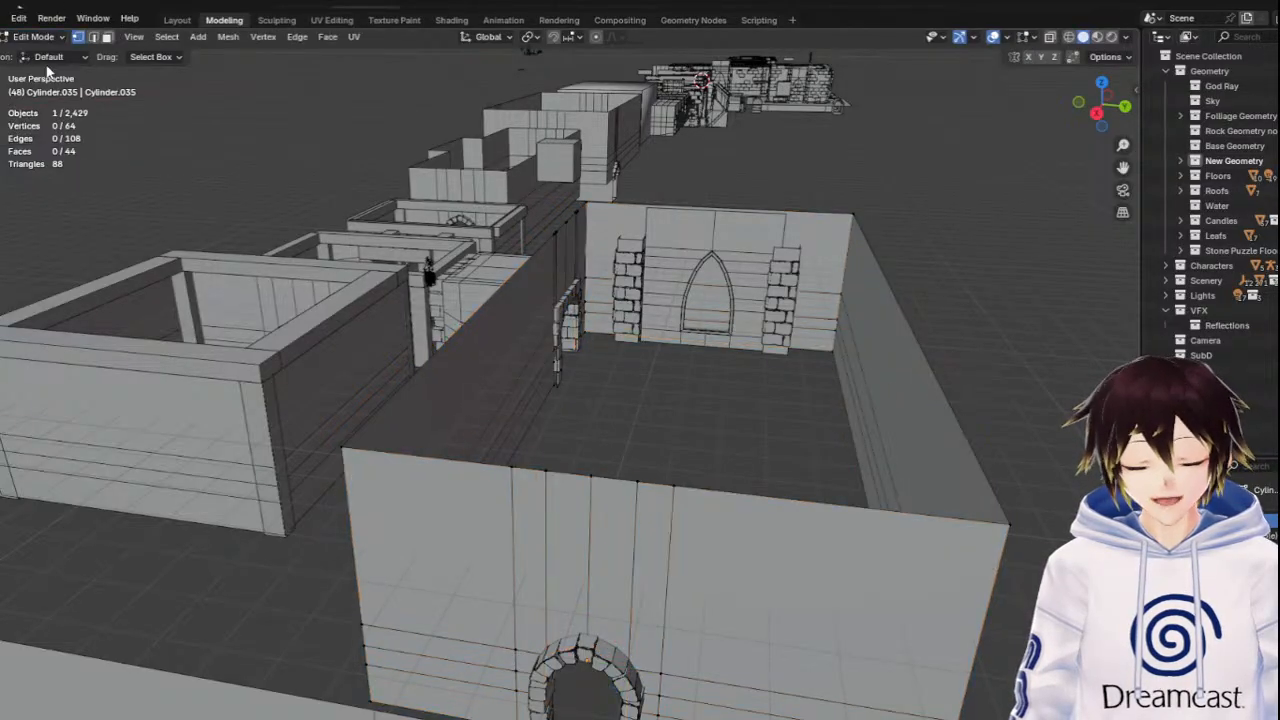
middle_click_drag(579, 251, 623, 275)
middle_click_drag(503, 271, 673, 282)
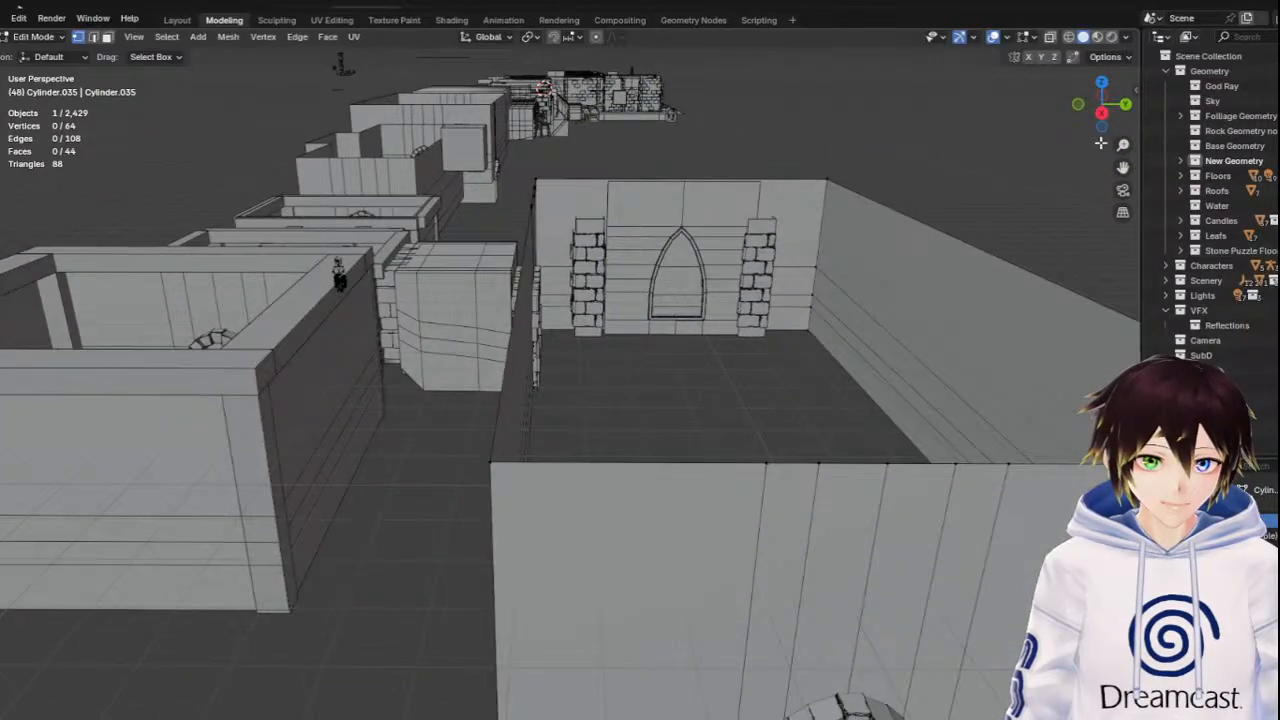
left_click(1102, 114)
left_click(1070, 37)
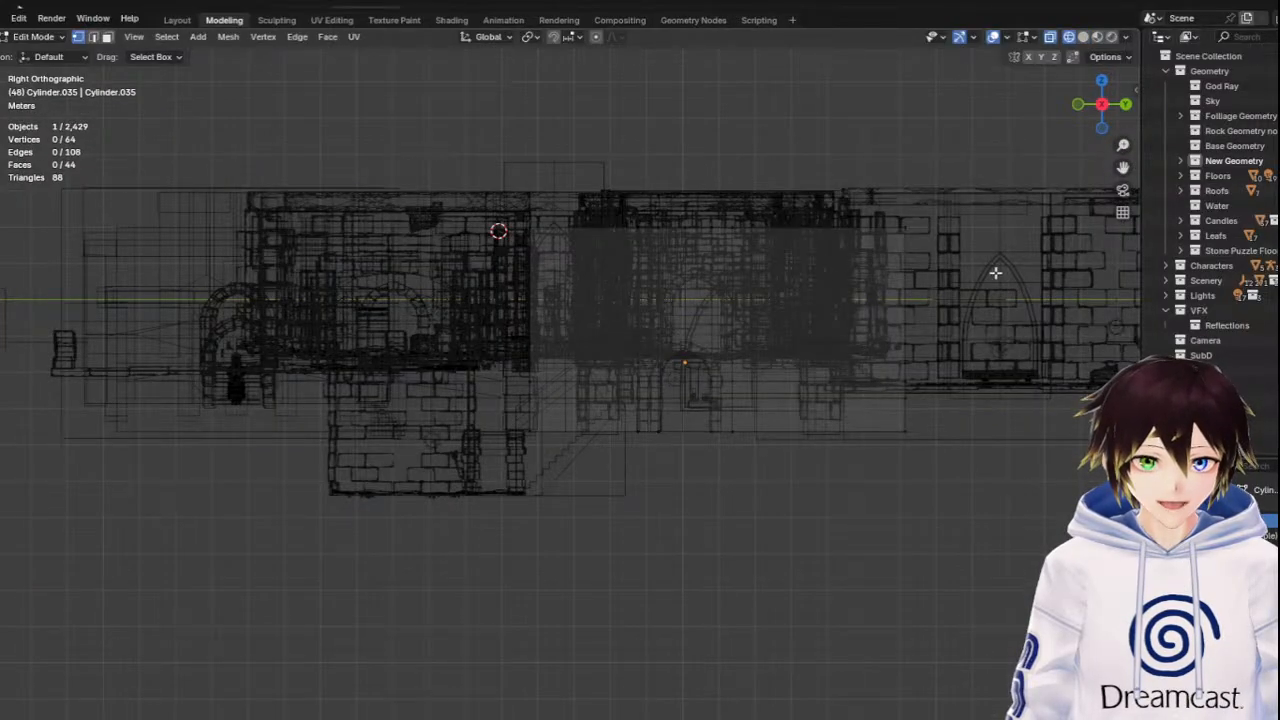
left_click_drag(1000, 275, 420, 149)
mouse_move(430, 160)
middle_mouse_down()
mouse_move(668, 243)
mouse_move(626, 260)
mouse_move(808, 203)
middle_mouse_up()
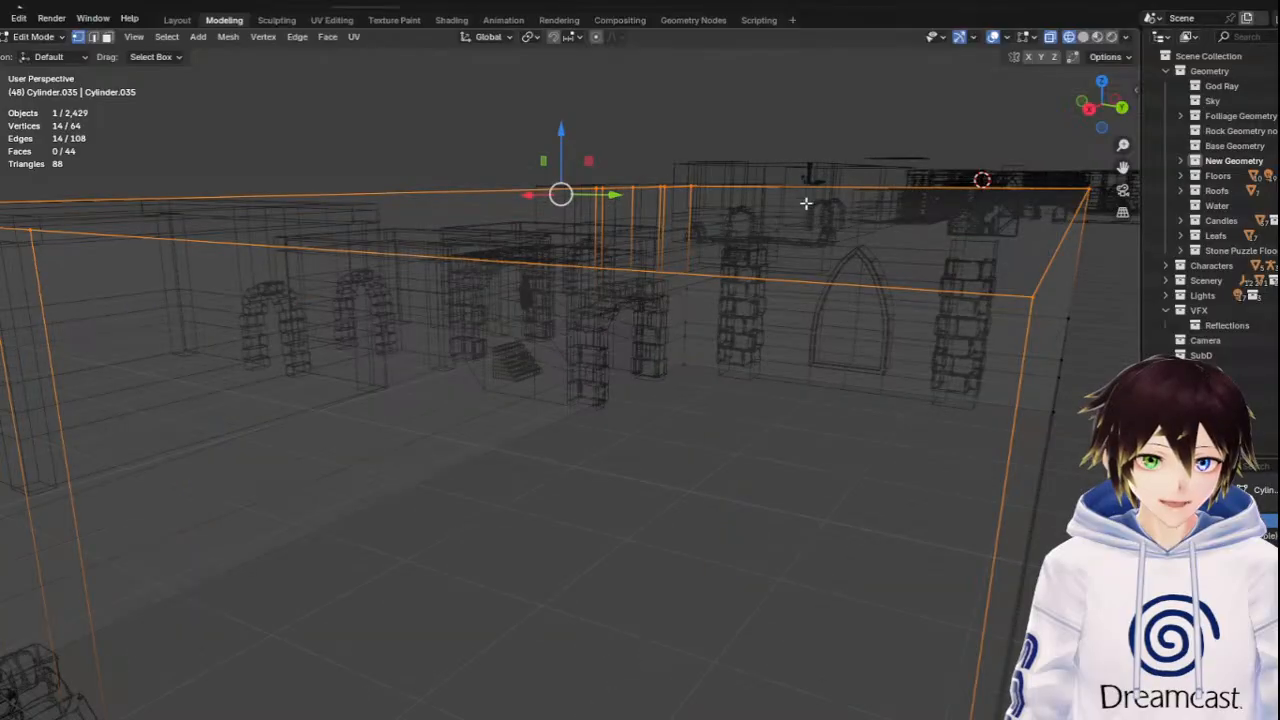
Return to solid shading and try to lower the wall shell's top rim about 0.87 m along Z
left_click(1083, 37)
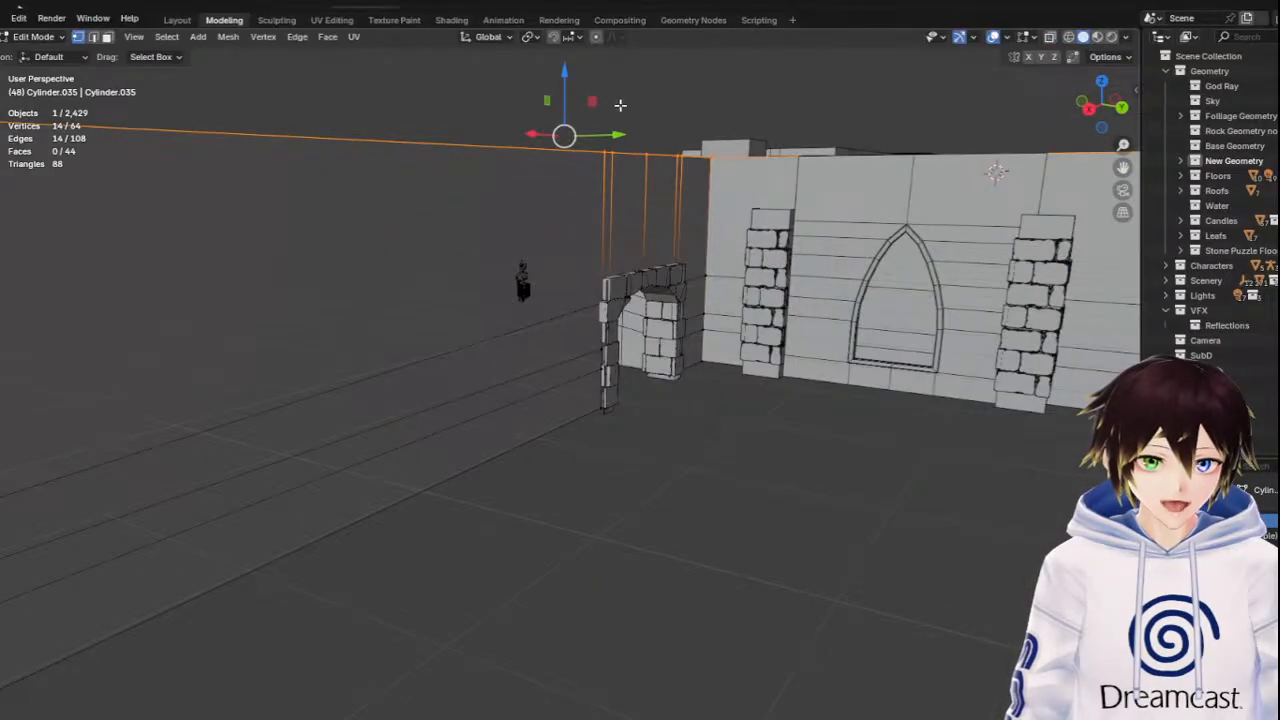
key("g")
key("z")
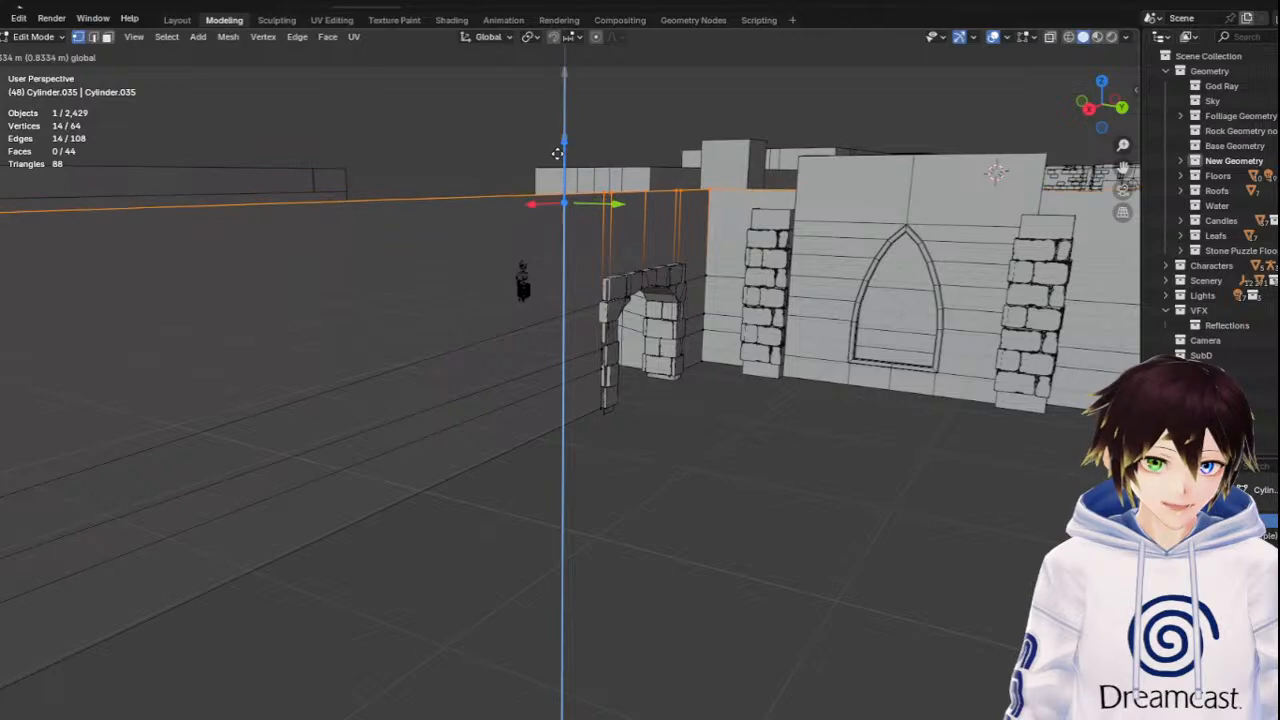
left_click(557, 157)
Examine the lowered walls from inside and outside the room, undo the lowering and return to Object Mode
middle_click_drag(500, 172, 498, 207)
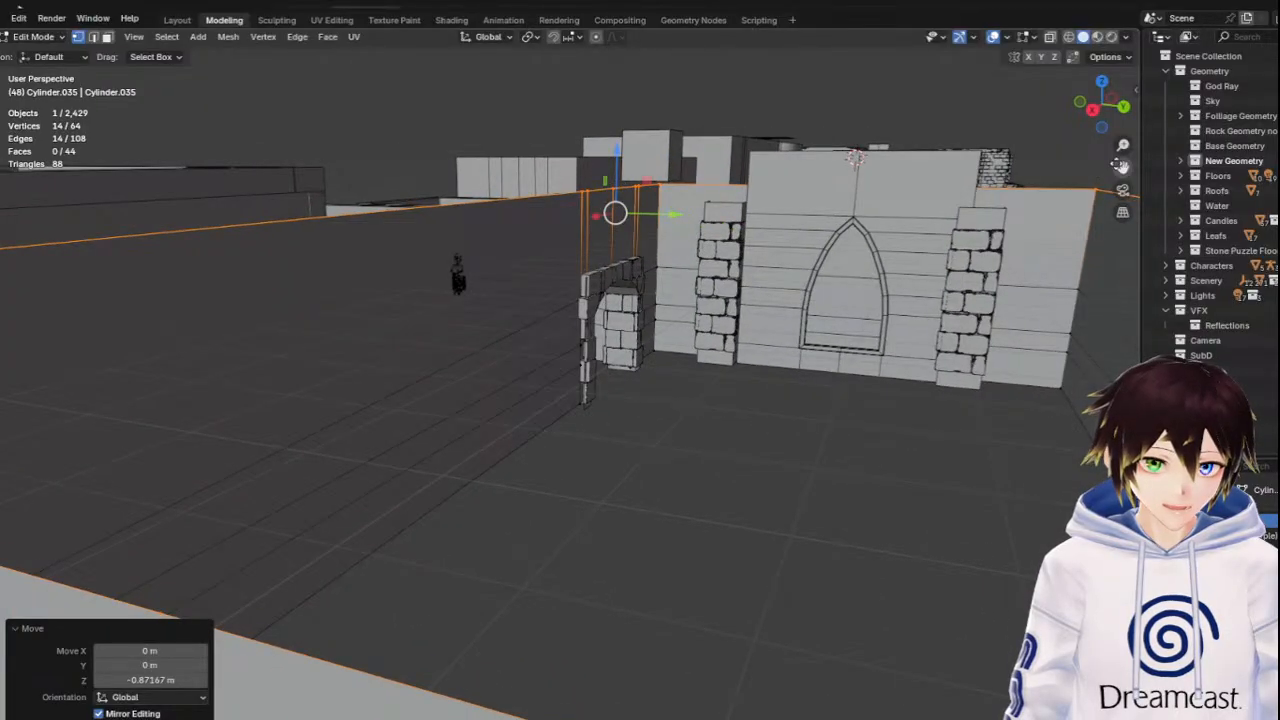
left_click_drag(1122, 167, 851, 249)
scroll(821, 261, "up", 1)
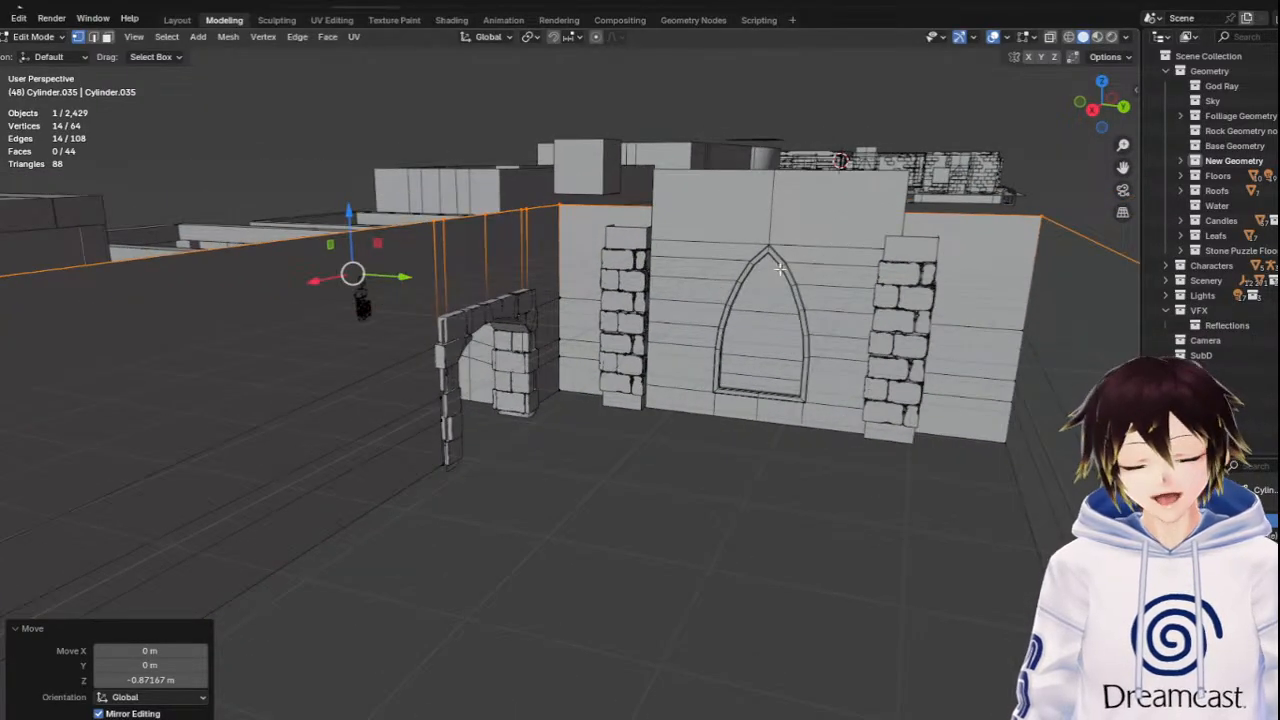
scroll(739, 298, "up", 2)
middle_click_drag(823, 309, 622, 324)
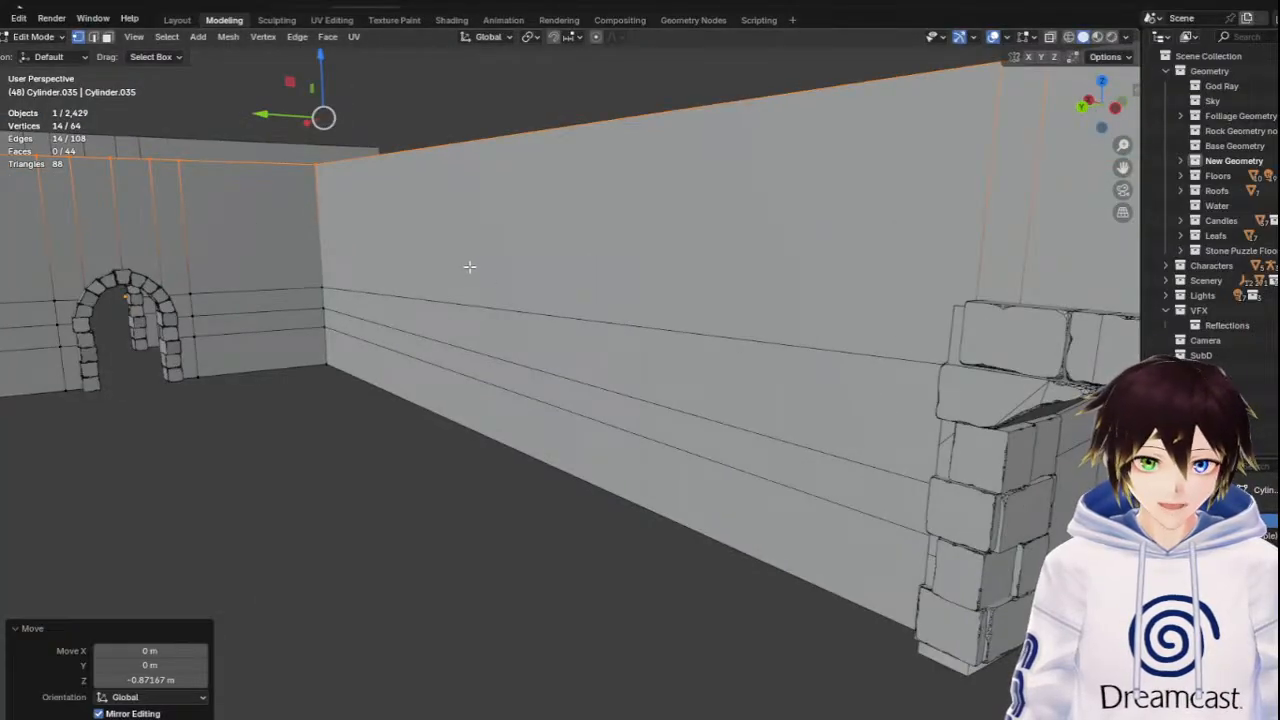
middle_click_drag(470, 266, 603, 275)
scroll(599, 283, "down", 2)
scroll(597, 287, "down", 2)
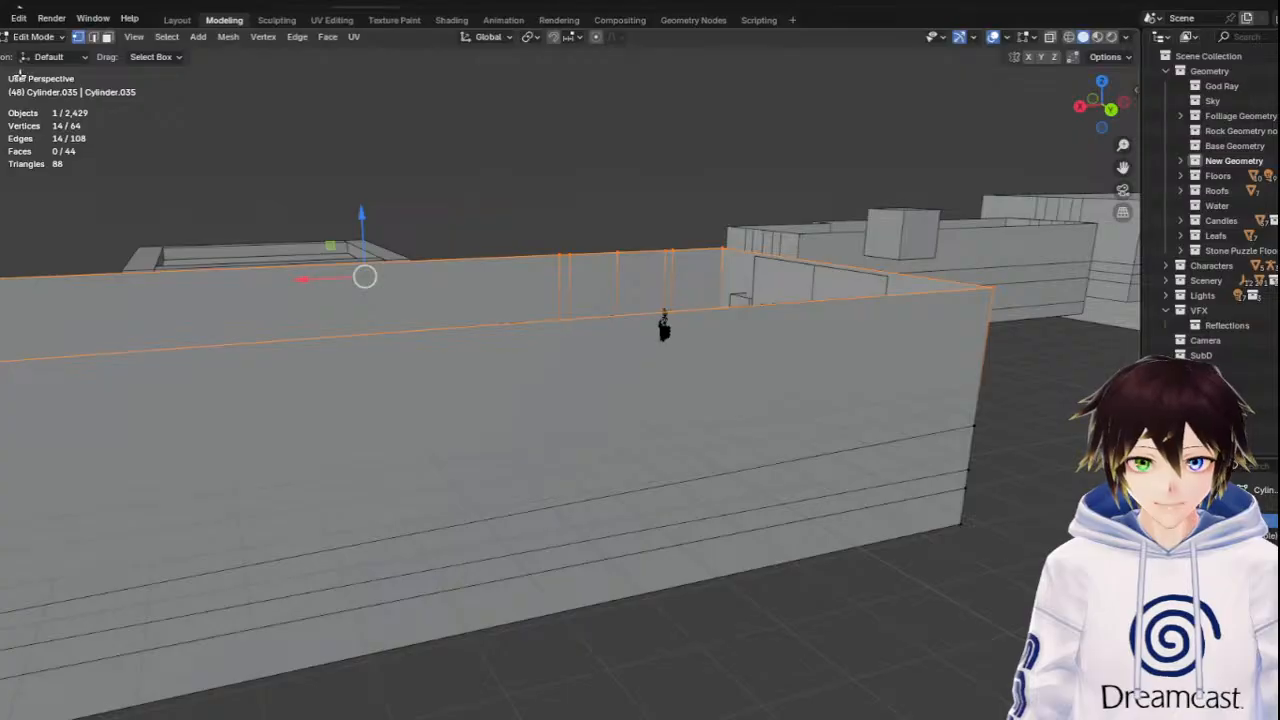
middle_click_drag(447, 161, 209, 143)
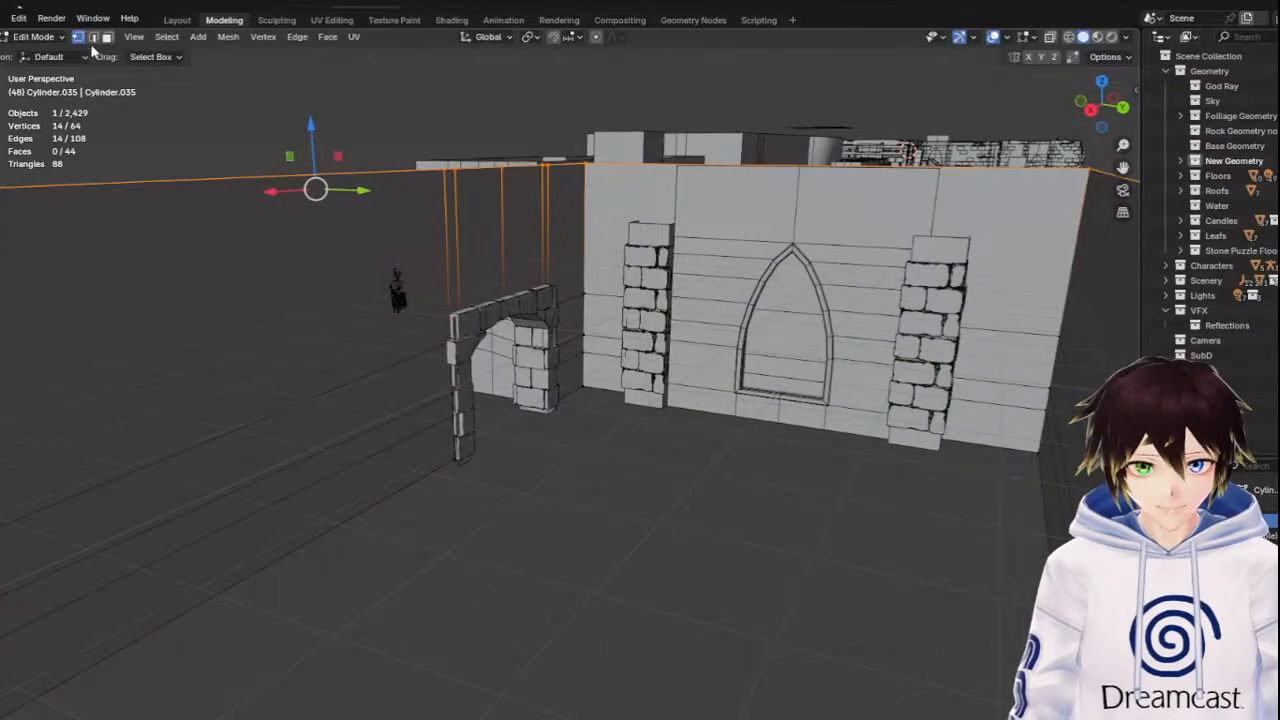
left_click(58, 37)
left_click(60, 52)
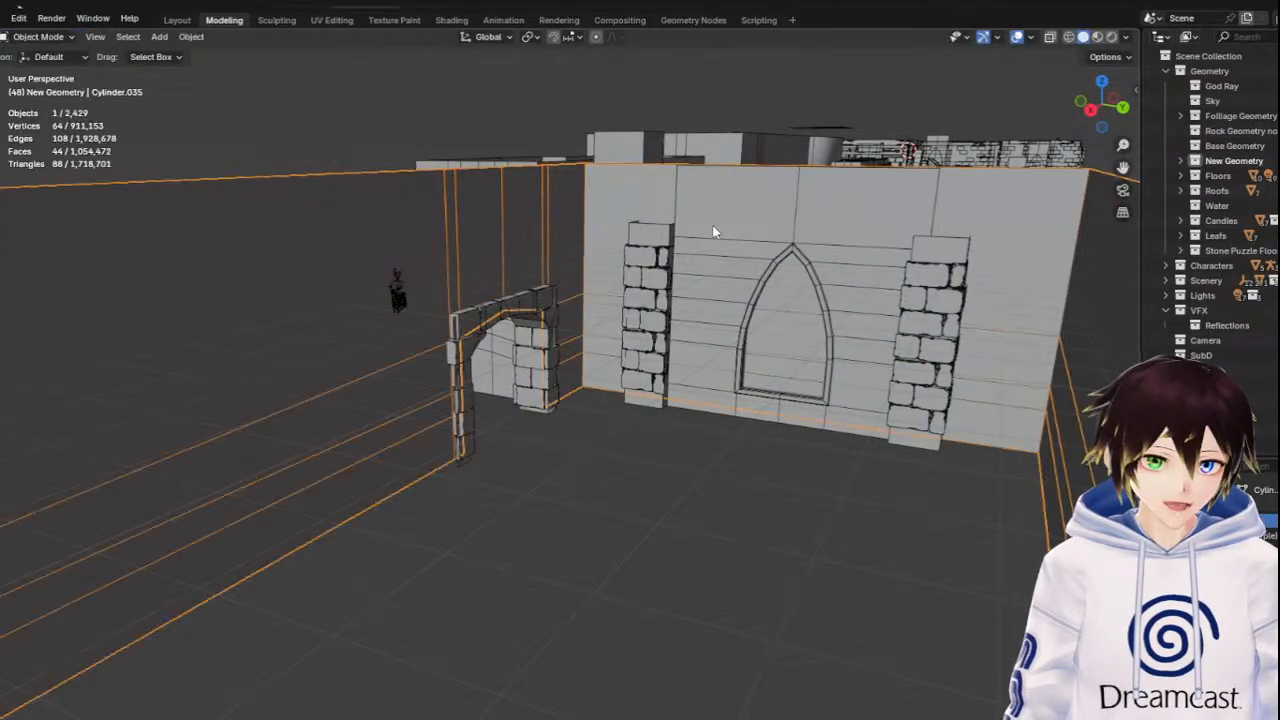
Enter Edit Mode on the core blocks of both pillars beside the arched window and box-select their top vertices in wireframe
left_click(672, 240)
left_click(922, 252, "shift")
middle_click_drag(711, 291, 750, 300)
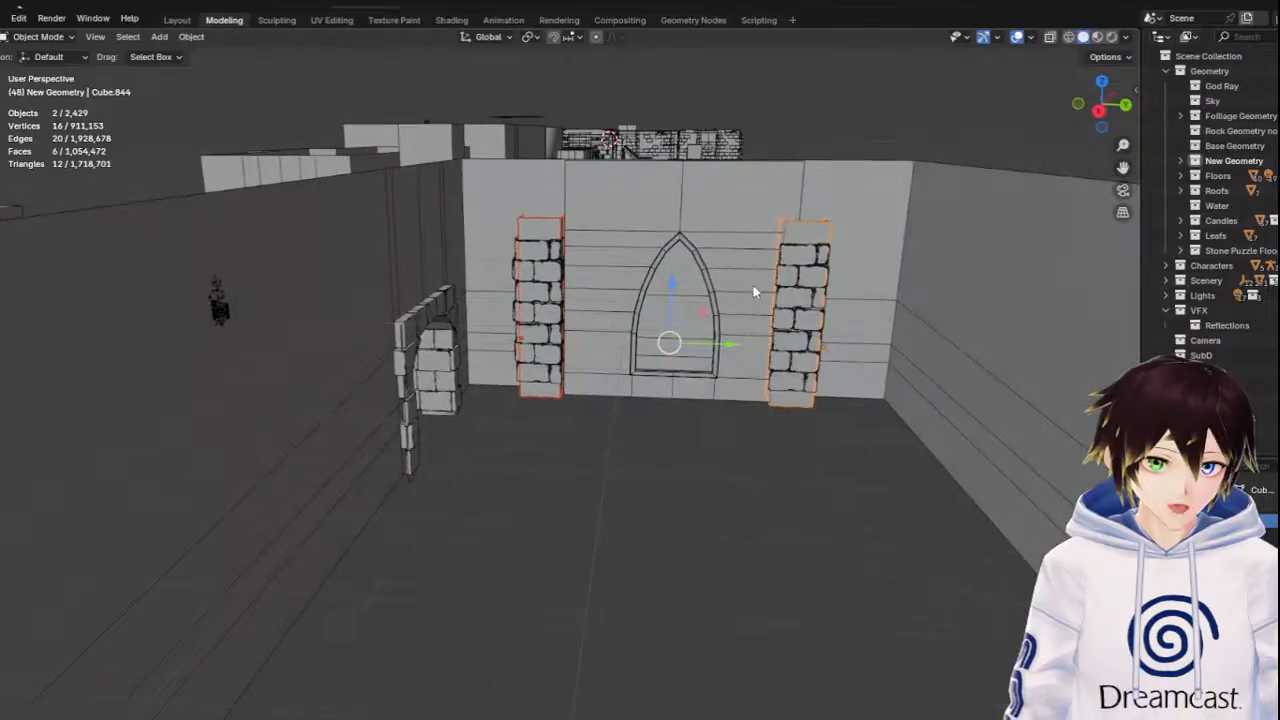
left_click(58, 37)
left_click(45, 68)
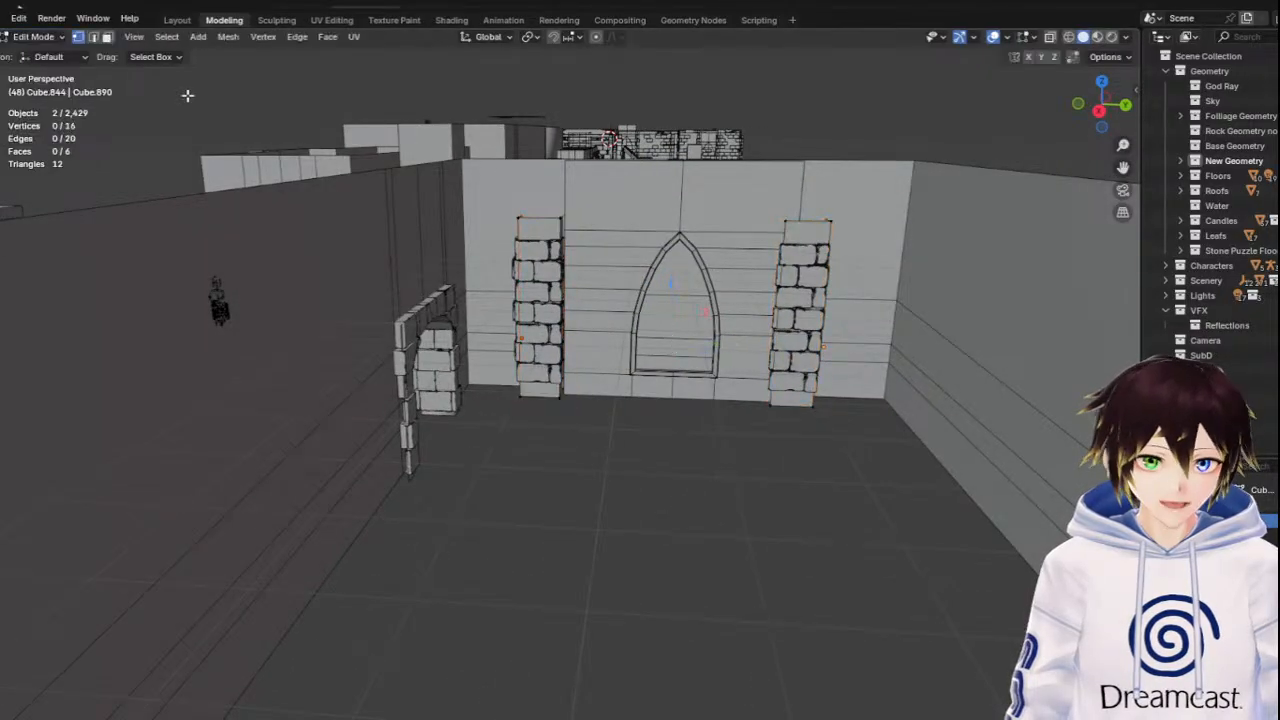
left_click(1050, 37)
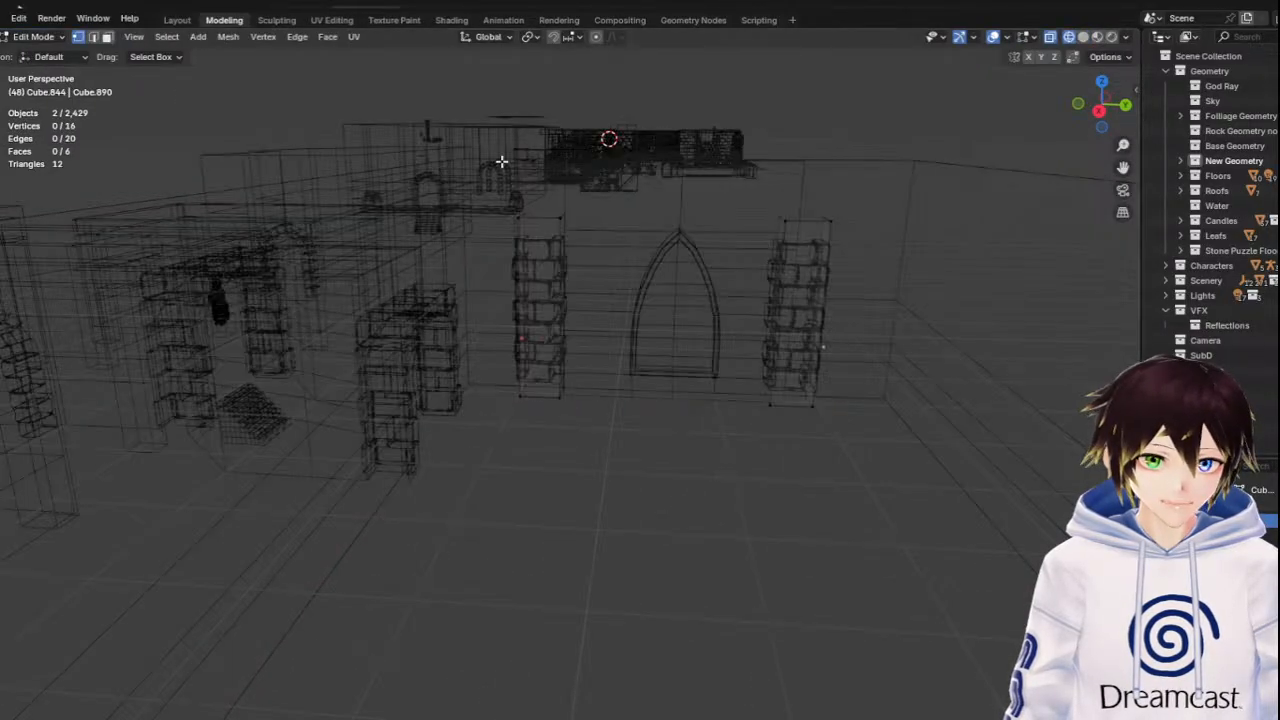
left_click_drag(488, 161, 868, 233)
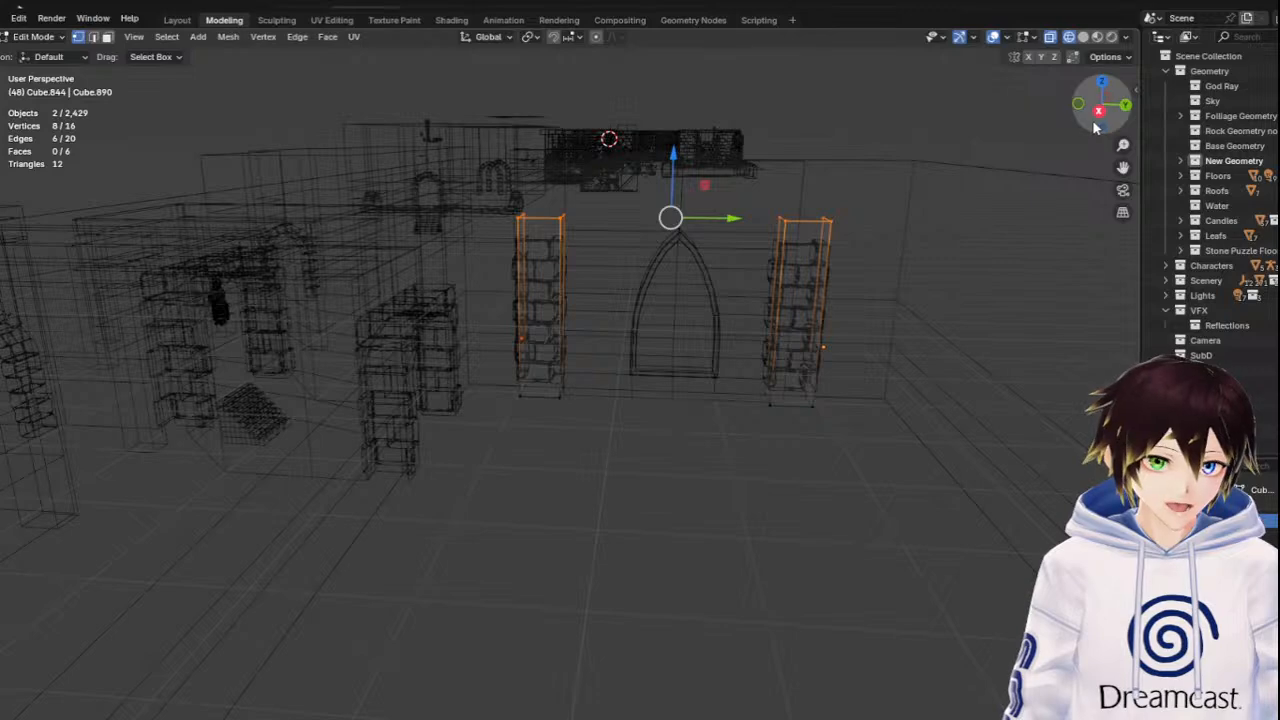
Raise the pillar cores' top vertices about 1.23 m along Z
left_click(1098, 112)
mouse_move(706, 220)
middle_mouse_down()
mouse_move(734, 229)
mouse_move(728, 217)
middle_mouse_up()
scroll(723, 243, "up", 3)
left_click_drag(1122, 167, 934, 191)
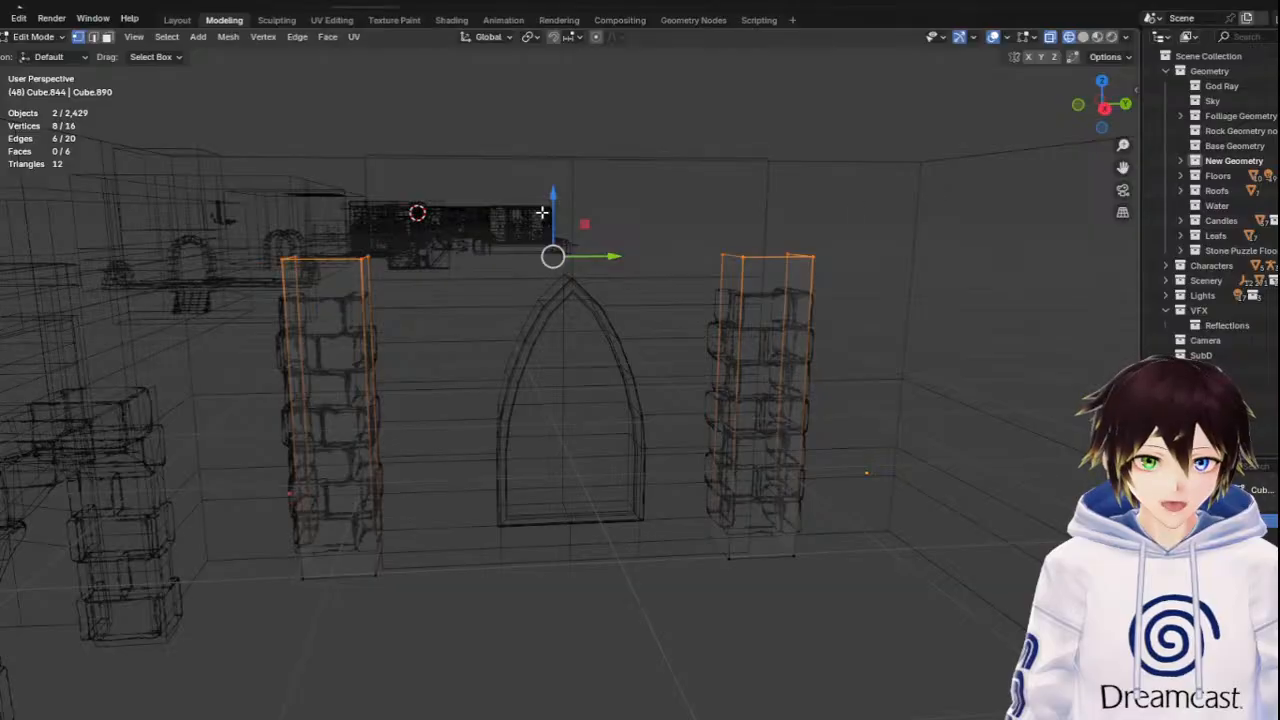
left_click_drag(551, 207, 569, 102)
Compare the pillar tops with the wall's height in orthographic views and raise them about another 0.12 m along Z
left_click(1104, 110)
scroll(743, 174, "down", 3)
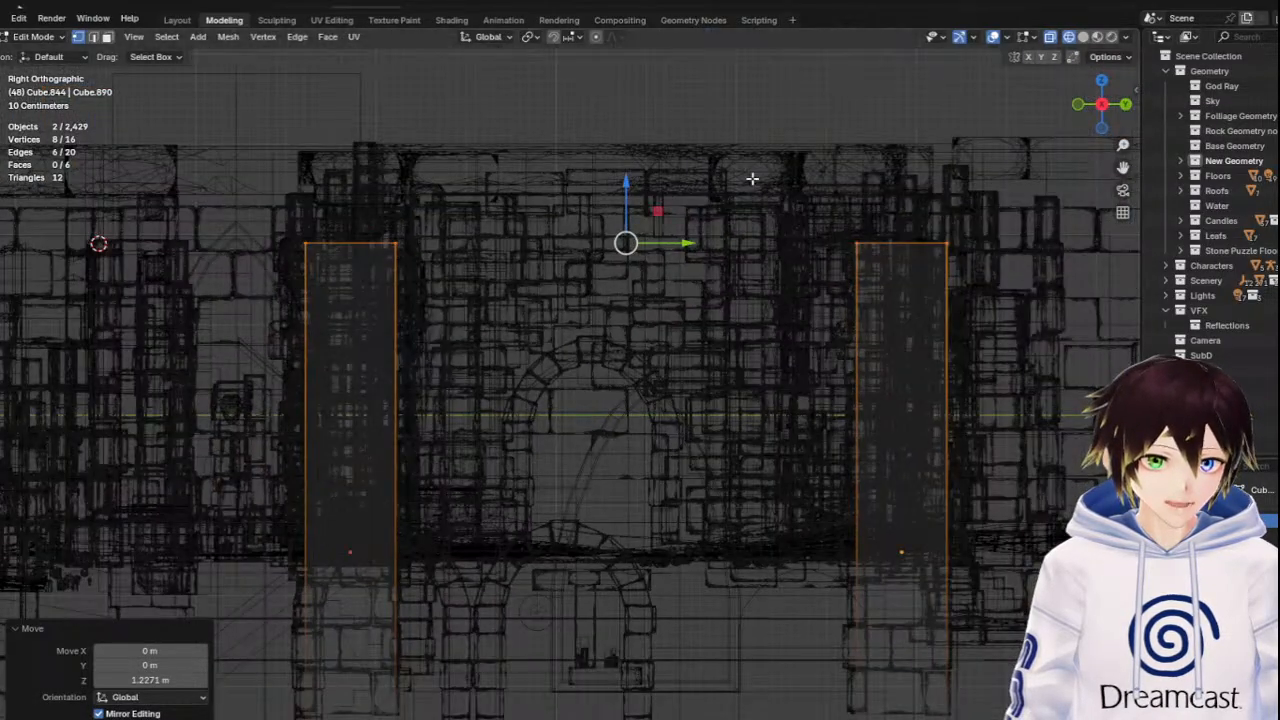
mouse_move(1106, 98)
left_mouse_down()
mouse_move(1045, 134)
mouse_move(1104, 105)
left_mouse_up()
left_click(1124, 105)
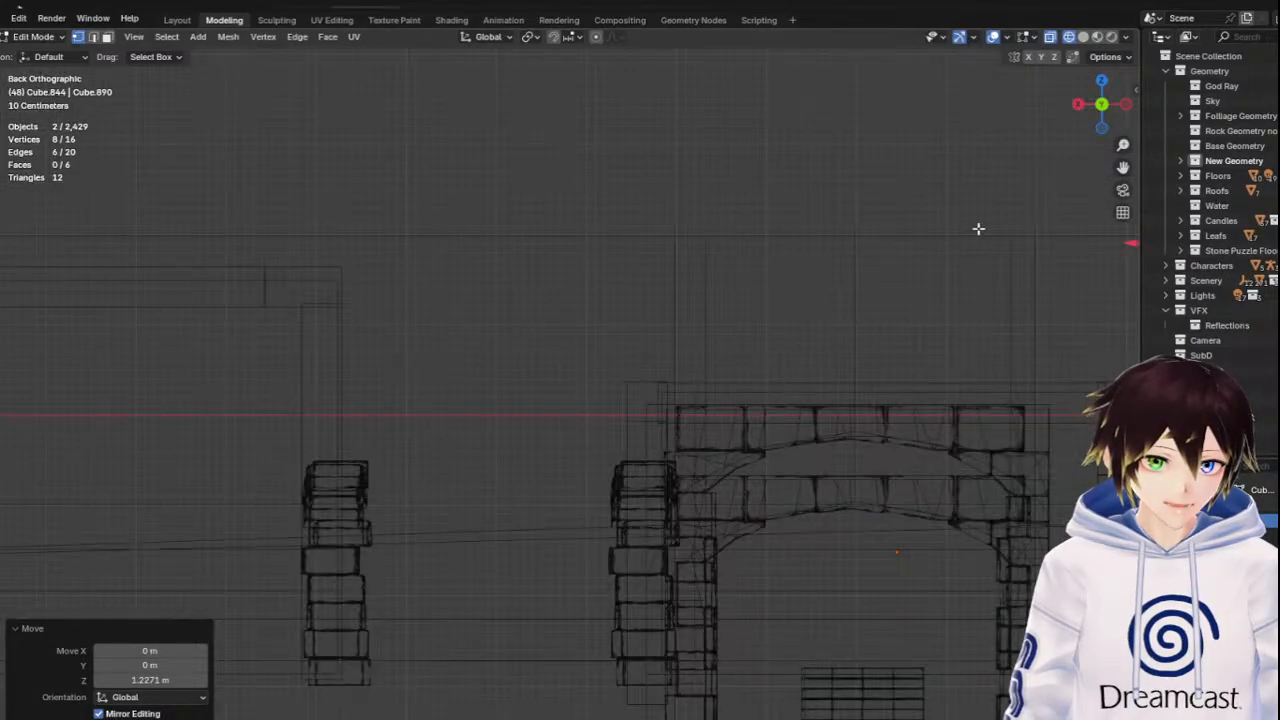
scroll(978, 231, "down", 5)
scroll(885, 286, "up", 3)
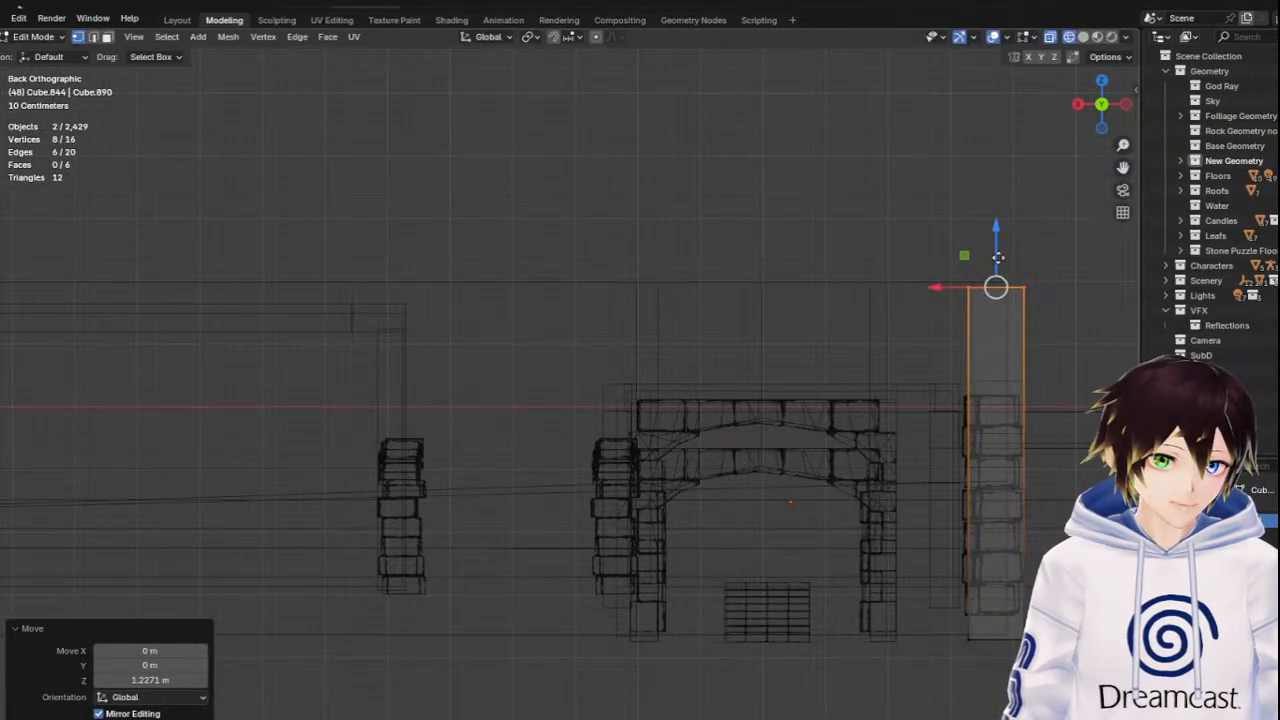
left_click_drag(998, 262, 998, 253)
Check the extended pillars in solid shading and Material Preview, and return to Object Mode in solid shading
middle_click_drag(664, 265, 751, 286)
scroll(613, 326, "up", 2)
middle_click_drag(613, 326, 697, 329)
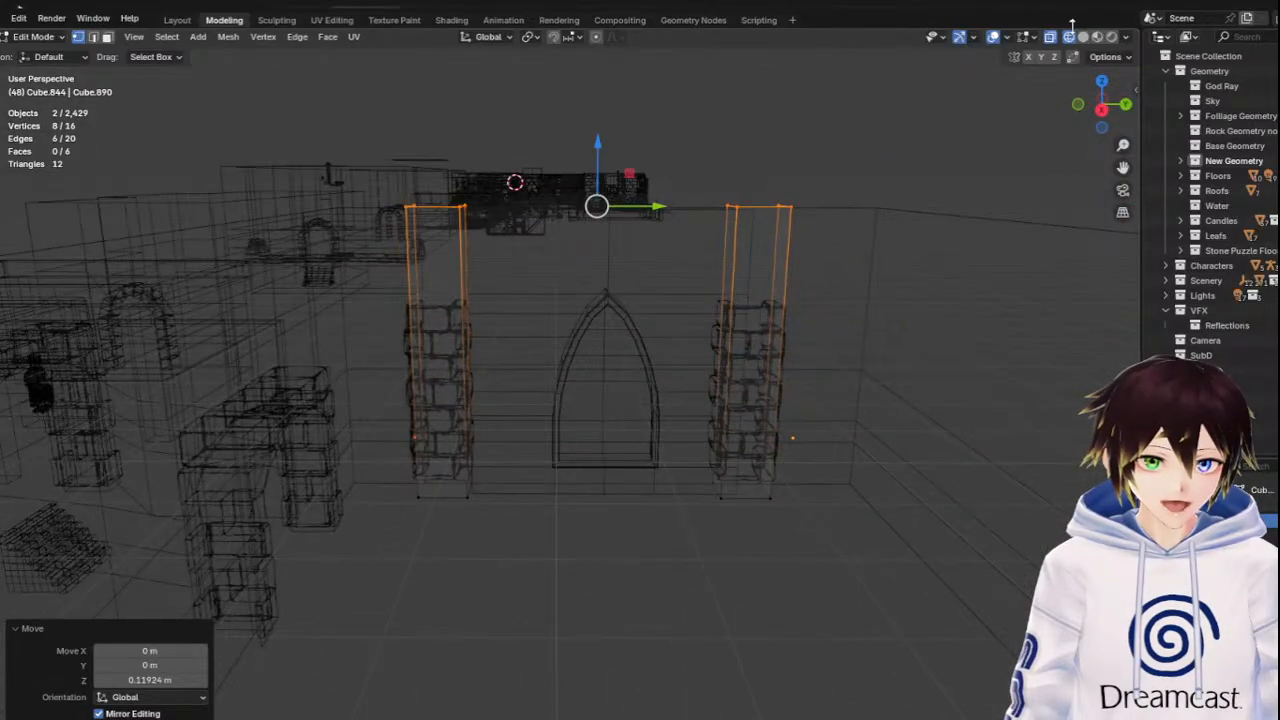
left_click(1083, 36)
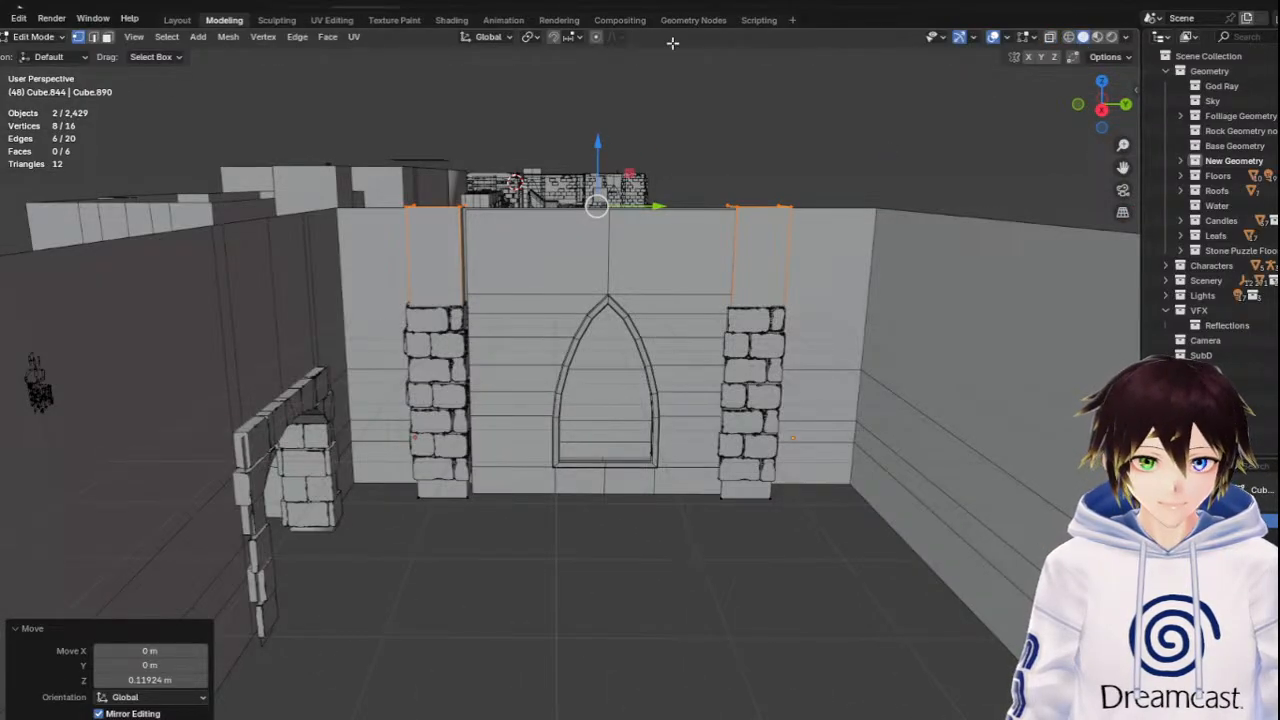
left_click(1097, 37)
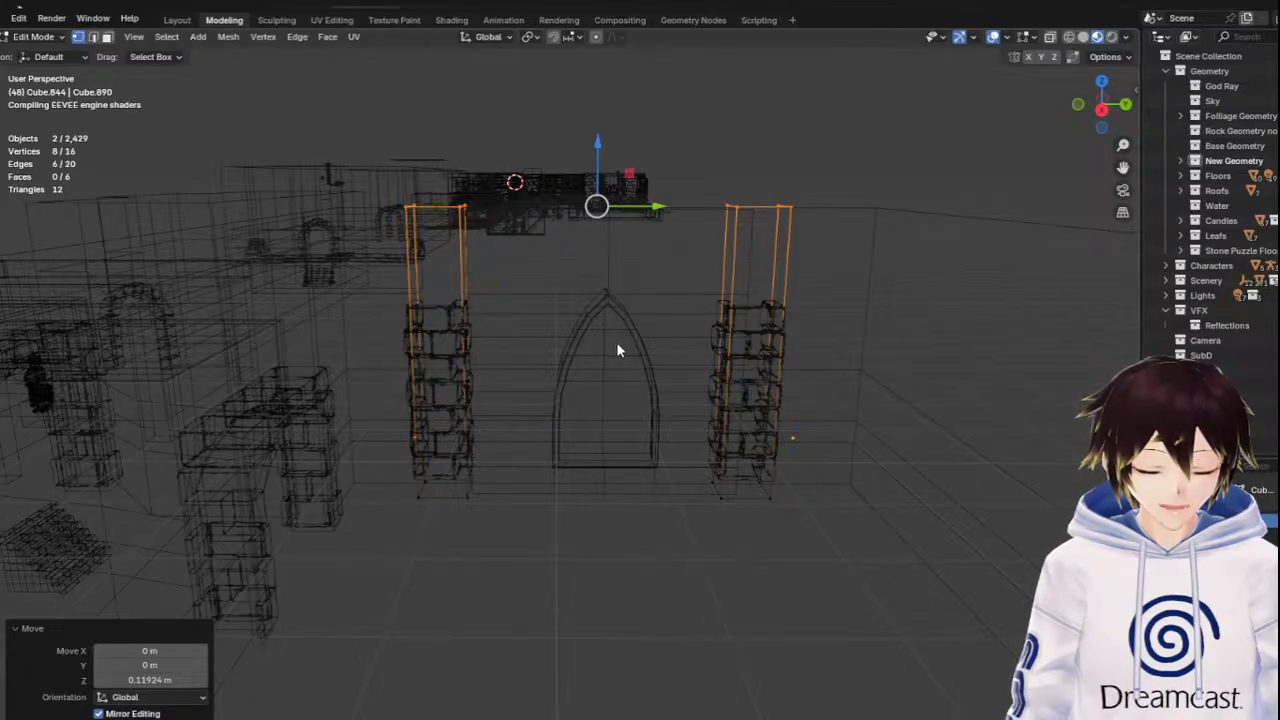
scroll(621, 350, "up", 2)
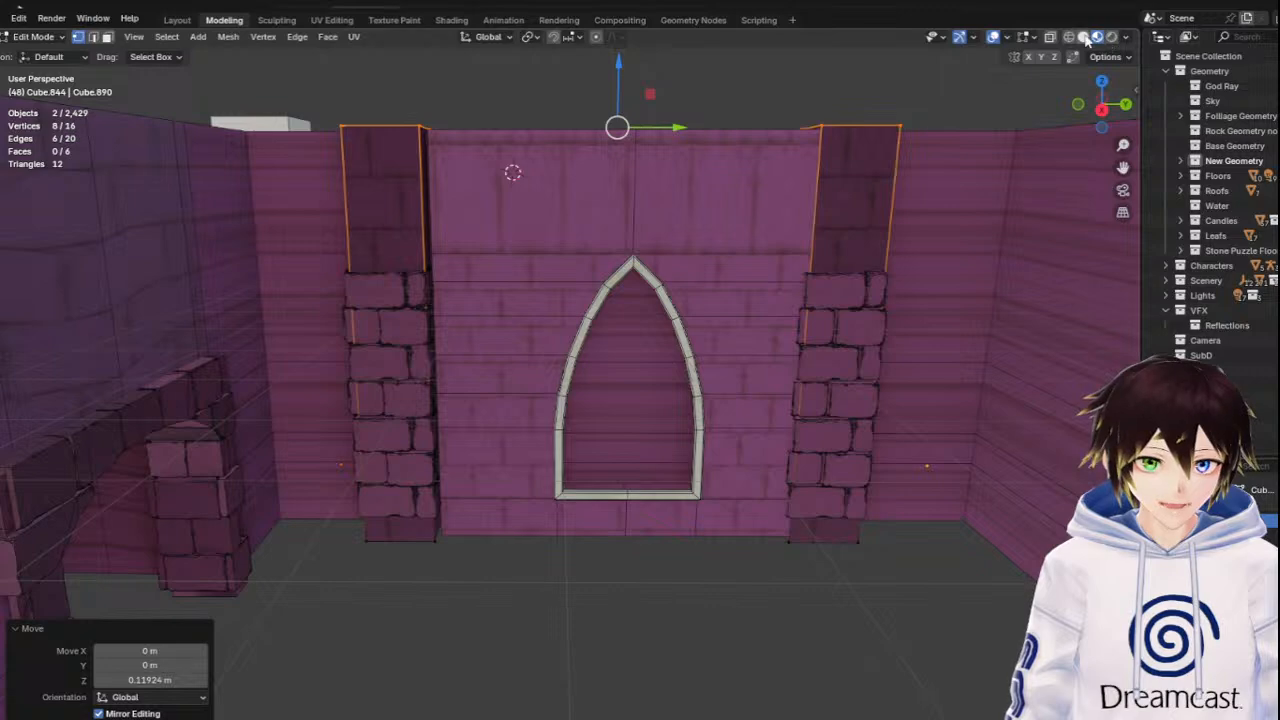
left_click(1083, 37)
left_click(58, 38)
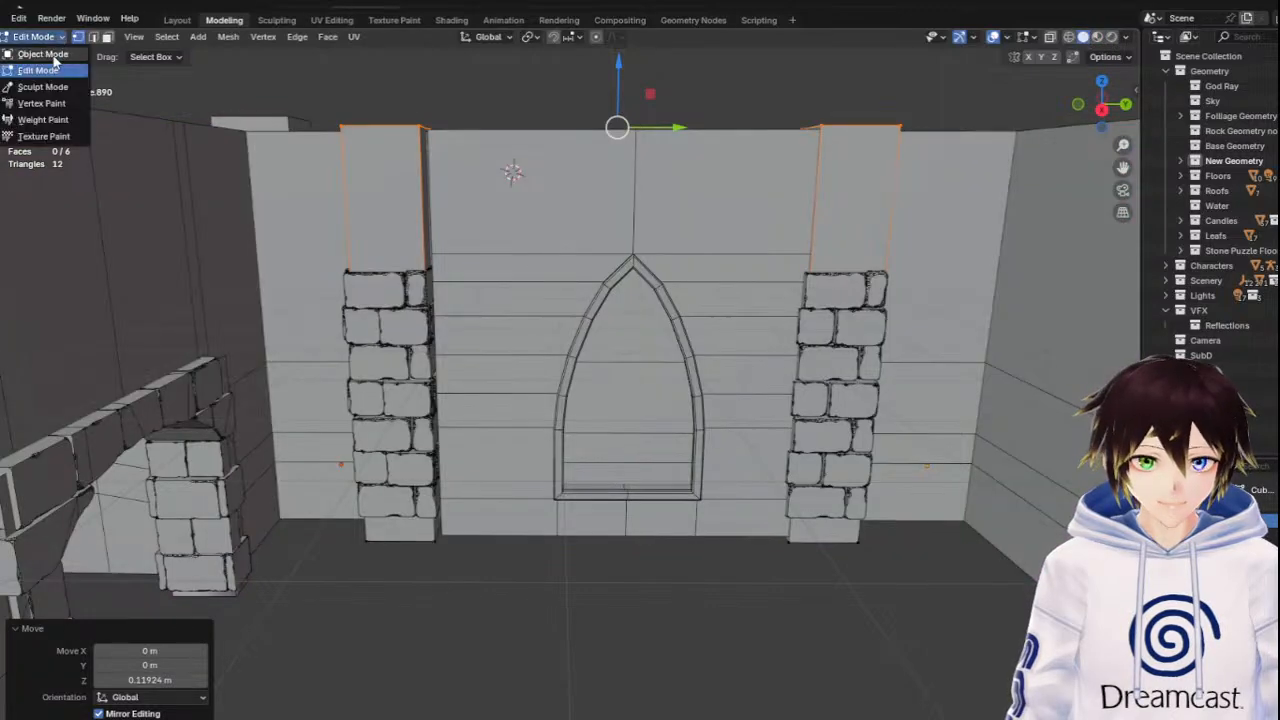
left_click(45, 55)
Select the window wall panel together with its arched frame and move them about -0.19 m along Y between the pillars
left_click(761, 101)
middle_click_drag(761, 101, 255, 362)
mouse_move(637, 347)
middle_mouse_down()
mouse_move(583, 354)
mouse_move(624, 332)
middle_mouse_up()
scroll(583, 354, "up", 2)
left_click(526, 298)
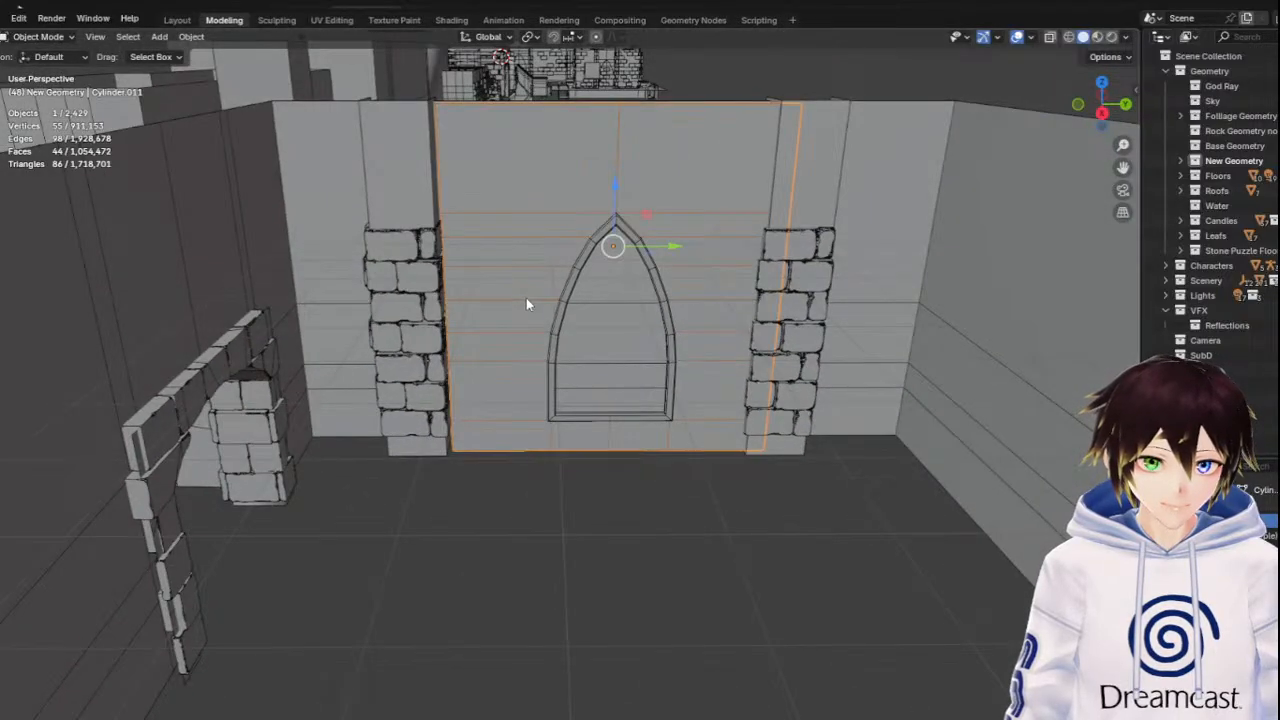
left_click(609, 244)
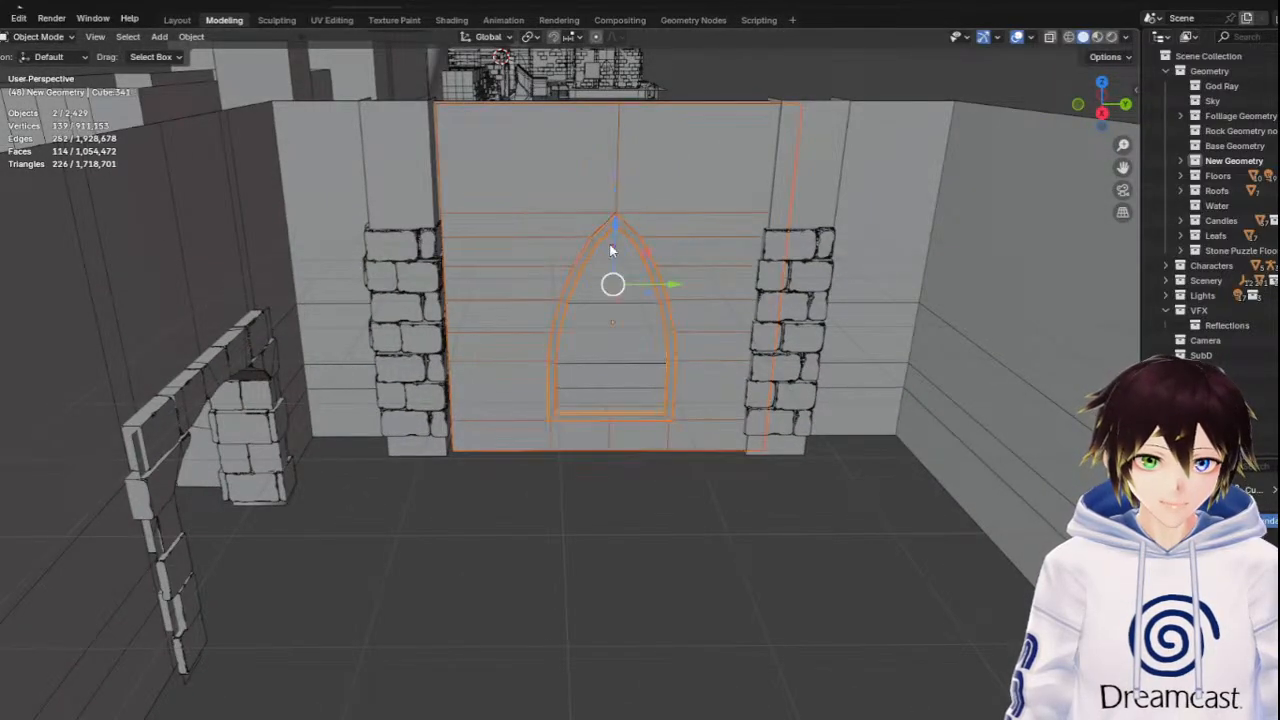
left_click(669, 284, "shift")
key("g")
key("y")
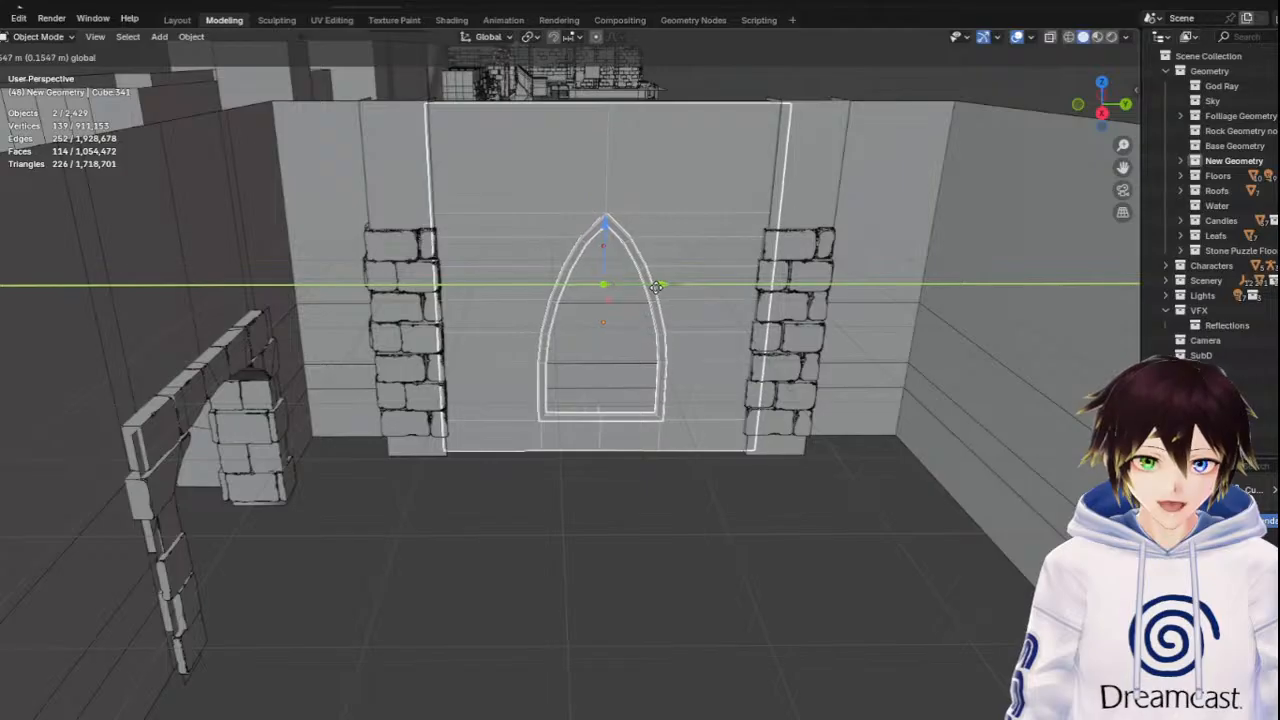
left_click(659, 287)
Add a vertical loop cut to the dungeon room's end wall and slide it behind the pillar on the -Y side
middle_click_drag(714, 171, 677, 210)
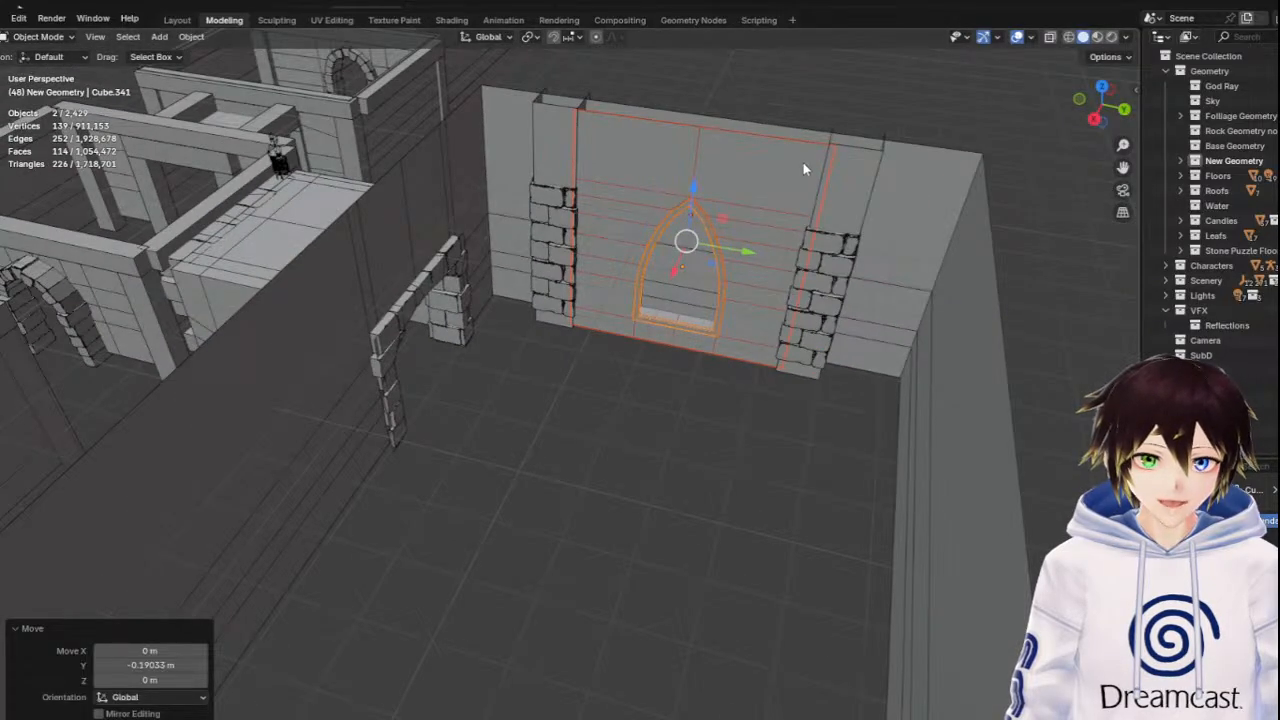
middle_click_drag(745, 123, 863, 186)
left_click(845, 218)
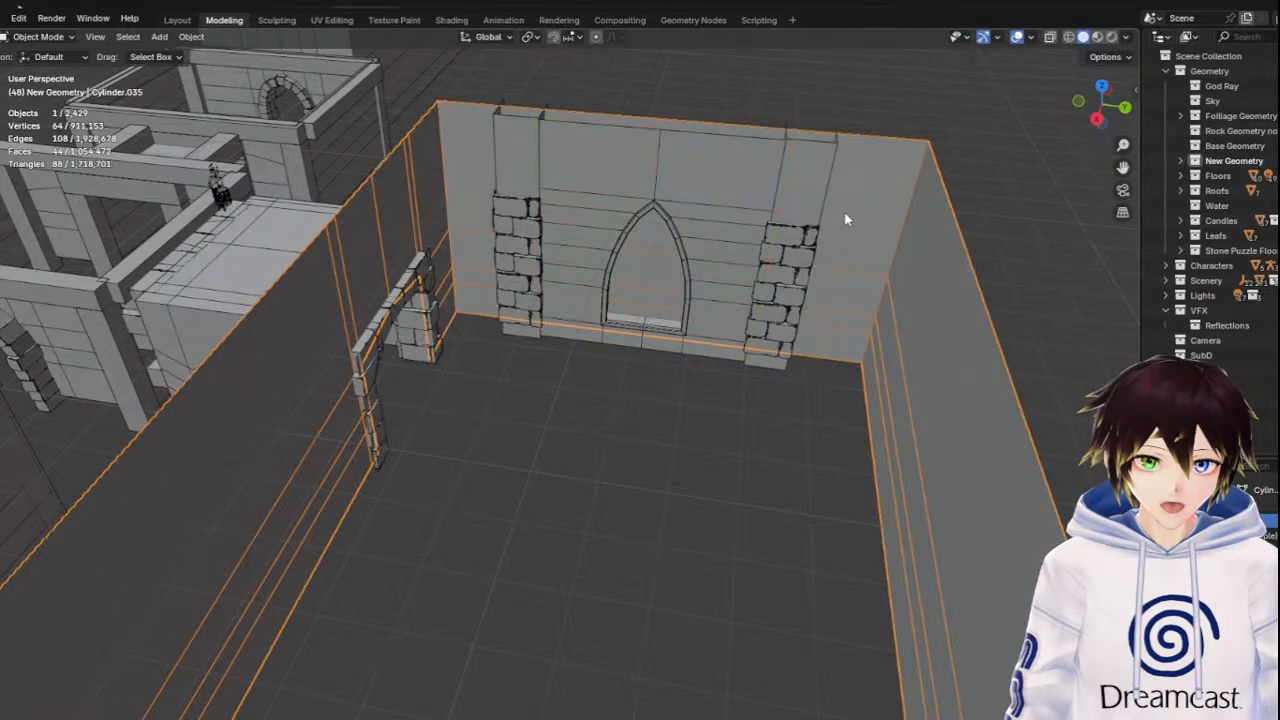
left_click(57, 40)
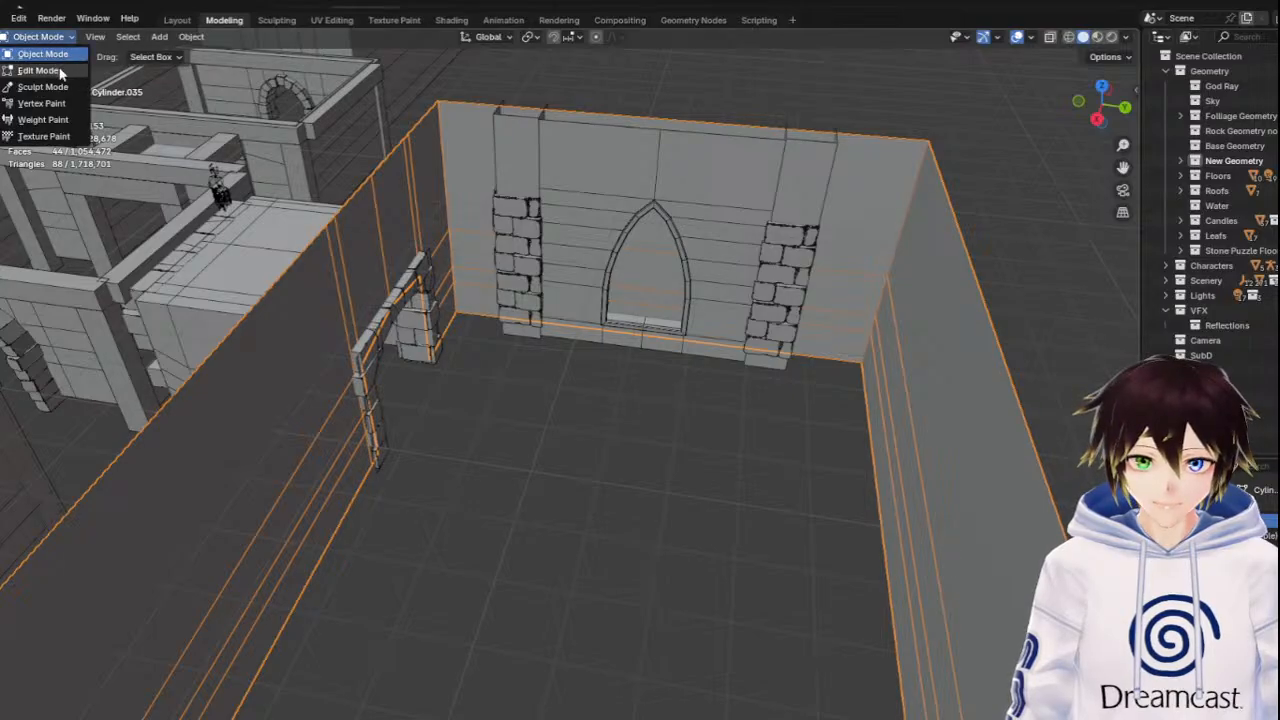
left_click(60, 68)
key("alt+a")
left_click(93, 37)
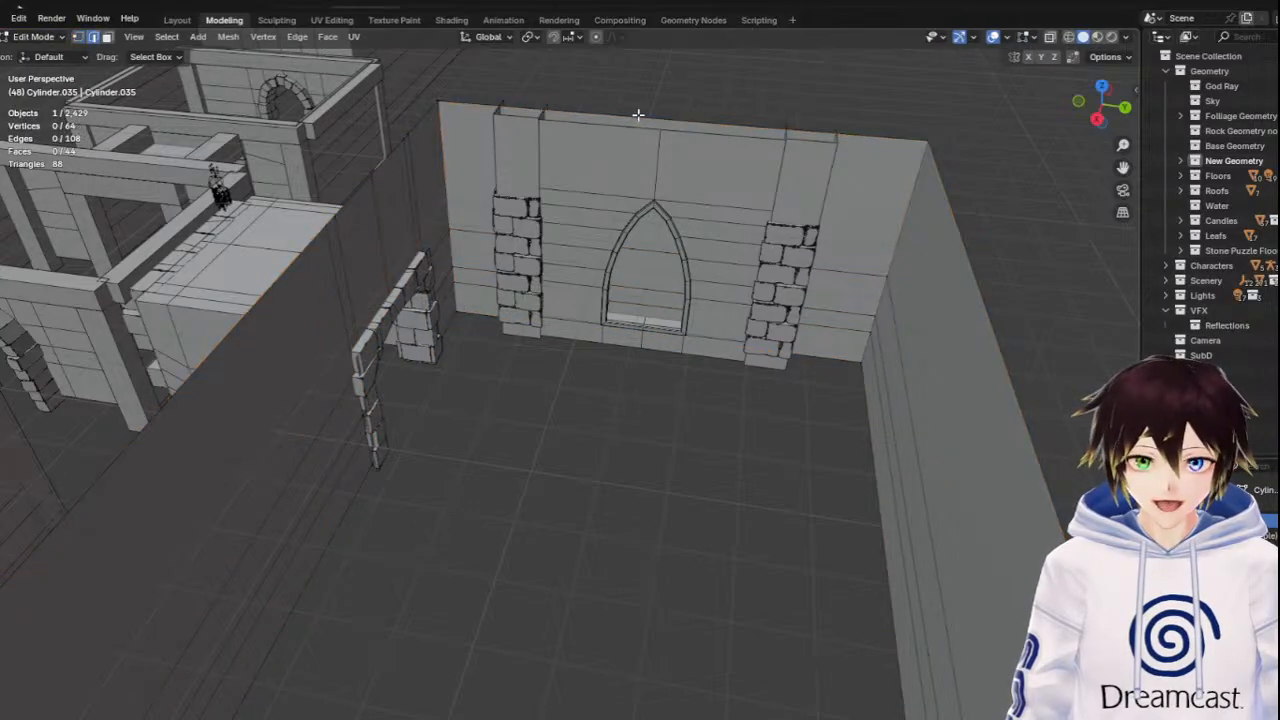
left_click(546, 108)
key("ctrl+e")
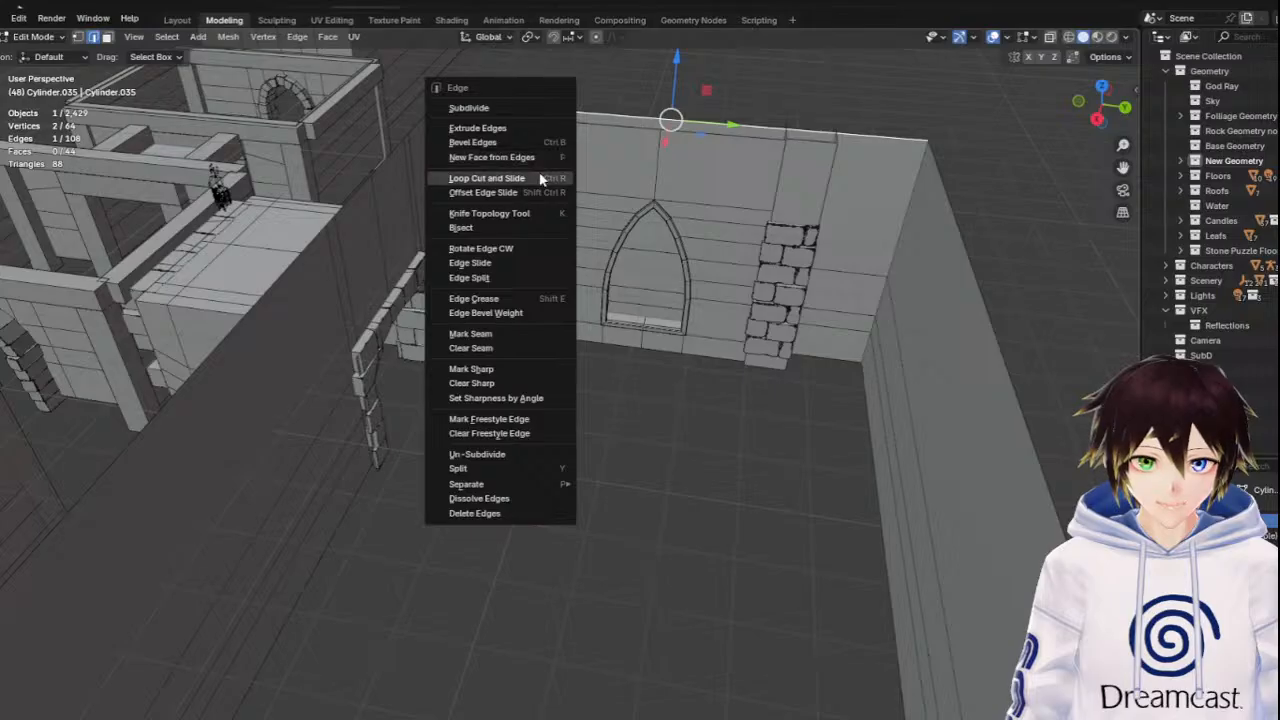
left_click(544, 177)
left_click(544, 122)
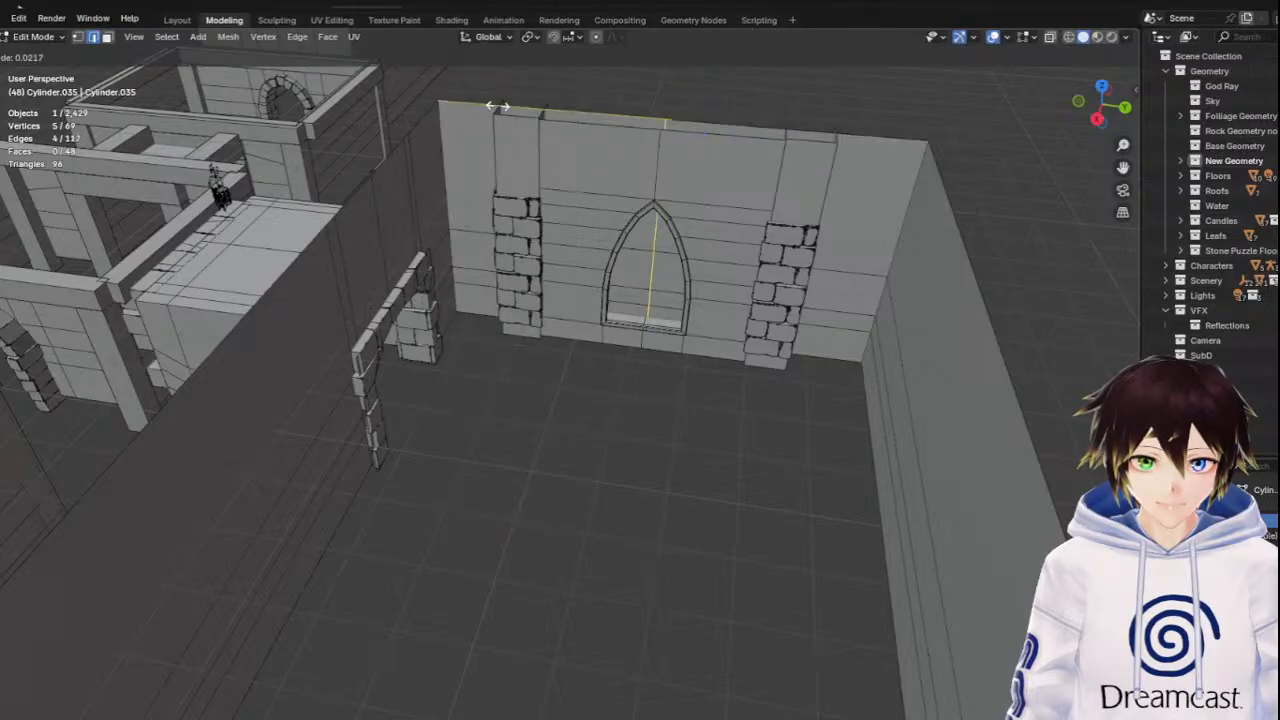
left_click(378, 72)
Add a second vertical loop cut to the end wall behind the +Y-side pillar, with a slide factor of about -0.546
left_click(805, 138)
key("ctrl+e")
left_click(803, 137)
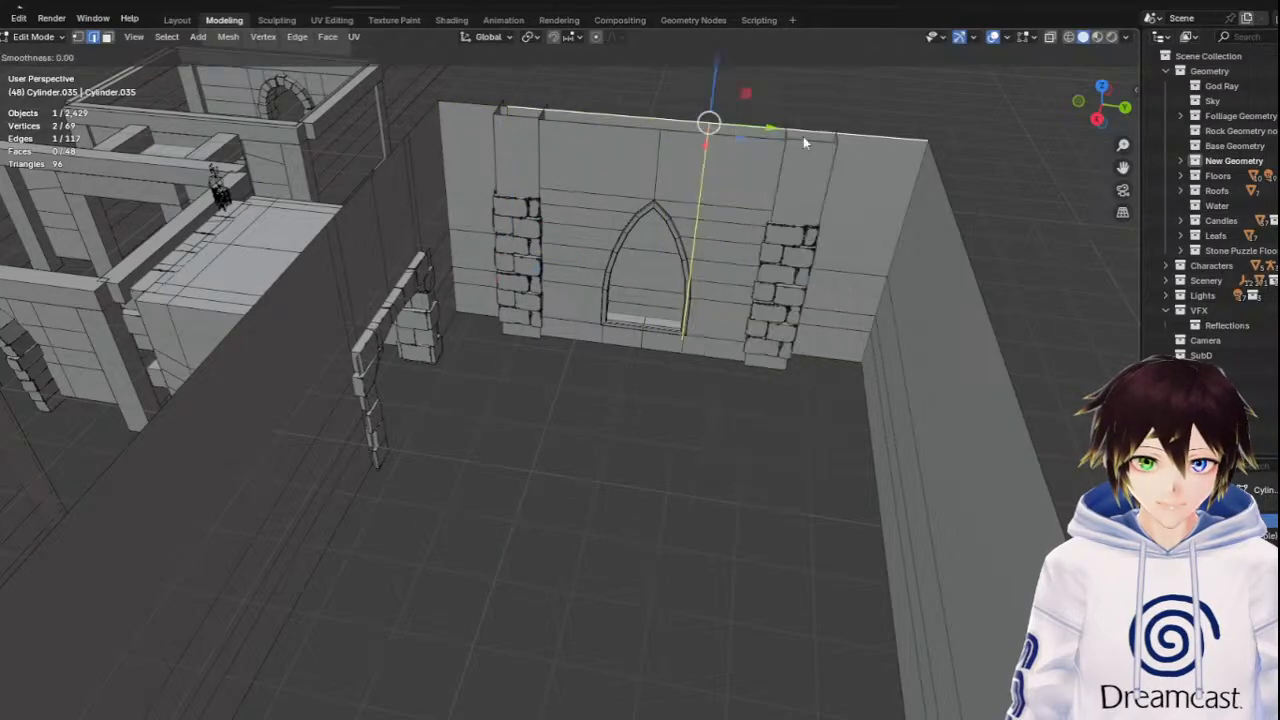
left_click(803, 136)
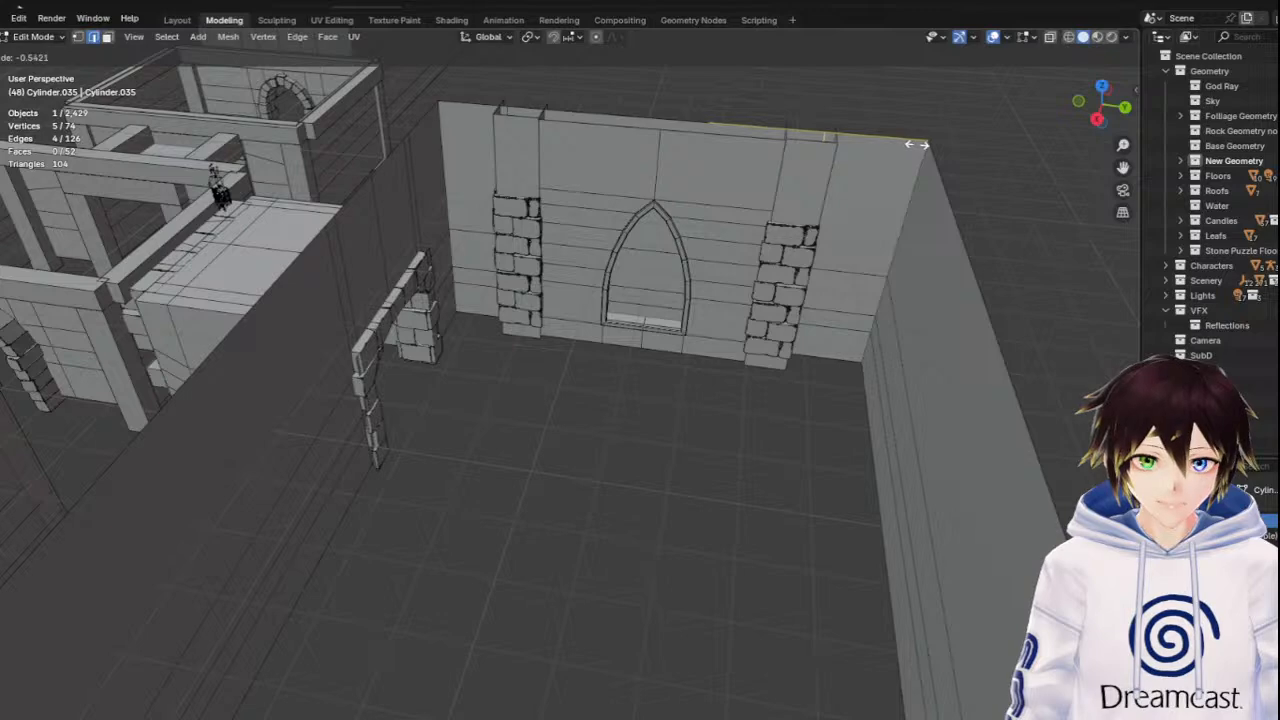
left_click(918, 144)
Delete the full-height column of end wall faces between the two cuts behind the window panel, and return to Object Mode
left_click(107, 36)
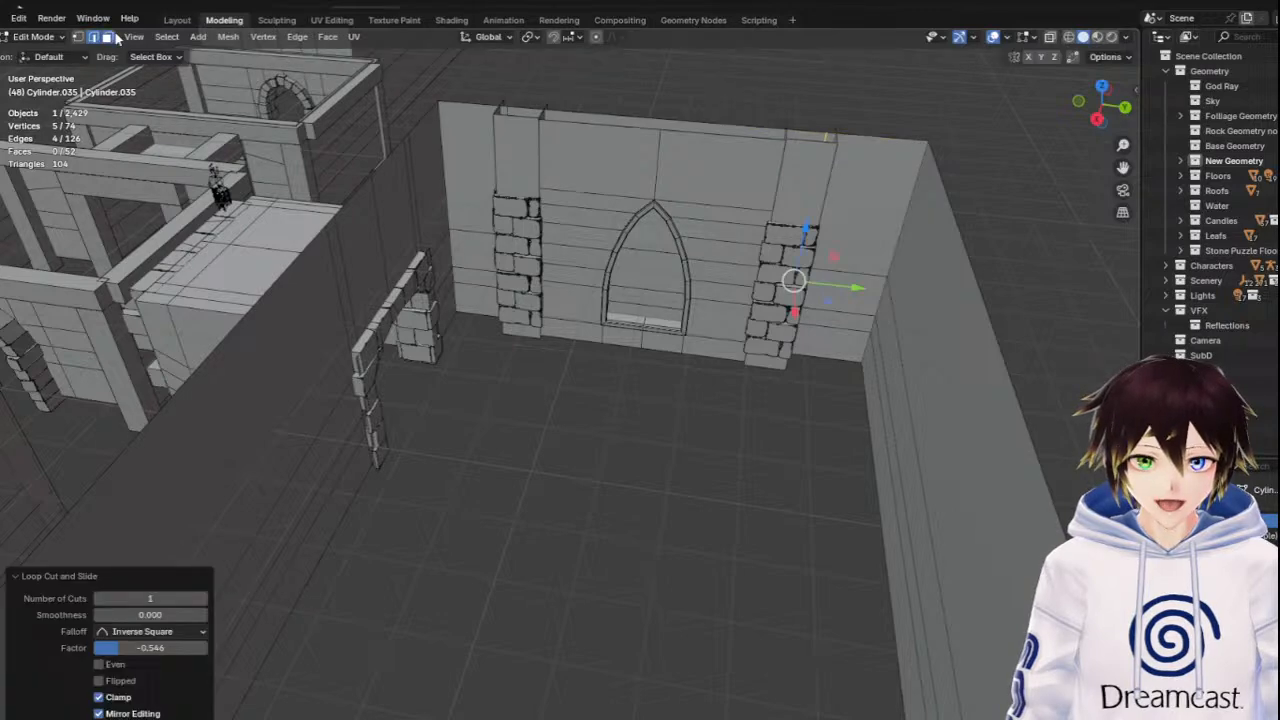
left_click(590, 124)
middle_click_drag(883, 235, 591, 232)
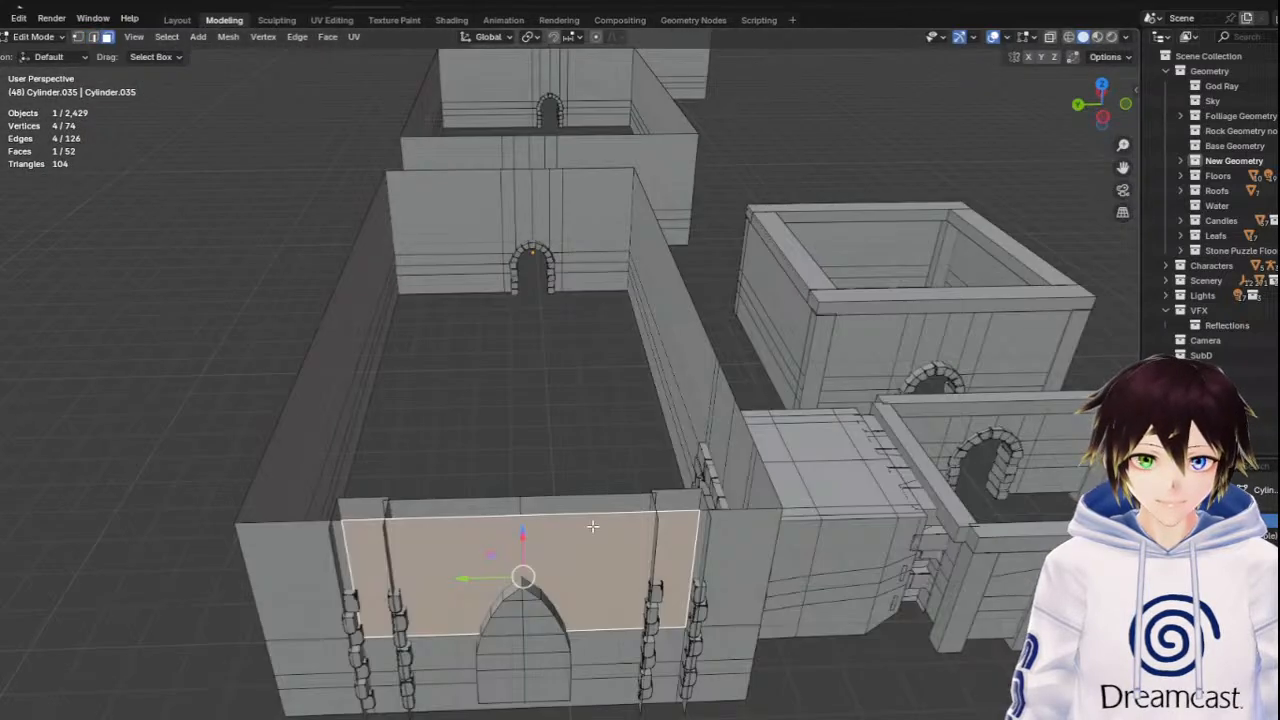
left_click(597, 699, "ctrl")
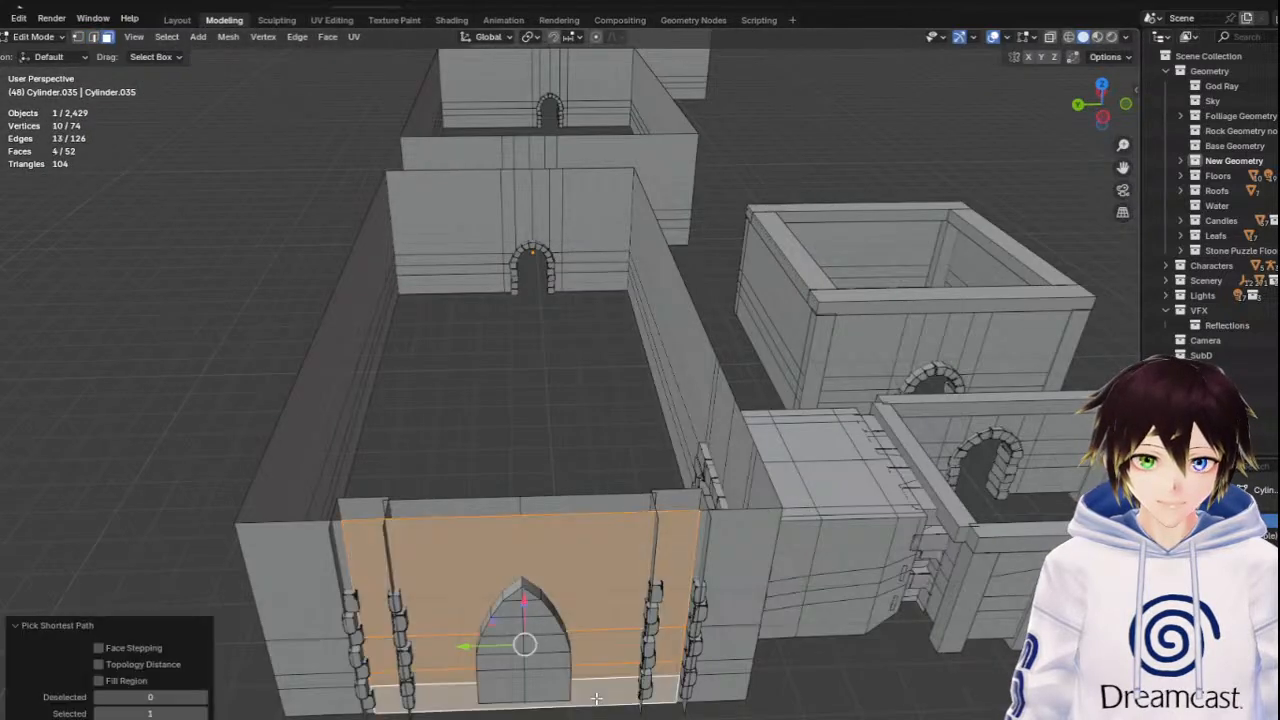
key("x")
left_click(536, 507)
middle_click_drag(414, 466, 590, 384)
left_click(35, 36)
left_click(40, 46)
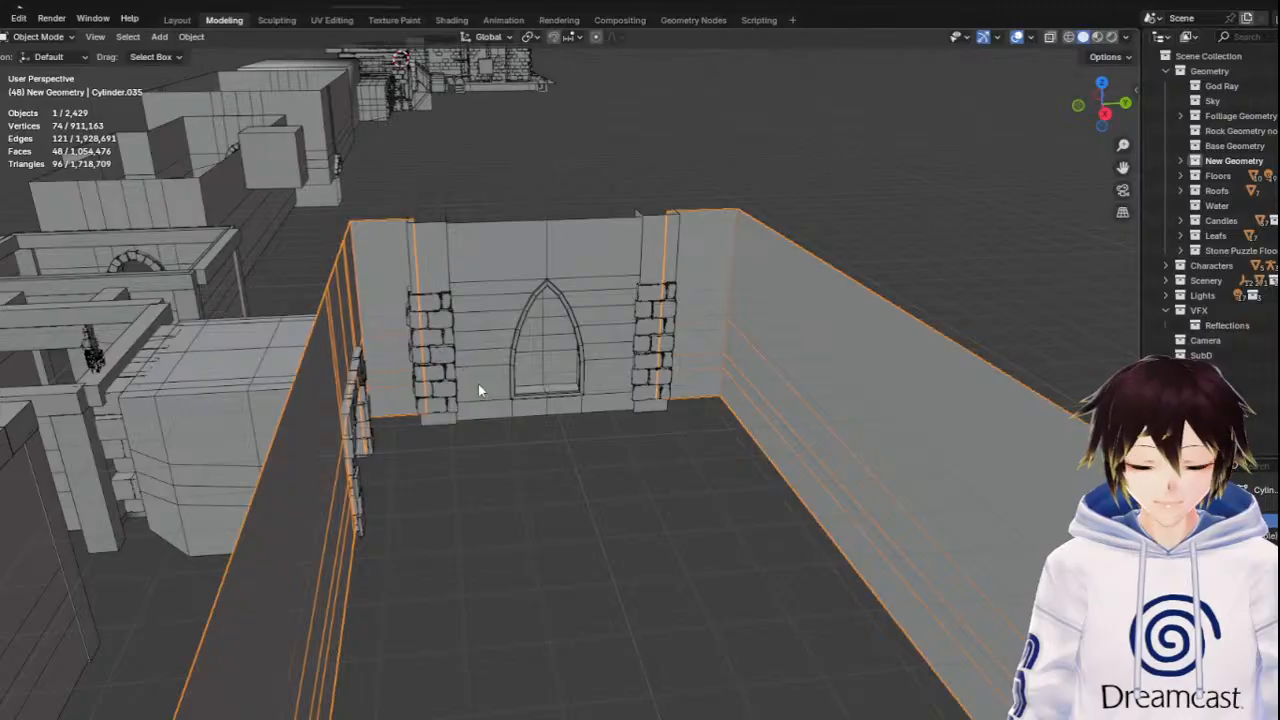
Walk through the dungeon room at eye level to examine the window wall, brick pillars and side walls
key("shift+grave")
key("w")
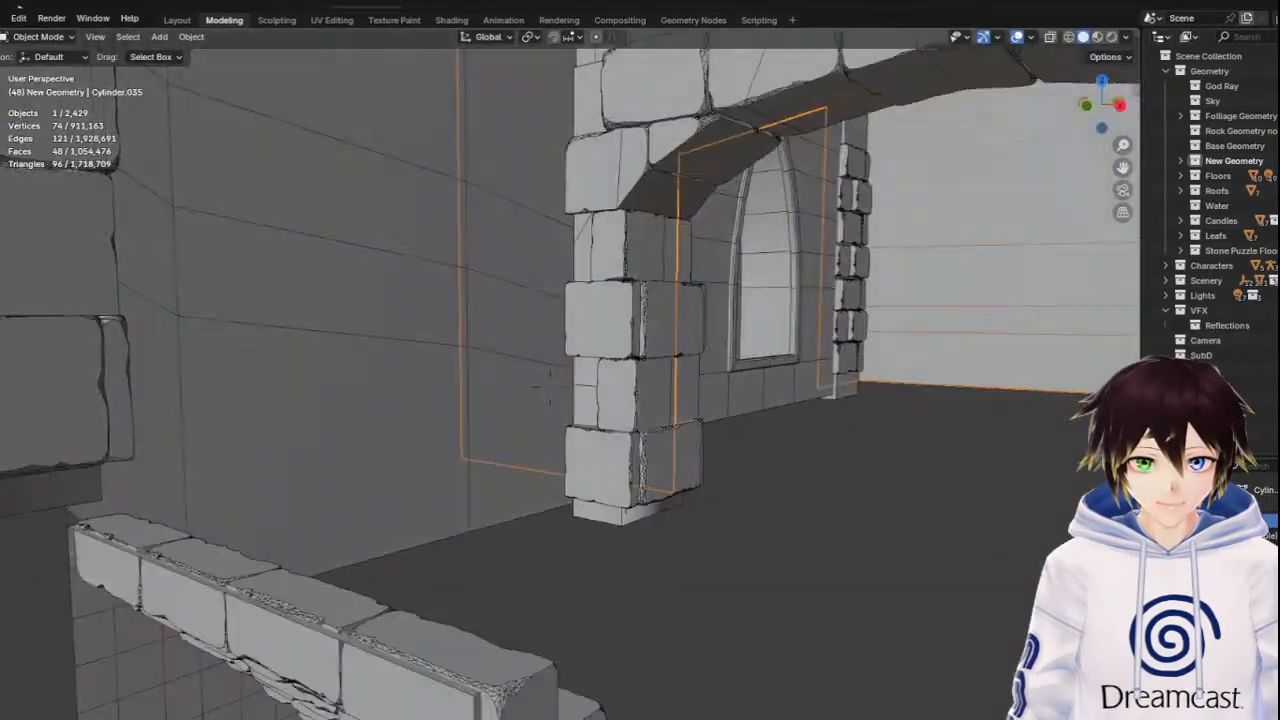
key("w")
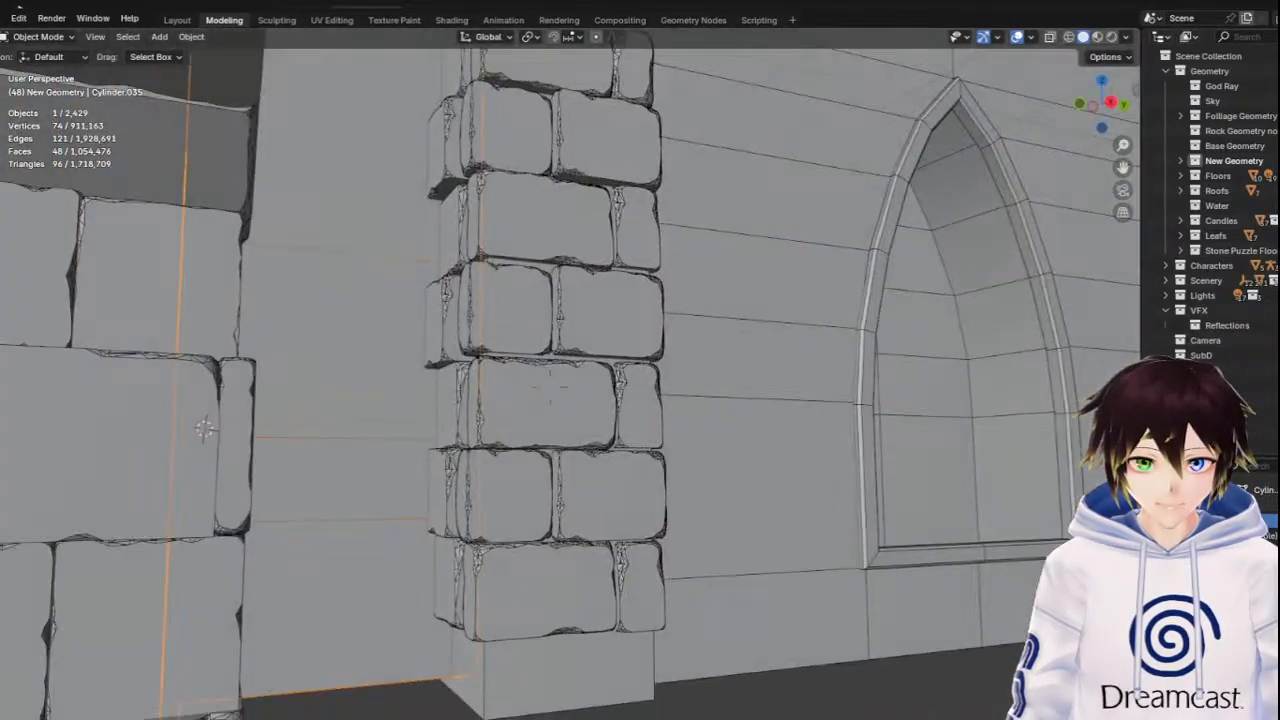
key("w")
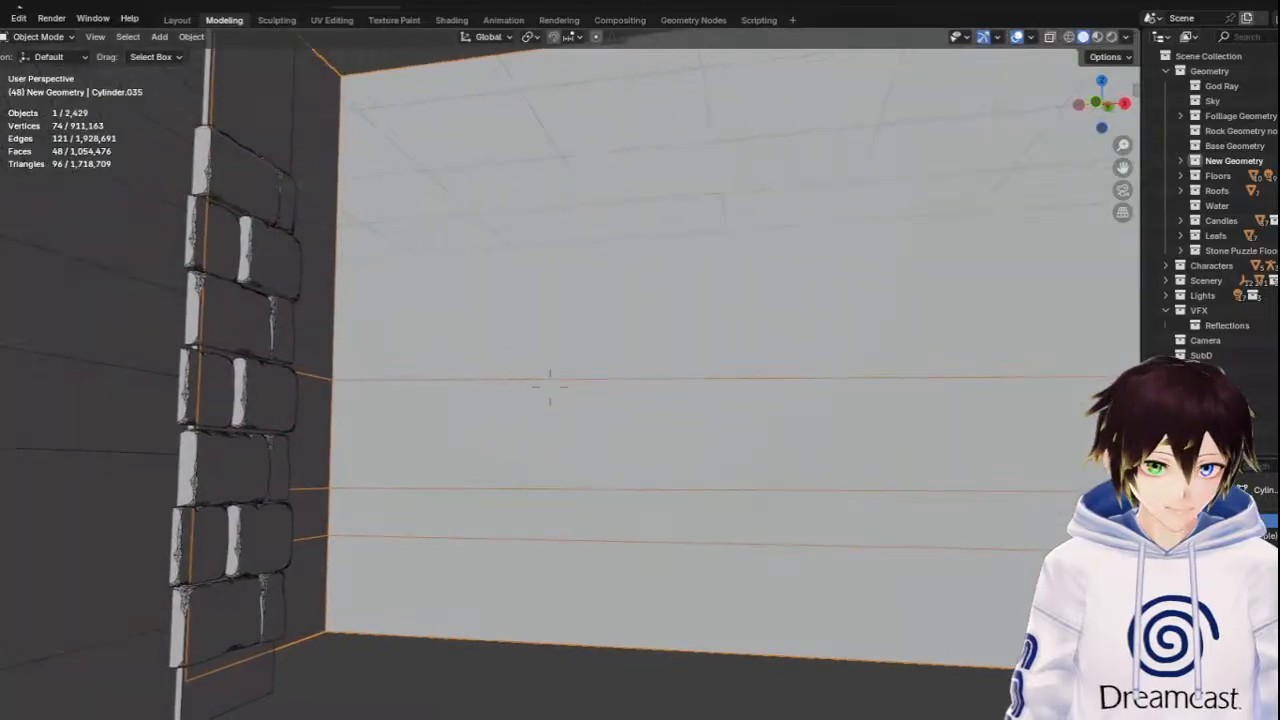
key("w")
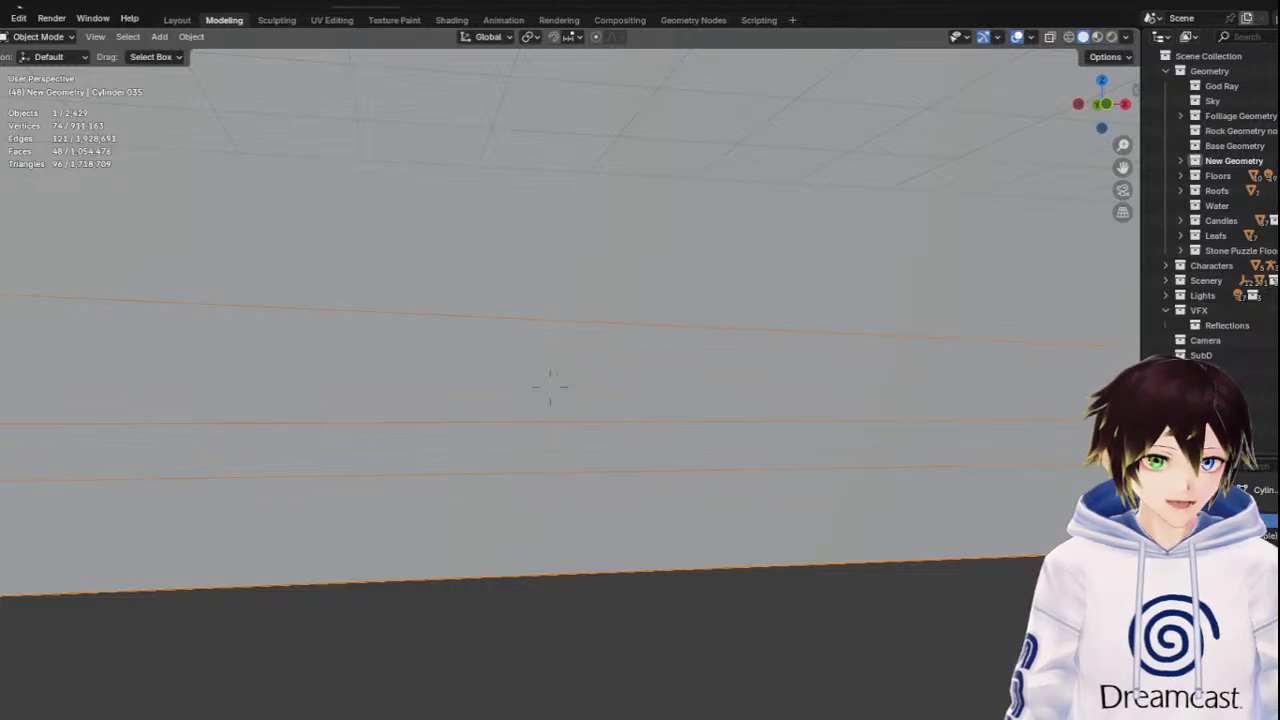
key("Escape")
scroll(517, 350, "down", 3)
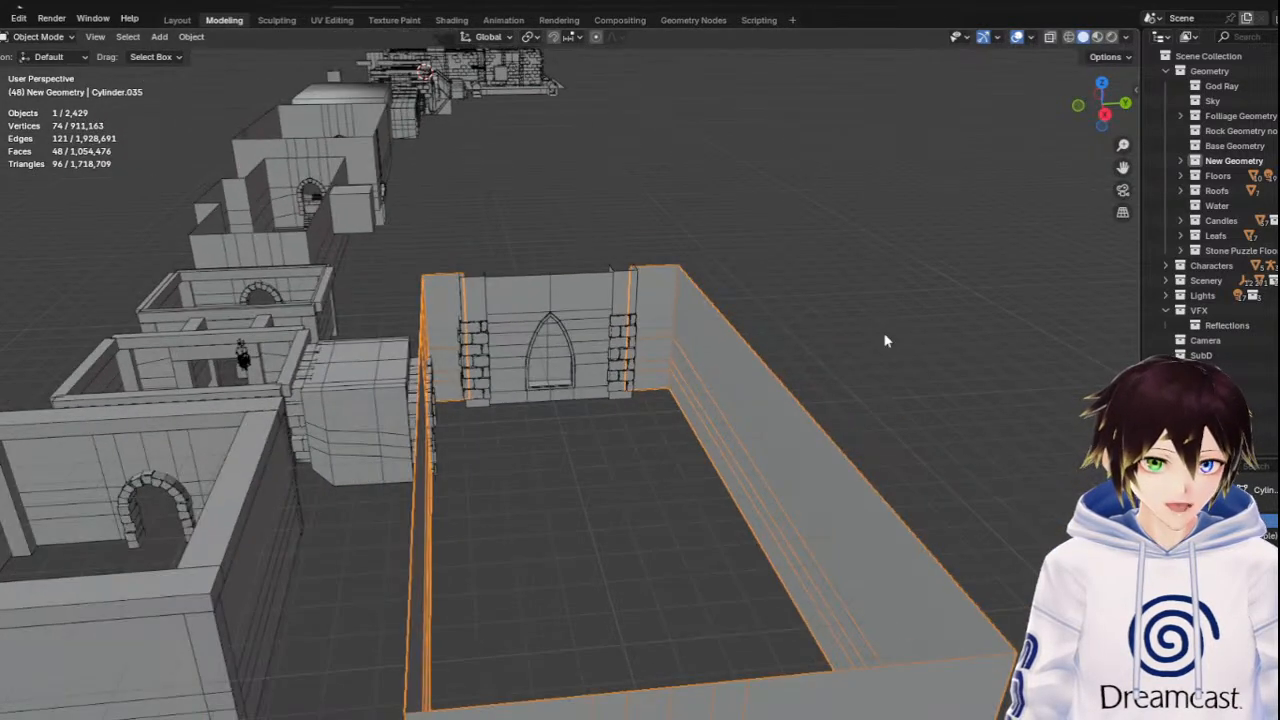
Clear the selection and survey the neighbouring rooms and corridors along the dungeon layout
left_click(884, 341)
middle_click_drag(501, 353, 532, 373)
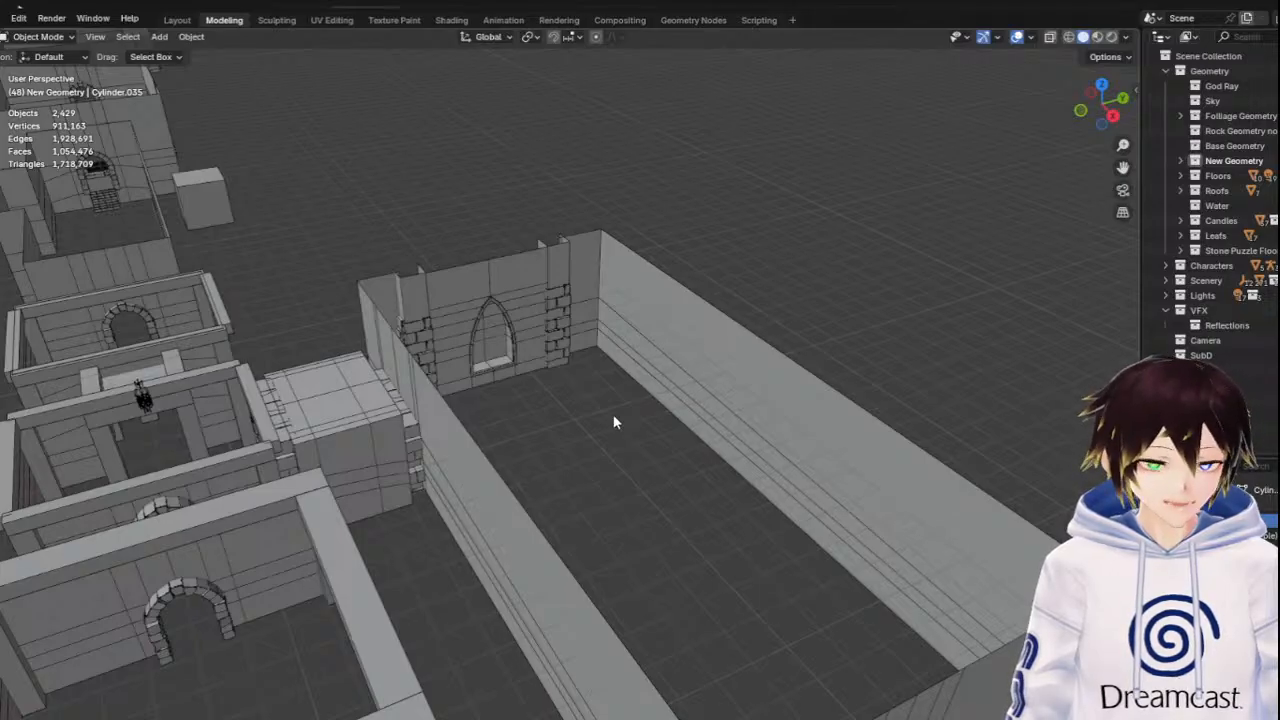
middle_click_drag(634, 437, 664, 401)
scroll(664, 401, "down", 2)
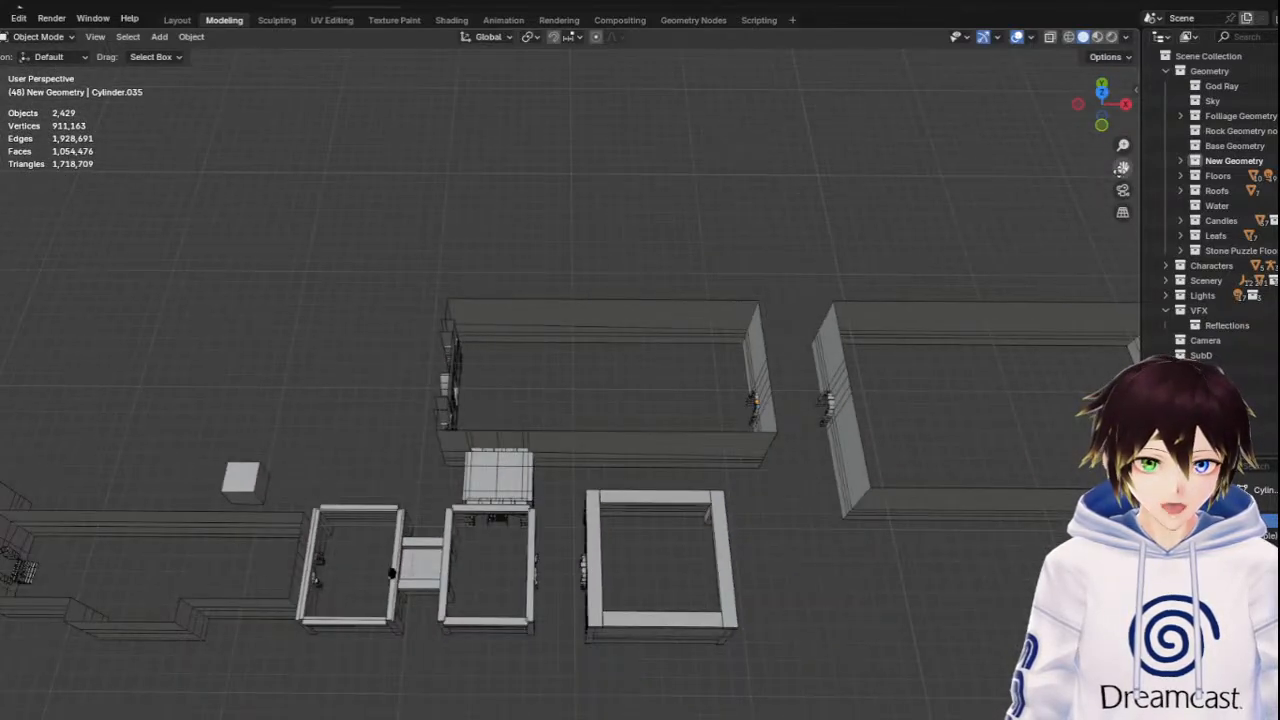
left_click_drag(1123, 168, 407, 36)
scroll(774, 317, "up", 3)
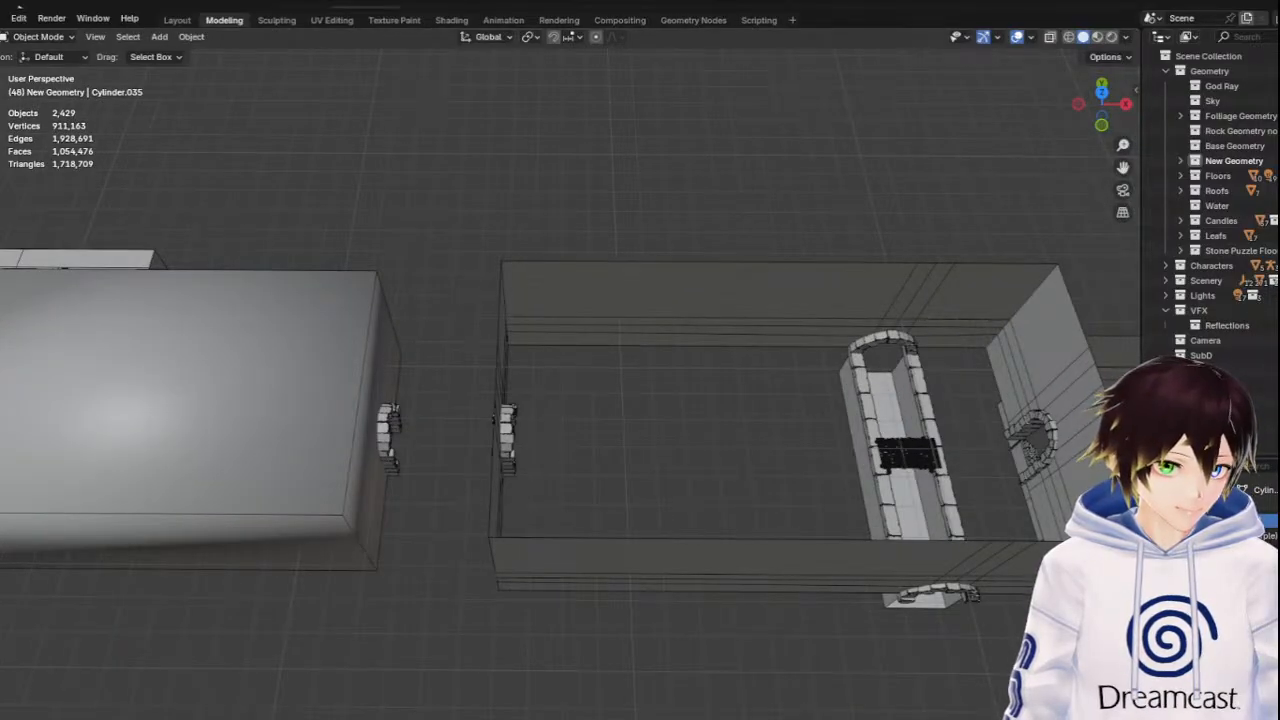
middle_click_drag(730, 320, 785, 323)
scroll(785, 323, "down", 3)
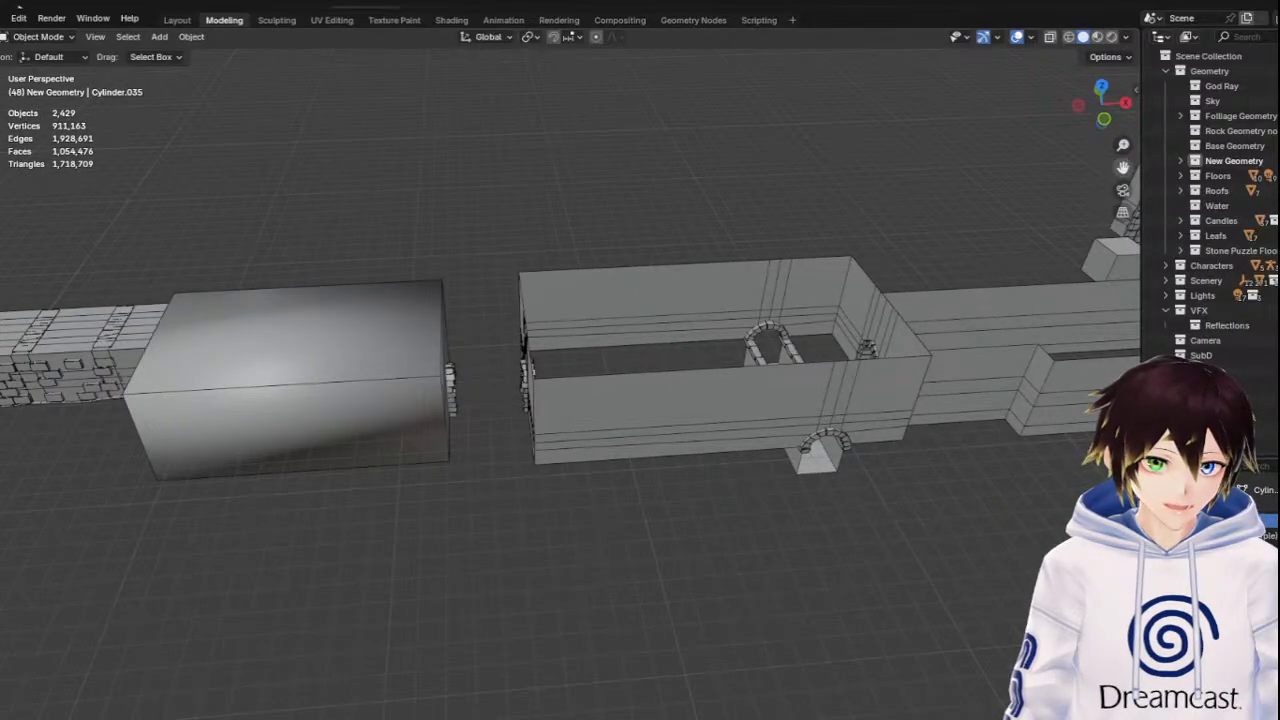
left_click_drag(1122, 168, 700, 225)
Duplicate the standalone cube beside the corridor and move the copy about -17.18 m along X
left_click(742, 322)
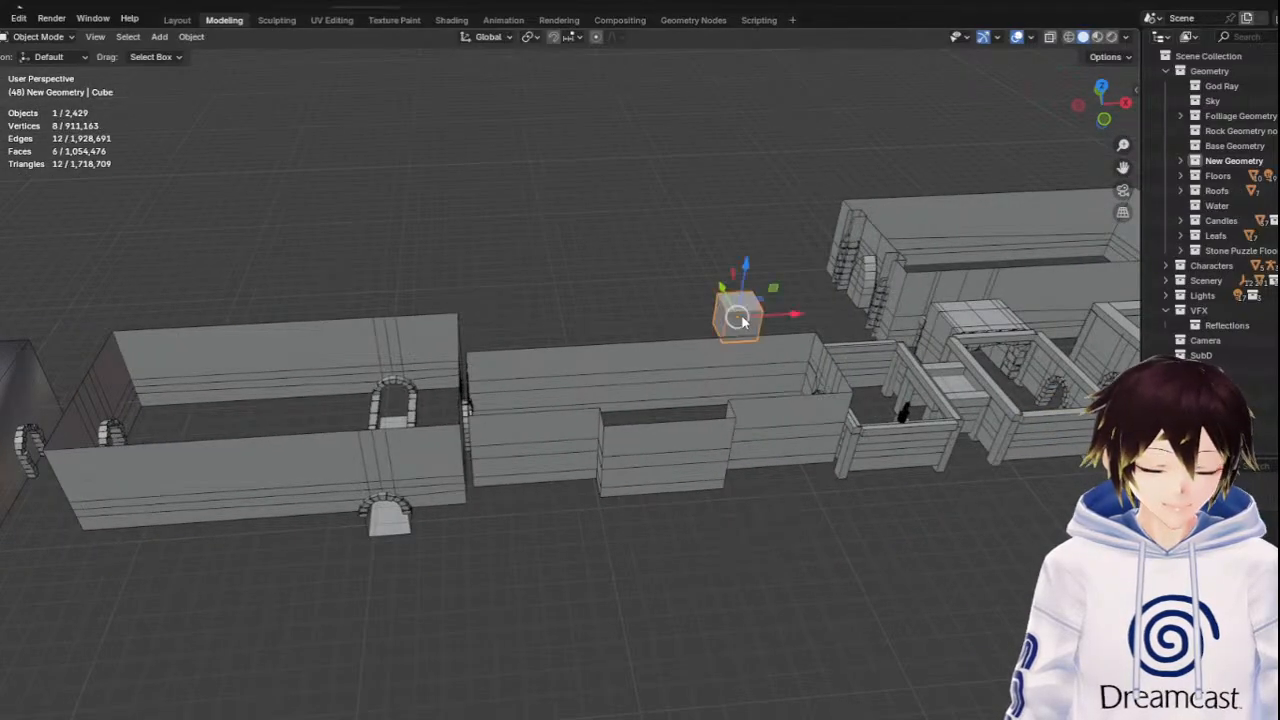
right_click(742, 322)
left_click(742, 316)
left_click_drag(780, 317, 472, 330)
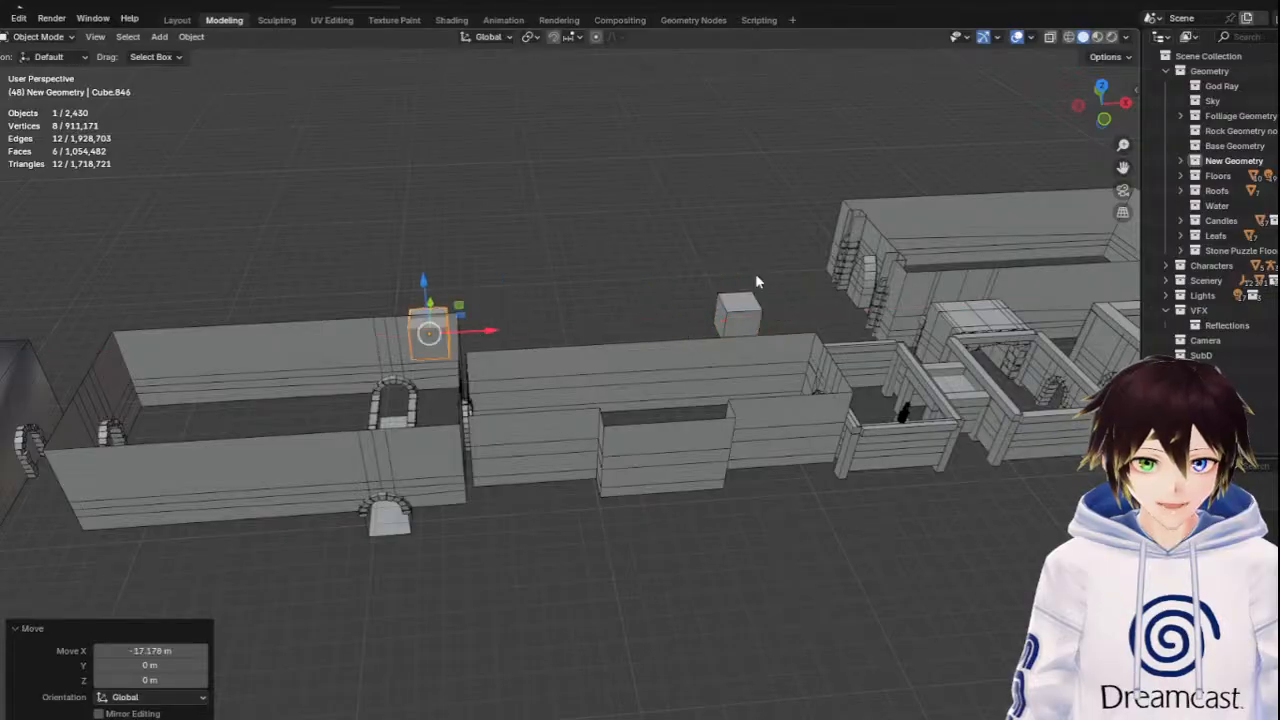
In front orthographic view, move the duplicated cube about -52.3 m along X and 2 m along Z, above the detailed brick room
left_click(1103, 119)
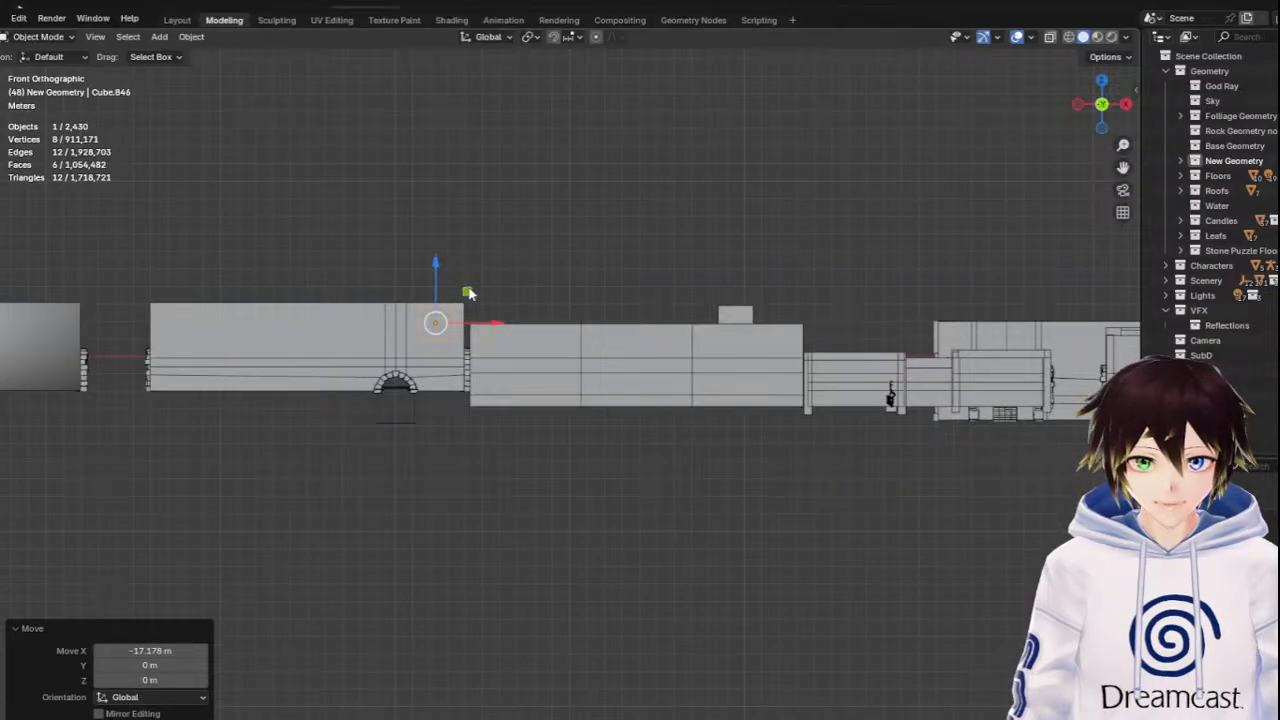
left_click_drag(1114, 163, 1279, 165)
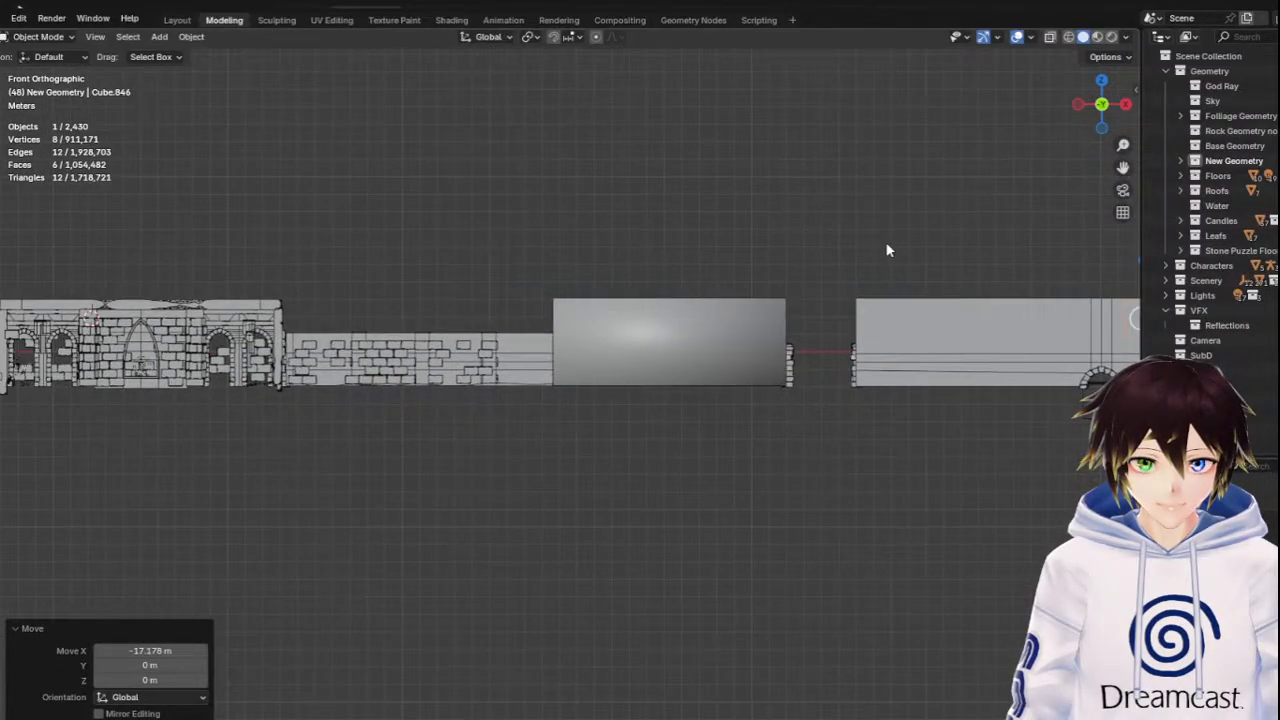
scroll(960, 265, "down", 1)
left_click_drag(1073, 300, 312, 271)
left_click_drag(1122, 168, 1279, 171)
scroll(598, 279, "up", 8)
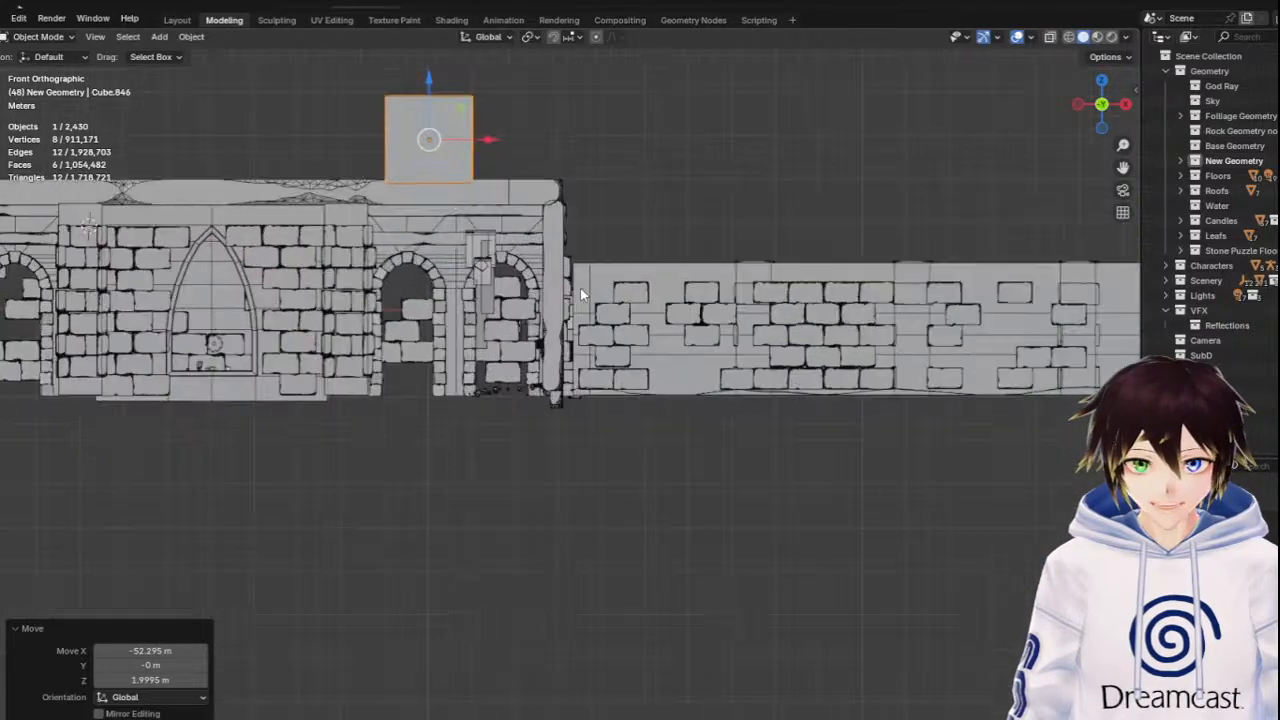
Lower the cube to the brick room's wall cap and shift it about 2.05 m plus 0.69 m along Y over the wall
scroll(404, 66, "down", 2)
left_click_drag(428, 90, 428, 112)
middle_click_drag(428, 112, 392, 243)
left_click_drag(592, 197, 654, 184)
middle_click_drag(654, 184, 566, 174)
scroll(566, 174, "up", 4)
left_click_drag(1123, 167, 832, 272)
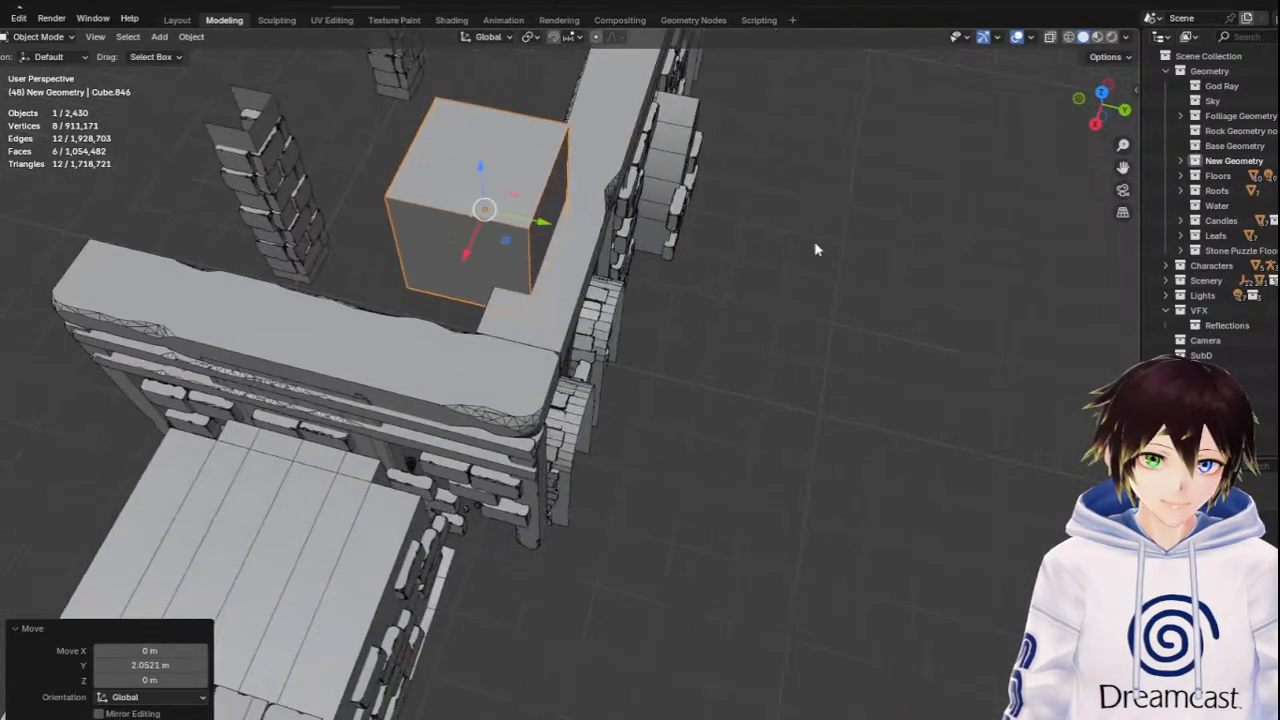
left_click_drag(559, 221, 603, 225)
middle_click_drag(603, 225, 649, 190)
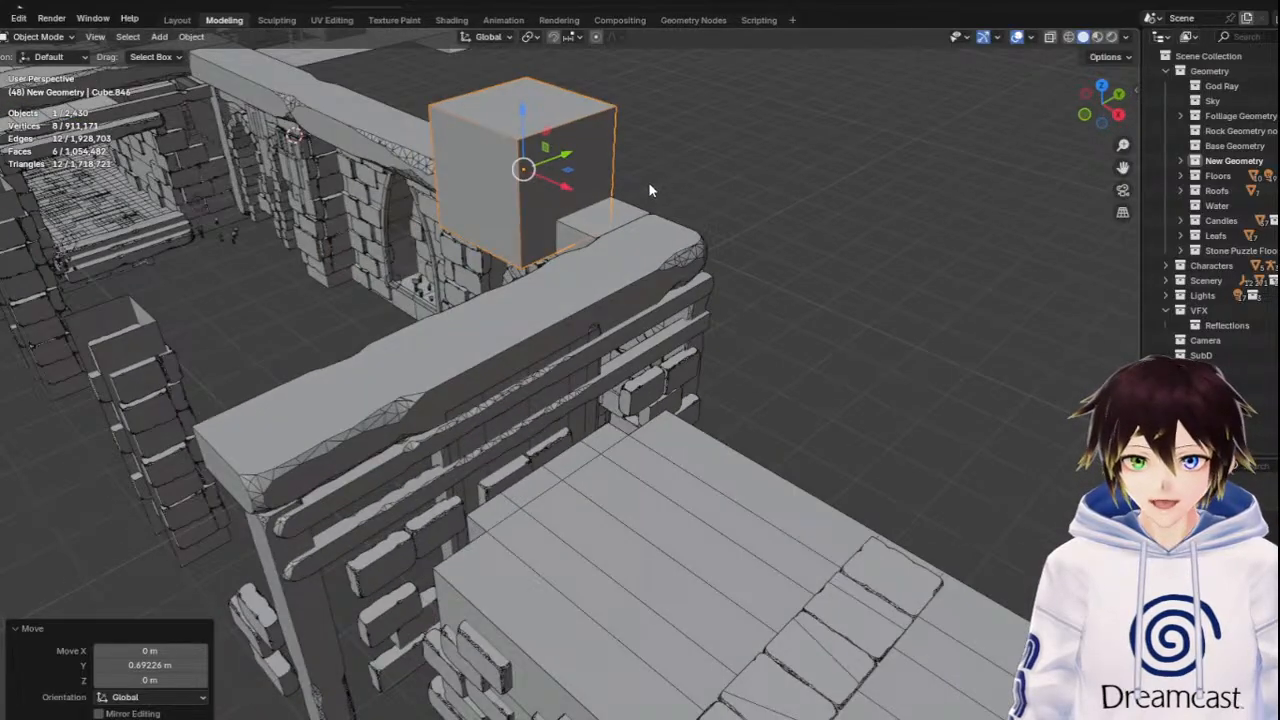
Shape the cube to match the thick wall cap by adjusting one side face and lowering the top face about 1.4 m
left_click(50, 36)
left_click(70, 68)
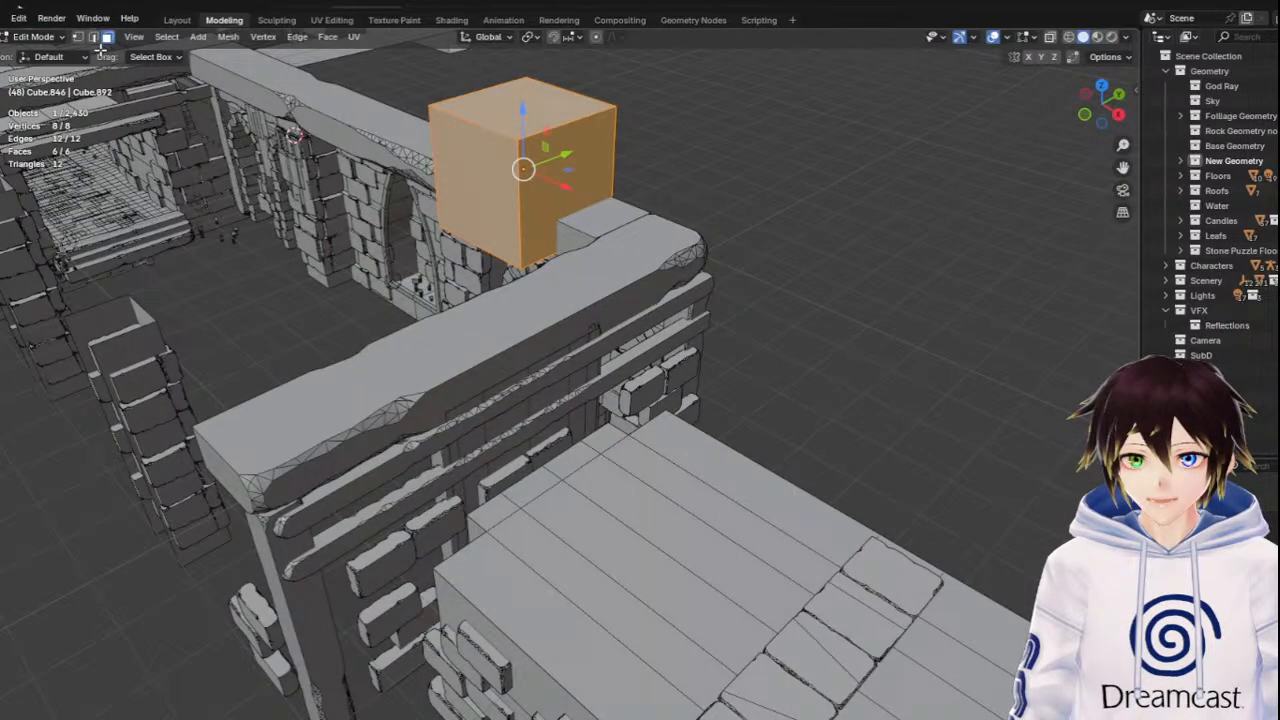
left_click(503, 185)
middle_click_drag(503, 185, 535, 189)
mouse_move(522, 190)
left_mouse_down()
mouse_move(573, 183)
mouse_move(506, 189)
left_mouse_up()
left_click(562, 137)
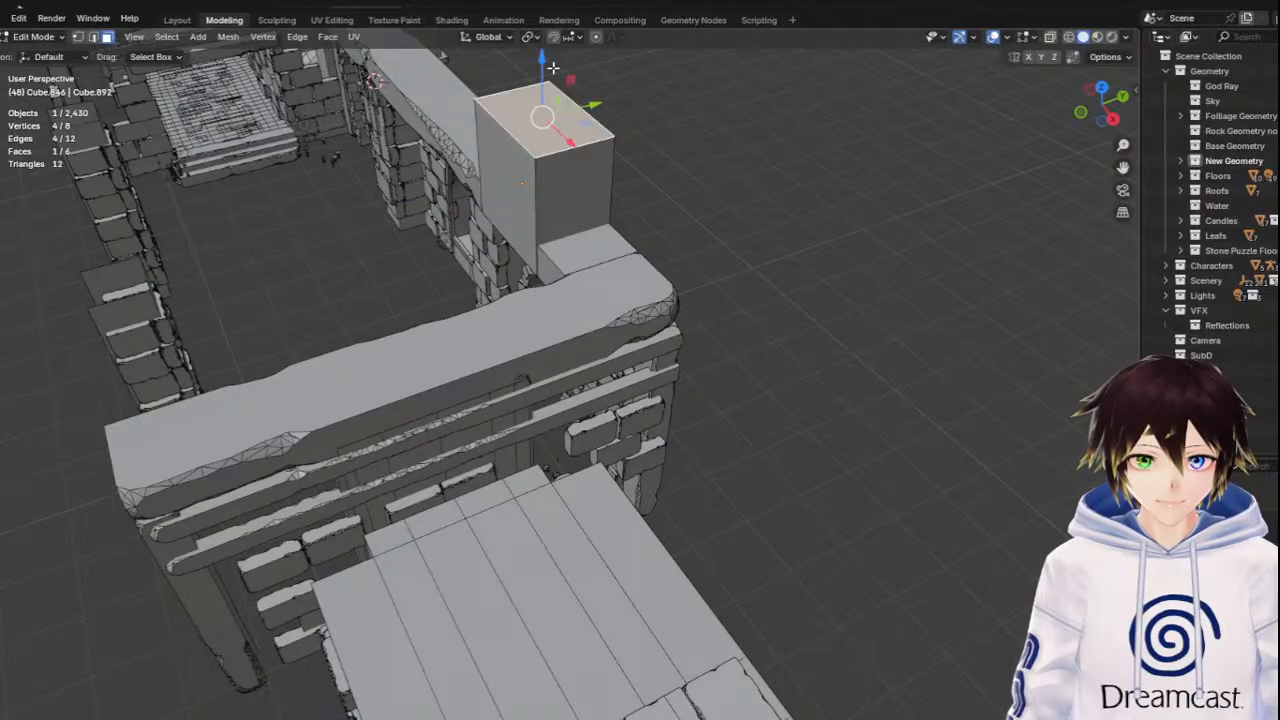
left_click_drag(547, 66, 561, 149)
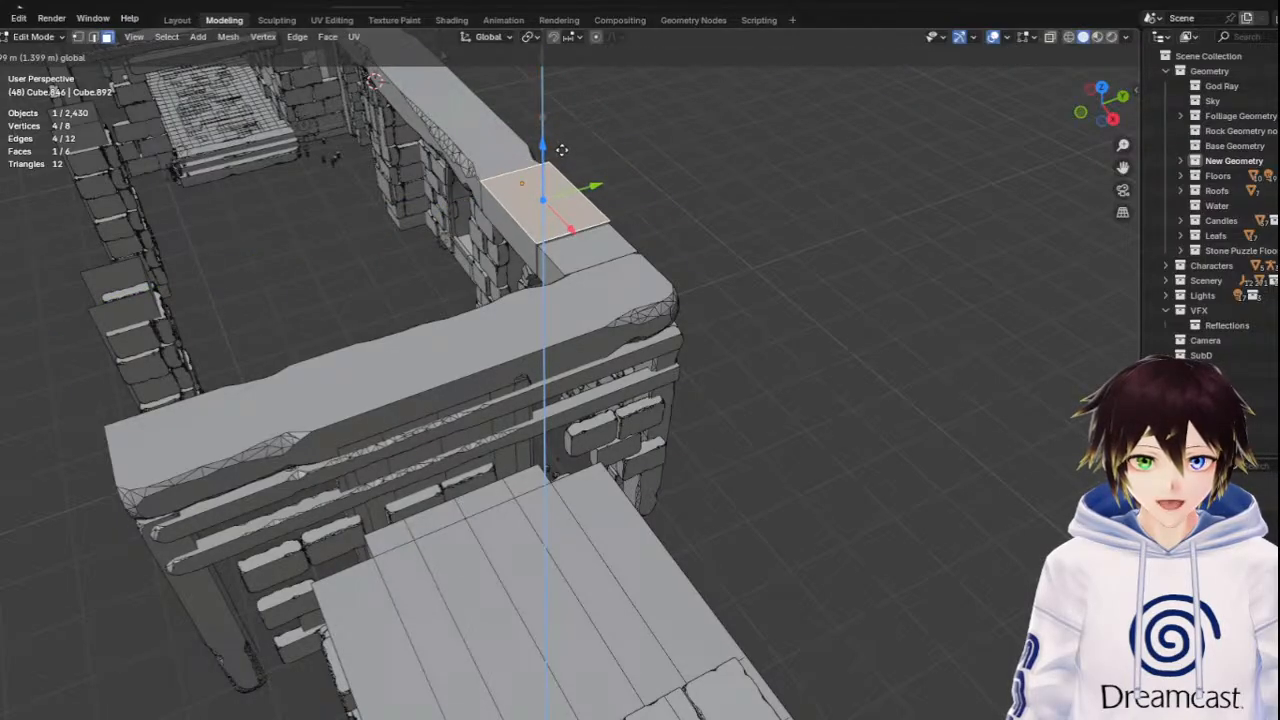
left_click(33, 36)
left_click(45, 51)
middle_click_drag(621, 302, 734, 311)
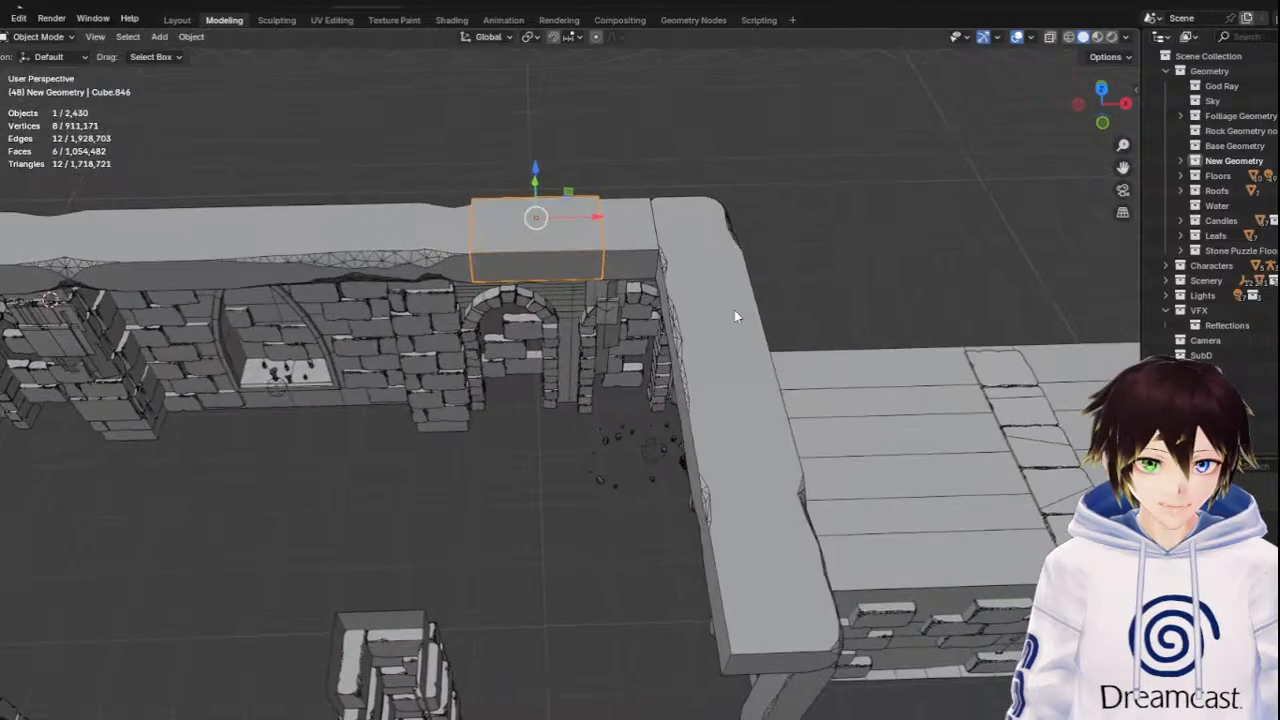
Move the cap block about 44.14 m along X and -3.65 m along Y, onto the unfinished room's long side wall
scroll(715, 327, "down", 9)
left_click_drag(614, 370, 1068, 362)
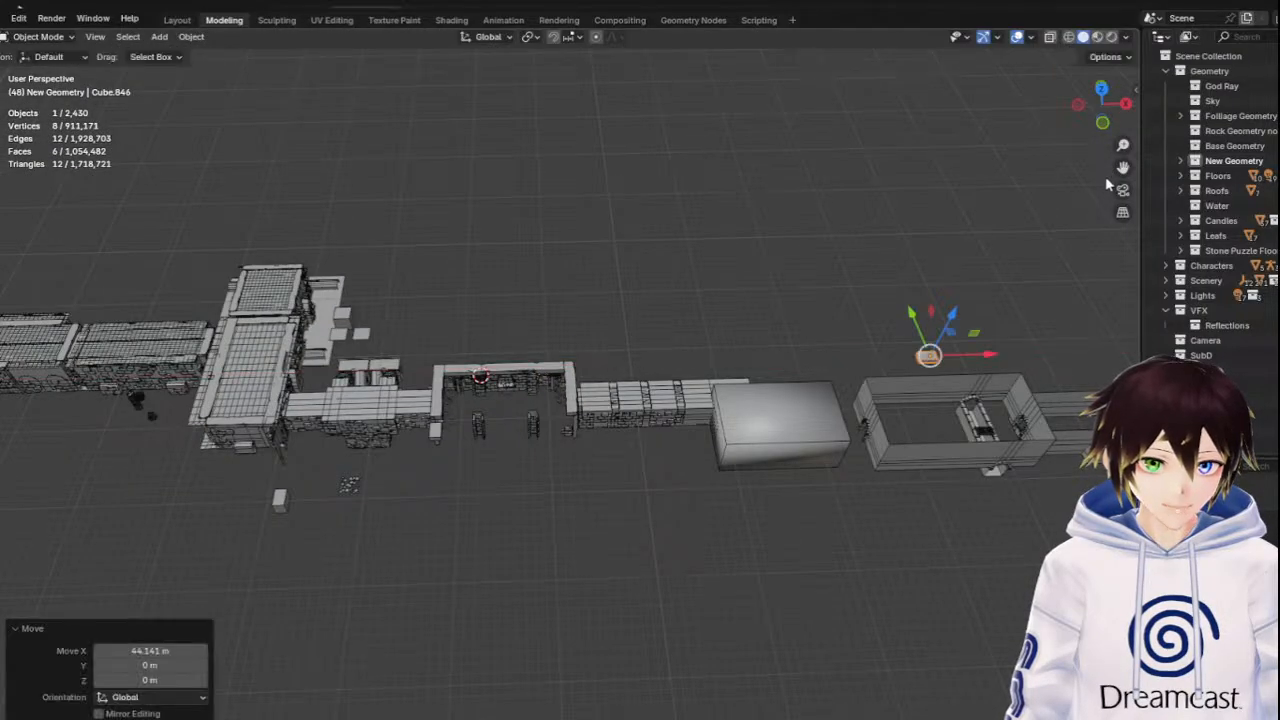
key("KP_Decimal")
scroll(775, 374, "up", 3)
middle_click_drag(775, 374, 822, 470)
left_click_drag(744, 487, 615, 519)
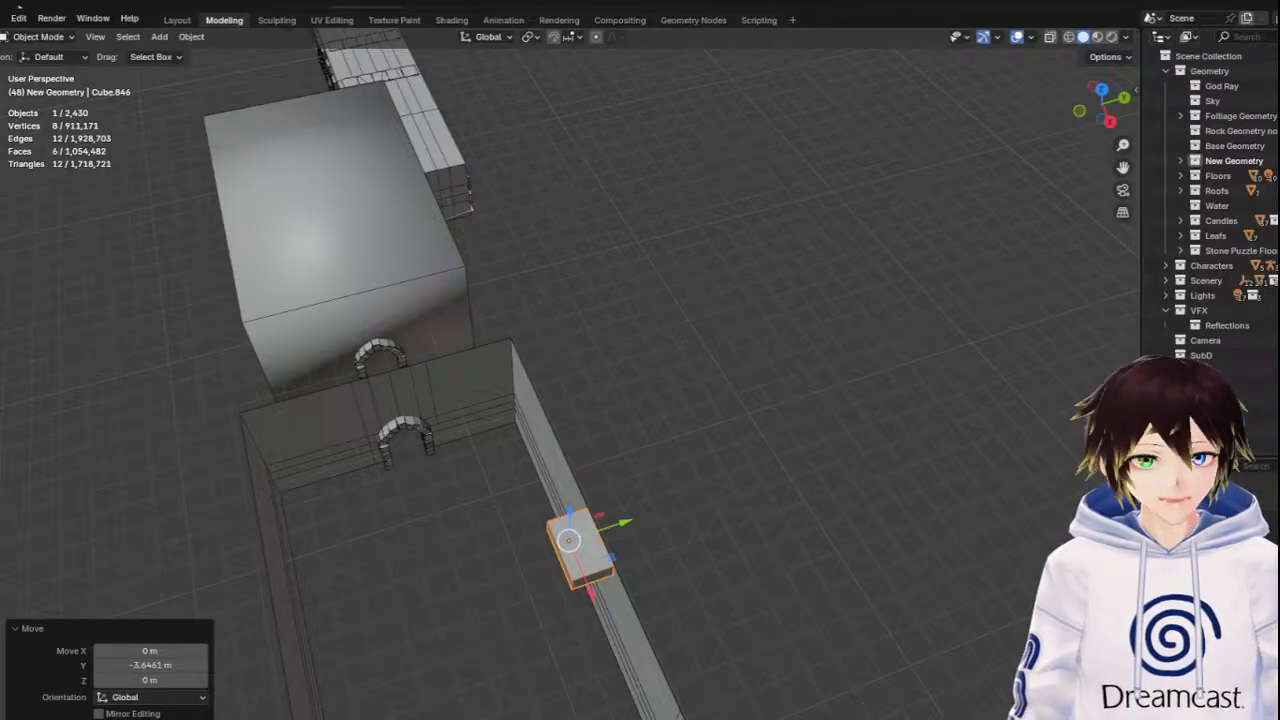
middle_click_drag(532, 560, 545, 535)
scroll(548, 529, "up", 1)
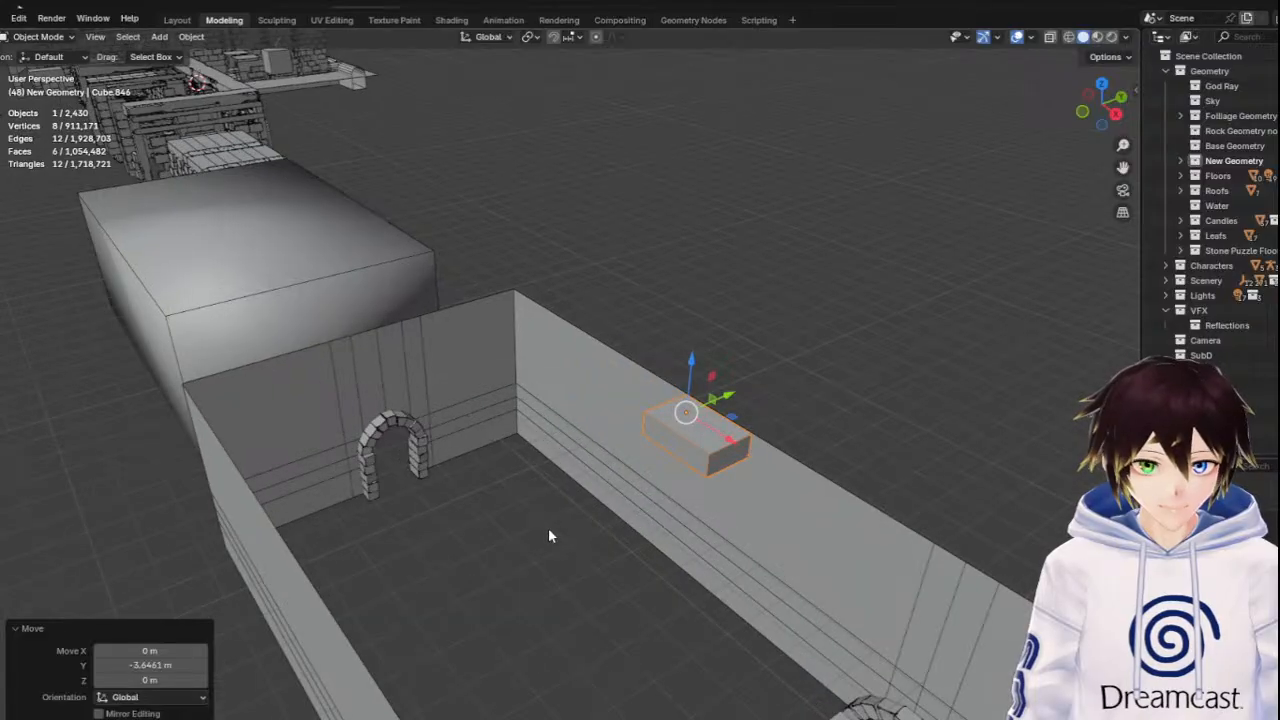
Move the cap block about -7.21 m along X to the end corner of the long side wall
middle_click_drag(606, 303, 676, 428)
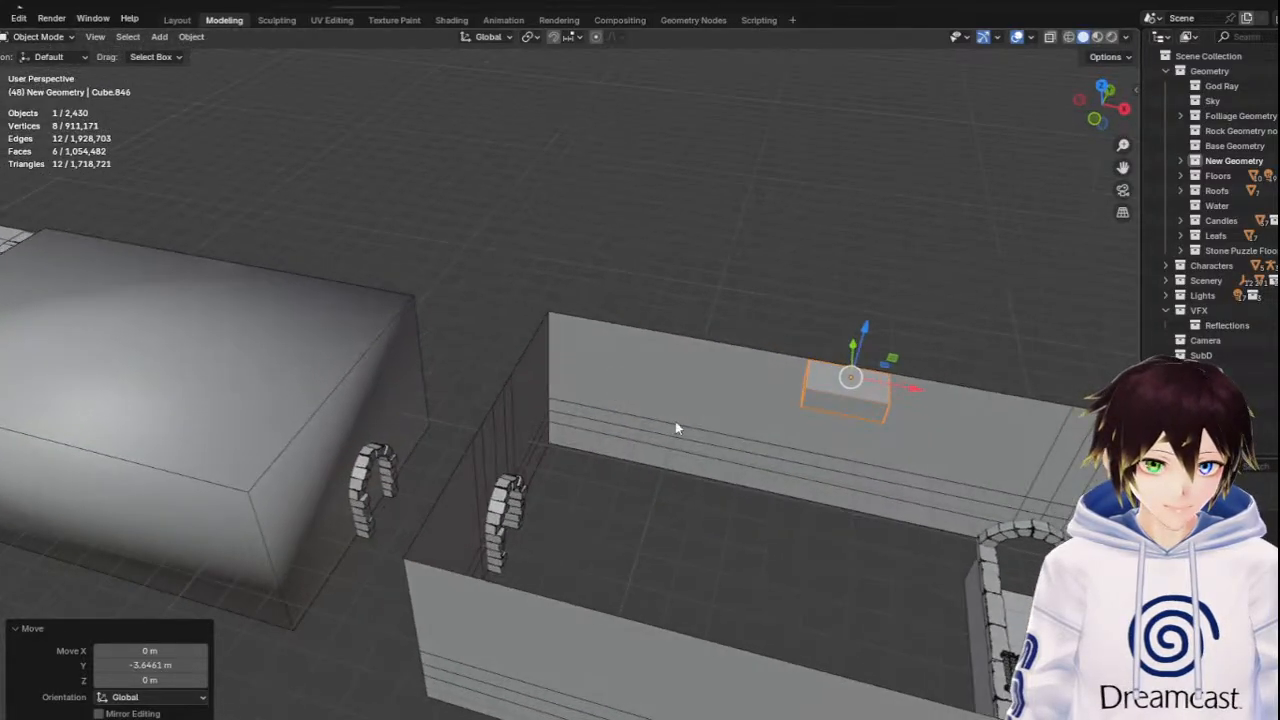
key("g")
key("x")
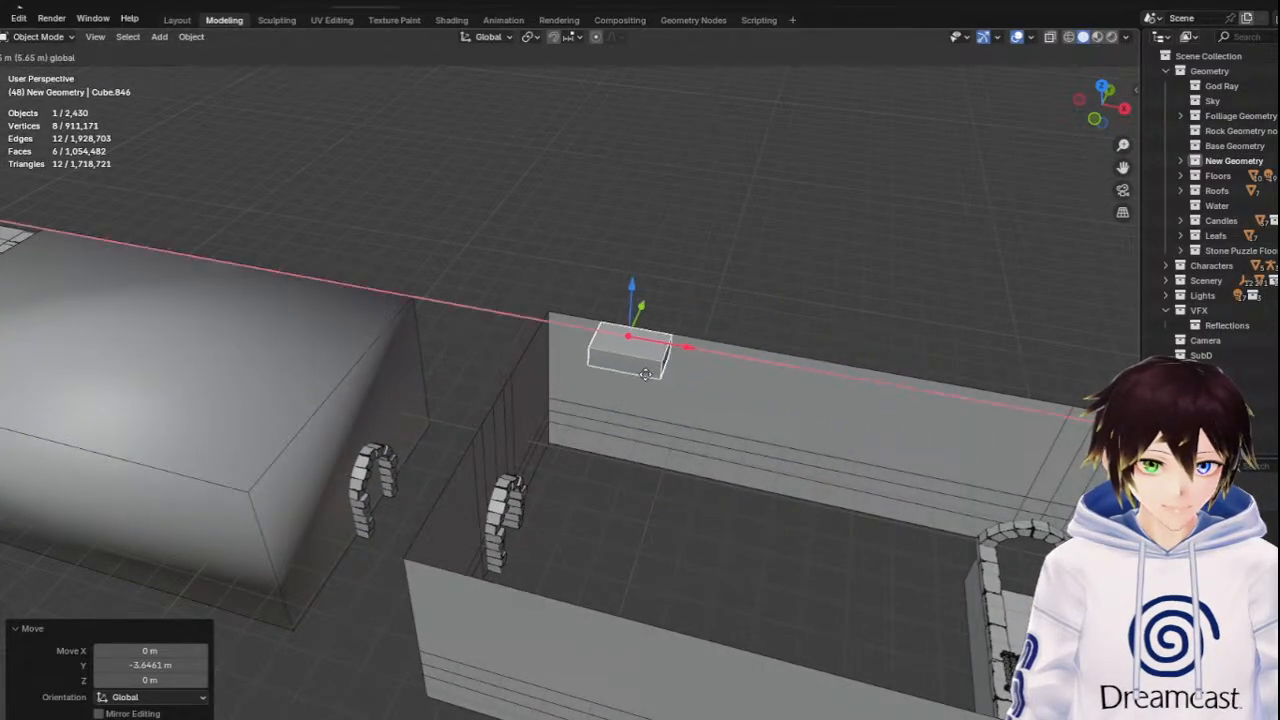
left_click(627, 380)
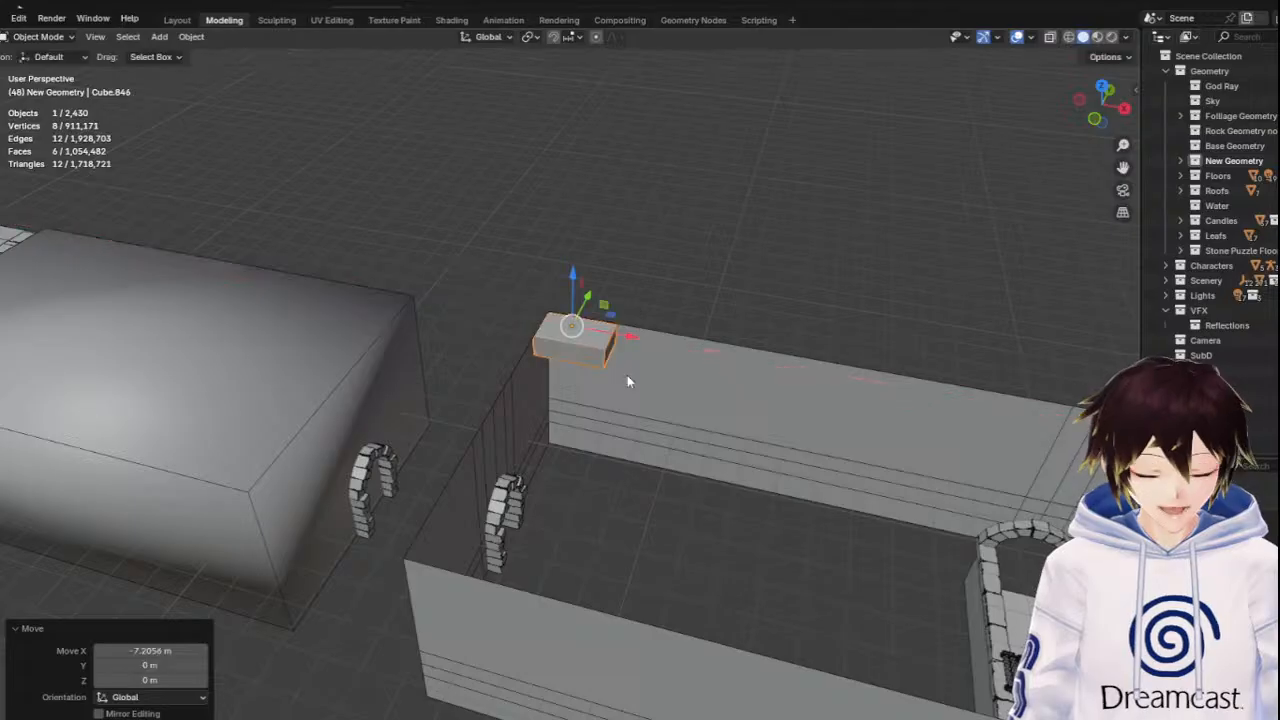
Extend the cap block along the whole long wall by moving its end face about 16 m along X
left_click(38, 36)
left_click(40, 68)
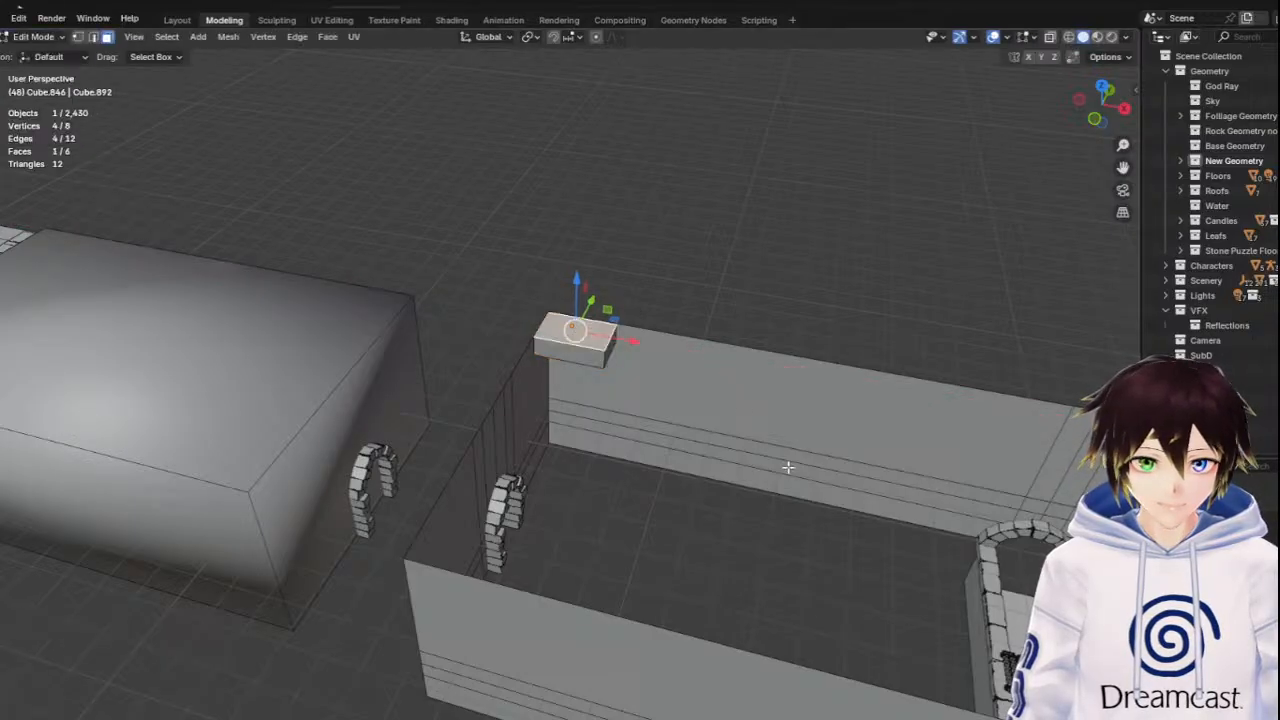
left_click_drag(1122, 167, 1015, 250)
middle_click_drag(835, 307, 864, 306)
scroll(865, 307, "down", 2)
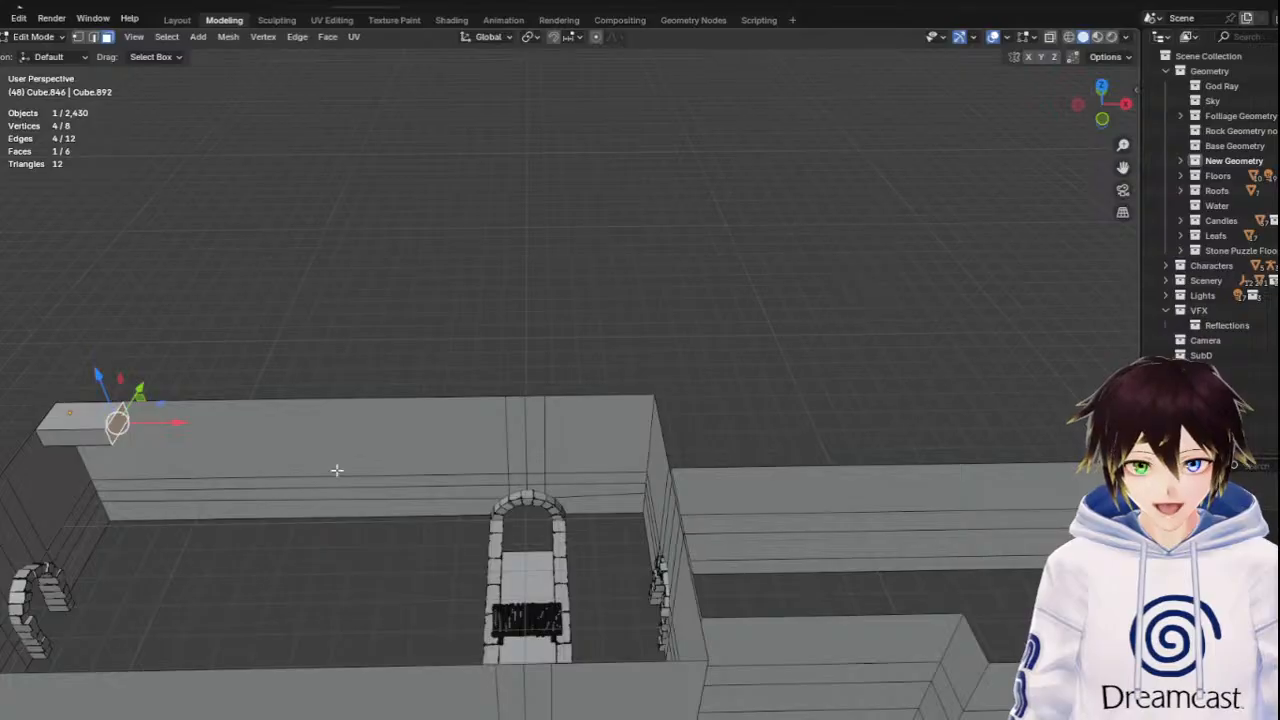
left_click_drag(182, 425, 727, 437)
left_click_drag(1123, 168, 1279, 120)
left_click(33, 36)
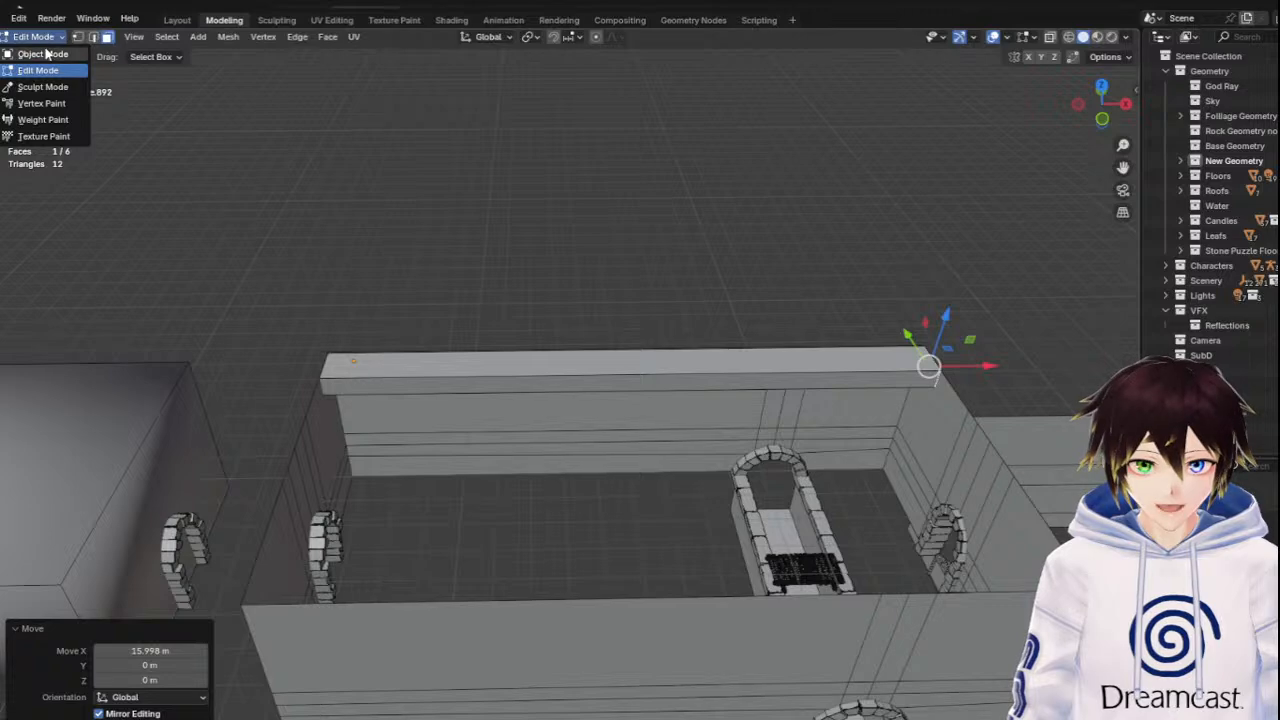
left_click(50, 49)
Duplicate the long cap and move the copy about 8 m along Y onto the opposite side wall
middle_click_drag(643, 339, 564, 334)
right_click(443, 317)
left_click(443, 317)
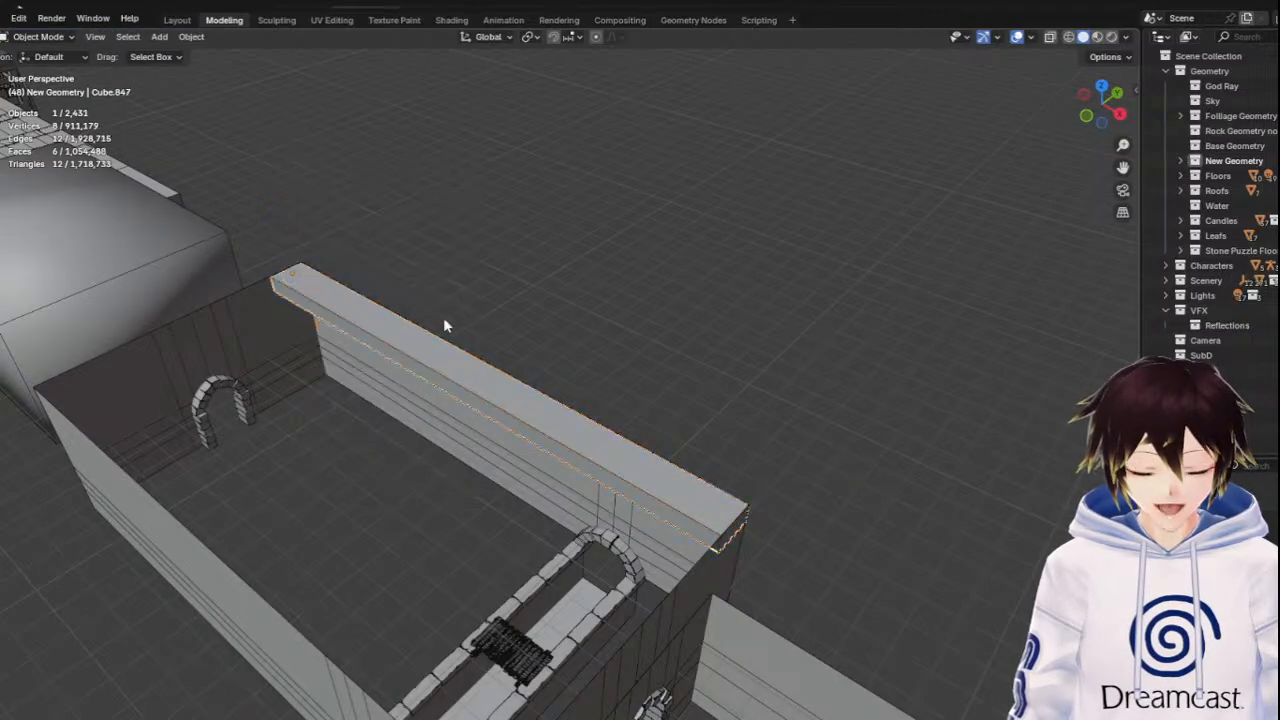
right_click(443, 317)
key("g")
key("y")
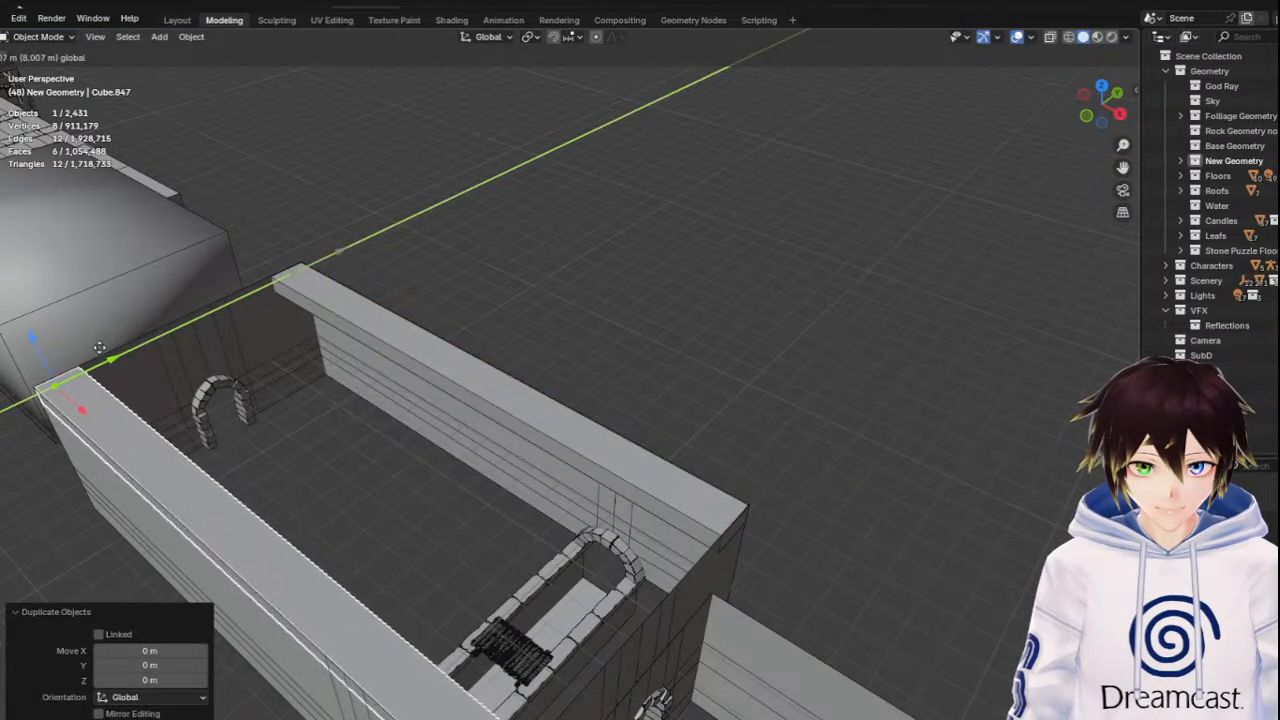
left_click(98, 347)
middle_click_drag(257, 363, 579, 305)
left_click(755, 285)
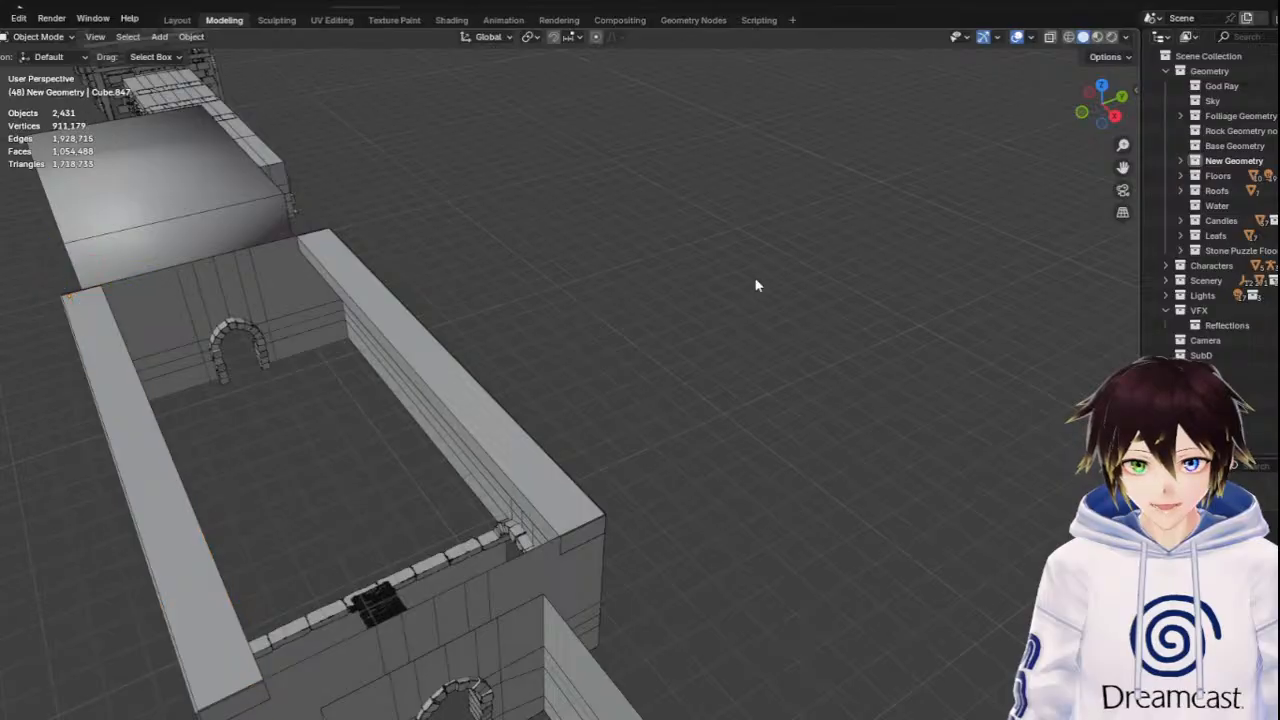
Walk through the detailed brick rooms to examine how the thick wall caps meet the ceiling, beams and pillars
middle_click_drag(550, 388, 490, 354)
key("w")
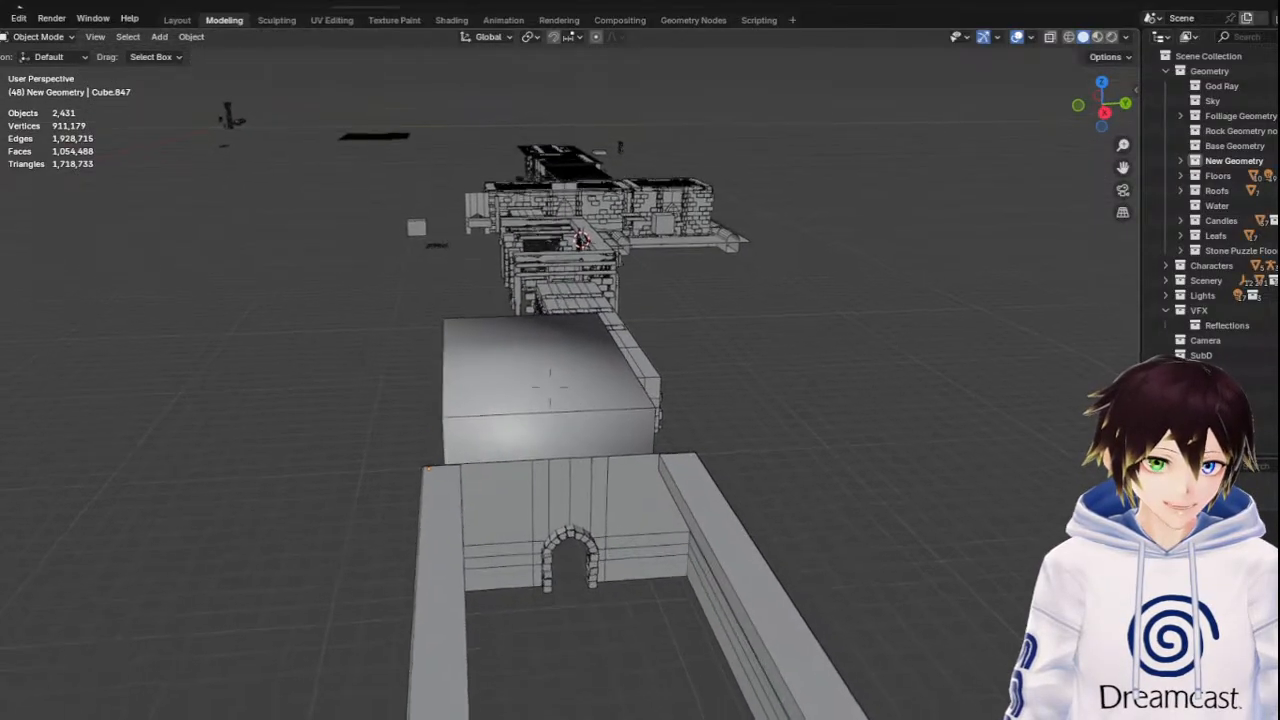
key("w")
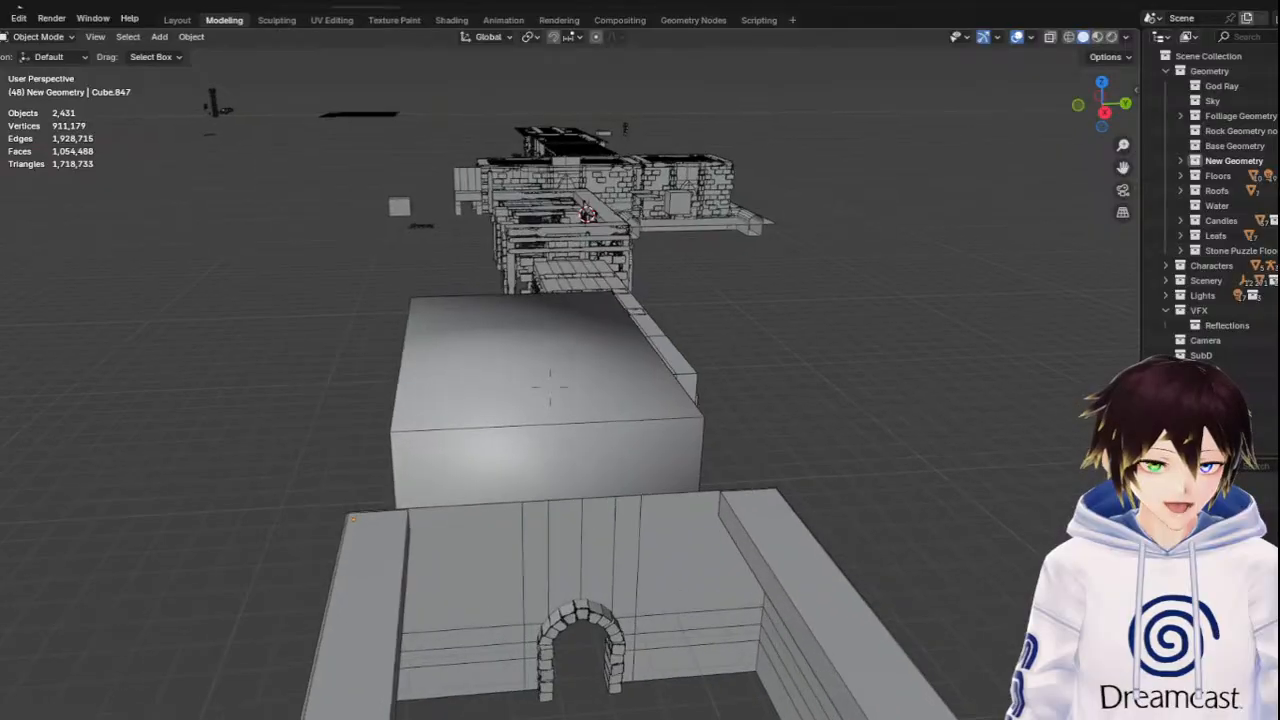
key("w")
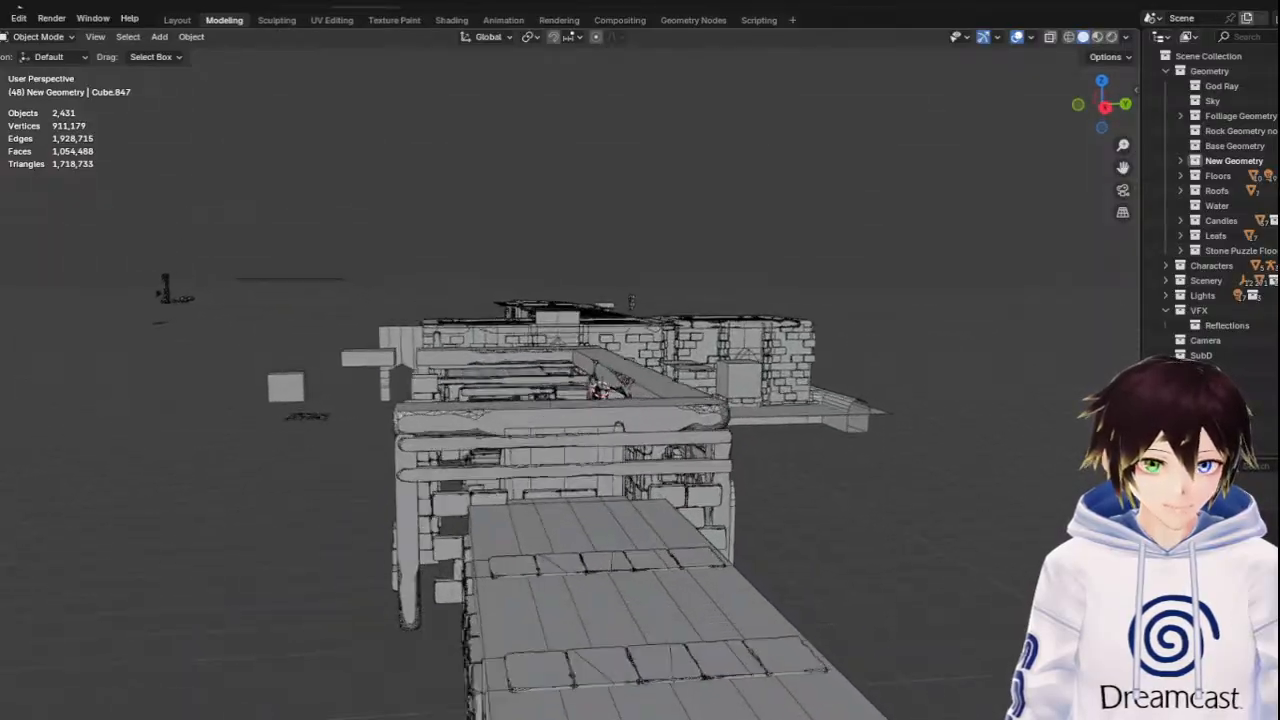
key("w")
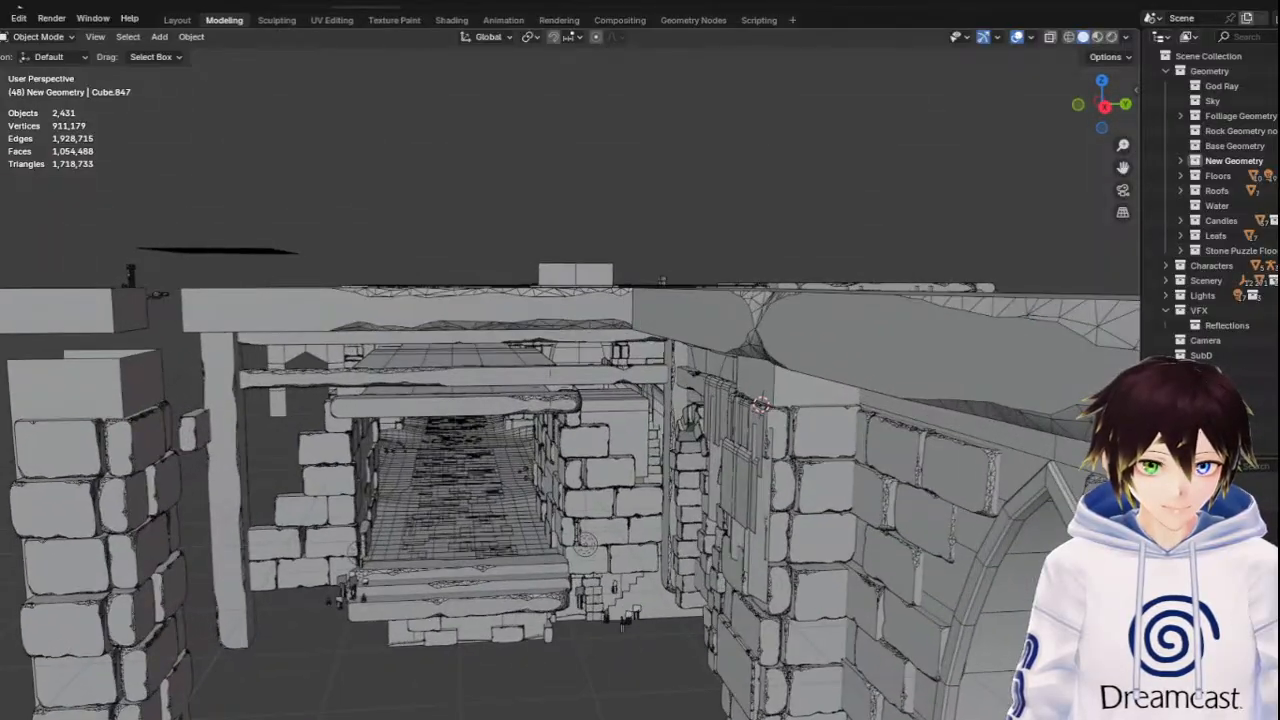
key("w")
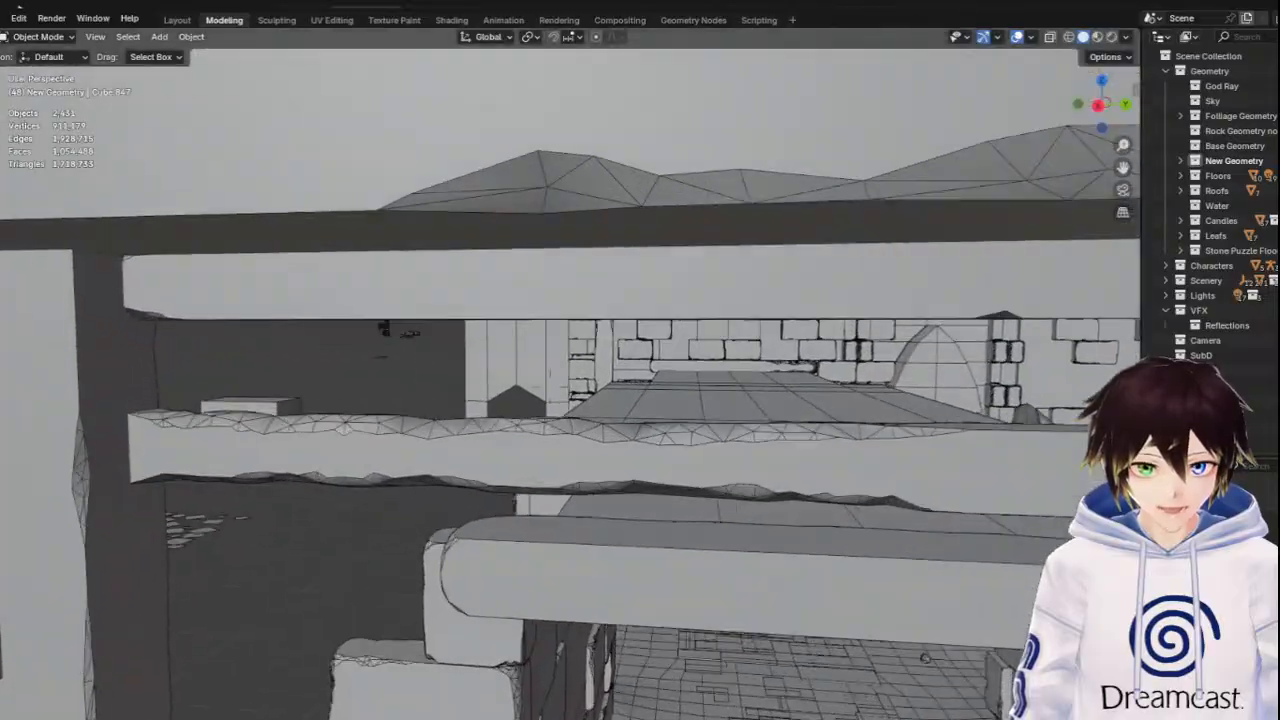
key("w")
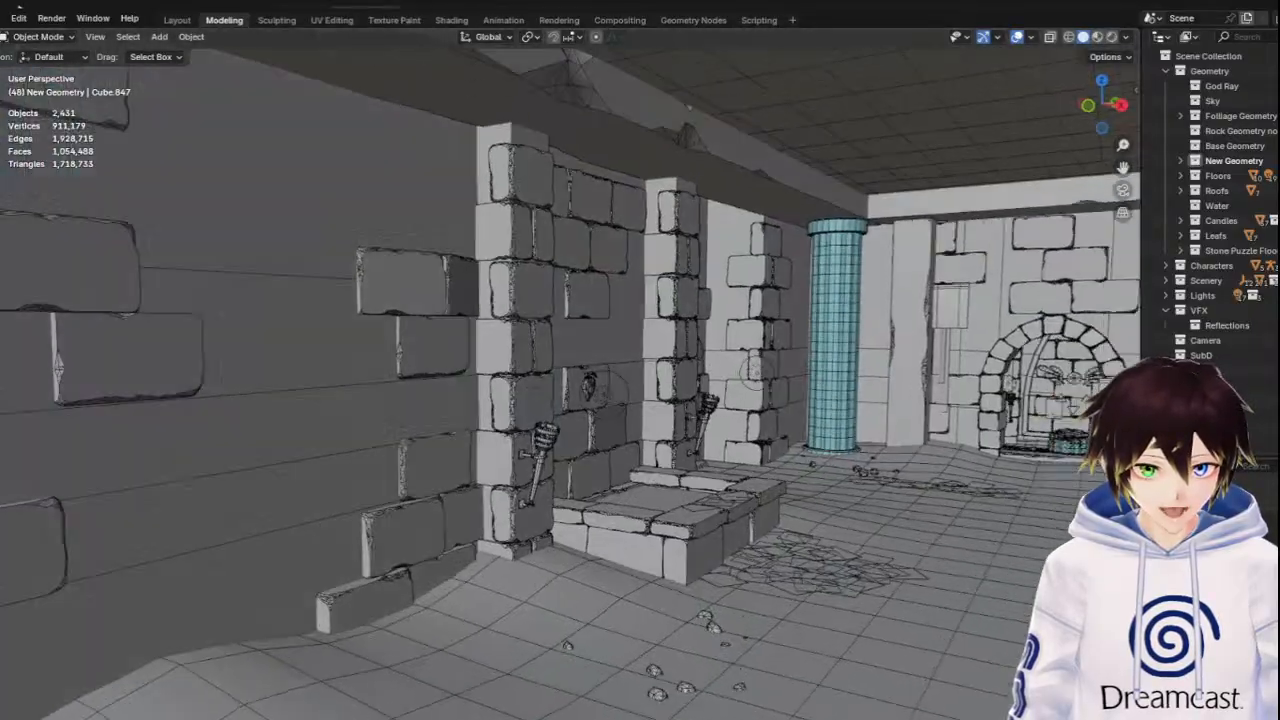
key("w")
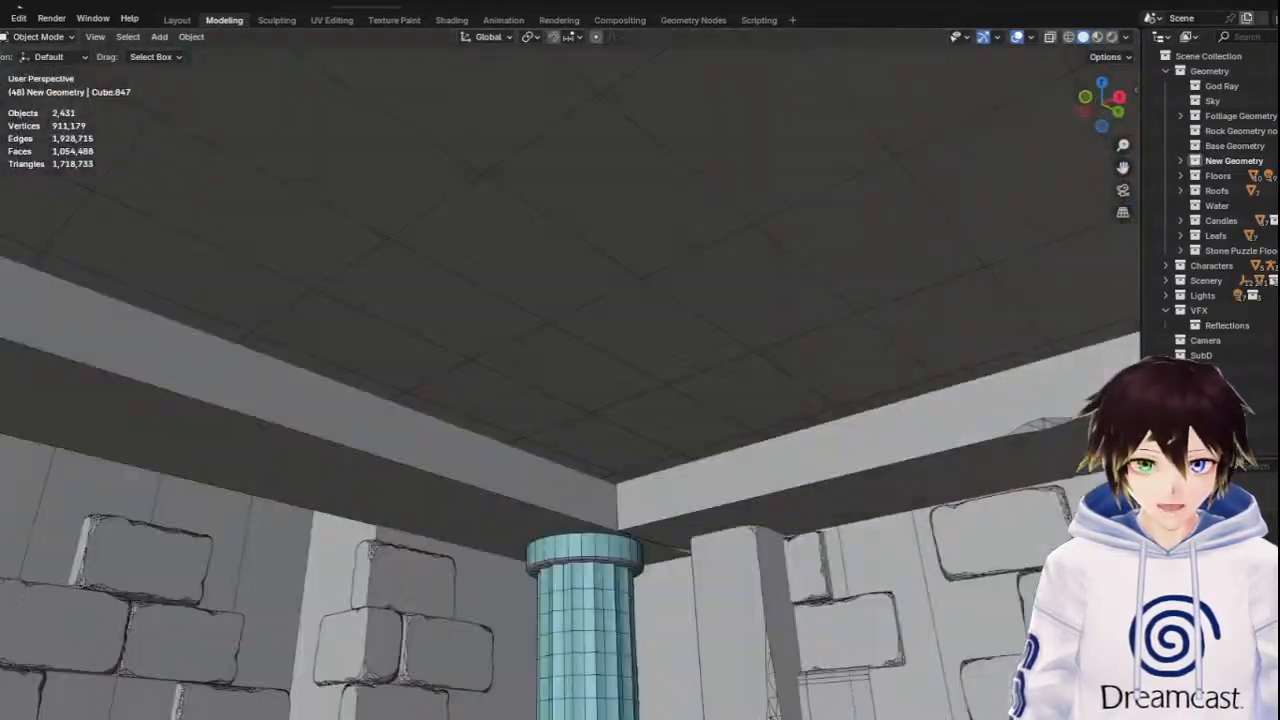
key("w")
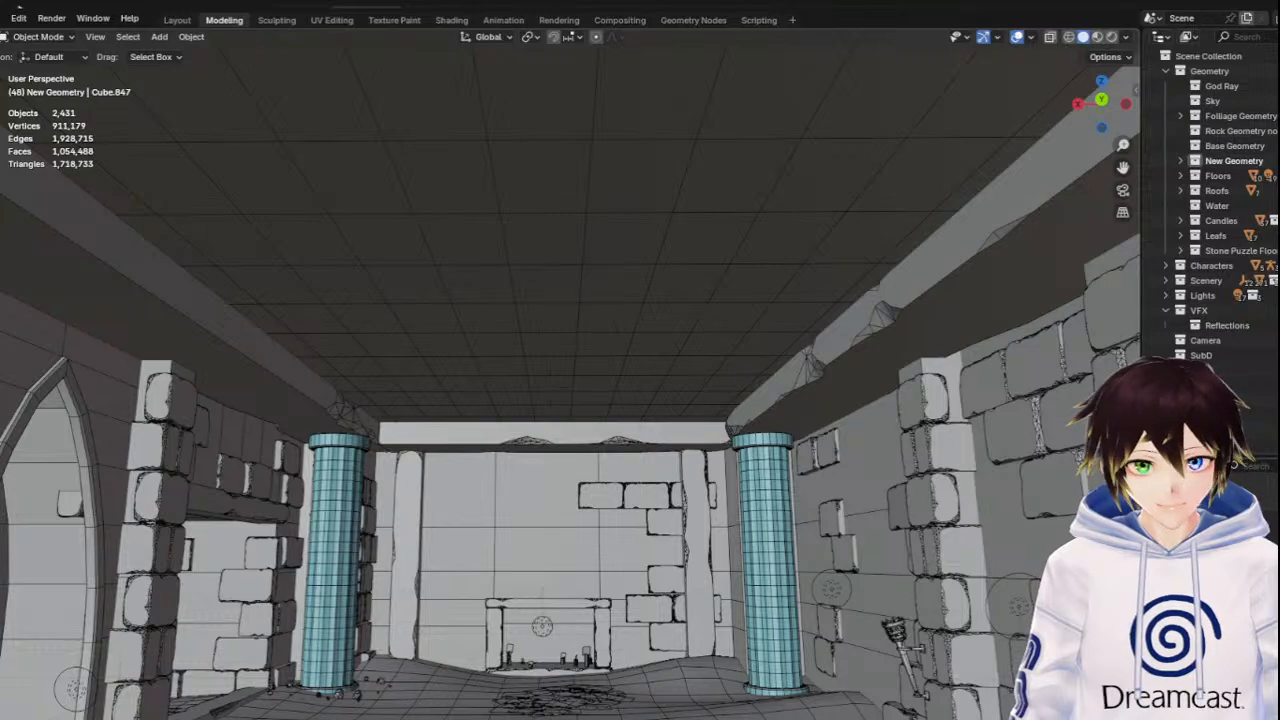
middle_click_drag(610, 400, 571, 327, "shift")
middle_click_drag(549, 371, 535, 398)
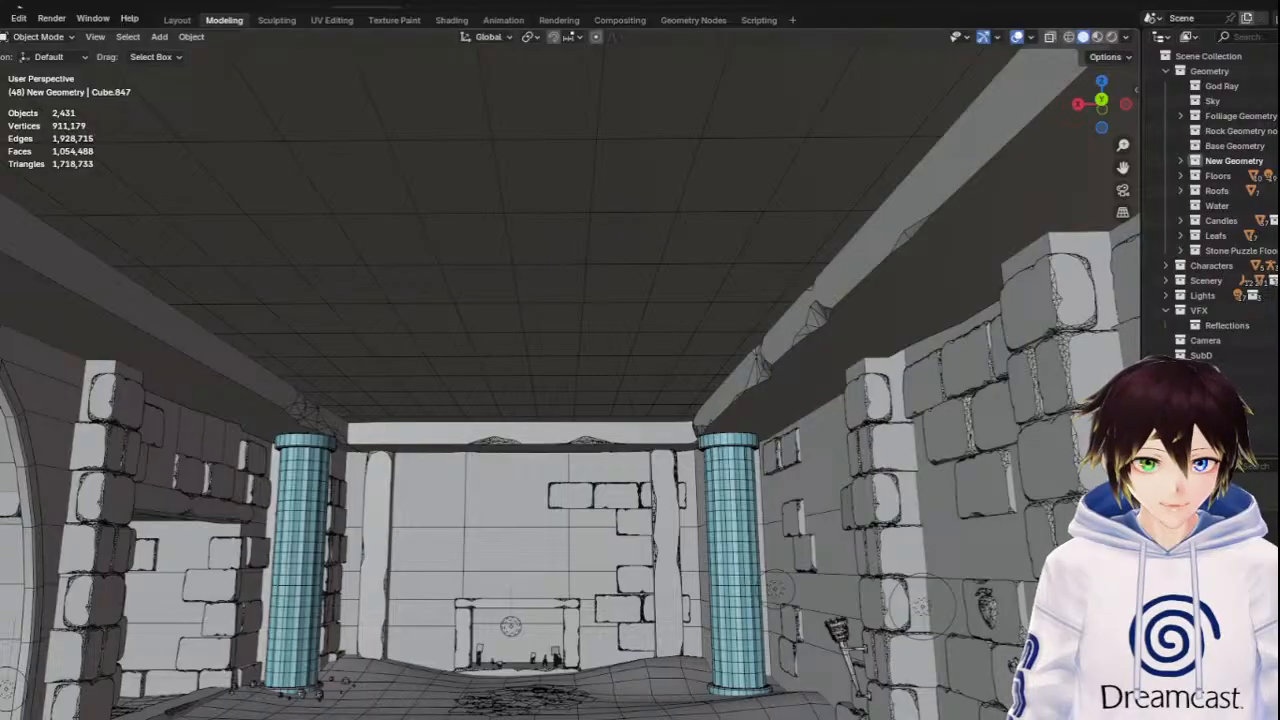
key("w")
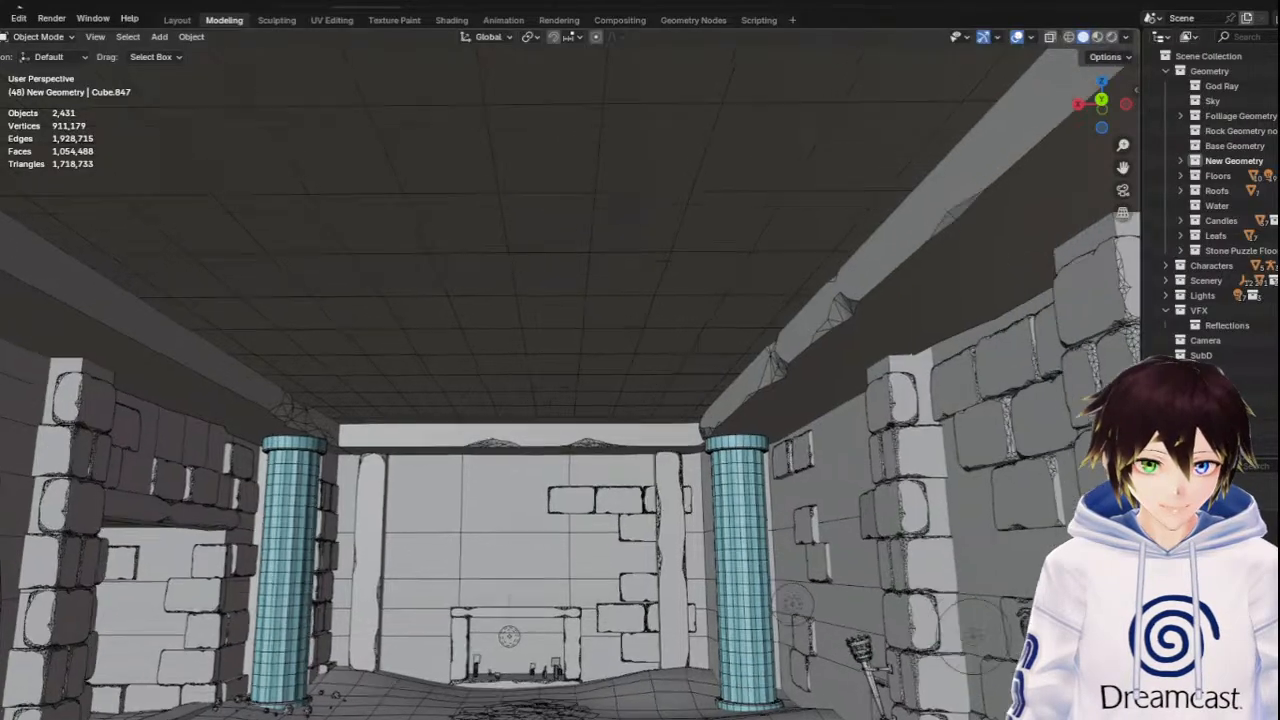
key("w")
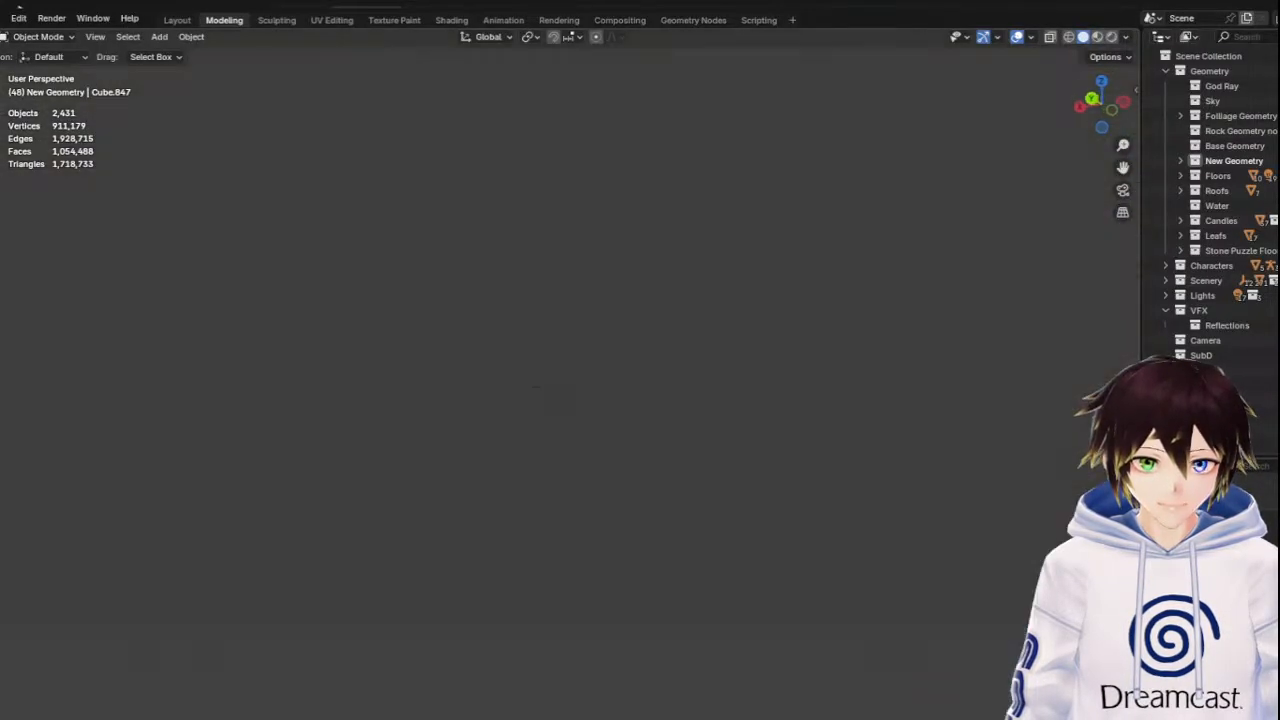
key("w")
key("d")
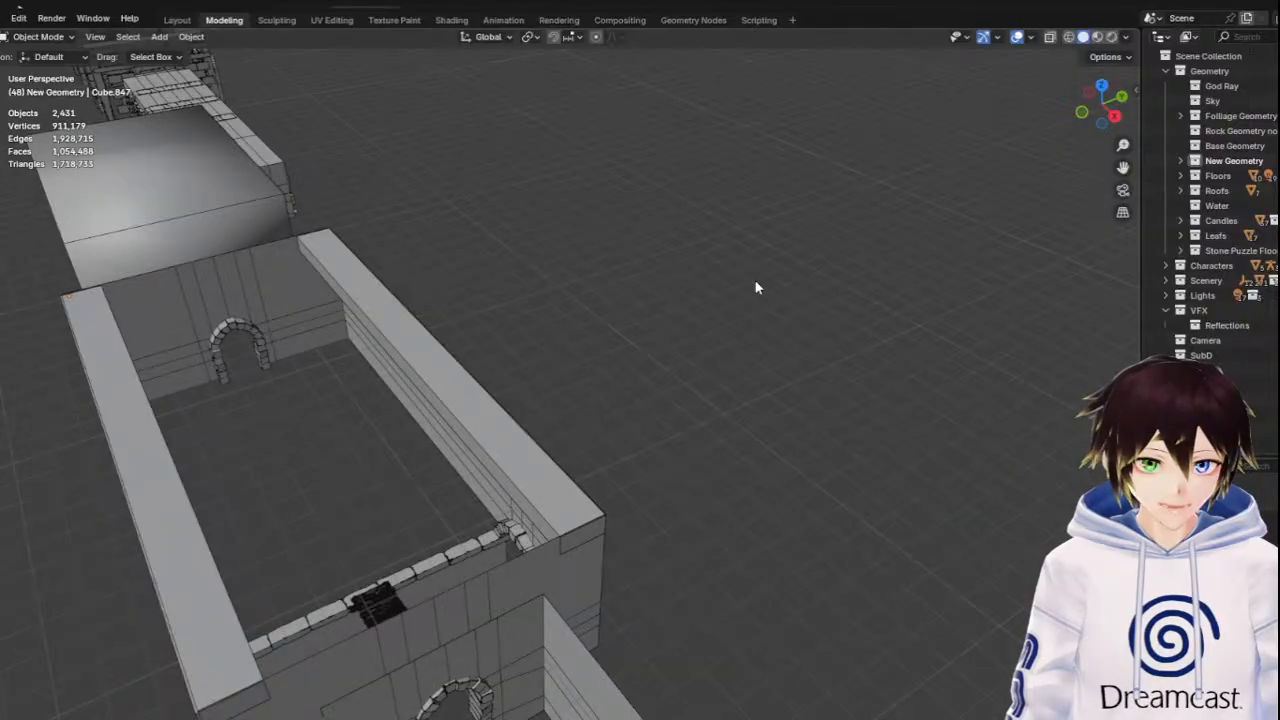
Duplicate the thick cap on one long side wall in place
scroll(623, 371, "down", 1)
middle_click_drag(623, 371, 780, 398)
left_click_drag(1124, 168, 855, 178)
scroll(639, 306, "up", 3)
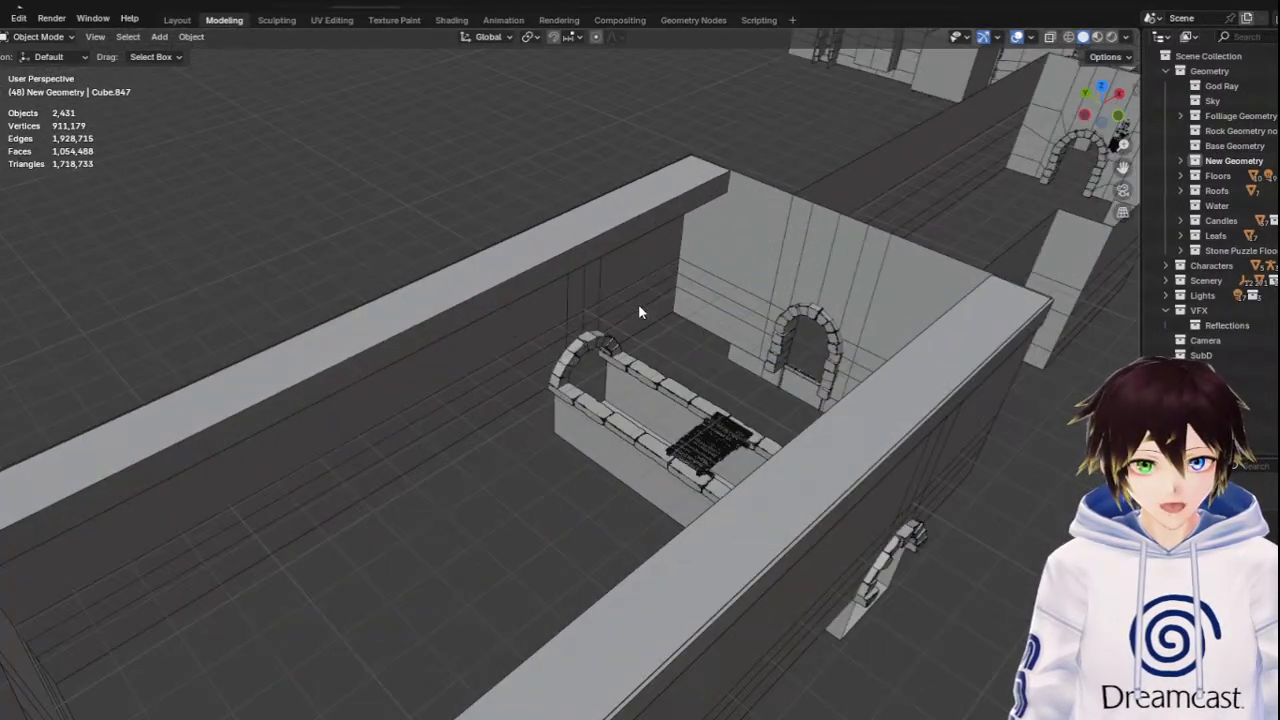
left_click(614, 238)
right_click(614, 238)
left_click(614, 238)
right_click(614, 238)
scroll(457, 367, "down", 4)
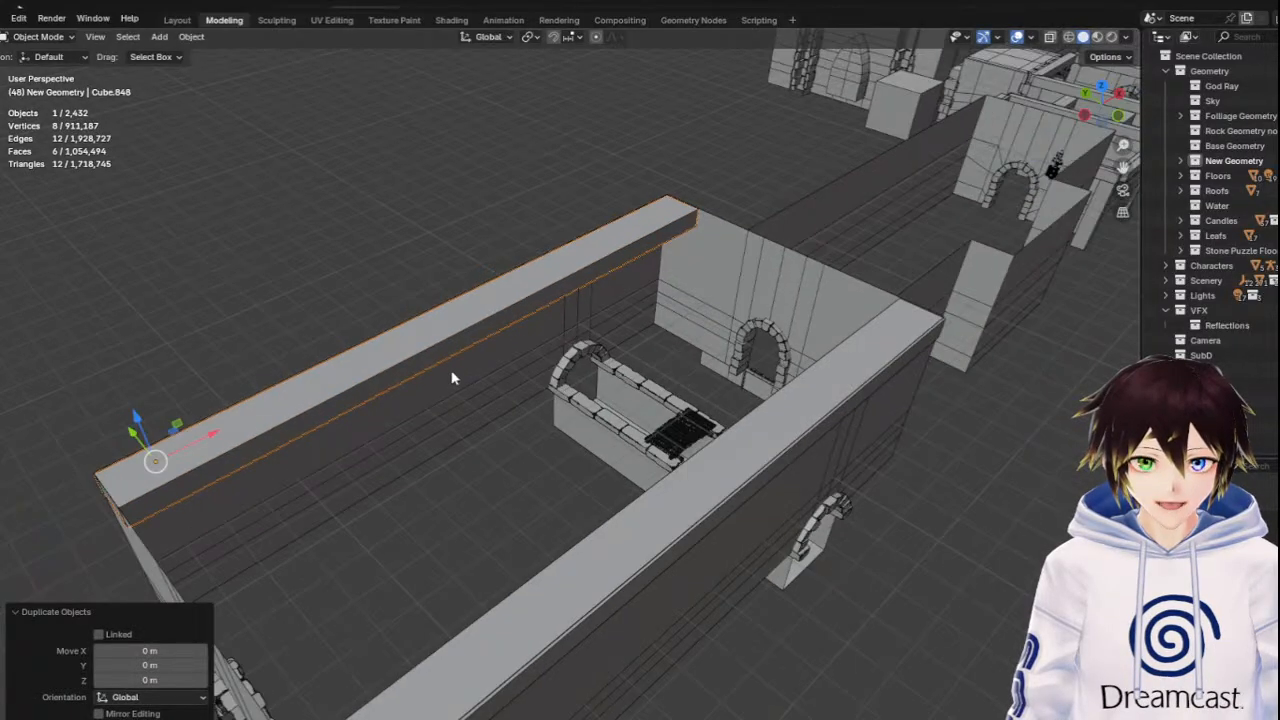
Rotate the duplicated cap -90° about the Z axis so it runs along the arched end wall
middle_click_drag(451, 377, 477, 358)
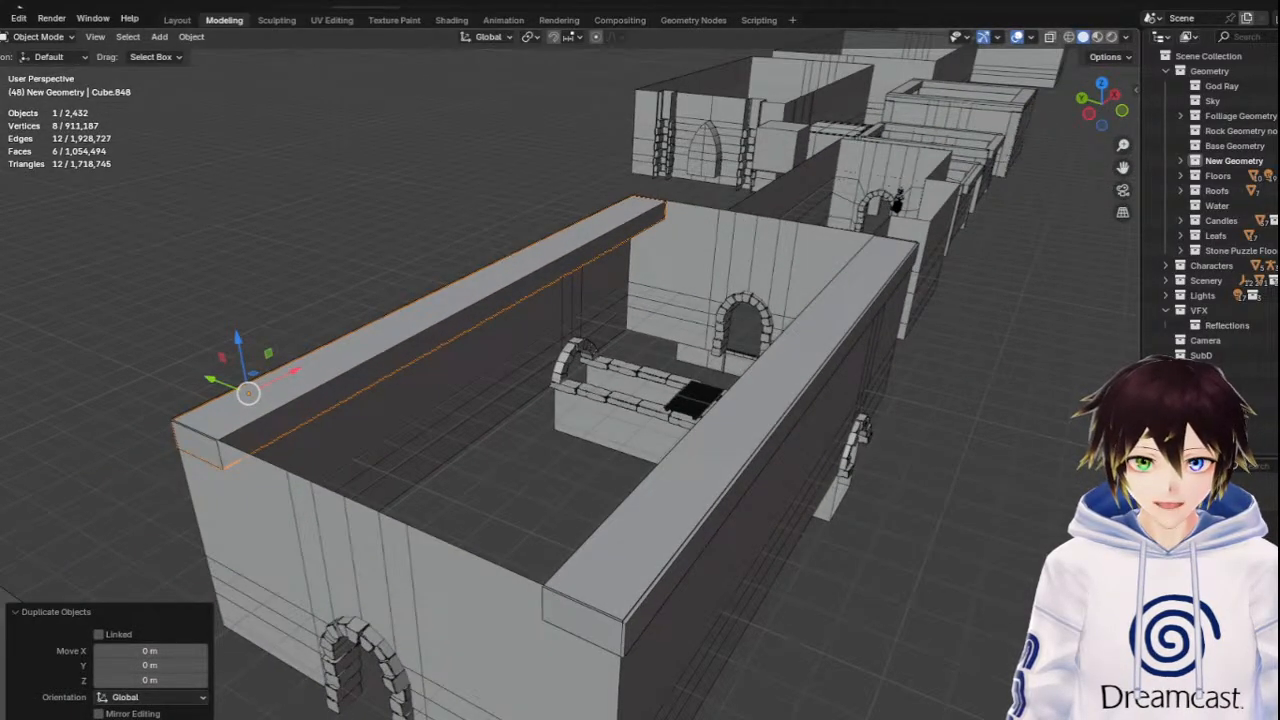
left_click(0, 168)
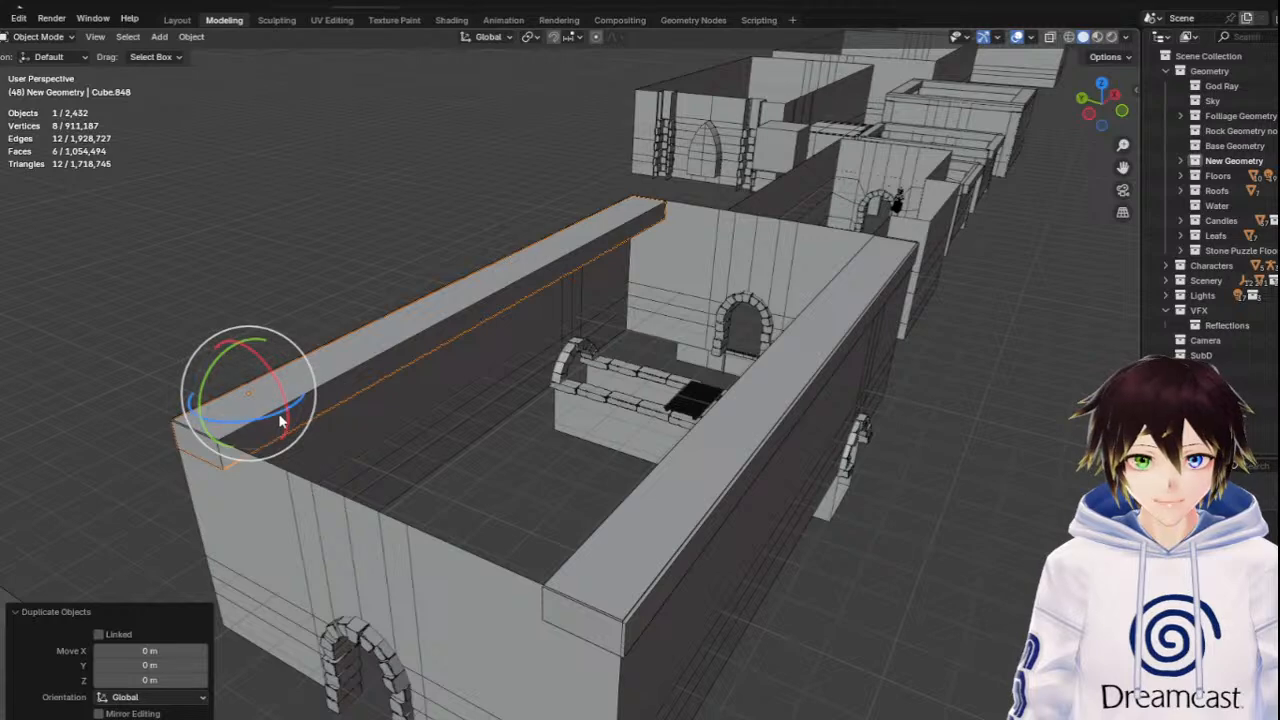
left_click_drag(278, 413, 213, 562)
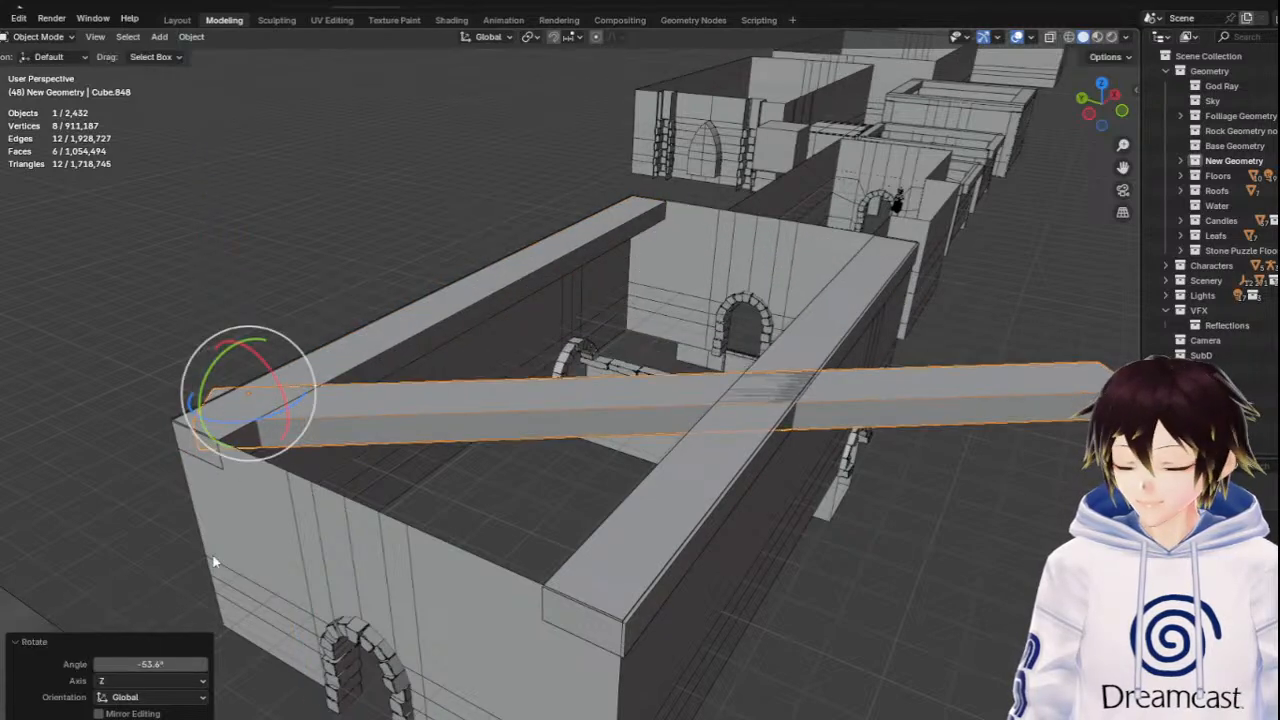
left_click(151, 664)
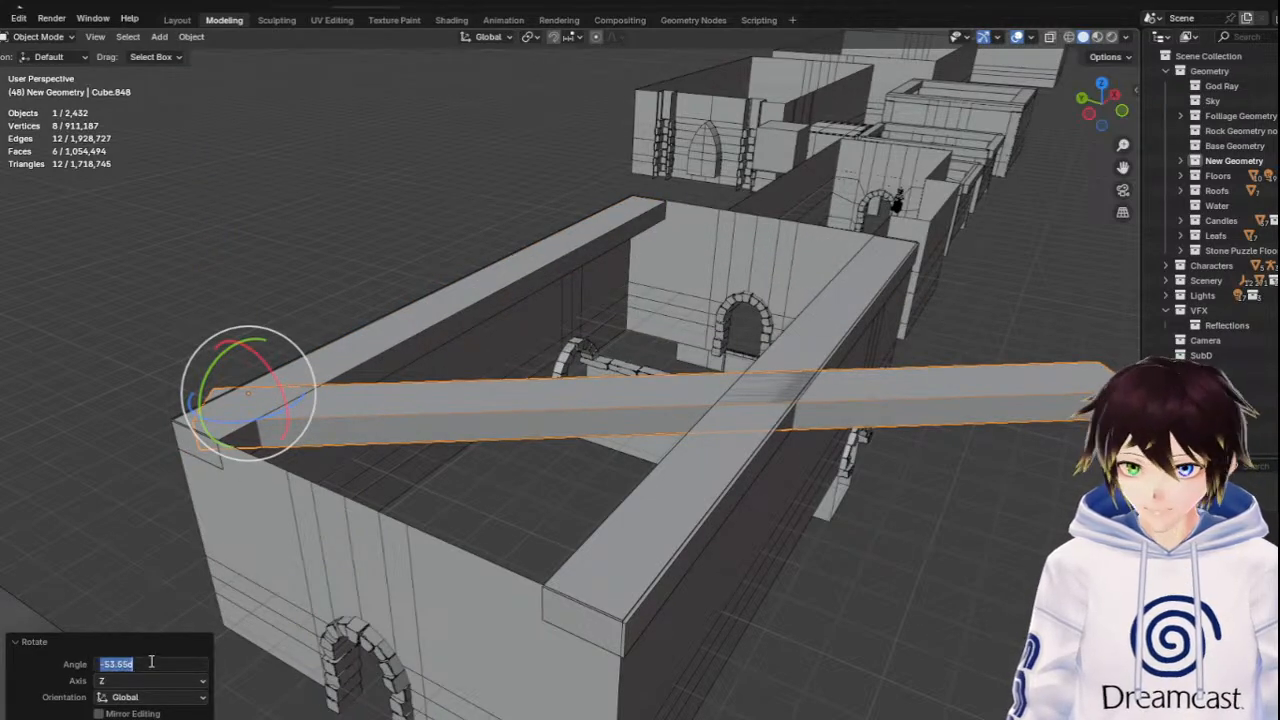
type("-90")
key("Return")
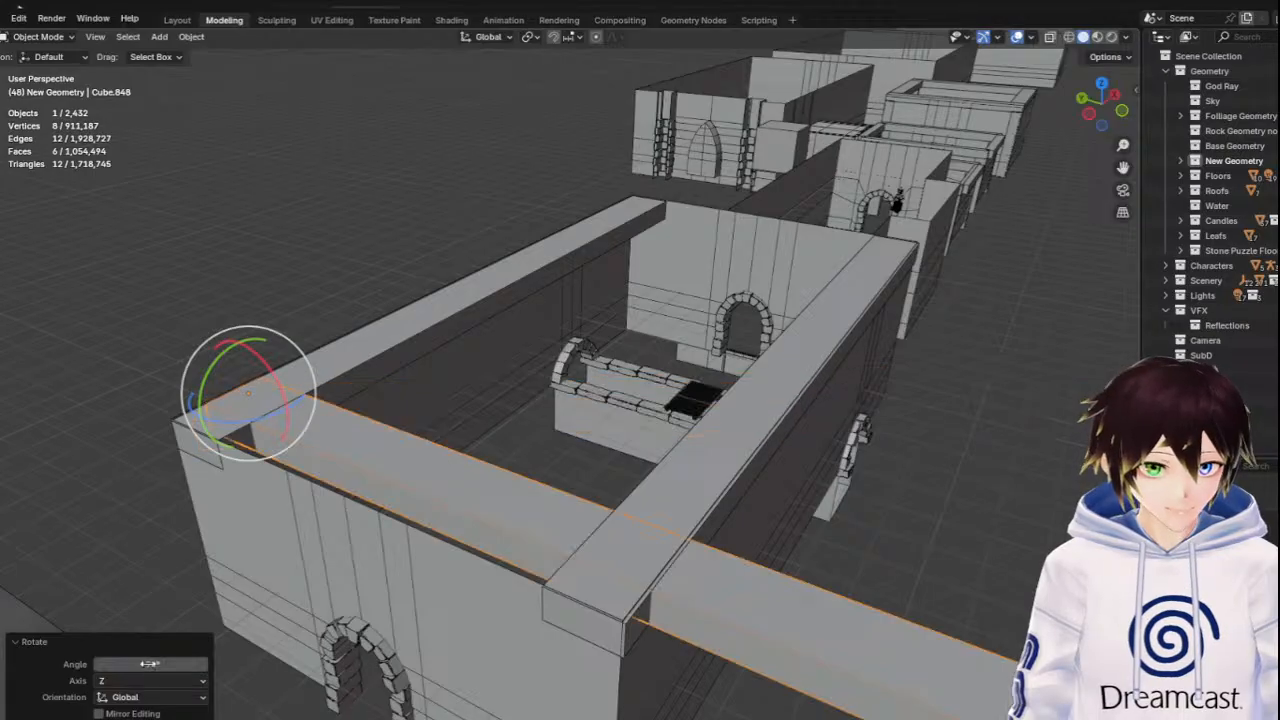
Move the rotated cap about -0.73 m along X to line it up with the end wall's outer face
middle_click_drag(503, 180, 426, 234)
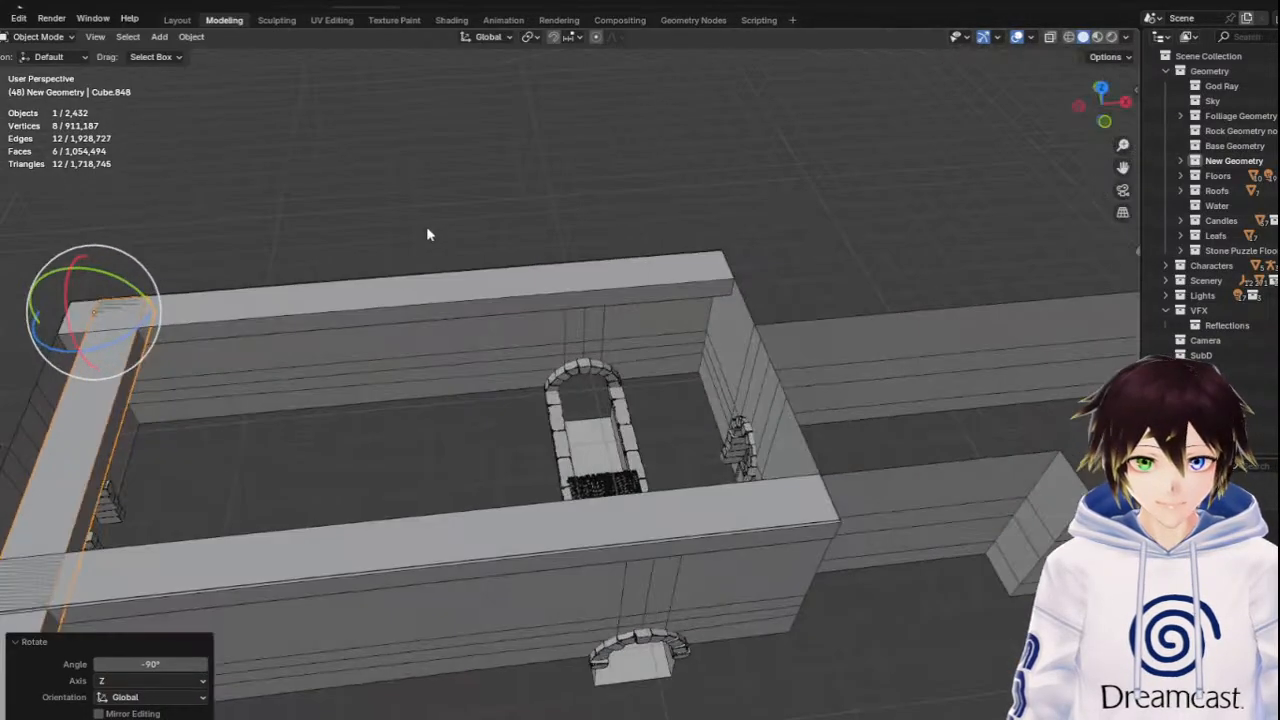
middle_click_drag(430, 345, 714, 337, "shift")
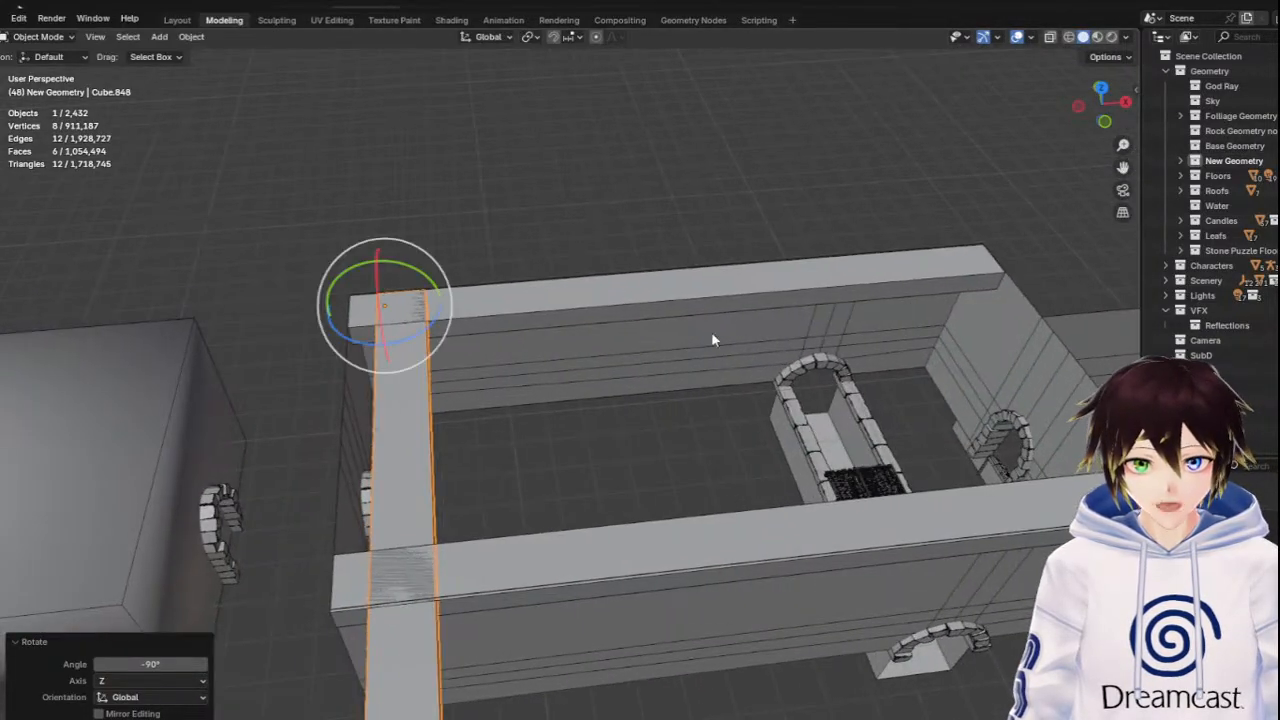
scroll(714, 337, "up", 3)
key("w")
middle_click_drag(217, 277, 311, 274)
left_click_drag(413, 314, 517, 372)
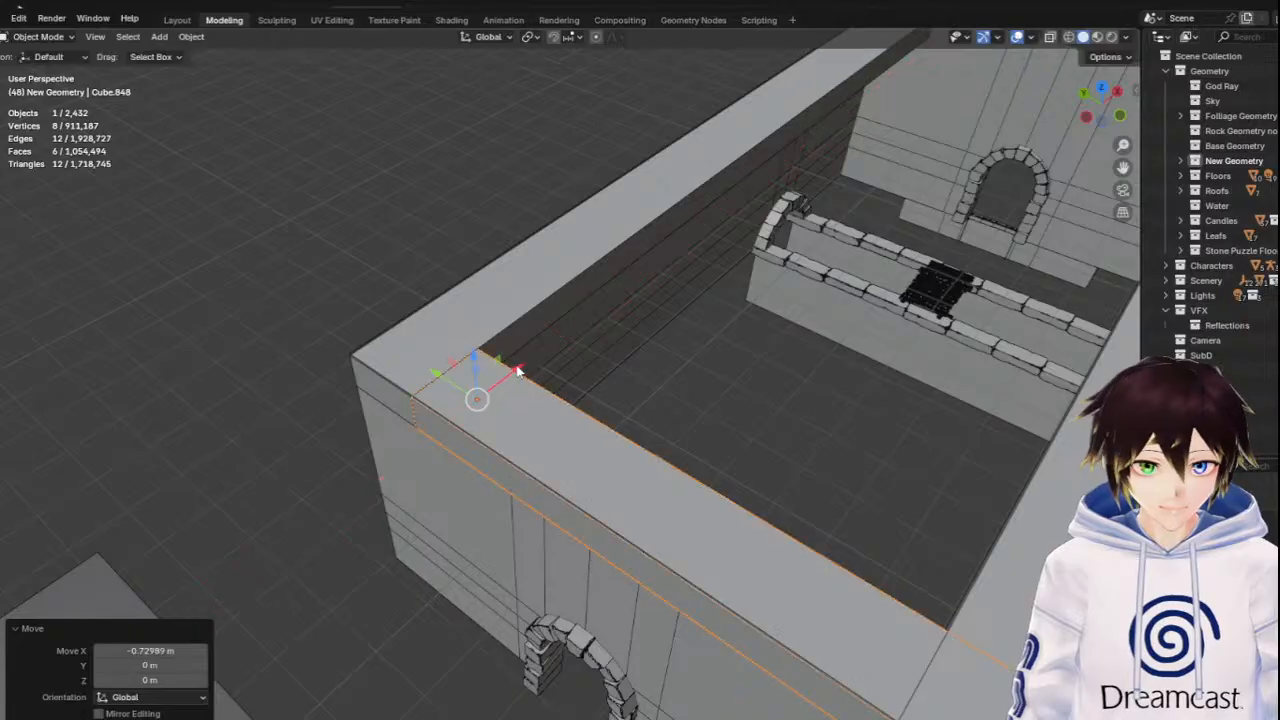
Shorten the end-wall cap to the opposite cap's inner edge by moving its end face about 9.18 m plus 2.01 m along Y
middle_click_drag(517, 372, 466, 367)
scroll(466, 367, "down", 2)
left_click(46, 40)
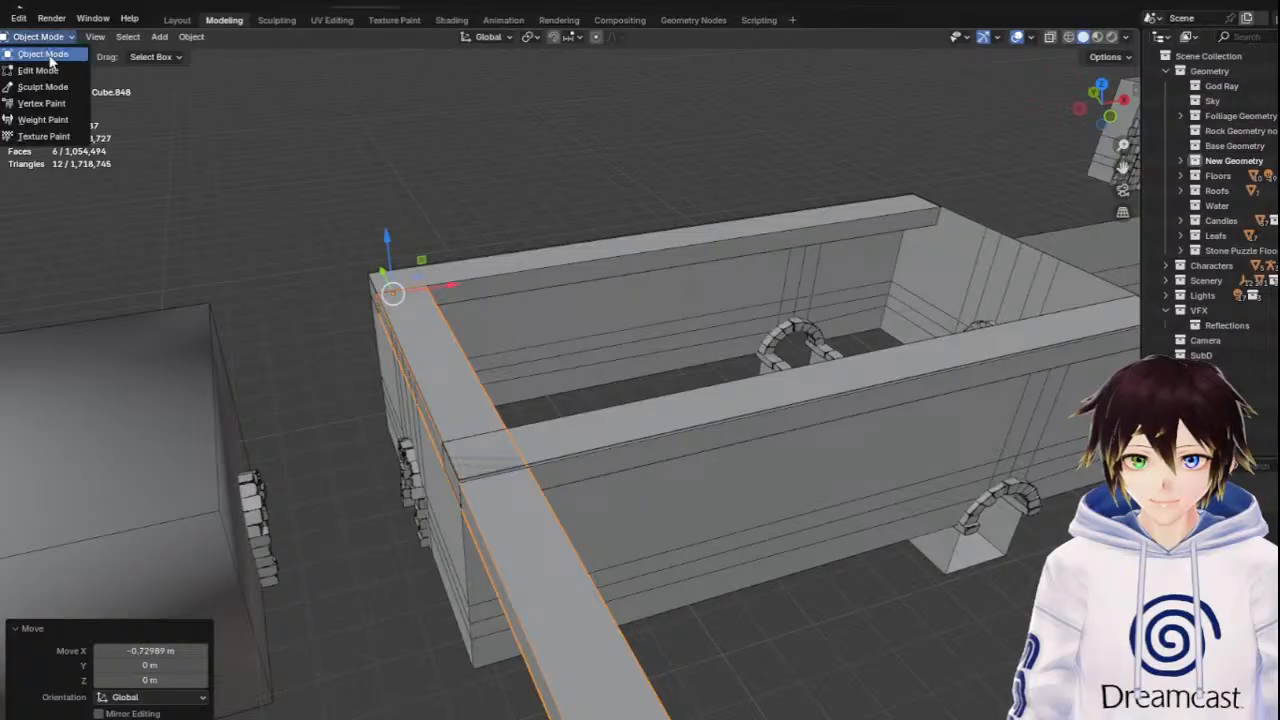
left_click(51, 68)
scroll(208, 166, "down", 2)
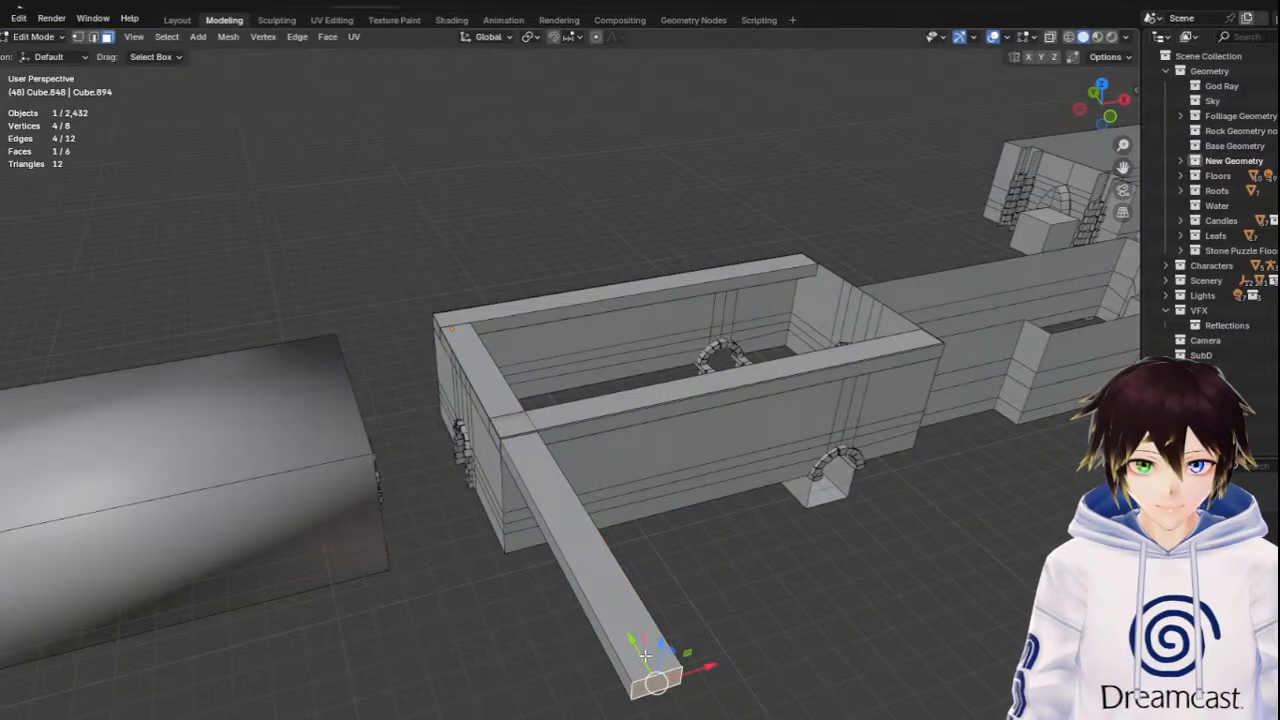
left_click_drag(645, 663, 429, 477)
scroll(481, 470, "up", 3)
middle_click_drag(445, 423, 486, 429)
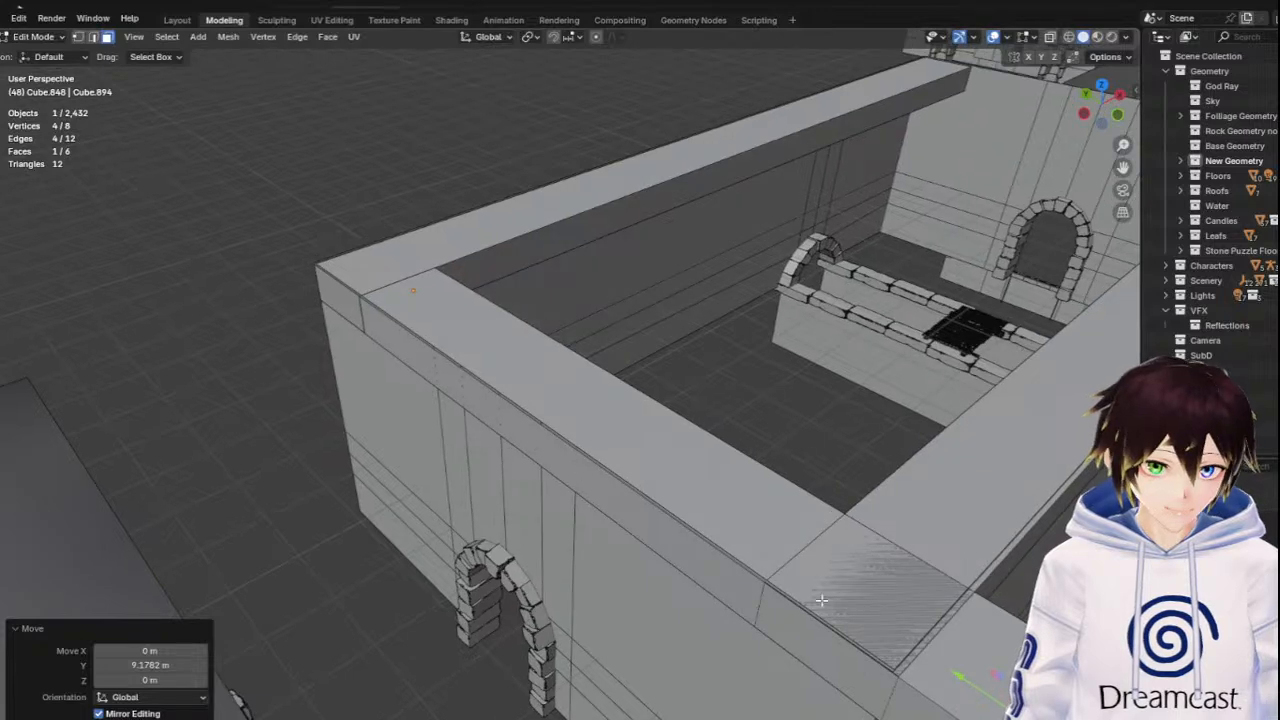
left_click_drag(957, 681, 722, 573)
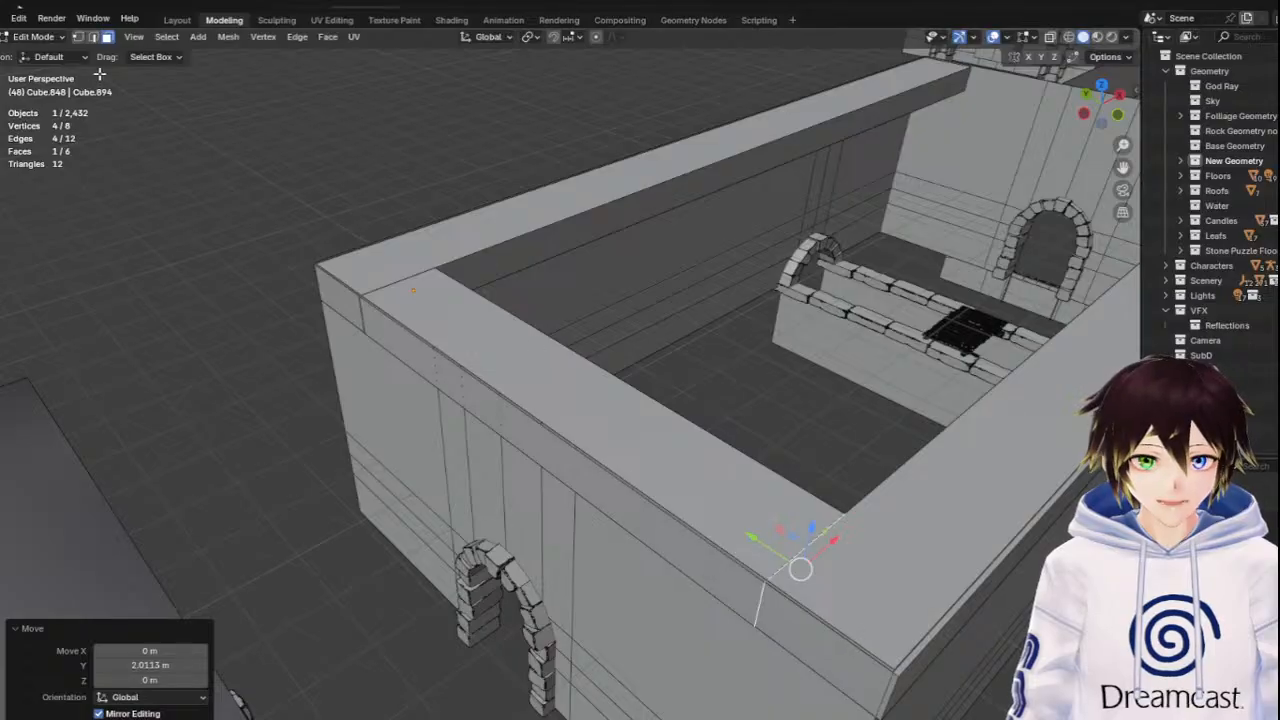
Return to Object Mode and duplicate the shortened end-wall cap in place
left_click(35, 36)
left_click(40, 48)
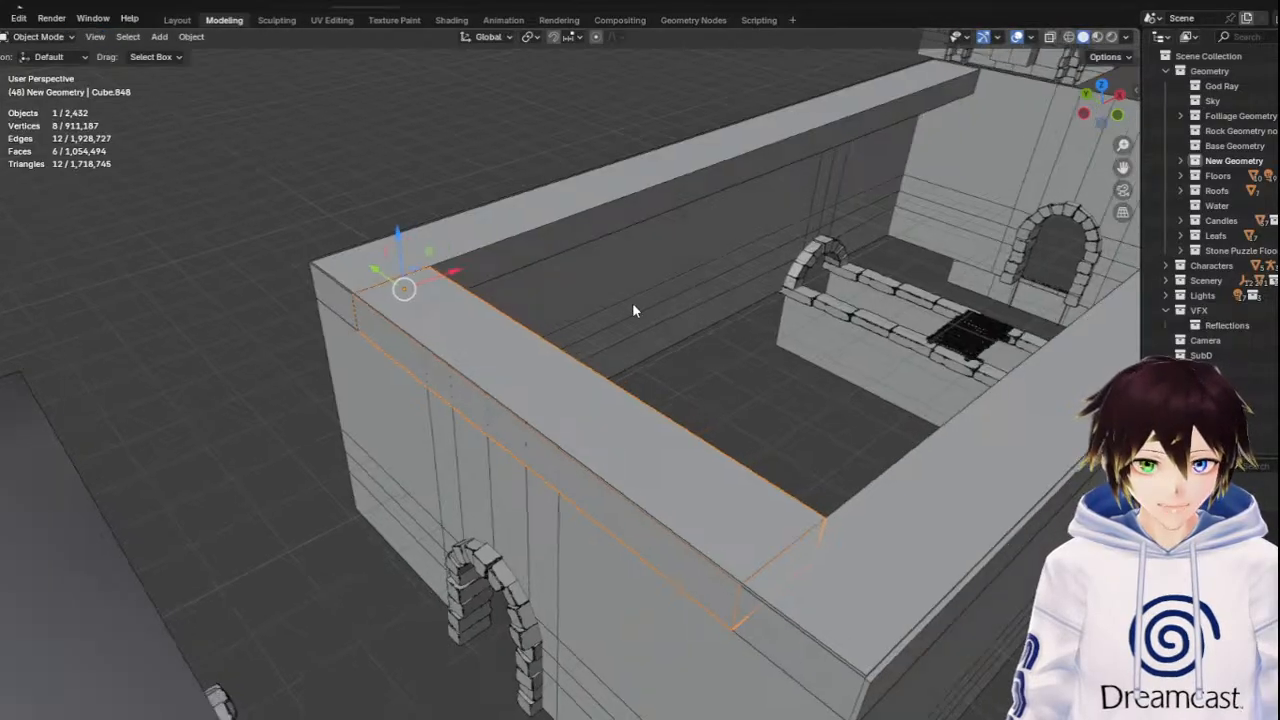
scroll(632, 302, "up", 3)
scroll(585, 314, "down", 2)
right_click(580, 316)
left_click(500, 309)
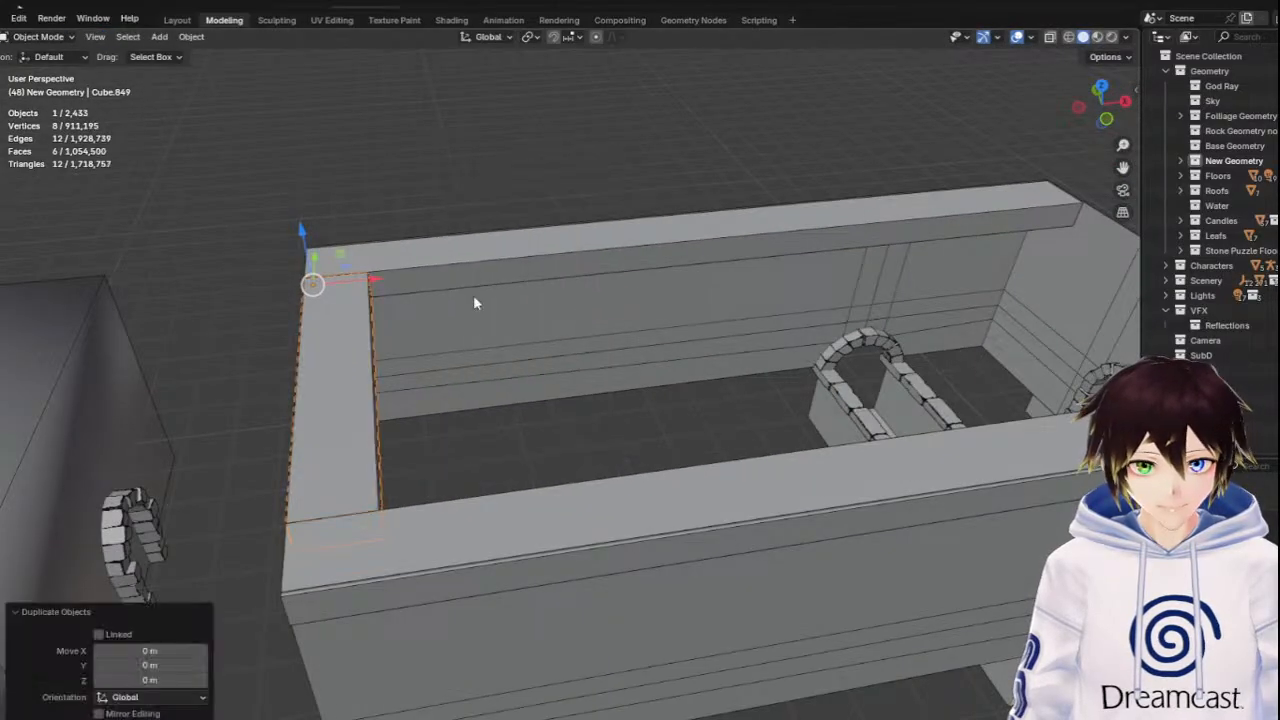
Move the duplicated cap about 11.08 m along X, and further along X until it sits on the room's opposite end wall
left_click_drag(371, 286, 1098, 214)
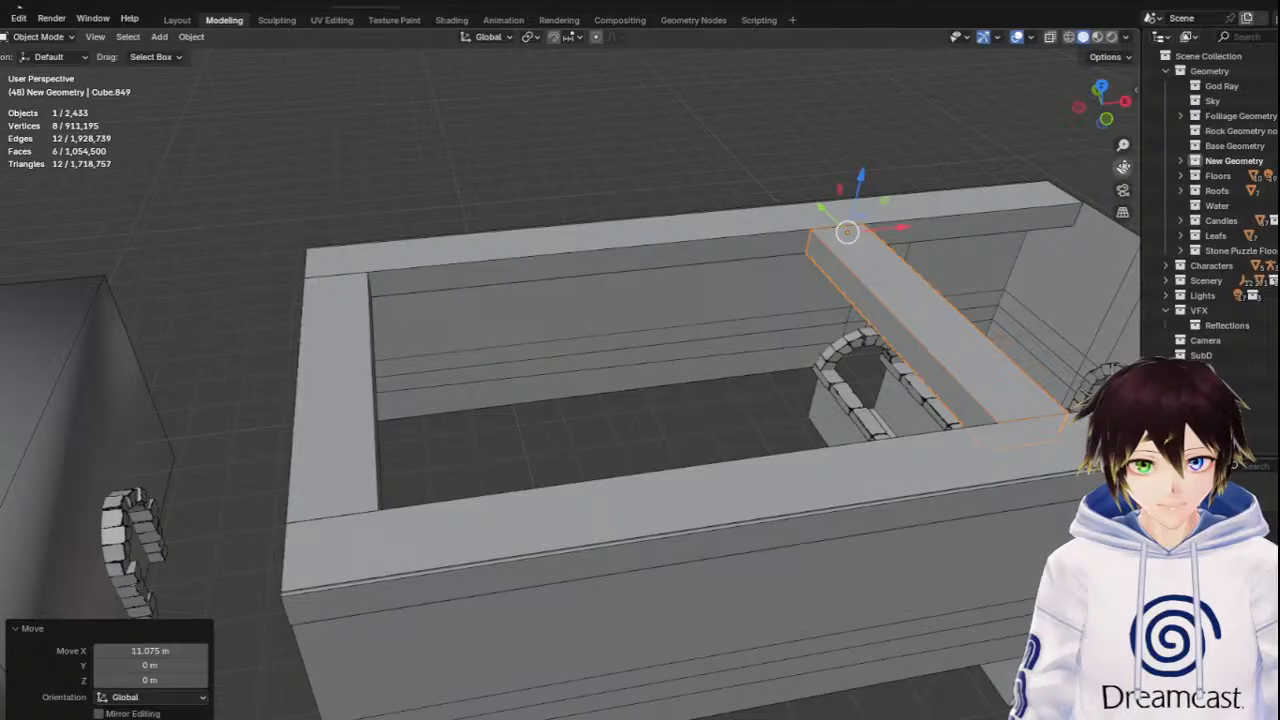
left_click_drag(1123, 167, 498, 257)
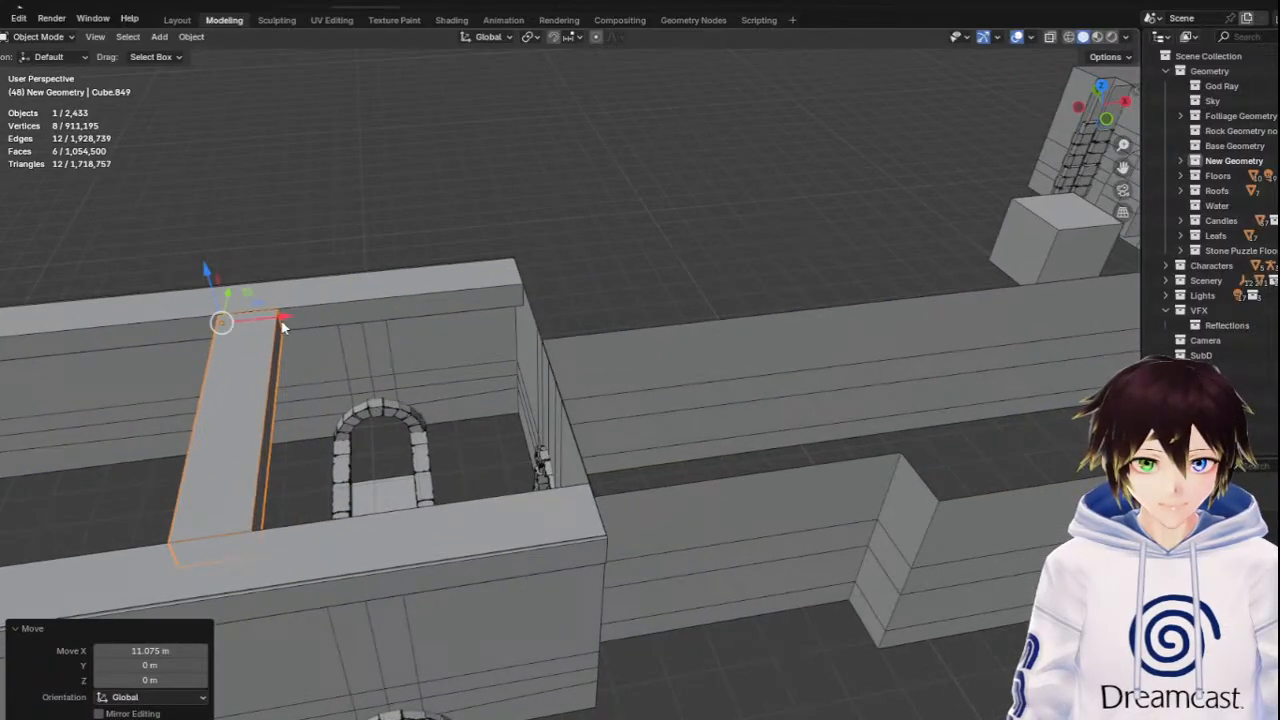
left_click_drag(282, 326, 553, 306)
middle_click_drag(553, 306, 454, 300)
left_click(370, 229)
scroll(597, 374, "up", 6)
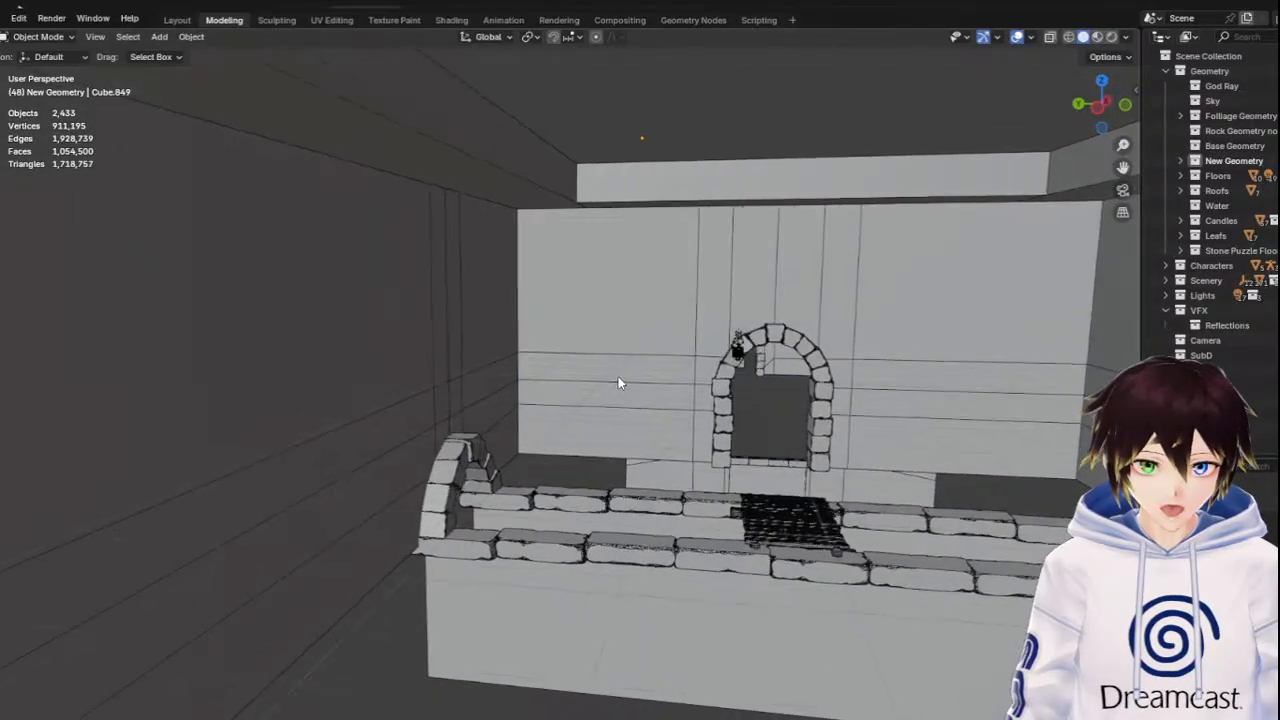
scroll(618, 383, "down", 4)
middle_click_drag(617, 381, 566, 411)
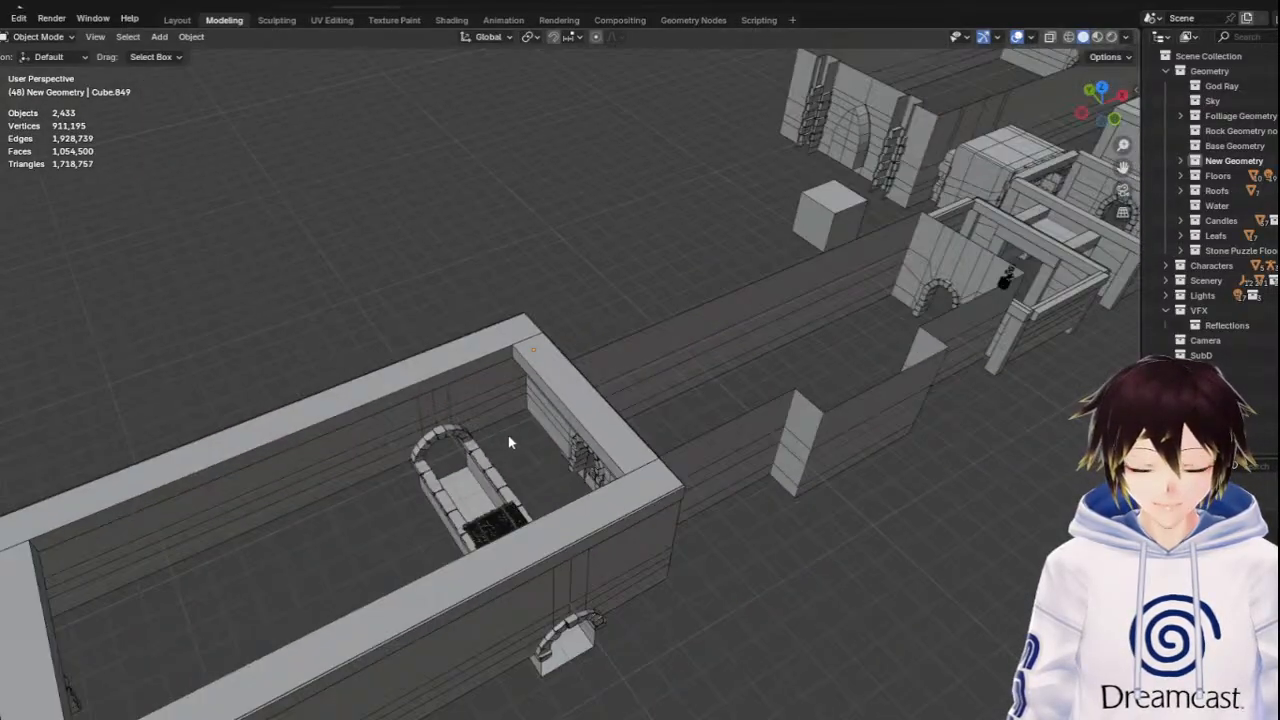
Examine the finished brick rooms' outer walls and arched recesses up close for comparison with the capped room
middle_click_drag(509, 442, 385, 380)
scroll(385, 380, "up", 4)
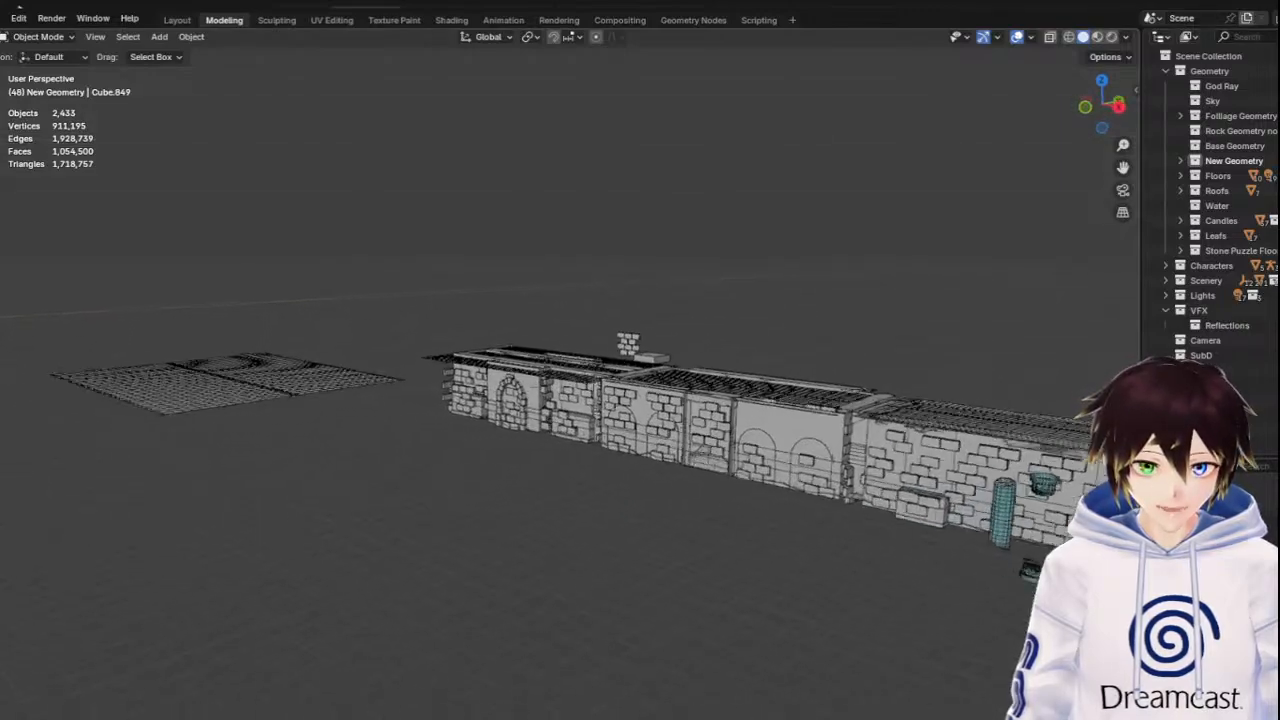
scroll(540, 400, "up", 8)
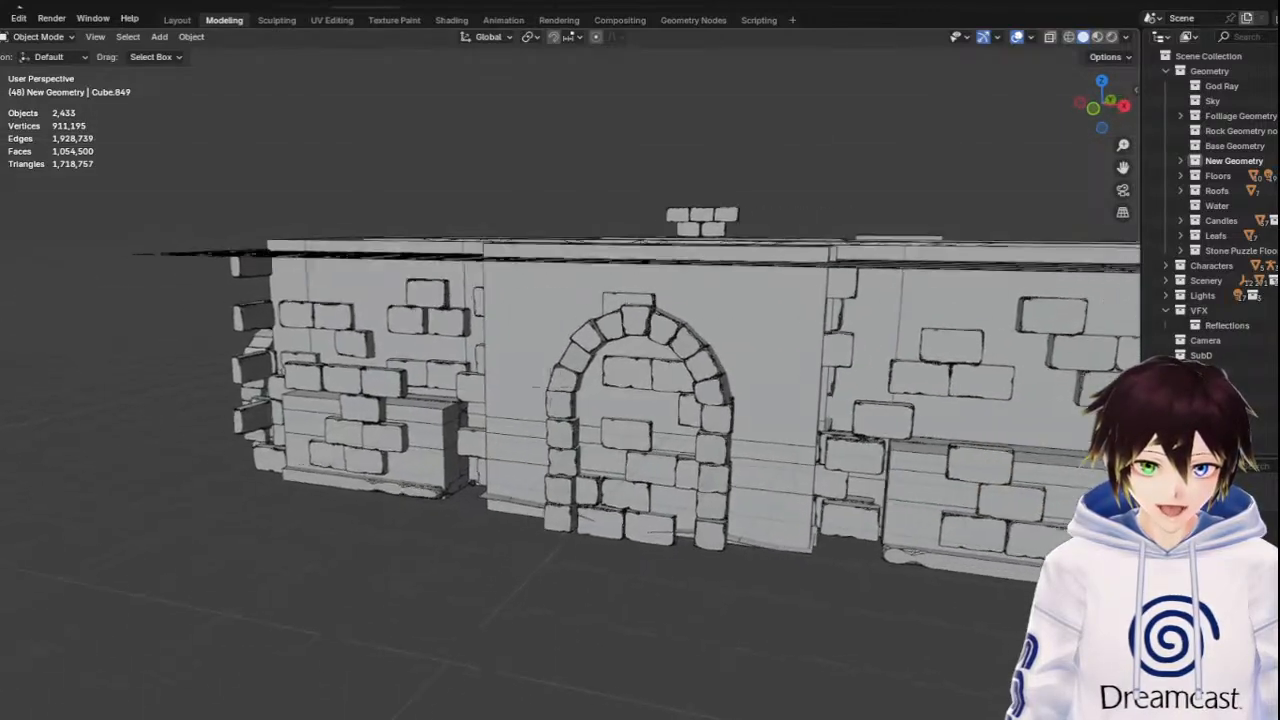
key("w")
key("d")
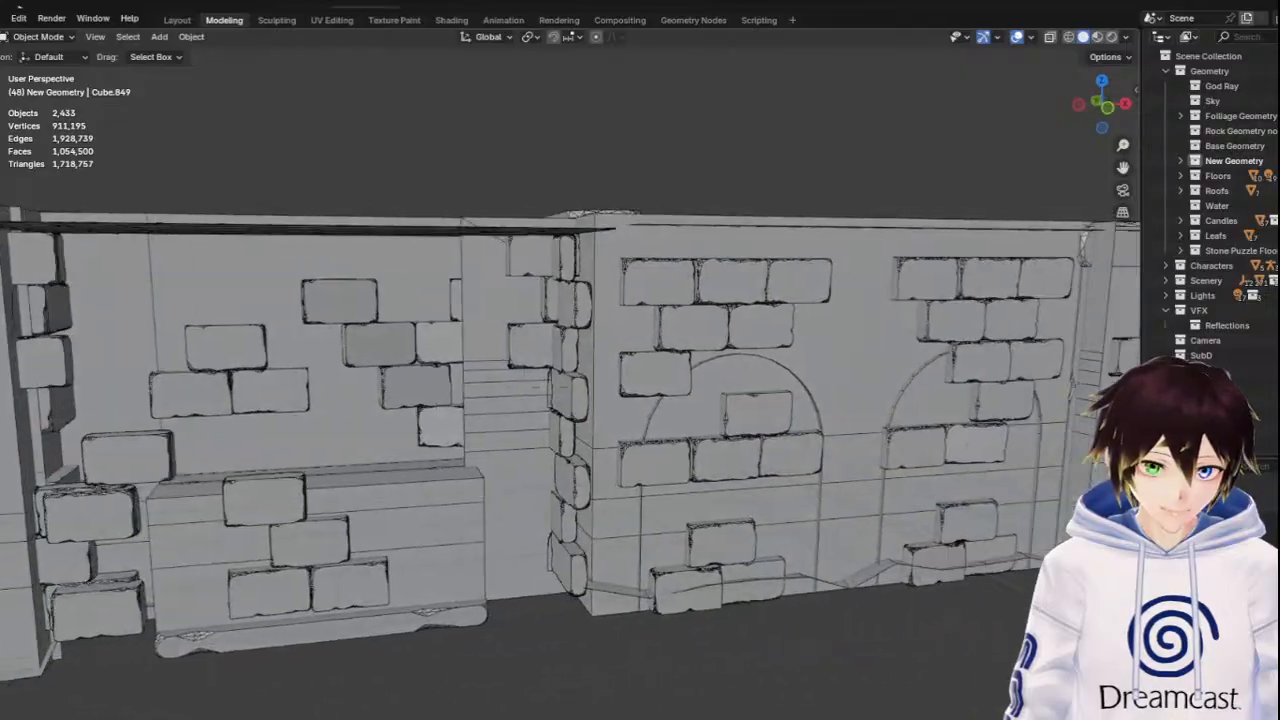
mouse_move(640, 380)
middle_mouse_down("shift")
mouse_move(480, 380)
mouse_move(615, 380)
middle_mouse_up("shift")
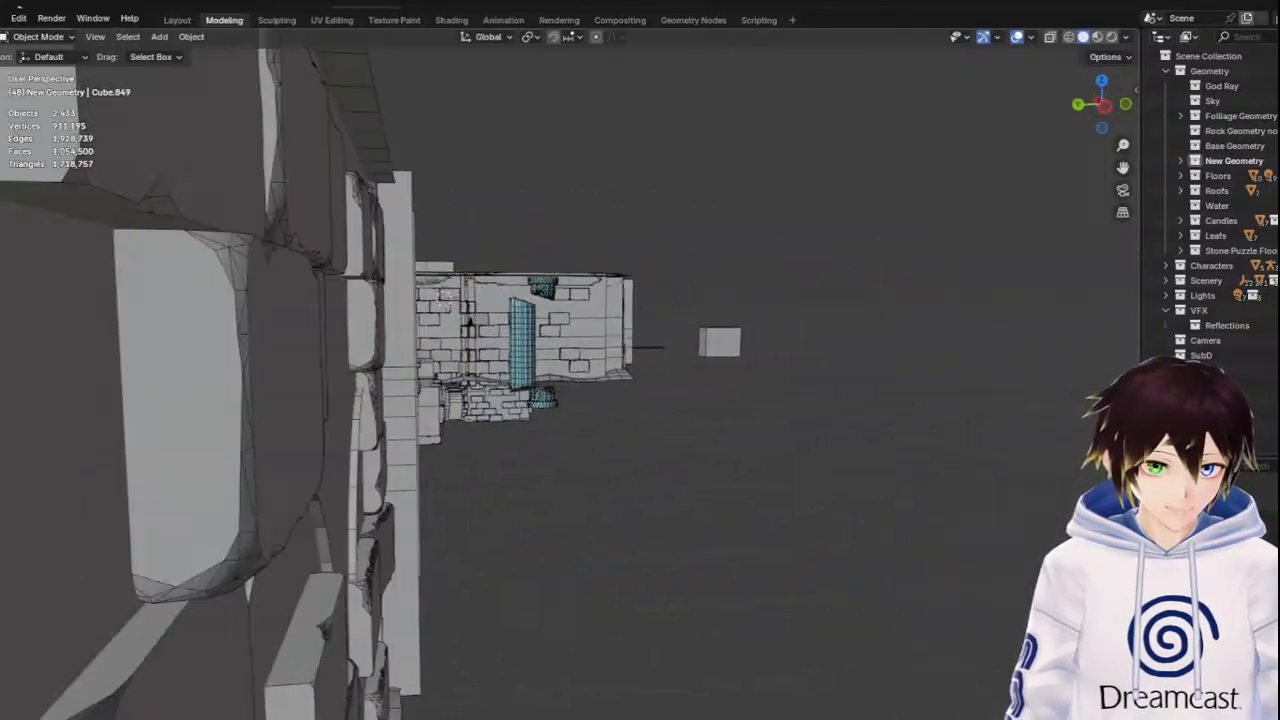
key("a")
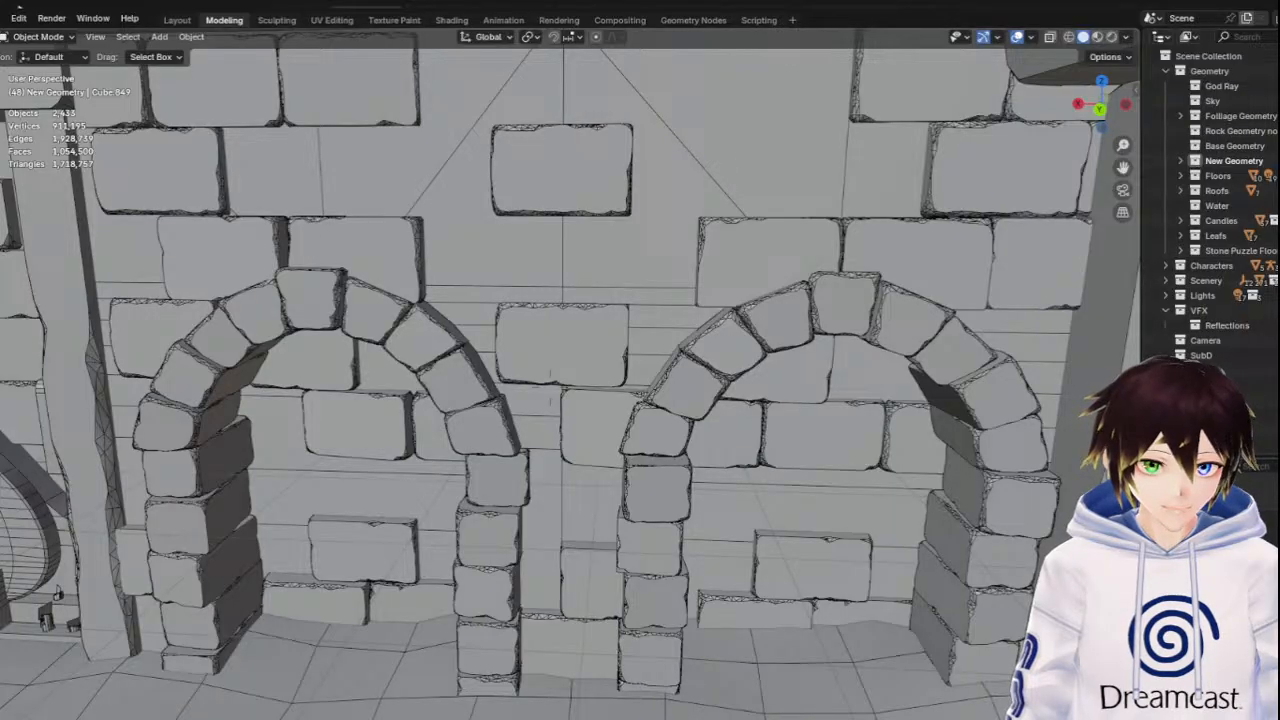
key("w")
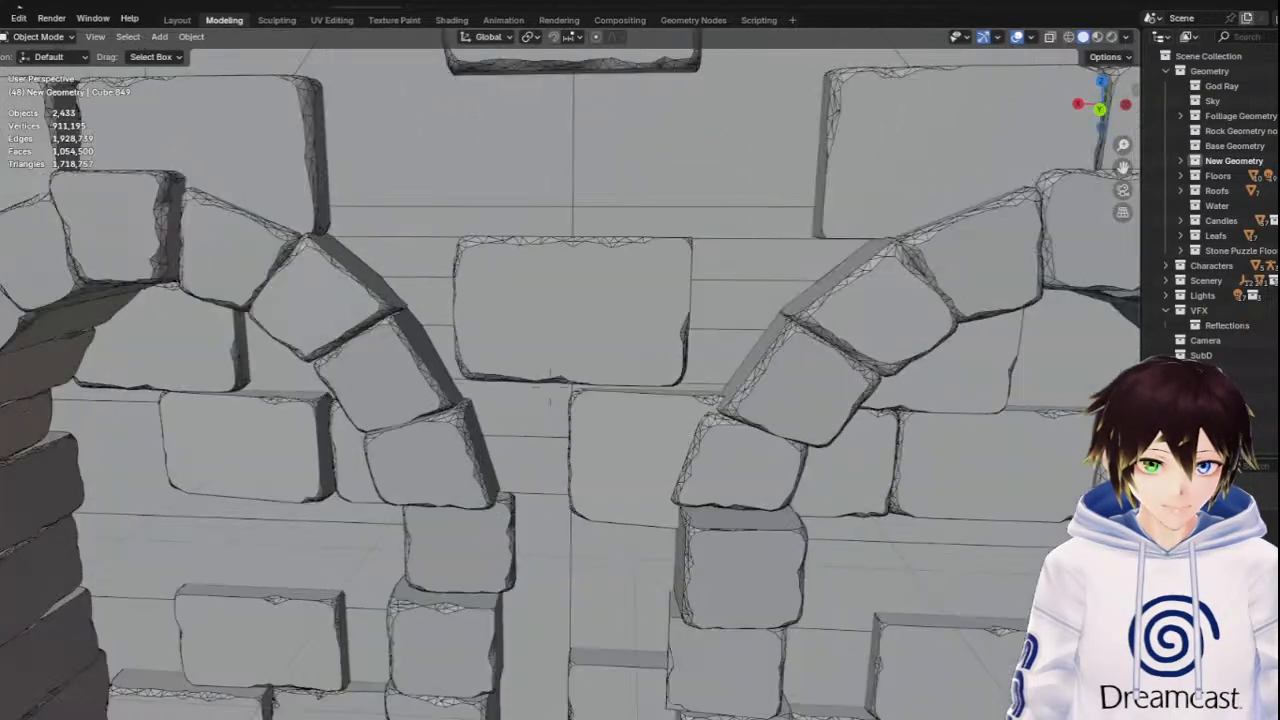
left_click(508, 442)
scroll(508, 442, "down", 5)
middle_click_drag(778, 417, 752, 462)
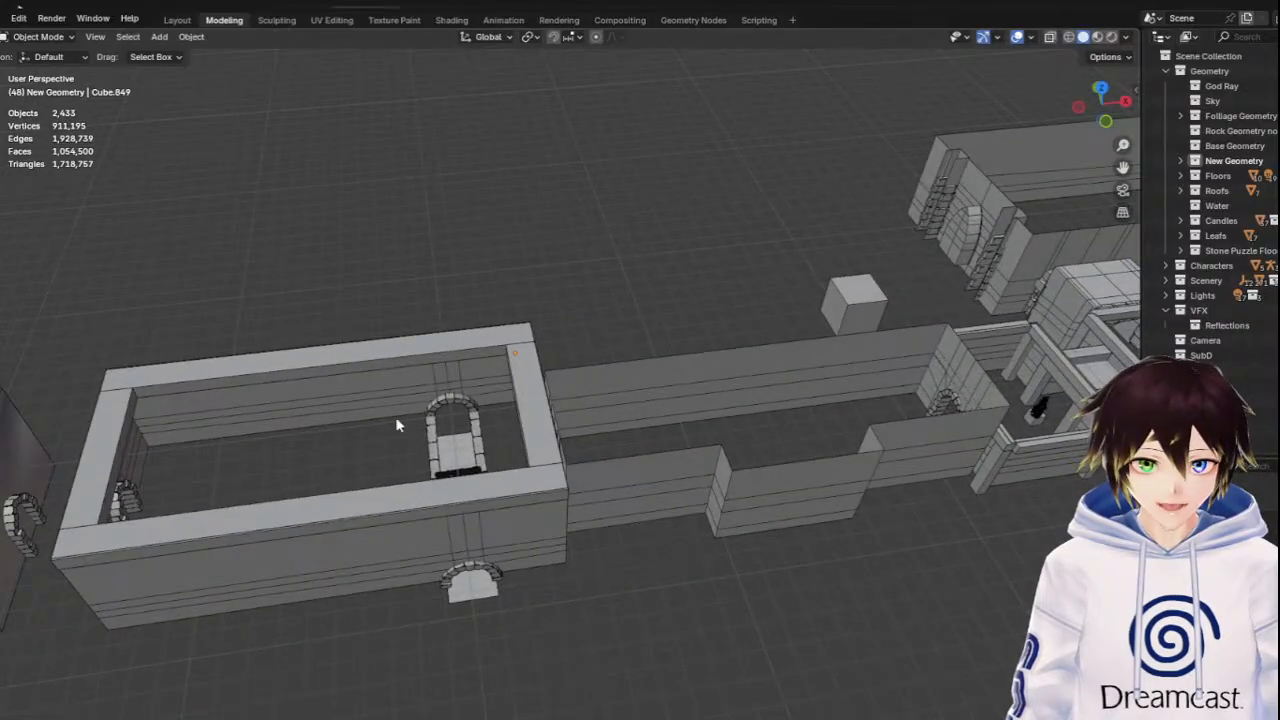
Examine the finished rooms' roof caps from above and the arched stone doorway at the end of the building
left_click_drag(1123, 168, 1279, 153)
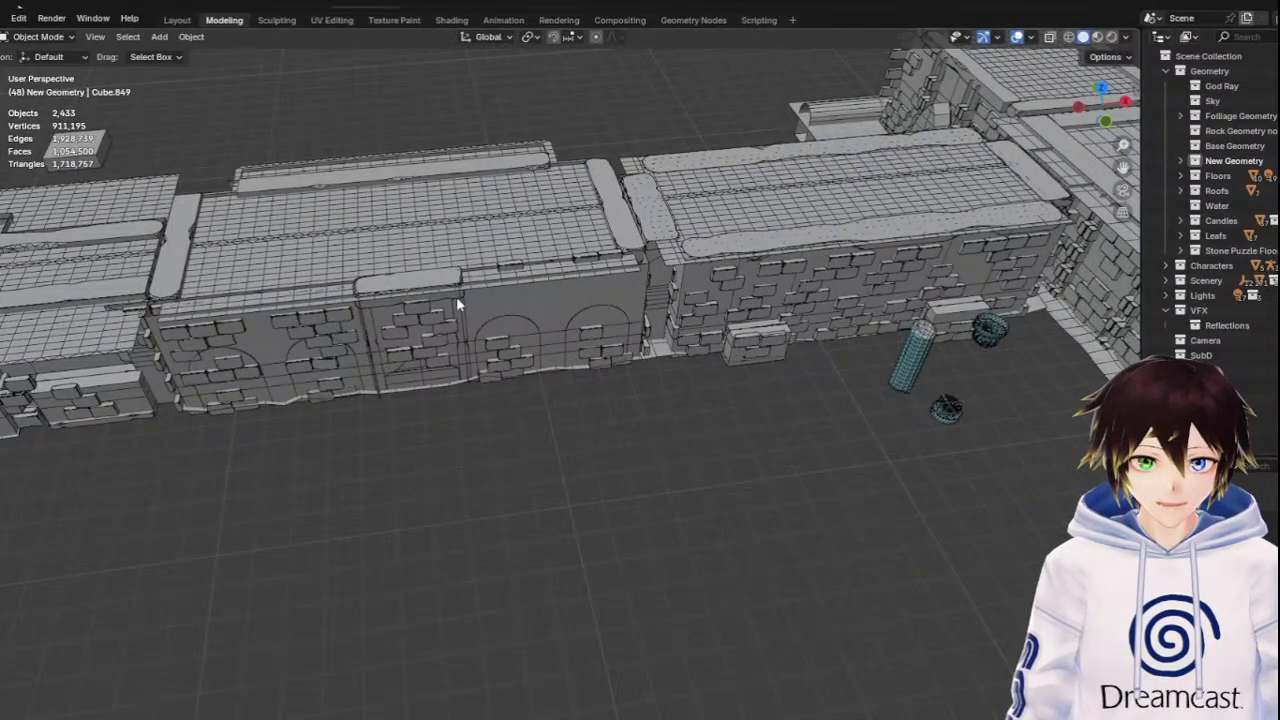
scroll(450, 288, "up", 2)
middle_click_drag(448, 285, 480, 254)
scroll(480, 254, "down", 2)
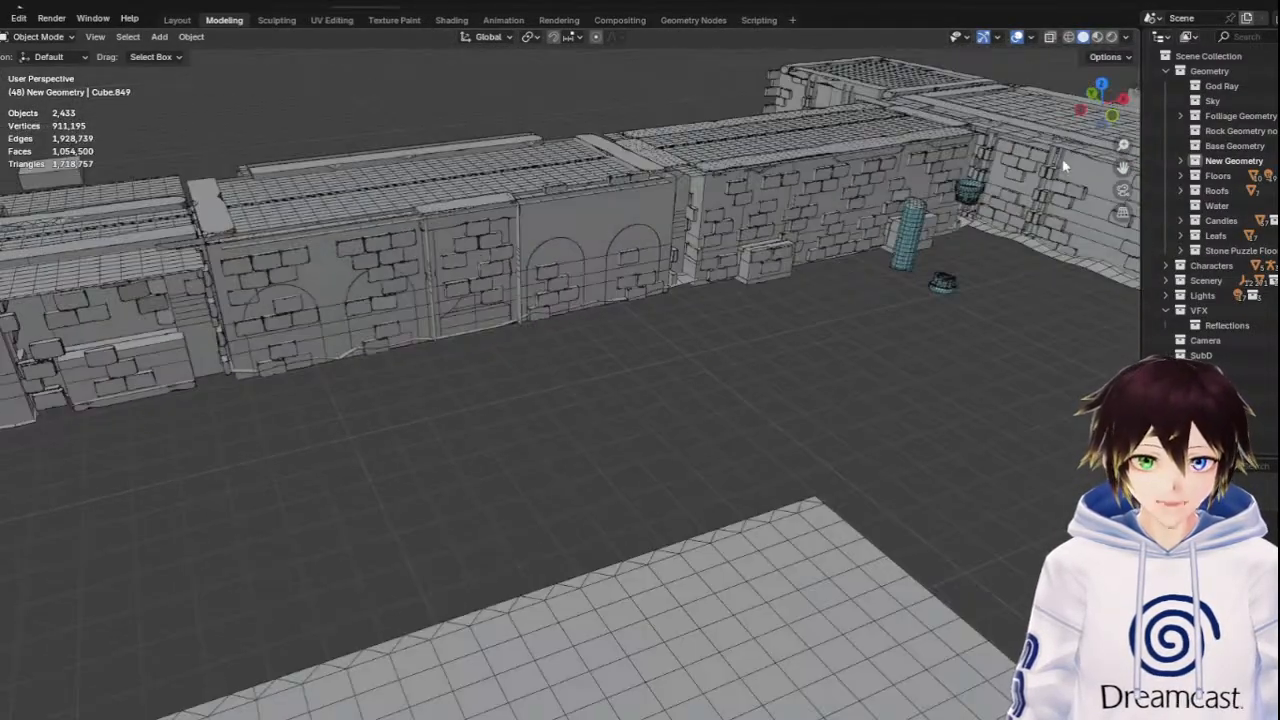
left_click_drag(1124, 167, 1250, 178)
scroll(410, 358, "up", 2)
middle_click_drag(388, 361, 468, 337)
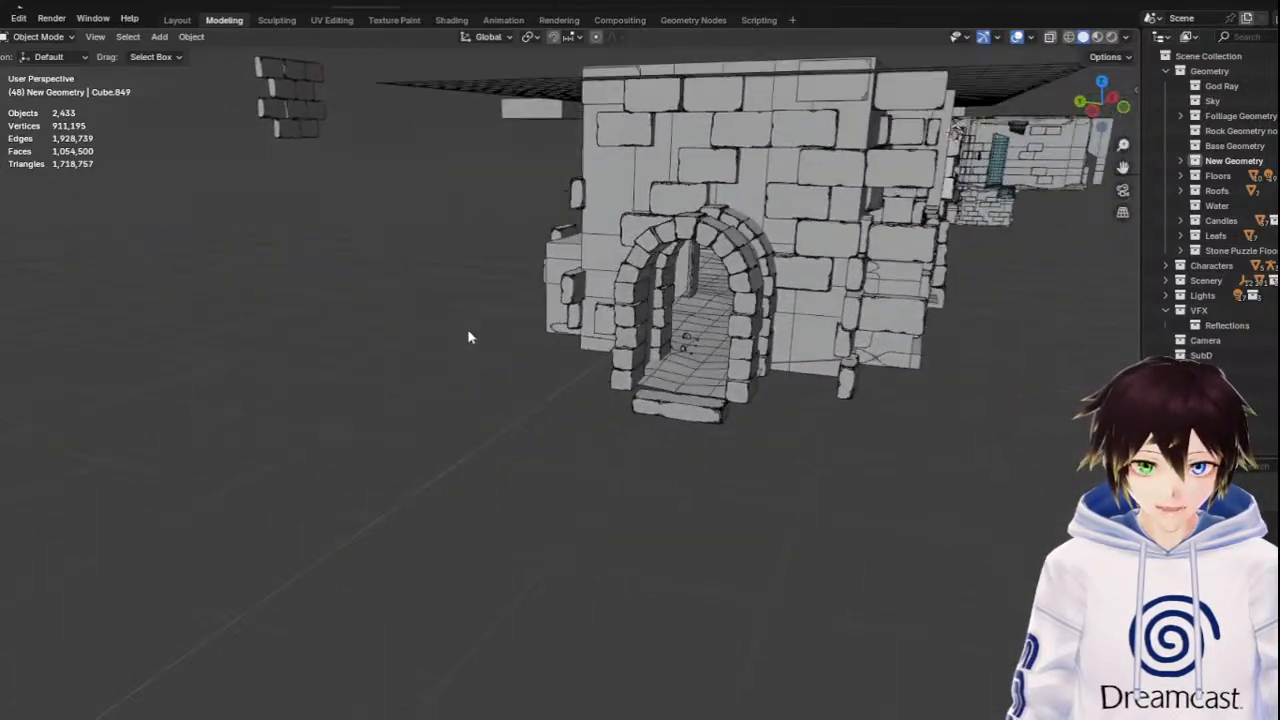
scroll(470, 337, "up", 3)
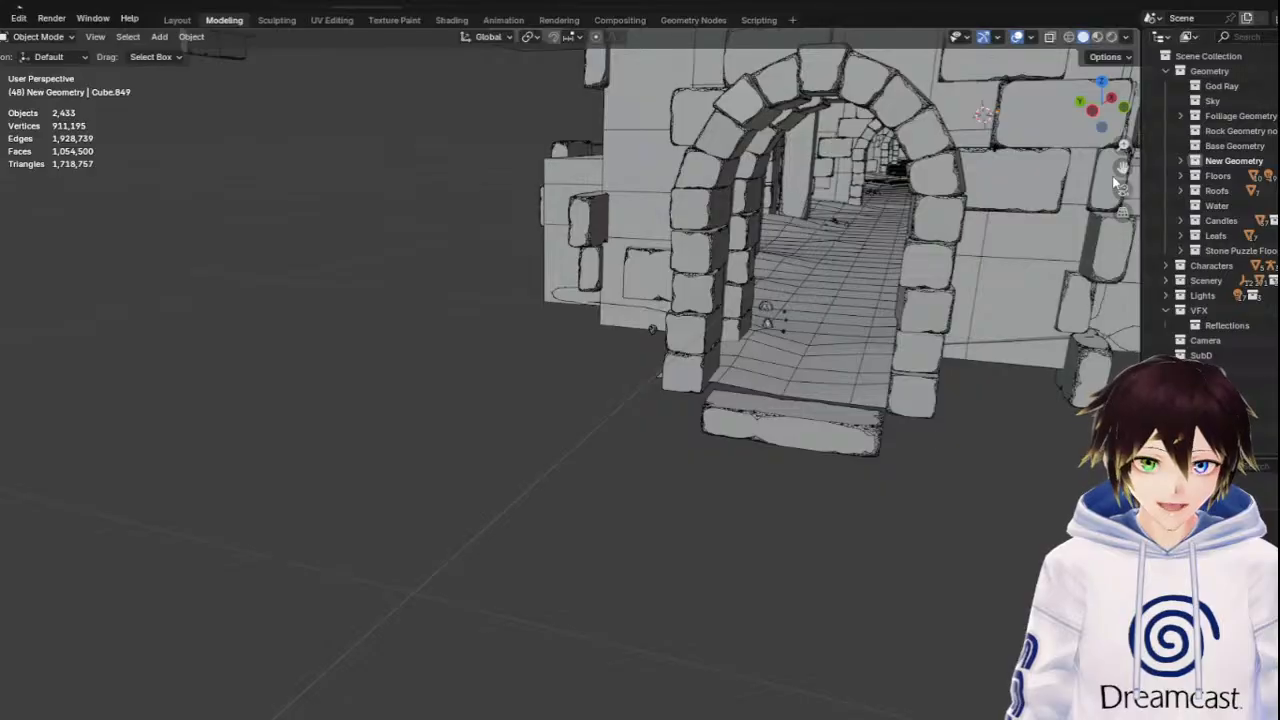
left_click_drag(1121, 170, 1121, 175)
mouse_move(737, 240)
middle_mouse_down()
mouse_move(714, 257)
mouse_move(770, 228)
mouse_move(757, 225)
middle_mouse_up()
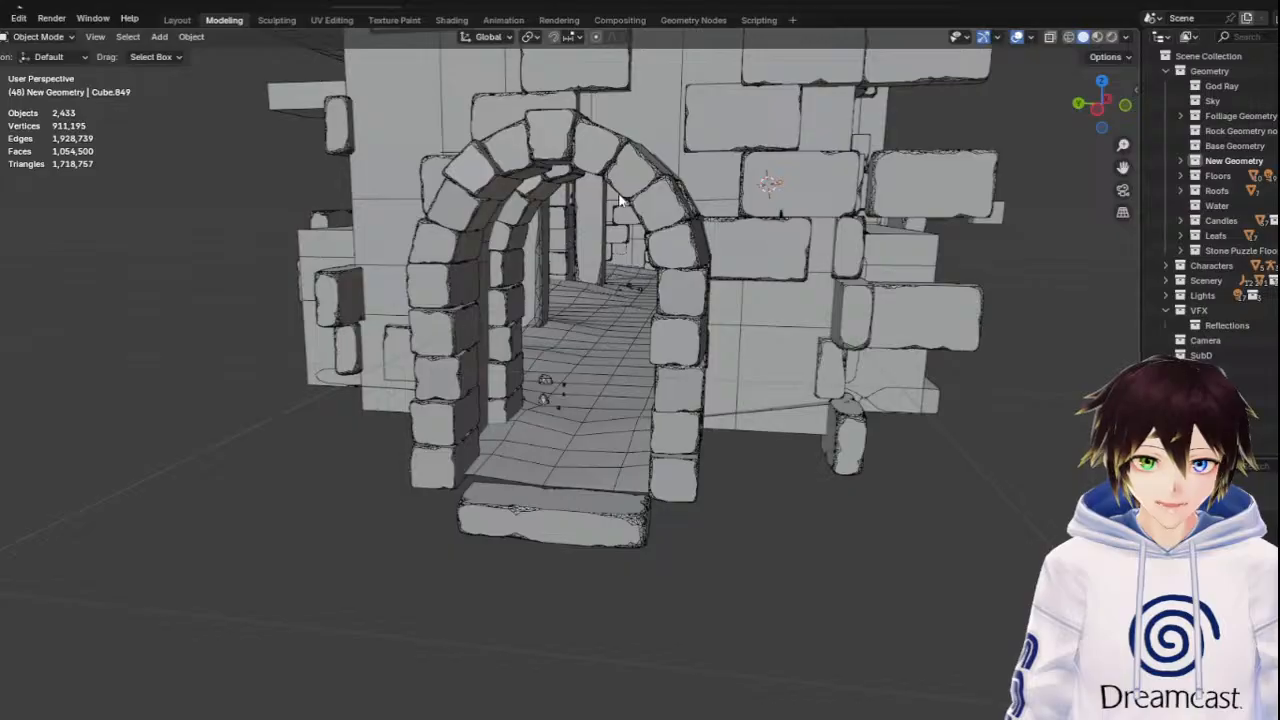
middle_click_drag(619, 194, 545, 240)
scroll(545, 240, "down", 8)
middle_click_drag(1042, 202, 1002, 211)
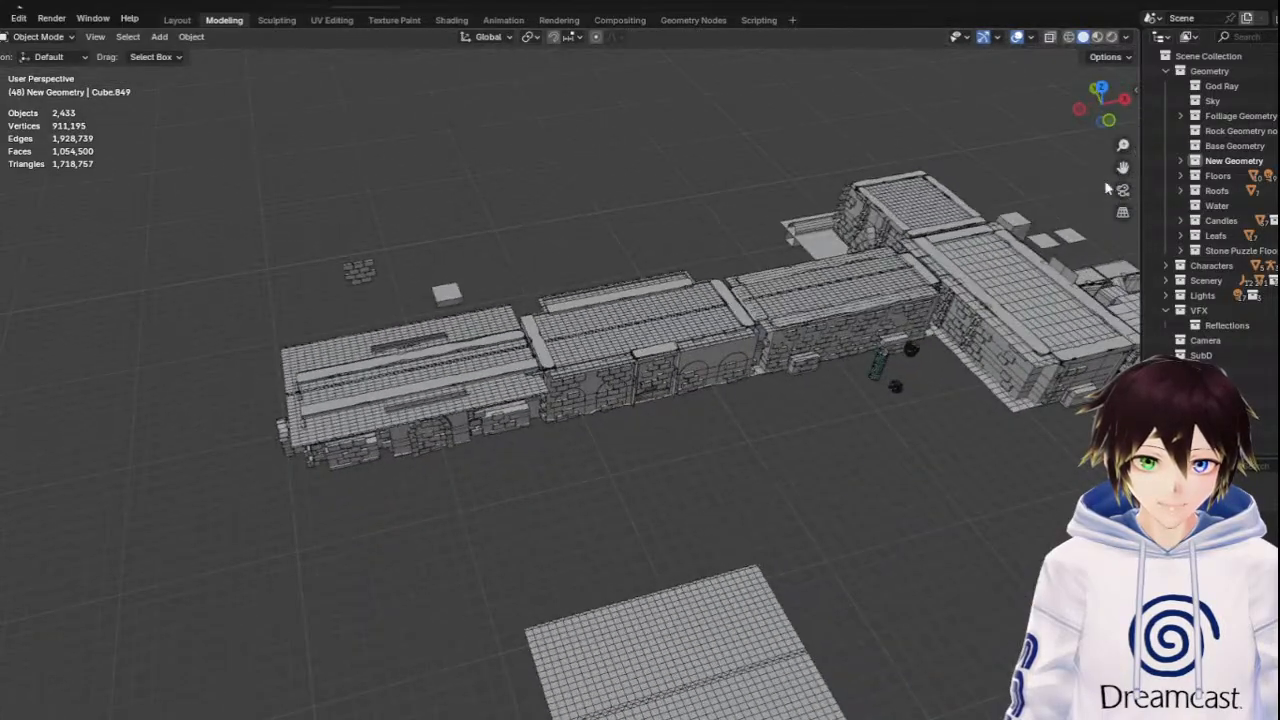
Survey the remaining unfinished rooms, the newly capped room and the uncapped corridor adjoining it
left_click_drag(1122, 167, 210, 279)
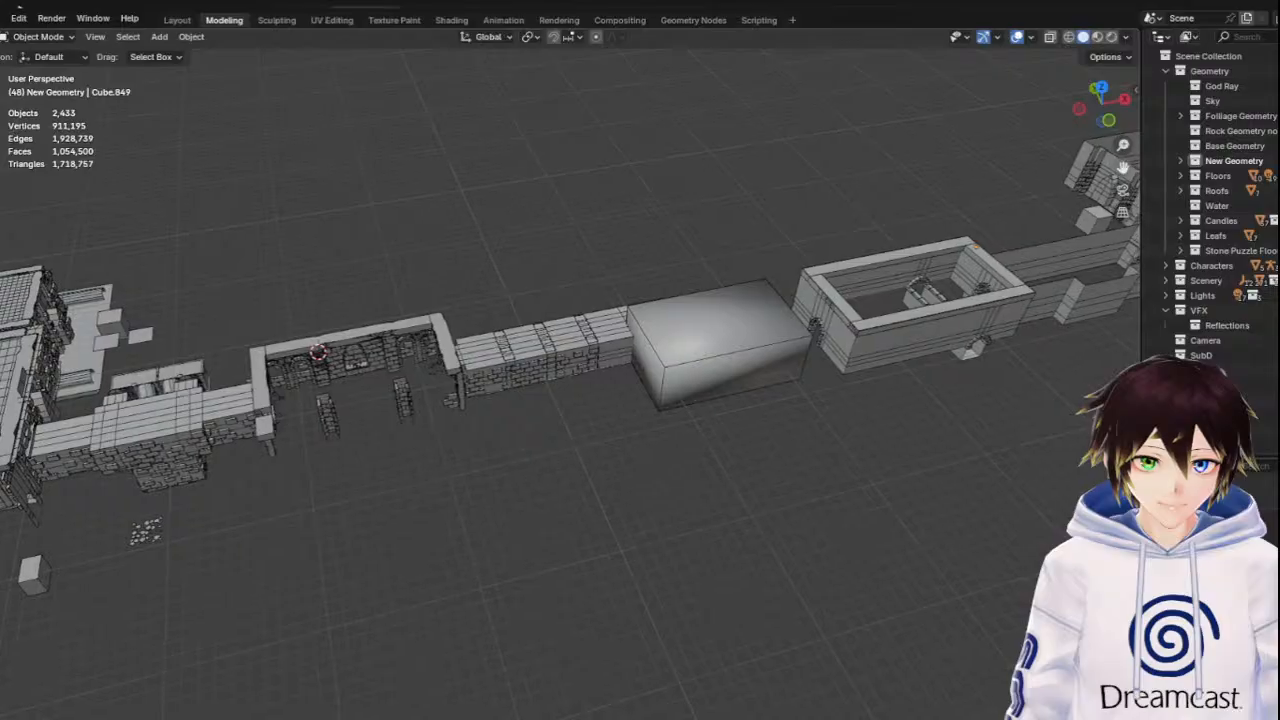
left_click_drag(1122, 167, 272, 304)
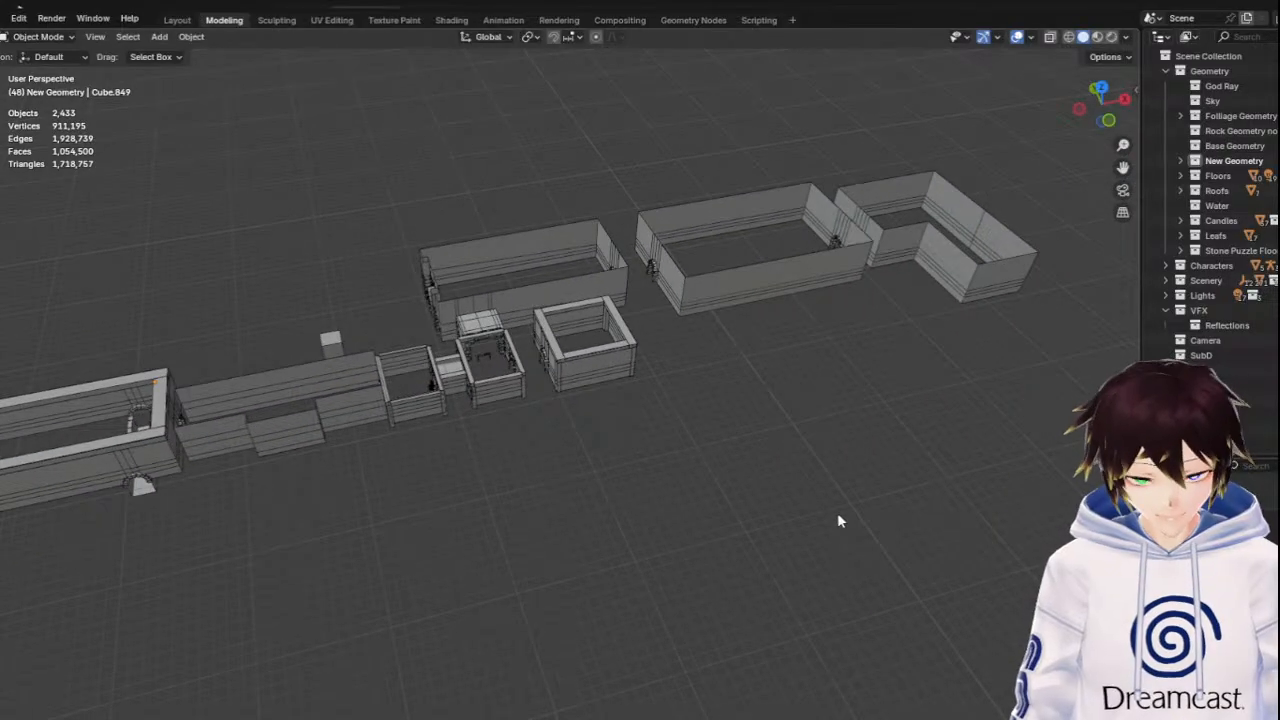
scroll(815, 514, "down", 3)
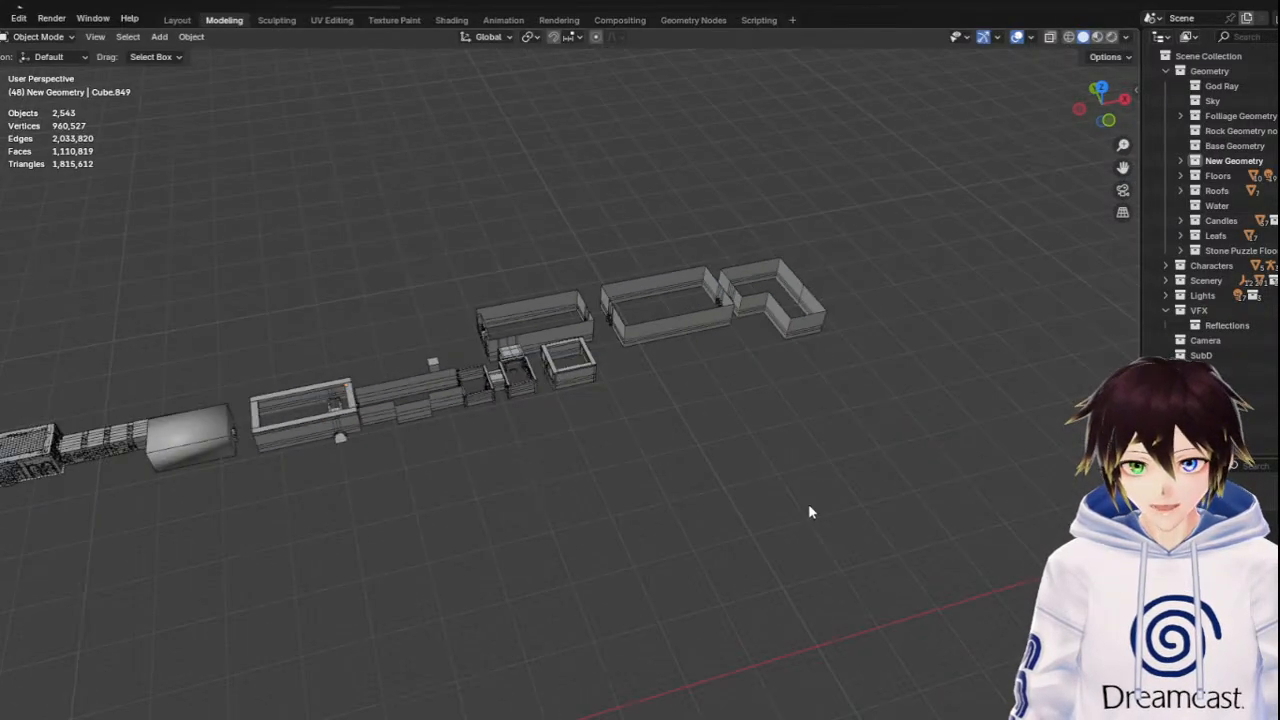
scroll(810, 511, "down", 2)
left_click_drag(1123, 168, 1268, 150)
scroll(815, 380, "up", 12)
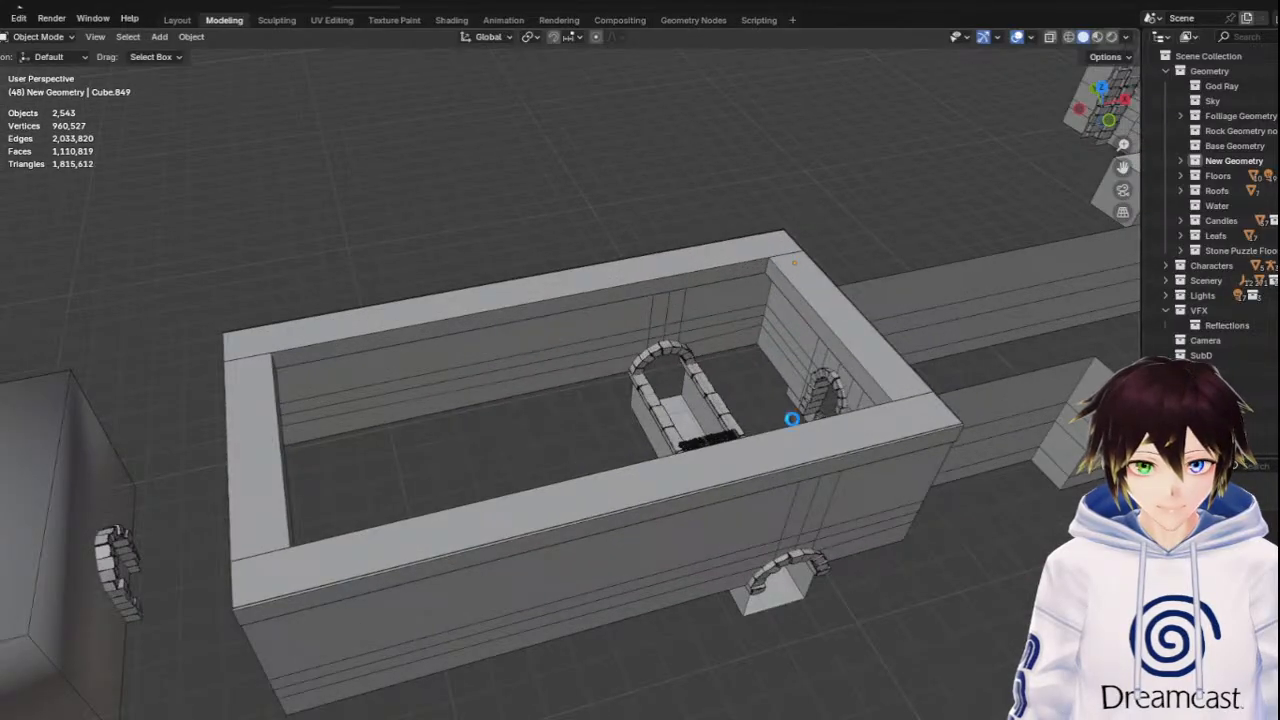
middle_click_drag(621, 382, 572, 366)
scroll(573, 367, "up", 3)
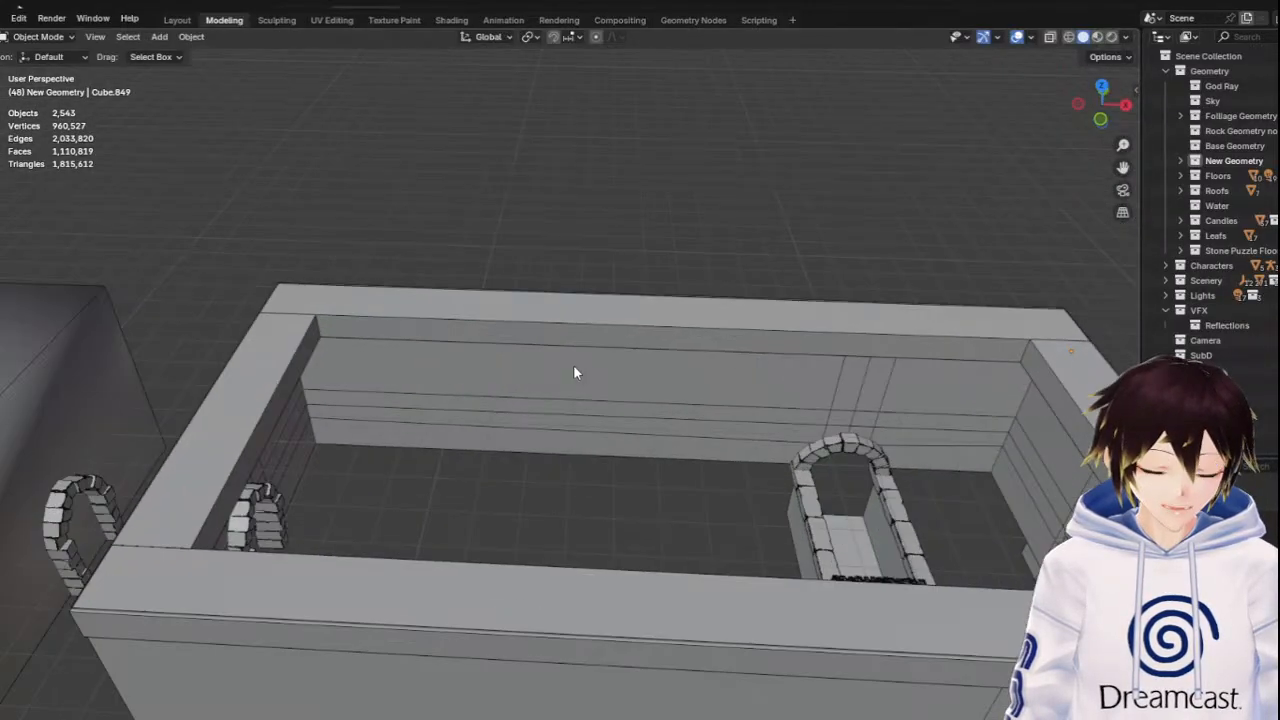
middle_click_drag(708, 436, 674, 446)
scroll(674, 446, "down", 2)
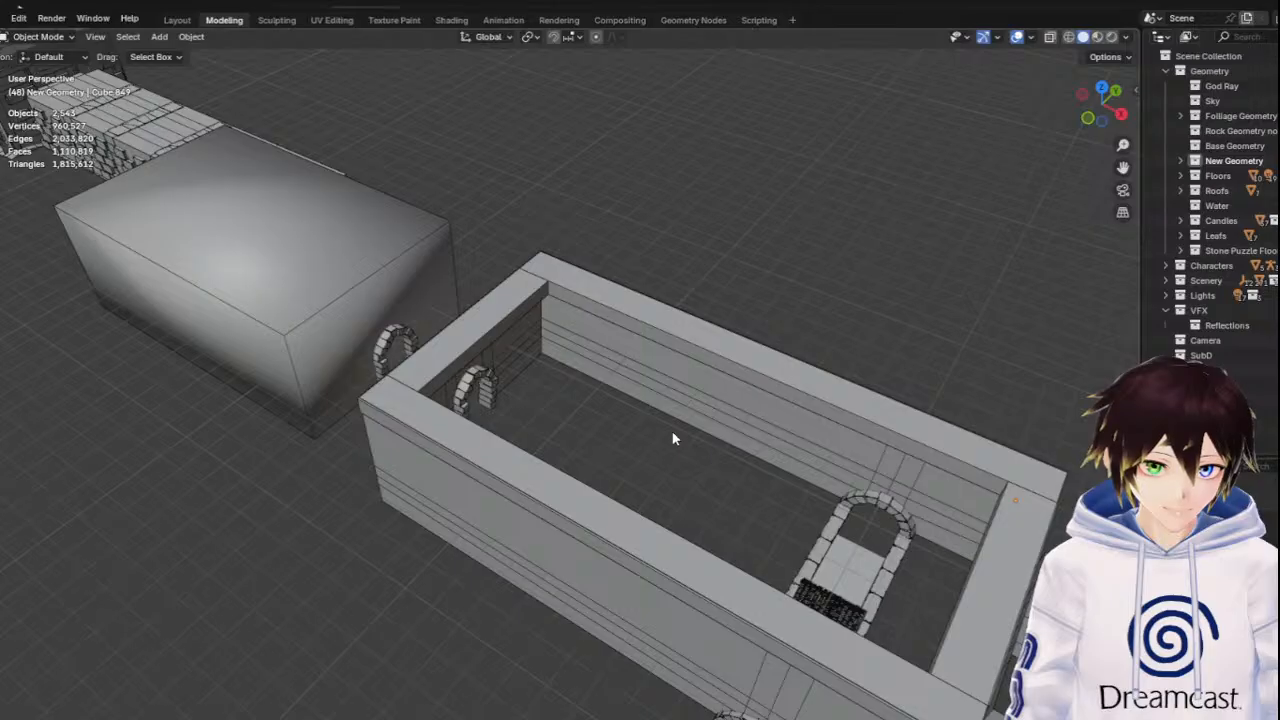
middle_click_drag(562, 355, 637, 337)
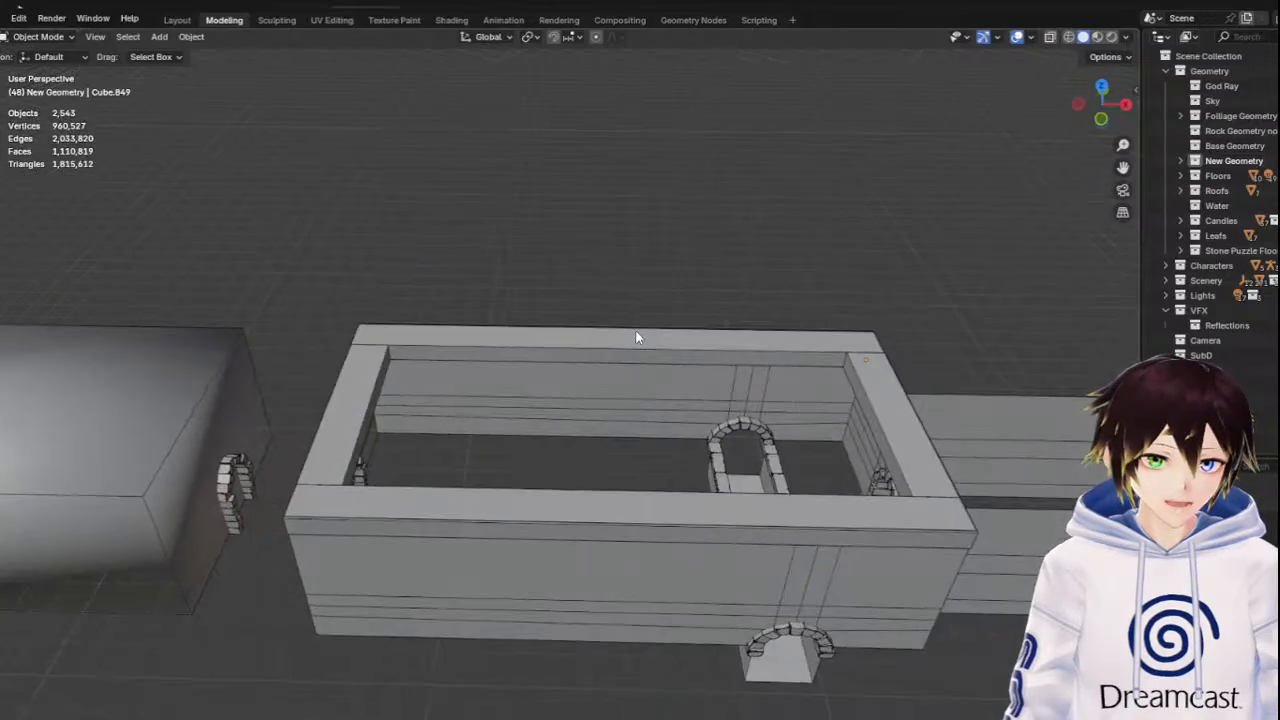
left_click_drag(1122, 167, 30, 162)
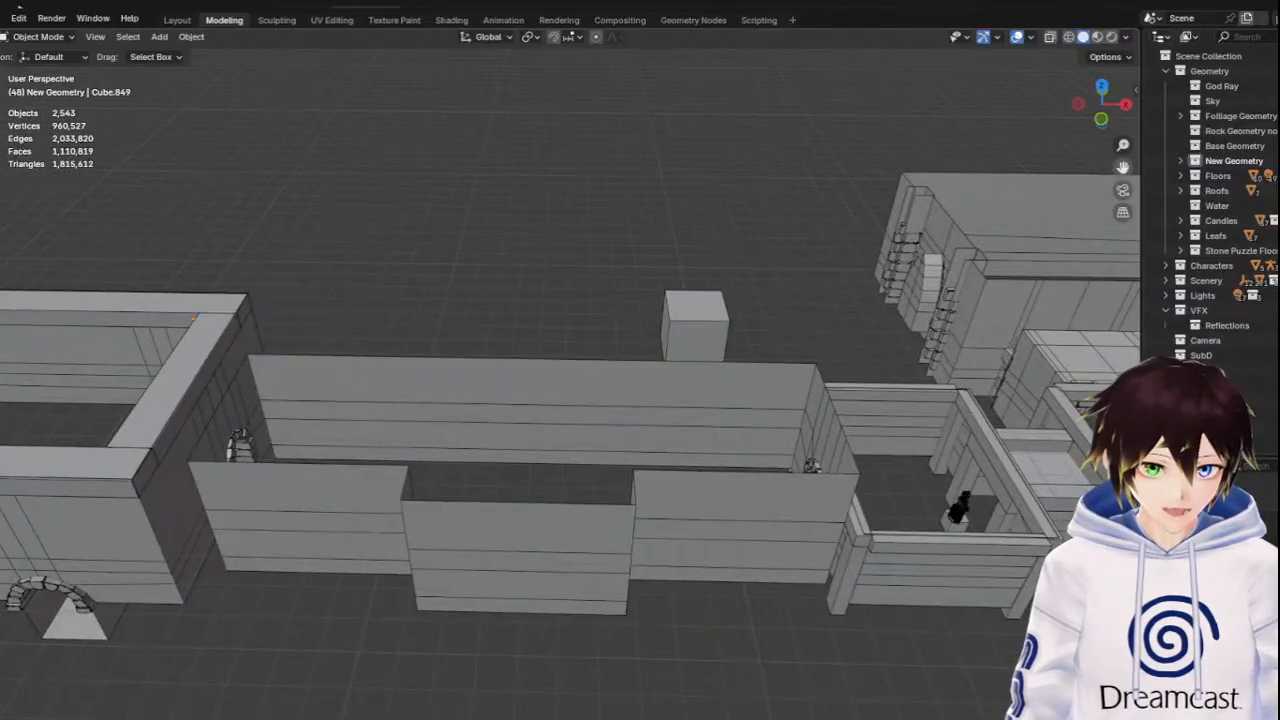
scroll(670, 477, "down", 1)
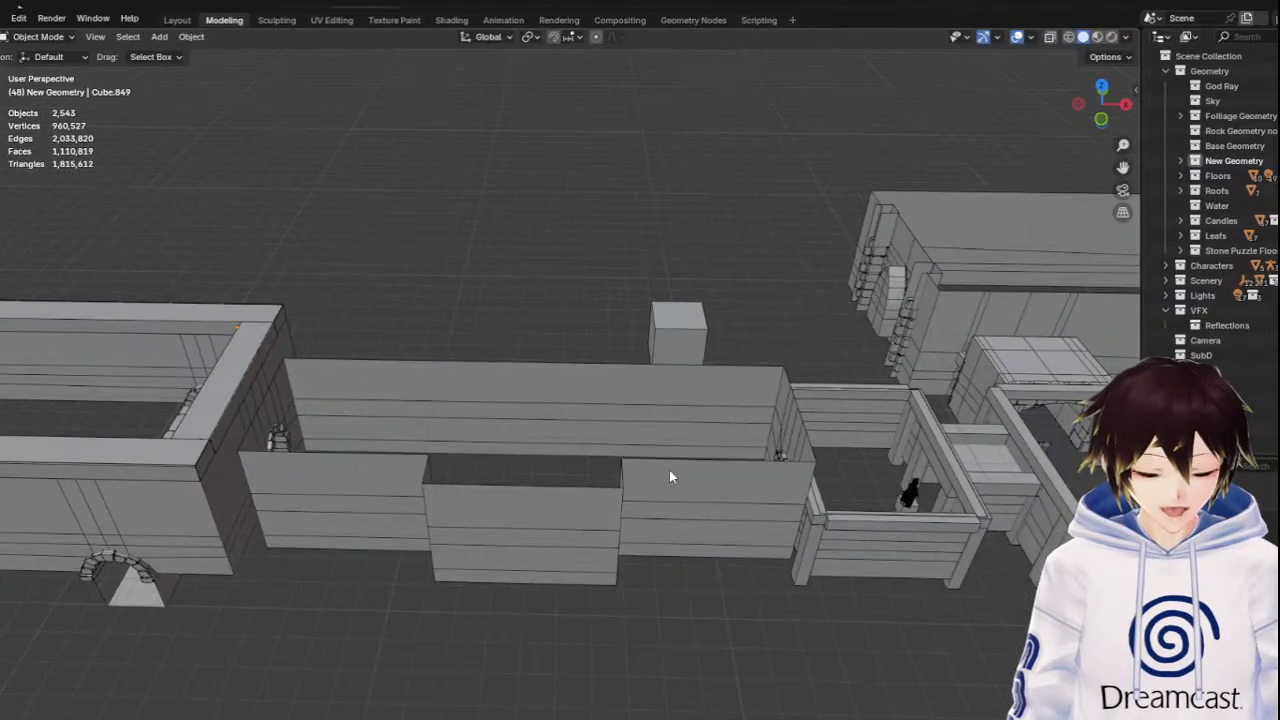
left_click(674, 343)
middle_click_drag(674, 343, 577, 407)
left_click(488, 258)
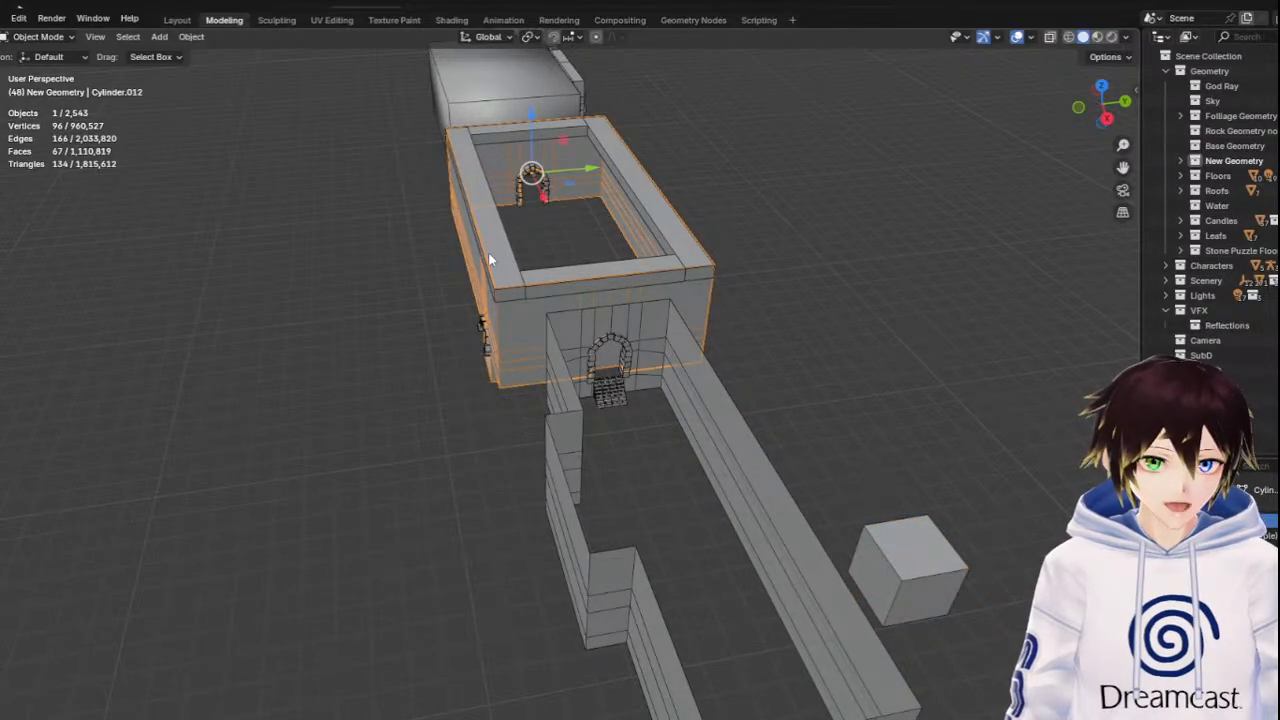
right_click(489, 258)
left_click(489, 258)
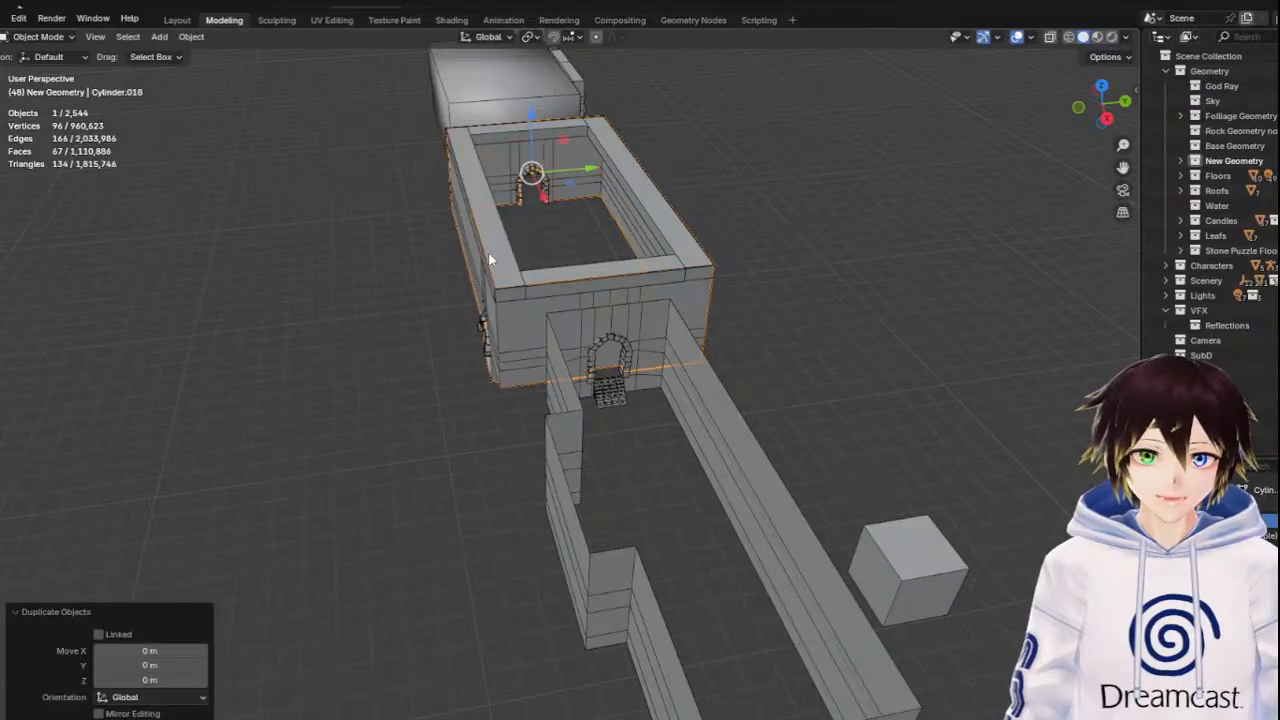
key("ctrl+z")
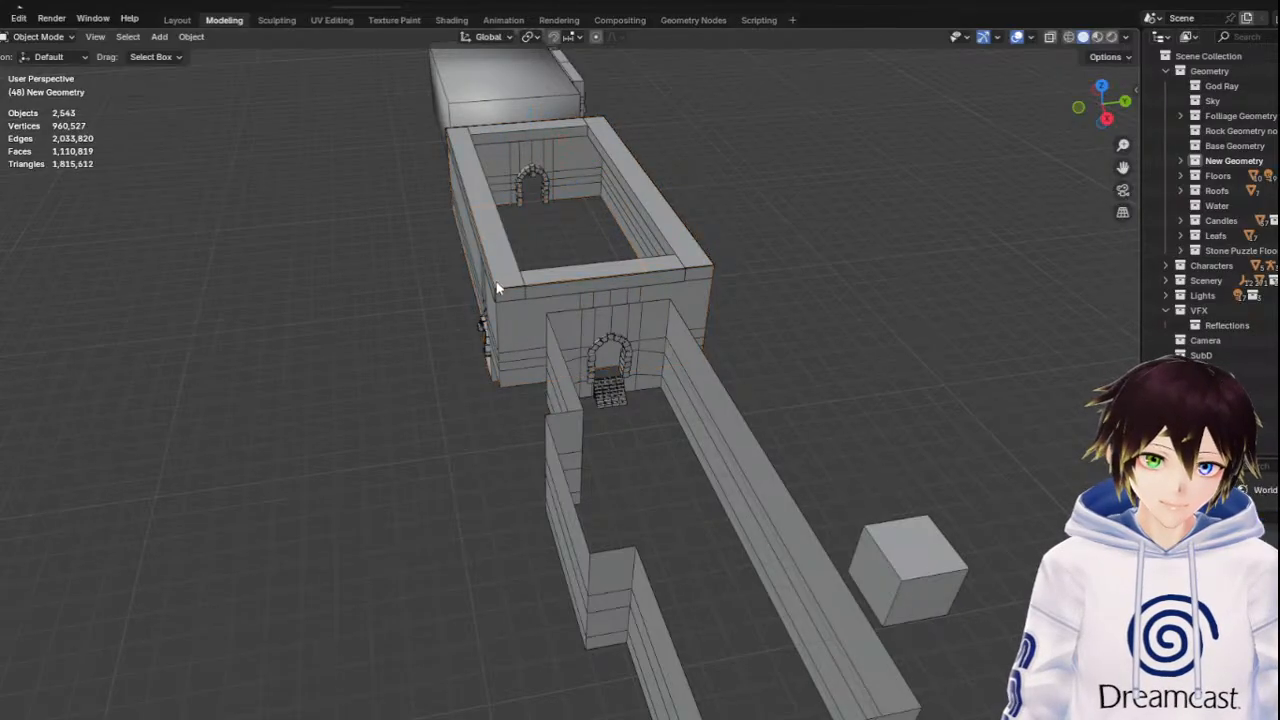
Duplicate the room's long side-wall cap and move the copy about 25.17 m along X over the adjoining corridor's stepped wall
left_click(499, 287)
right_click(497, 257)
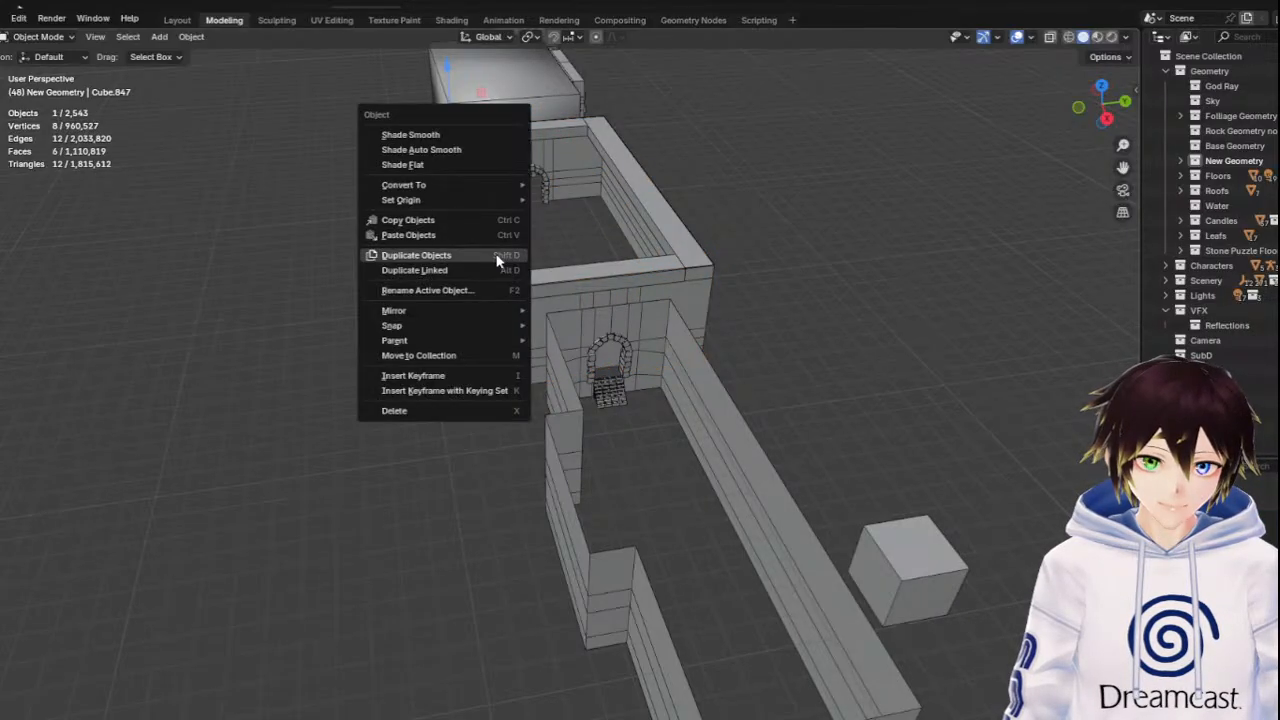
left_click(497, 256)
right_click(496, 256)
mouse_move(462, 302)
middle_mouse_down()
mouse_move(447, 318)
mouse_move(443, 307)
middle_mouse_up()
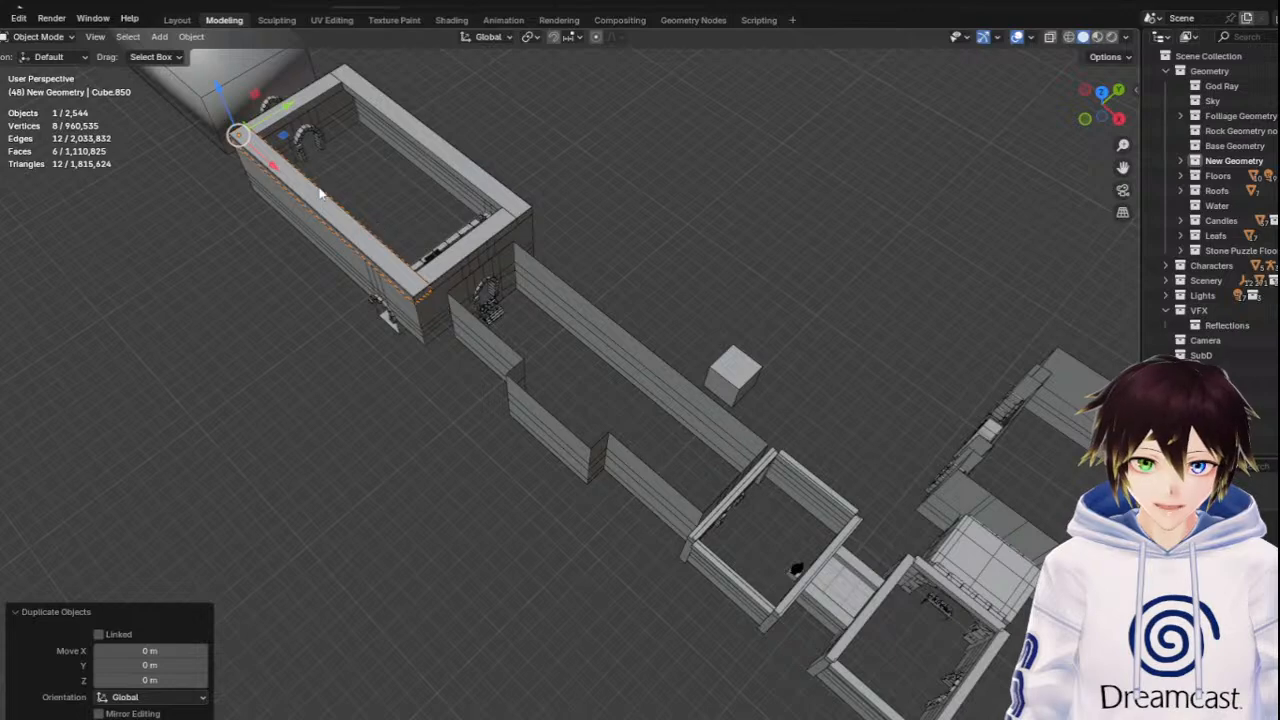
key("g")
key("x")
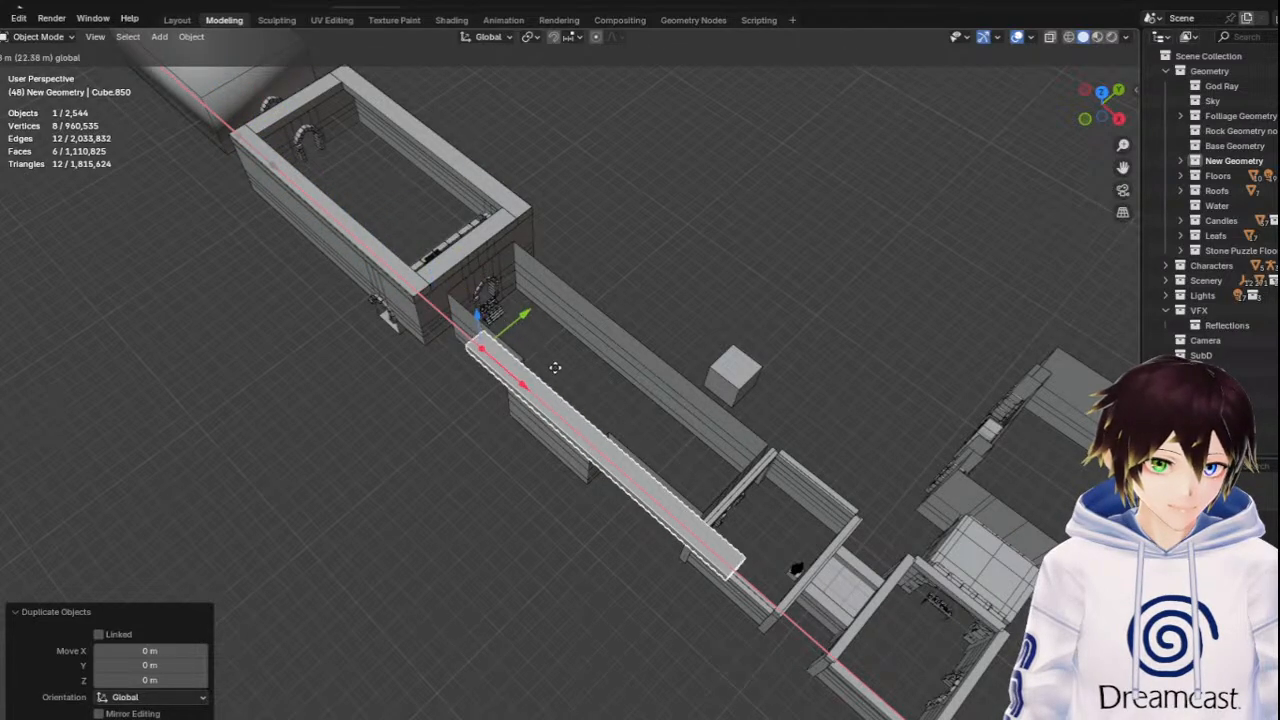
left_click(585, 396)
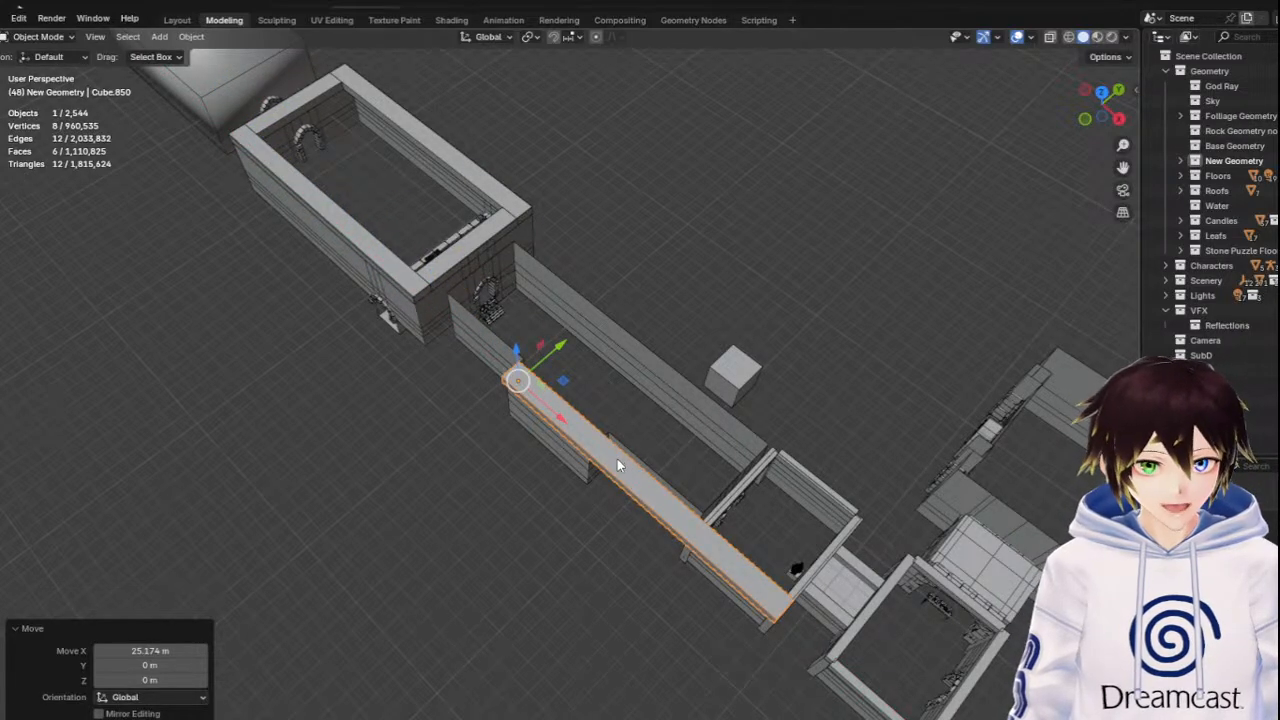
Move the copied wall cap about 1.38 m along Y above the corridor
scroll(658, 434, "up", 3)
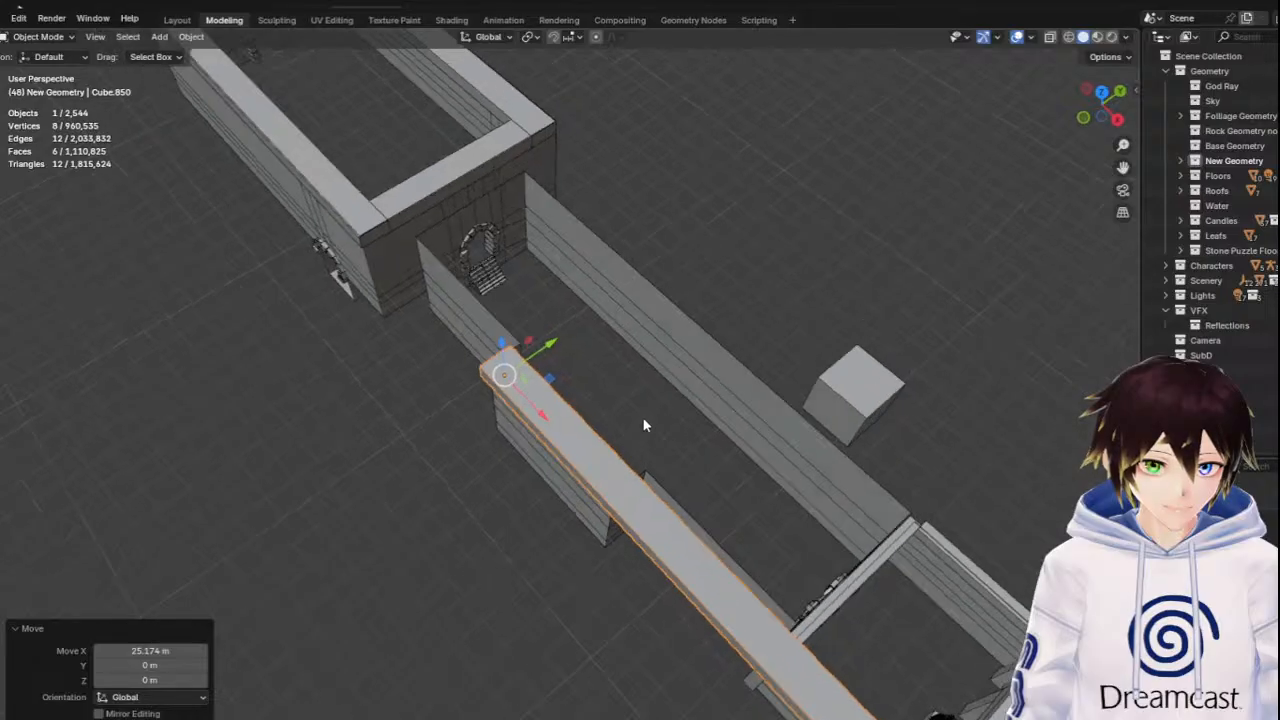
middle_click_drag(643, 420, 614, 514)
key("g")
key("y")
left_click(577, 429)
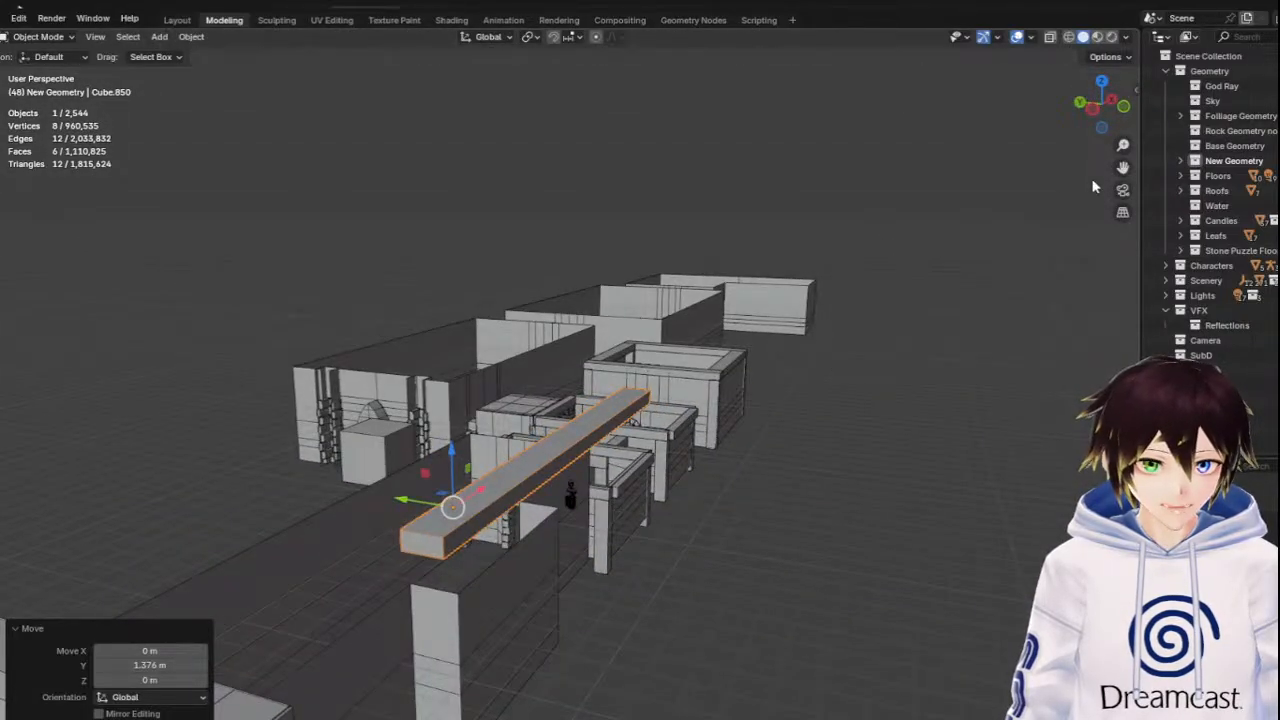
Rotate the copied wall cap 90° about the global Z axis so it runs across the corridor
left_click_drag(1123, 168, 1275, 95)
middle_click_drag(838, 292, 796, 331)
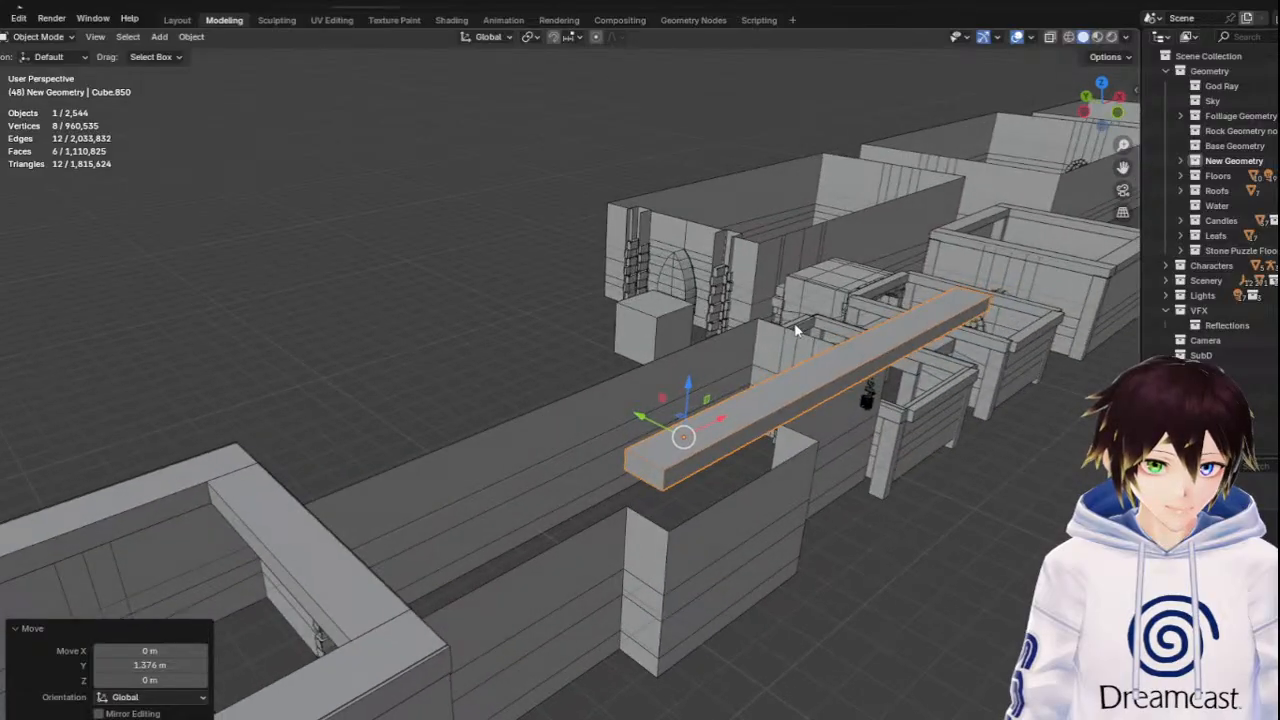
key("shift+space")
key("r")
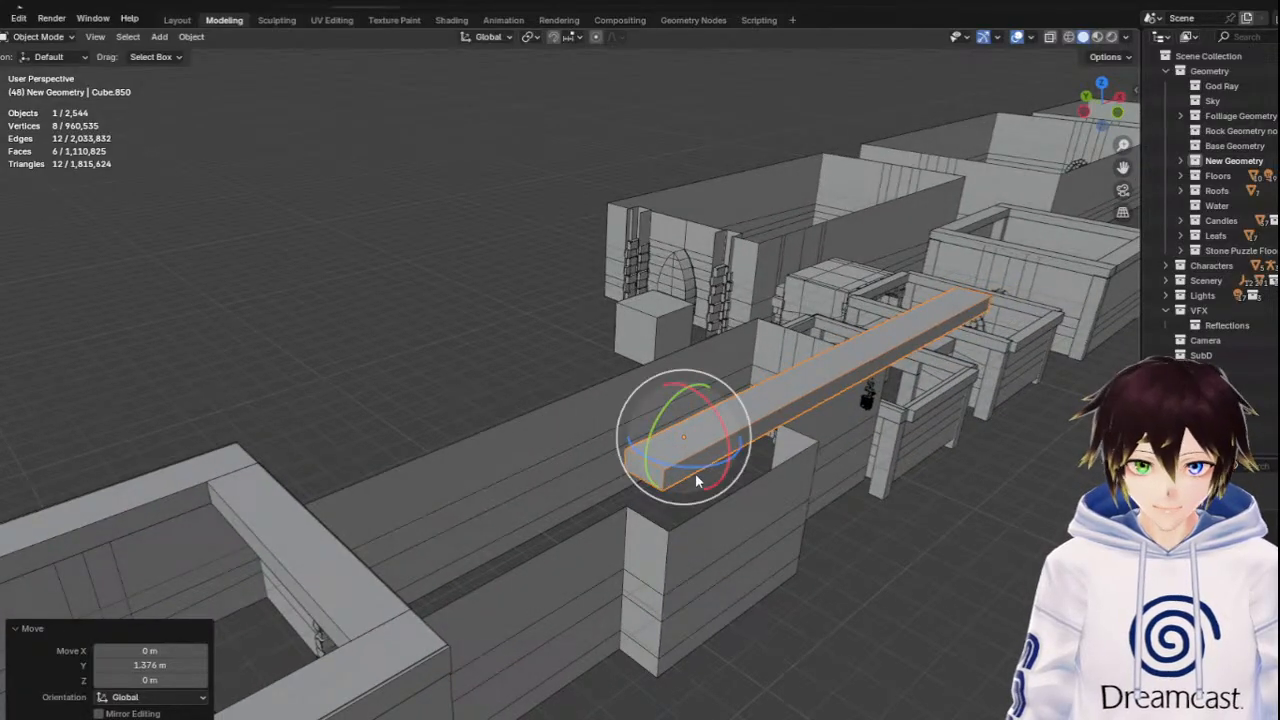
left_click_drag(693, 466, 720, 468)
left_click(755, 447)
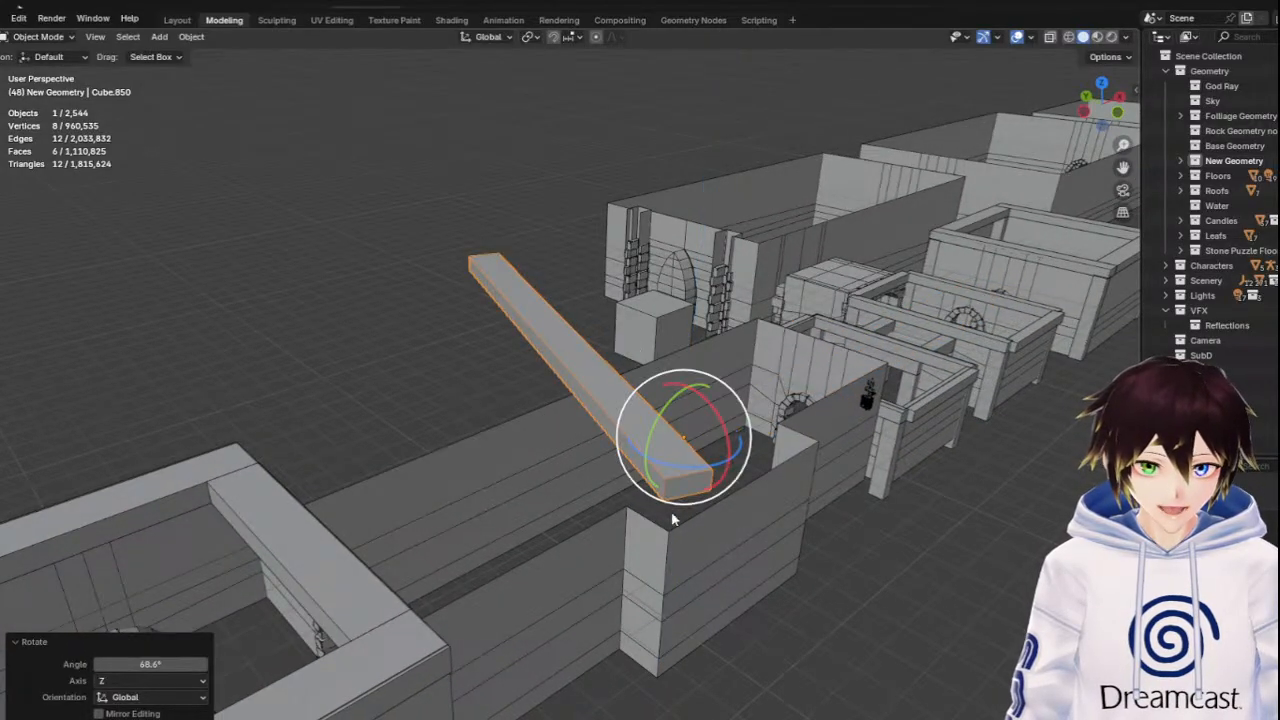
left_click(179, 663)
type("90")
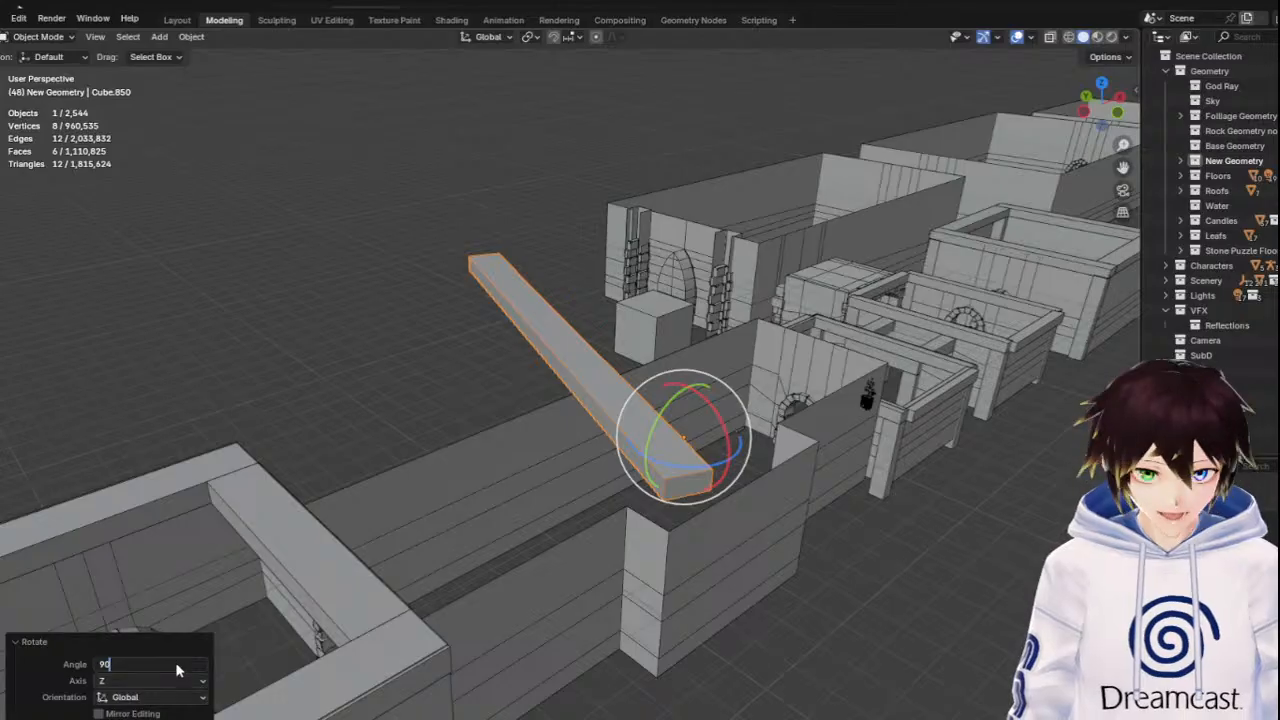
key("Return")
Shift the rotated block about -0.55 m along X over the corridor's stepped section, working from the top view
middle_click_drag(485, 423, 957, 135)
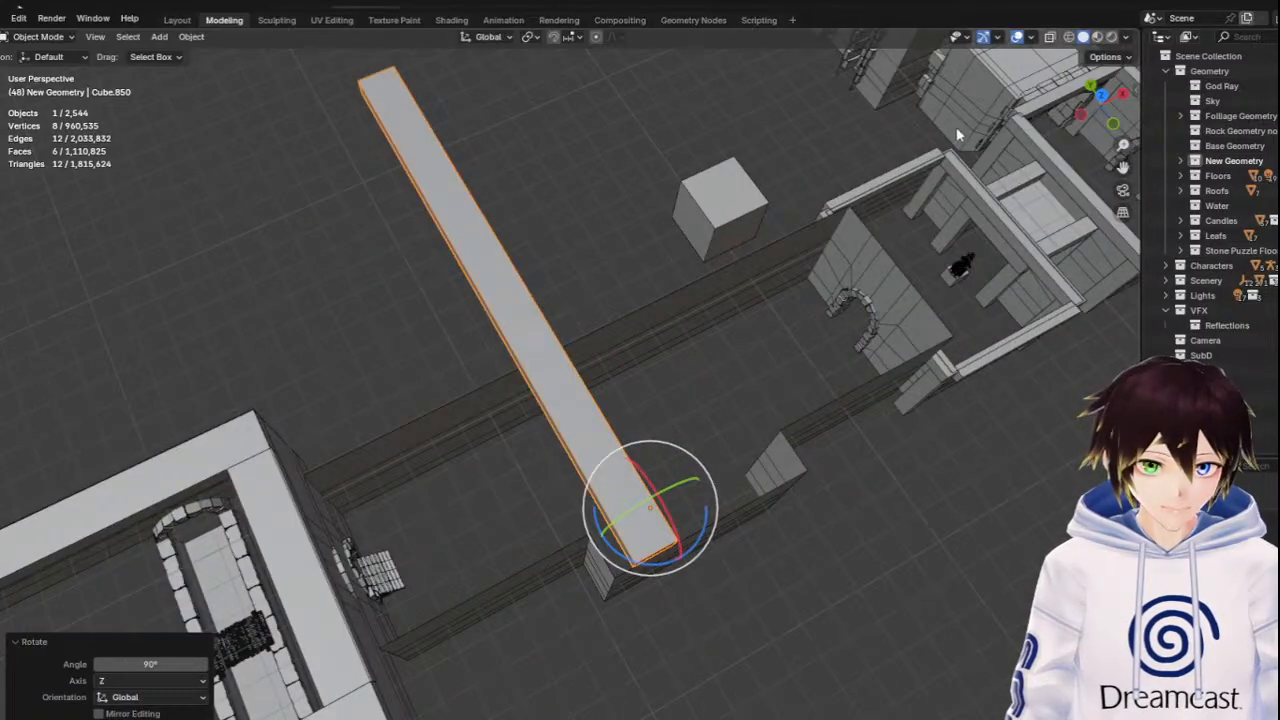
left_click(1101, 97)
left_click_drag(1123, 168, 1156, 112)
scroll(777, 313, "up", 1)
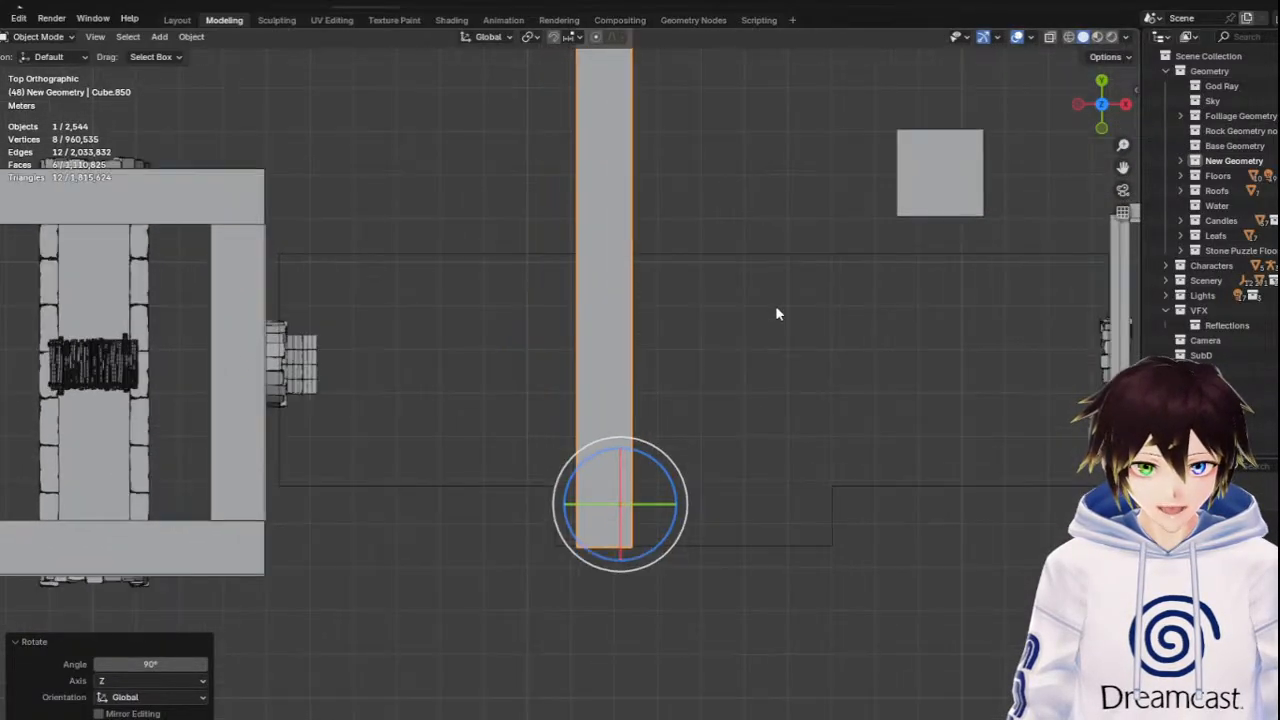
key("shift+space")
key("g")
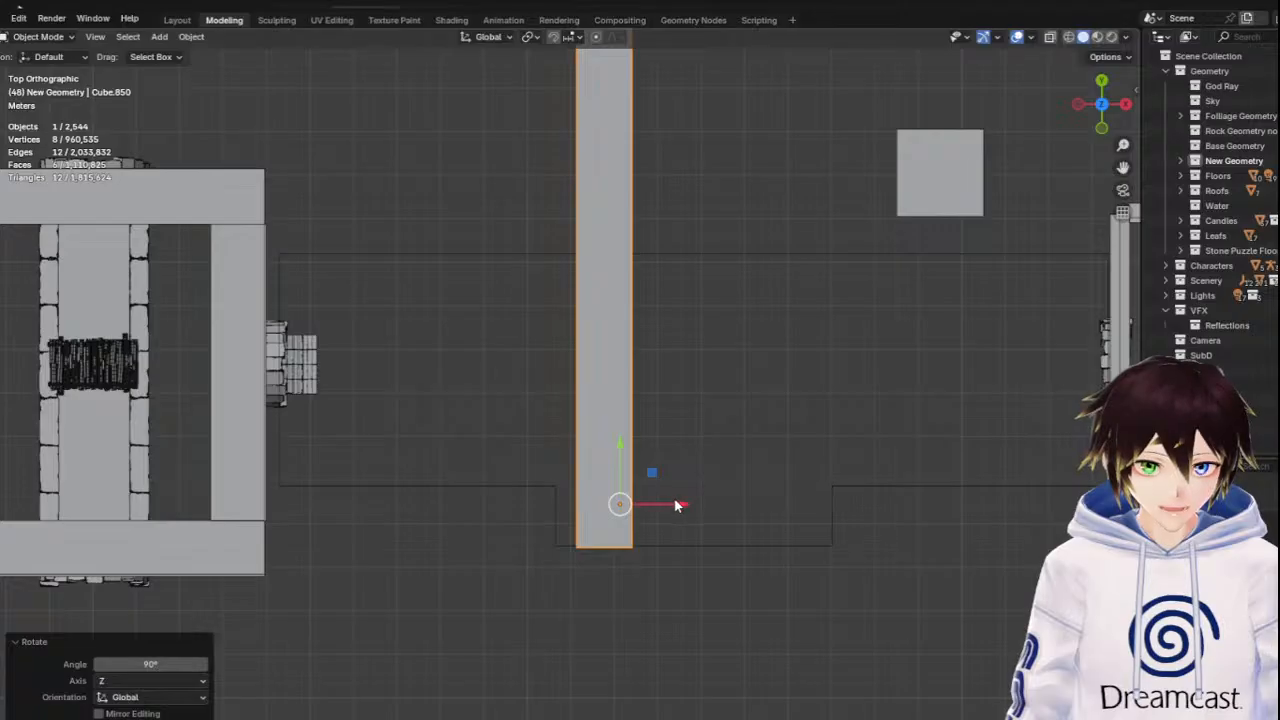
left_click_drag(676, 505, 647, 505)
Shorten the cross block to the corridor's width by moving its far end face about -11.25 m along Y in Edit Mode
scroll(647, 505, "down", 2)
left_click(40, 37)
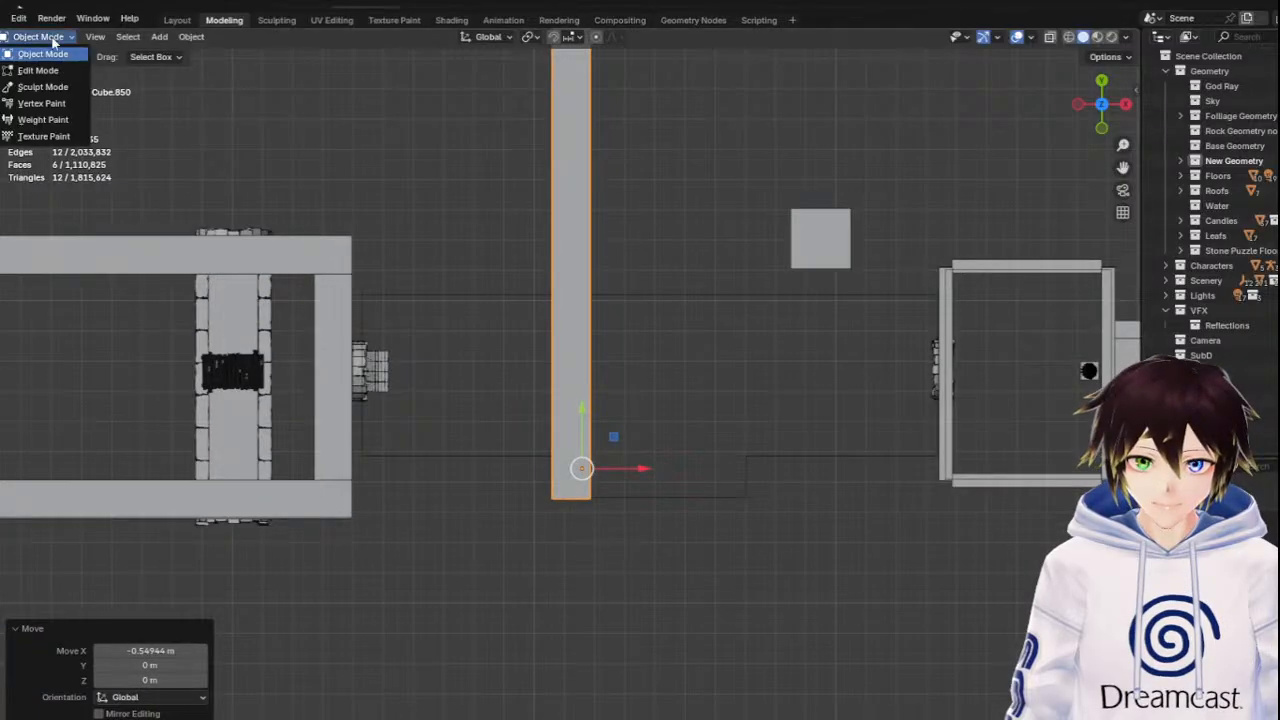
left_click(38, 70)
scroll(417, 123, "down", 2)
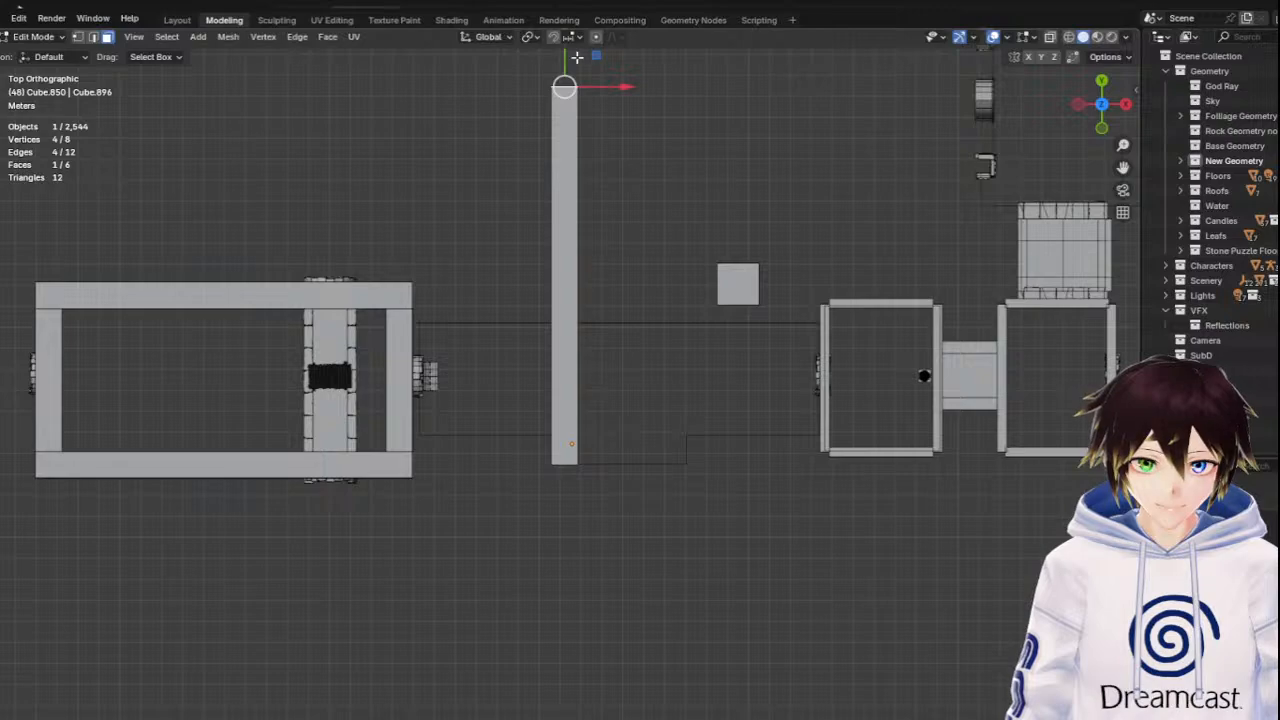
left_click_drag(577, 58, 579, 296)
scroll(579, 296, "up", 3)
middle_click_drag(576, 300, 655, 239)
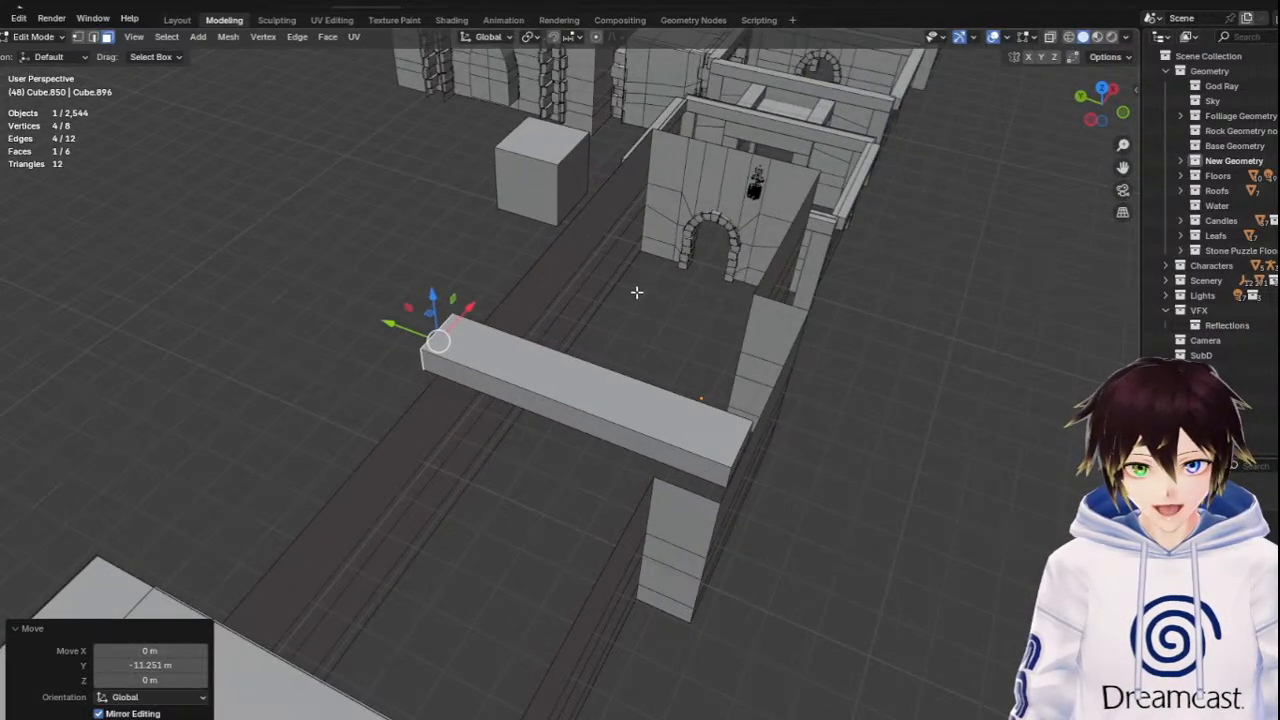
middle_click_drag(637, 292, 505, 283)
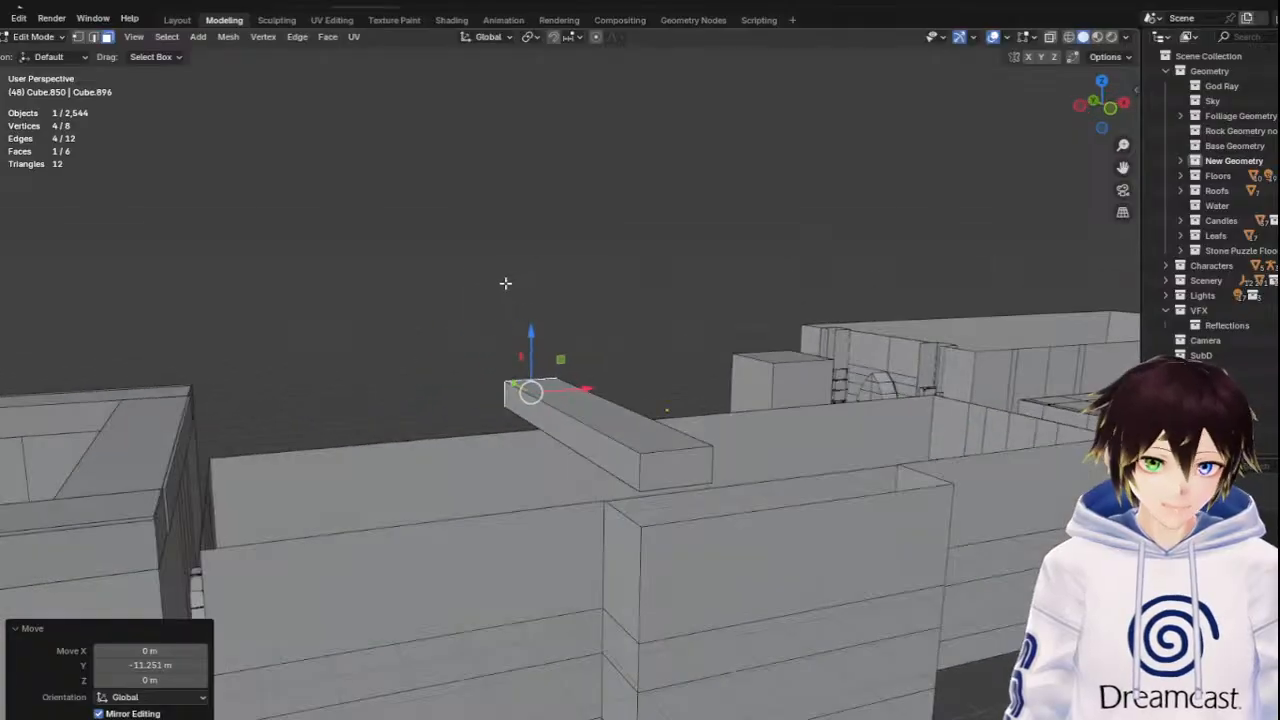
left_click(38, 36)
left_click(40, 51)
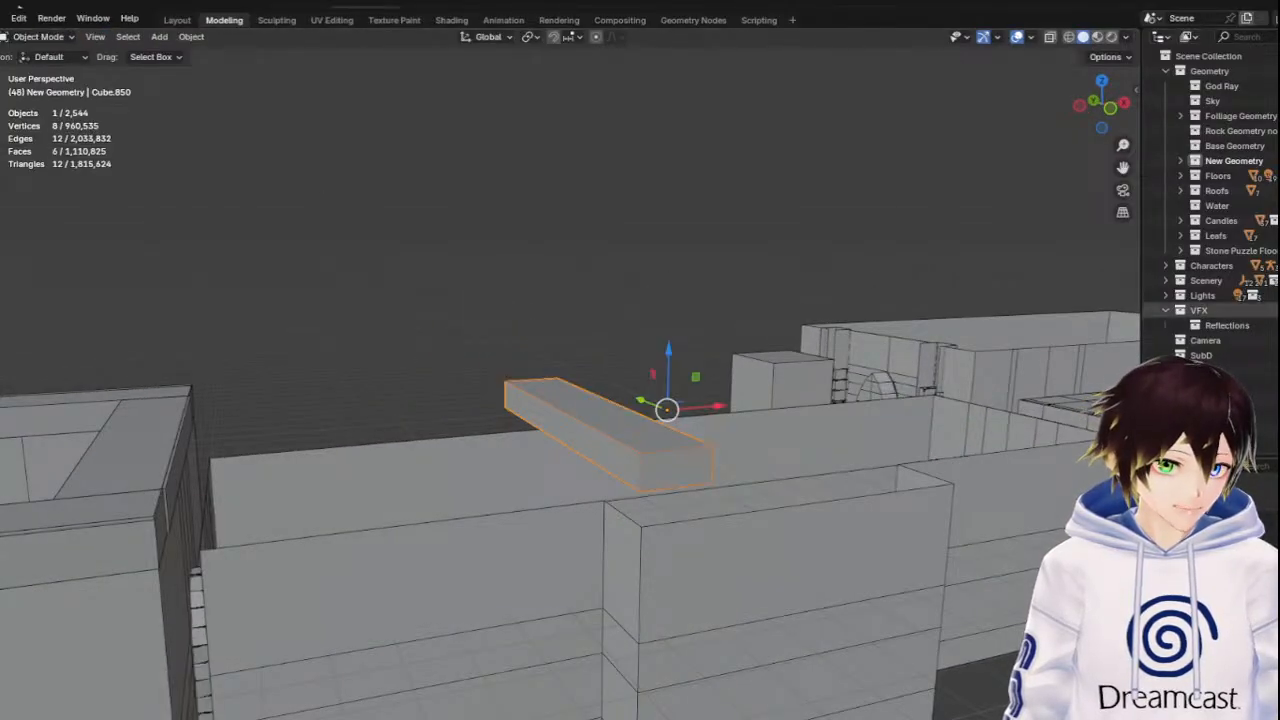
Lower the cross block about 1.07 m along Z so that it sinks into the corridor walls like a beam
mouse_move(942, 406)
middle_mouse_down()
mouse_move(1011, 439)
mouse_move(1056, 490)
middle_mouse_up()
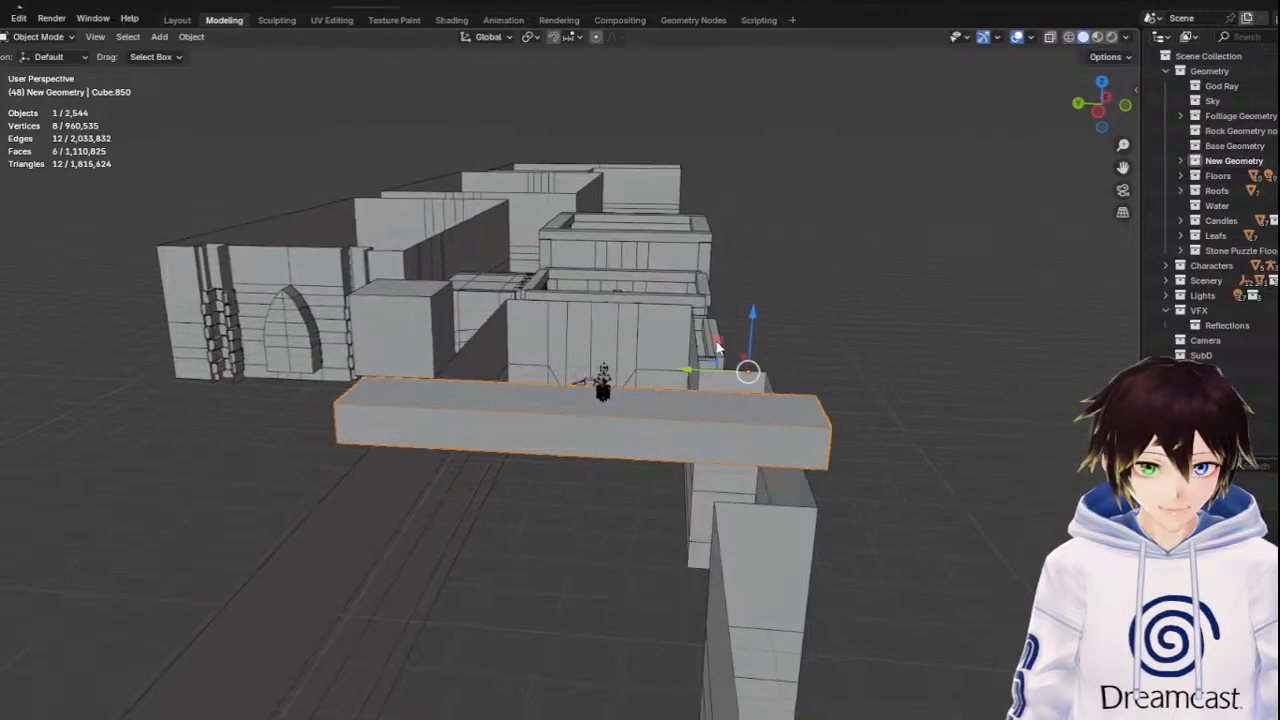
key("g")
key("z")
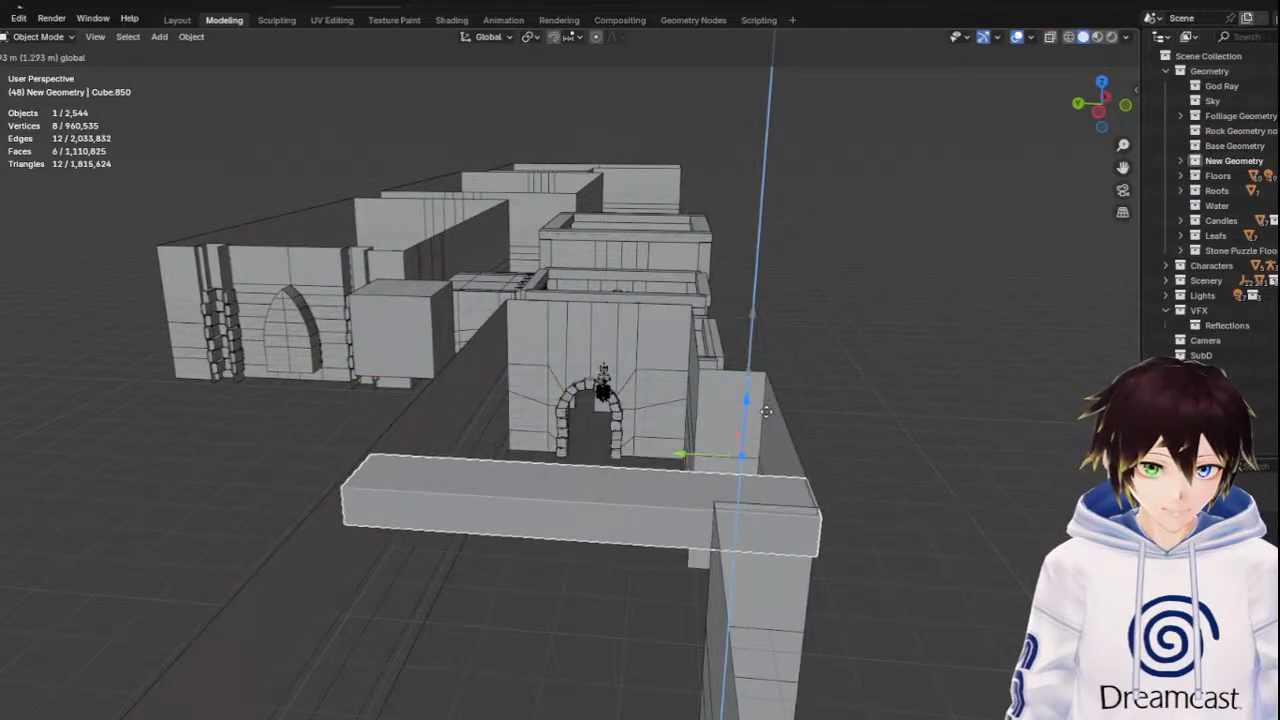
left_click(774, 392)
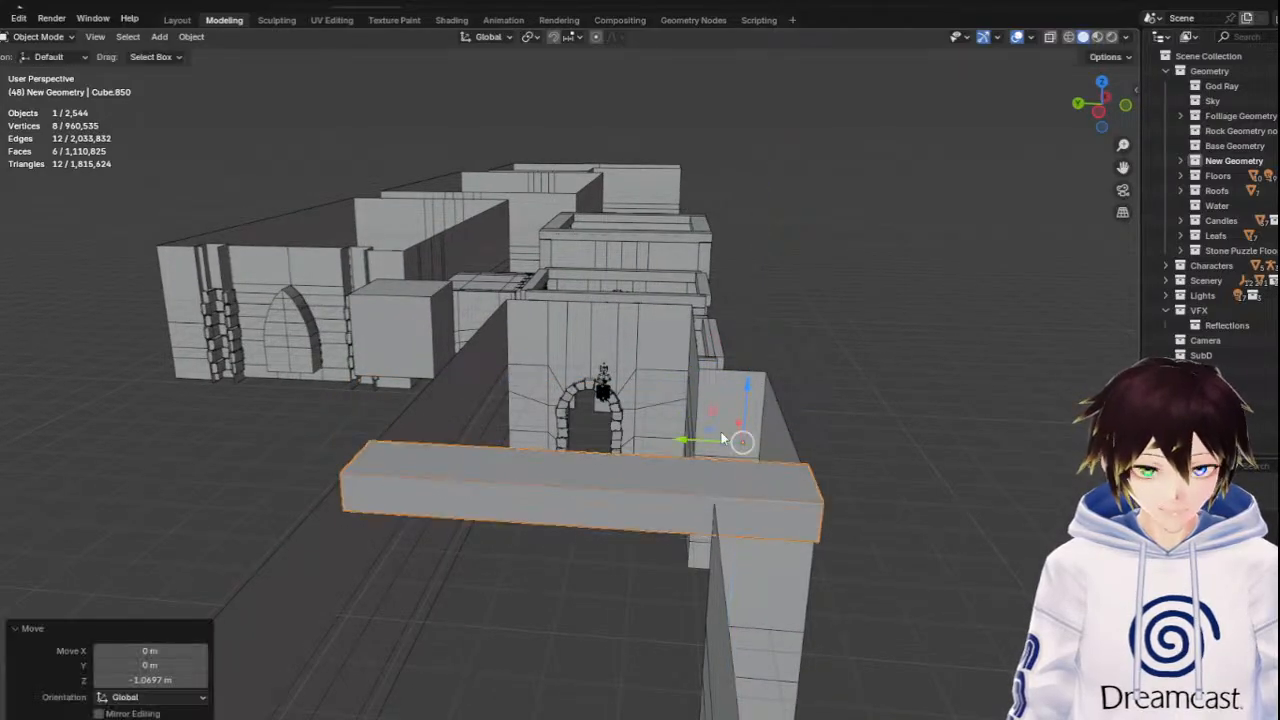
Inspect the cross beam from inside the corridor and delete it
middle_click_drag(723, 428, 684, 80)
key("w")
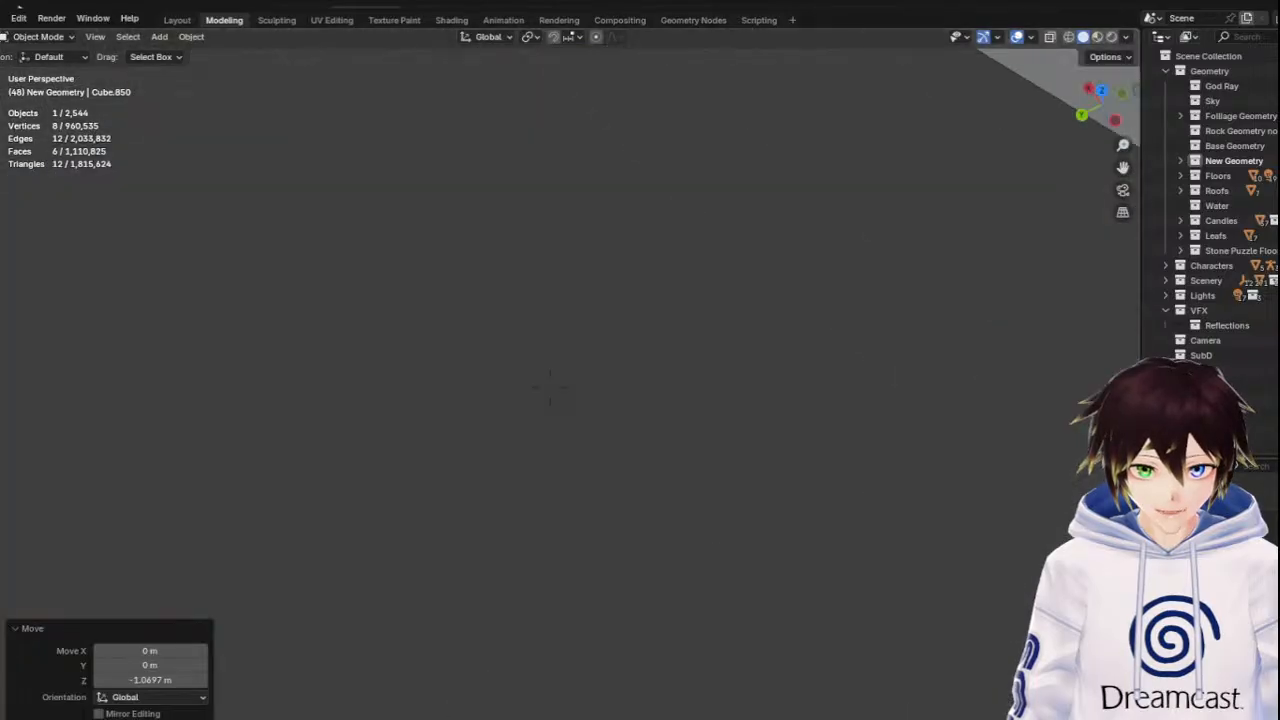
key("s")
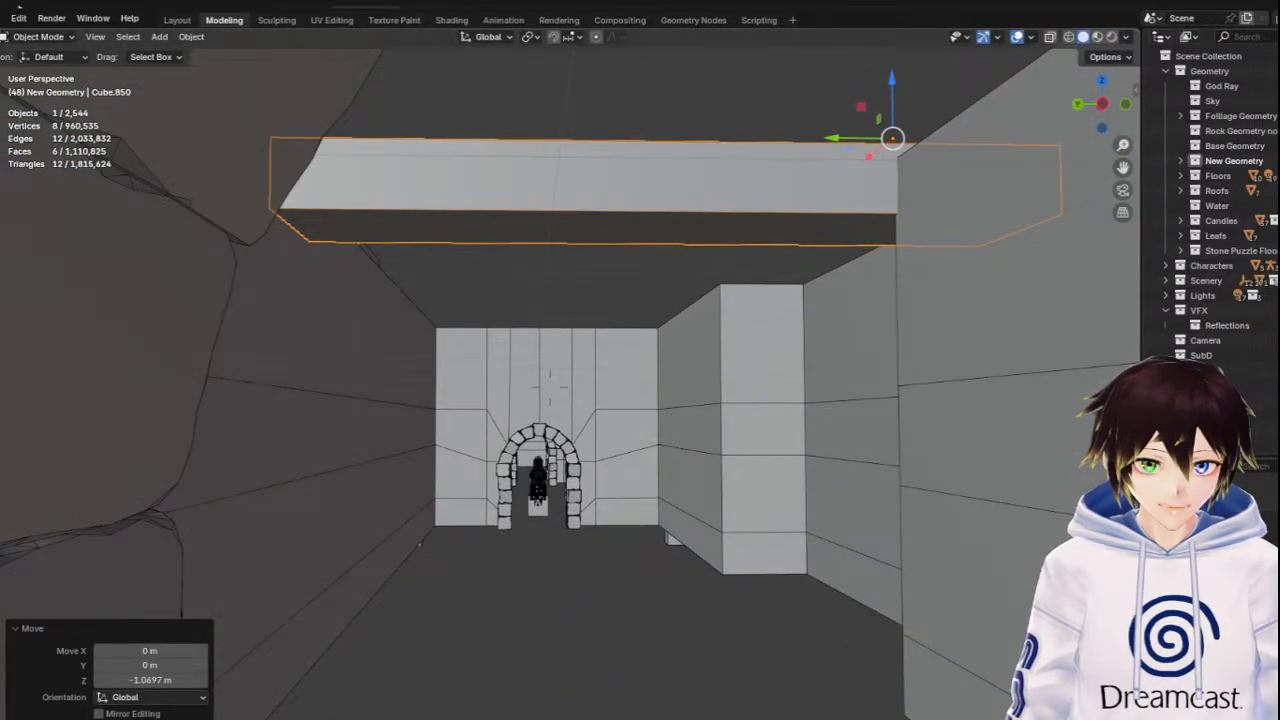
key("w")
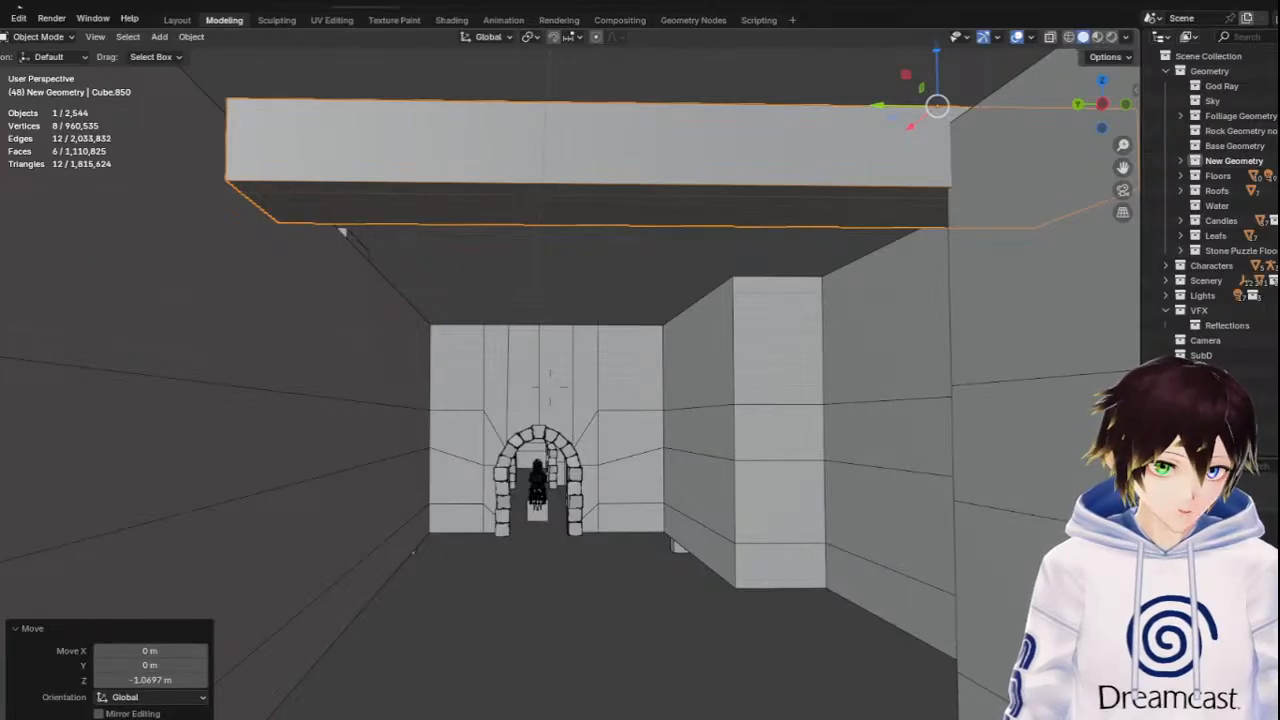
key("w")
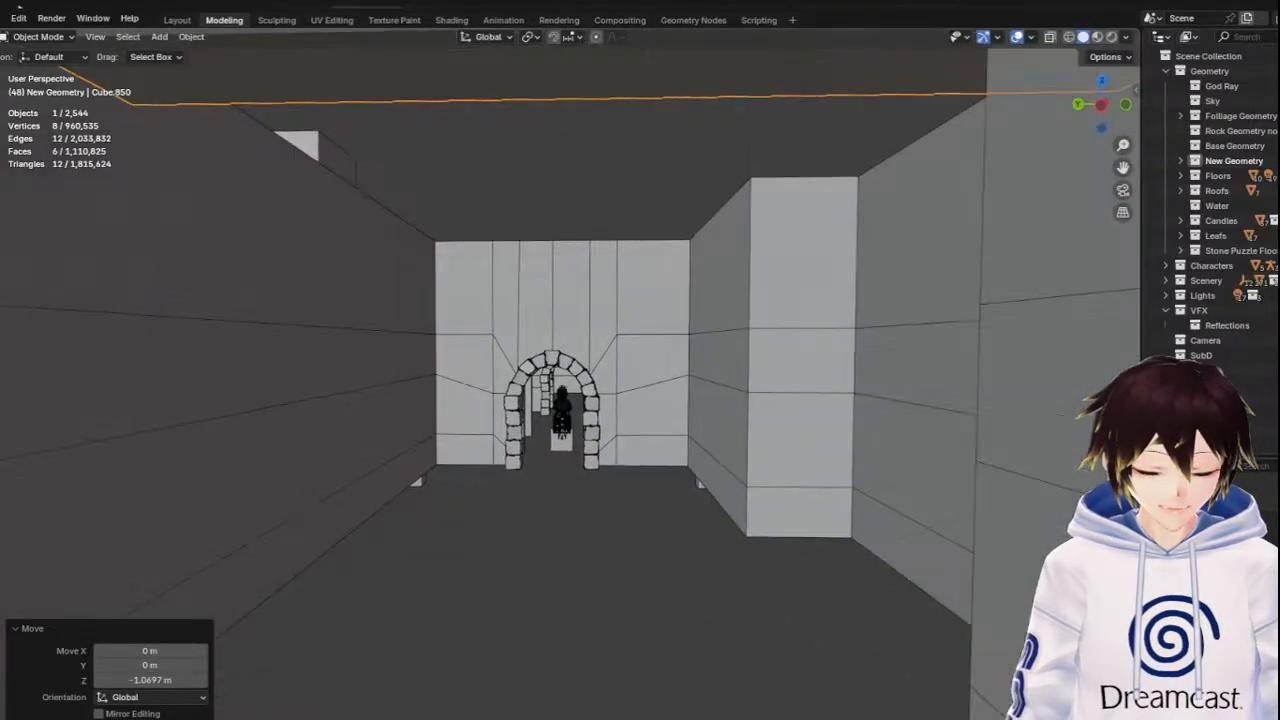
left_click(748, 455)
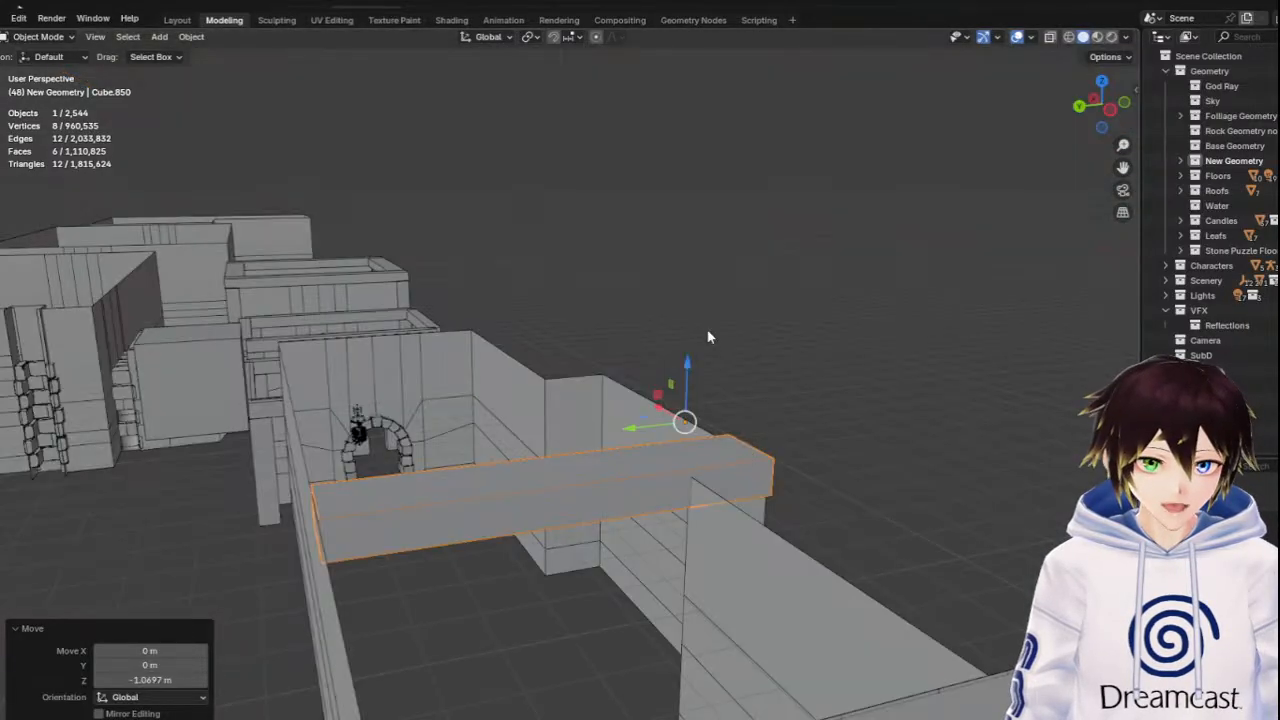
middle_click_drag(711, 337, 572, 402)
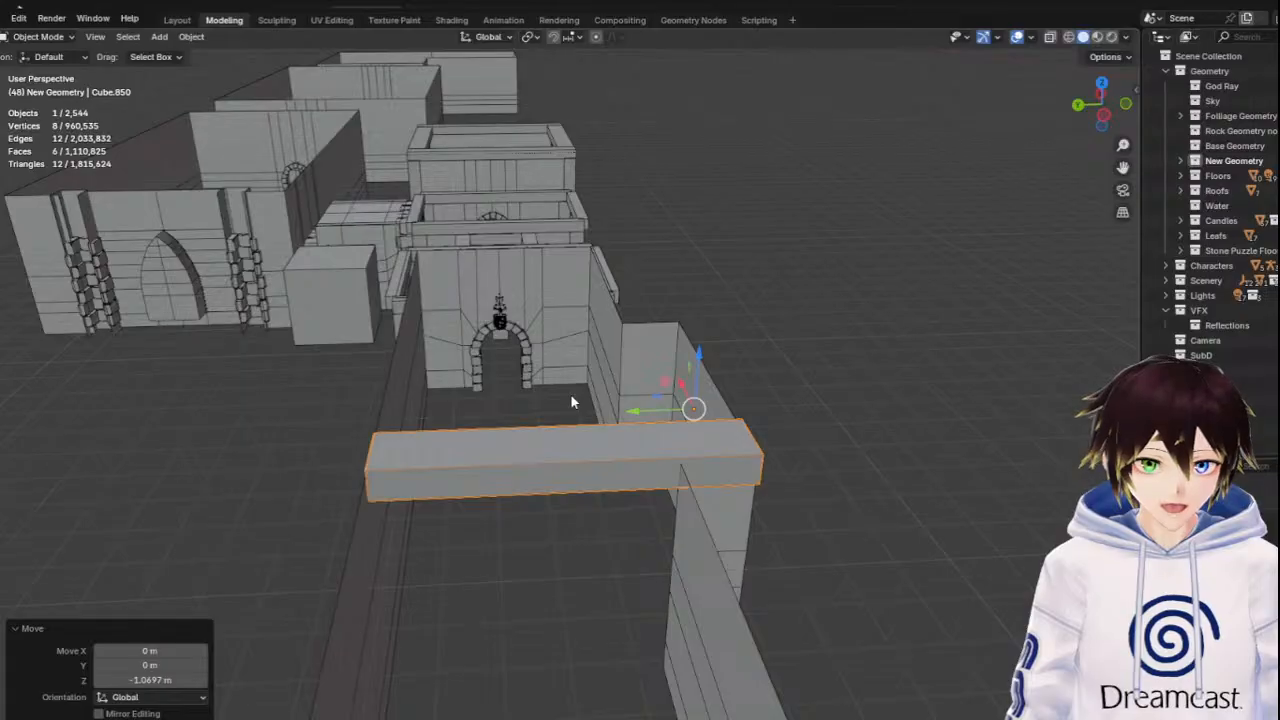
key("Delete")
Survey the small capped rooms and the large uncapped room with the pointed-arch end wall beside them
middle_click_drag(656, 390, 471, 402)
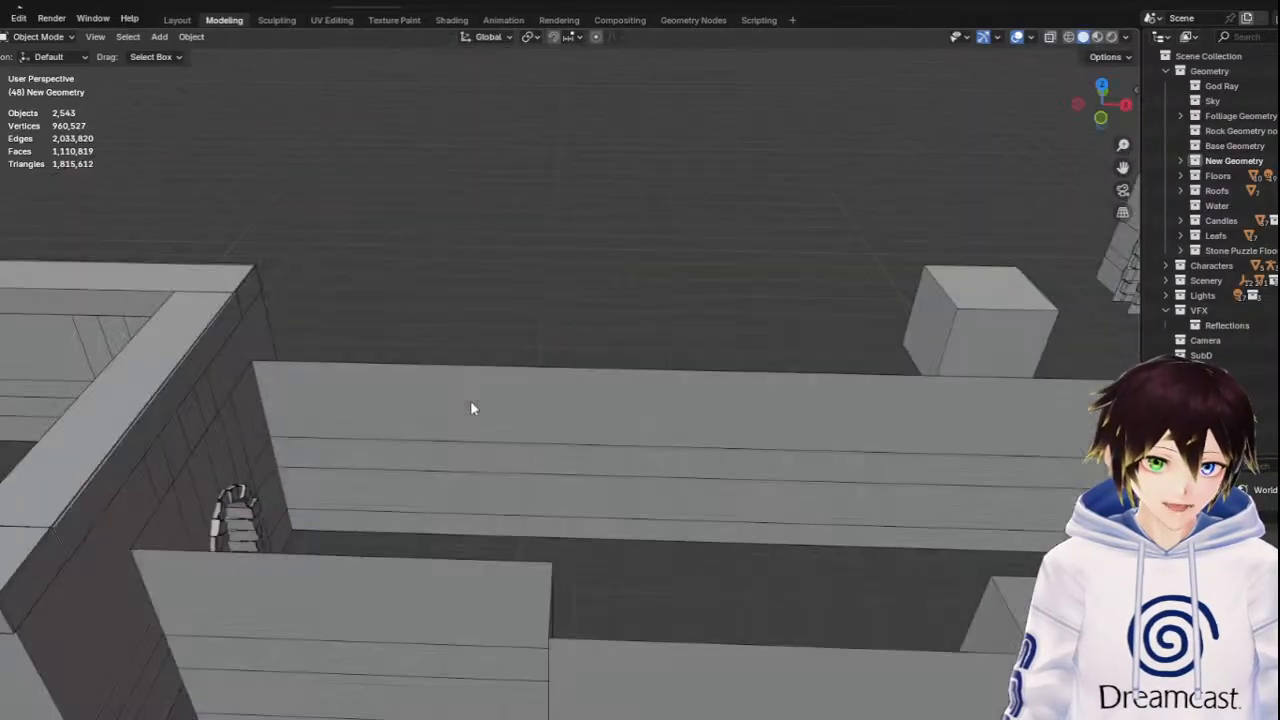
scroll(477, 409, "down", 3)
left_click_drag(1121, 164, 321, 149)
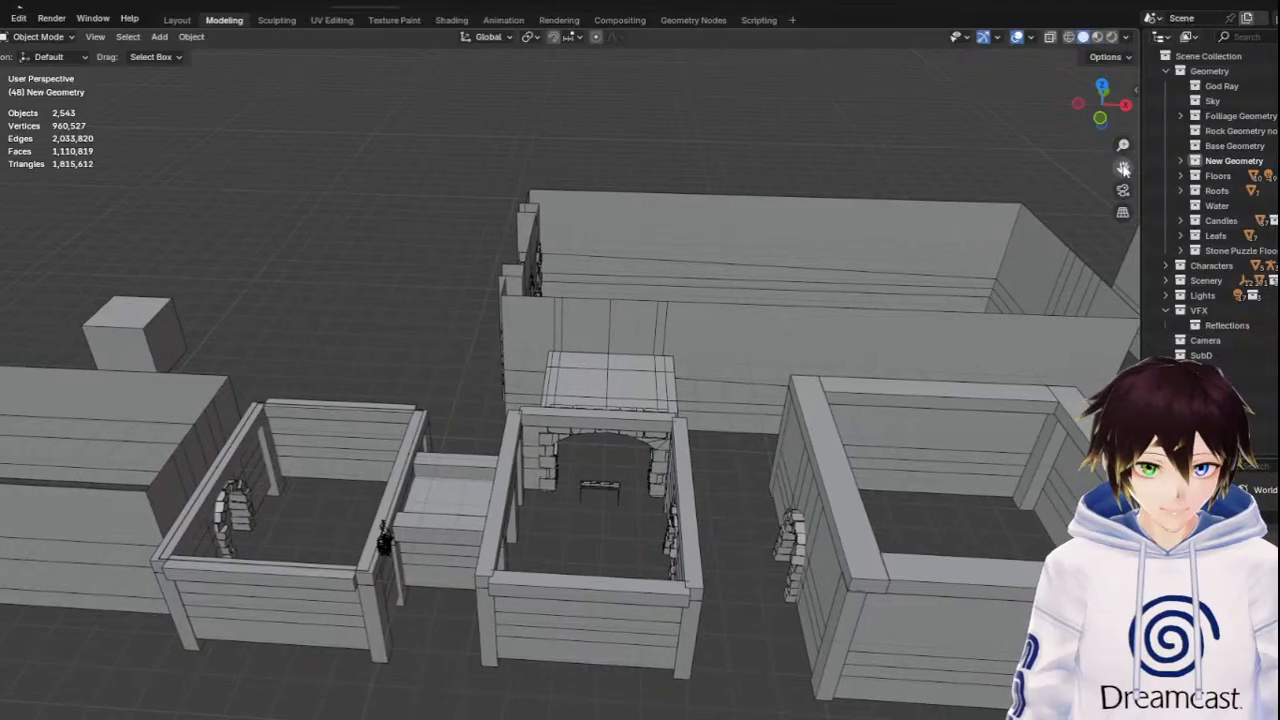
middle_click_drag(876, 389, 1044, 226)
left_click_drag(1122, 167, 907, 252)
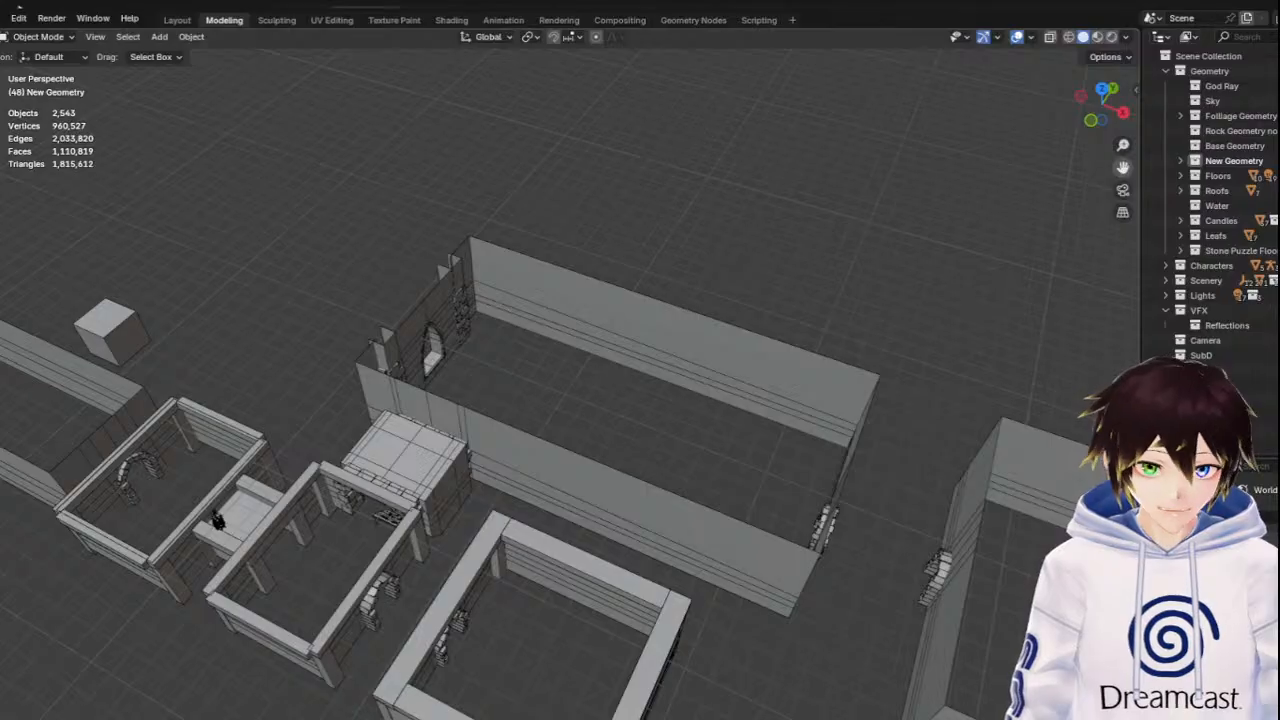
left_click_drag(510, 358, 557, 414)
scroll(557, 414, "up", 4)
middle_click_drag(820, 380, 715, 414)
scroll(706, 392, "down", 4)
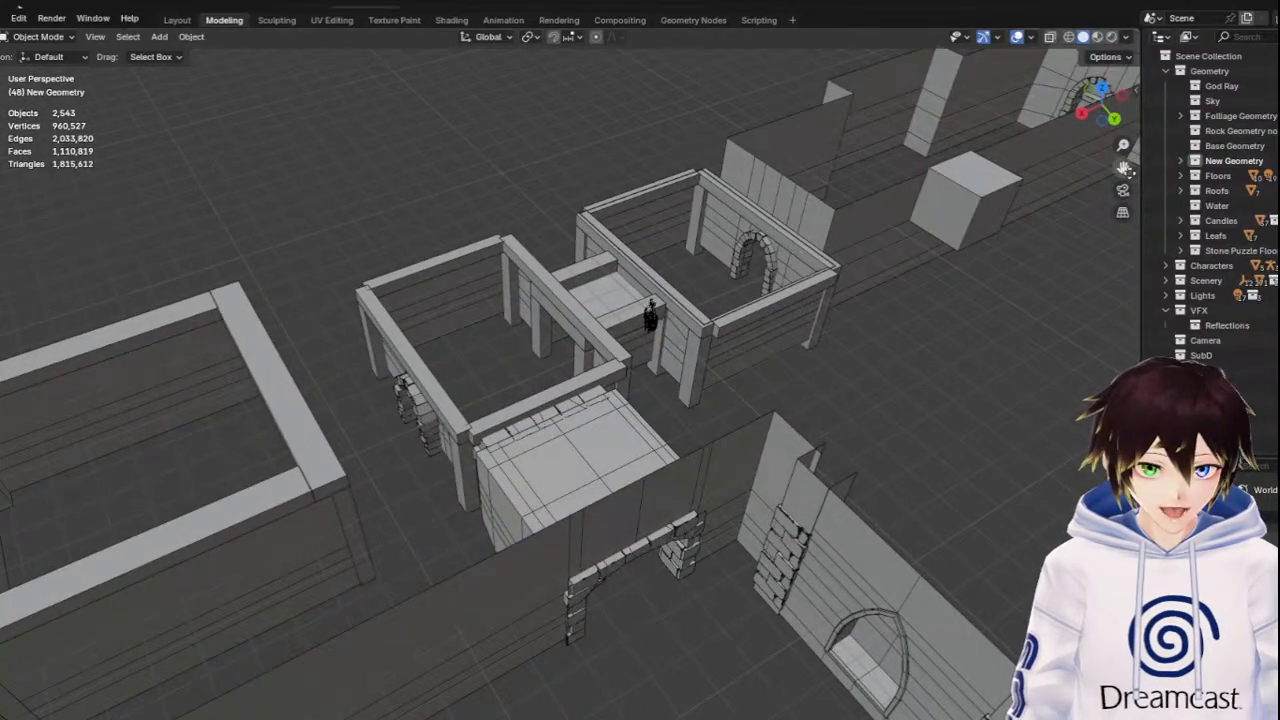
left_click_drag(1122, 167, 453, 482)
scroll(453, 482, "down", 2)
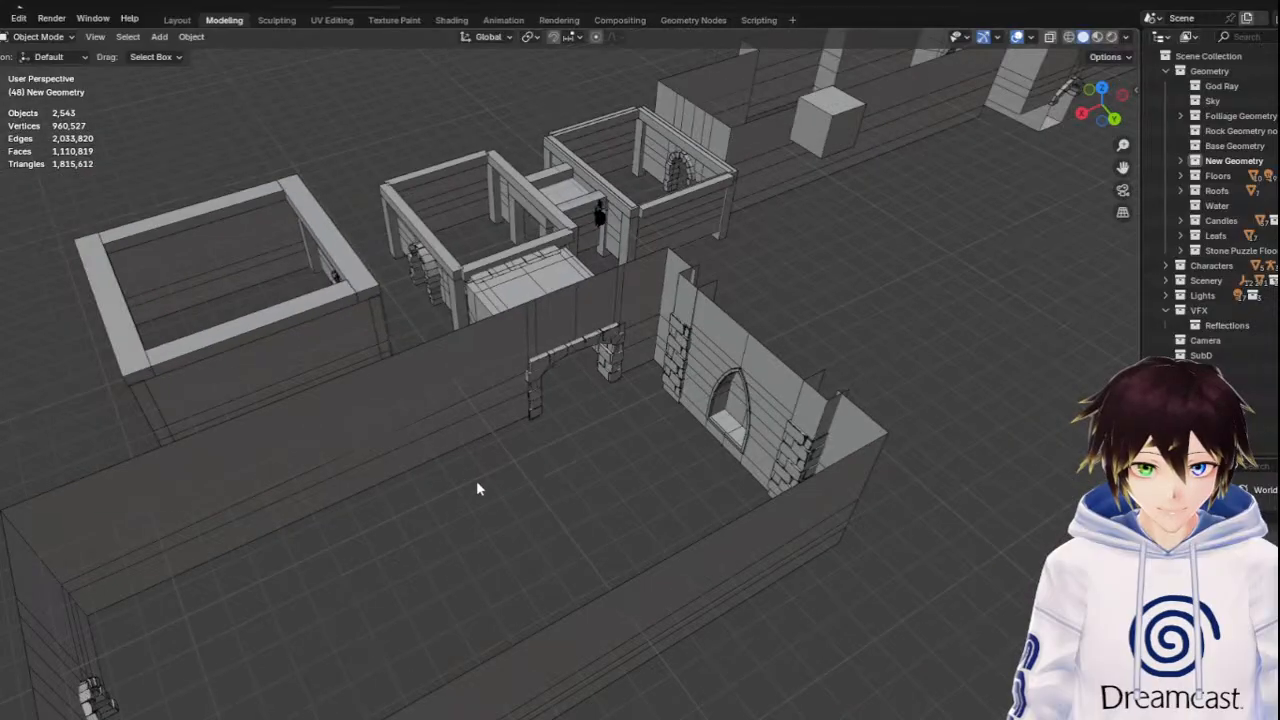
Select the large uncapped room's wall shell to examine its extent, arched openings and recessed end wall, and deselect it
left_click(444, 426)
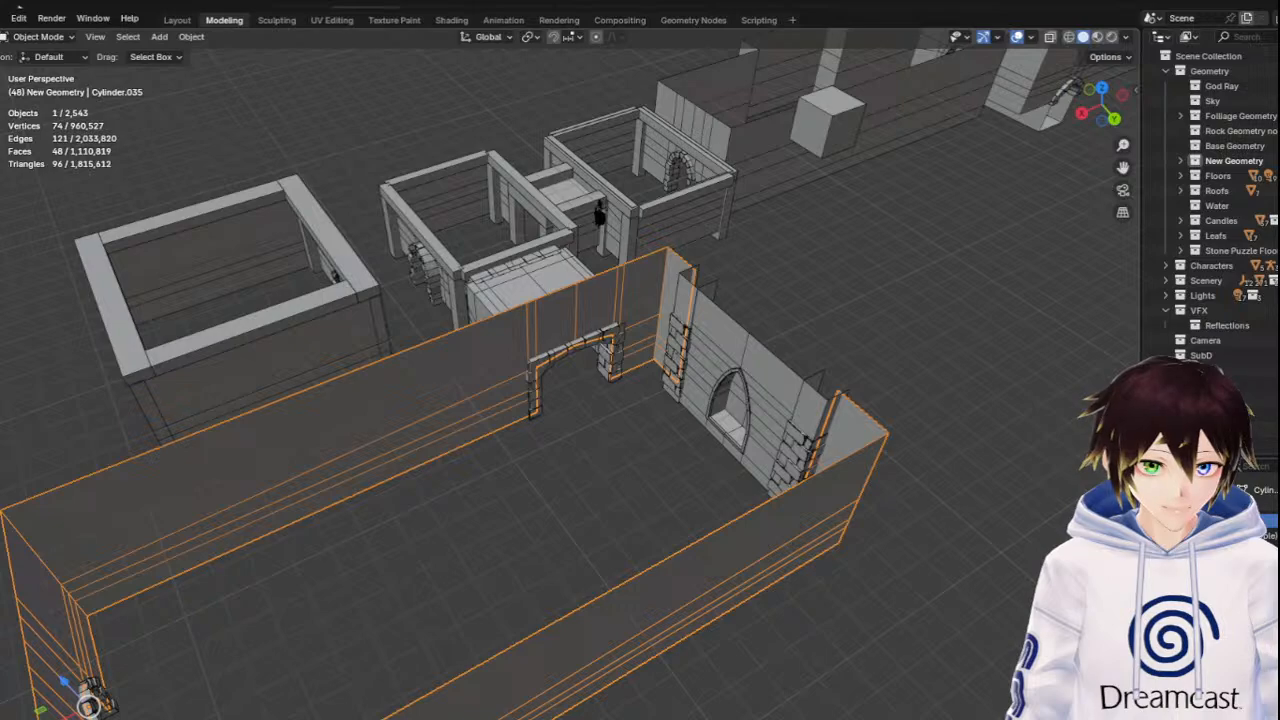
middle_click_drag(530, 485, 491, 477)
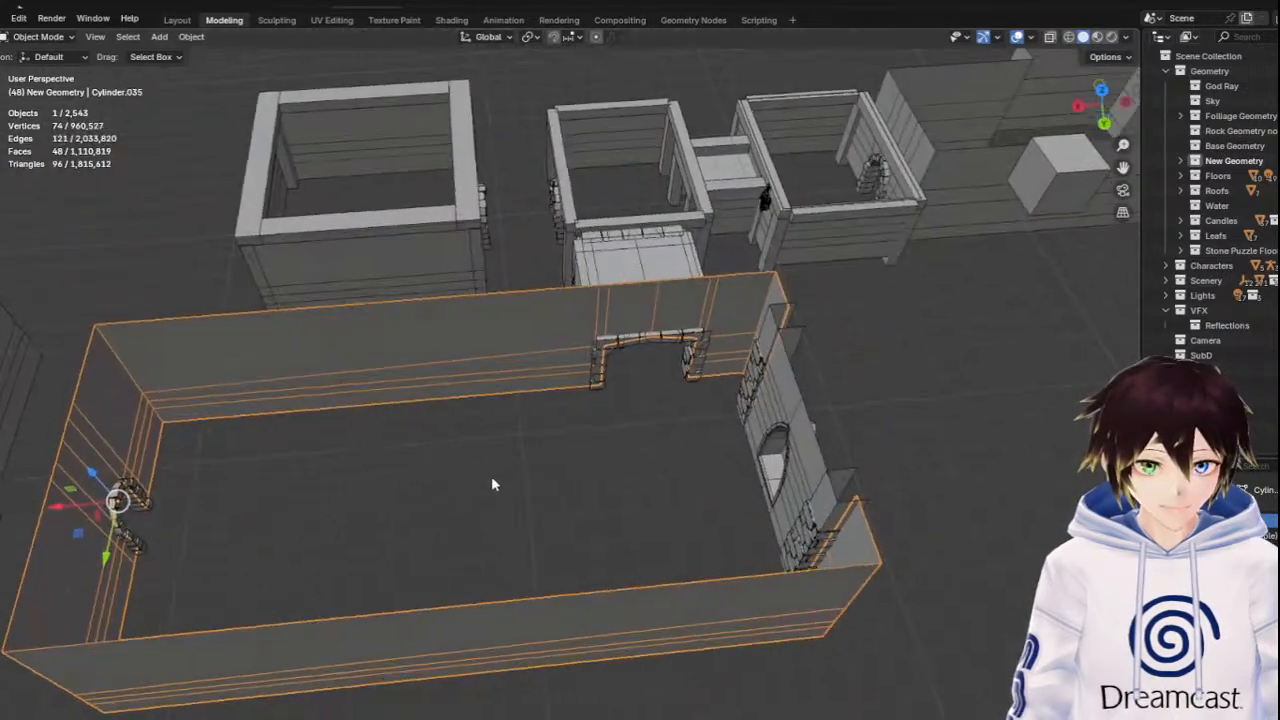
scroll(491, 484, "up", 2)
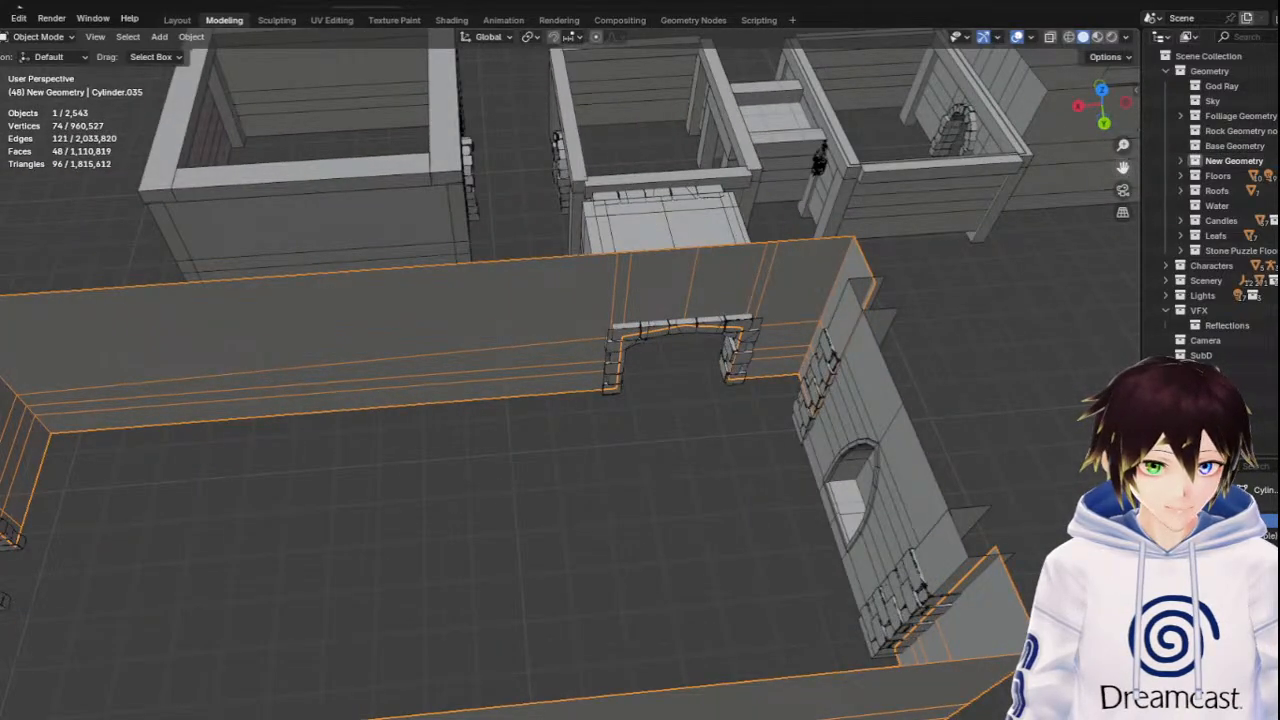
left_click_drag(1129, 168, 1263, 137)
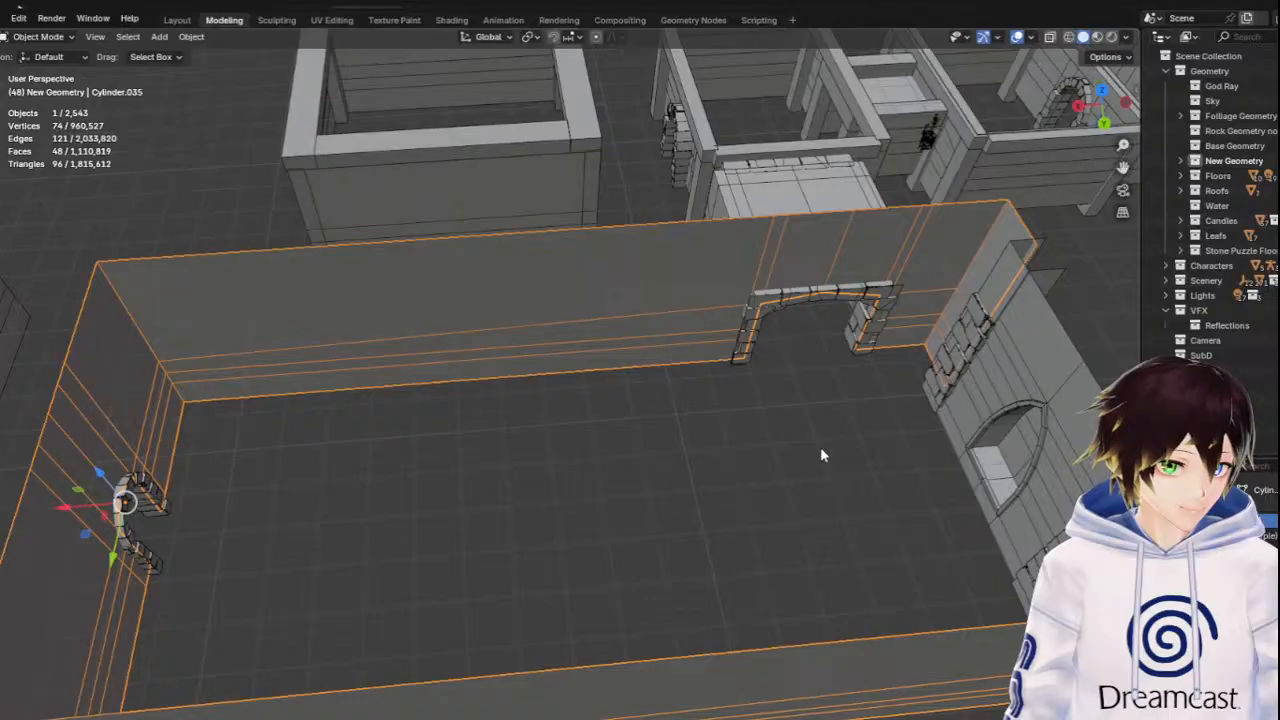
left_click(783, 470)
middle_click_drag(783, 470, 465, 432)
scroll(470, 447, "down", 4)
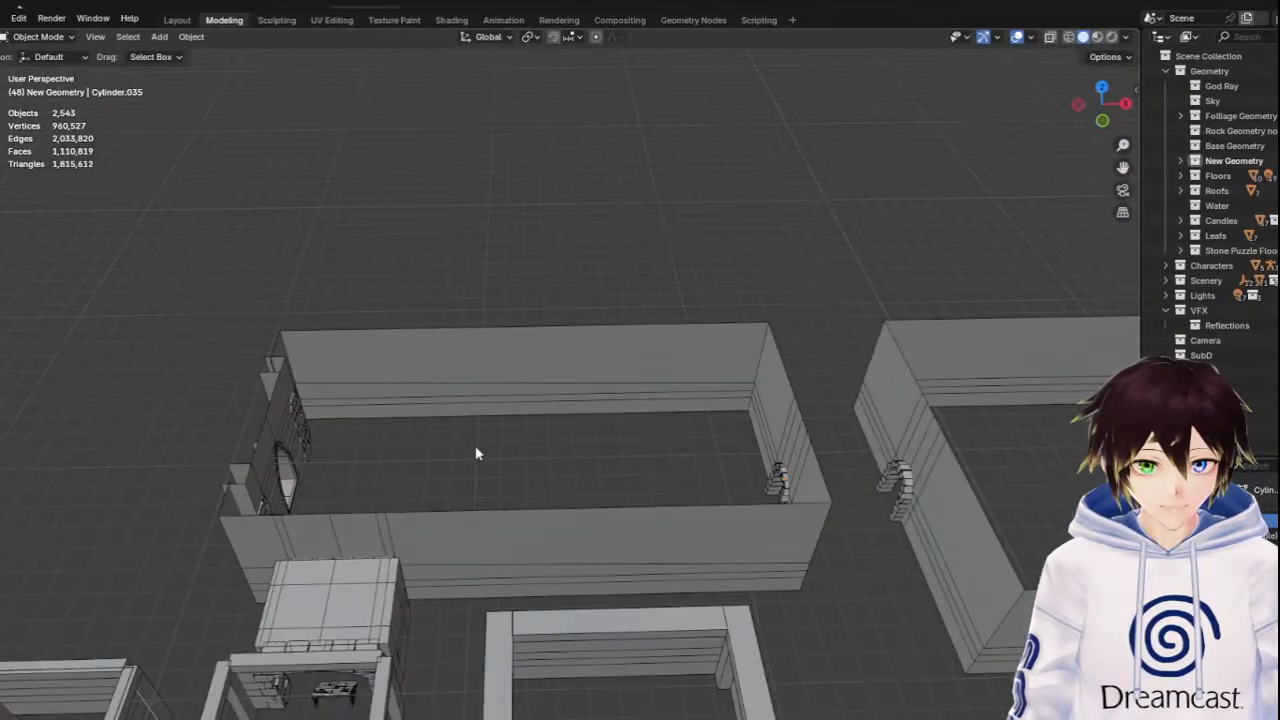
Hide the roofs of the three finished brick rooms standing in a row, exposing their columns and capped walls
scroll(477, 450, "down", 3)
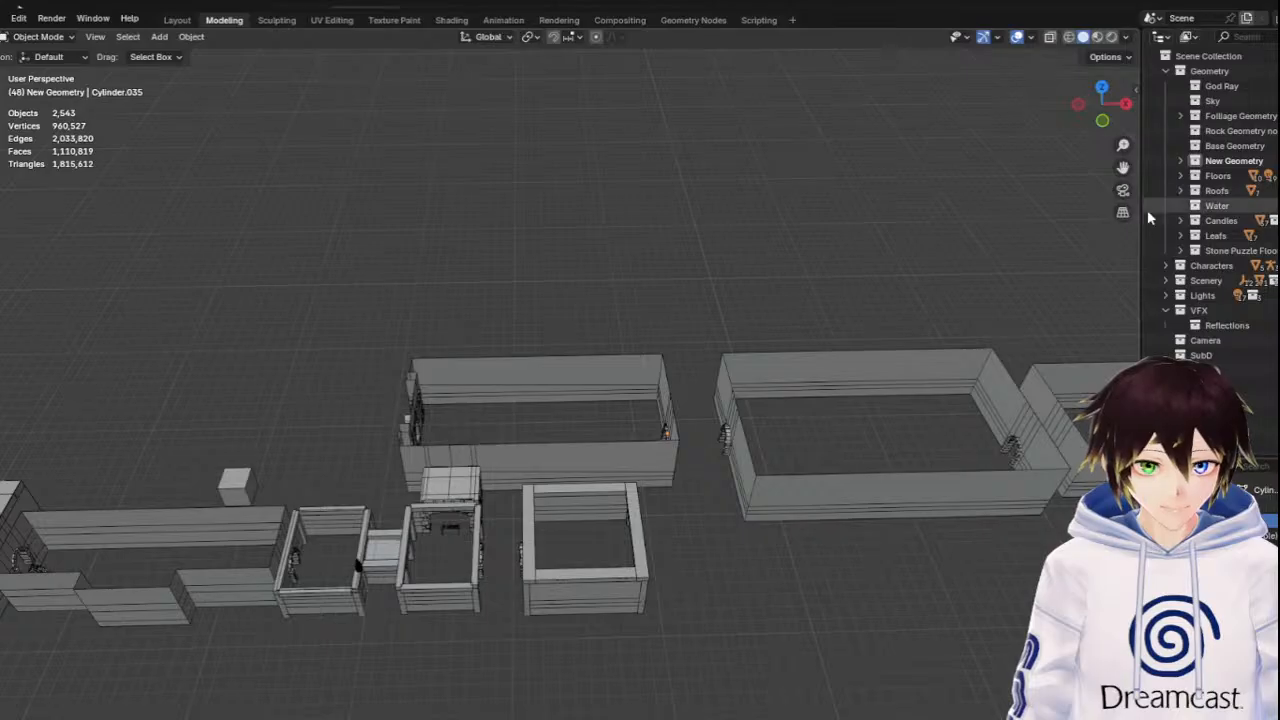
left_click_drag(1122, 167, 1100, 140)
middle_click_drag(266, 380, 549, 386, "shift")
scroll(549, 384, "up", 4)
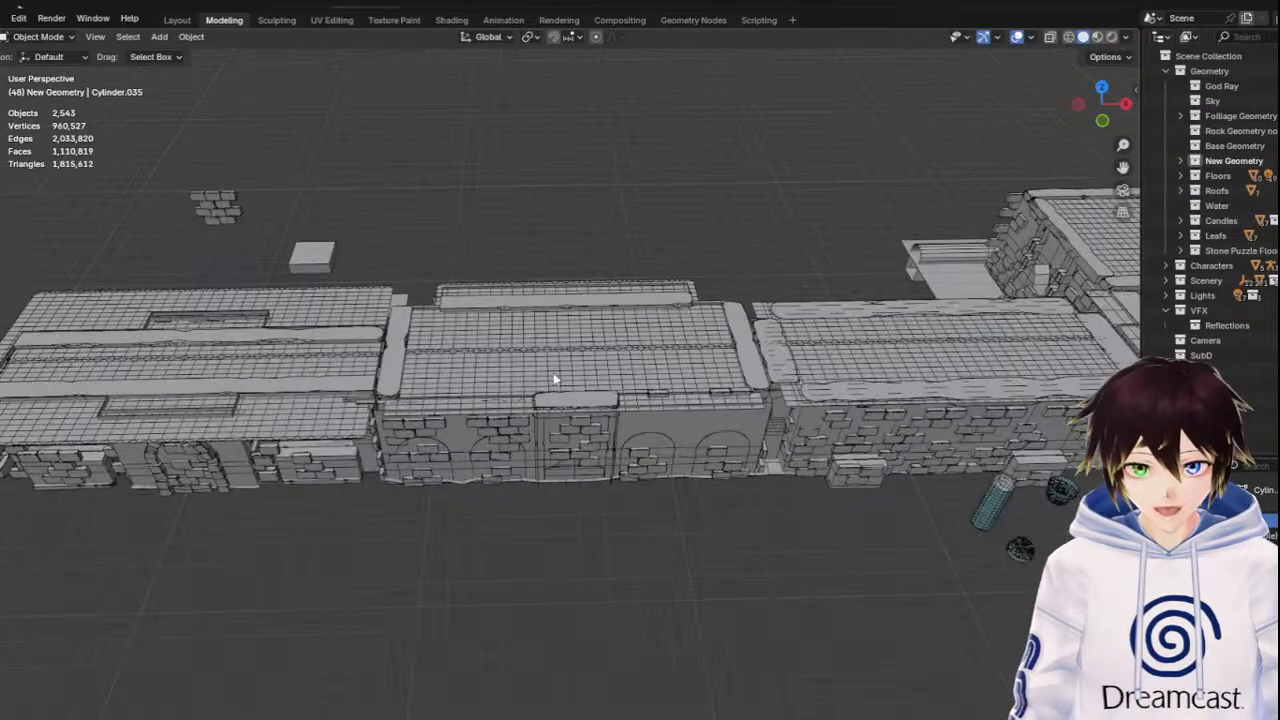
left_click(549, 355)
key("Delete")
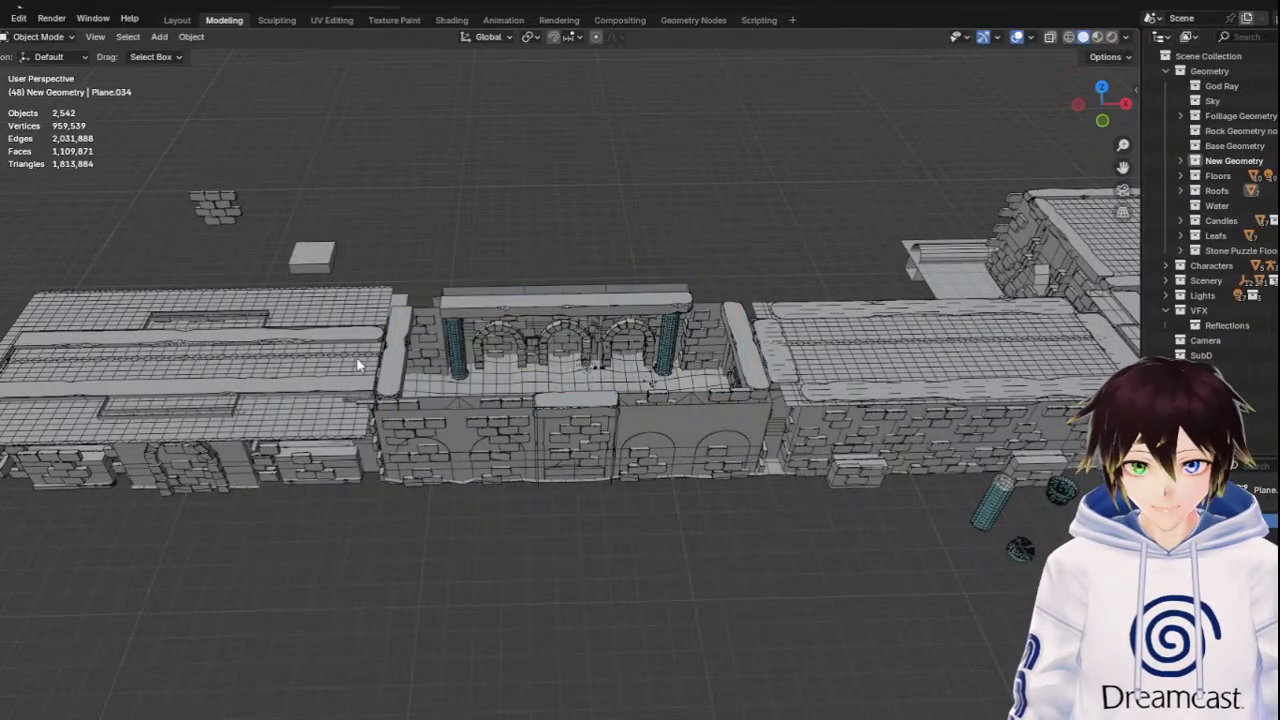
left_click(331, 320)
key("Delete")
left_click(940, 348)
key("Delete")
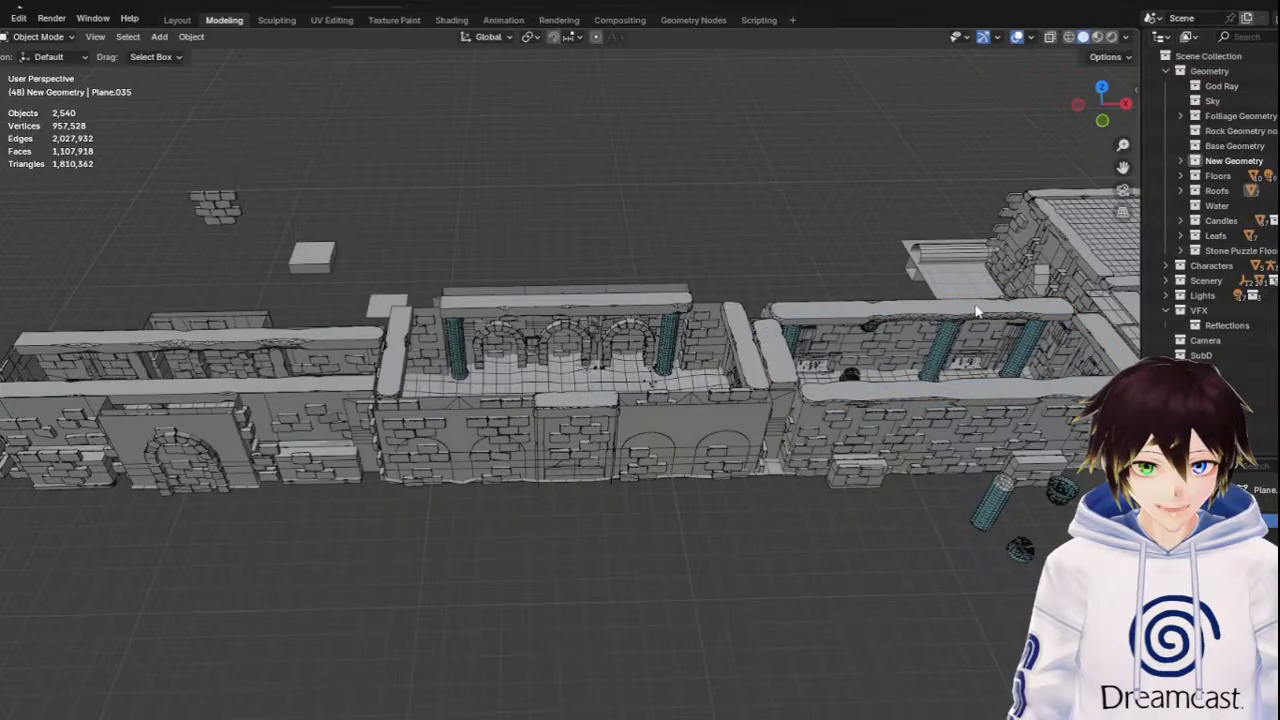
Compare the irregular wall caps of the opened brick rooms with the plain caps of the unfinished rooms
left_click_drag(1122, 167, 655, 241)
scroll(764, 396, "up", 2)
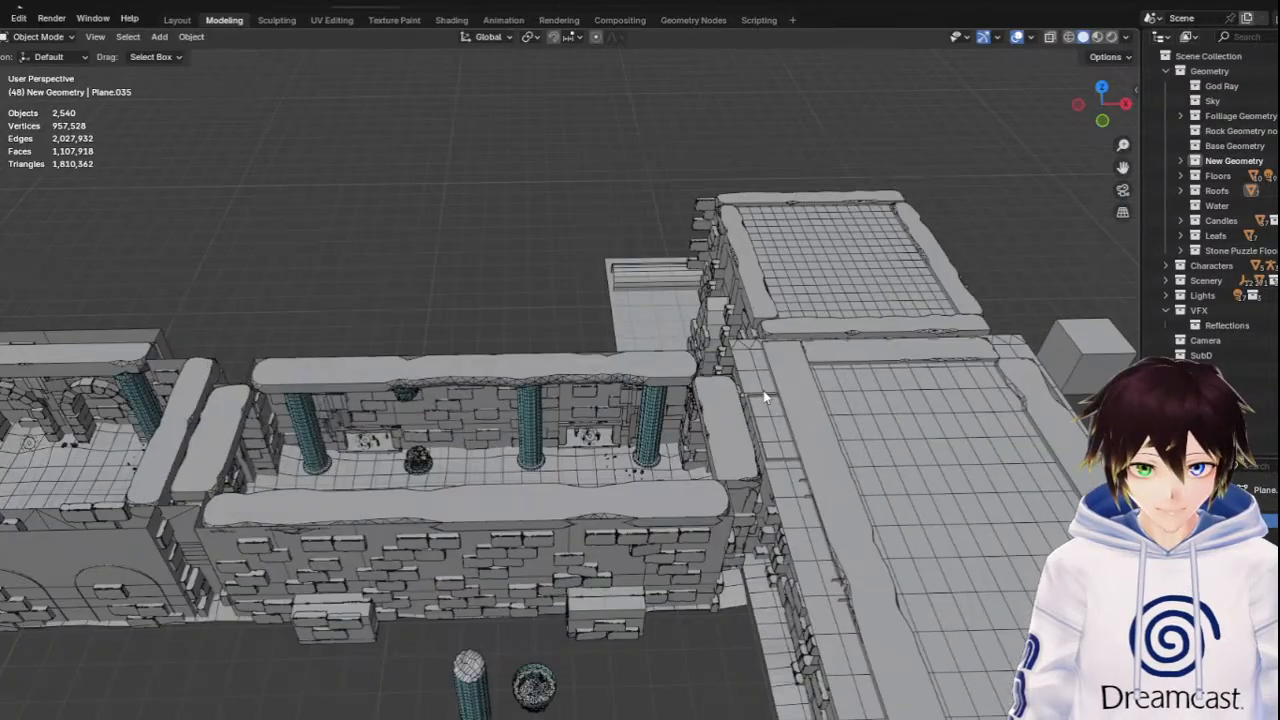
scroll(585, 515, "up", 1)
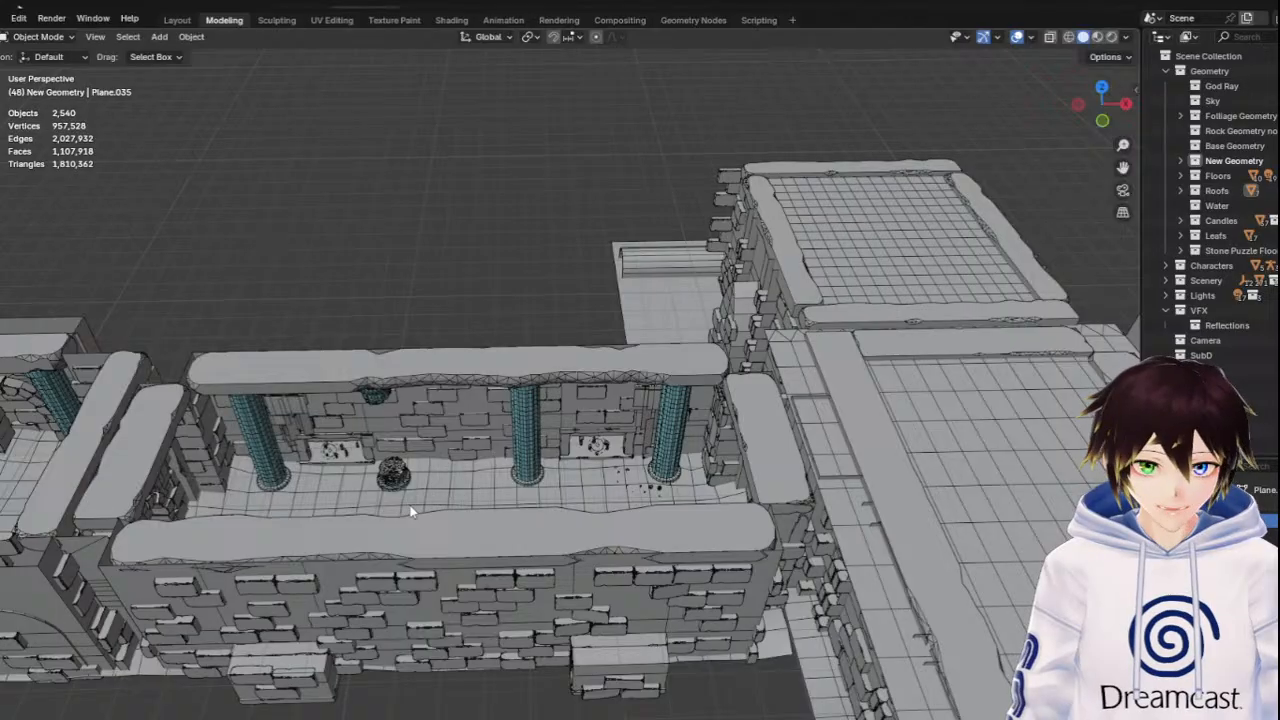
scroll(410, 512, "down", 2)
left_click_drag(1121, 169, 1279, 141)
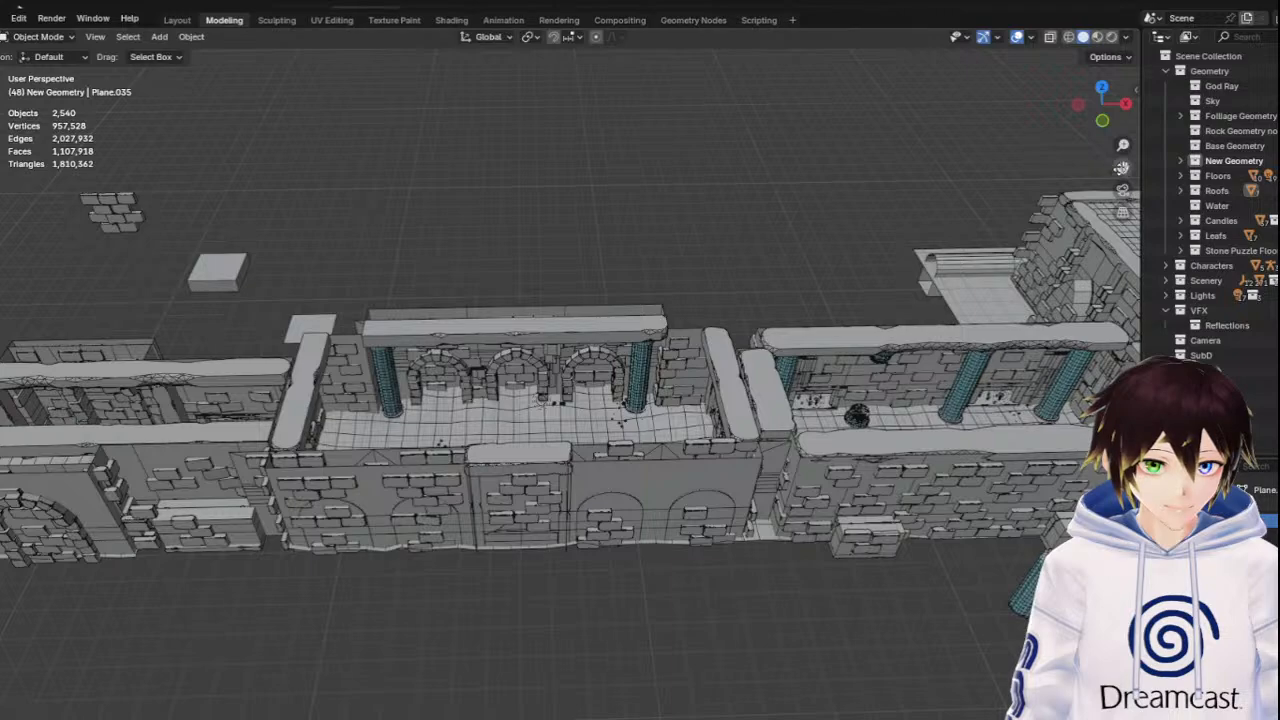
left_click_drag(1122, 168, 945, 168)
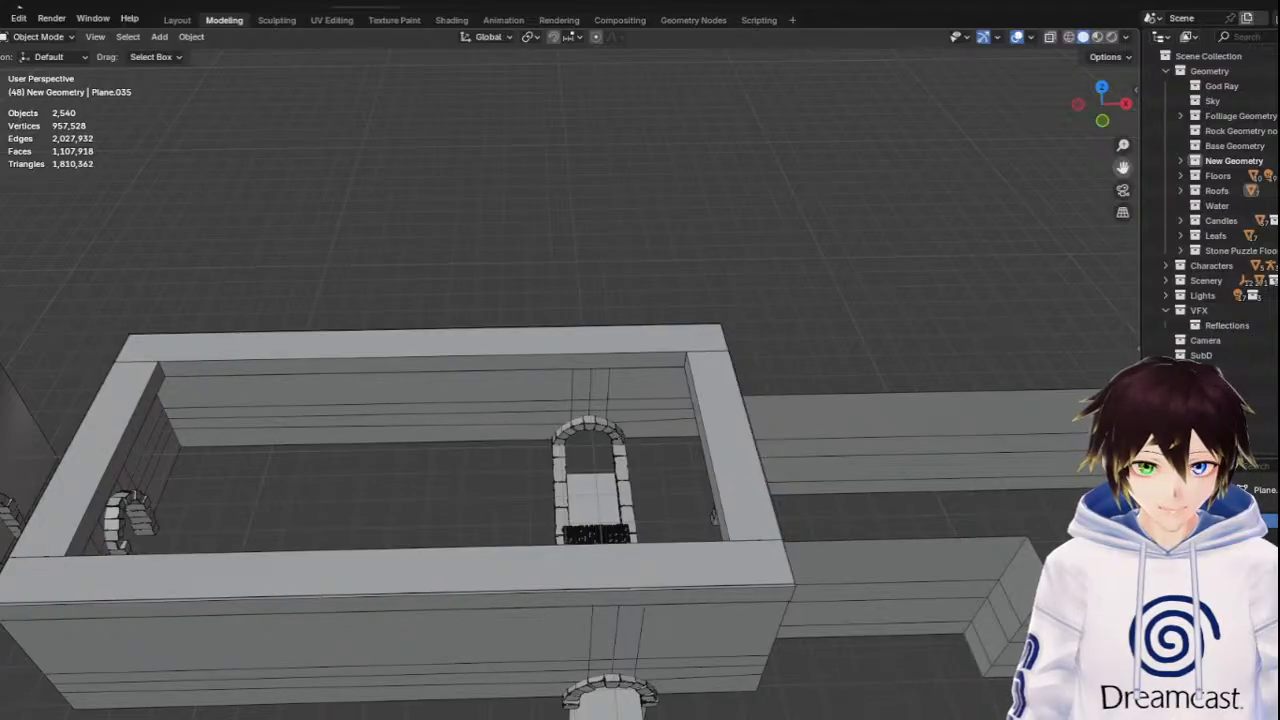
left_click_drag(1122, 168, 1279, 172)
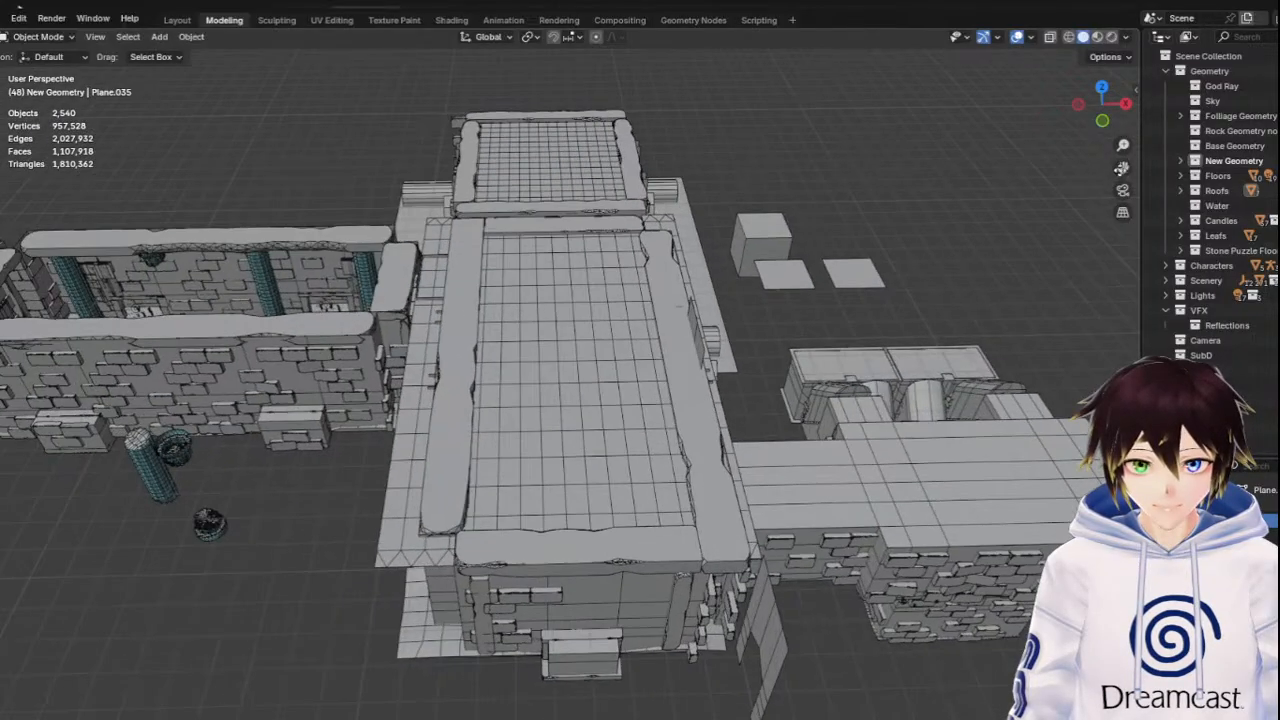
Hide the roofs of the large finished hall, the brick corridor beside it and the small room behind it
left_click(593, 455)
key("h")
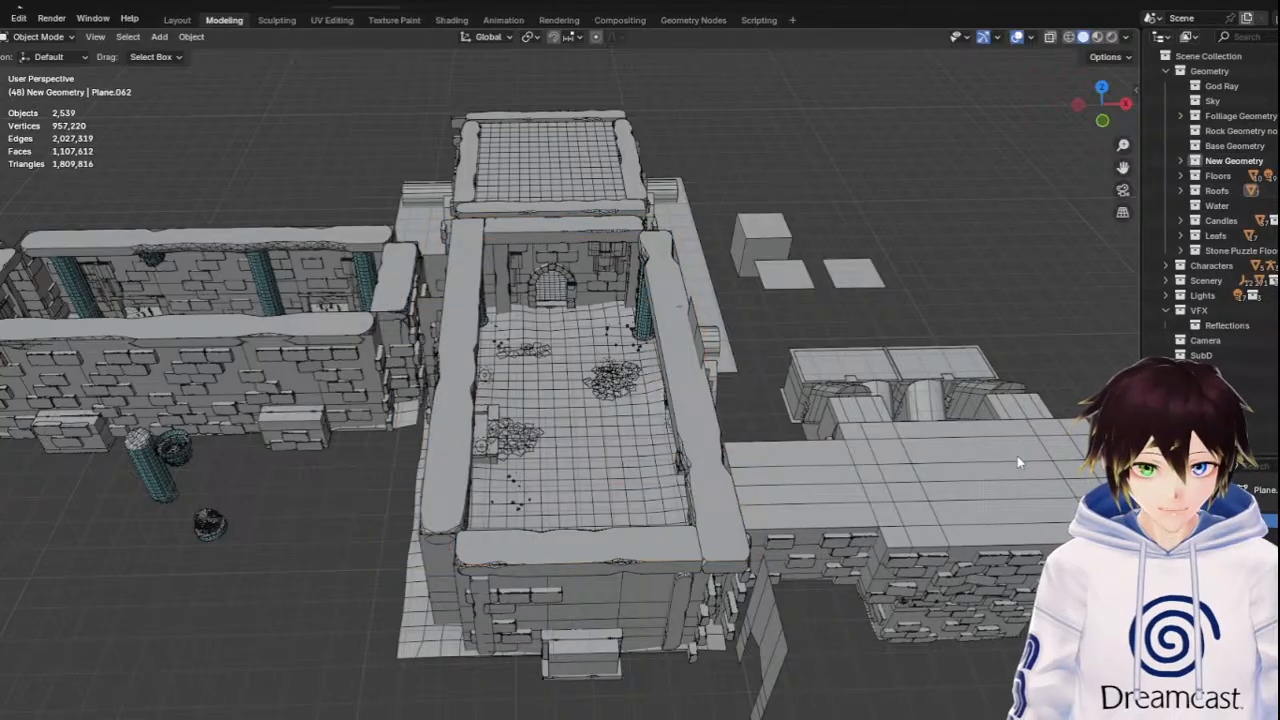
left_click(1017, 456)
key("h")
left_click(562, 167)
key("h")
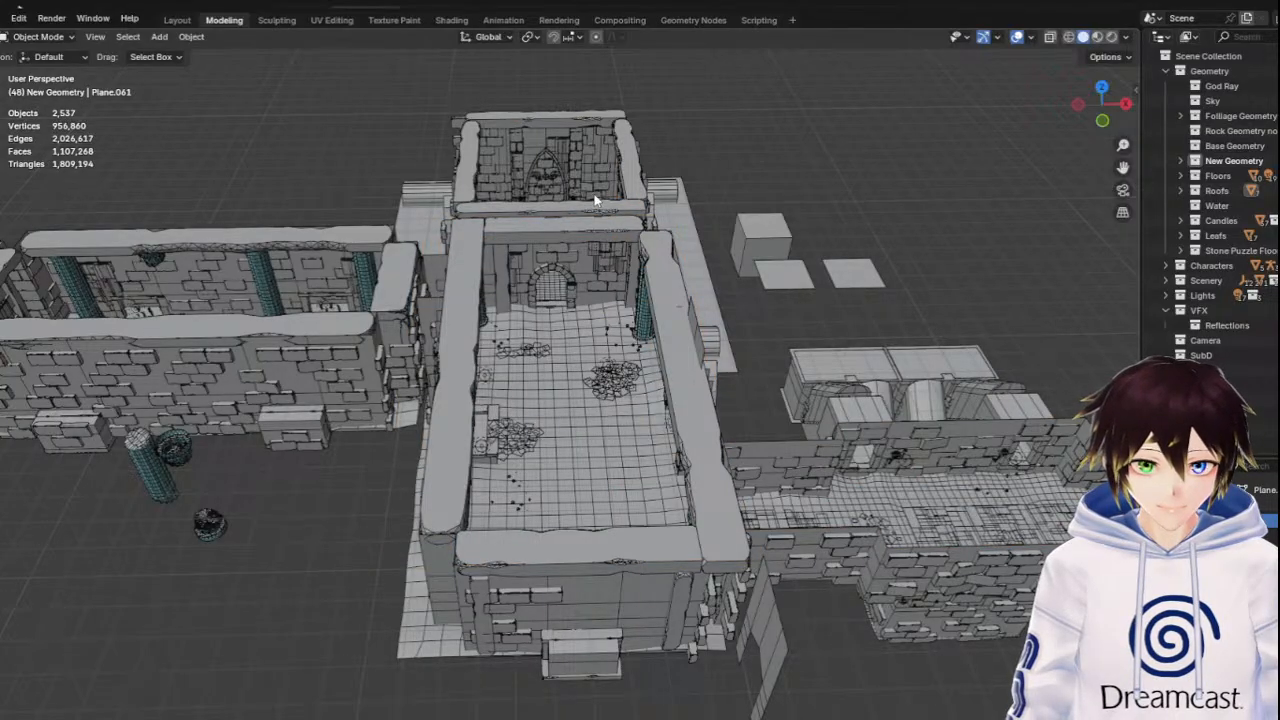
Hide the roof of the finished room with arched niches at the far end of the brick corridor
middle_click_drag(560, 160, 683, 188)
scroll(946, 160, "down", 1)
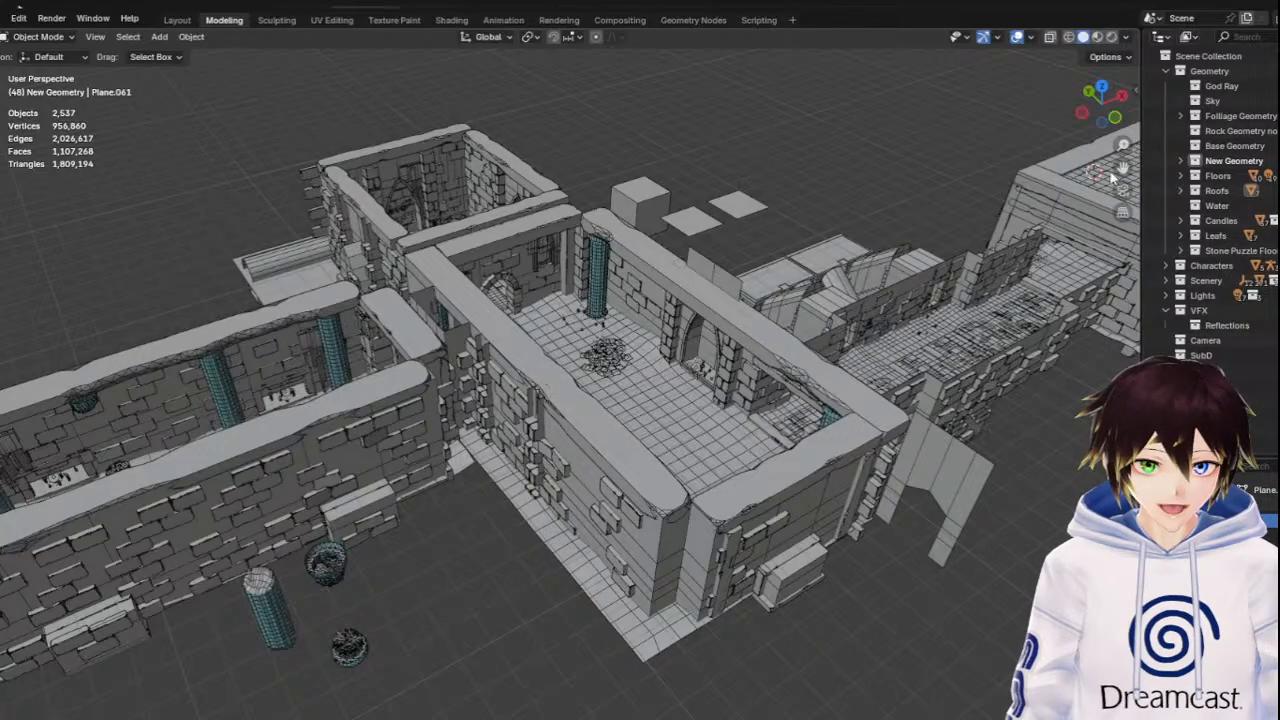
left_click_drag(1119, 169, 592, 301)
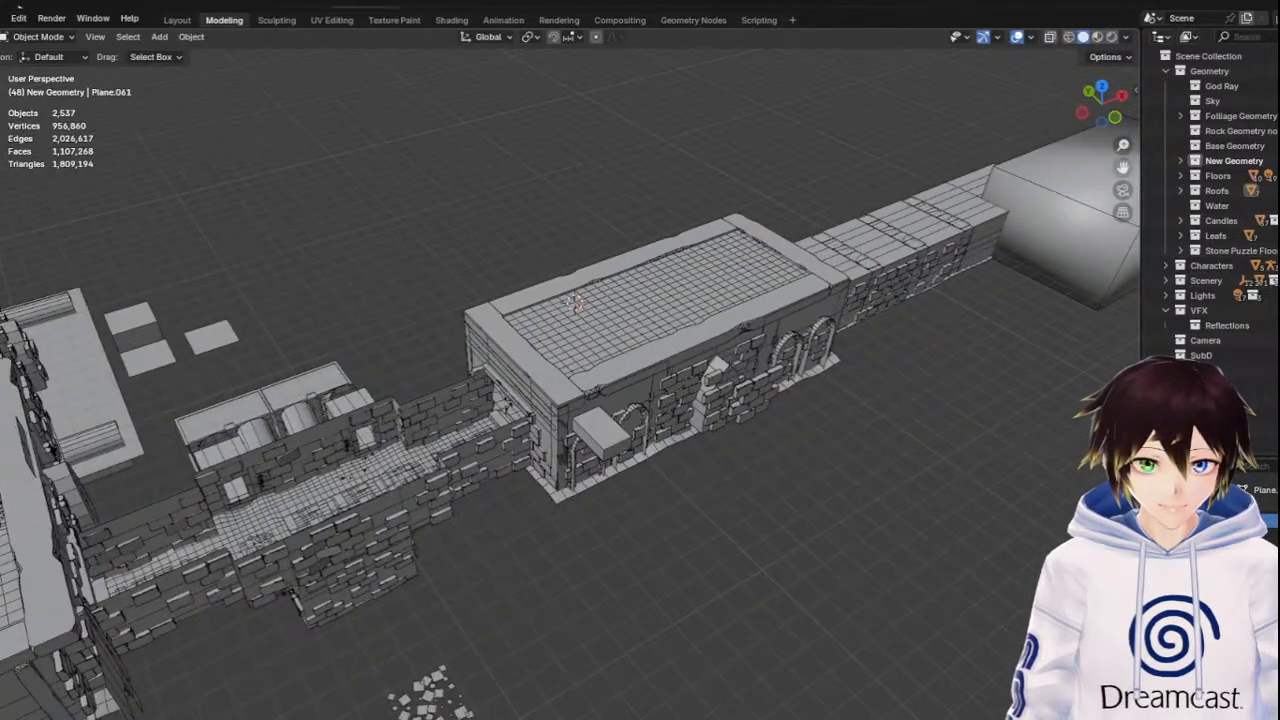
left_click(708, 292)
key("h")
middle_click_drag(714, 266, 662, 274)
scroll(662, 274, "up", 2)
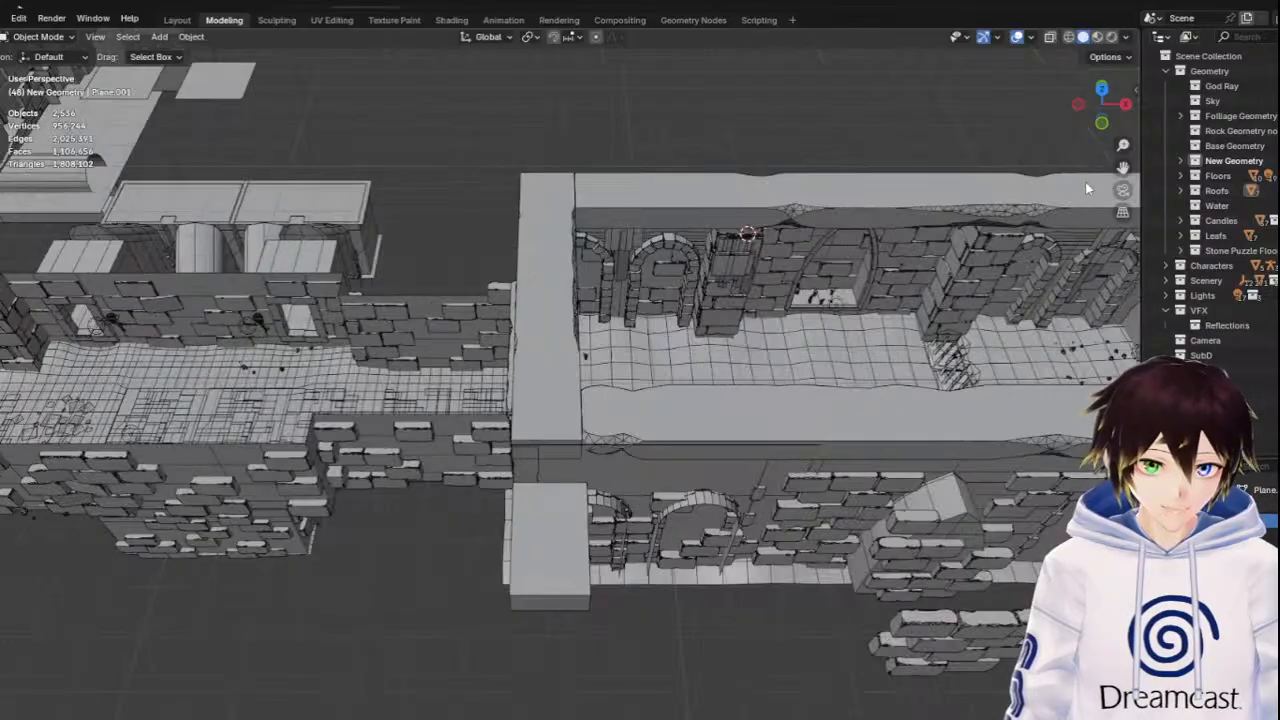
Examine the thick wall caps and their chipped edges around the opened room with arched niches
left_click_drag(1122, 169, 790, 191)
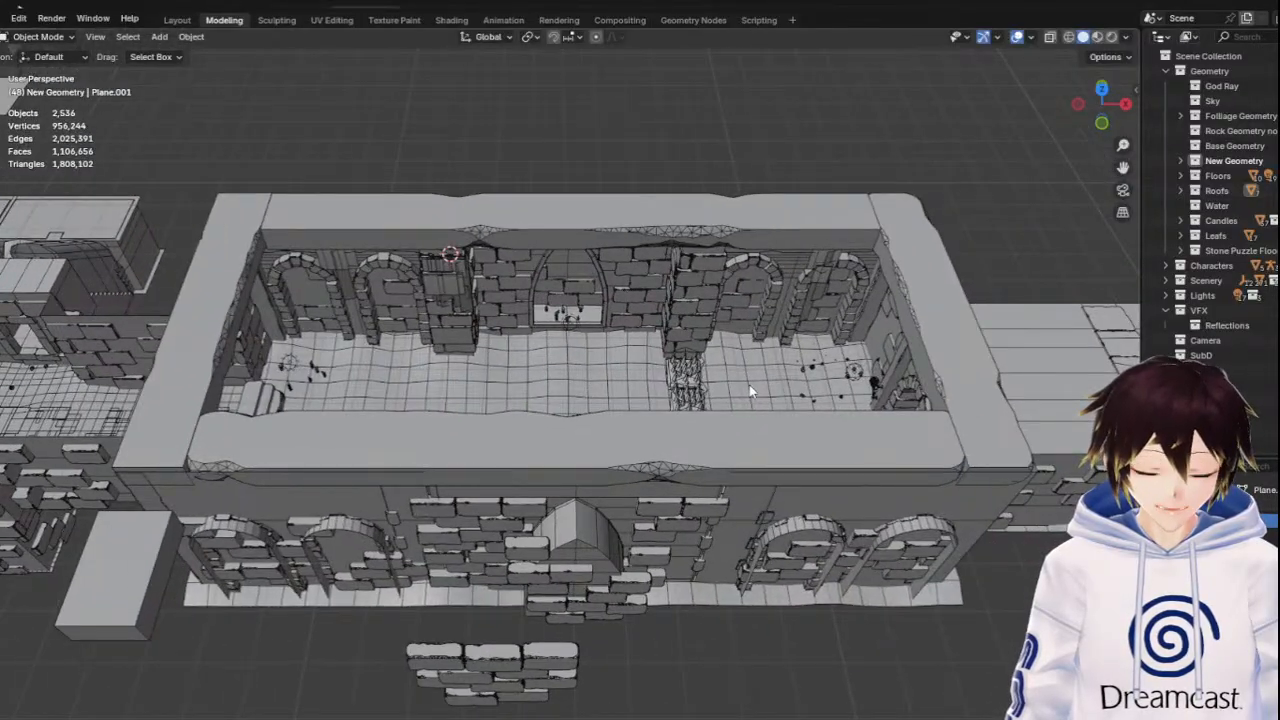
scroll(749, 385, "up", 1)
middle_click_drag(533, 438, 543, 426)
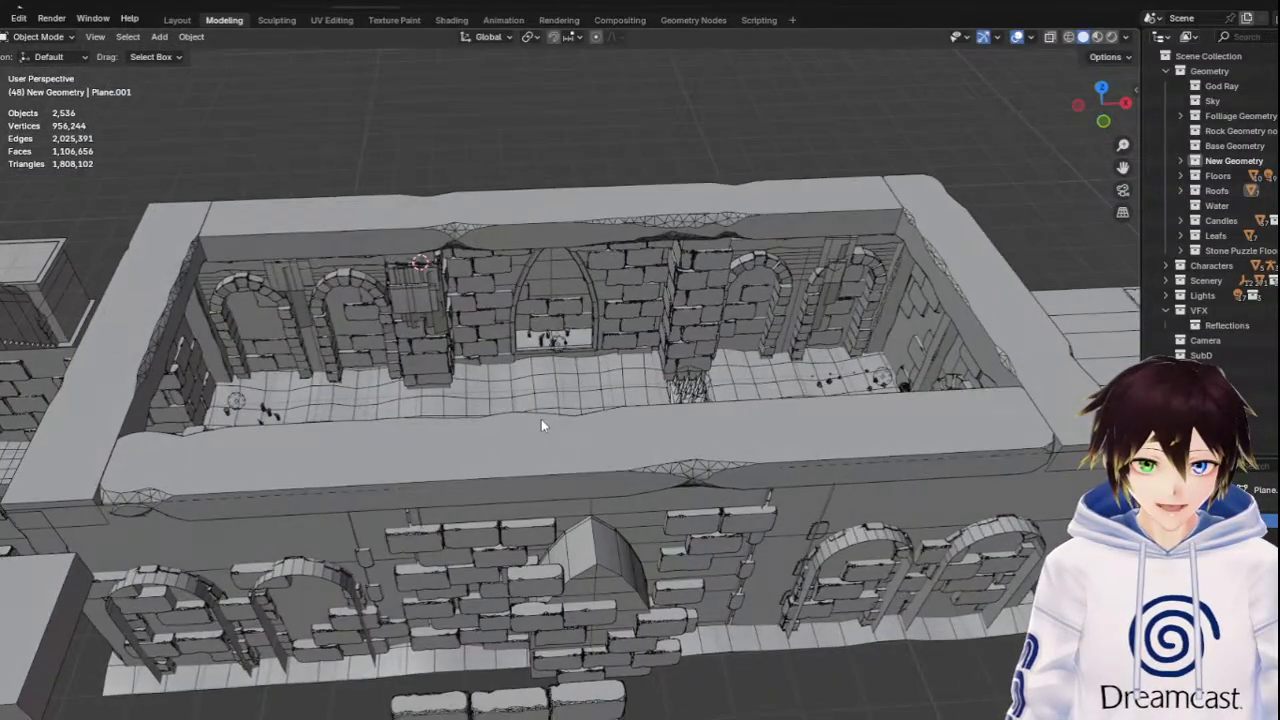
scroll(543, 426, "down", 1)
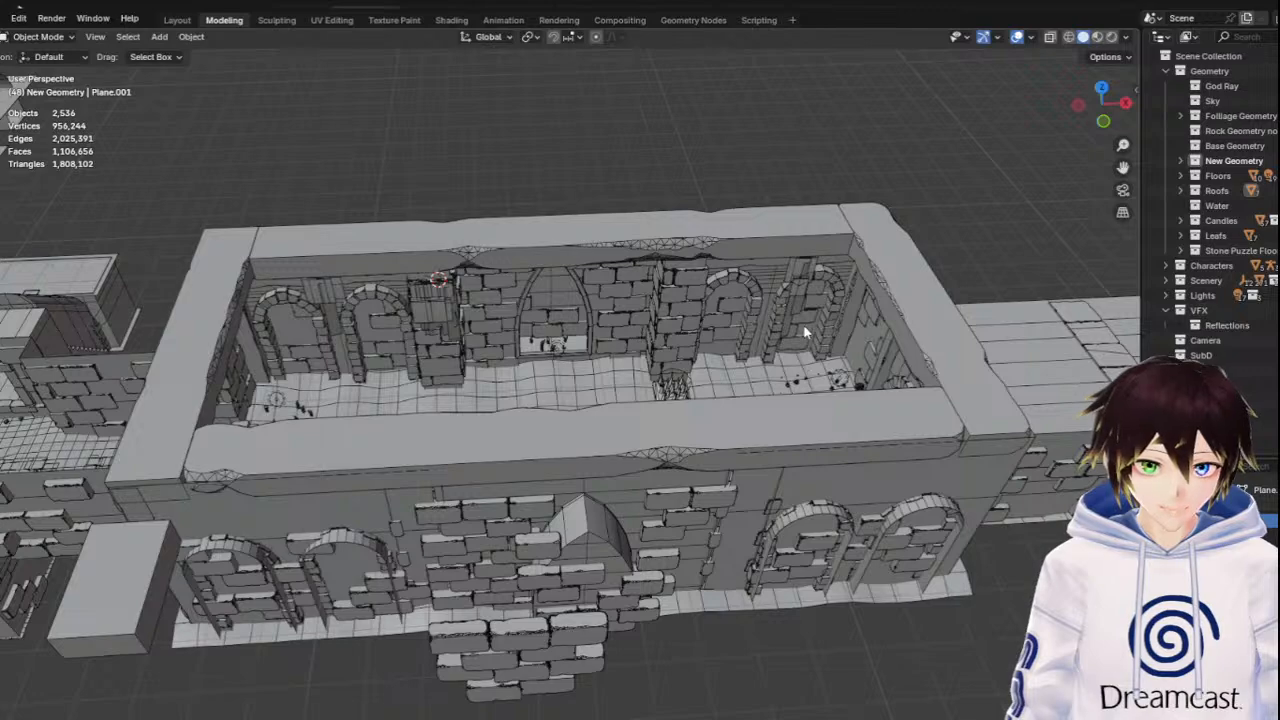
scroll(800, 335, "down", 6)
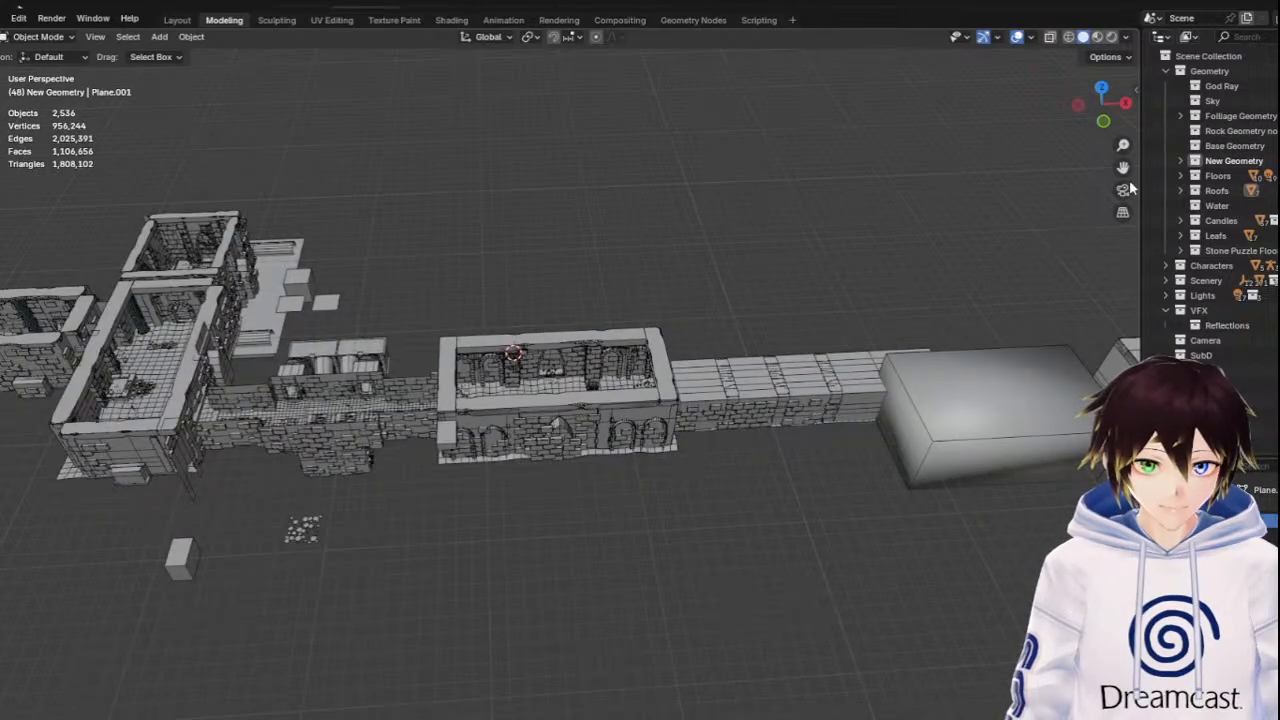
Survey the unfinished capped rooms, corridor and large uncapped rooms against the finished brick section
left_click_drag(1128, 176, 95, 202)
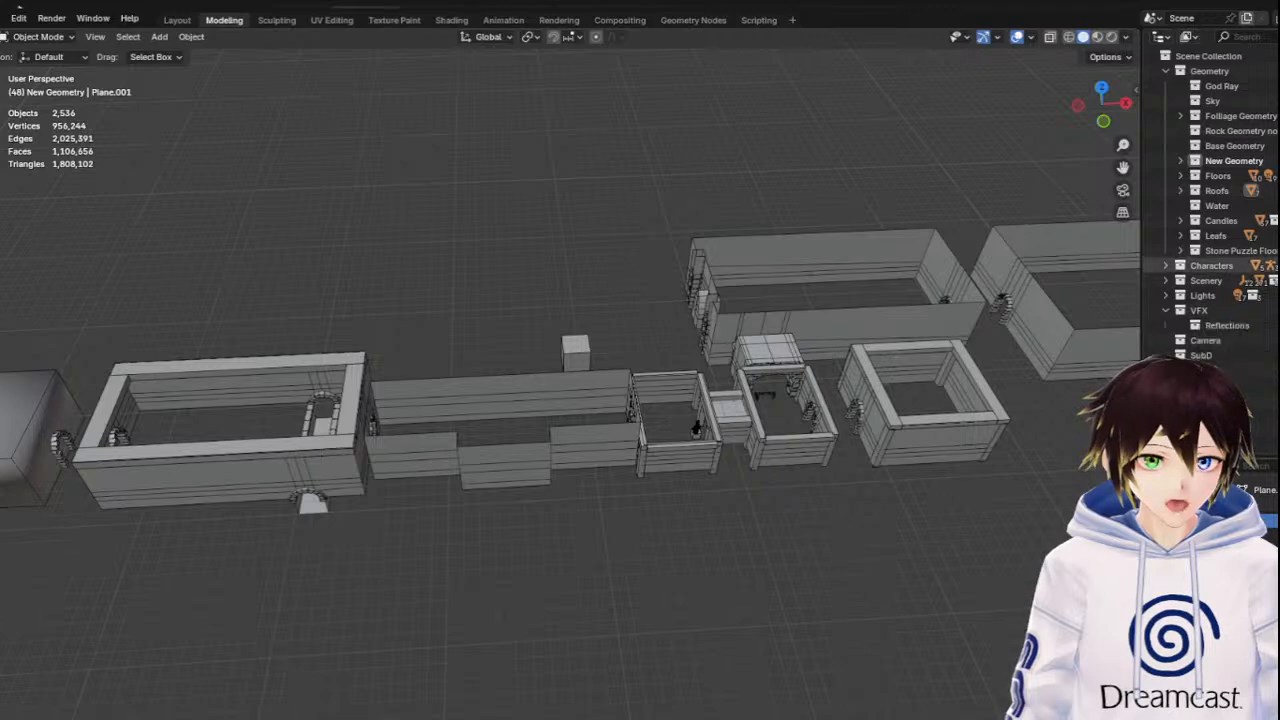
left_click_drag(1122, 167, 986, 244)
scroll(838, 399, "up", 3)
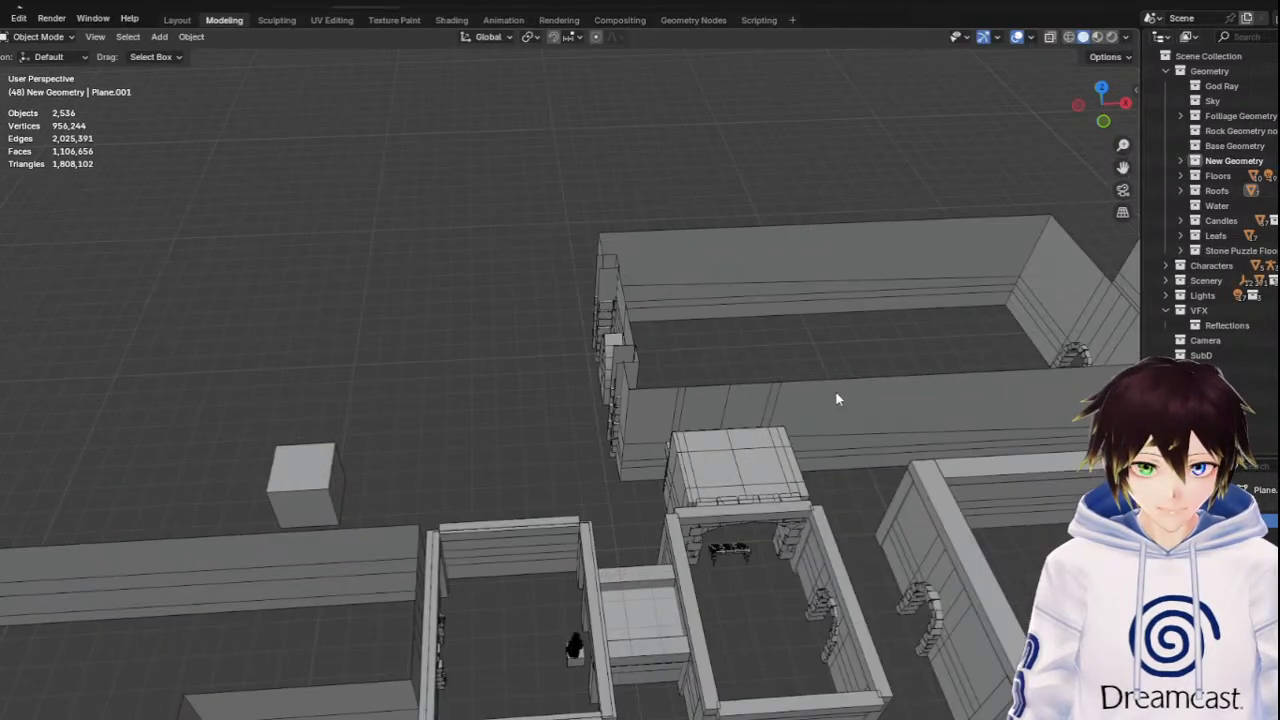
left_click_drag(1121, 168, 1279, 5)
scroll(1121, 168, "down", 3)
left_click_drag(1121, 168, 136, 246)
left_click_drag(1122, 168, 508, 382)
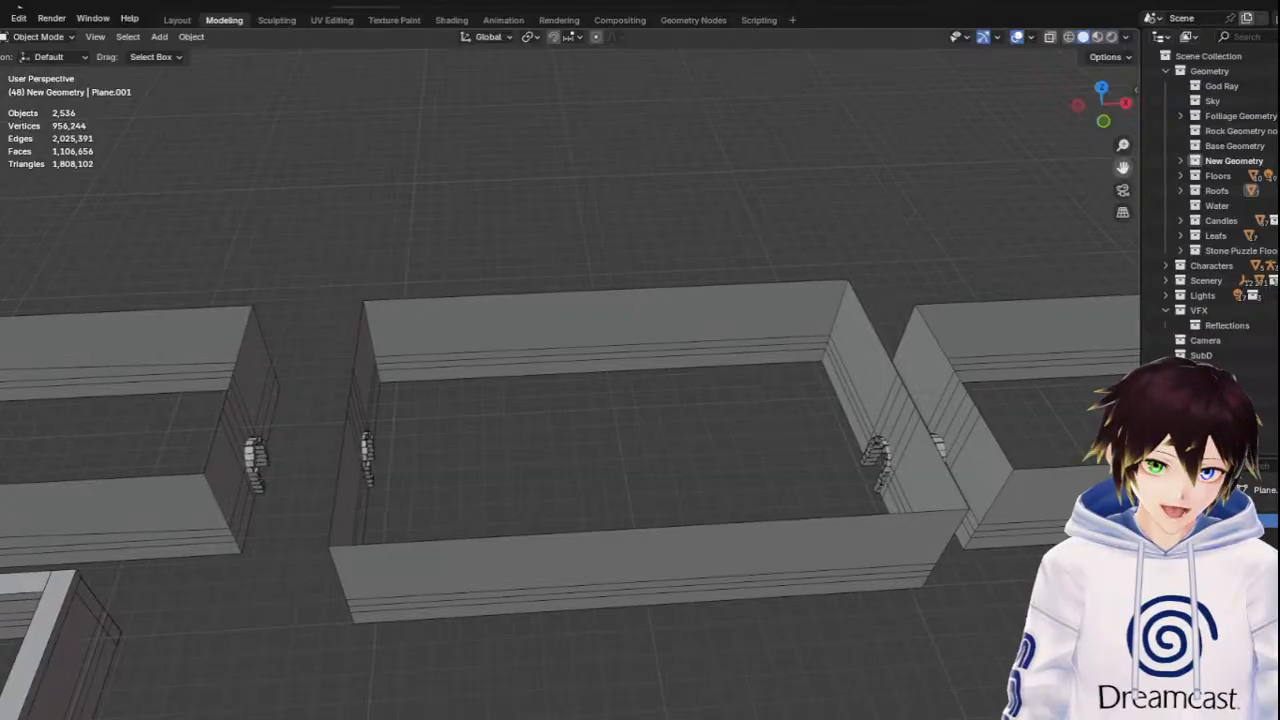
left_click_drag(1122, 168, 1255, 92)
scroll(788, 303, "down", 3)
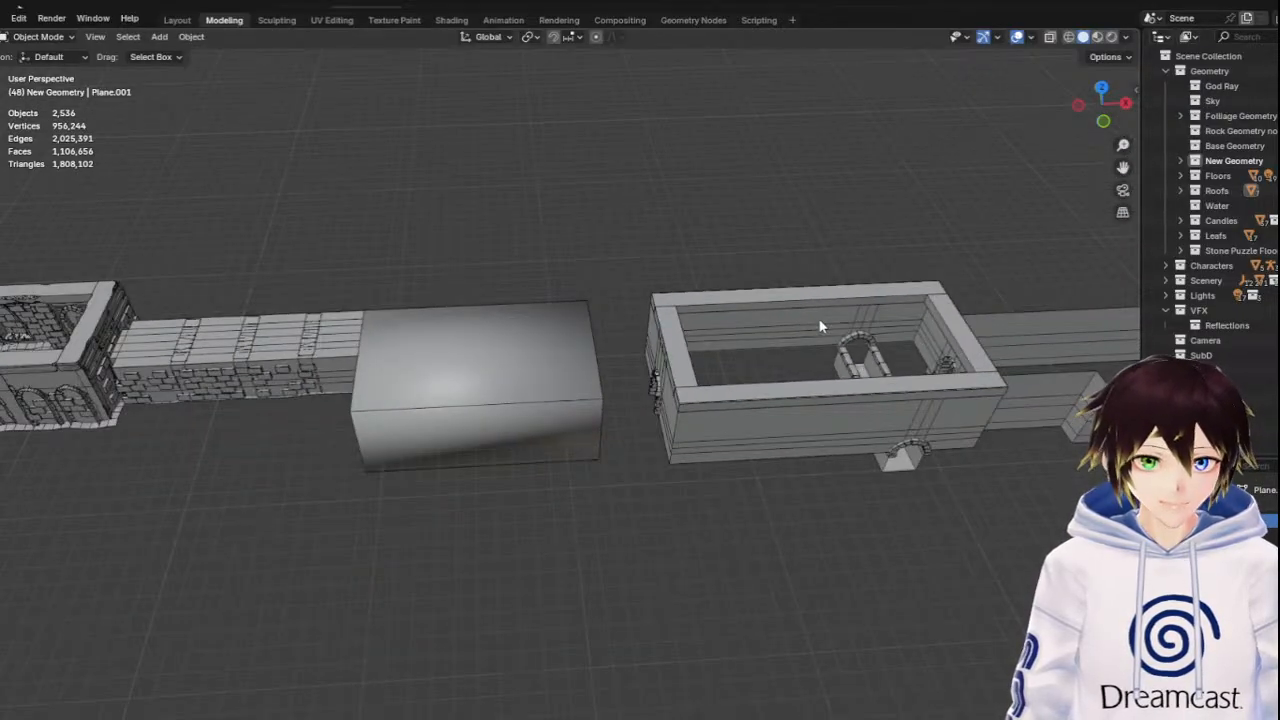